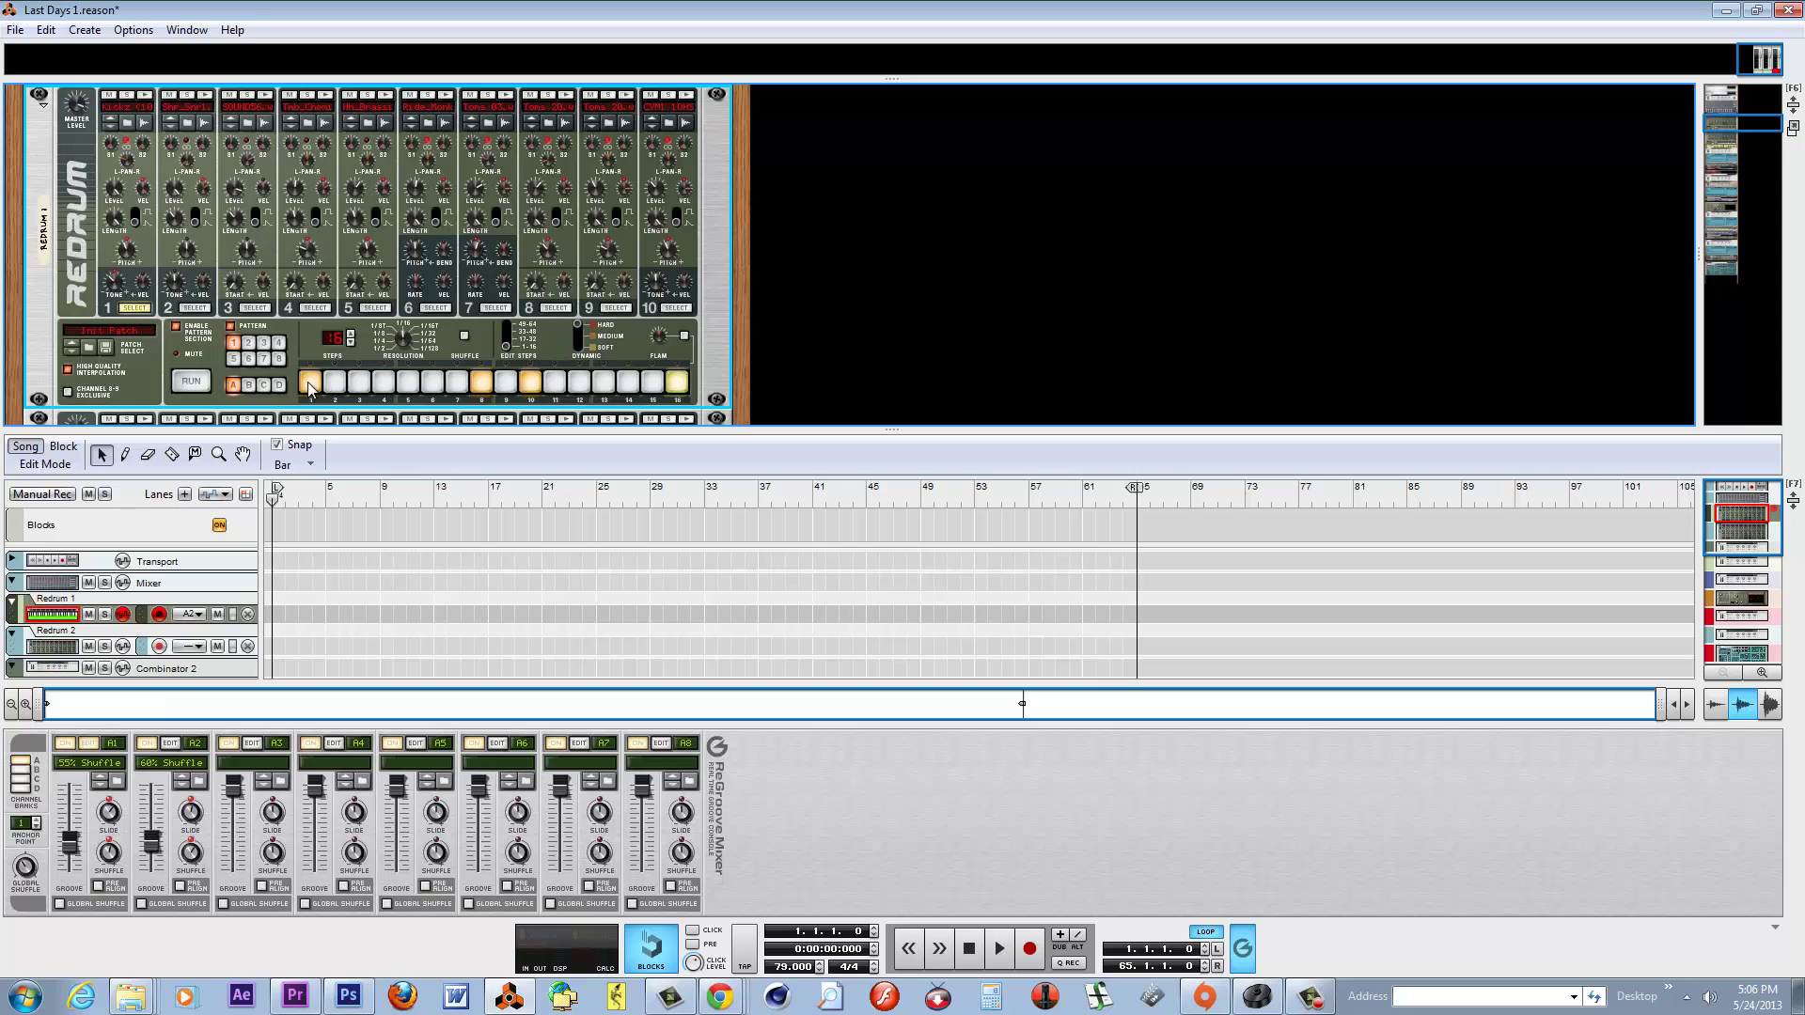
# Enter drum 1 hits on steps 1, 8 and 10 of the Redrum 1 pattern and run it.
pyautogui.click(310, 380)
pyautogui.click(480, 381)
pyautogui.click(530, 384)
pyautogui.click(192, 380)
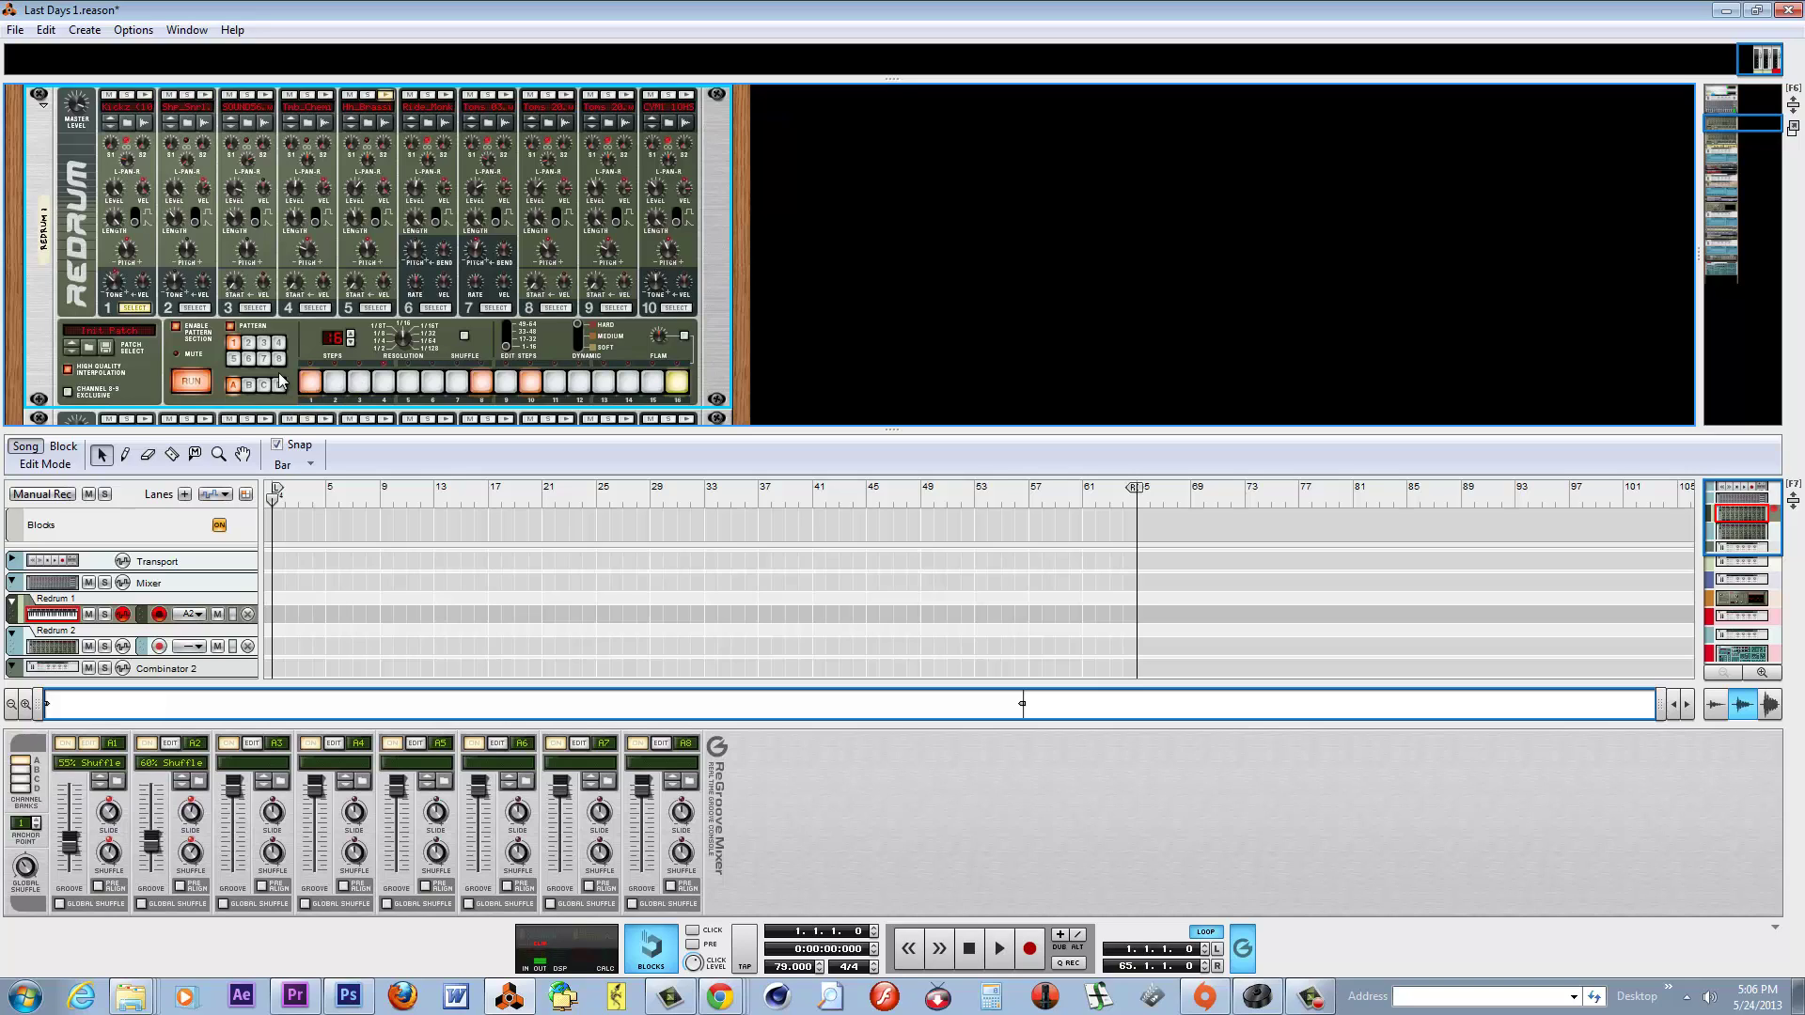
# Set the drum 2 hit on step 13 of the Redrum 1 pattern to hard dynamic.
pyautogui.click(203, 310)
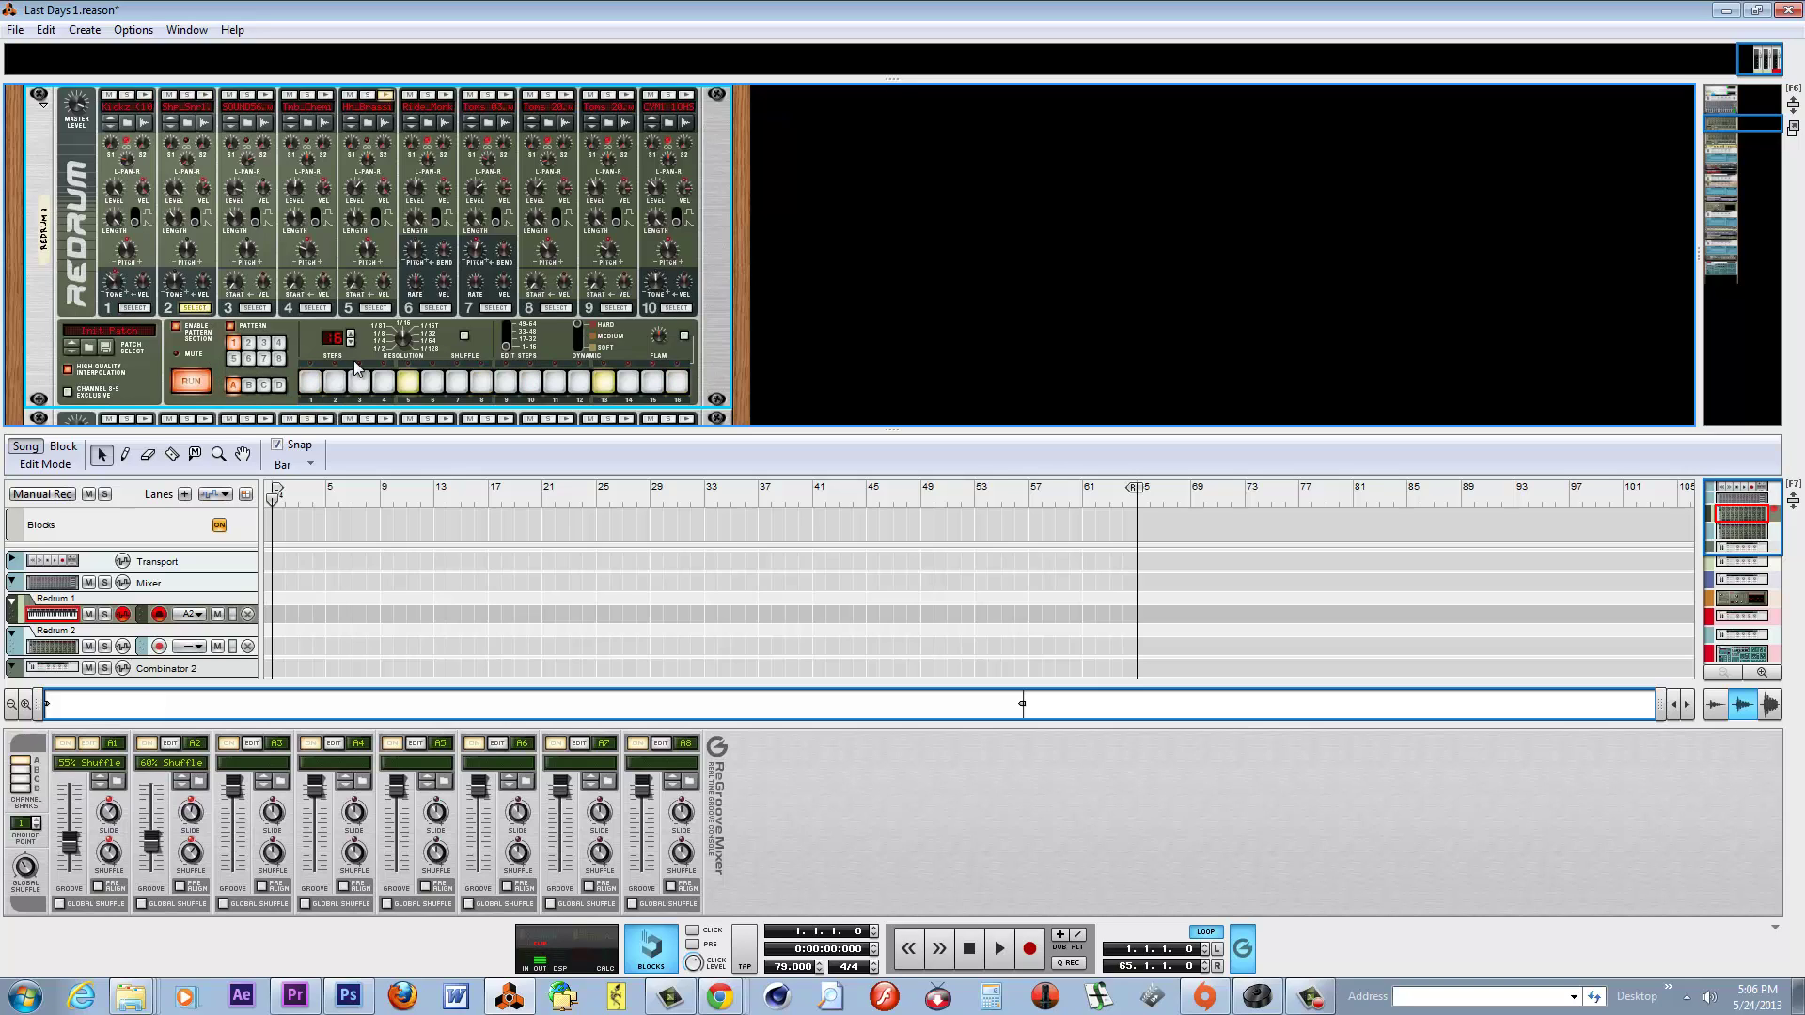
pyautogui.click(585, 323)
pyautogui.click(603, 386)
# Set all 16 steps of drum 5 to soft dynamic.
pyautogui.click(377, 308)
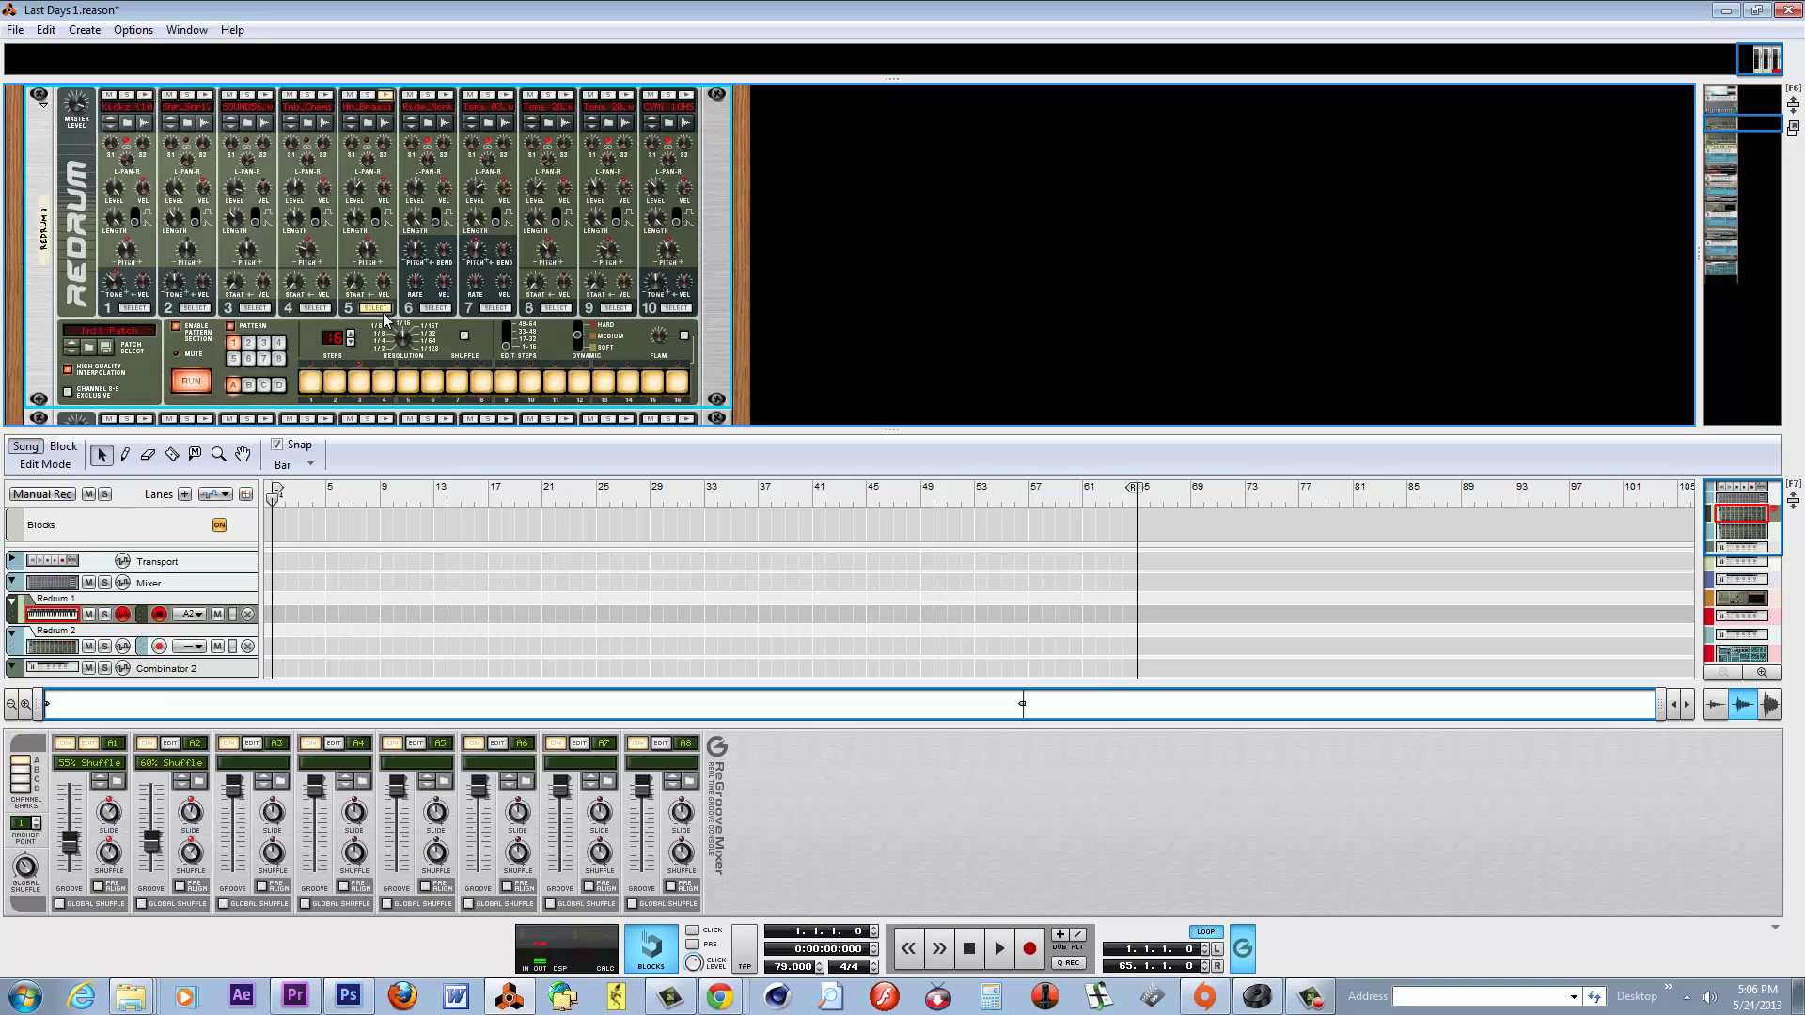
pyautogui.click(607, 349)
pyautogui.moveTo(355, 395); pyautogui.dragTo(809, 395)
# Return all 16 steps of drum 5 to medium dynamic and lower the drum 5 level.
pyautogui.moveTo(350, 186)
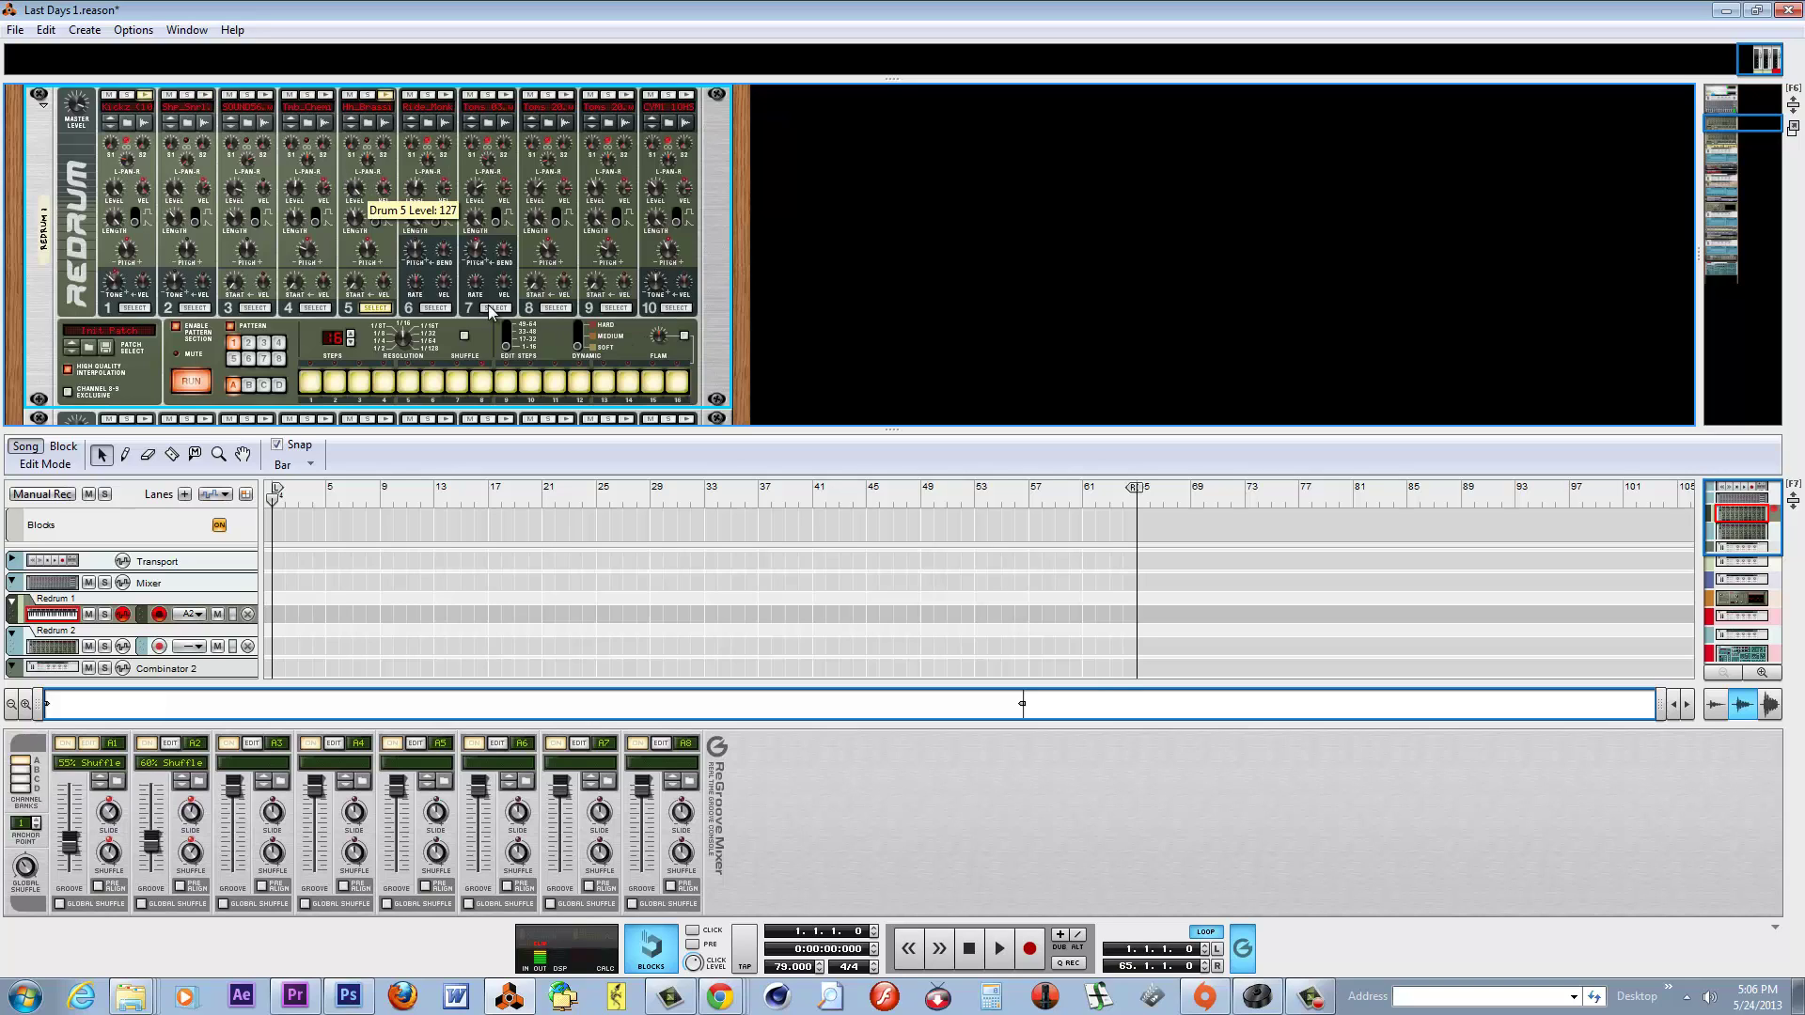
pyautogui.click(577, 344)
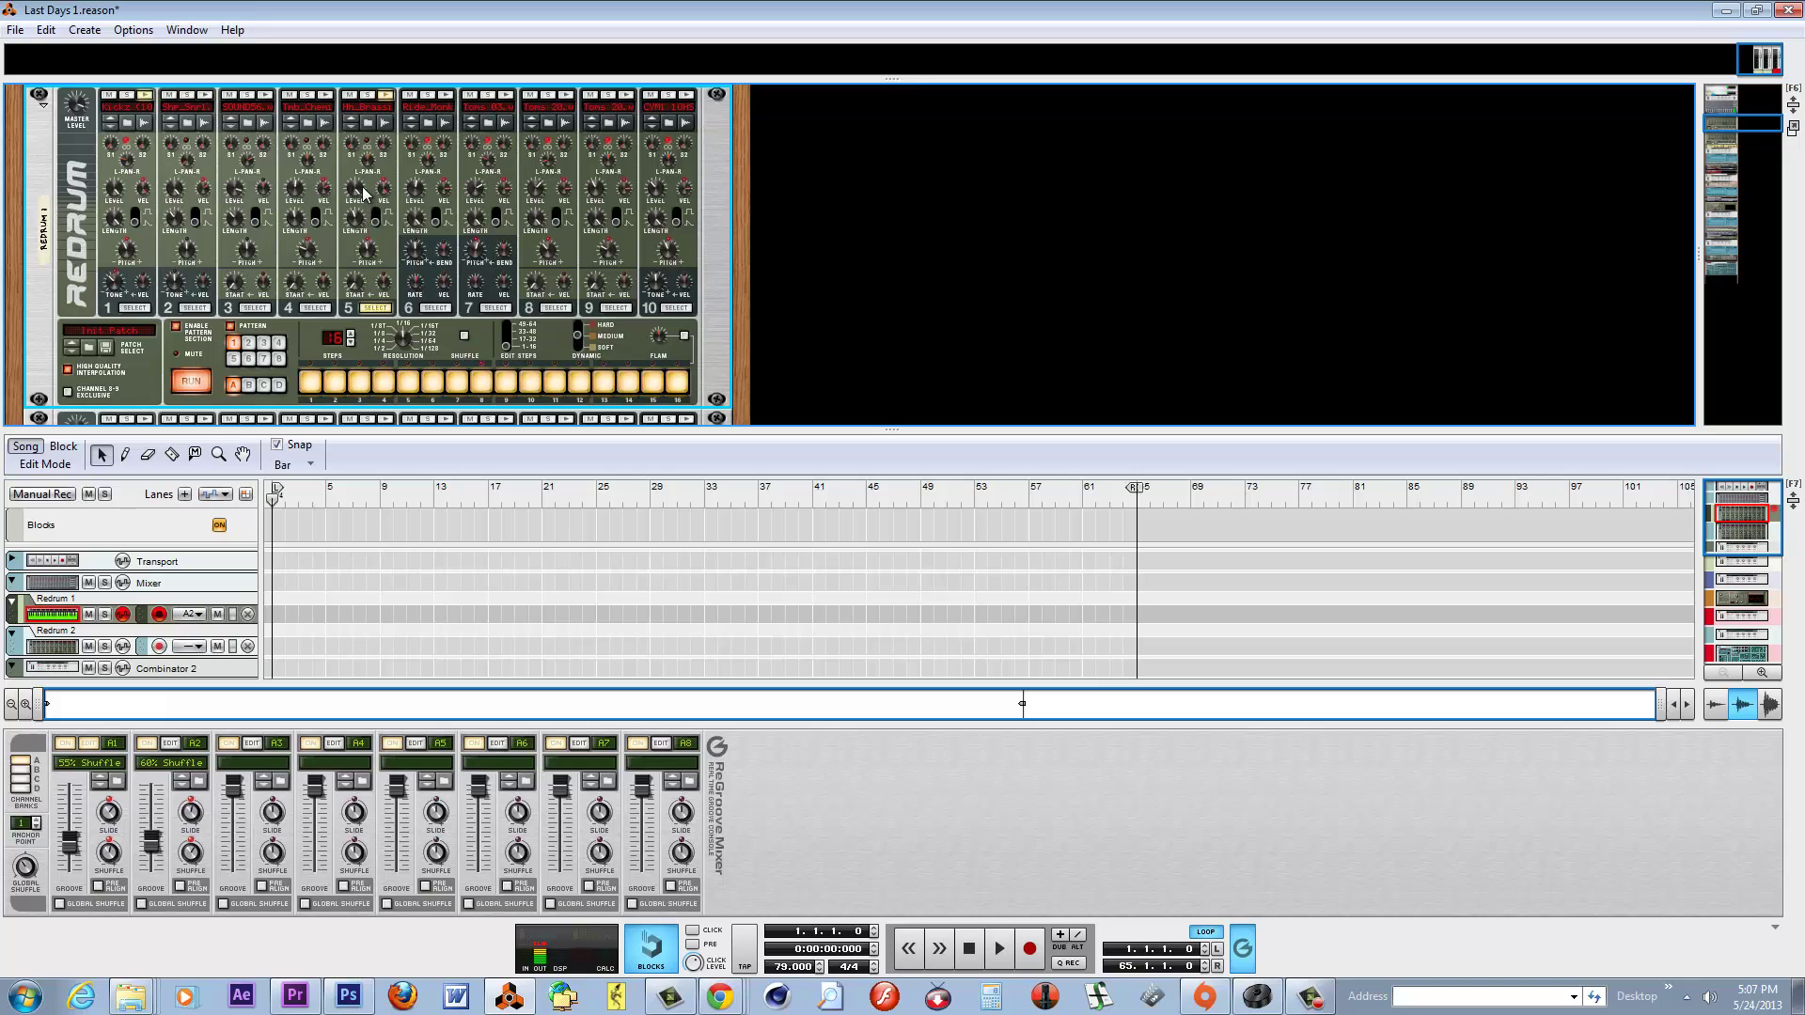
pyautogui.moveTo(363, 192); pyautogui.dragTo(363, 226)
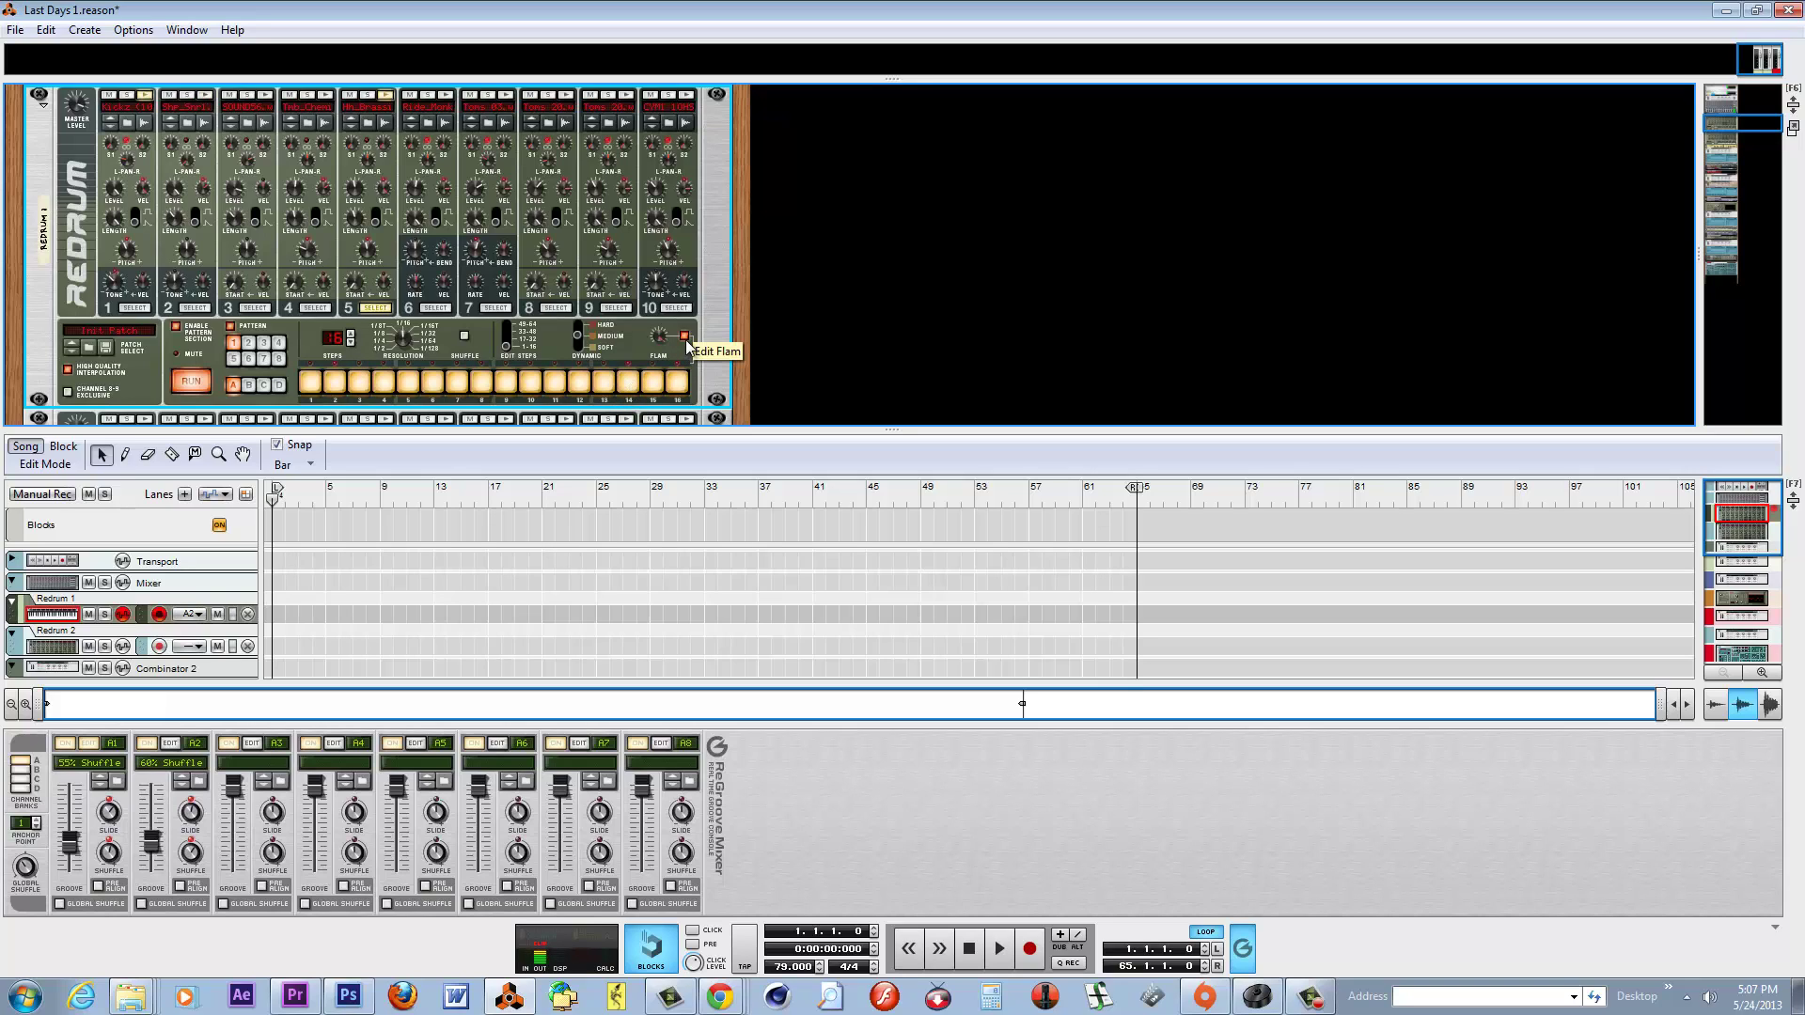
# Add a flam to drum 5's step 15, re-enter step 14 without flam, and stop the pattern.
pyautogui.click(687, 338)
pyautogui.click(657, 393)
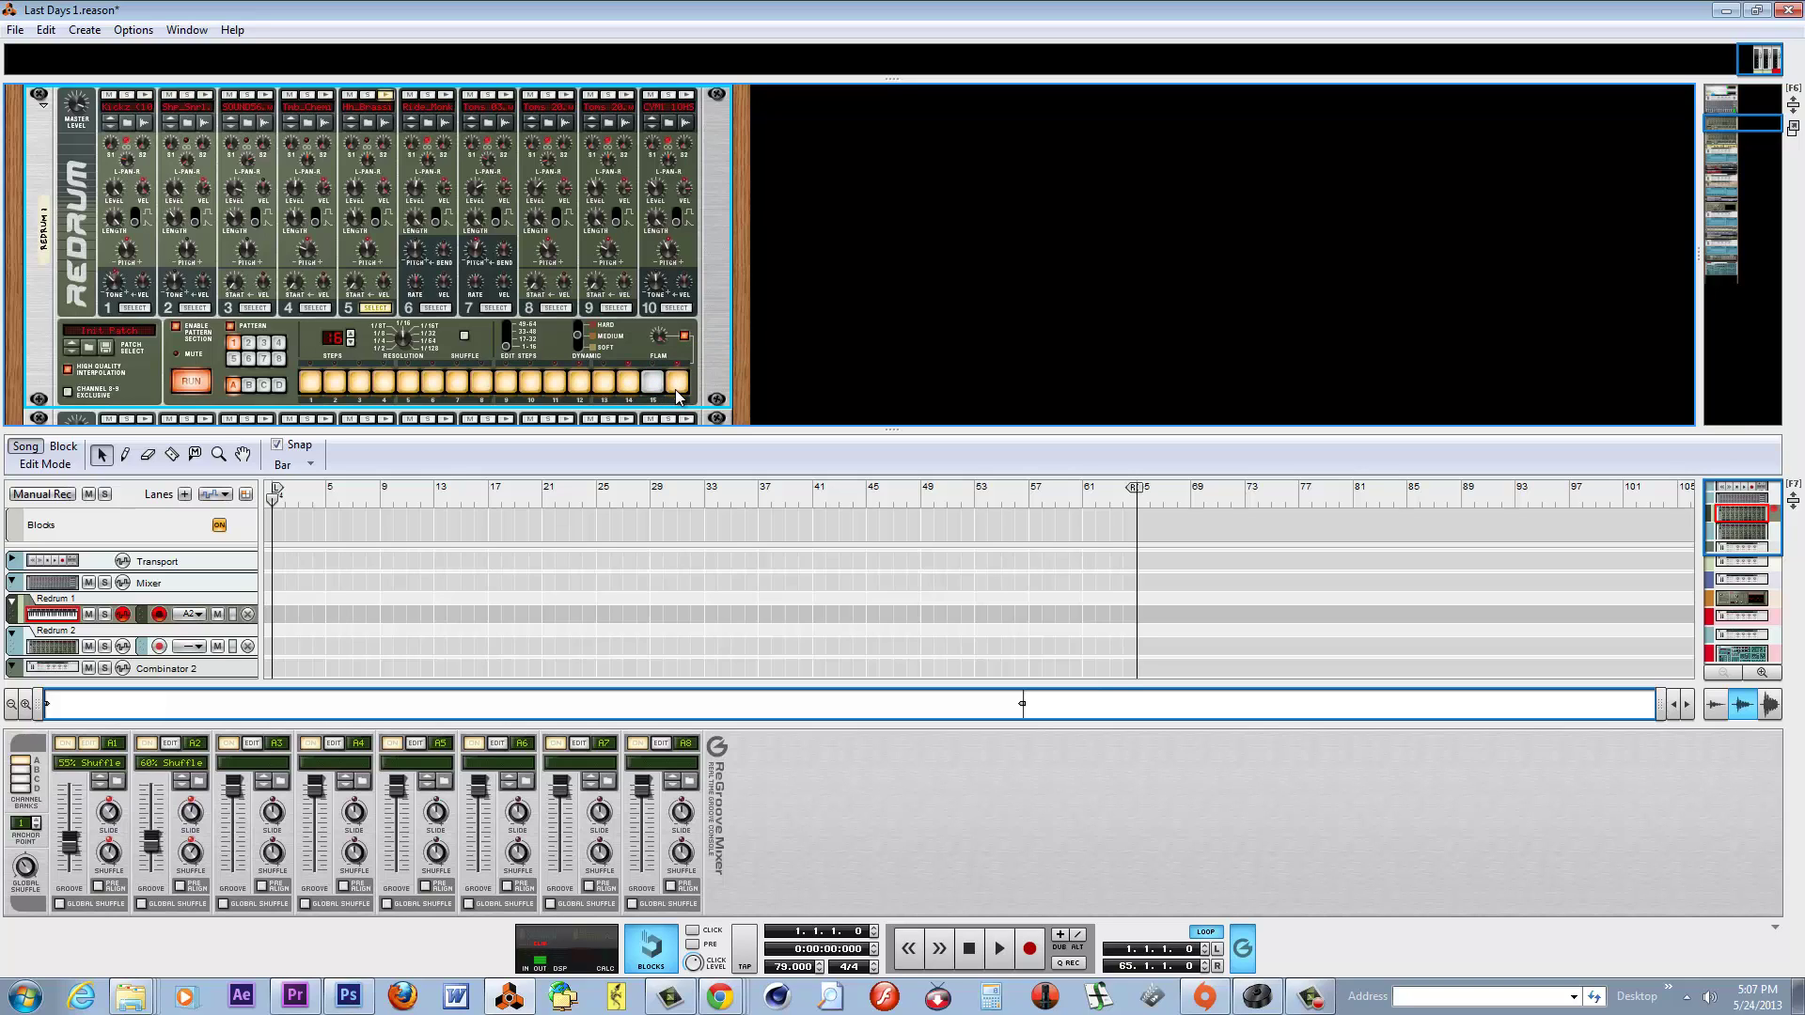
pyautogui.click(655, 385)
pyautogui.click(628, 382)
pyautogui.click(684, 337)
pyautogui.click(628, 381)
pyautogui.click(973, 950)
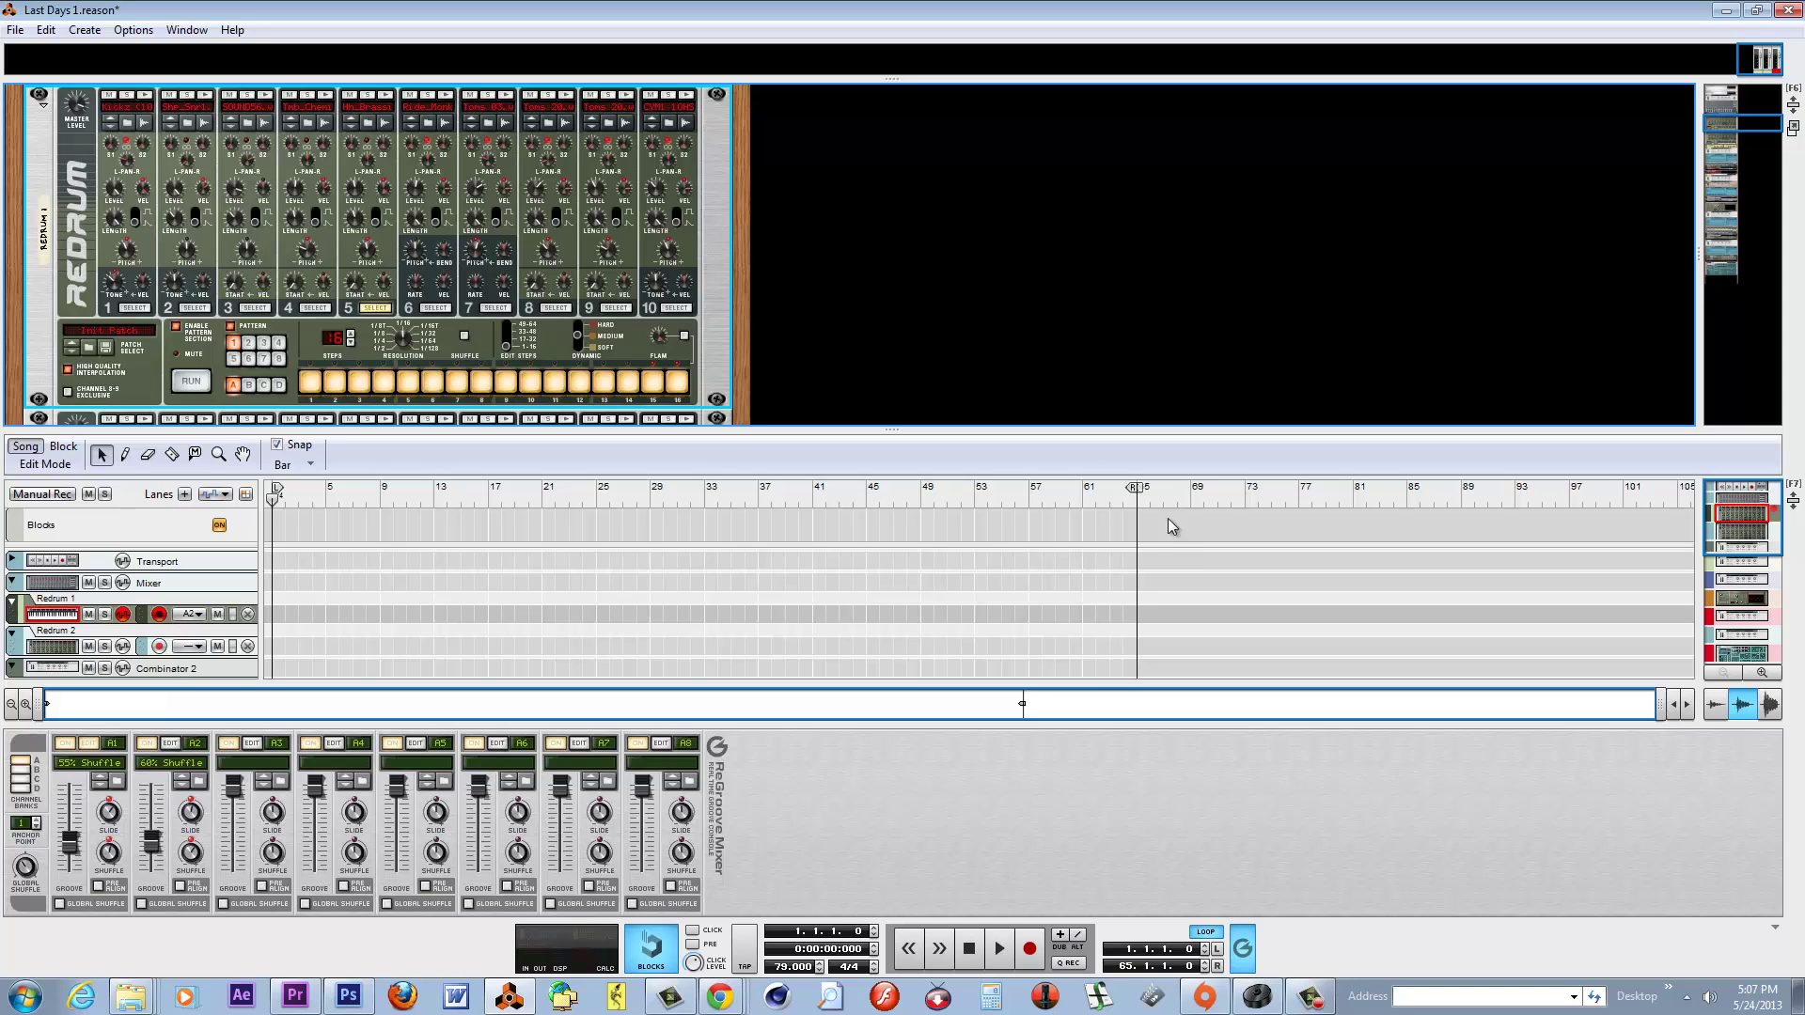
# Look through the Combinator 2, Combinator 4, Combinator 3 and Arp 1 tracks, and select the Combinator 5 grand piano track.
pyautogui.click(62, 667)
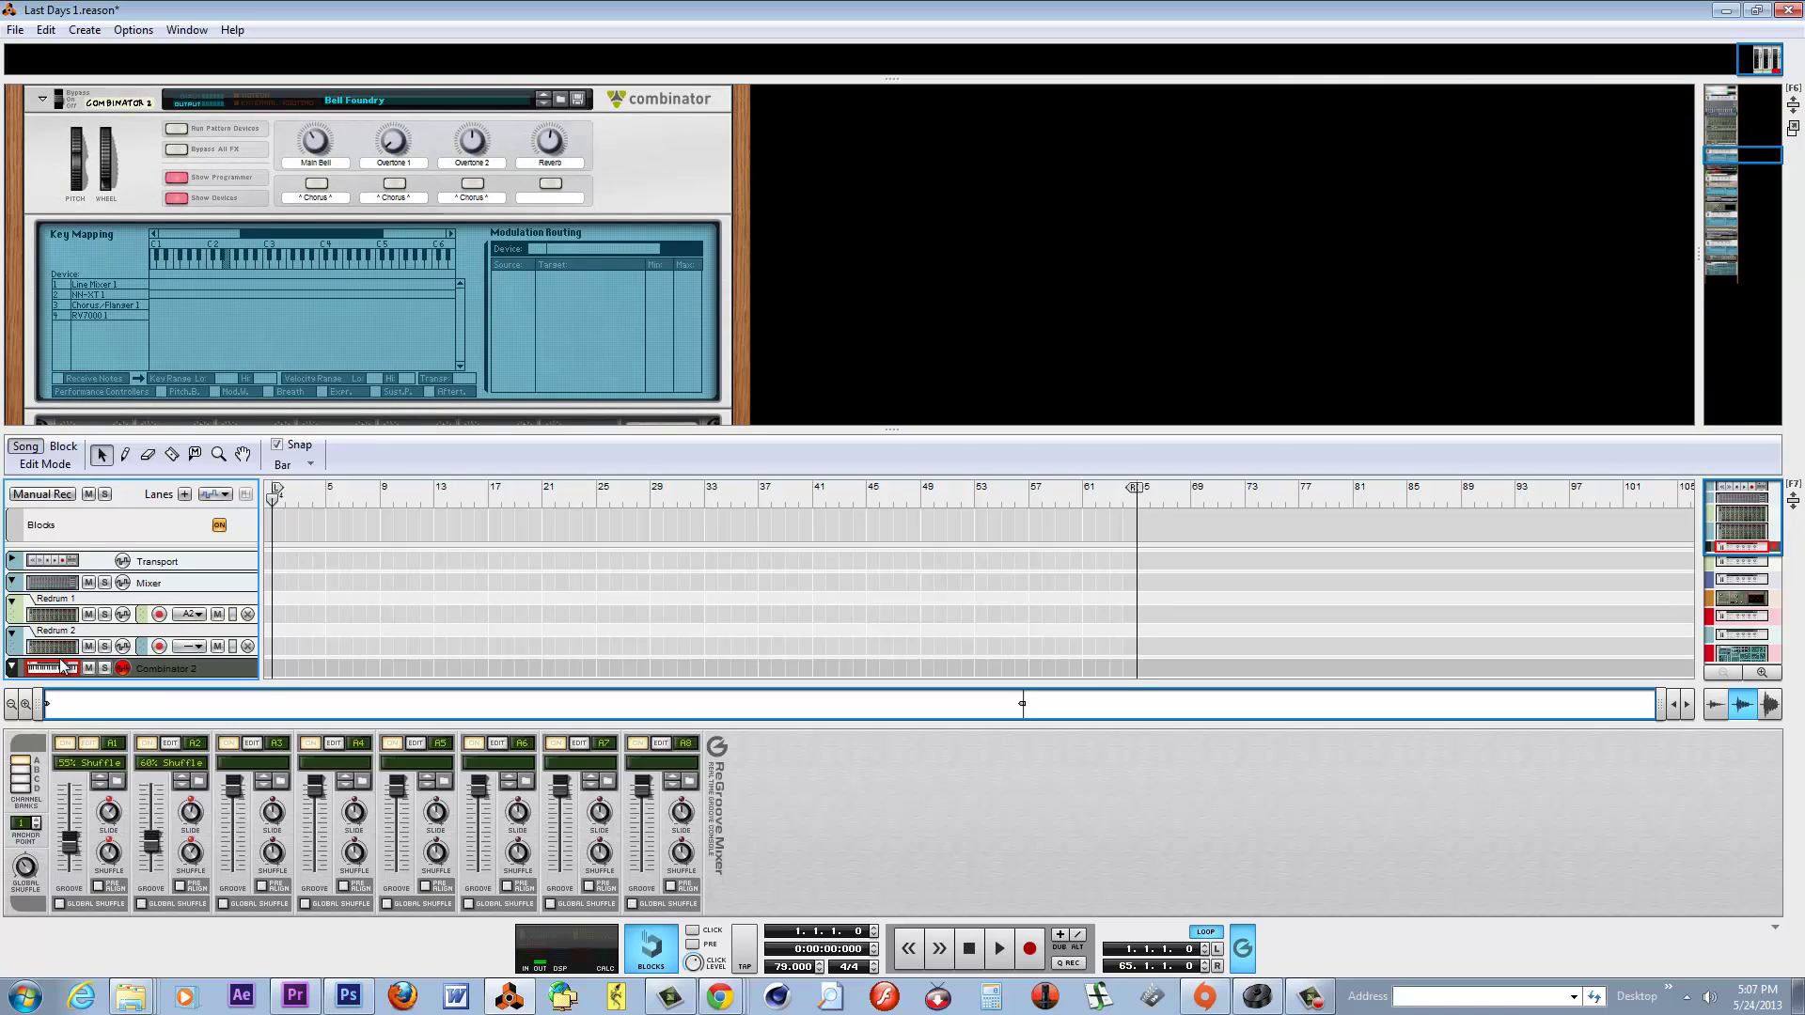
pyautogui.scroll(-2, 62, 658)
pyautogui.click(73, 627)
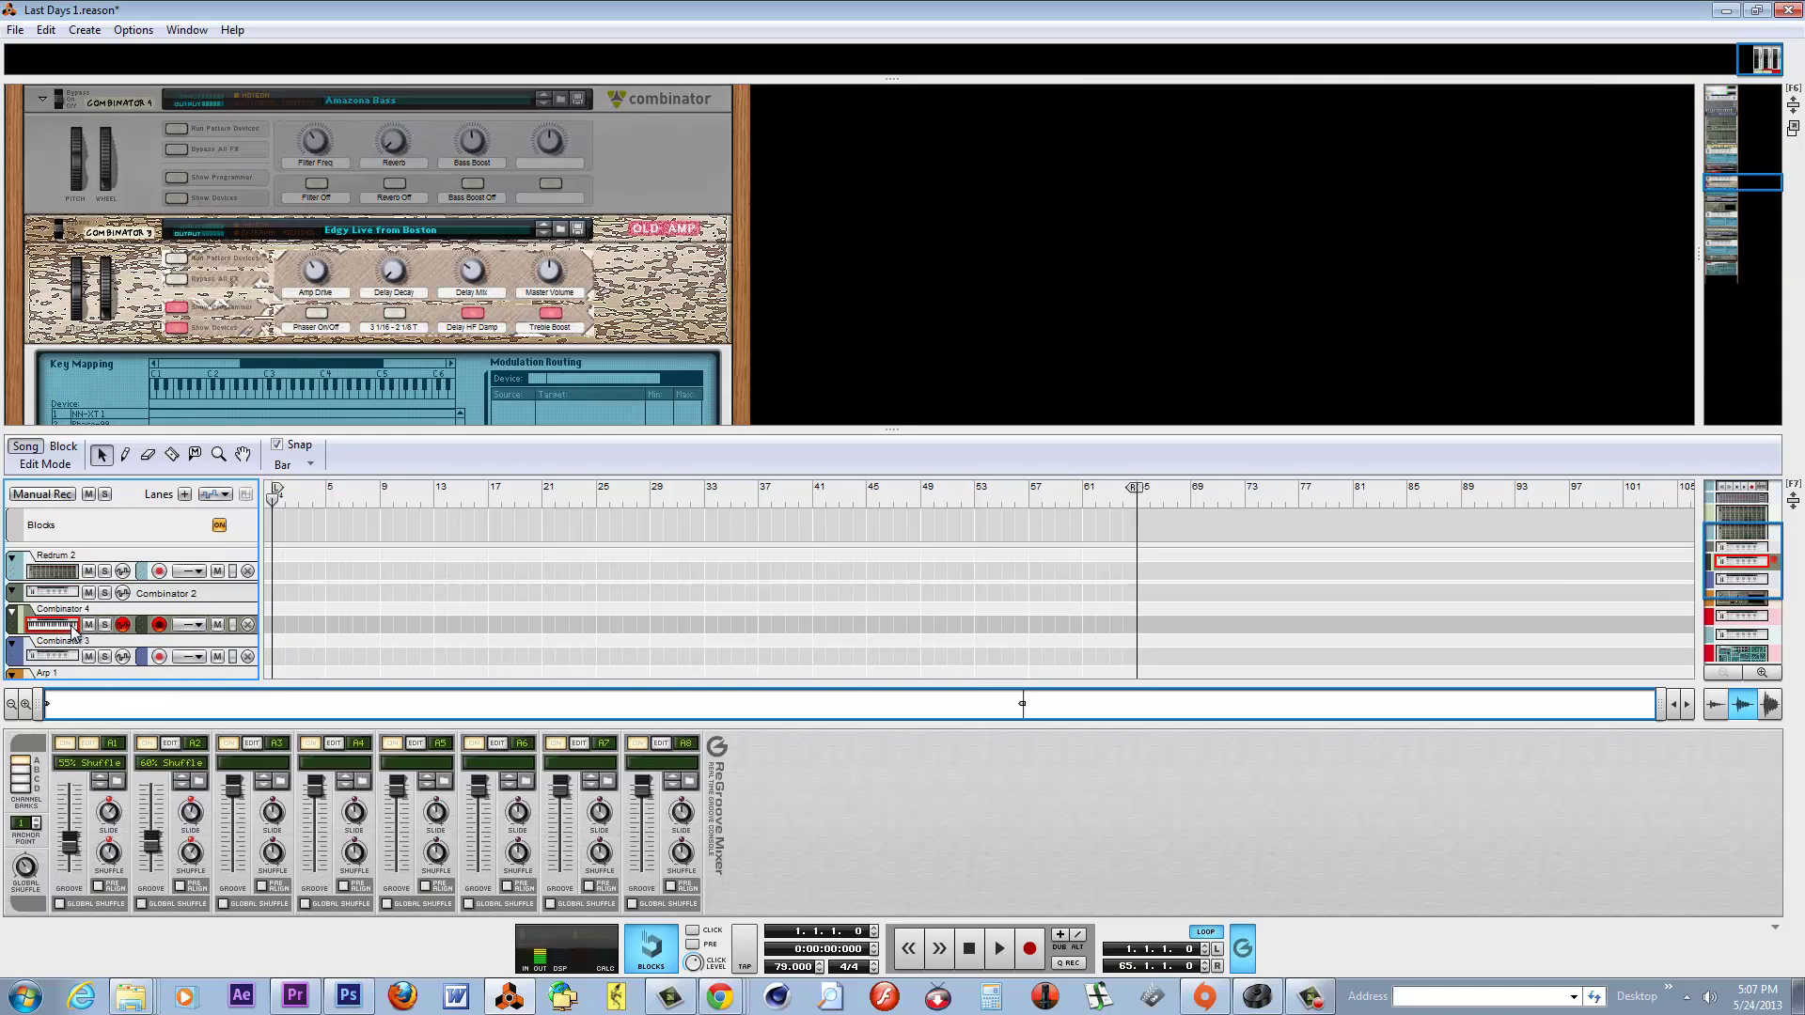
pyautogui.click(71, 658)
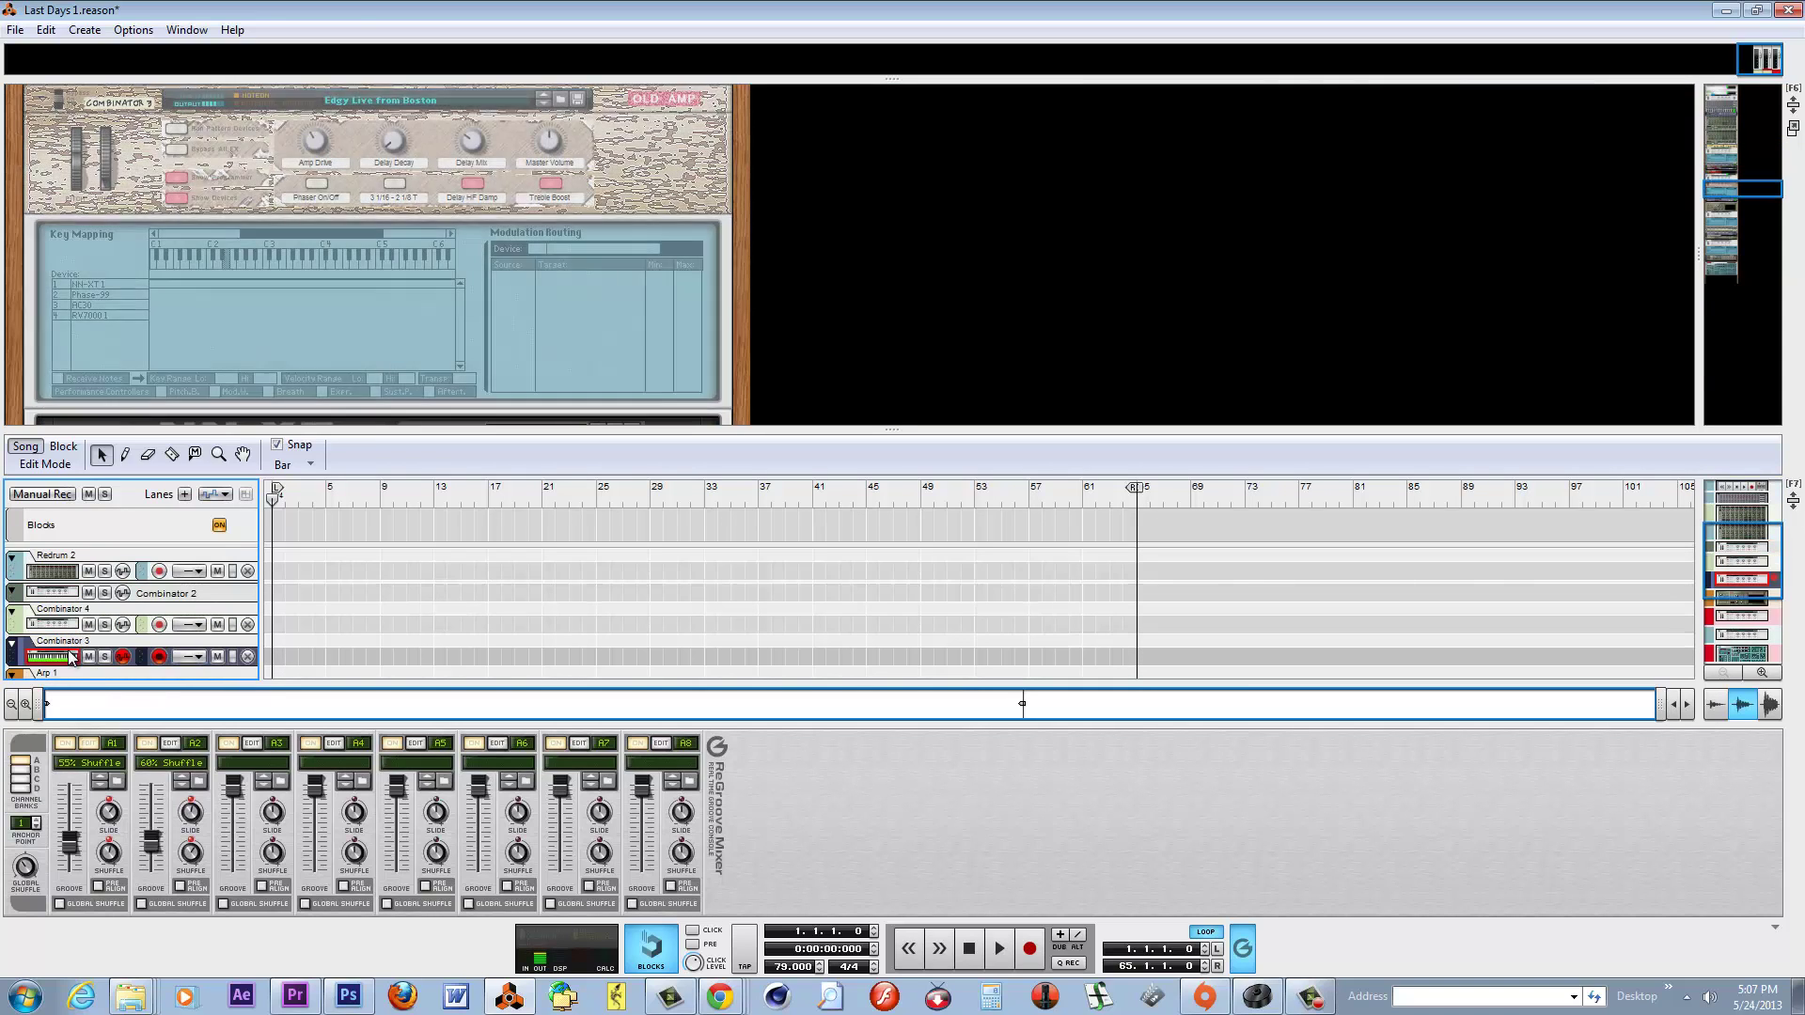
pyautogui.scroll(-2, 76, 628)
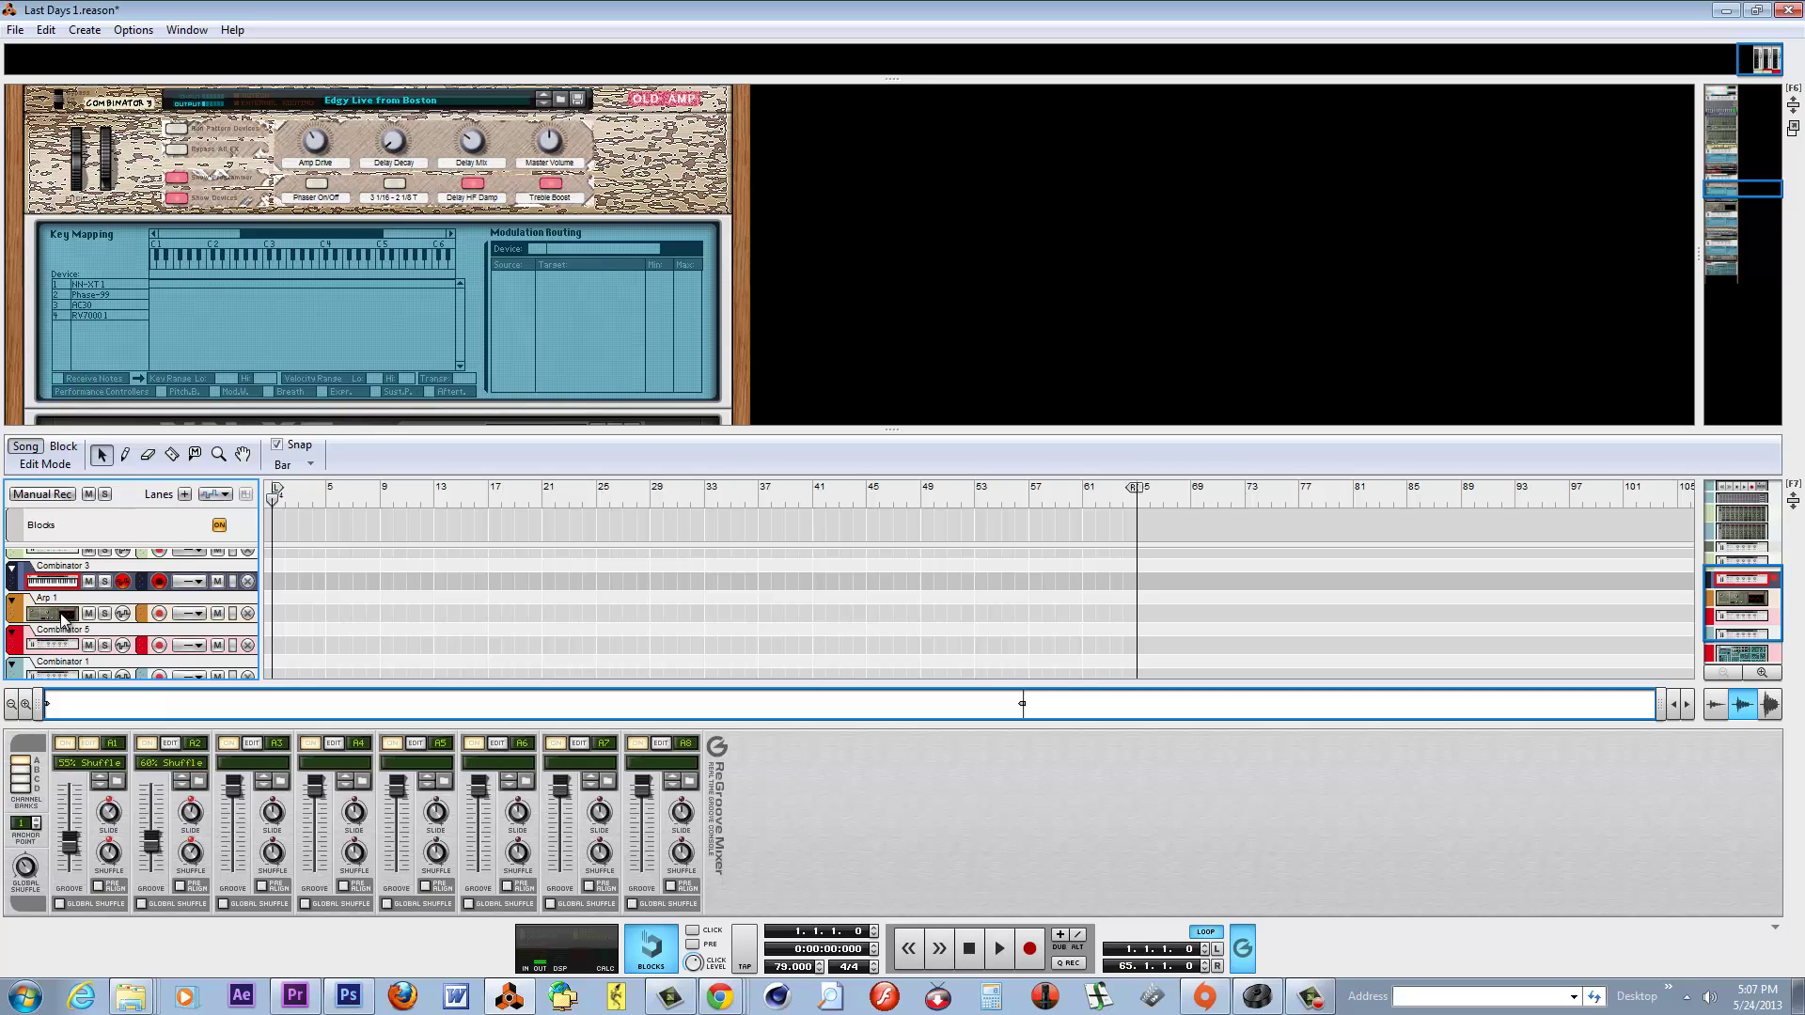
pyautogui.click(64, 618)
pyautogui.click(77, 647)
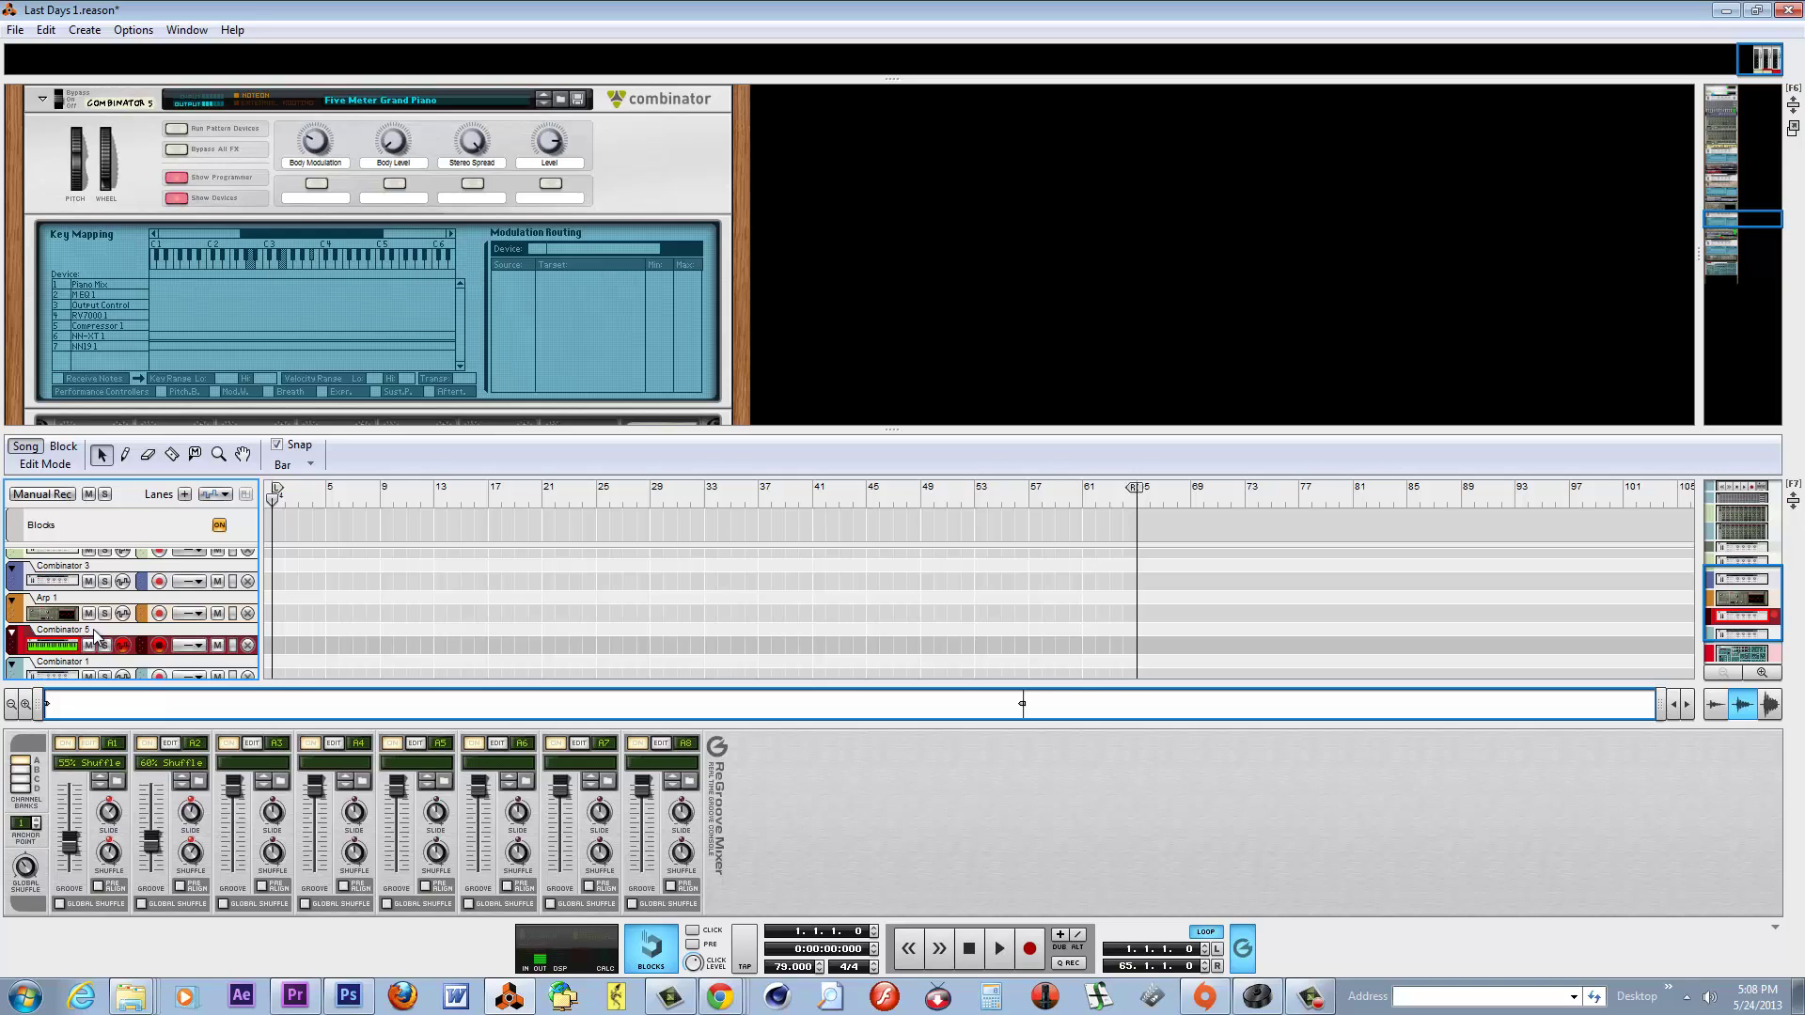
# Play the drum pattern from the start with Combinator 5 selected, and stop and return the song position to bar 1.
pyautogui.click(999, 953)
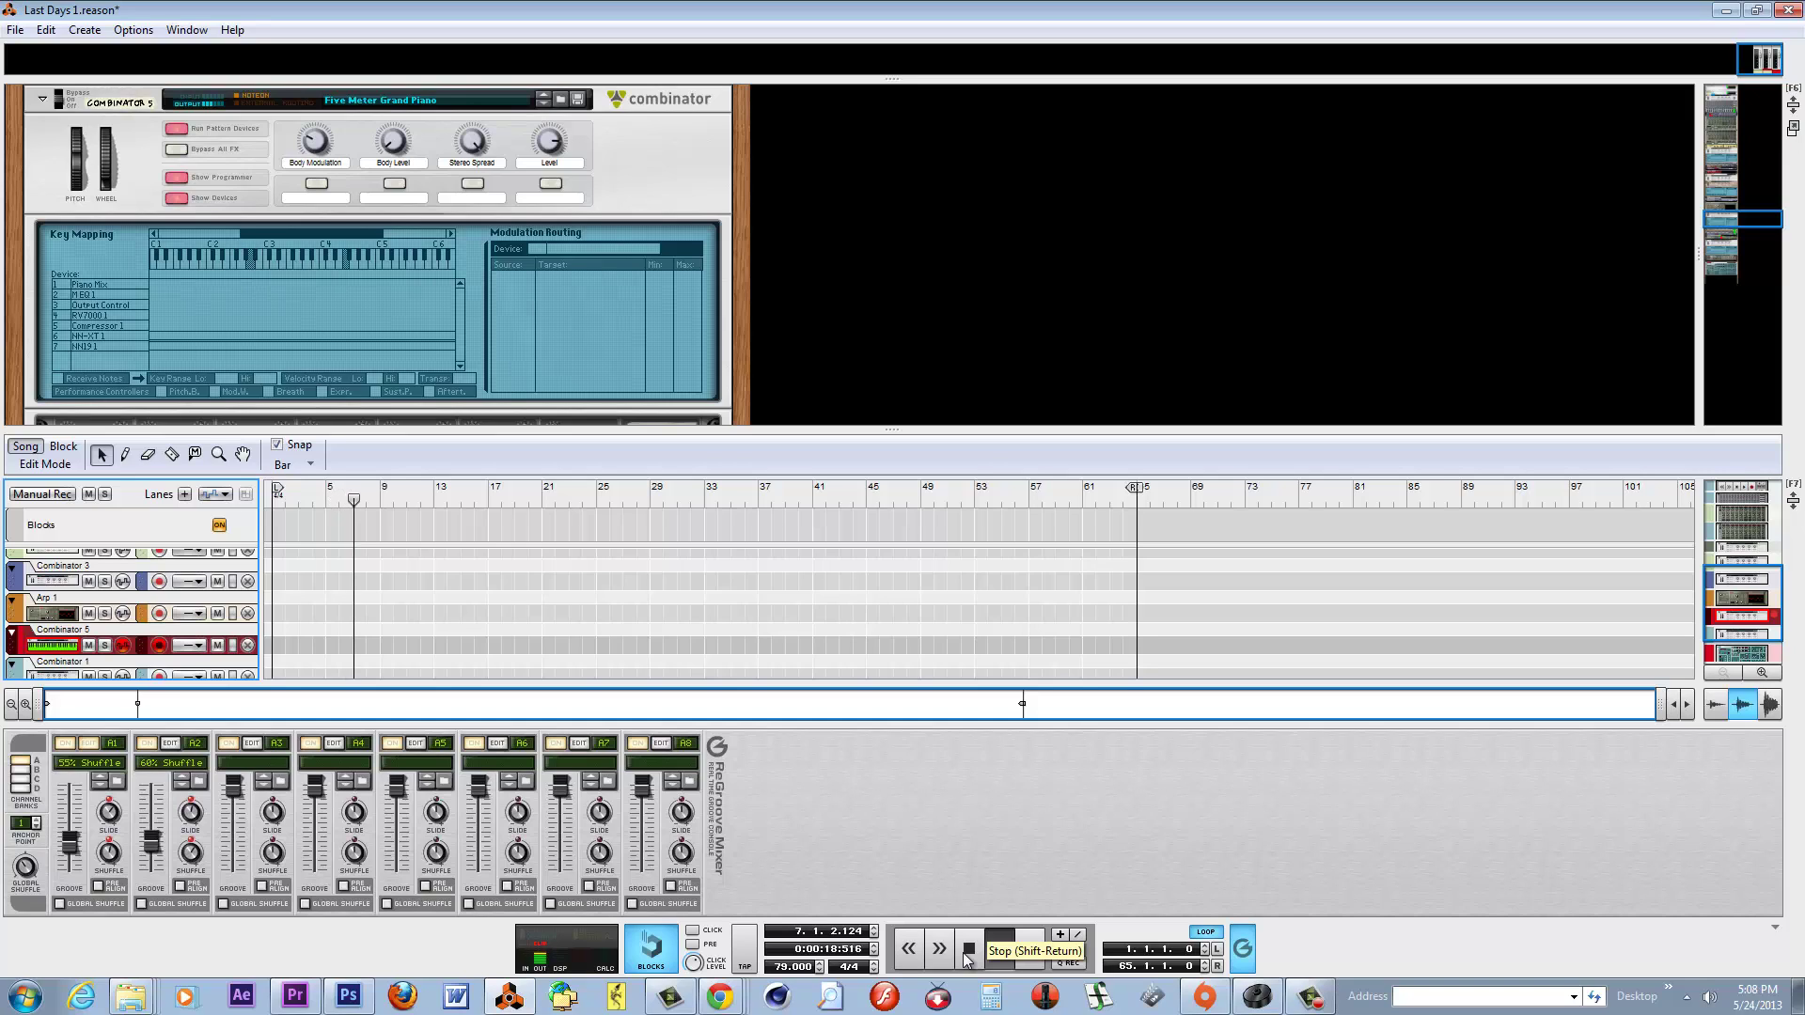
pyautogui.click(968, 951)
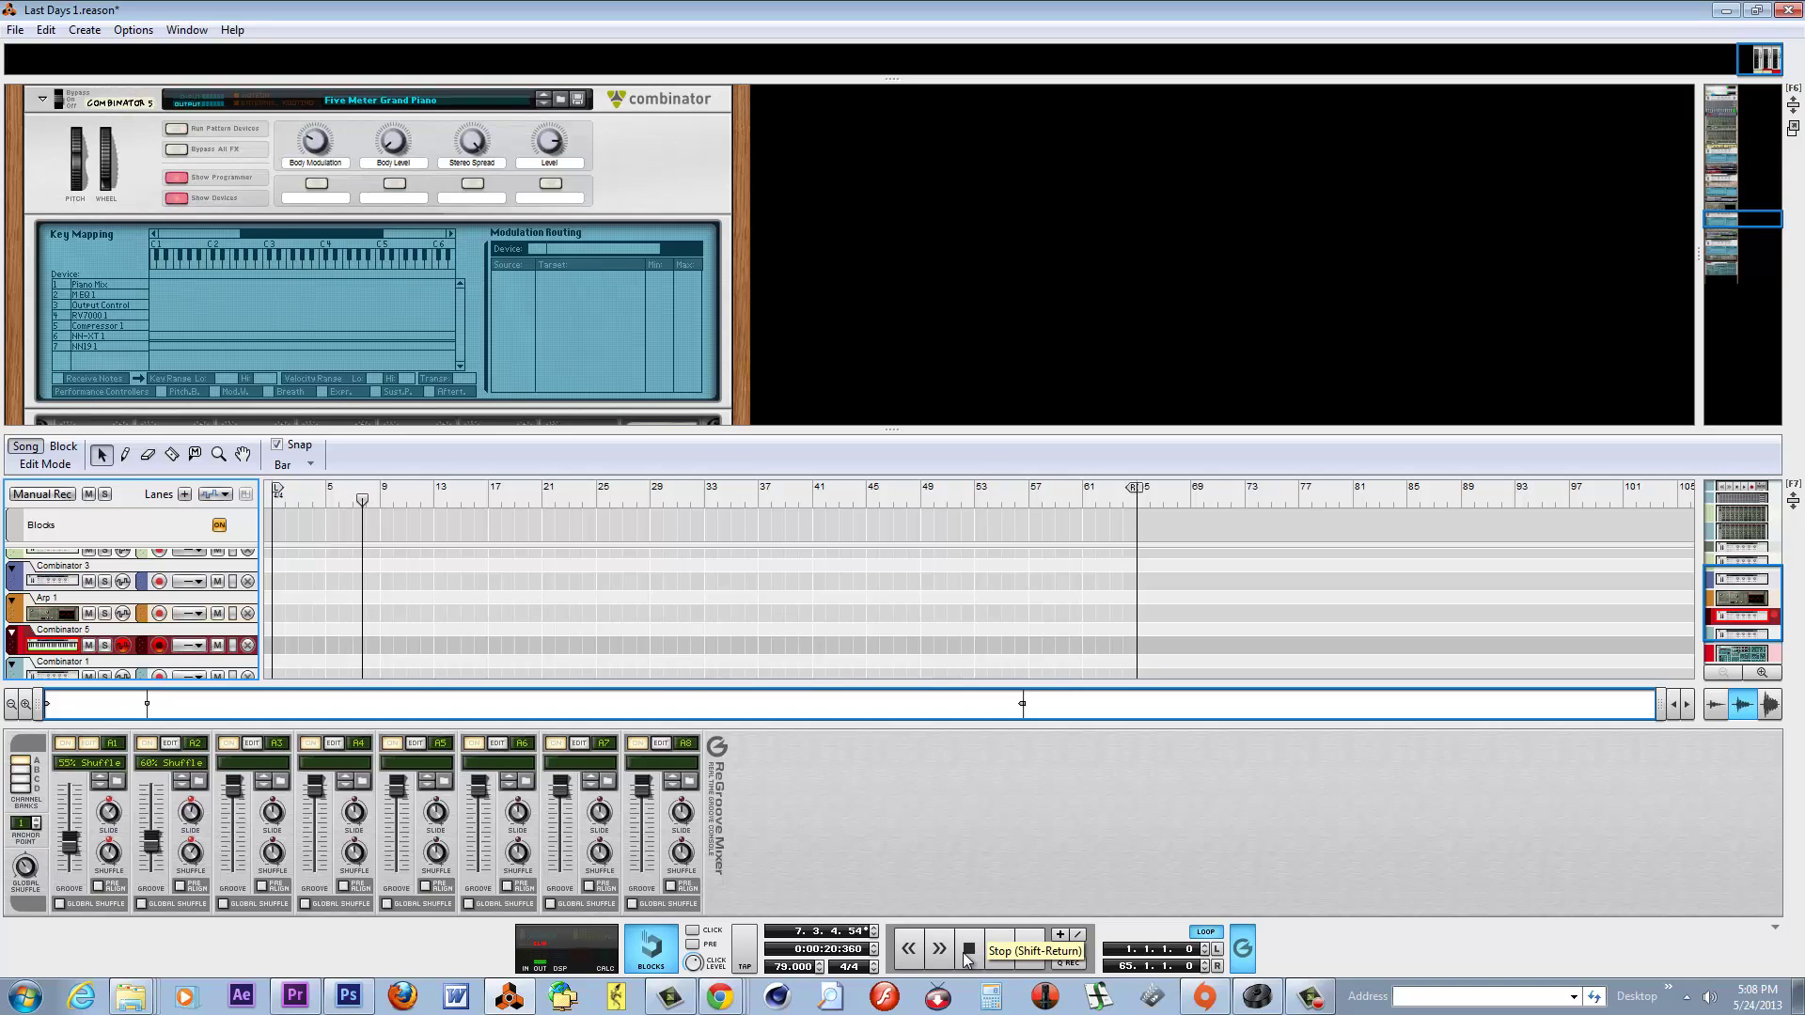
pyautogui.click(967, 951)
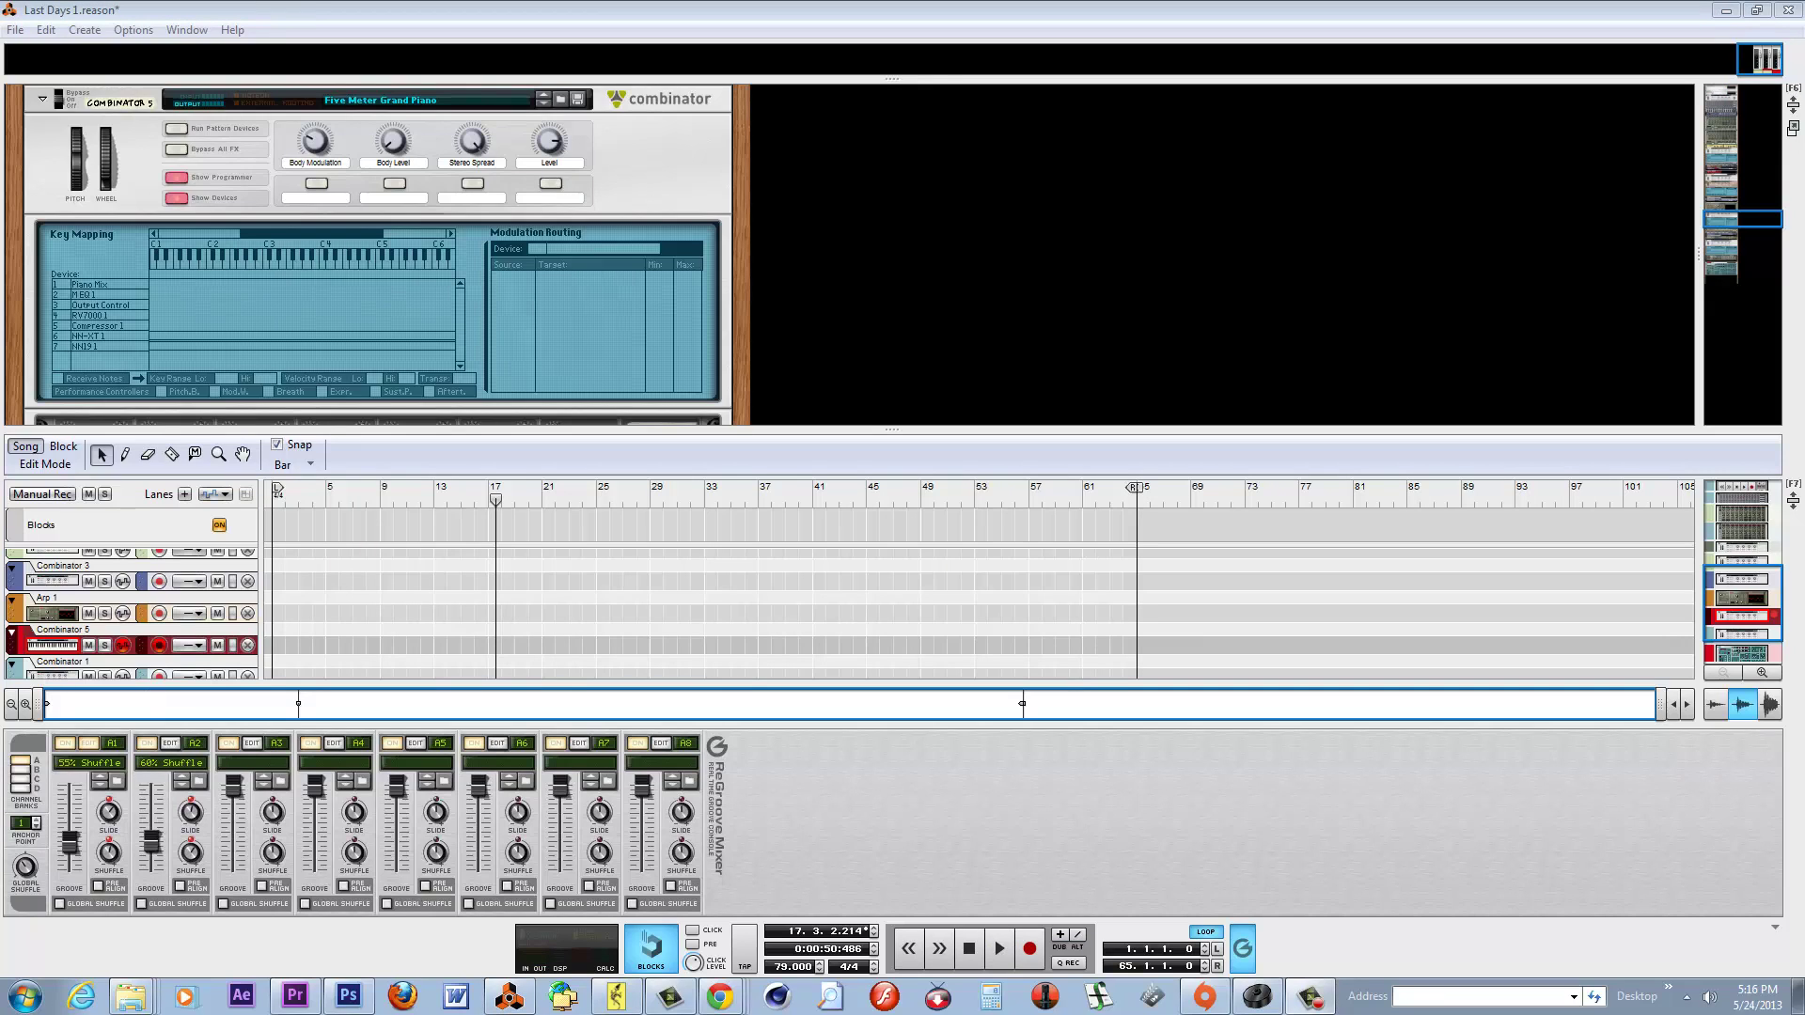
pyautogui.click(969, 950)
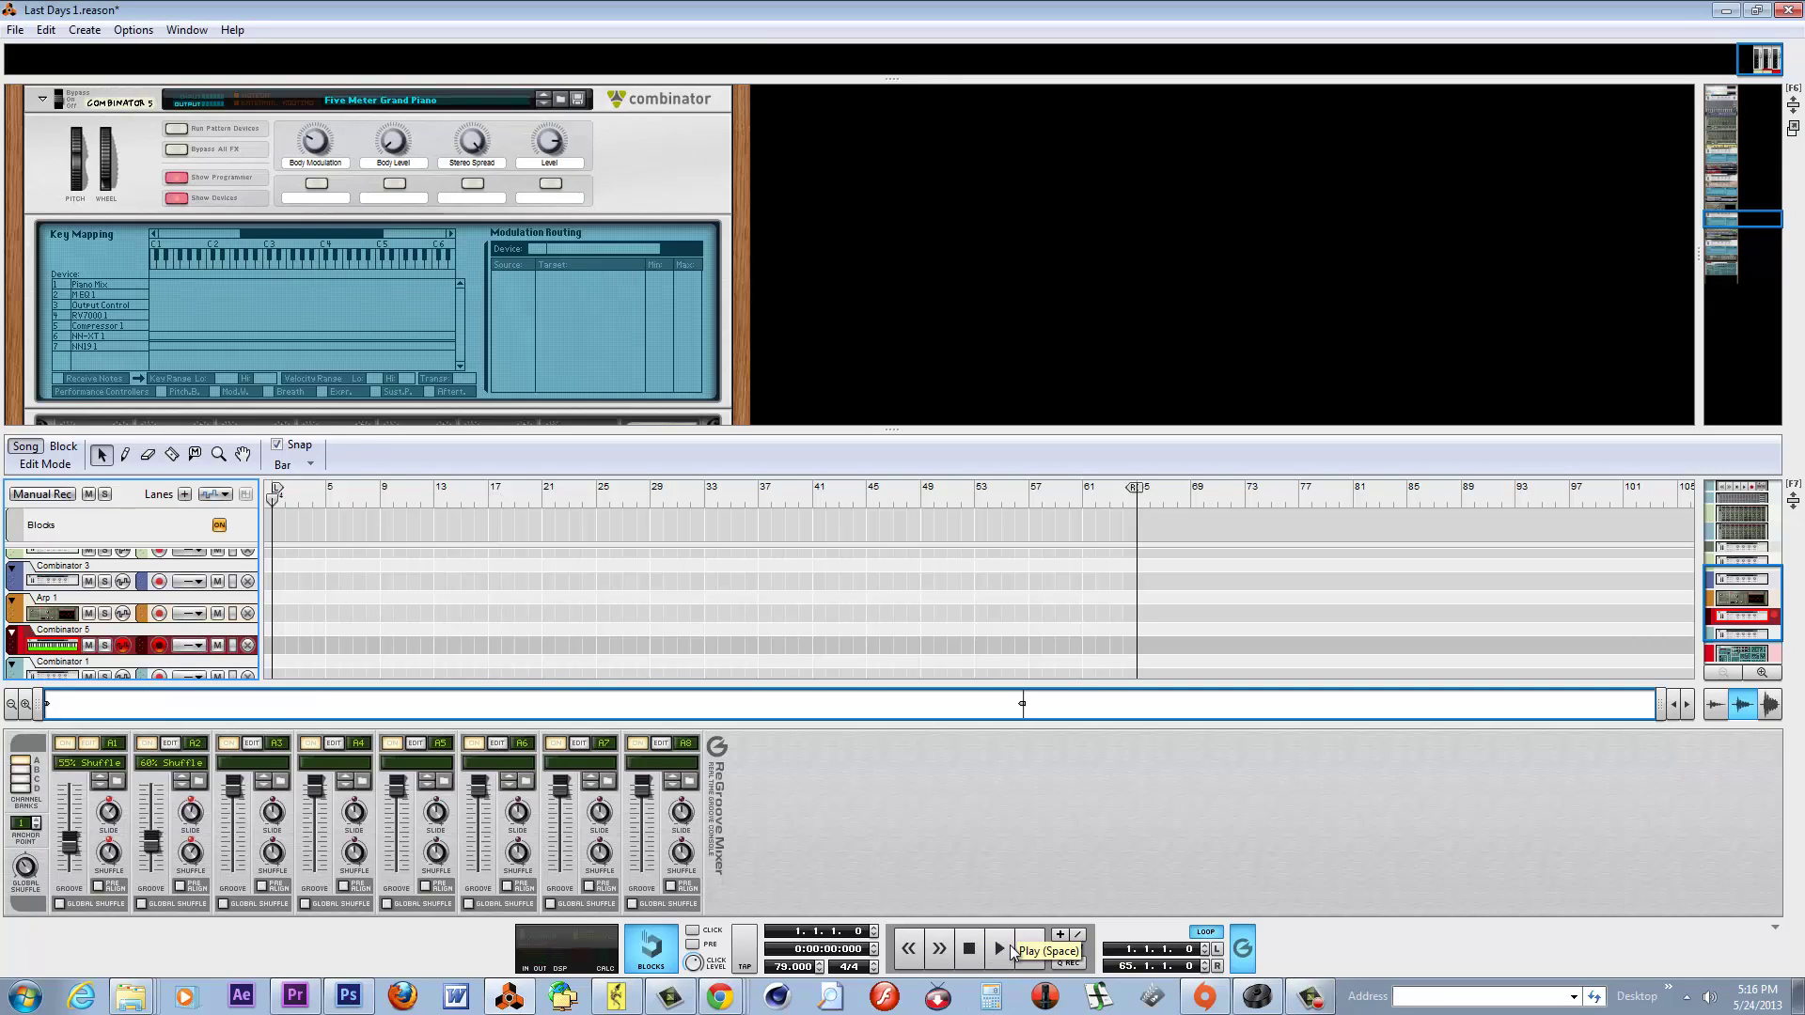
# Play the beat again, show the lower octaves of Combinator 5's key map, and stop playback back at bar 1.
pyautogui.click(1010, 945)
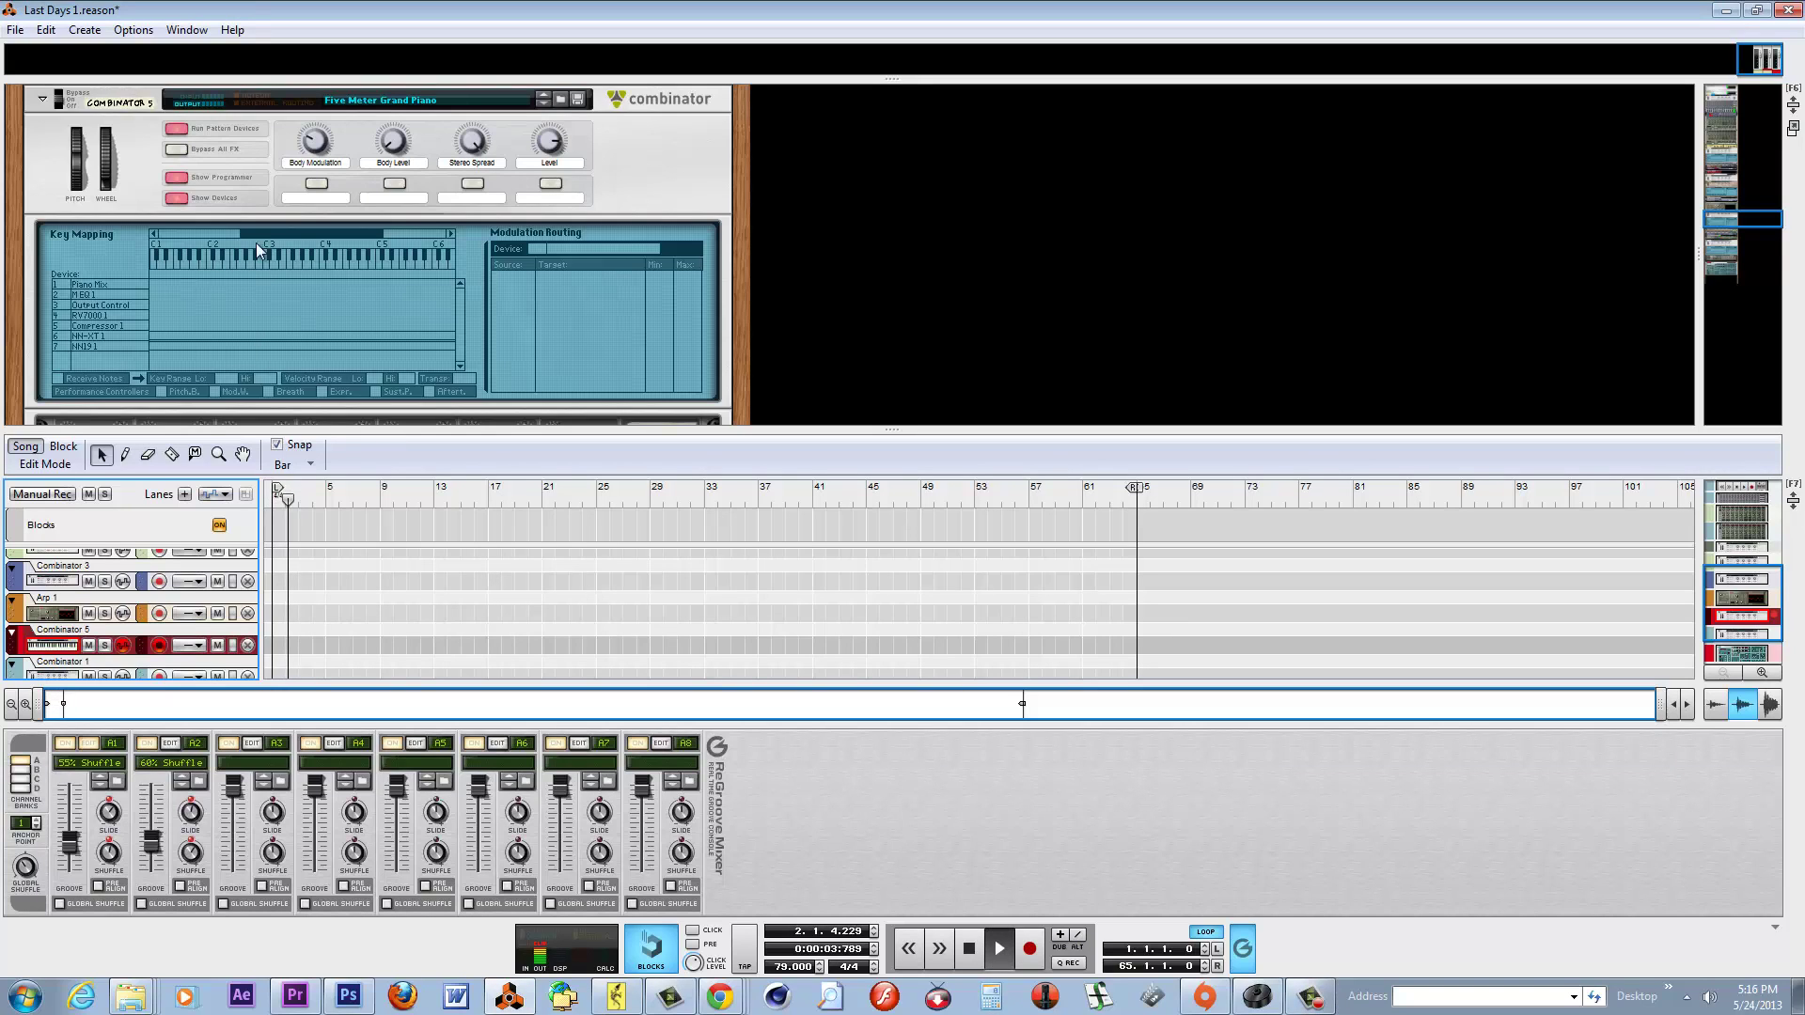
pyautogui.moveTo(292, 231); pyautogui.dragTo(258, 234)
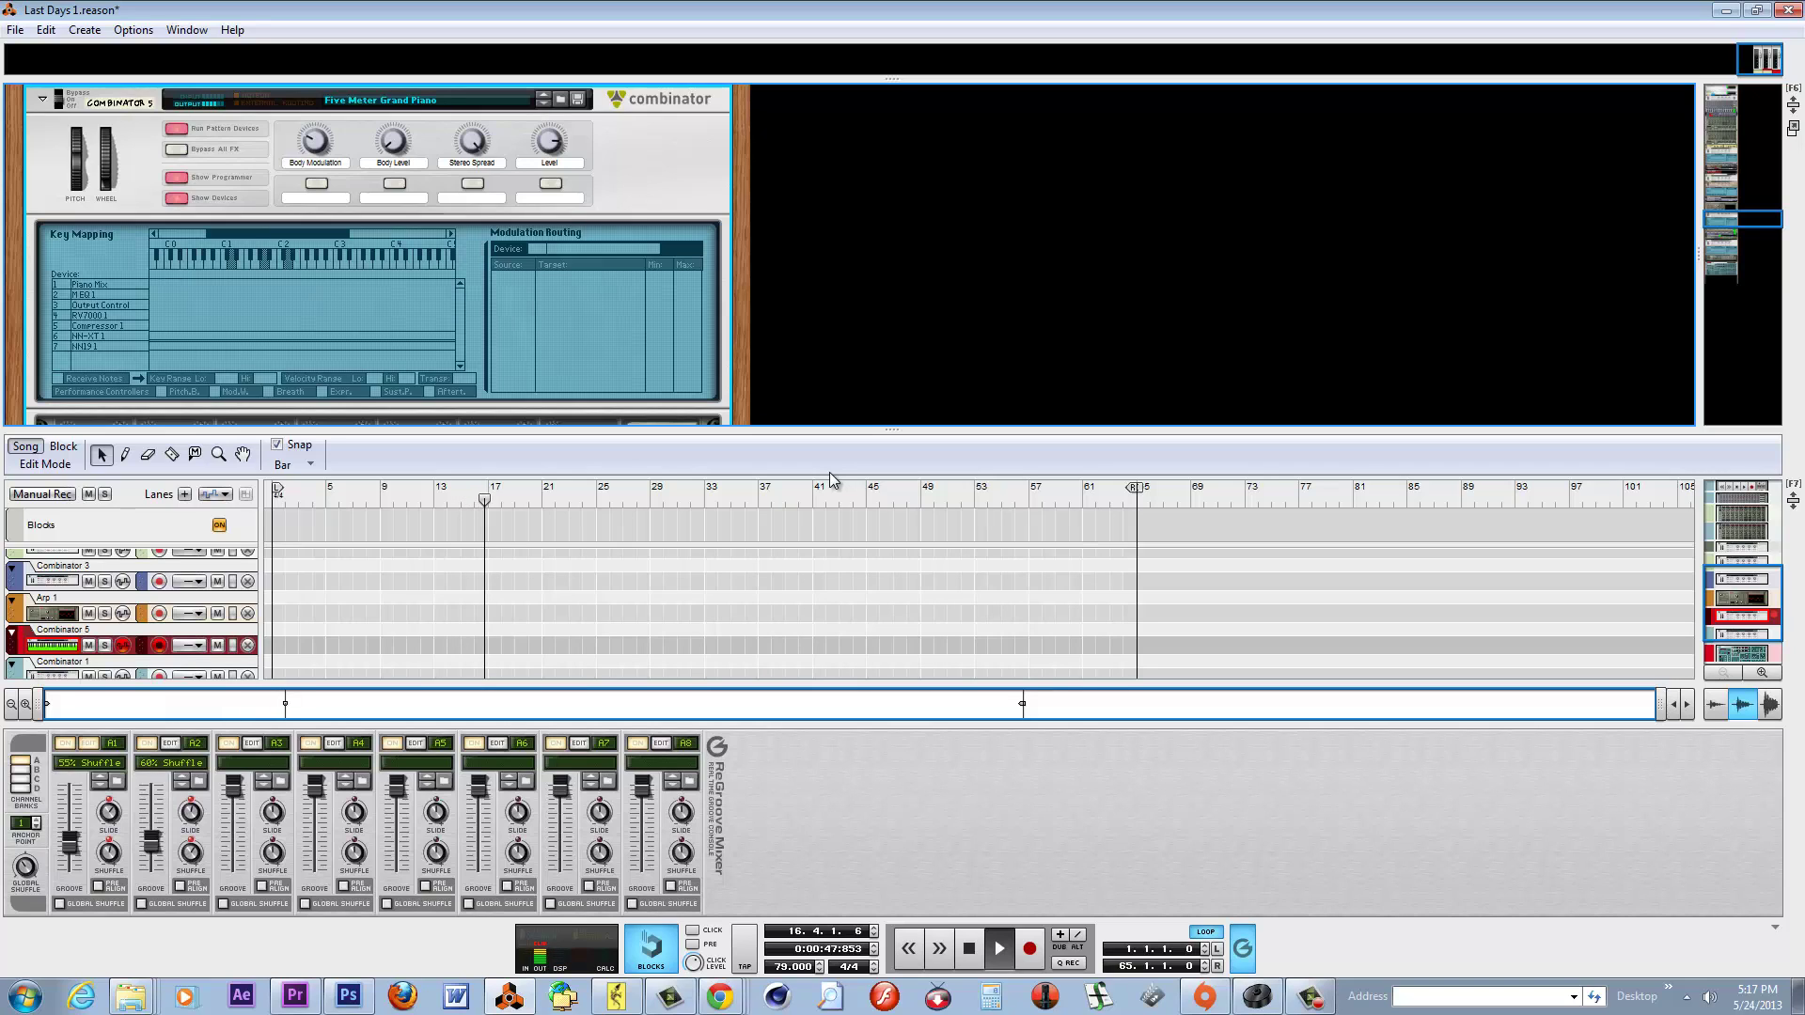
pyautogui.click(974, 955)
pyautogui.click(974, 956)
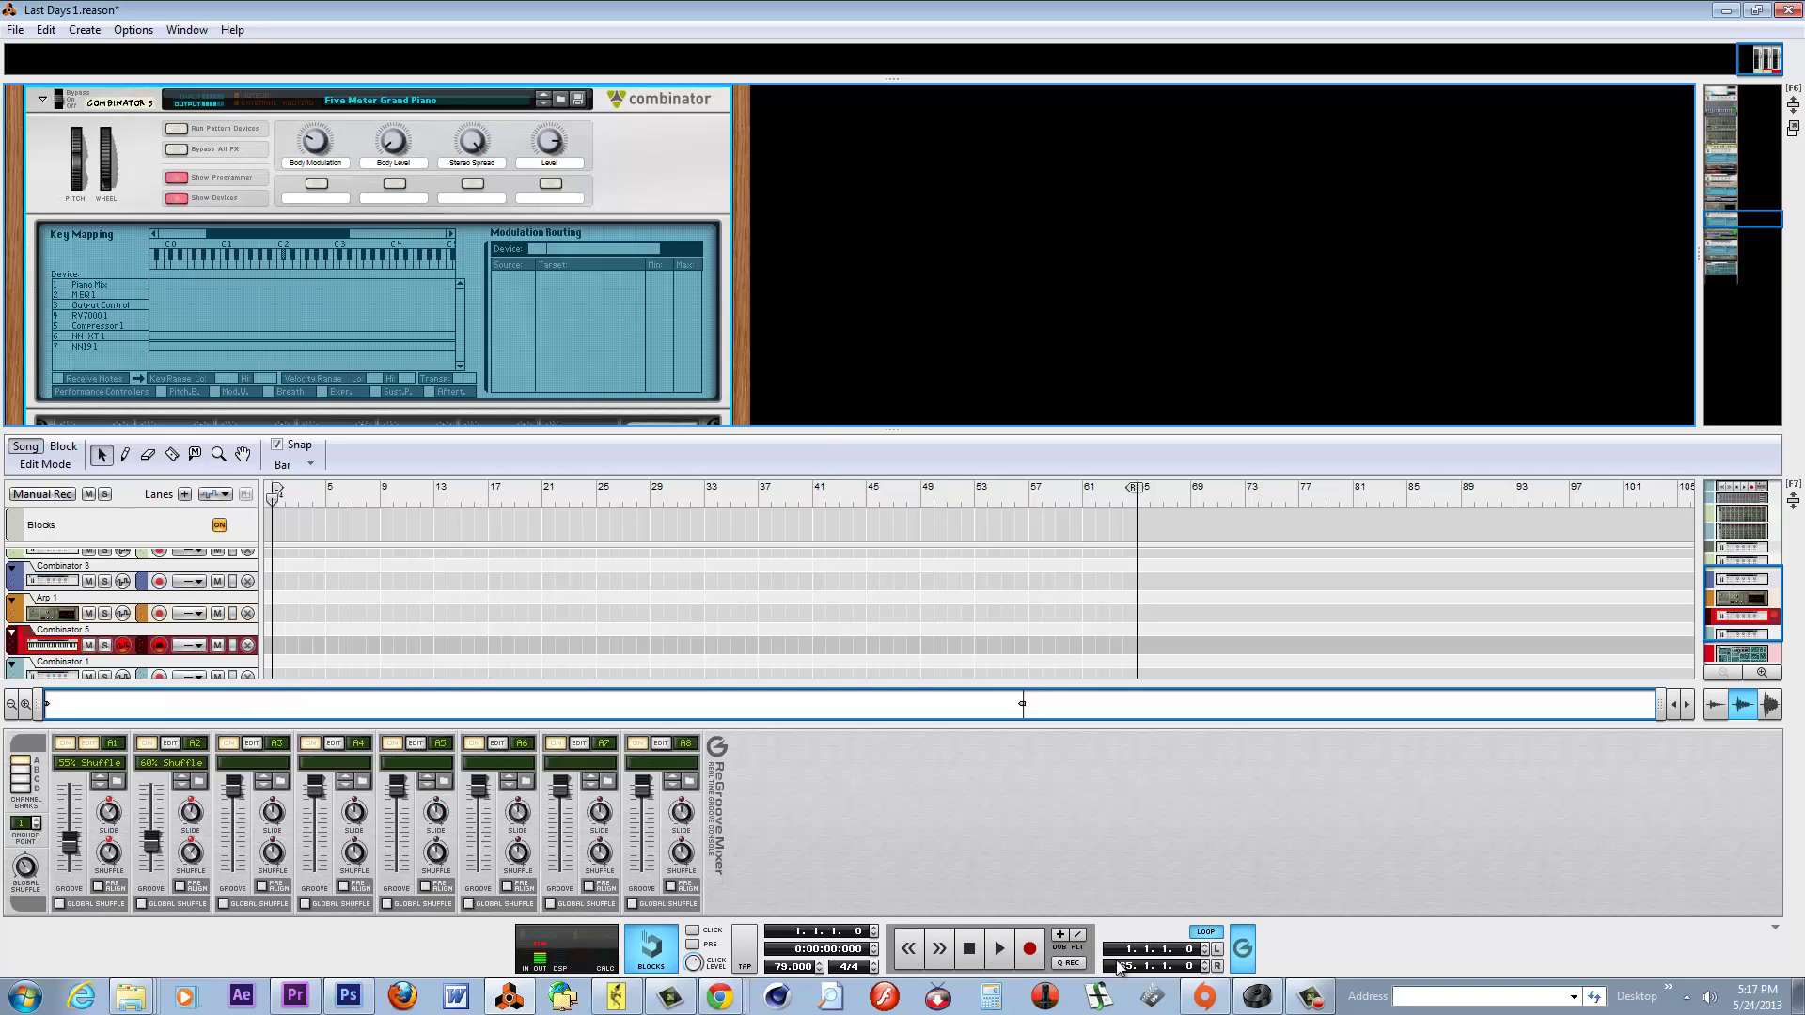
# Switch to the Palette chord application and place a C#m9 chord at bar 1 of its timeline.
pyautogui.moveTo(618, 996)
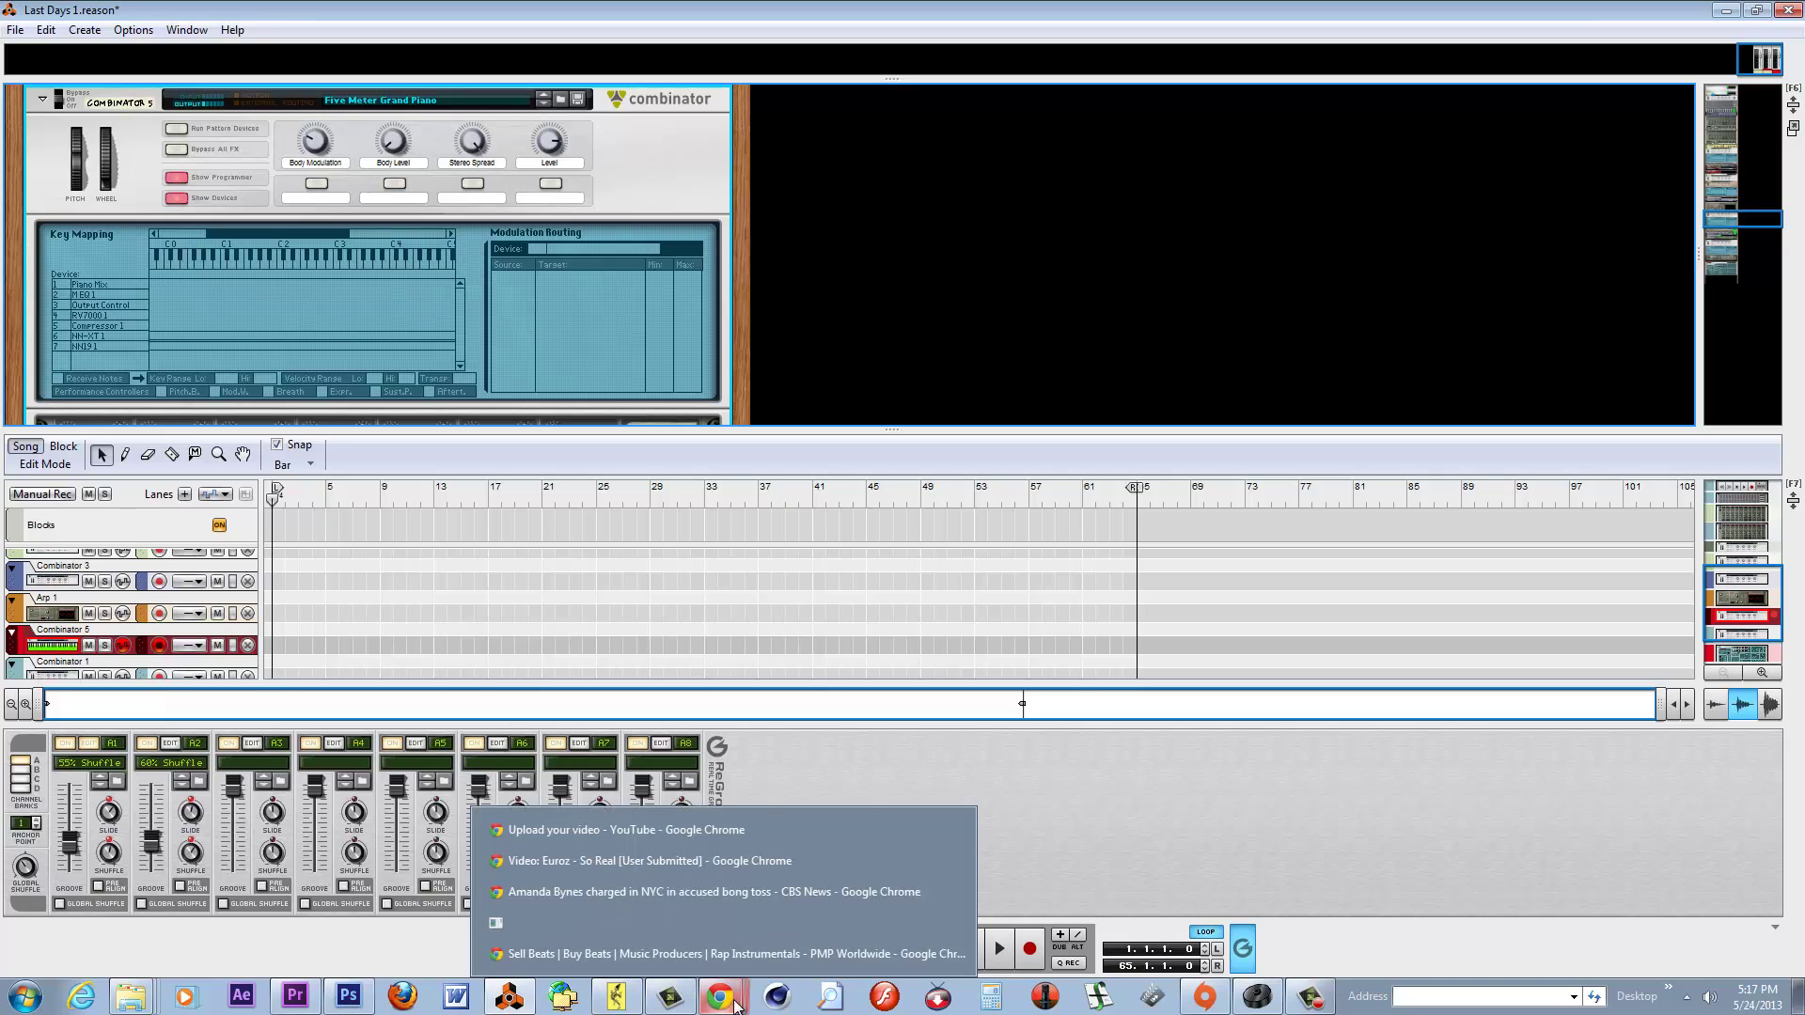
pyautogui.click(630, 1002)
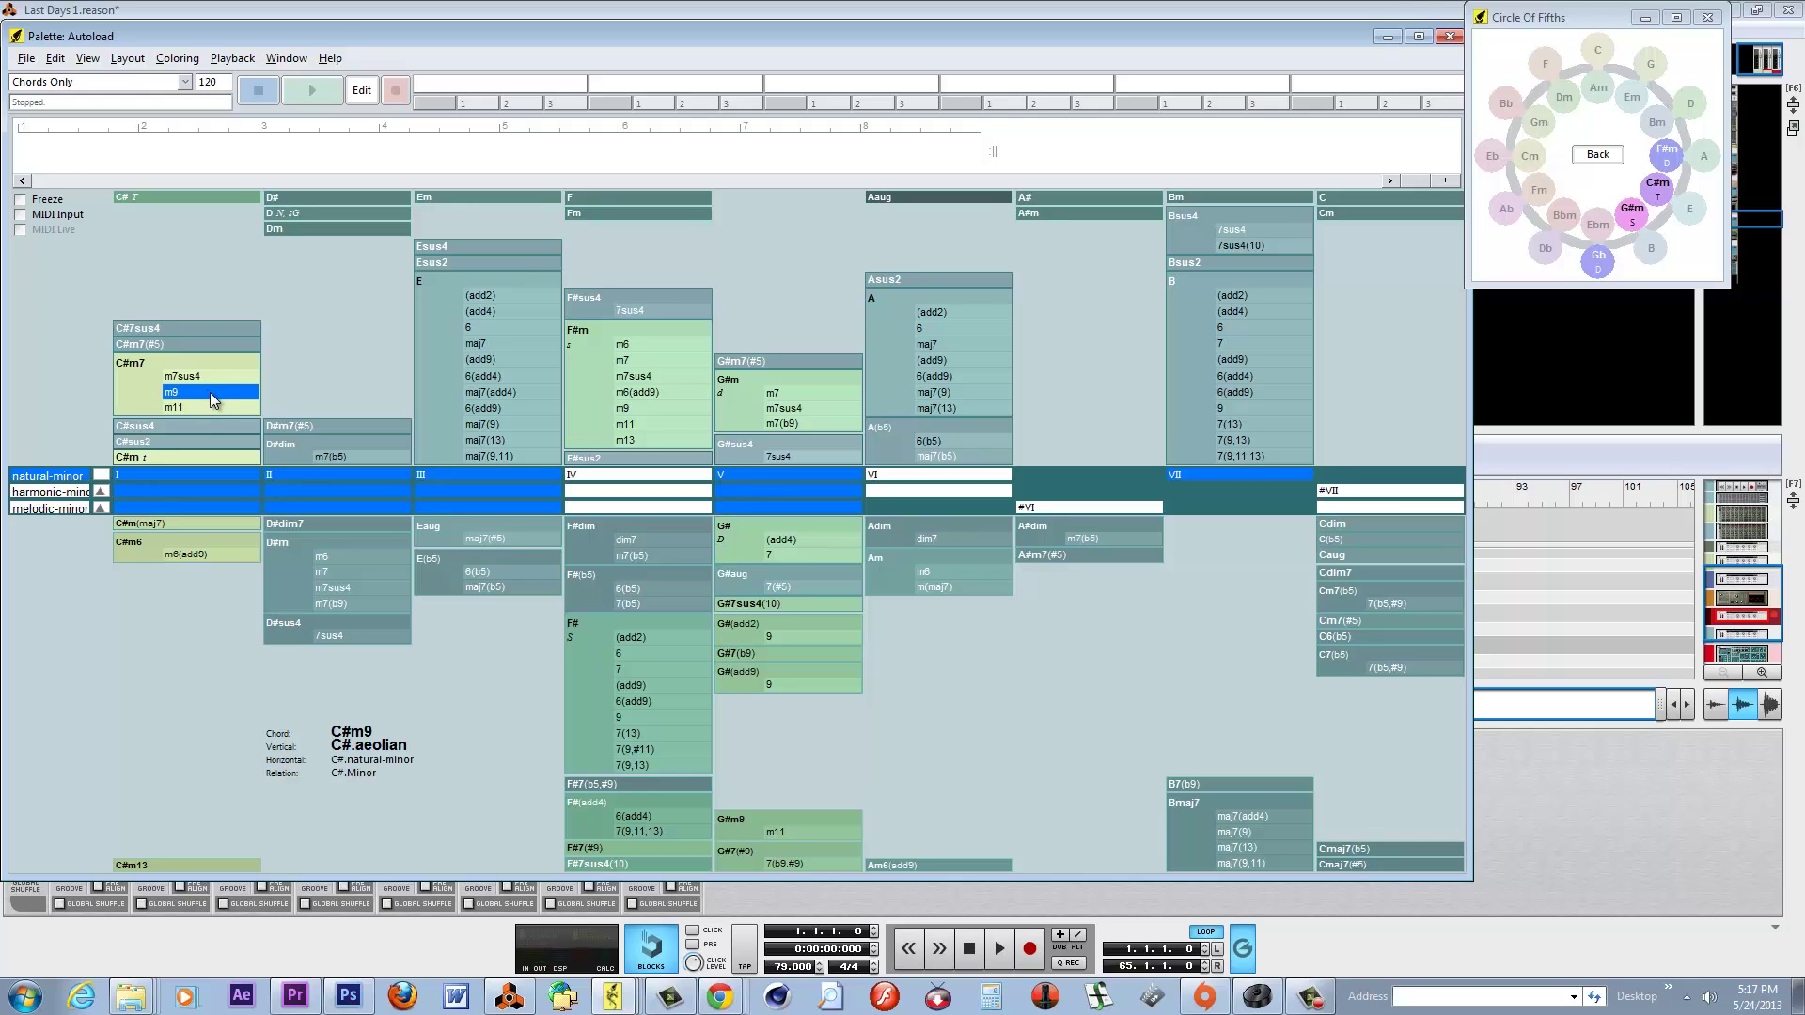
pyautogui.moveTo(210, 392); pyautogui.dragTo(94, 156)
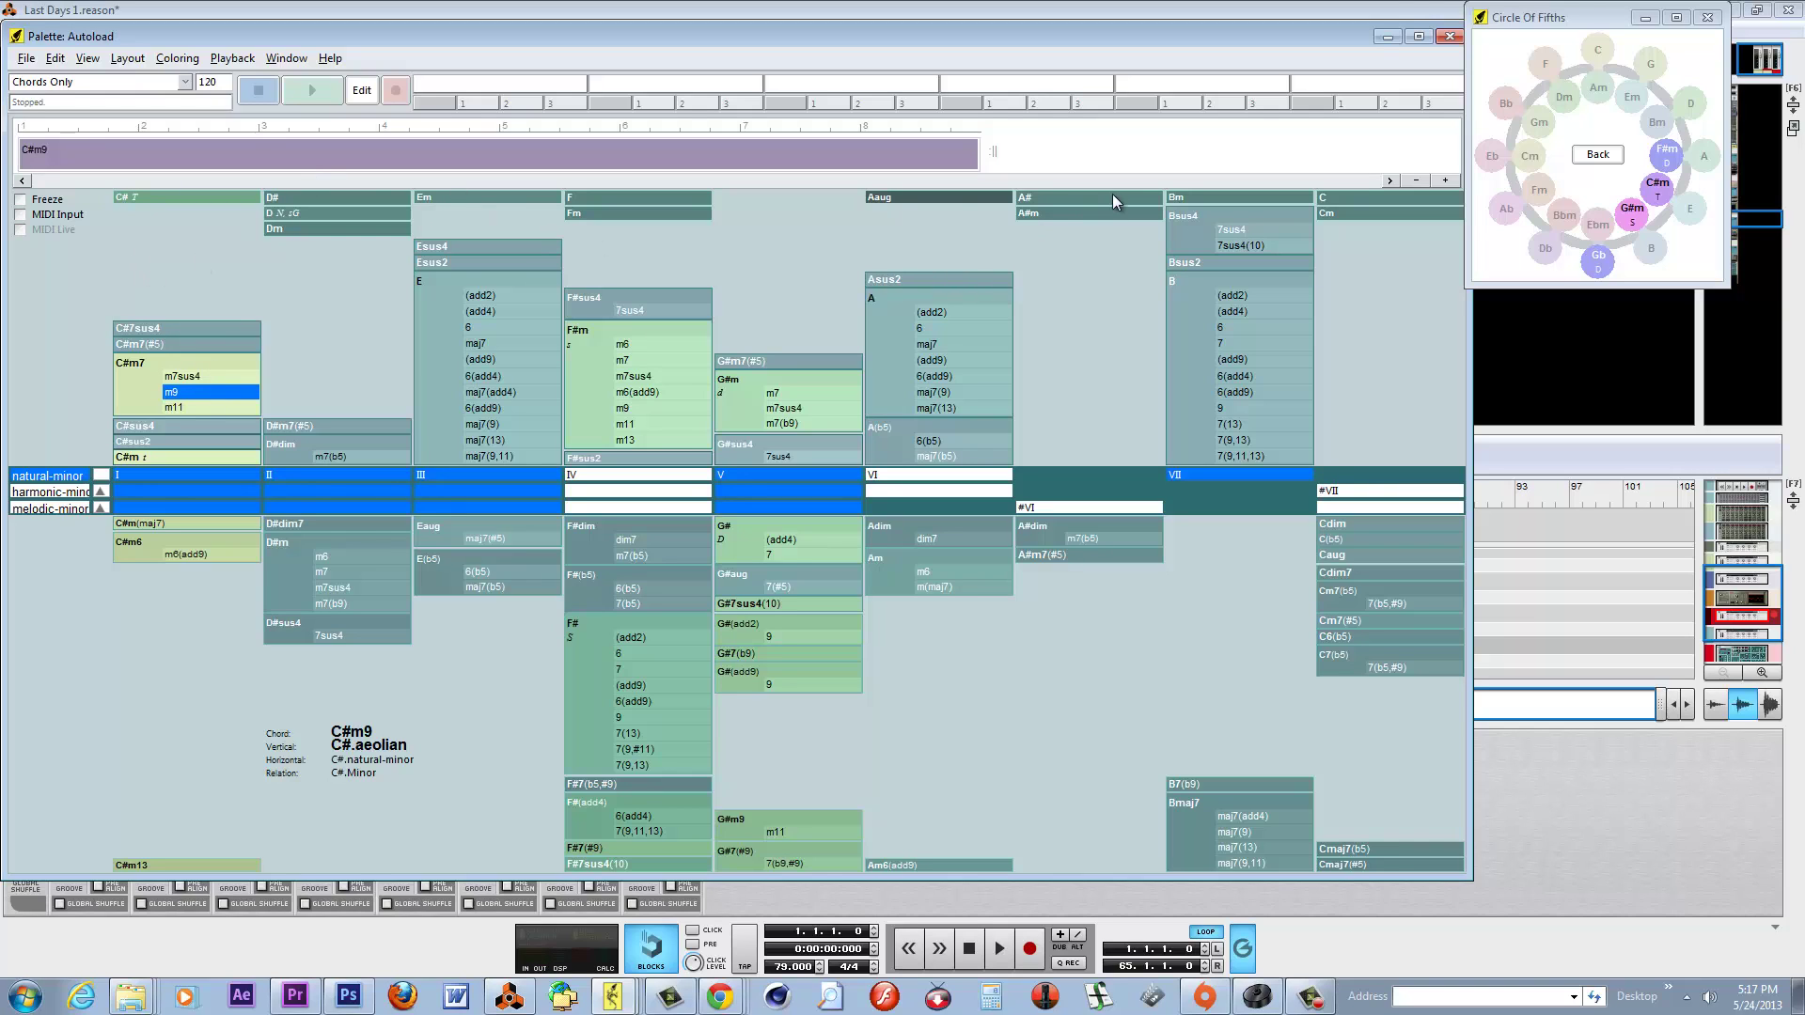
# Audition Amaj7 against the placed C#m9 and add Amaj7 to the timeline from bar 2.
pyautogui.click(939, 345)
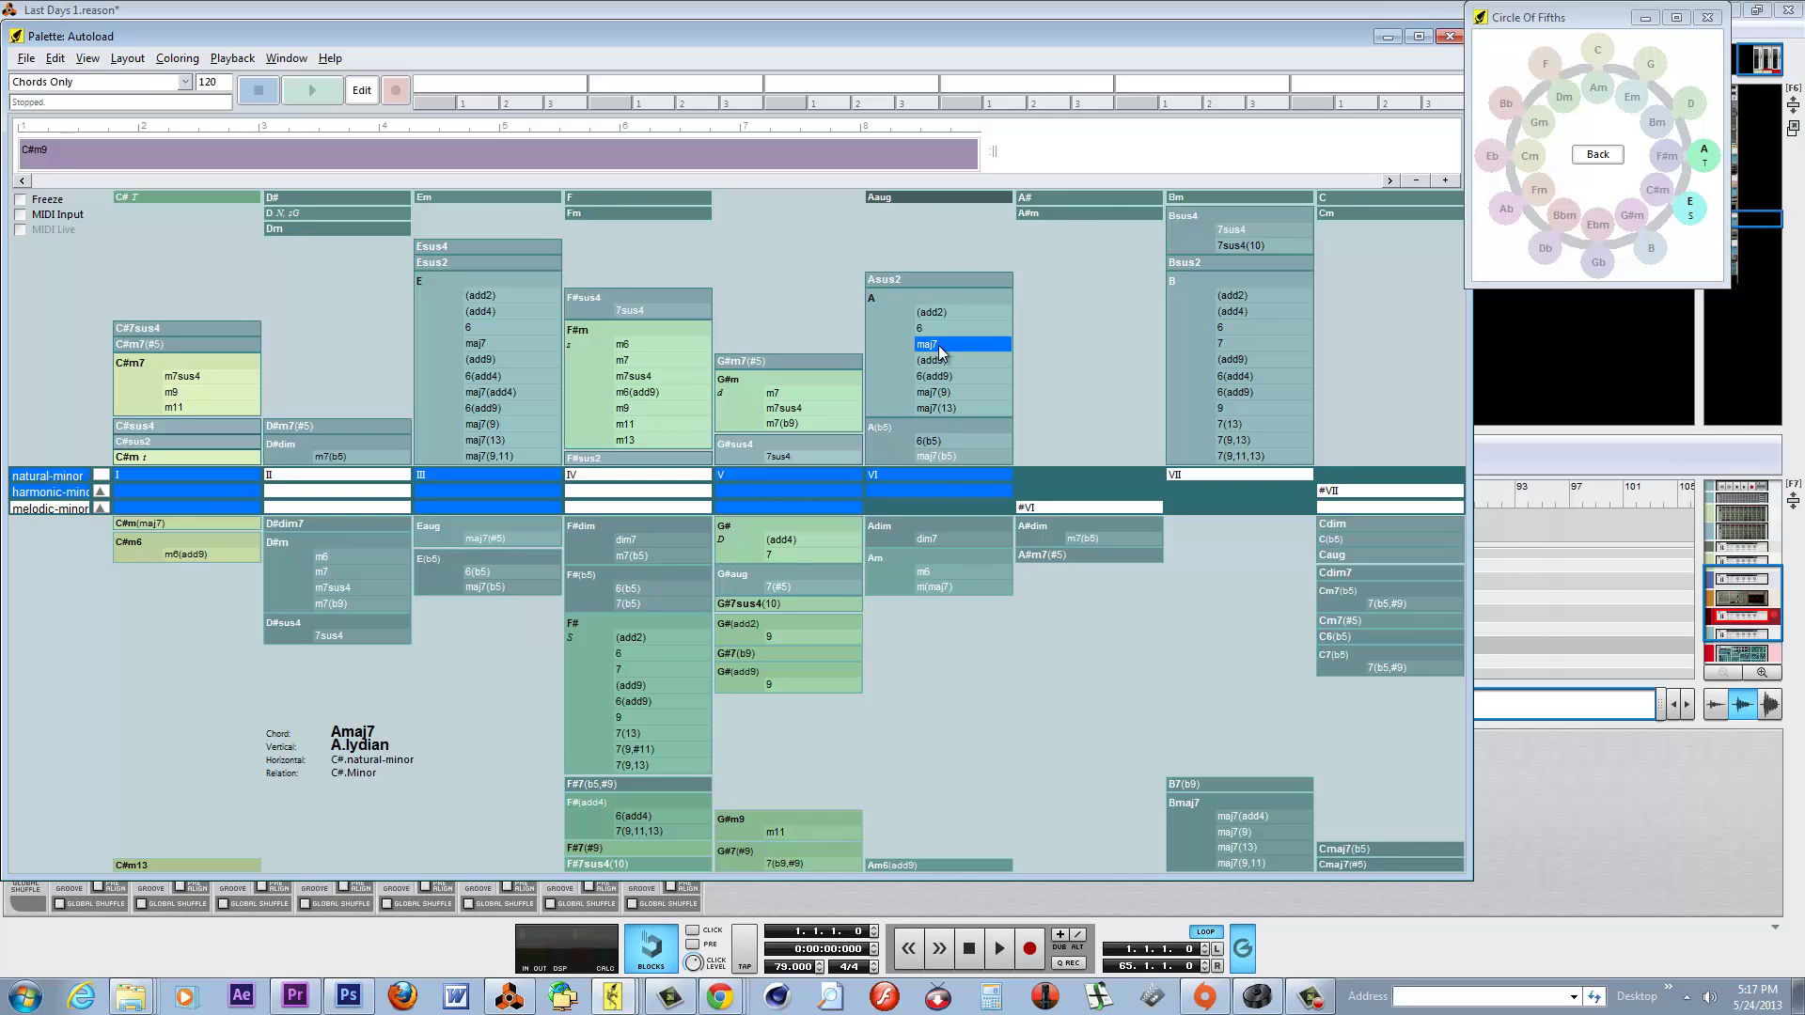
pyautogui.click(134, 150)
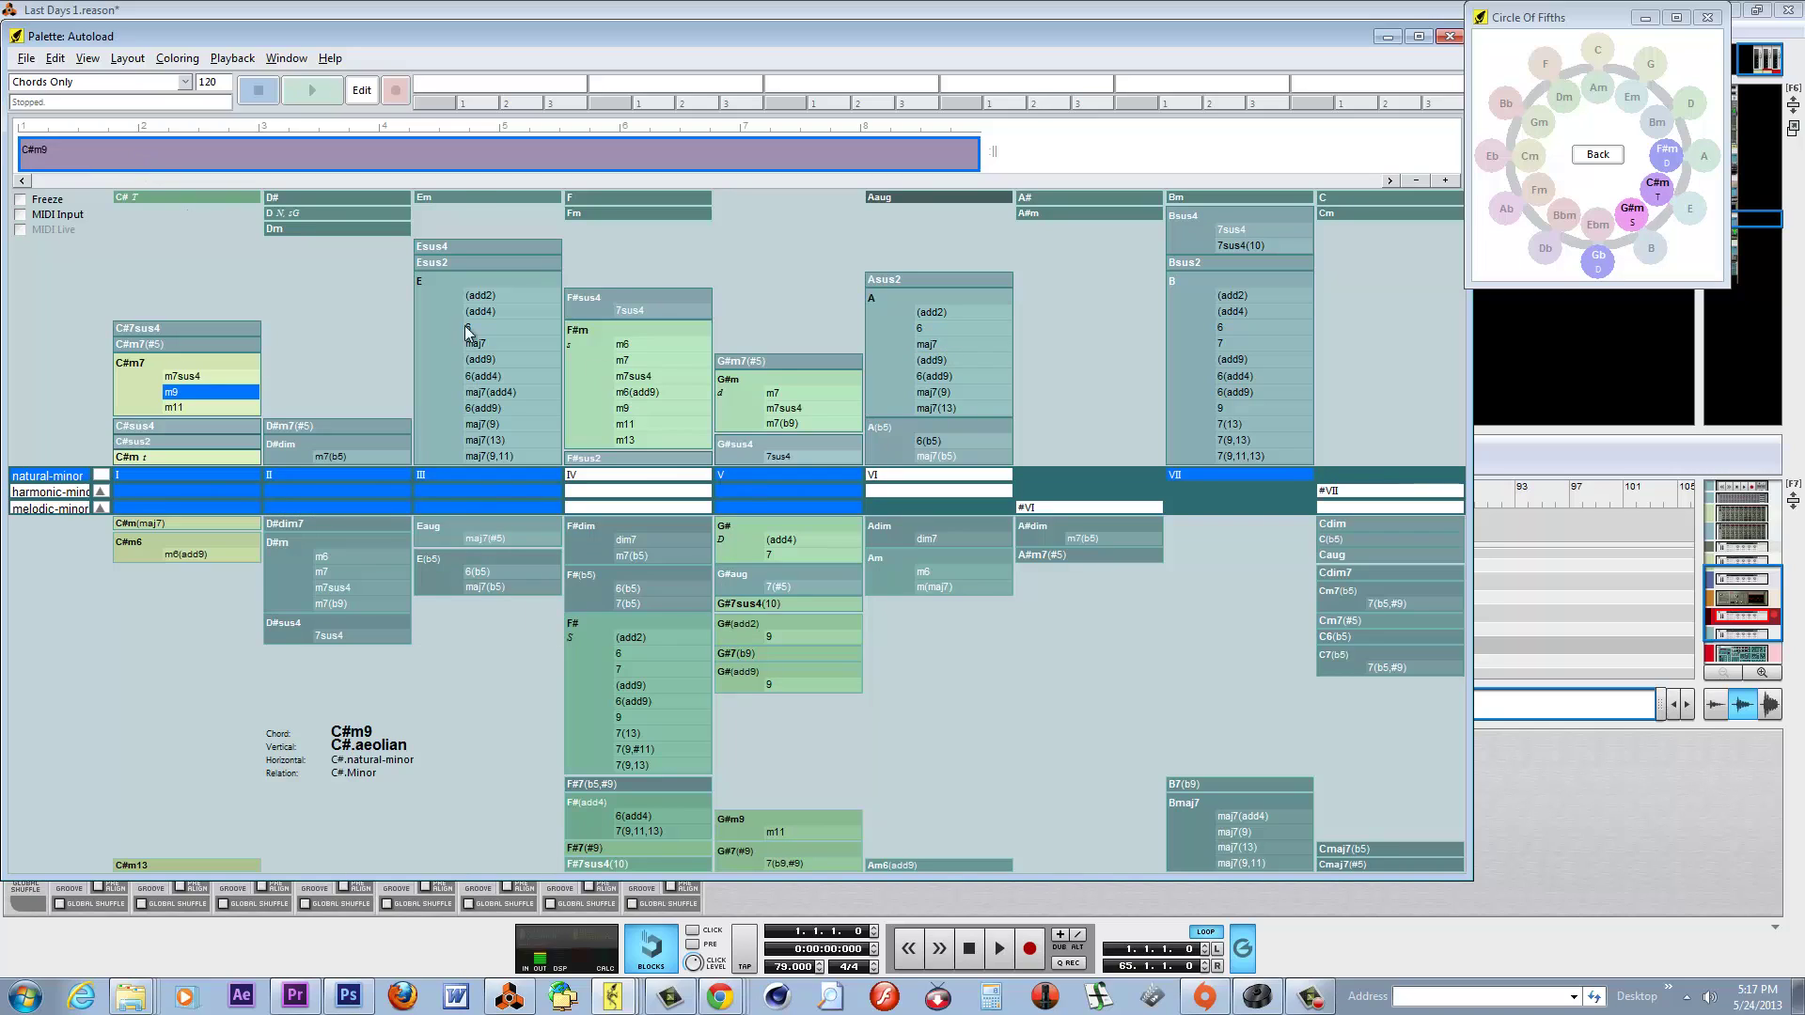
pyautogui.click(938, 344)
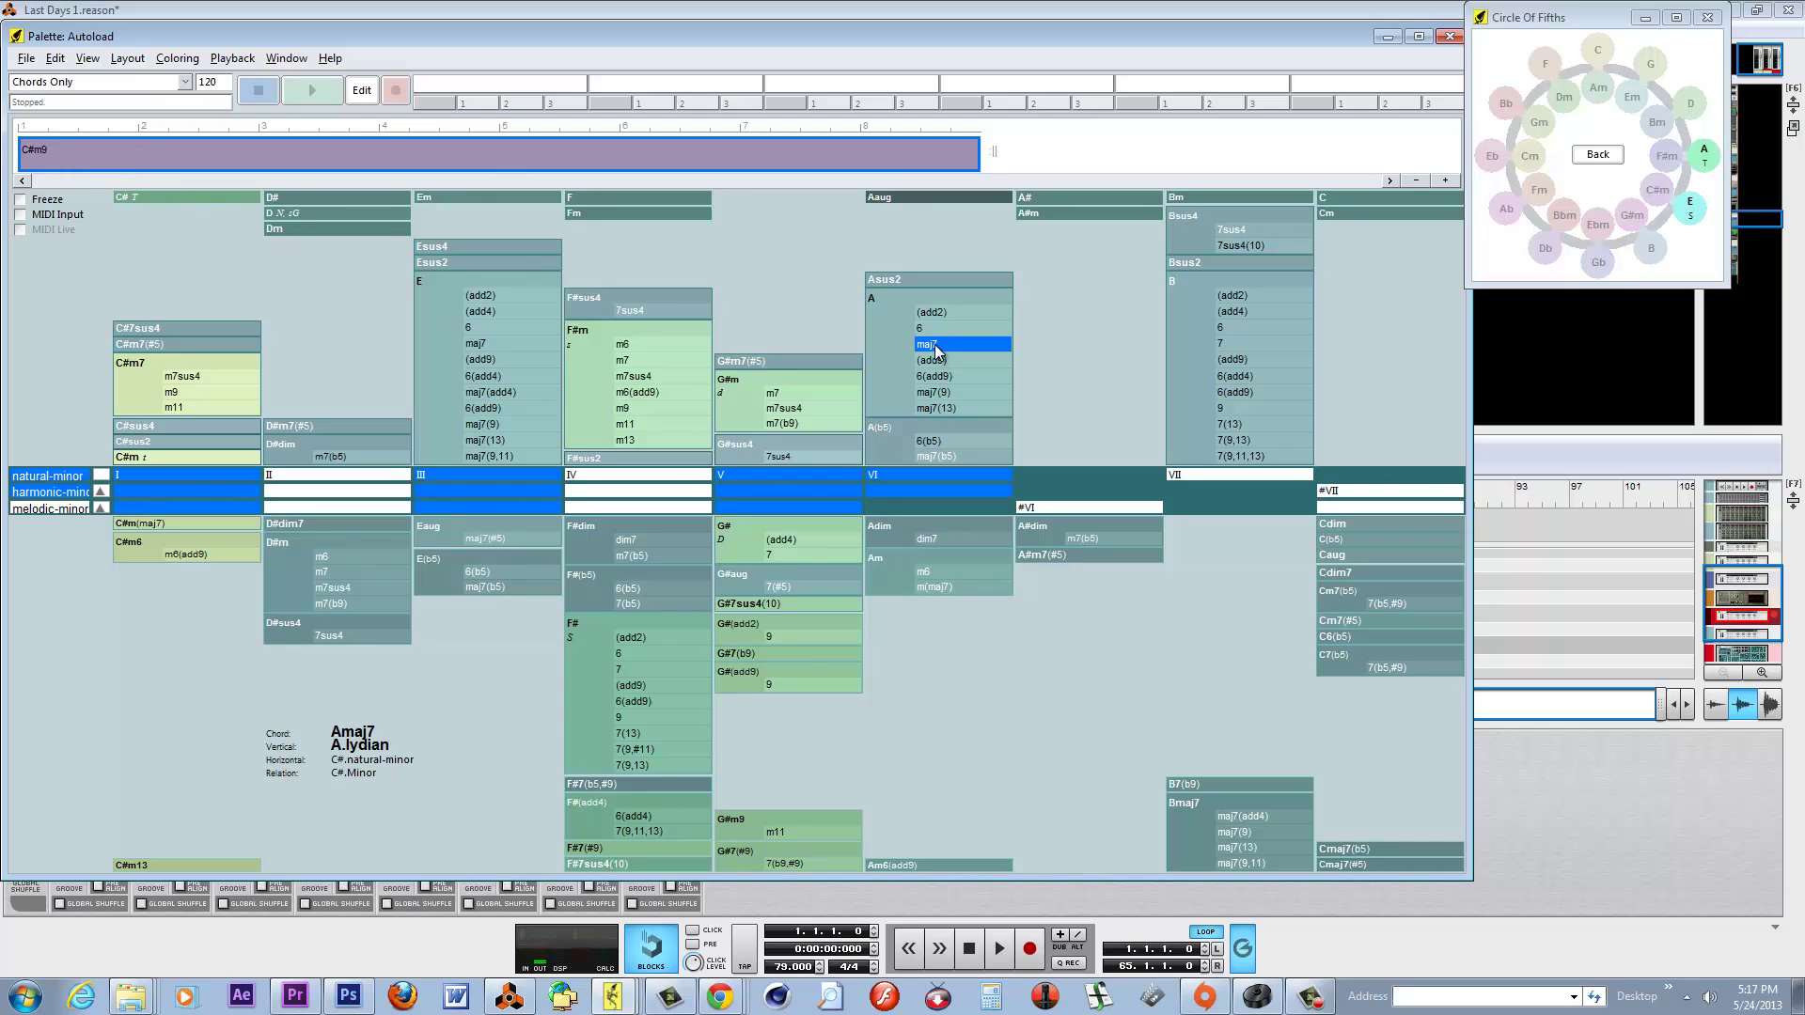
pyautogui.click(466, 150)
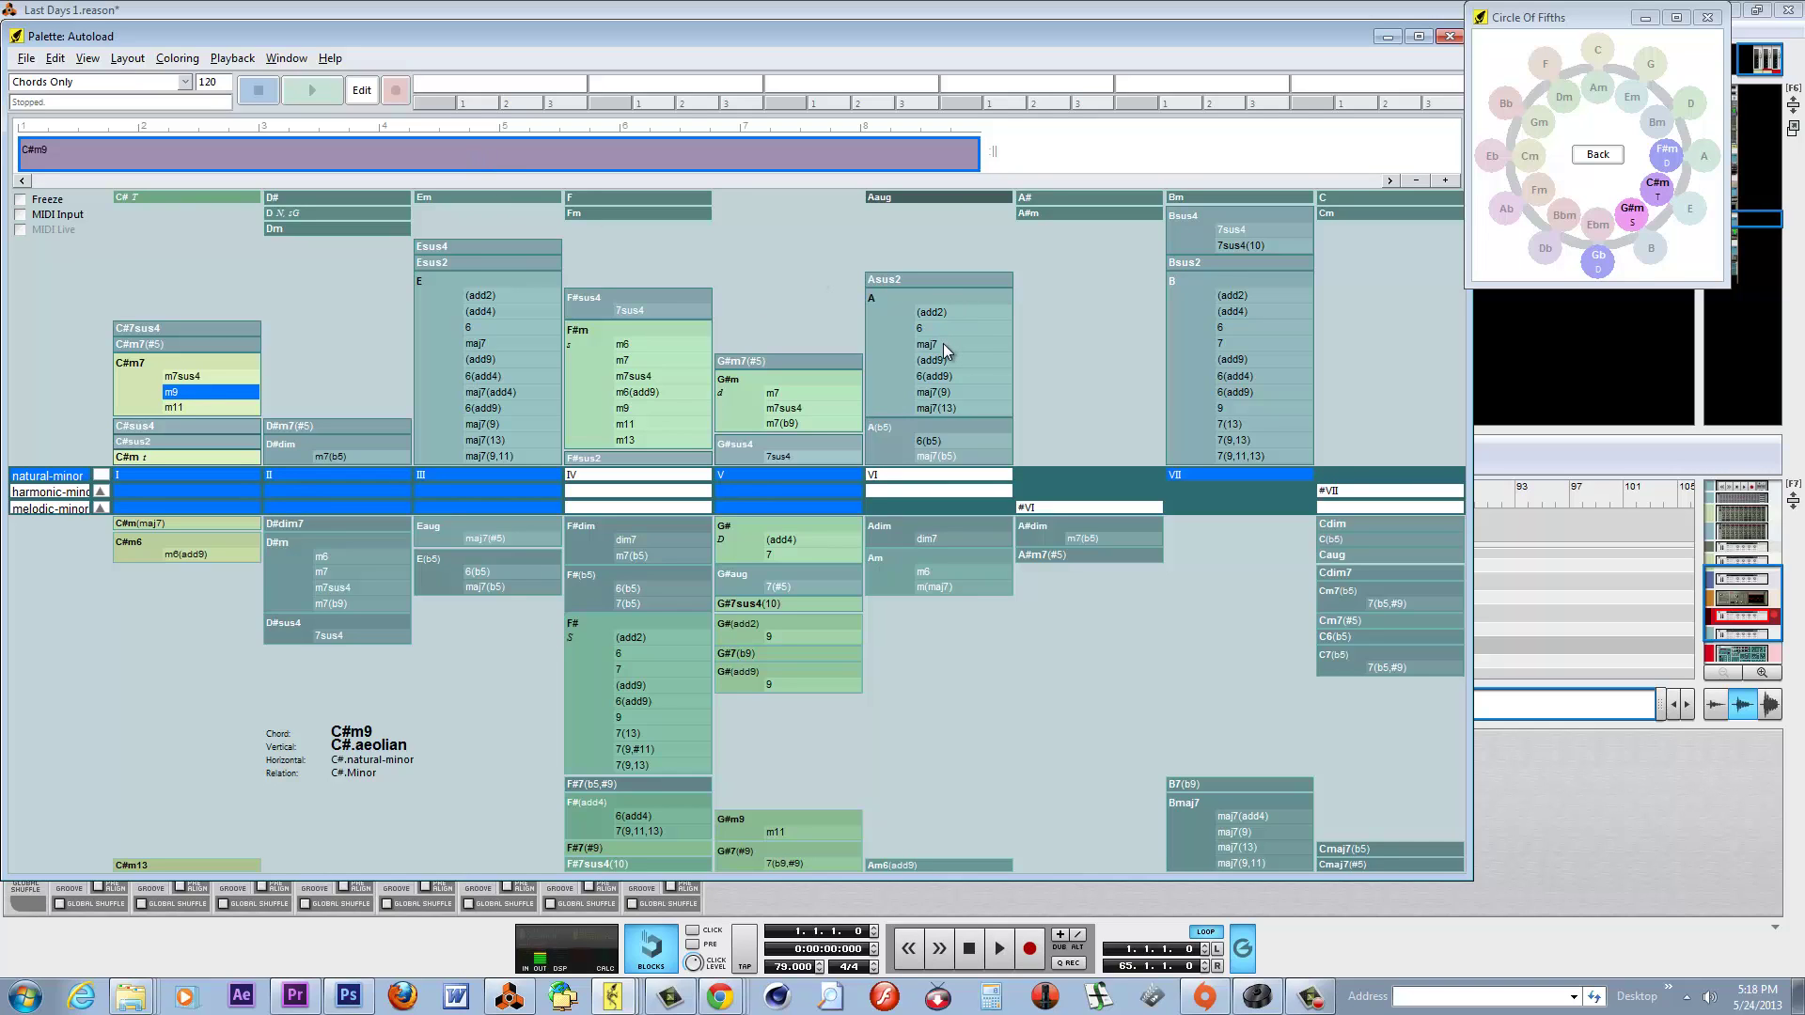
pyautogui.moveTo(944, 344); pyautogui.dragTo(167, 154)
# Audition the placed C#m9 and Amaj7 chords on the timeline in turn.
pyautogui.click(110, 154)
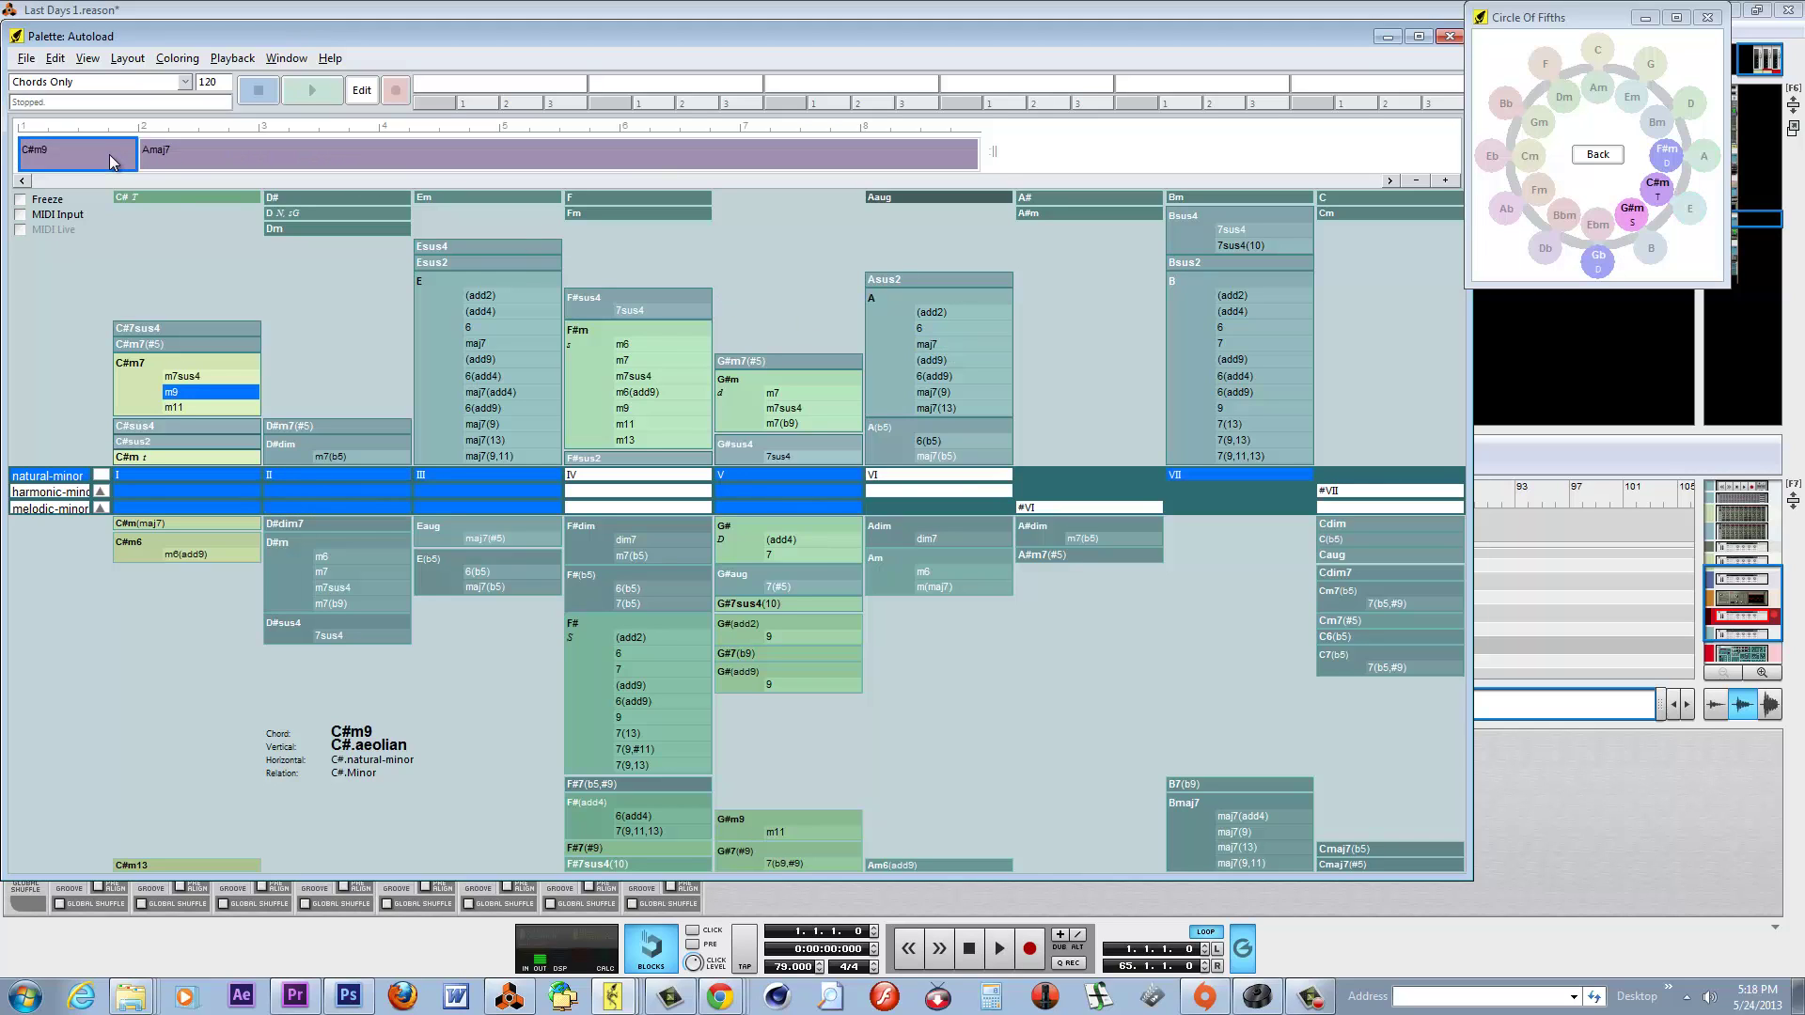
pyautogui.click(199, 149)
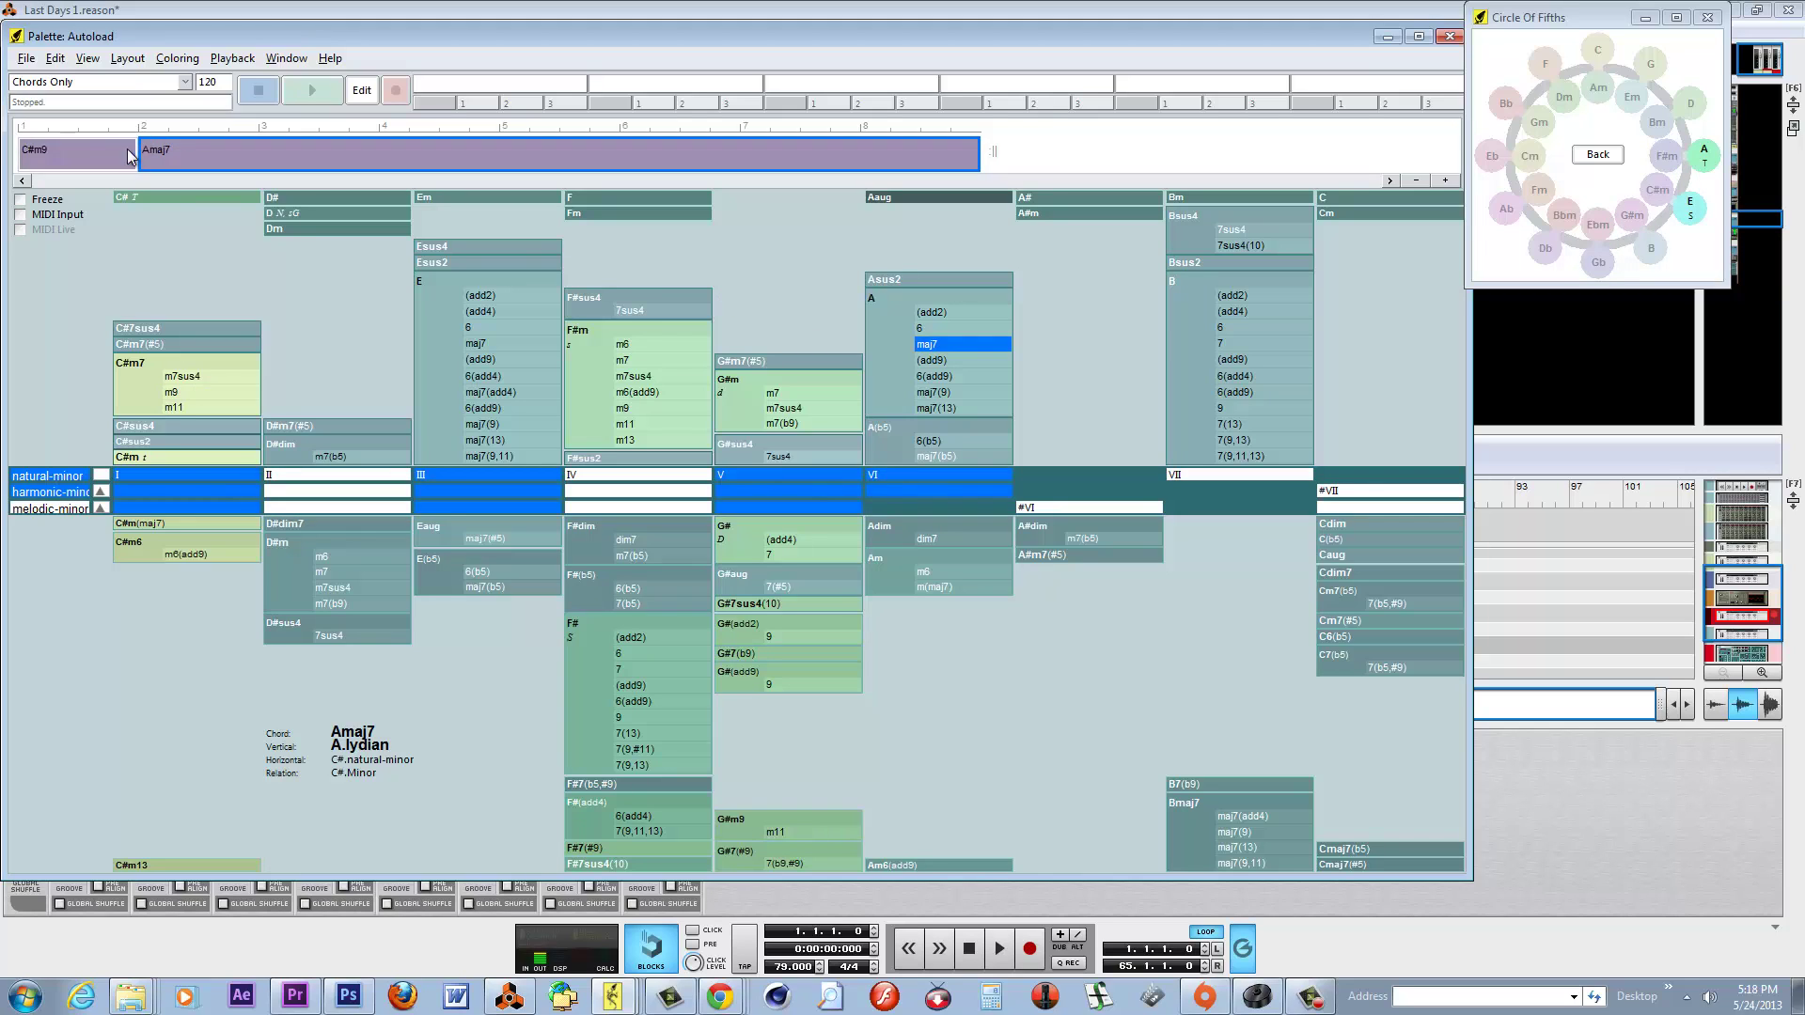
pyautogui.click(102, 148)
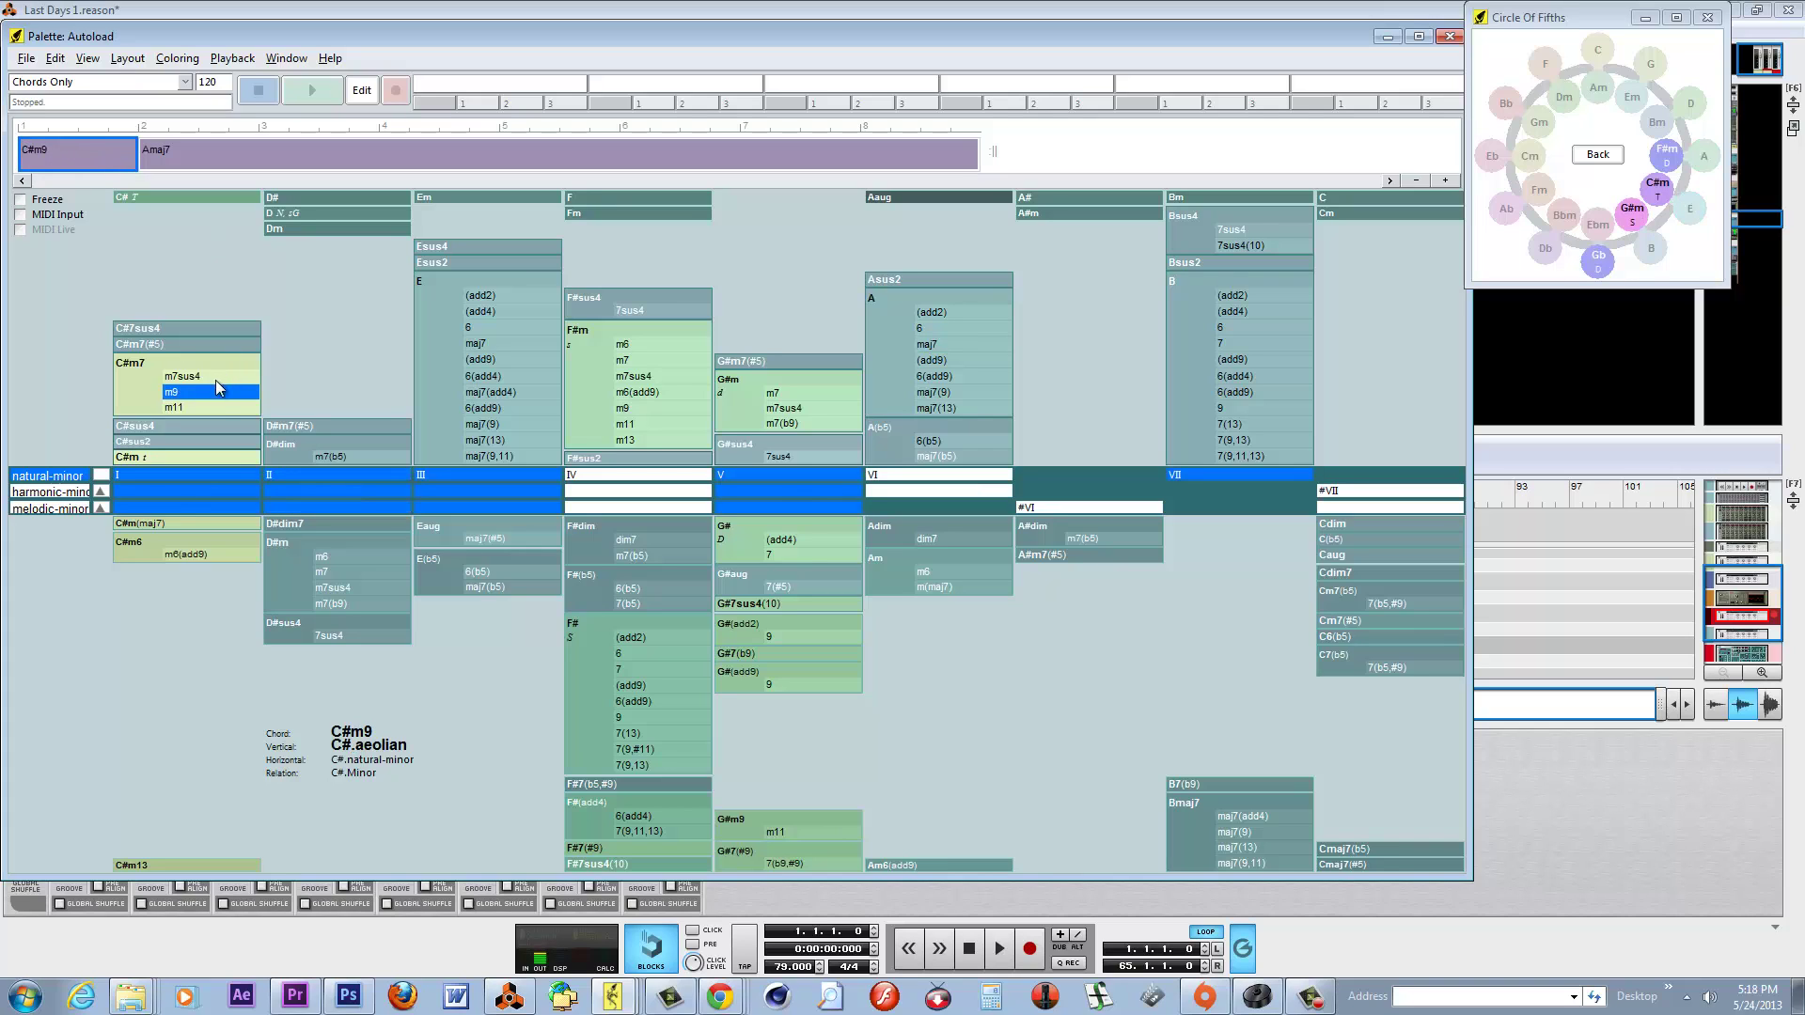
# Audition the C#m11, C#7sus4 and C#m7(#5) chords in the palette's C# column.
pyautogui.click(215, 408)
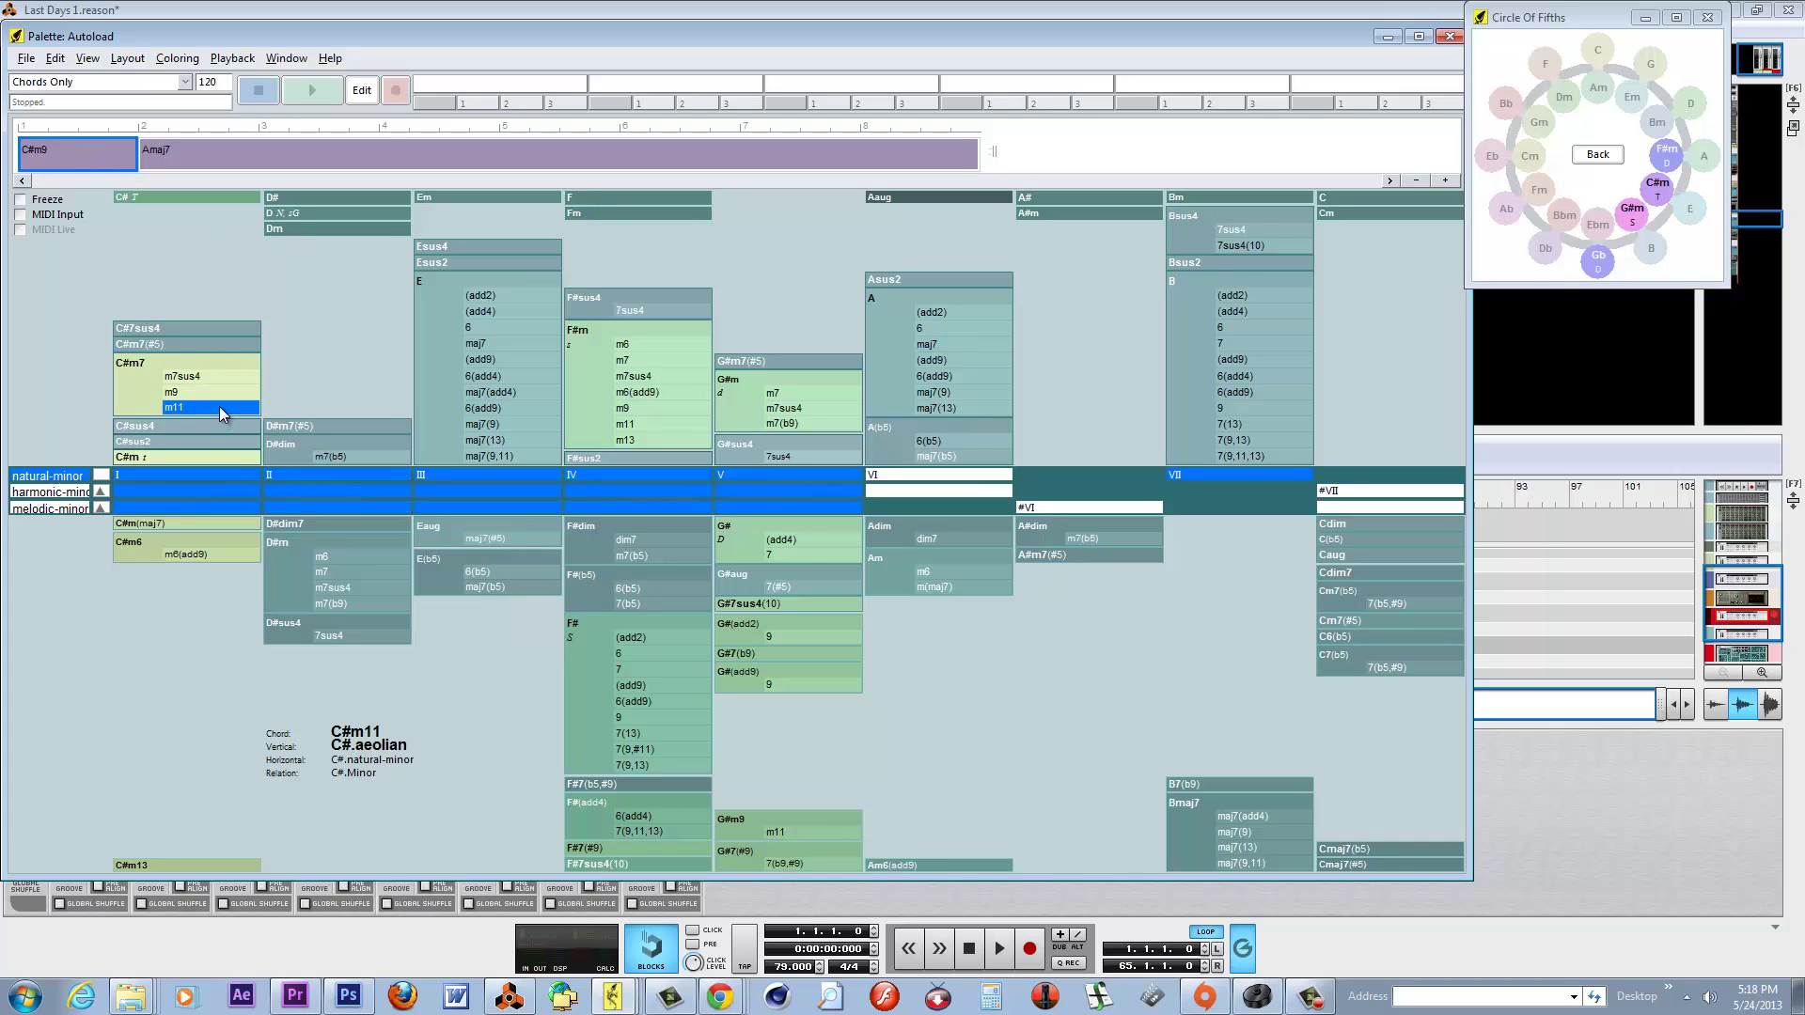
pyautogui.moveTo(216, 408)
pyautogui.mouseDown()
pyautogui.moveTo(296, 169)
pyautogui.moveTo(318, 156)
pyautogui.moveTo(223, 407)
pyautogui.mouseUp()
pyautogui.click(184, 329)
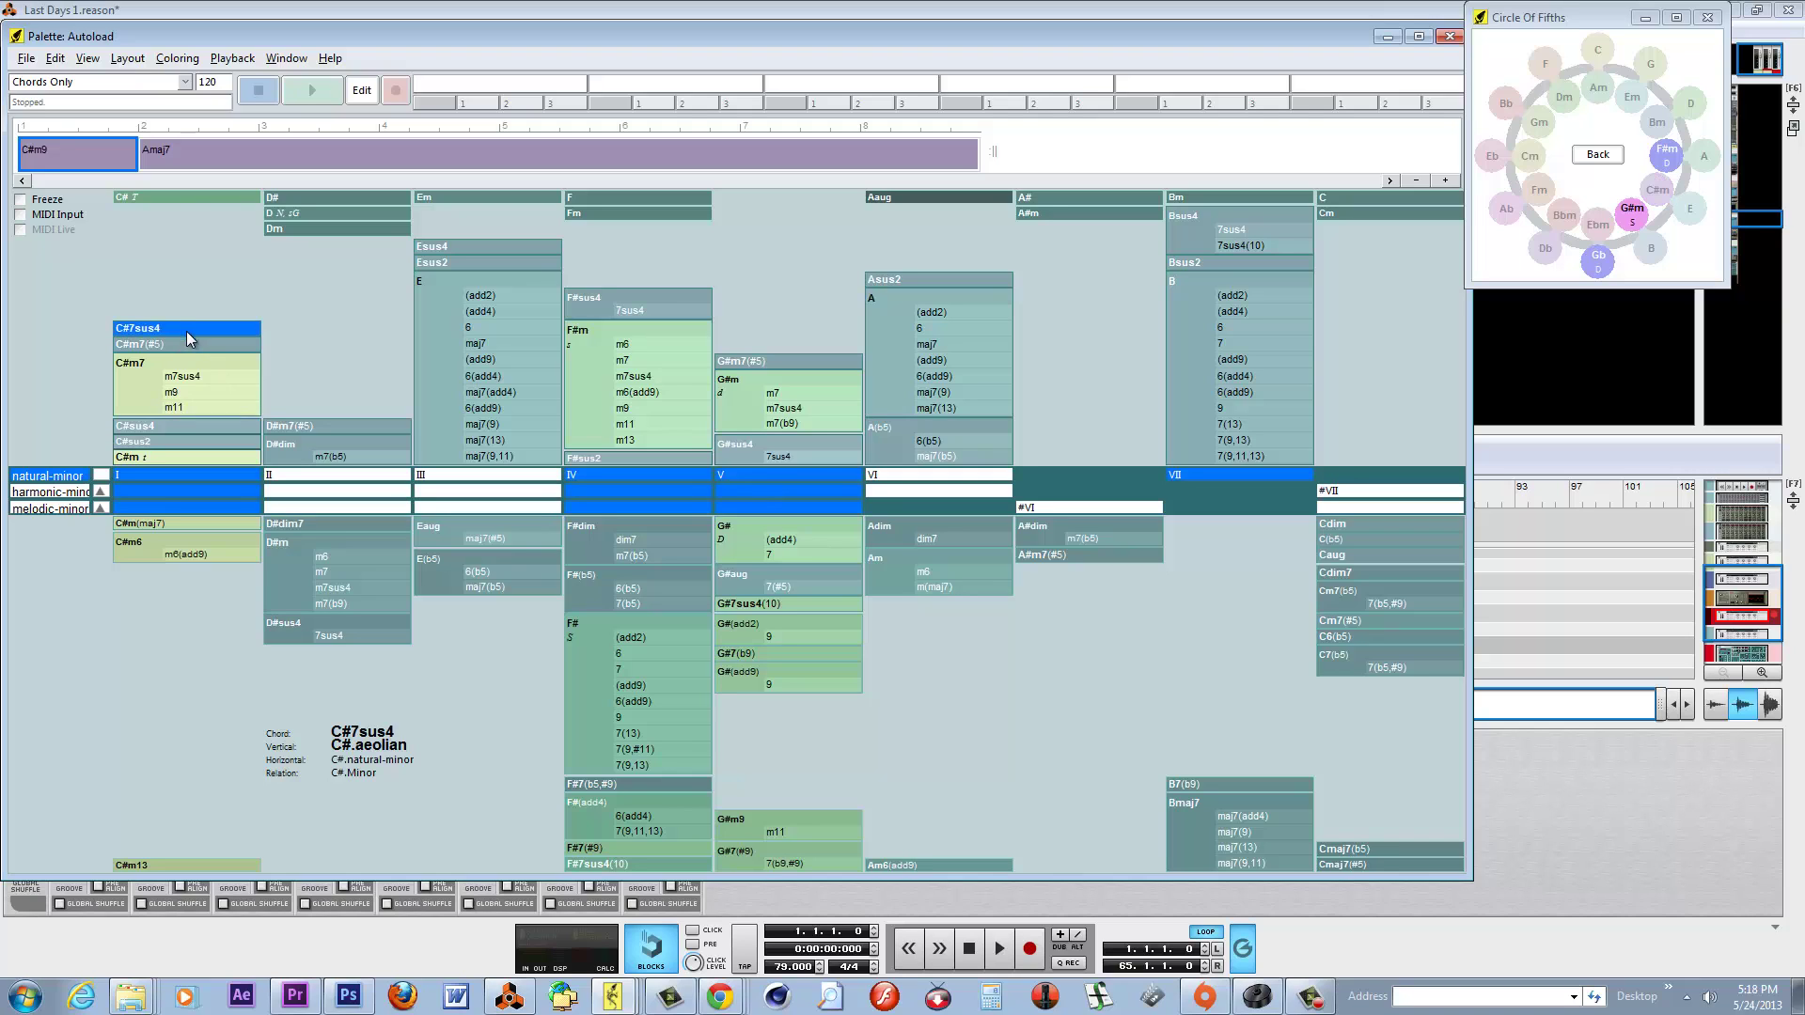
pyautogui.click(186, 345)
# Compare the timeline's C#m9 chord once more with the Amaj7 that follows it.
pyautogui.click(91, 156)
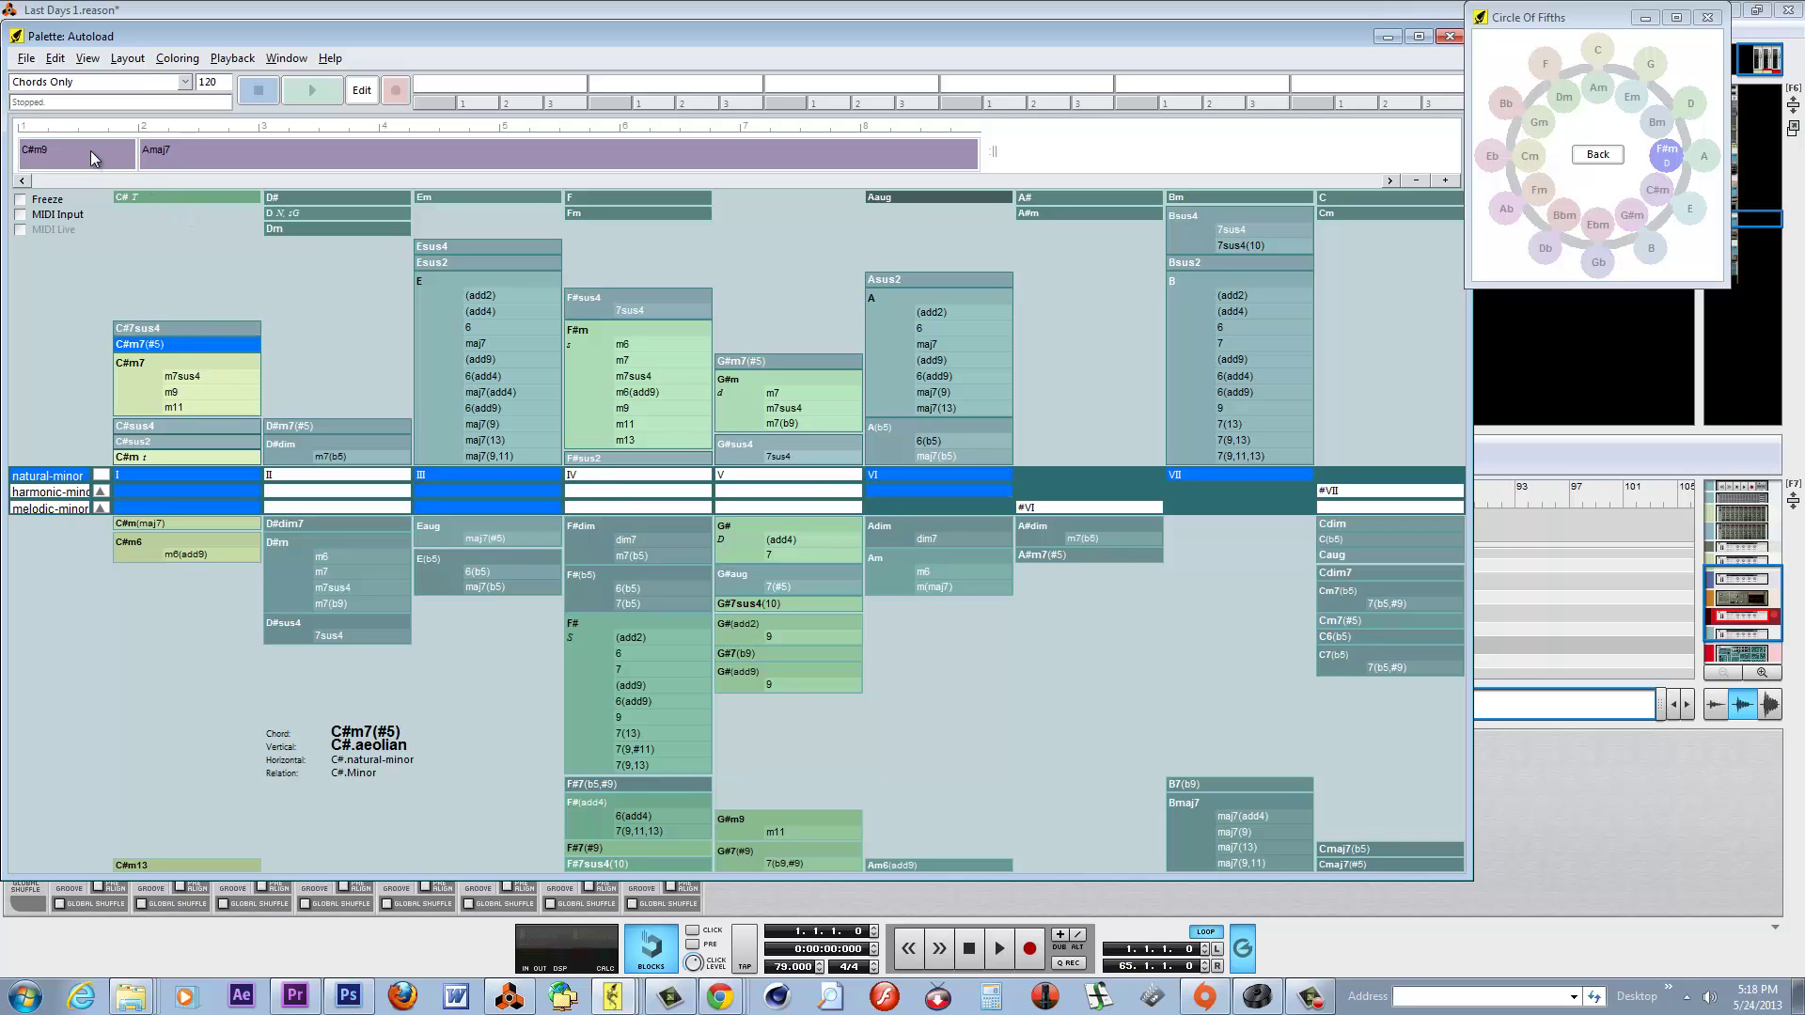
pyautogui.click(90, 150)
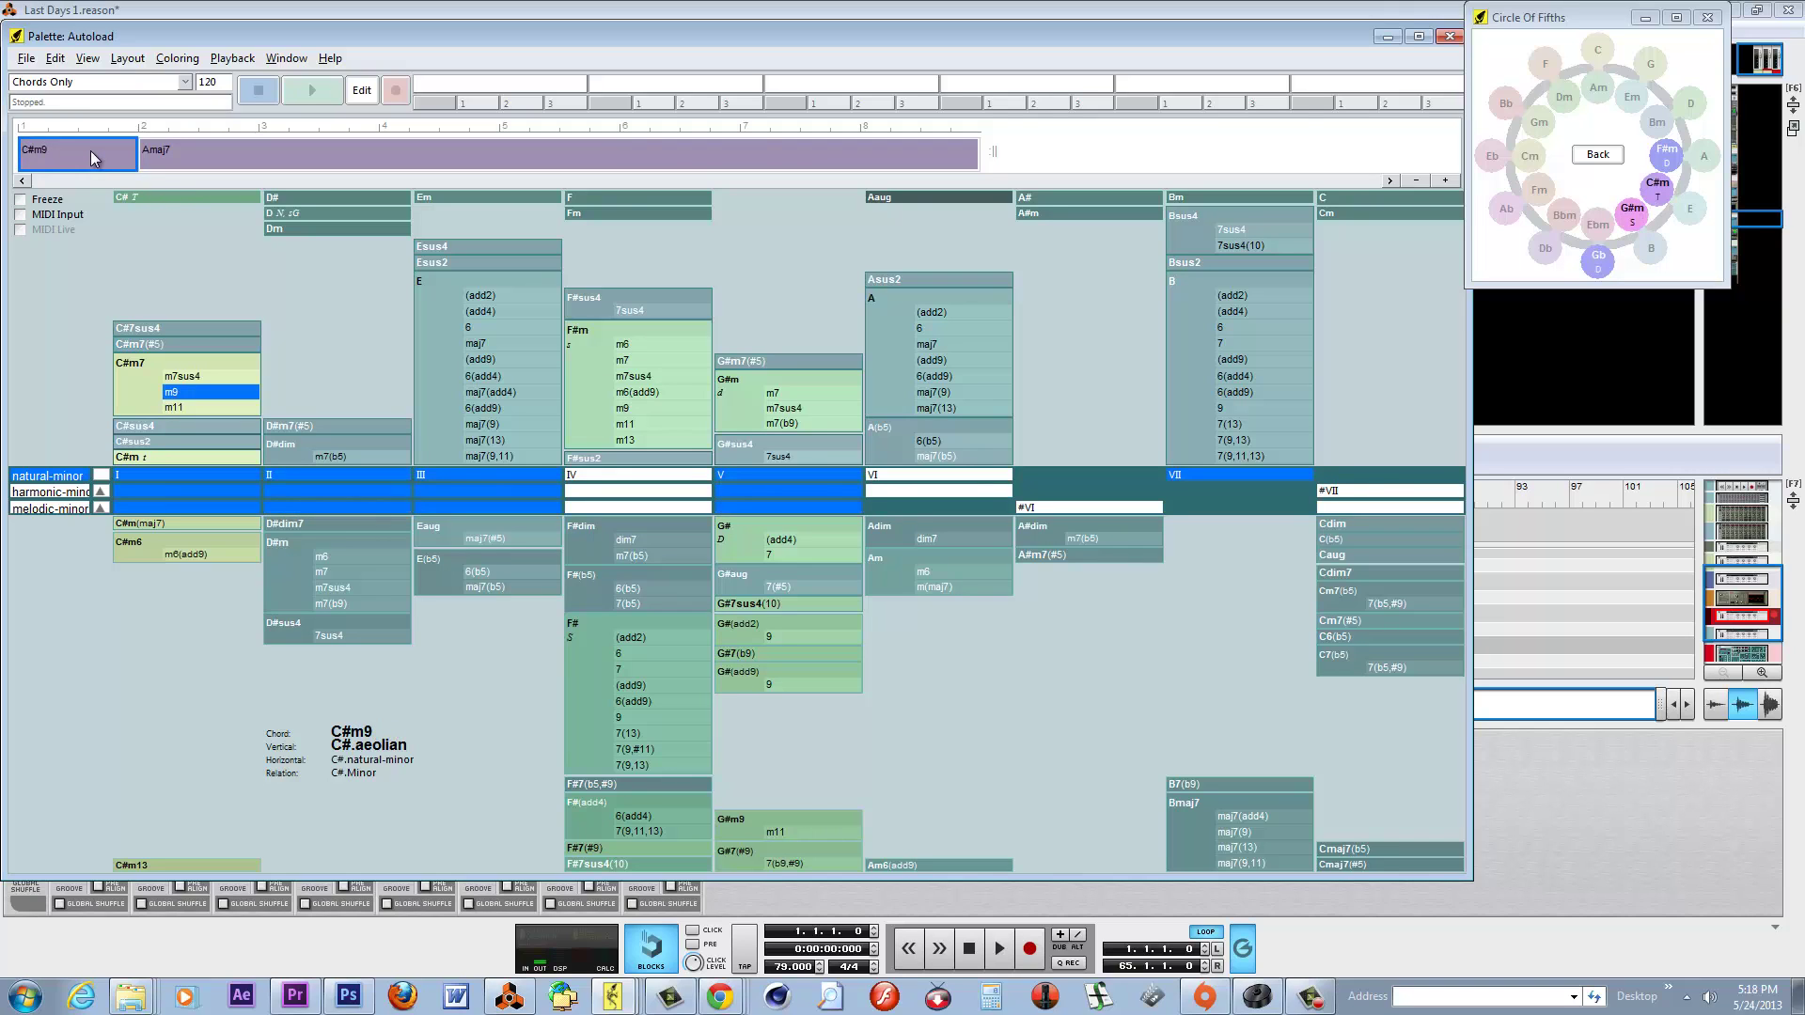
pyautogui.click(173, 150)
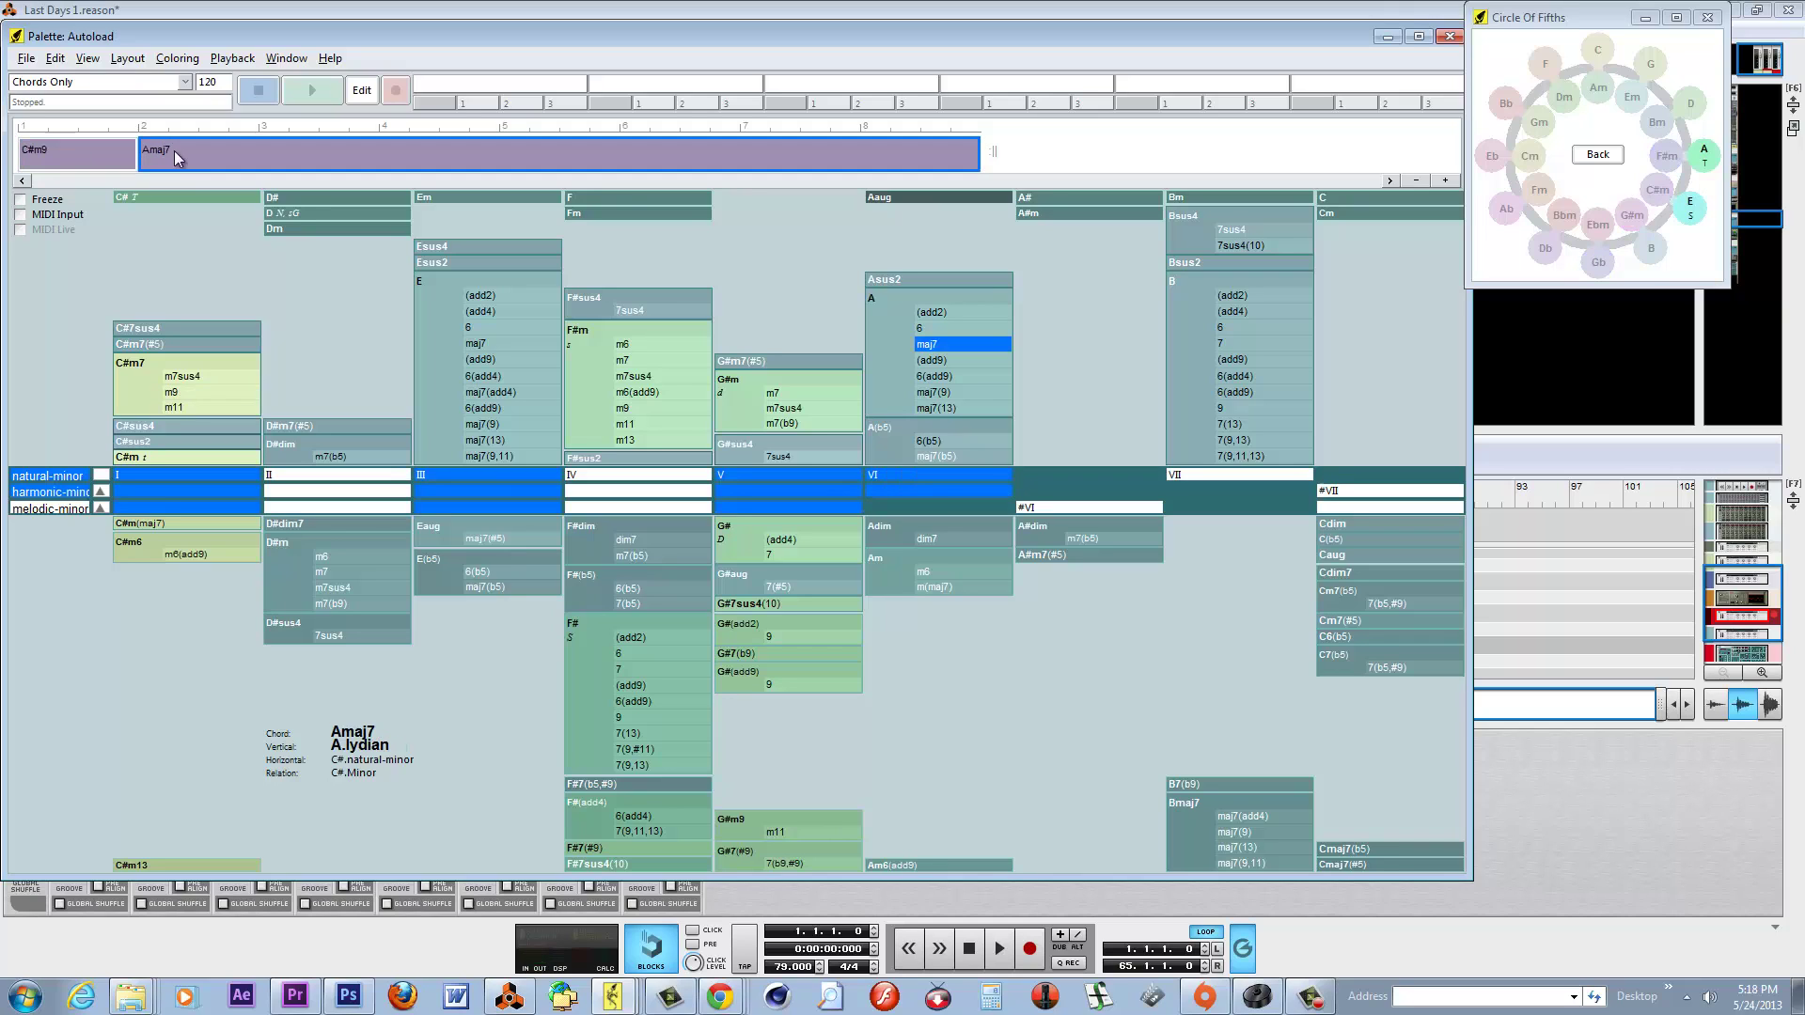
# Audition the C#m7, C#m7sus4, C#m7(#5) and C#7sus4 chords in the palette's C# column.
pyautogui.click(148, 374)
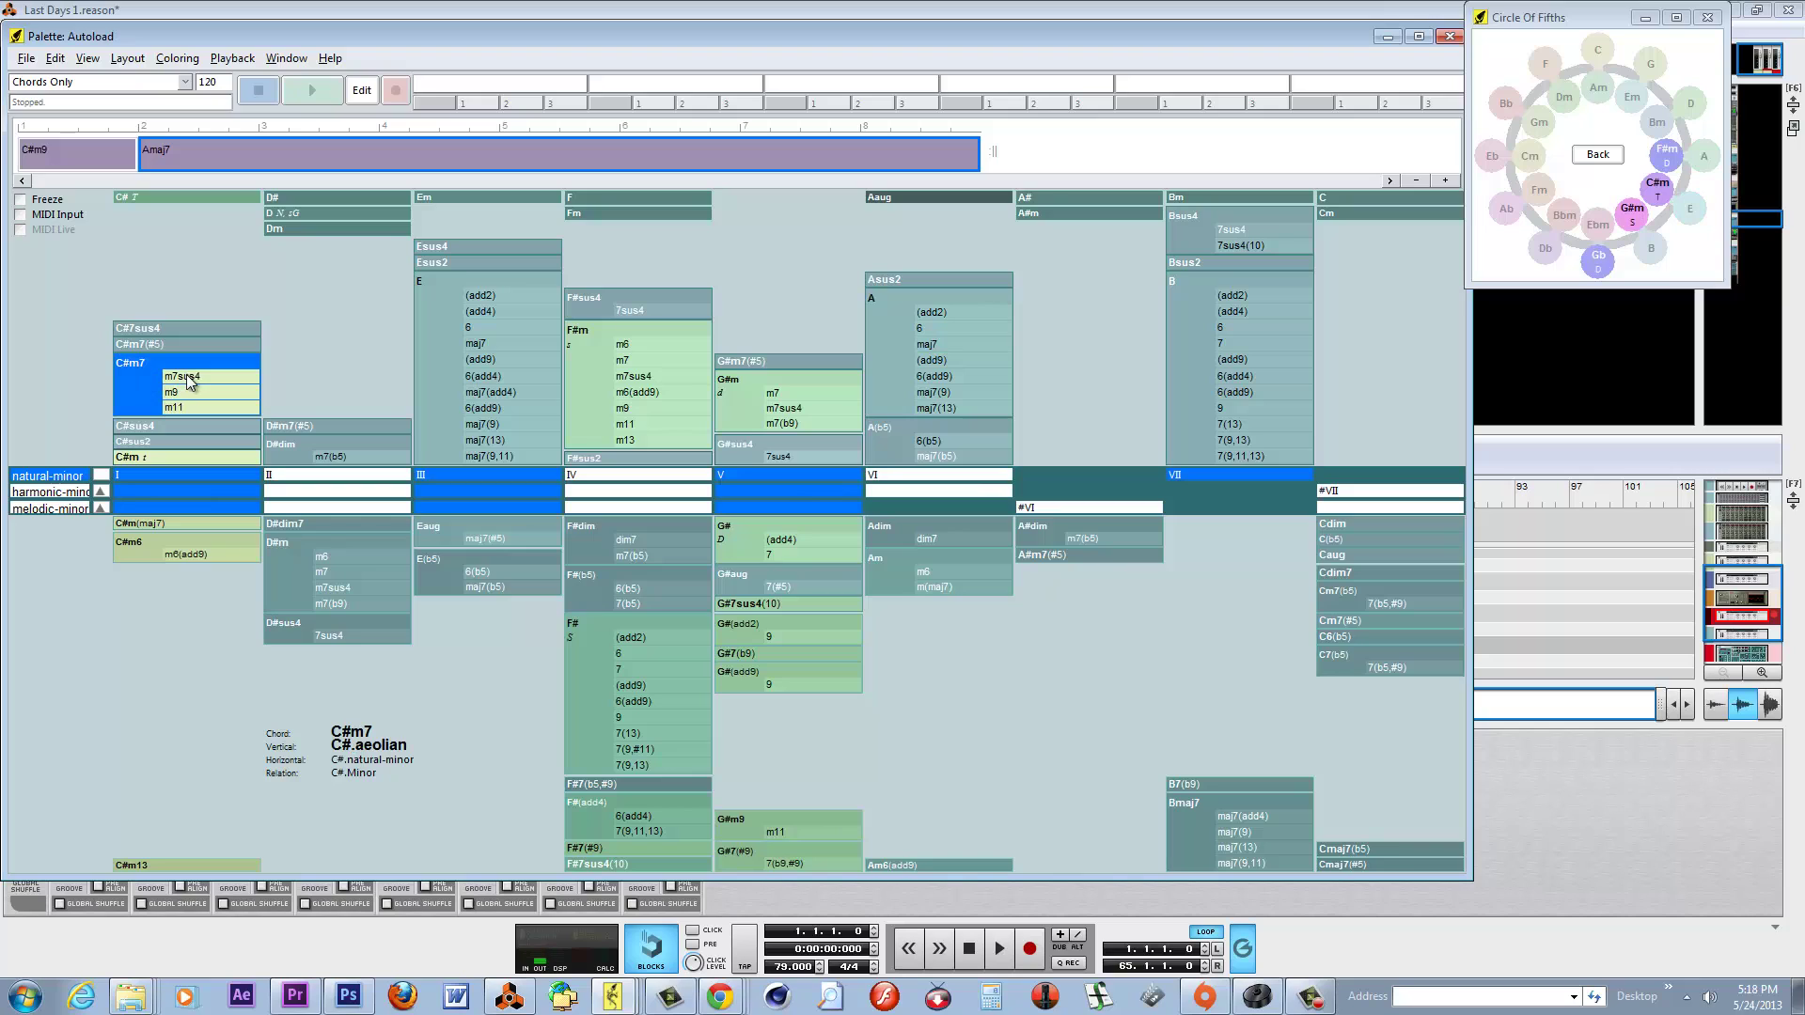
pyautogui.click(186, 377)
pyautogui.click(164, 345)
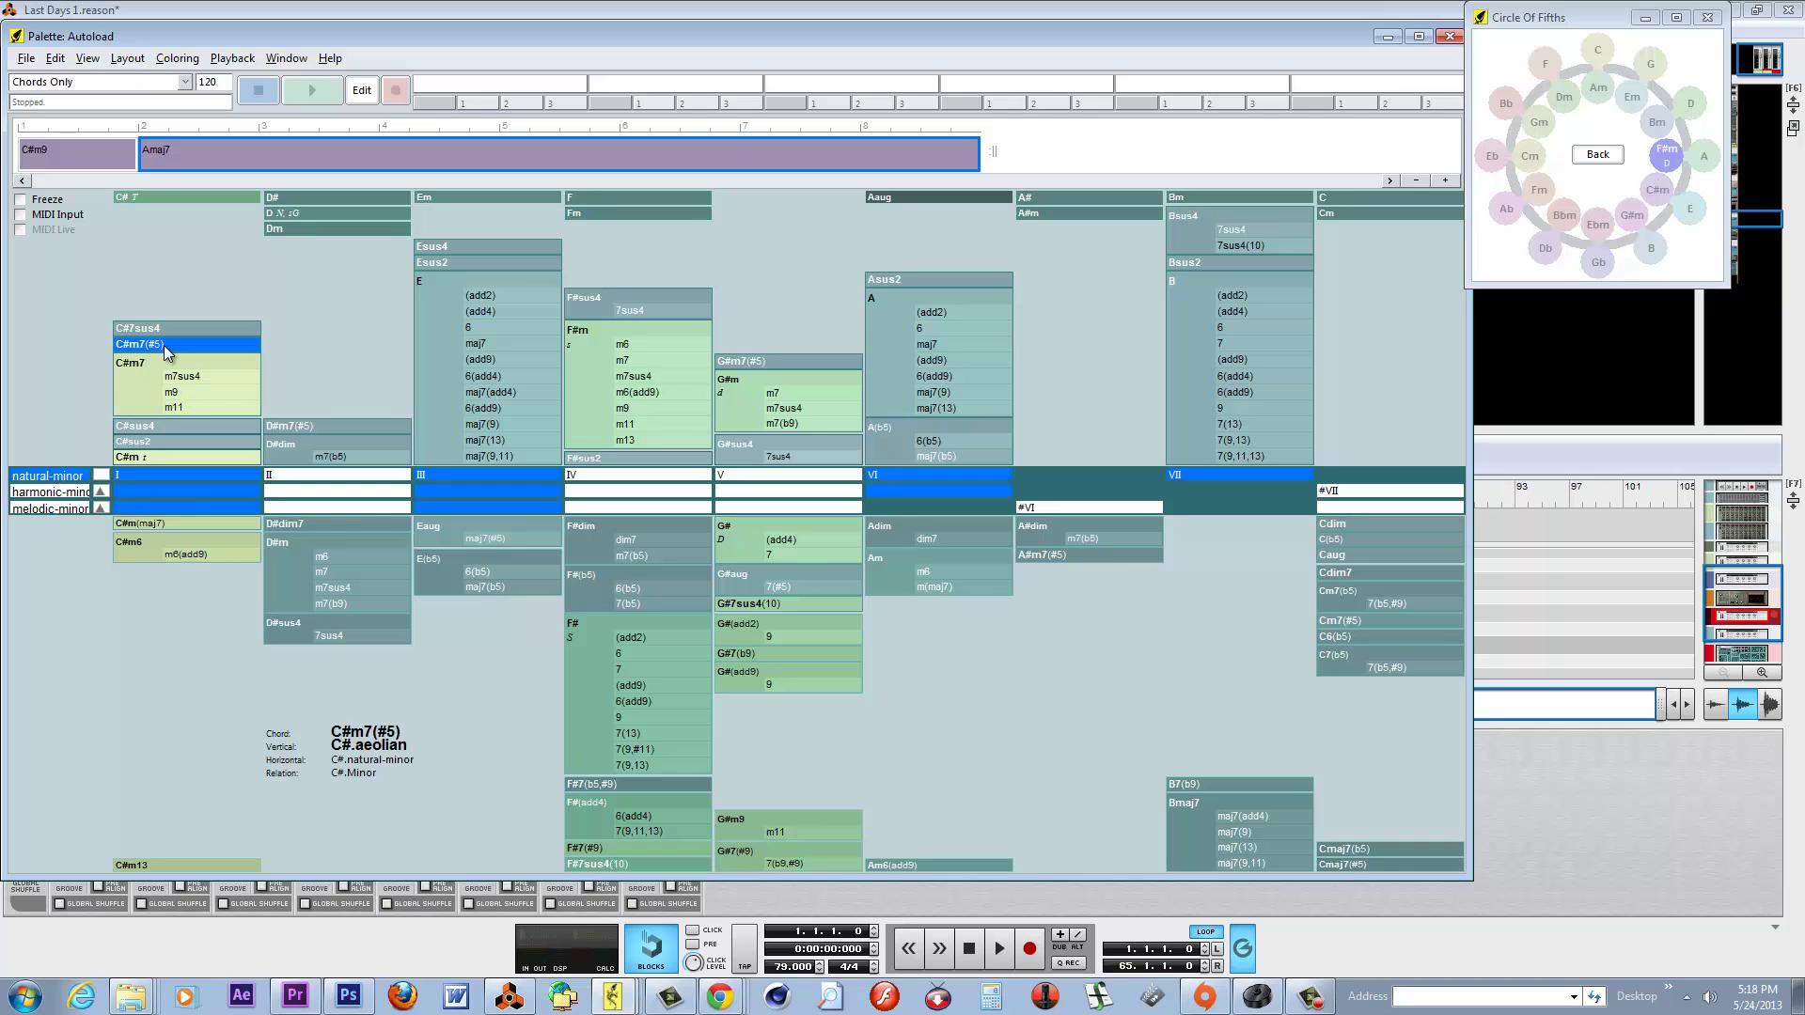
pyautogui.click(165, 330)
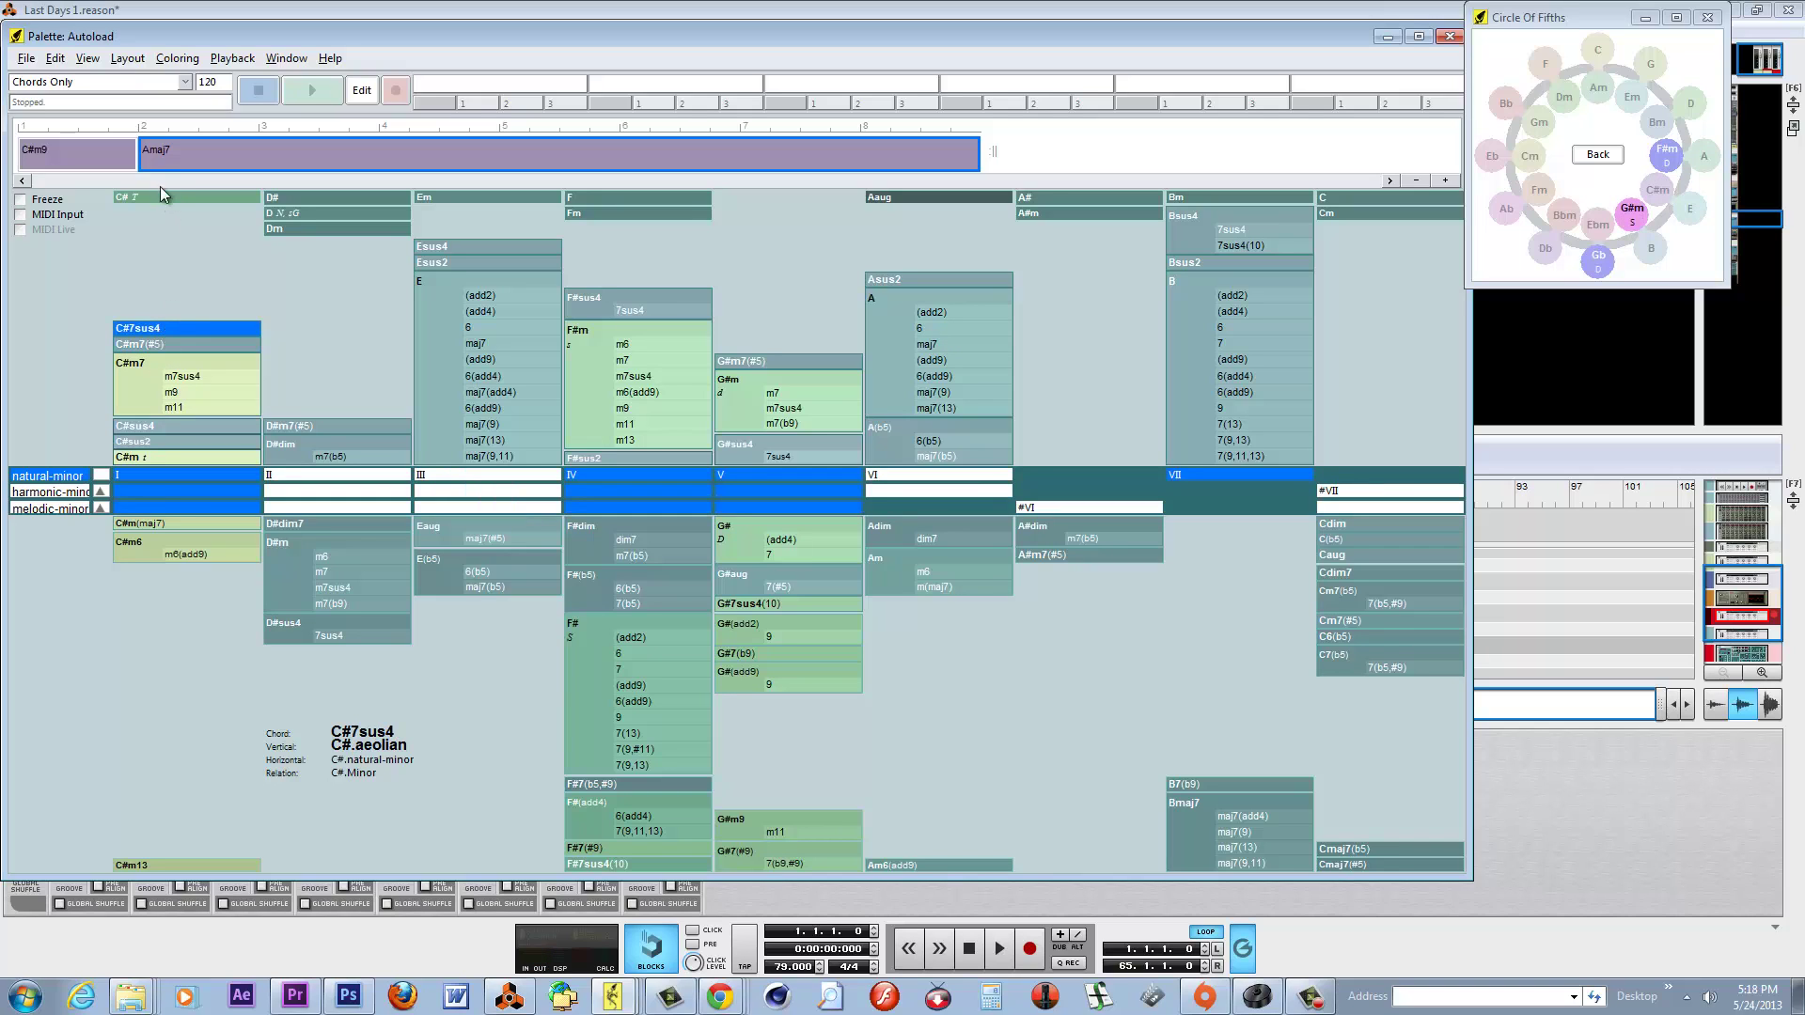
# Audition C#7sus4 after the placed C#m9 and Amaj7, and add it to the timeline from bar 3.
pyautogui.click(100, 154)
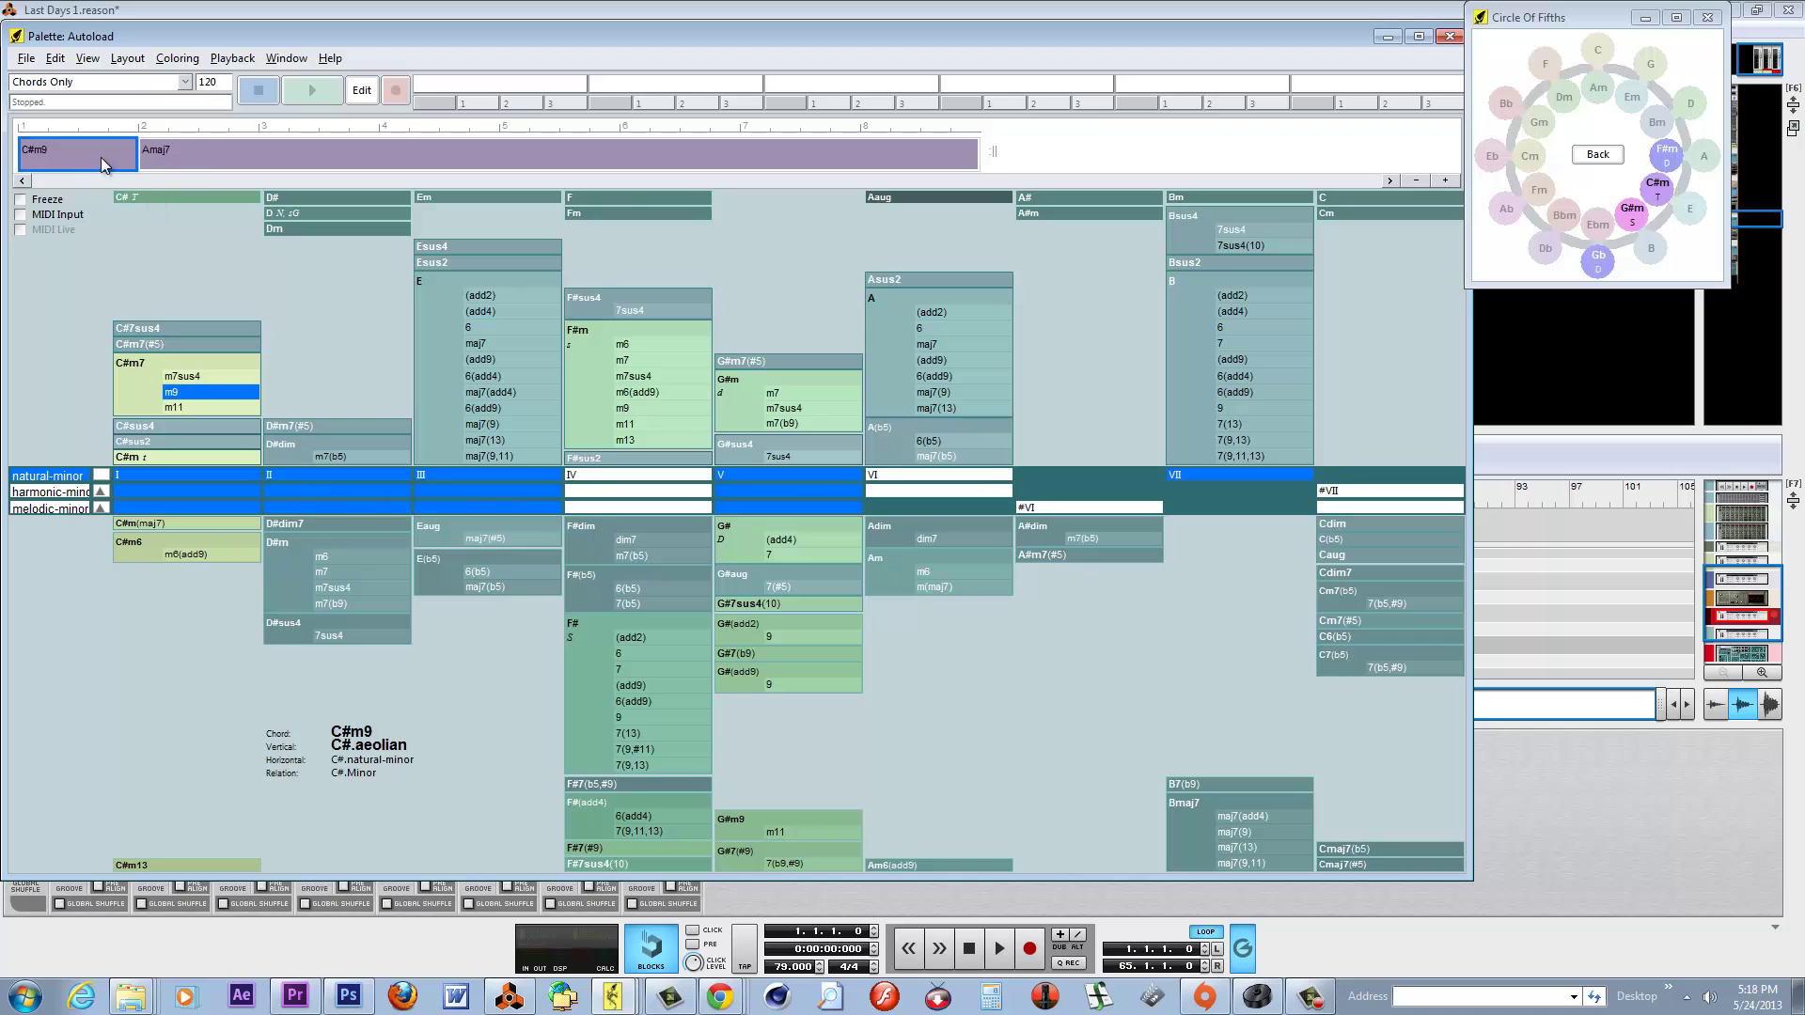
pyautogui.click(184, 156)
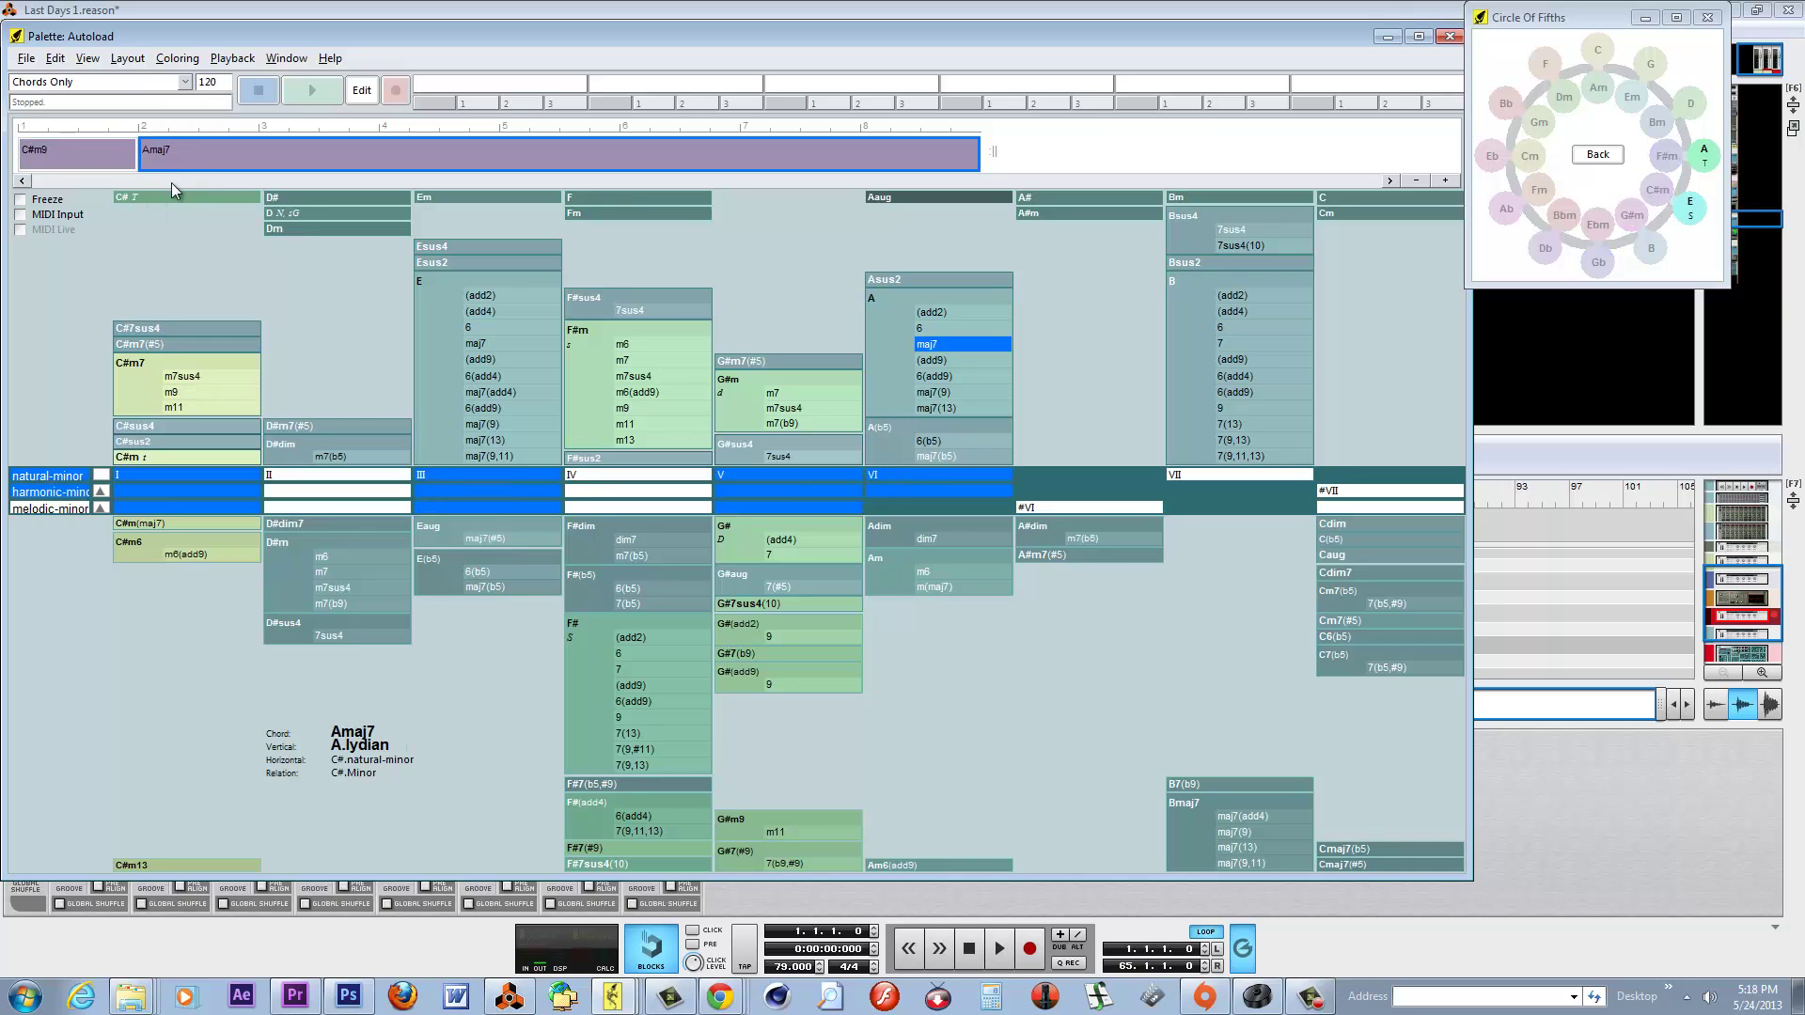
pyautogui.click(183, 331)
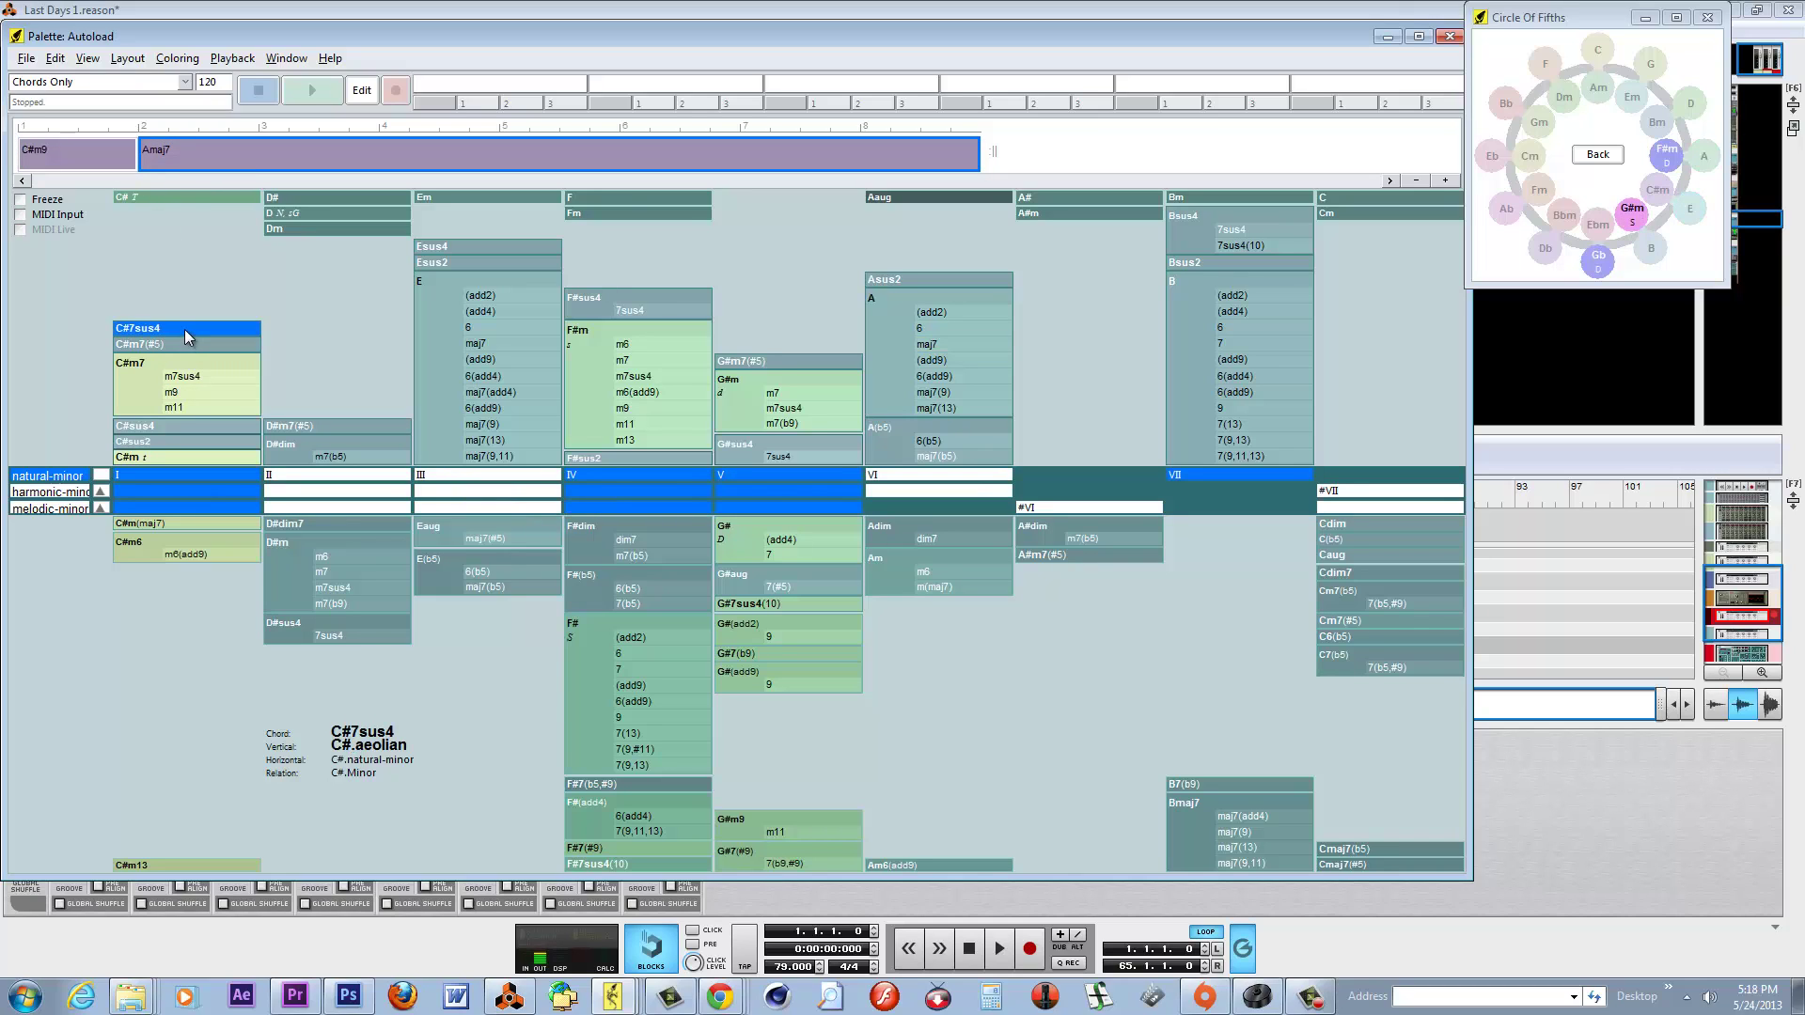
pyautogui.moveTo(184, 329); pyautogui.dragTo(342, 159)
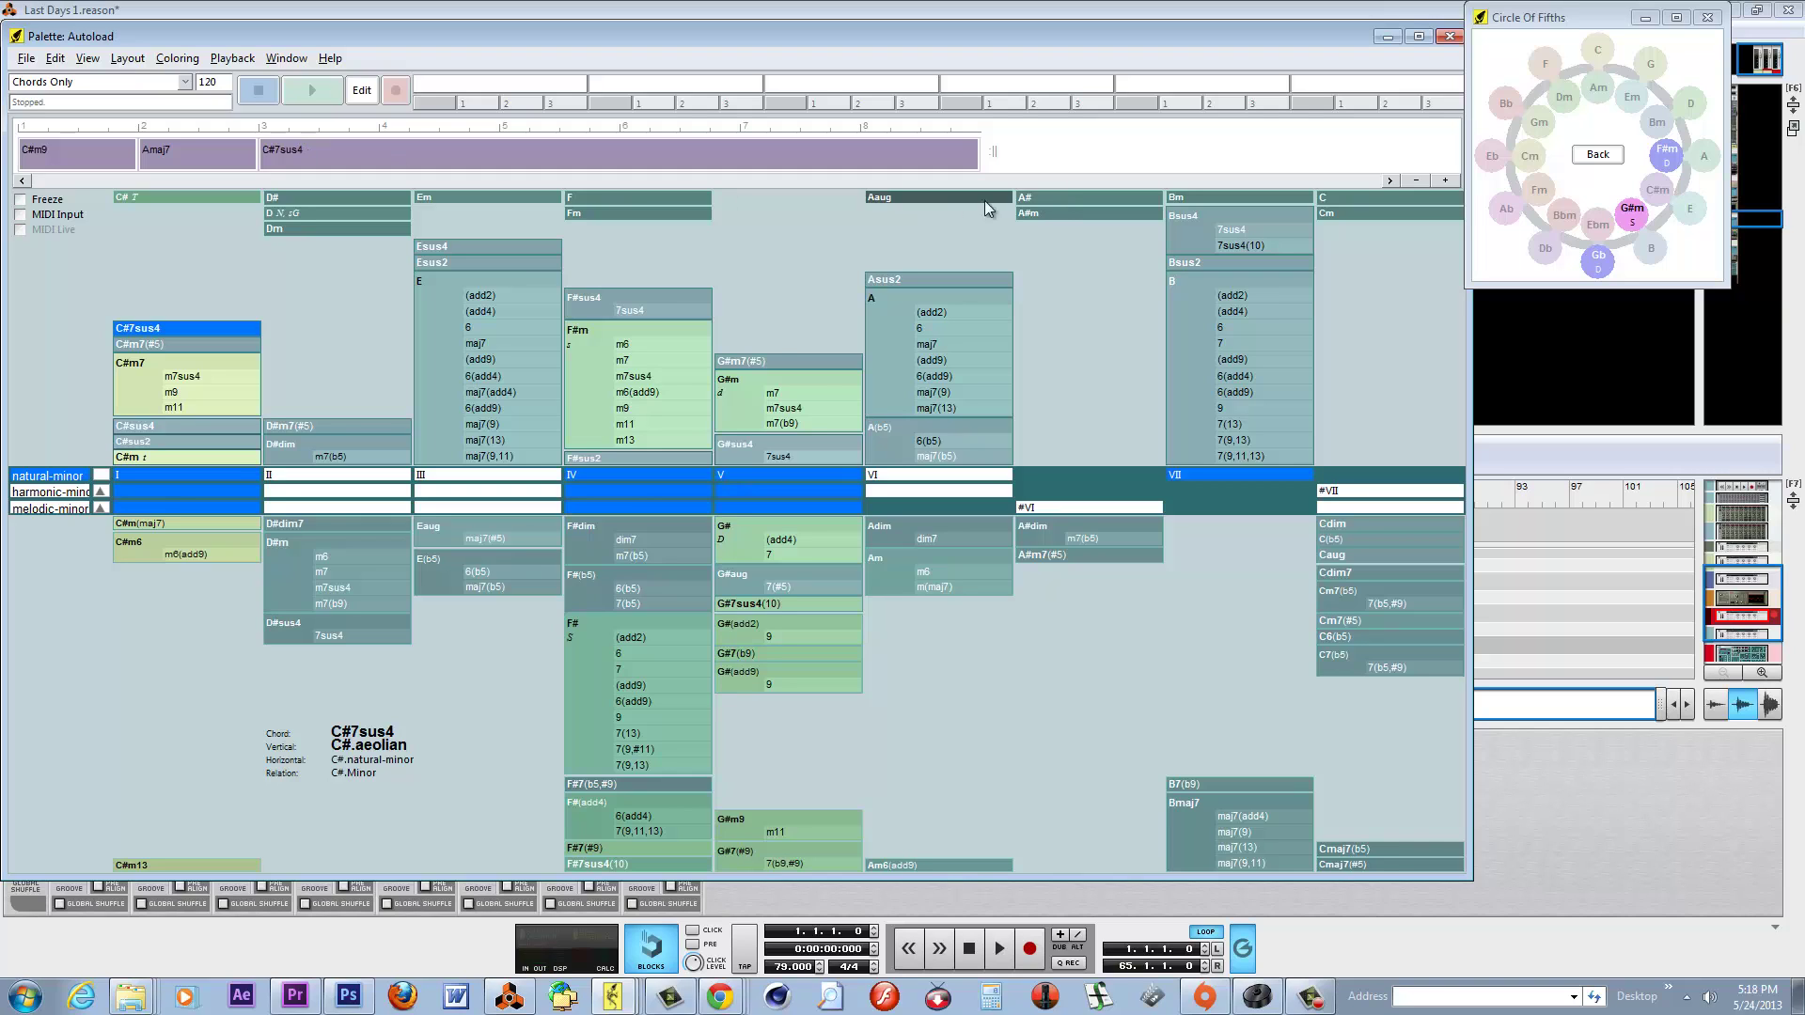
# Audition G#m7sus4, add it to the timeline from bar 4, and play the placed chord.
pyautogui.click(801, 410)
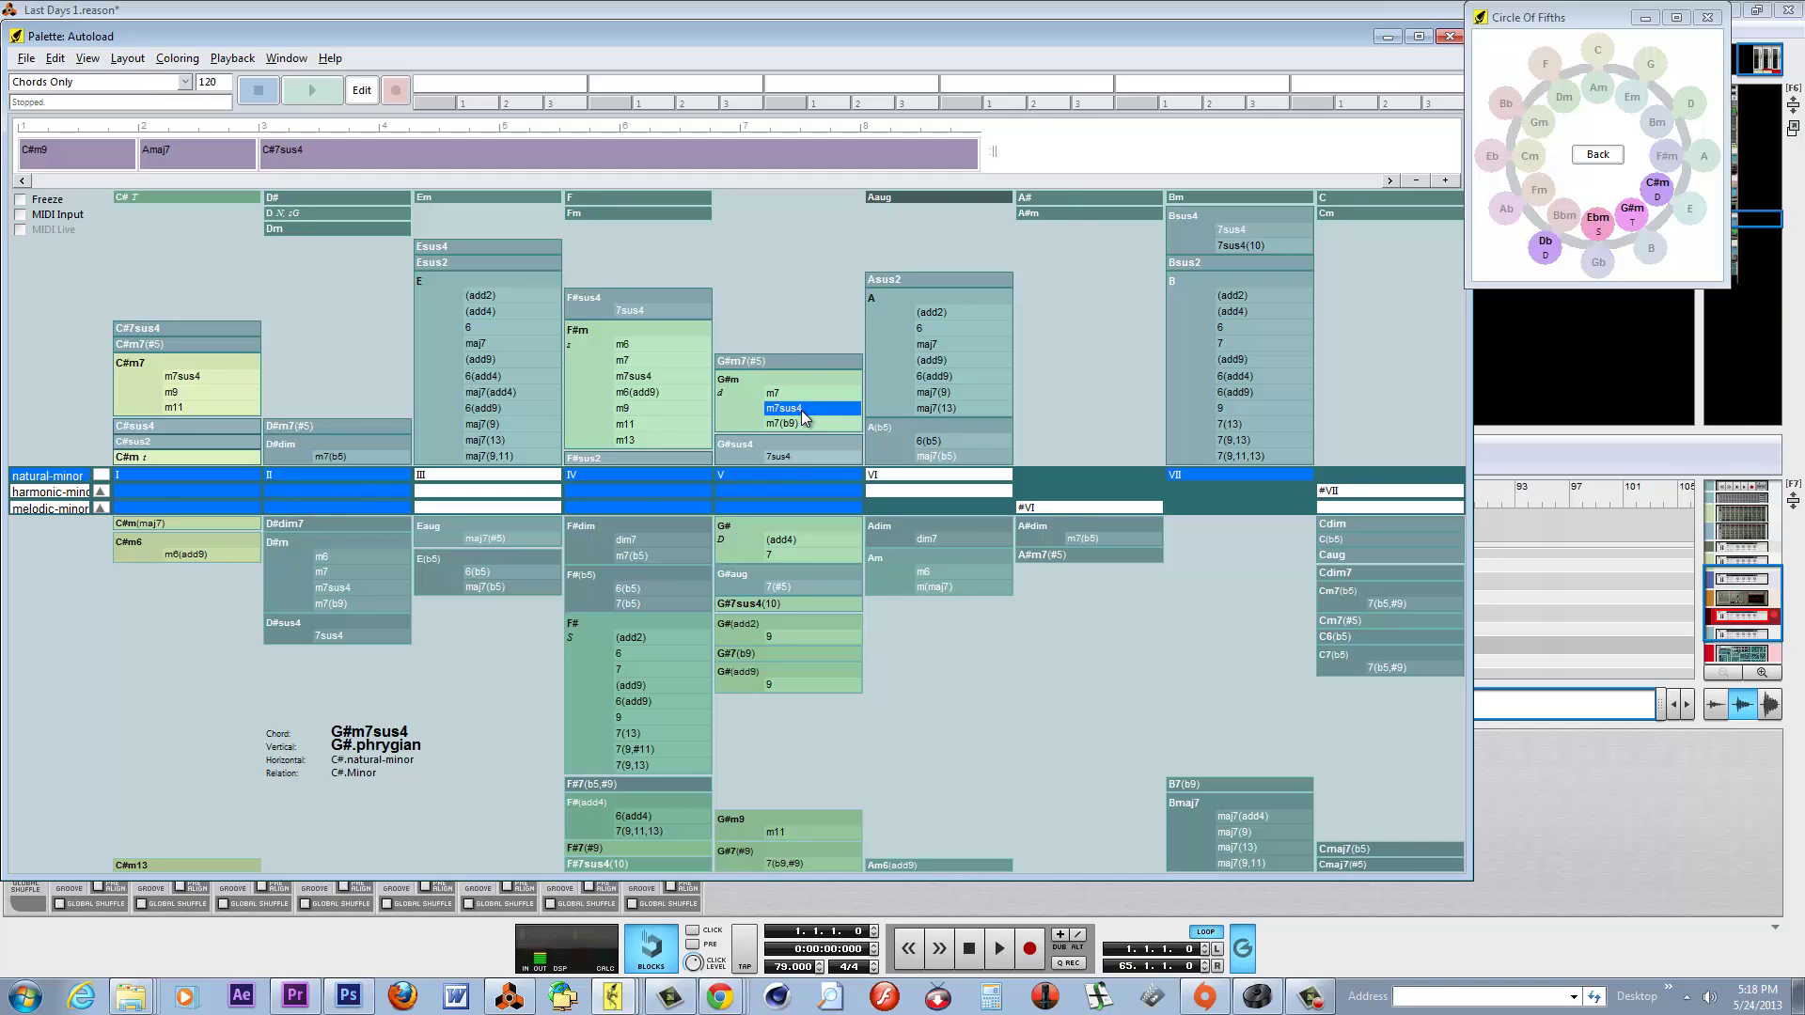
pyautogui.moveTo(804, 417); pyautogui.dragTo(408, 143)
pyautogui.click(494, 163)
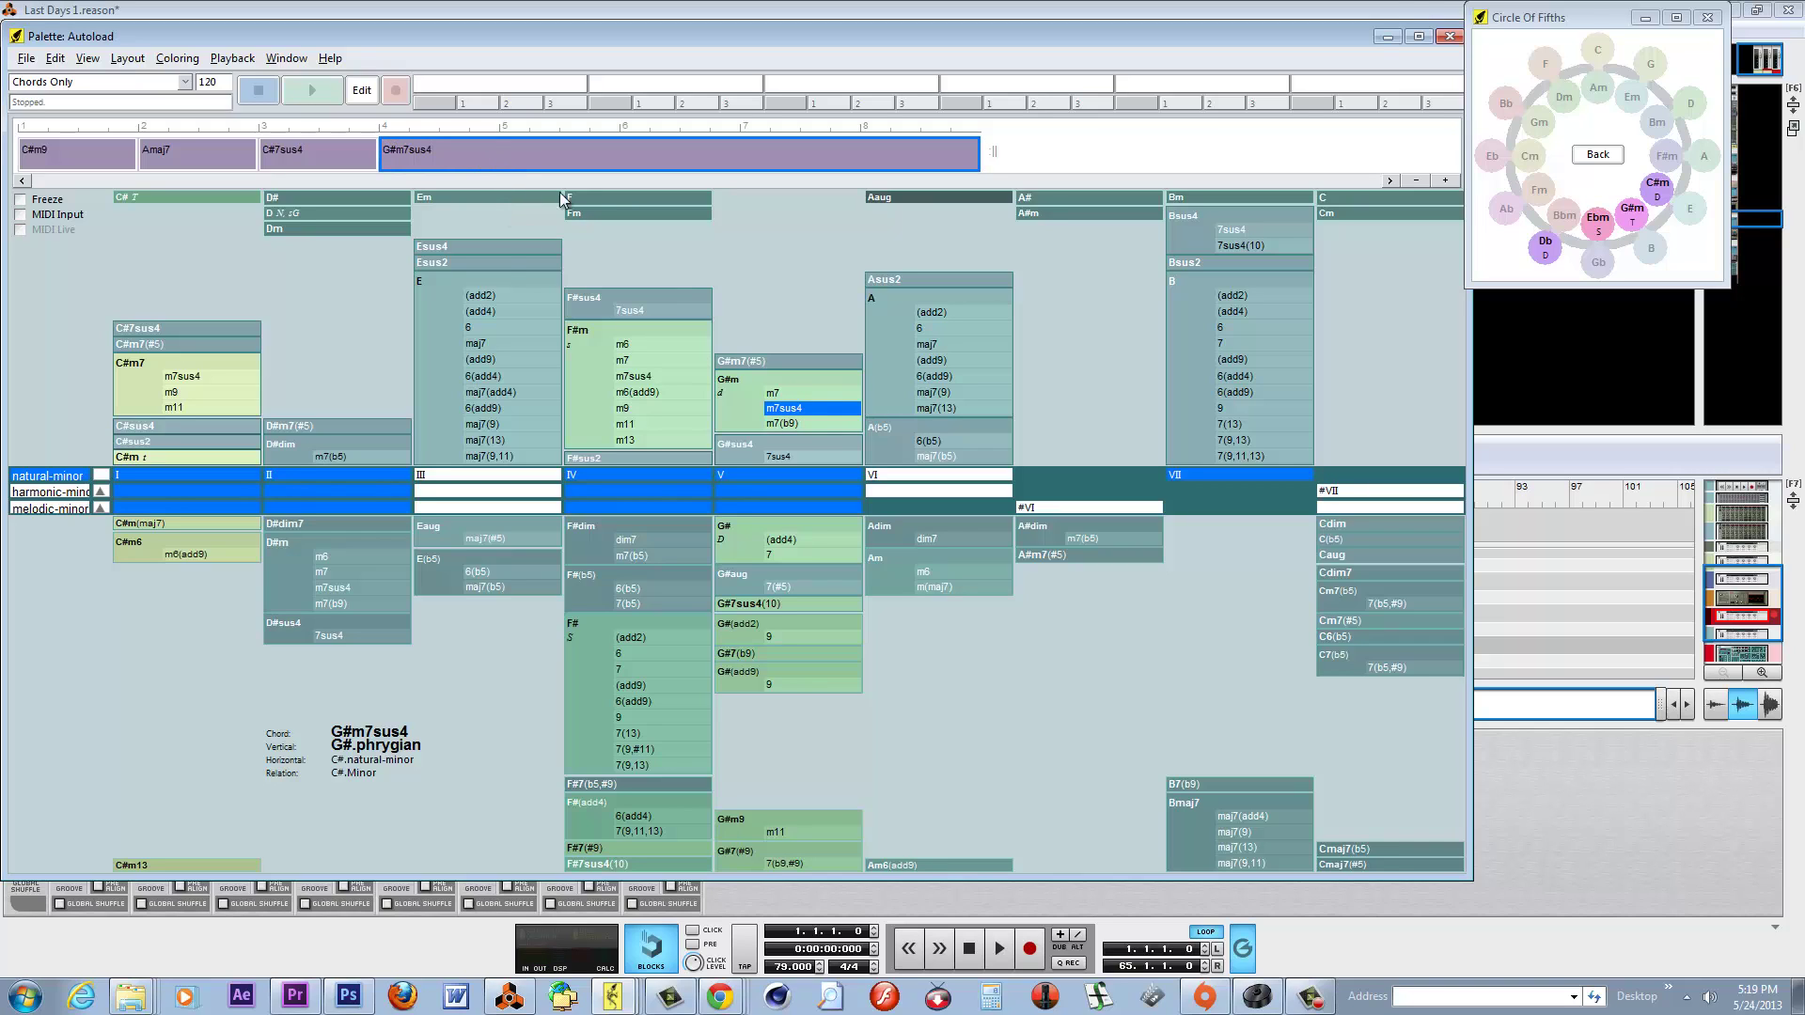
# Add a second Amaj7 to the timeline from bar 5 and play the placed chord.
pyautogui.click(928, 344)
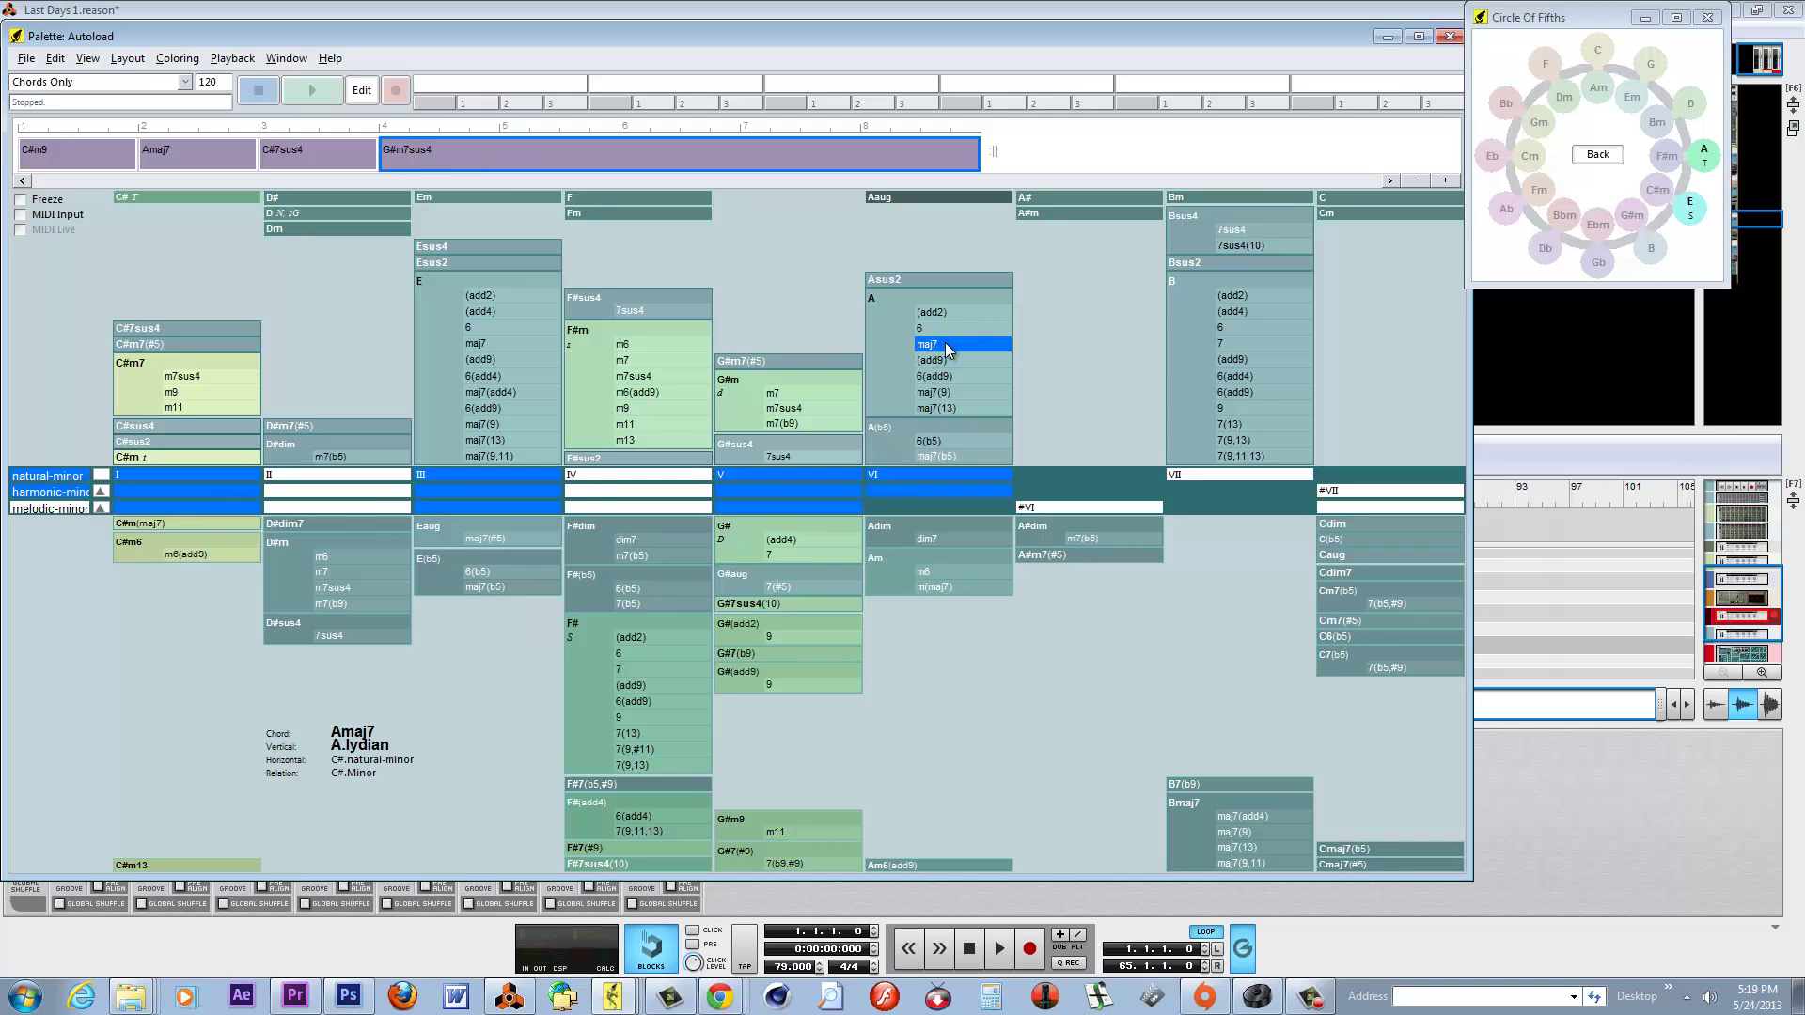
pyautogui.moveTo(940, 346); pyautogui.dragTo(523, 158)
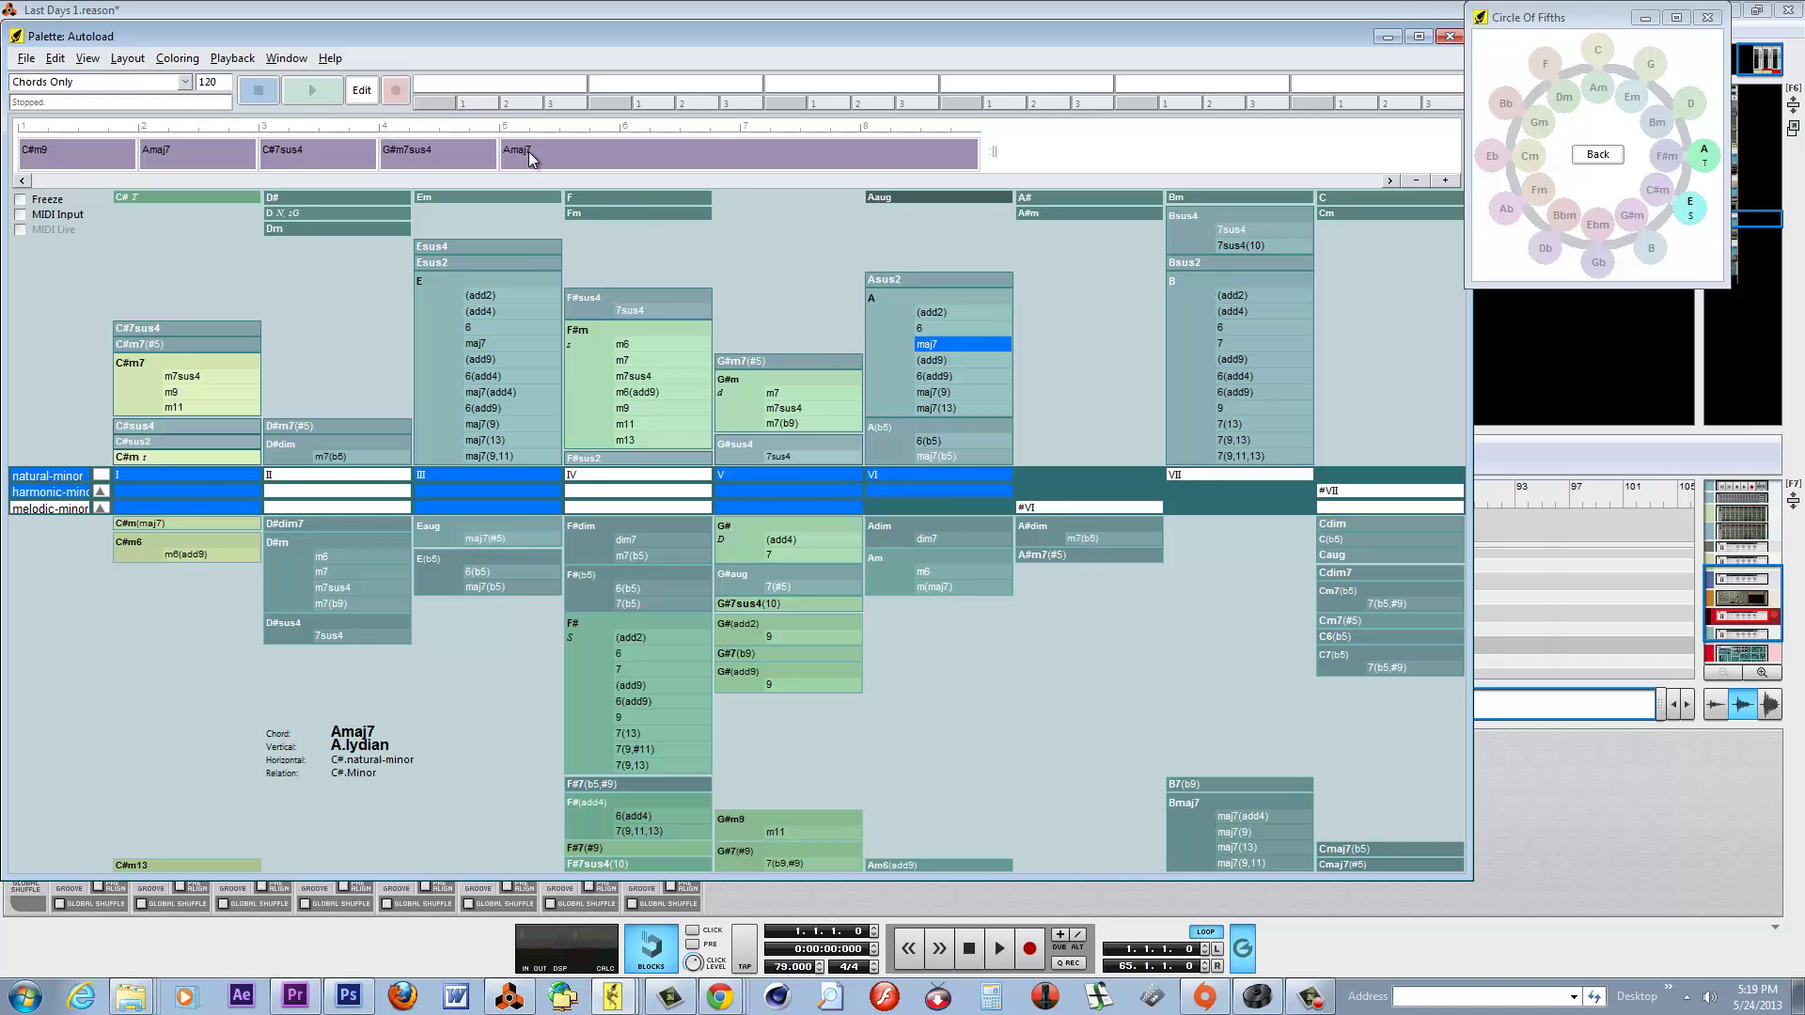
pyautogui.click(528, 150)
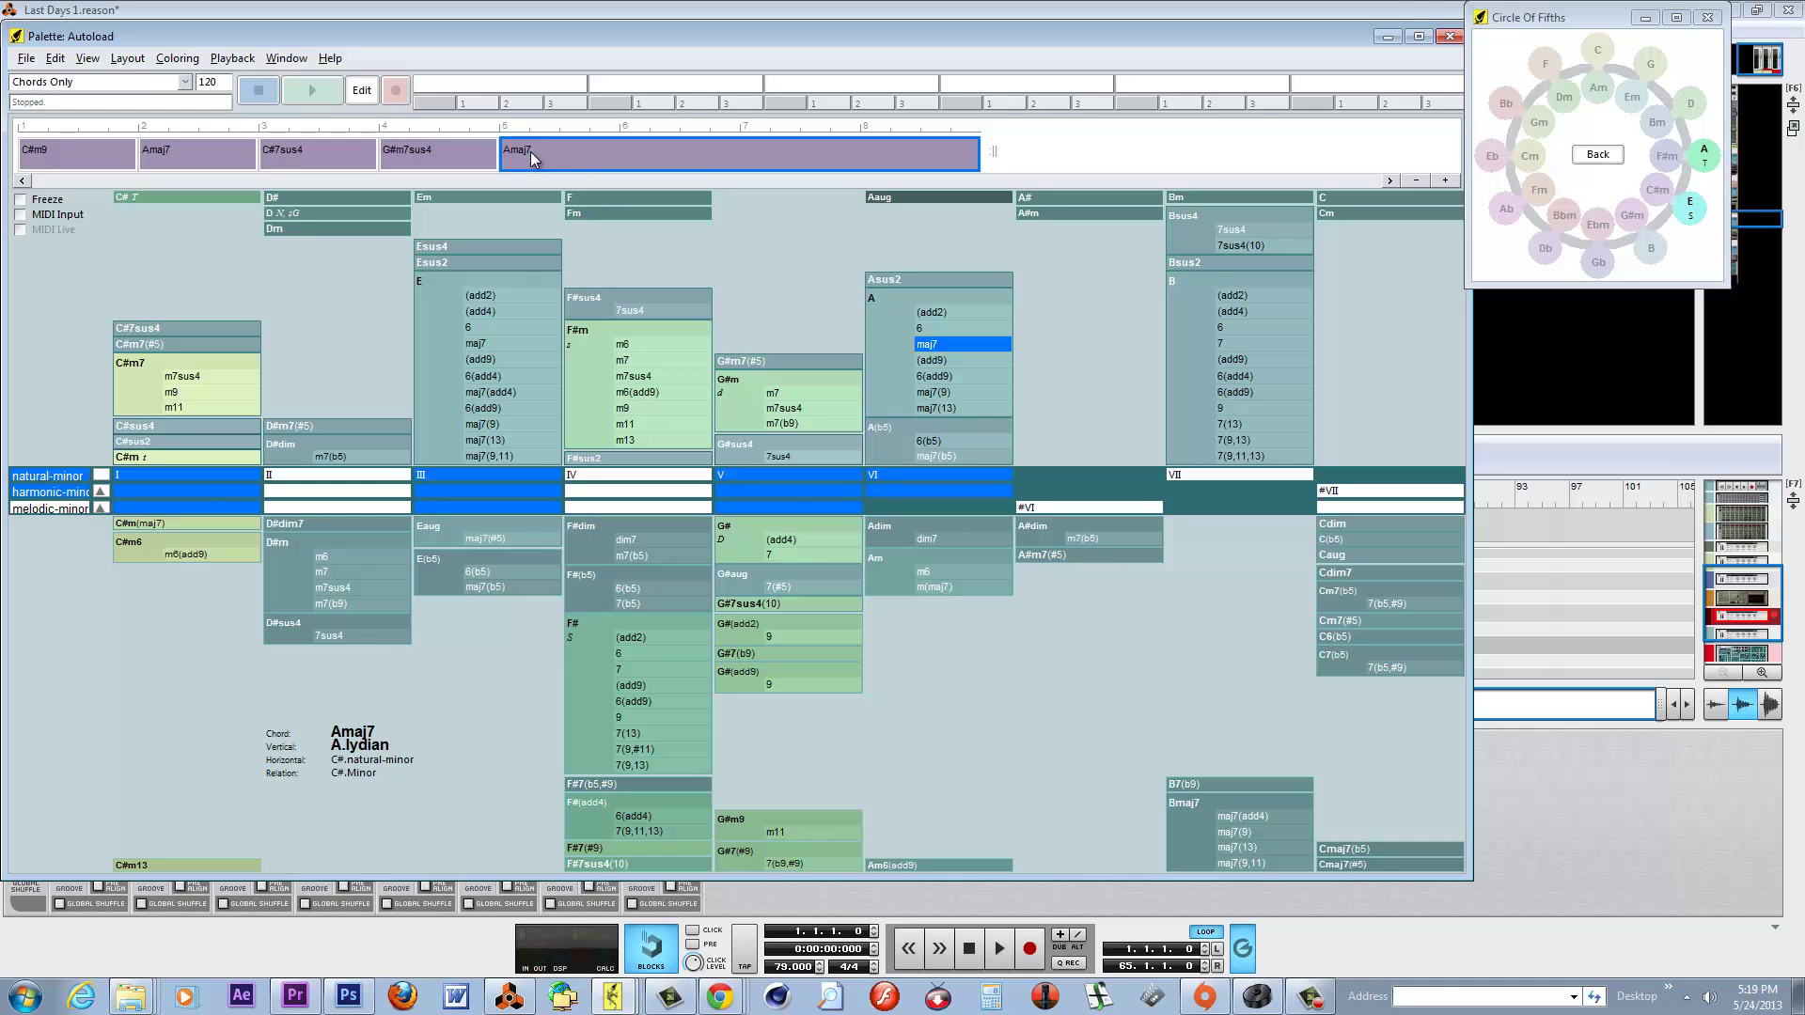
# Audition all five timeline chords in order, from C#m9 in bar 1 to the Amaj7 in bar 5.
pyautogui.click(92, 152)
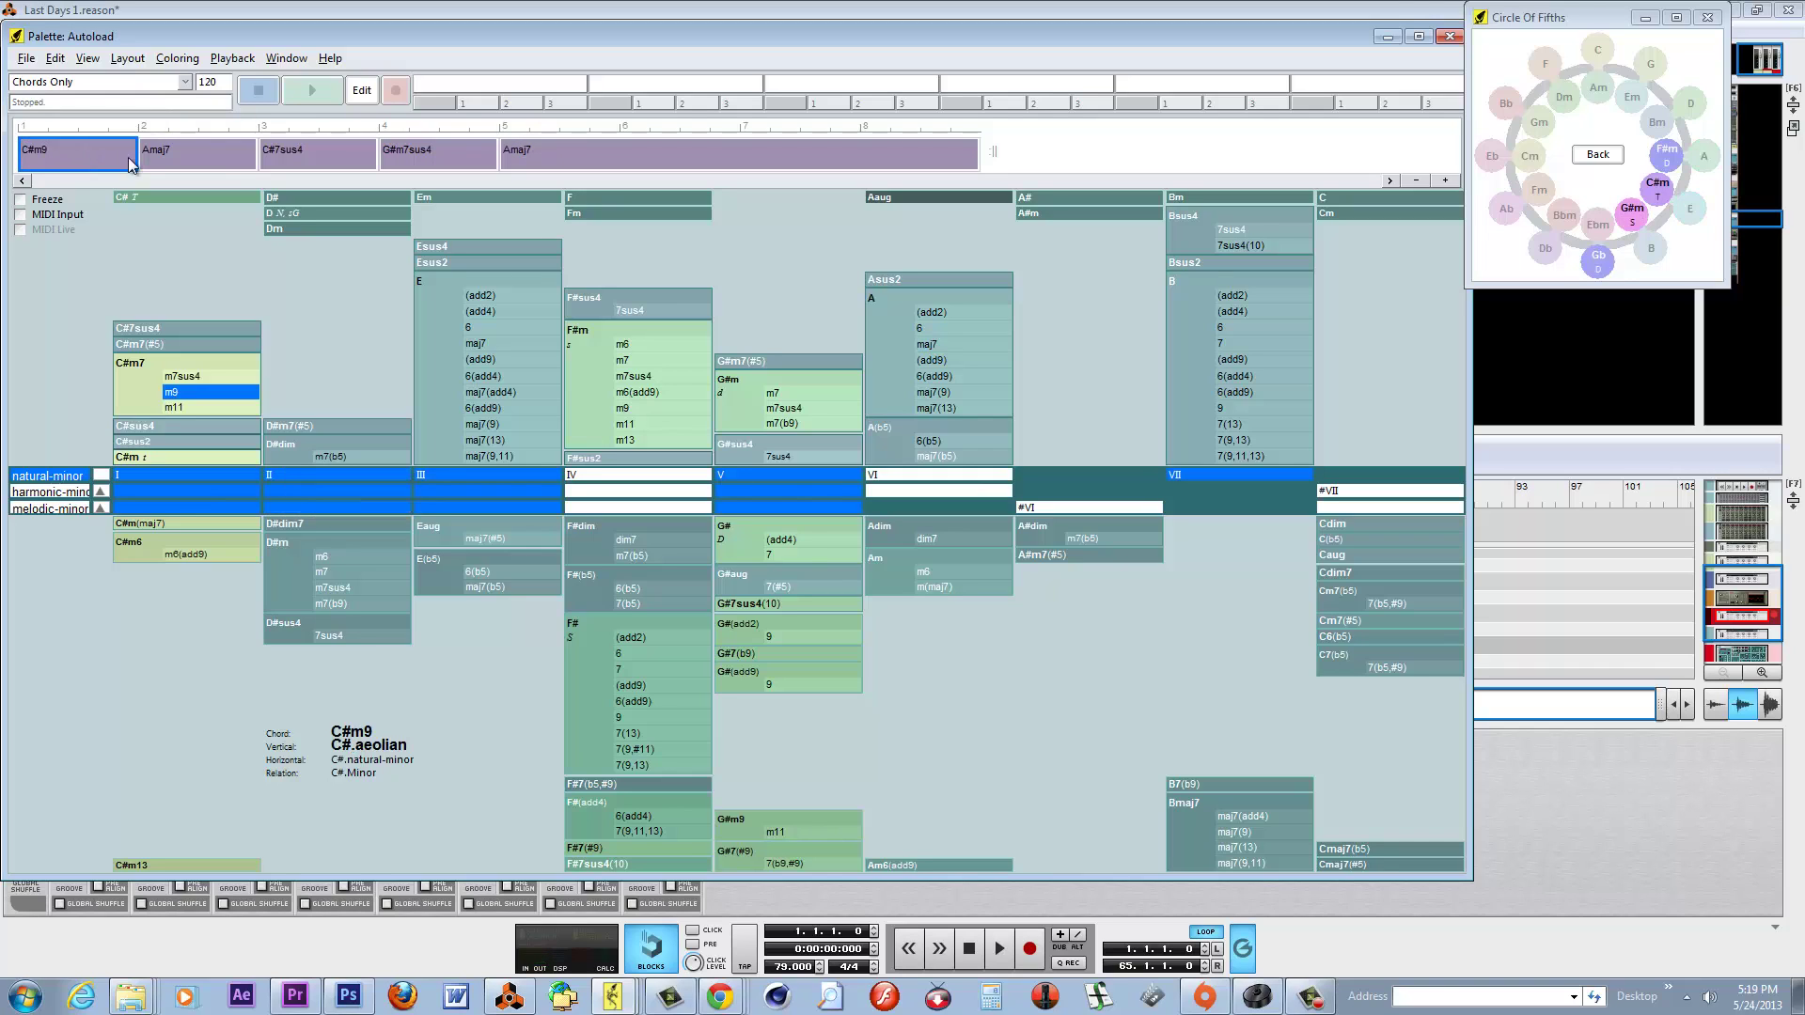
pyautogui.click(206, 149)
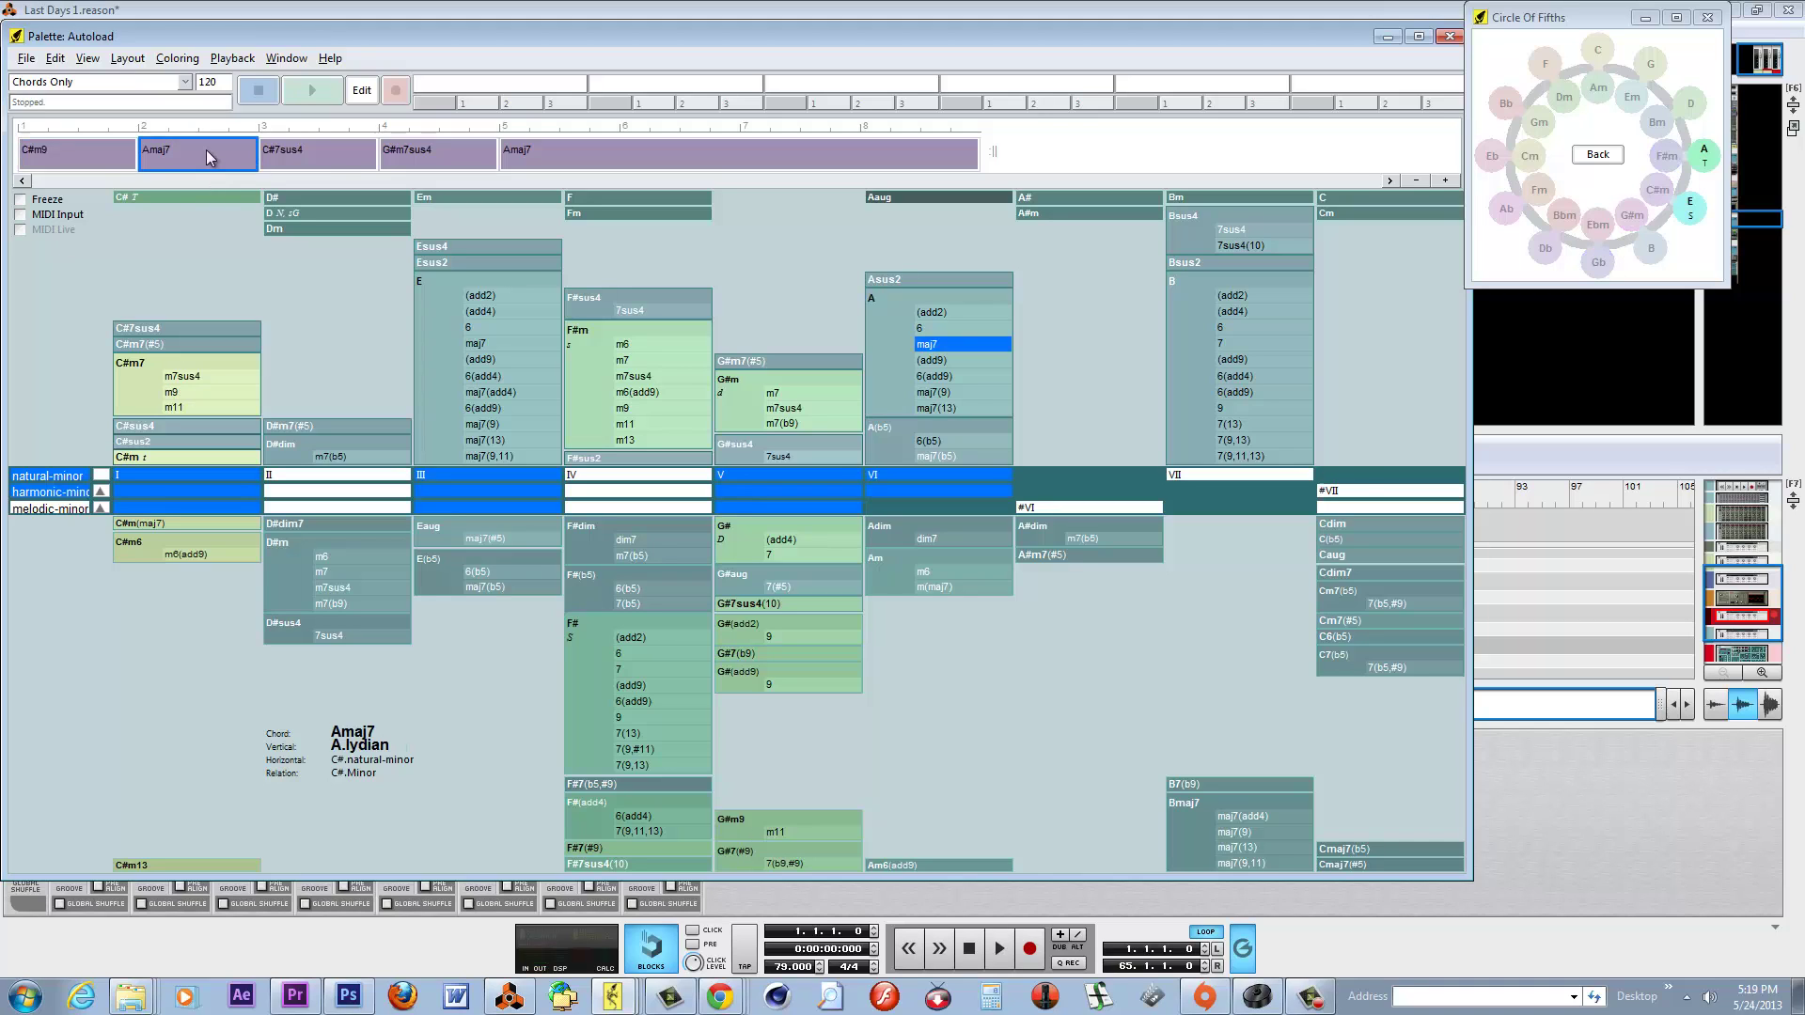
pyautogui.click(316, 156)
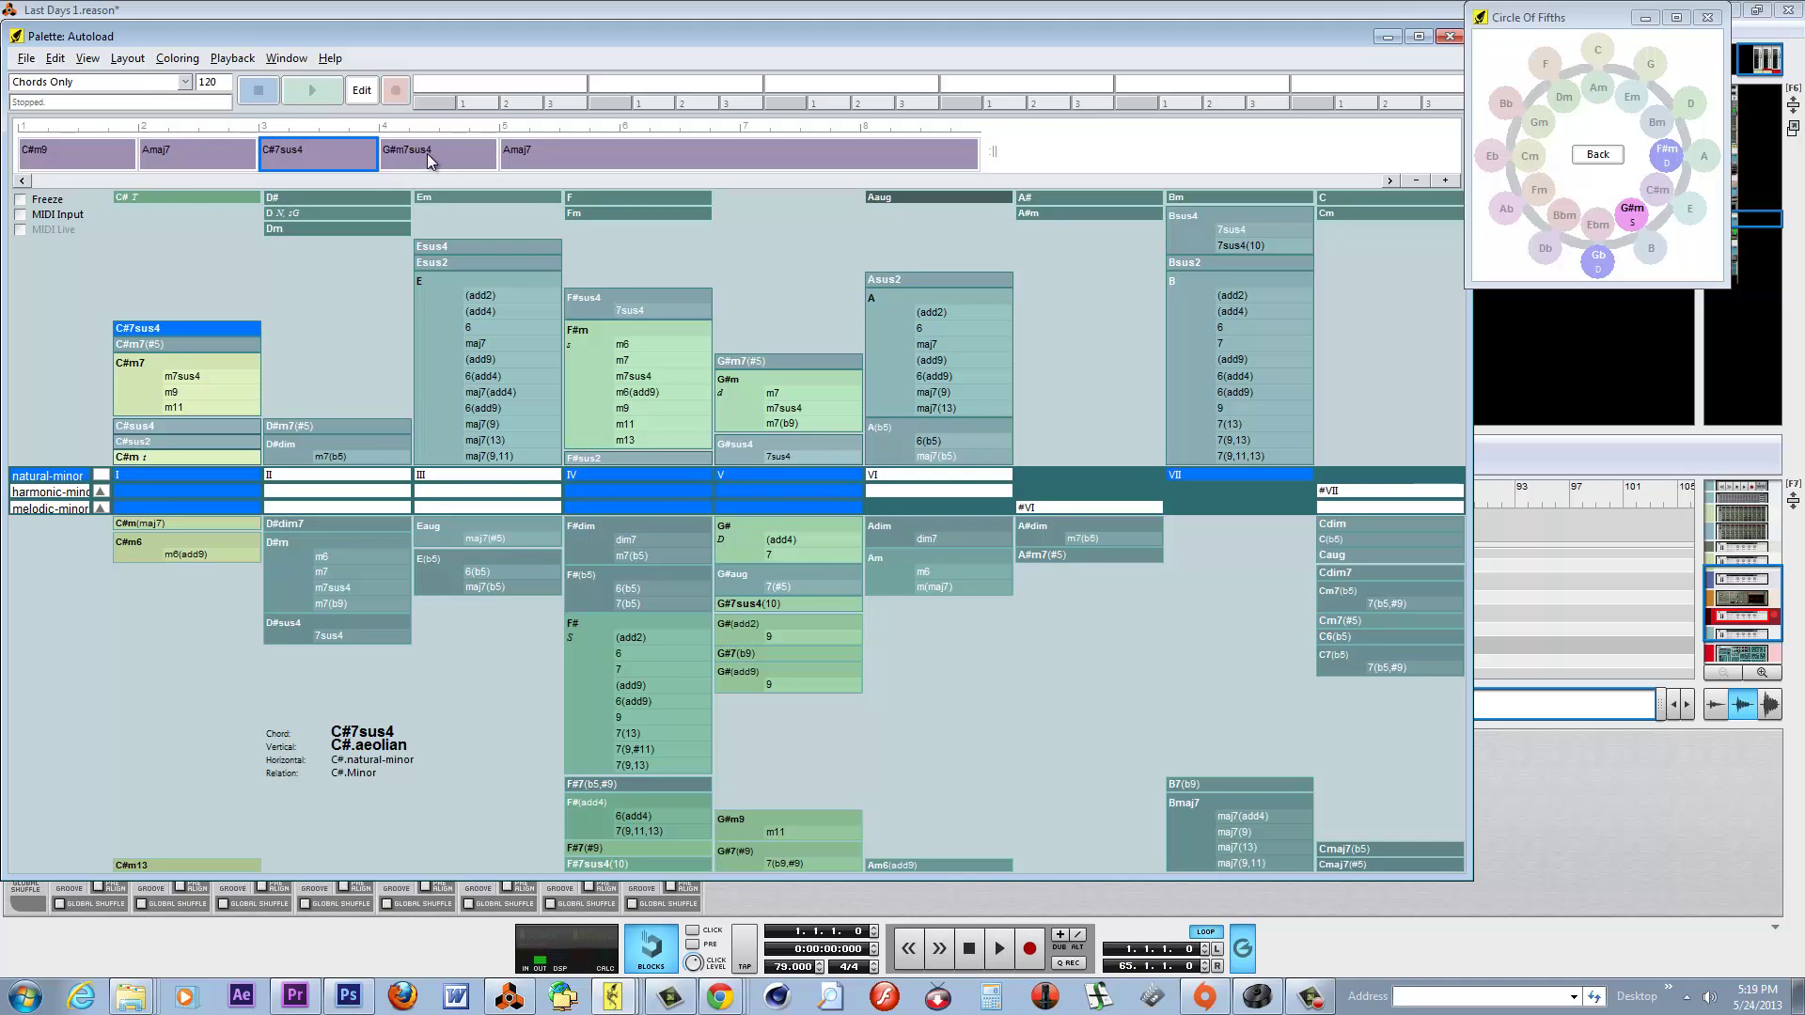
pyautogui.click(427, 154)
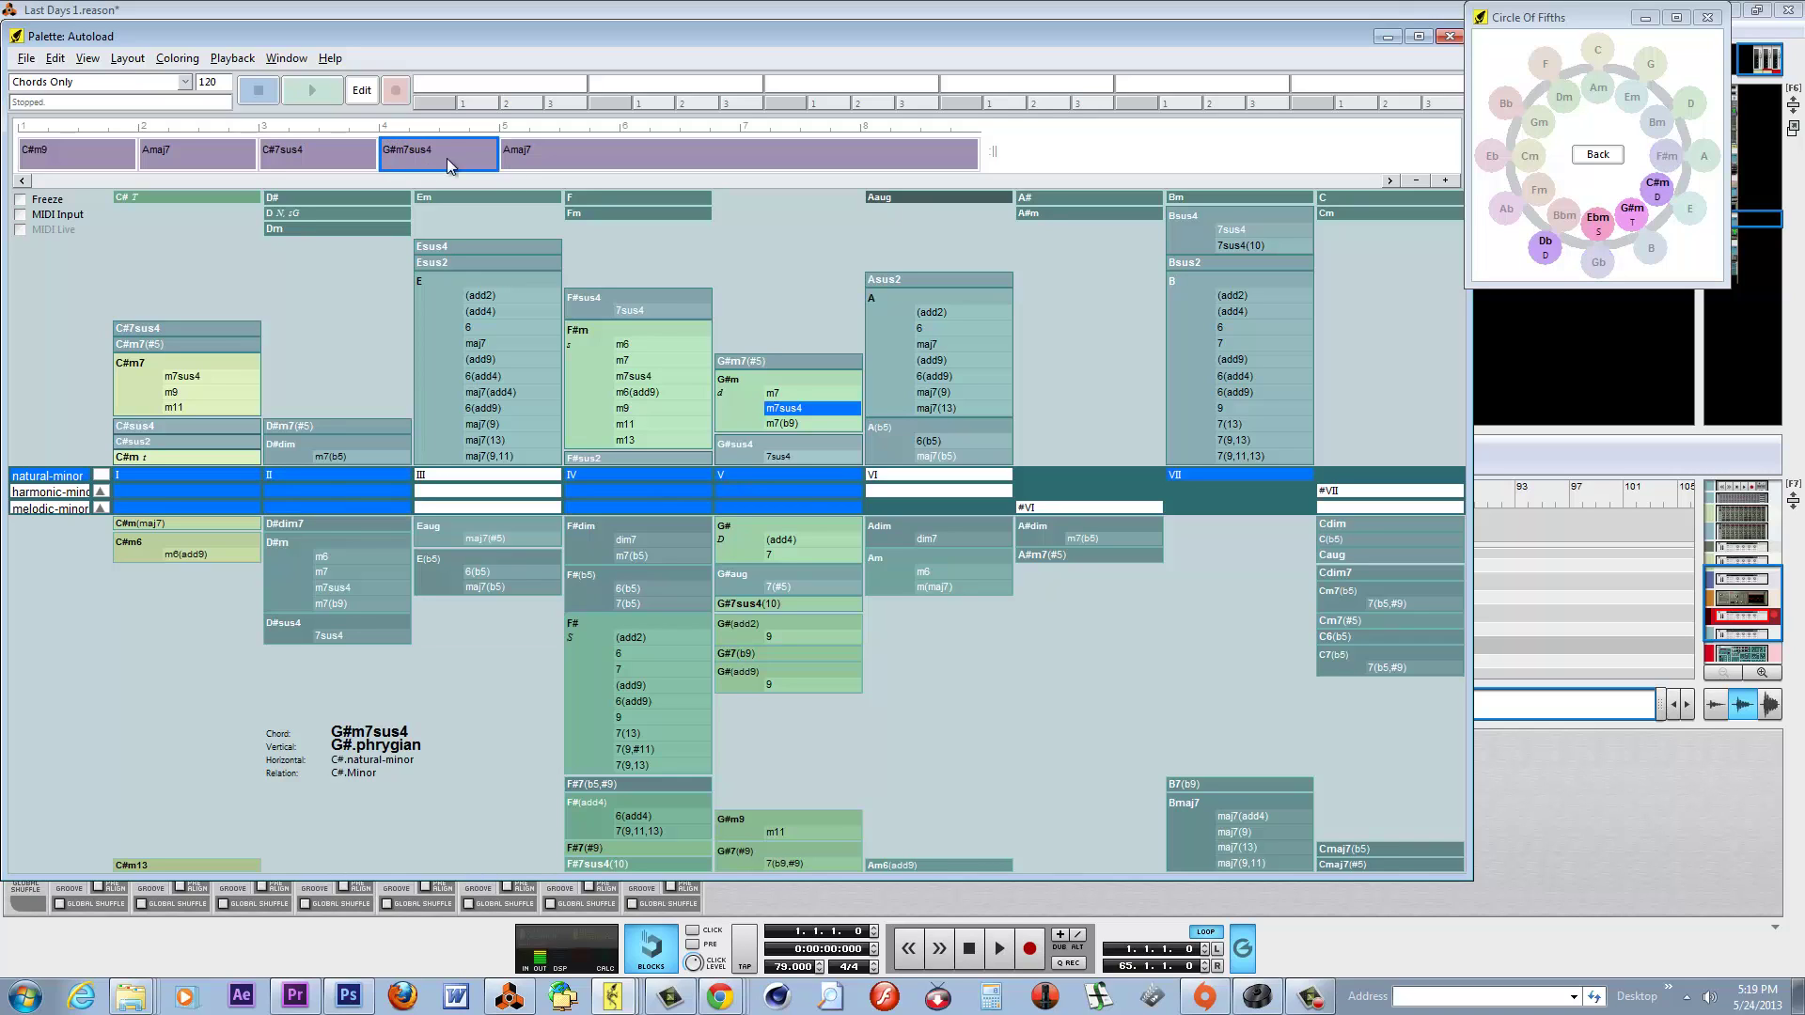
pyautogui.click(540, 154)
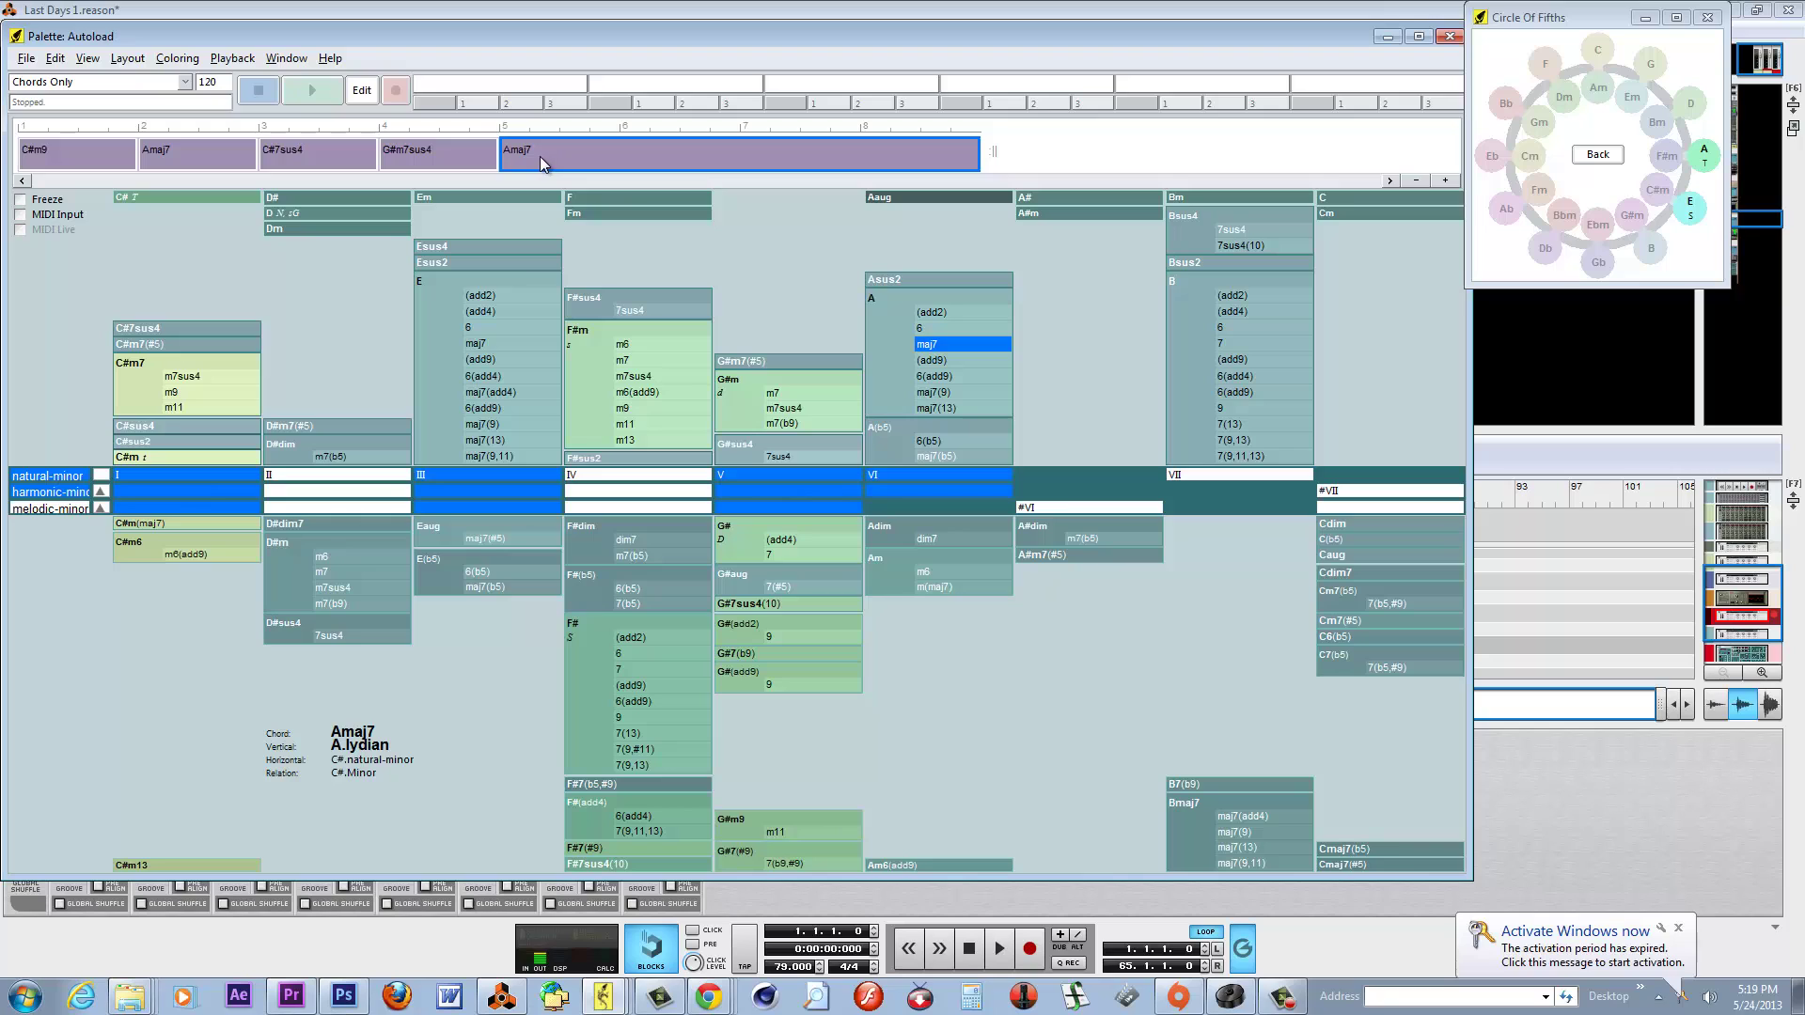
# Compare the timeline's G#m7sus4 with the Amaj7 after it, and audition G#7(#5) as a follow-up chord.
pyautogui.click(481, 161)
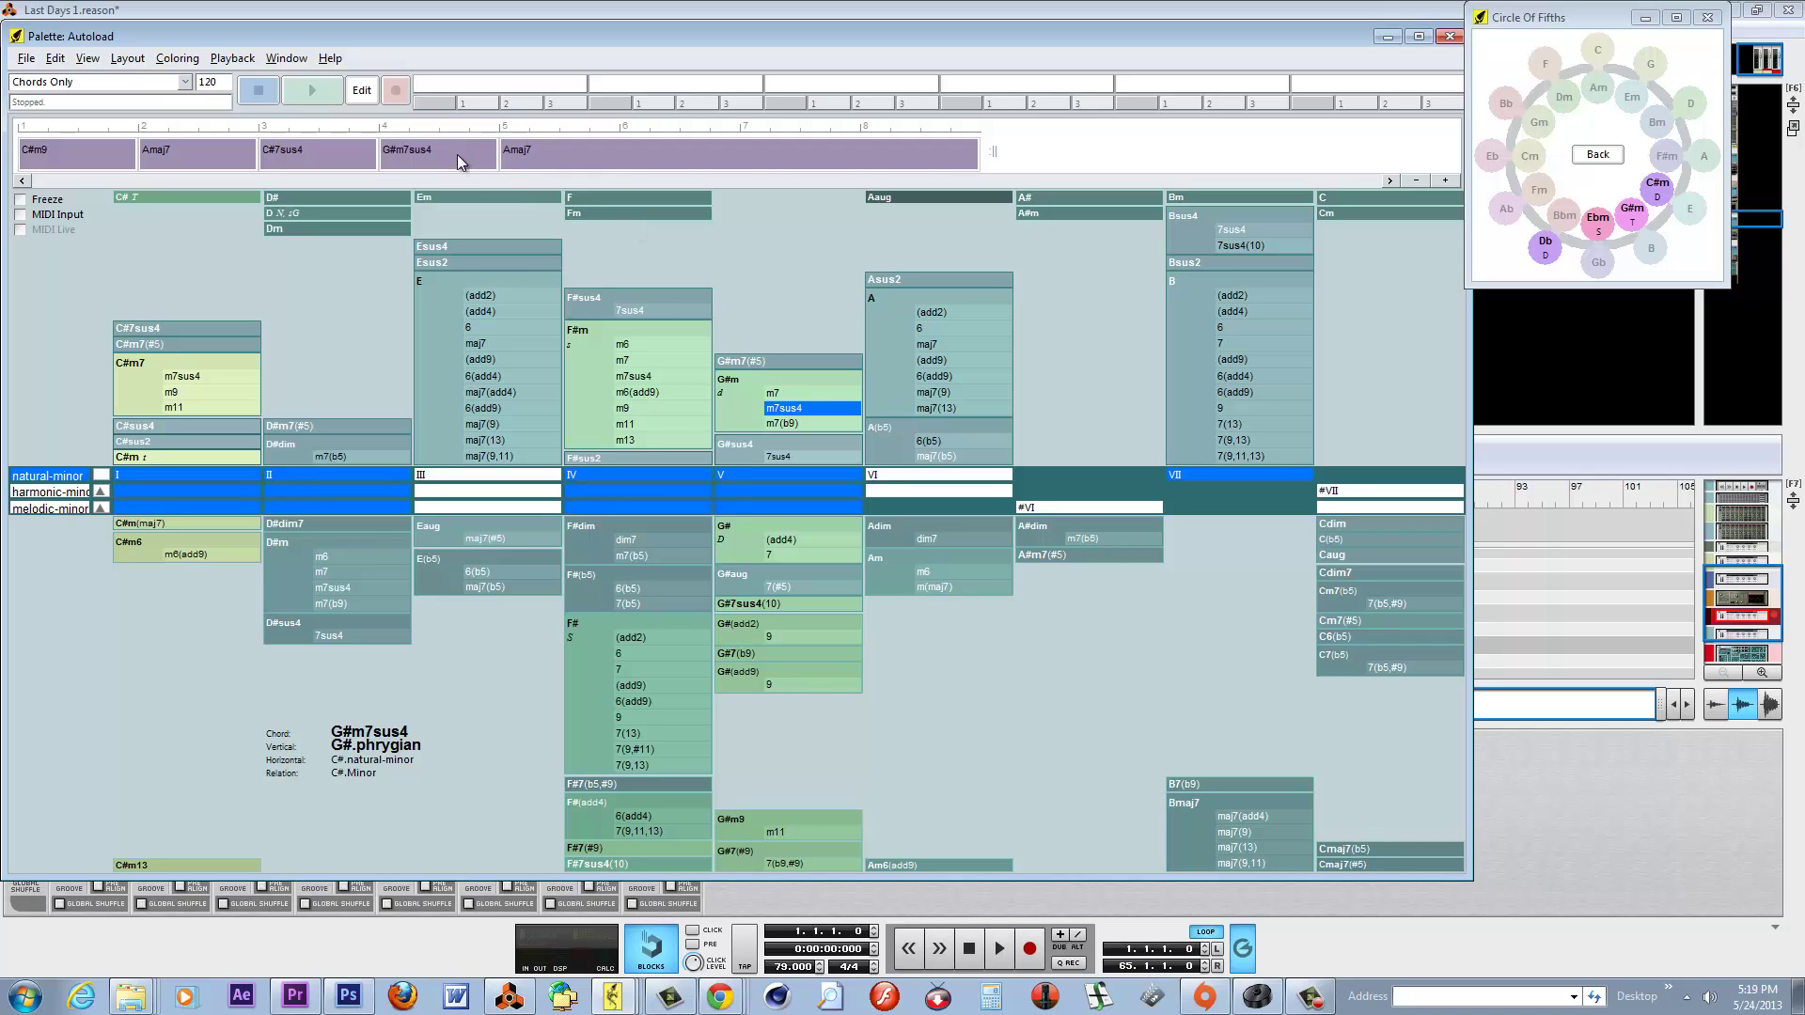
pyautogui.click(596, 151)
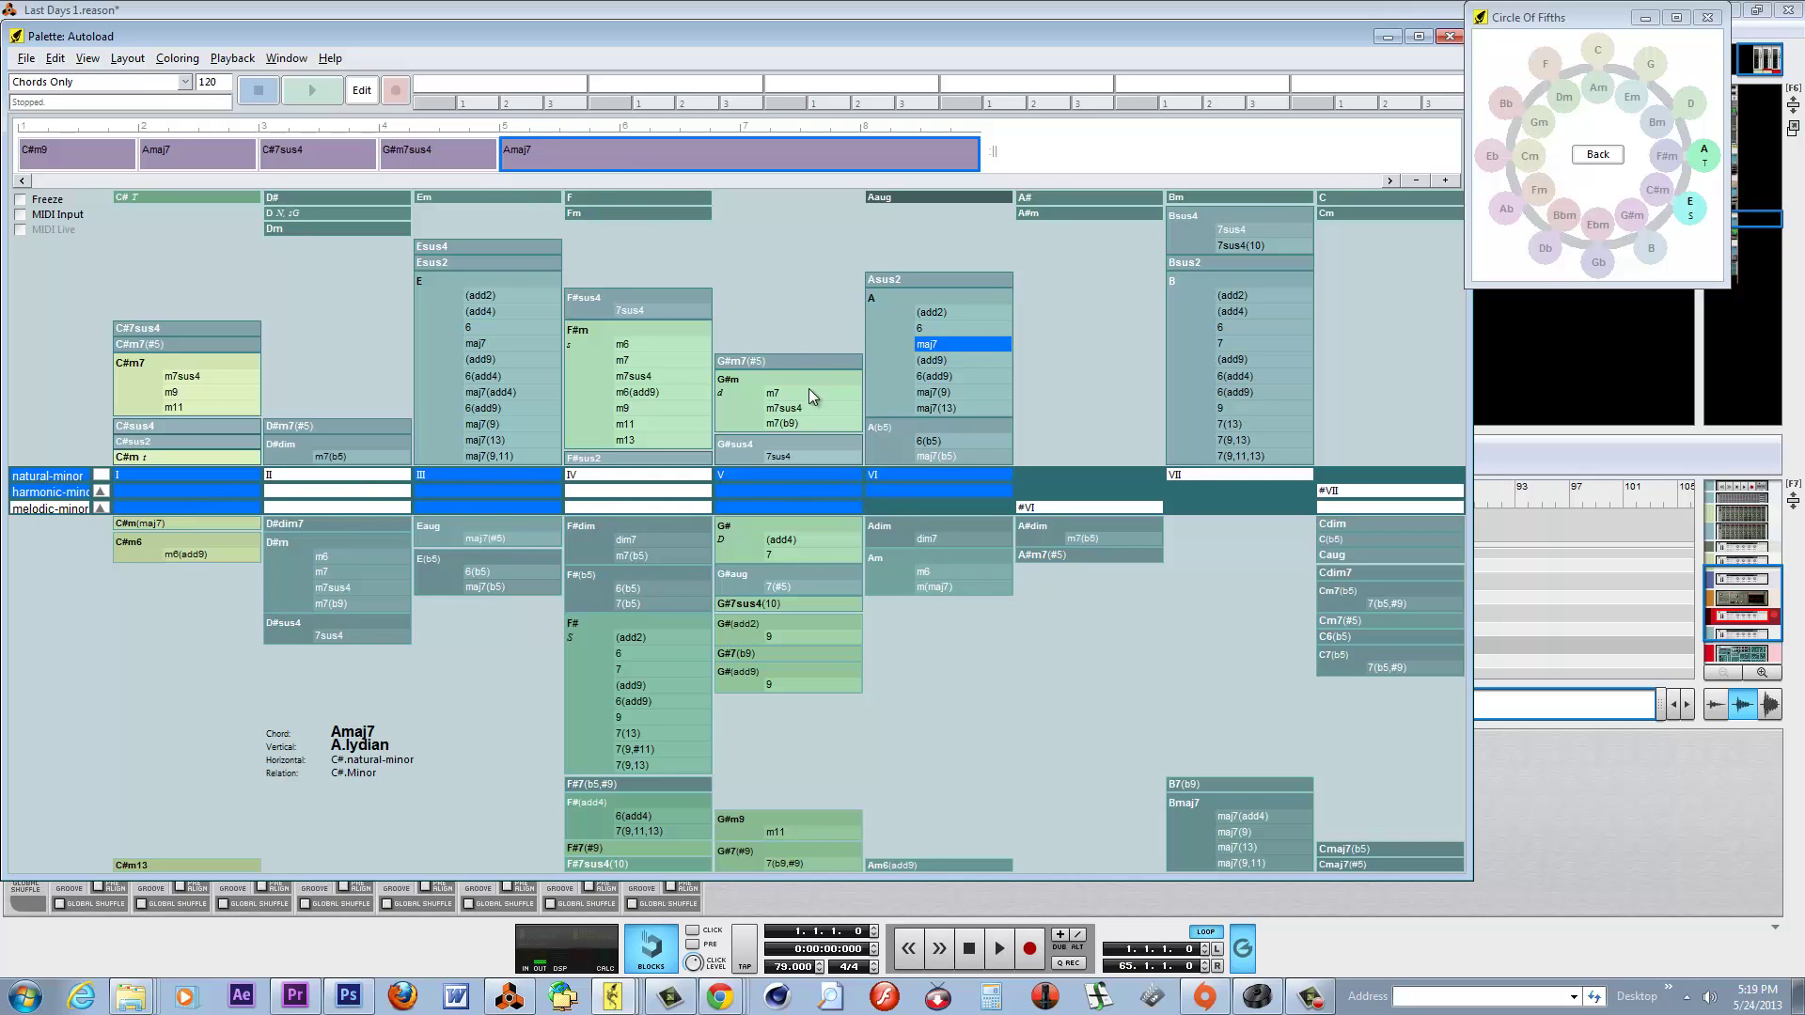
pyautogui.click(821, 587)
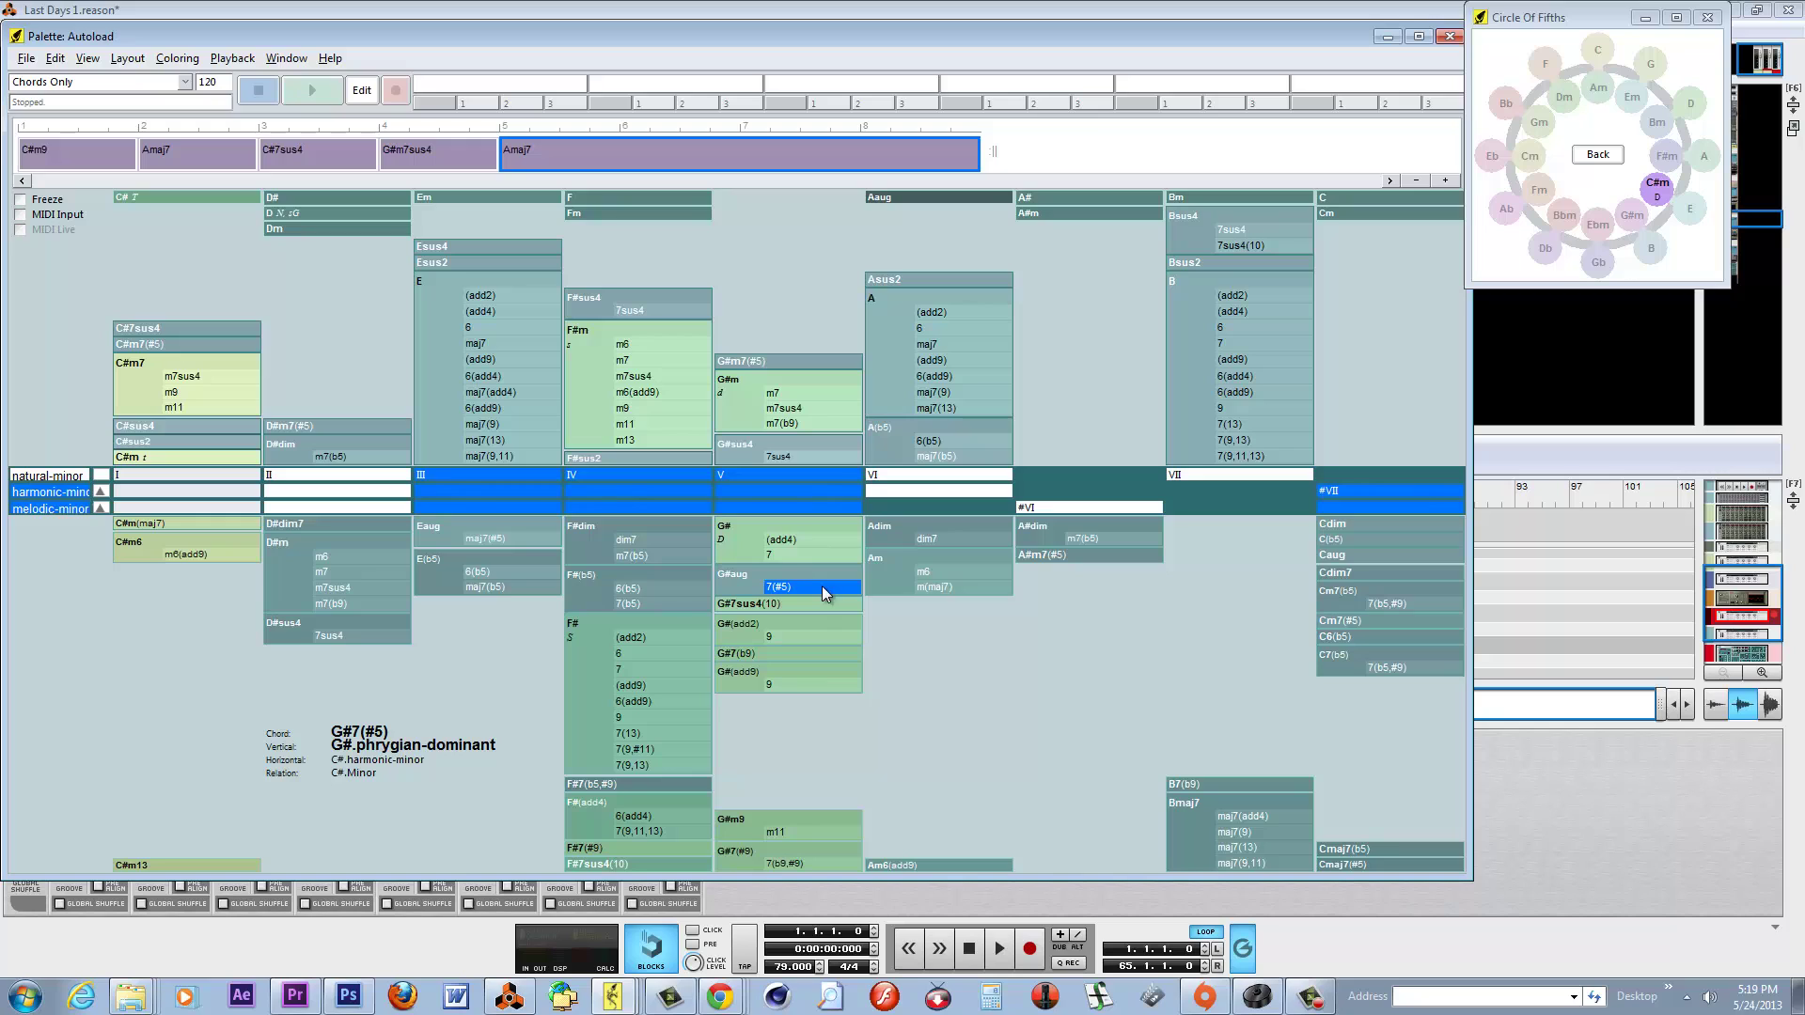
# Replay the five-chord progression on the timeline from C#m9 through the last Amaj7.
pyautogui.click(72, 156)
pyautogui.click(216, 158)
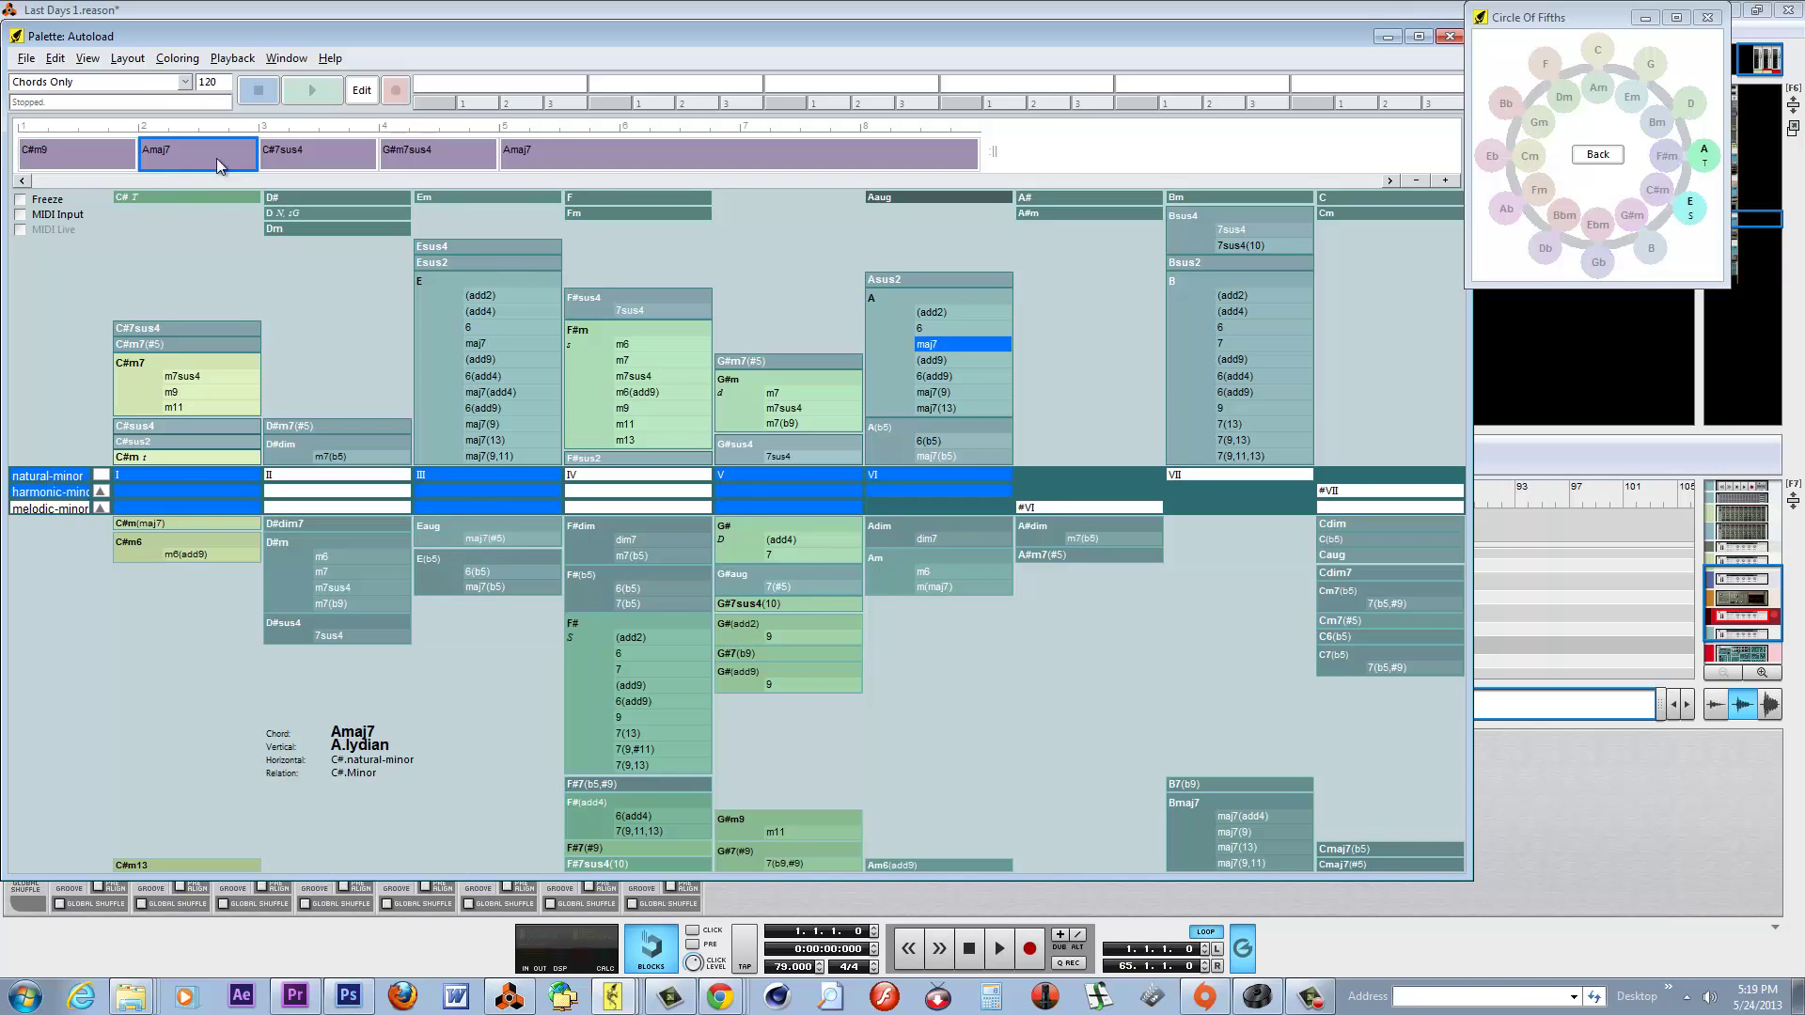
pyautogui.click(323, 158)
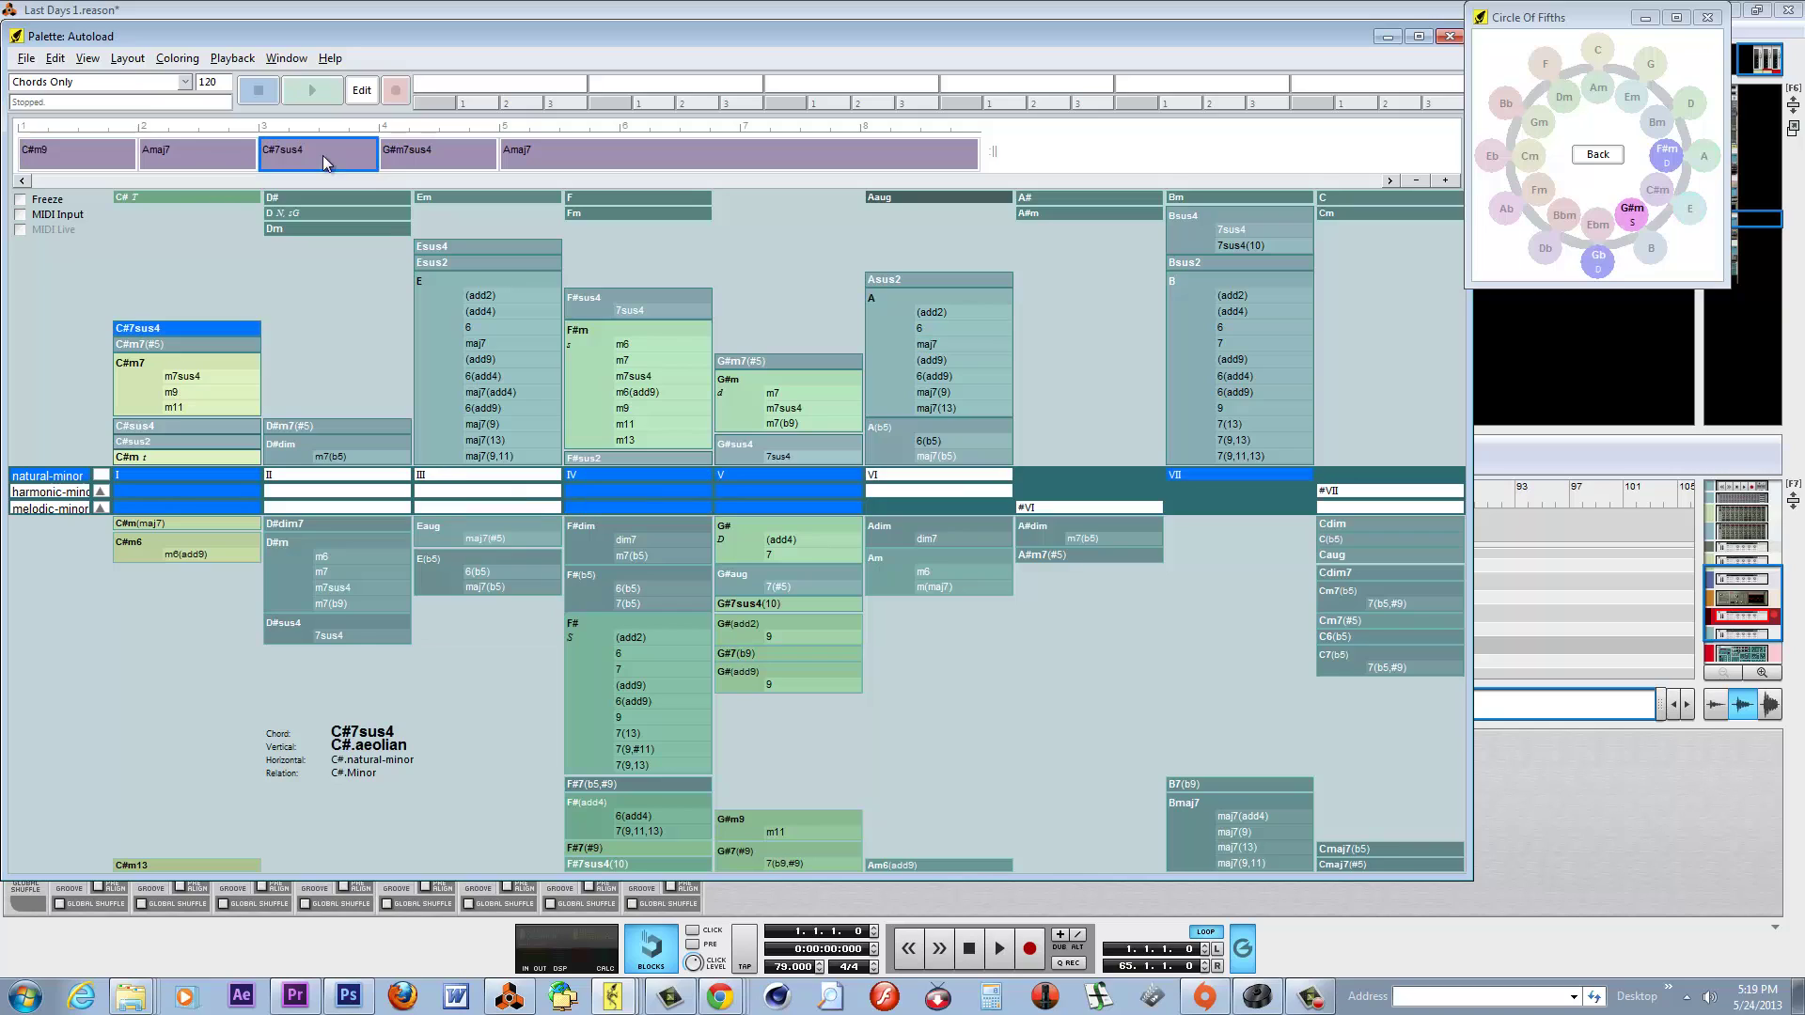
pyautogui.click(420, 157)
pyautogui.click(567, 149)
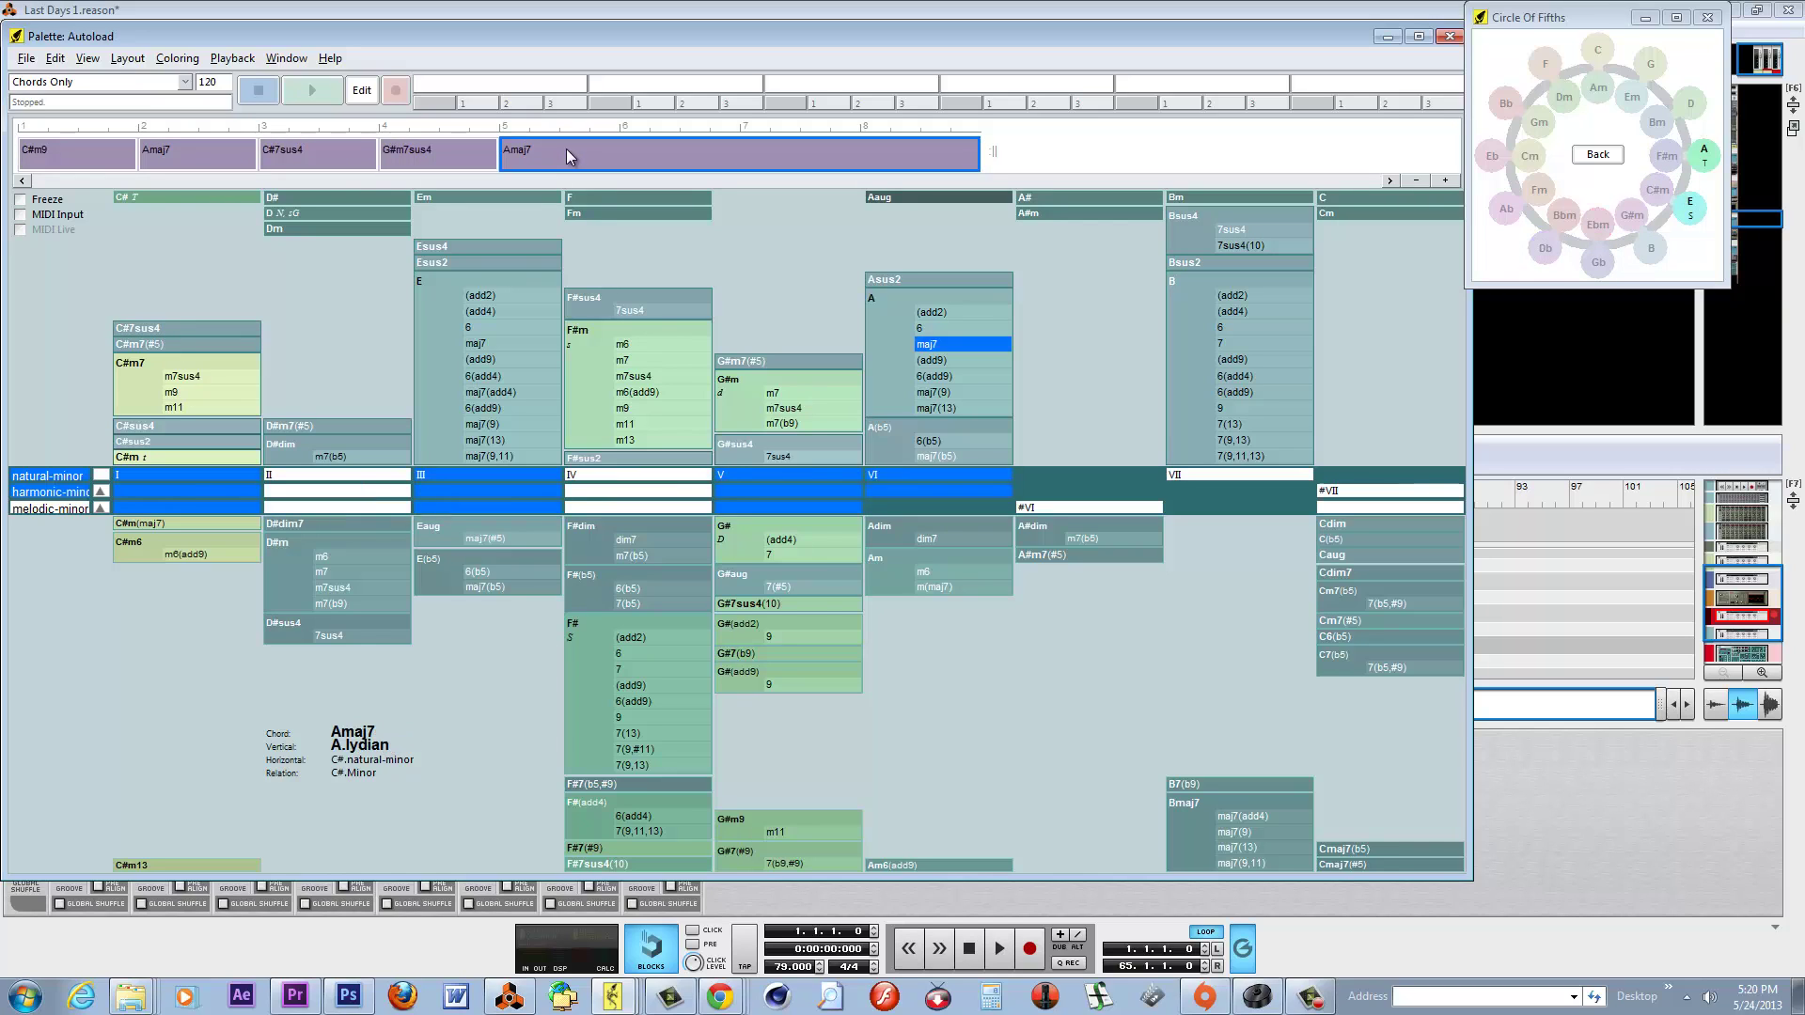
# Audition G#7(#5), Emaj7, D#m7sus4, Dm and D#m7(b5) in the palette as candidates for the sixth chord.
pyautogui.click(810, 587)
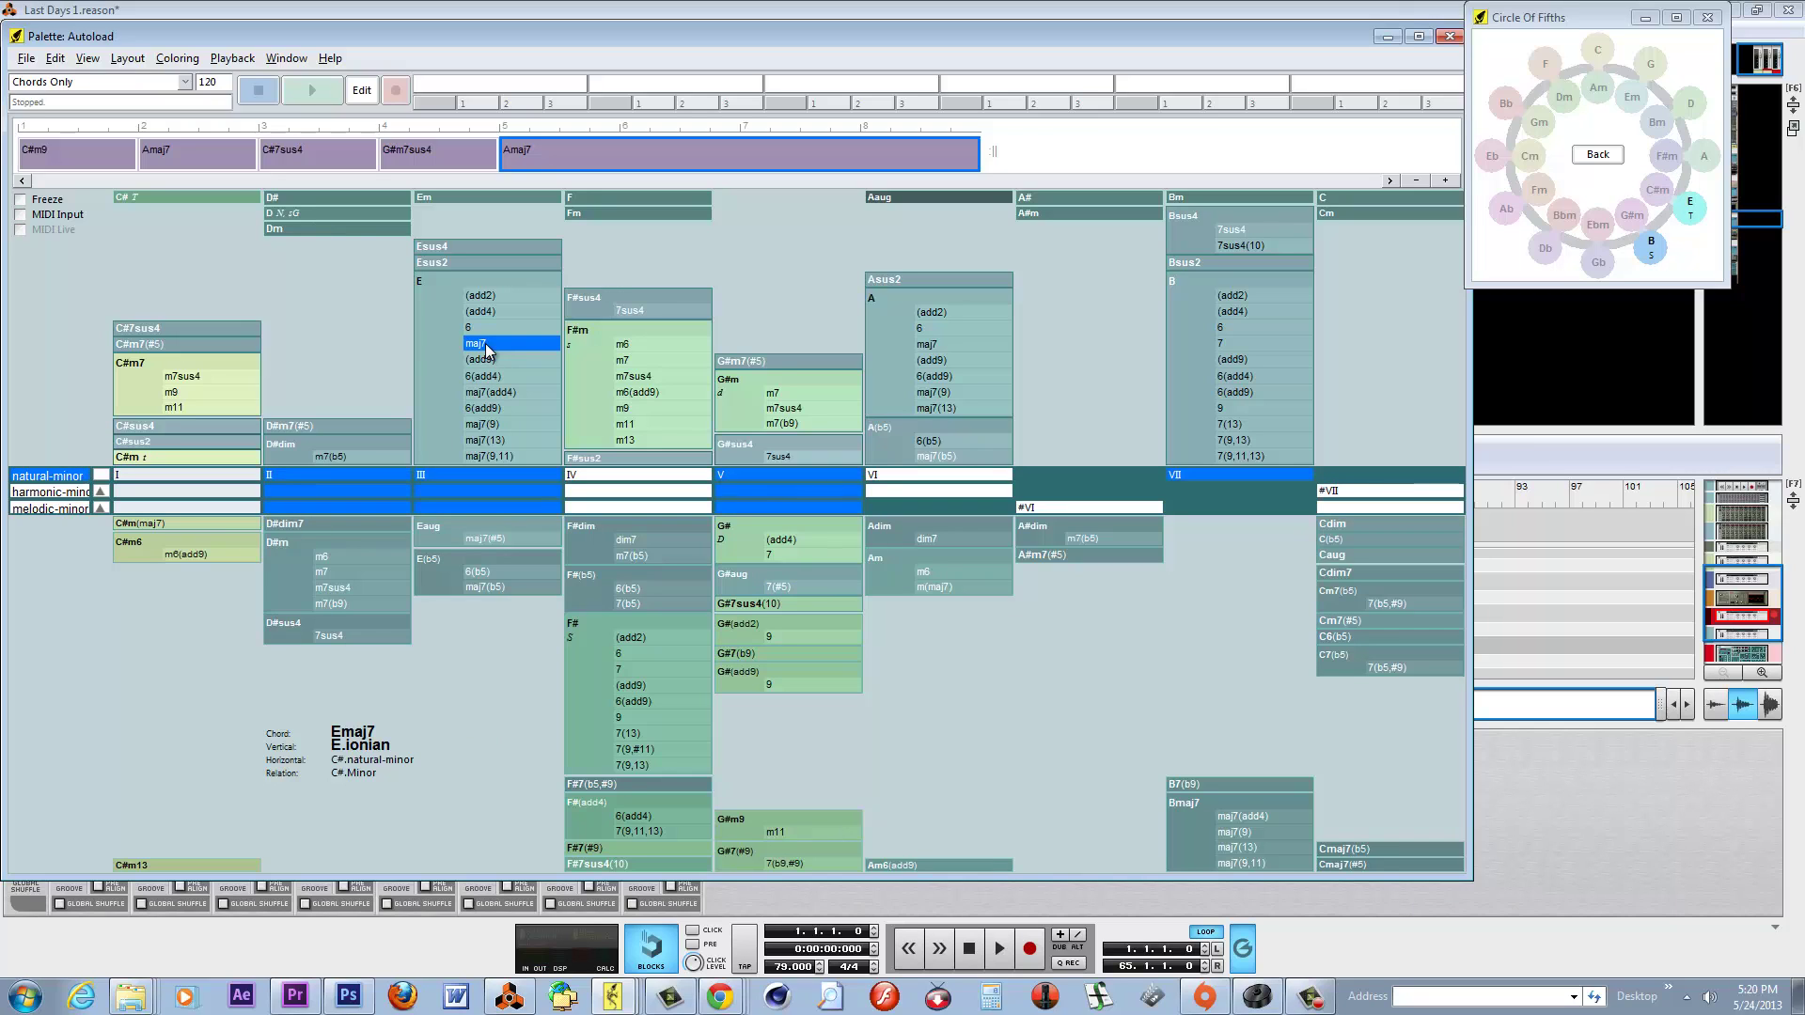
pyautogui.click(341, 589)
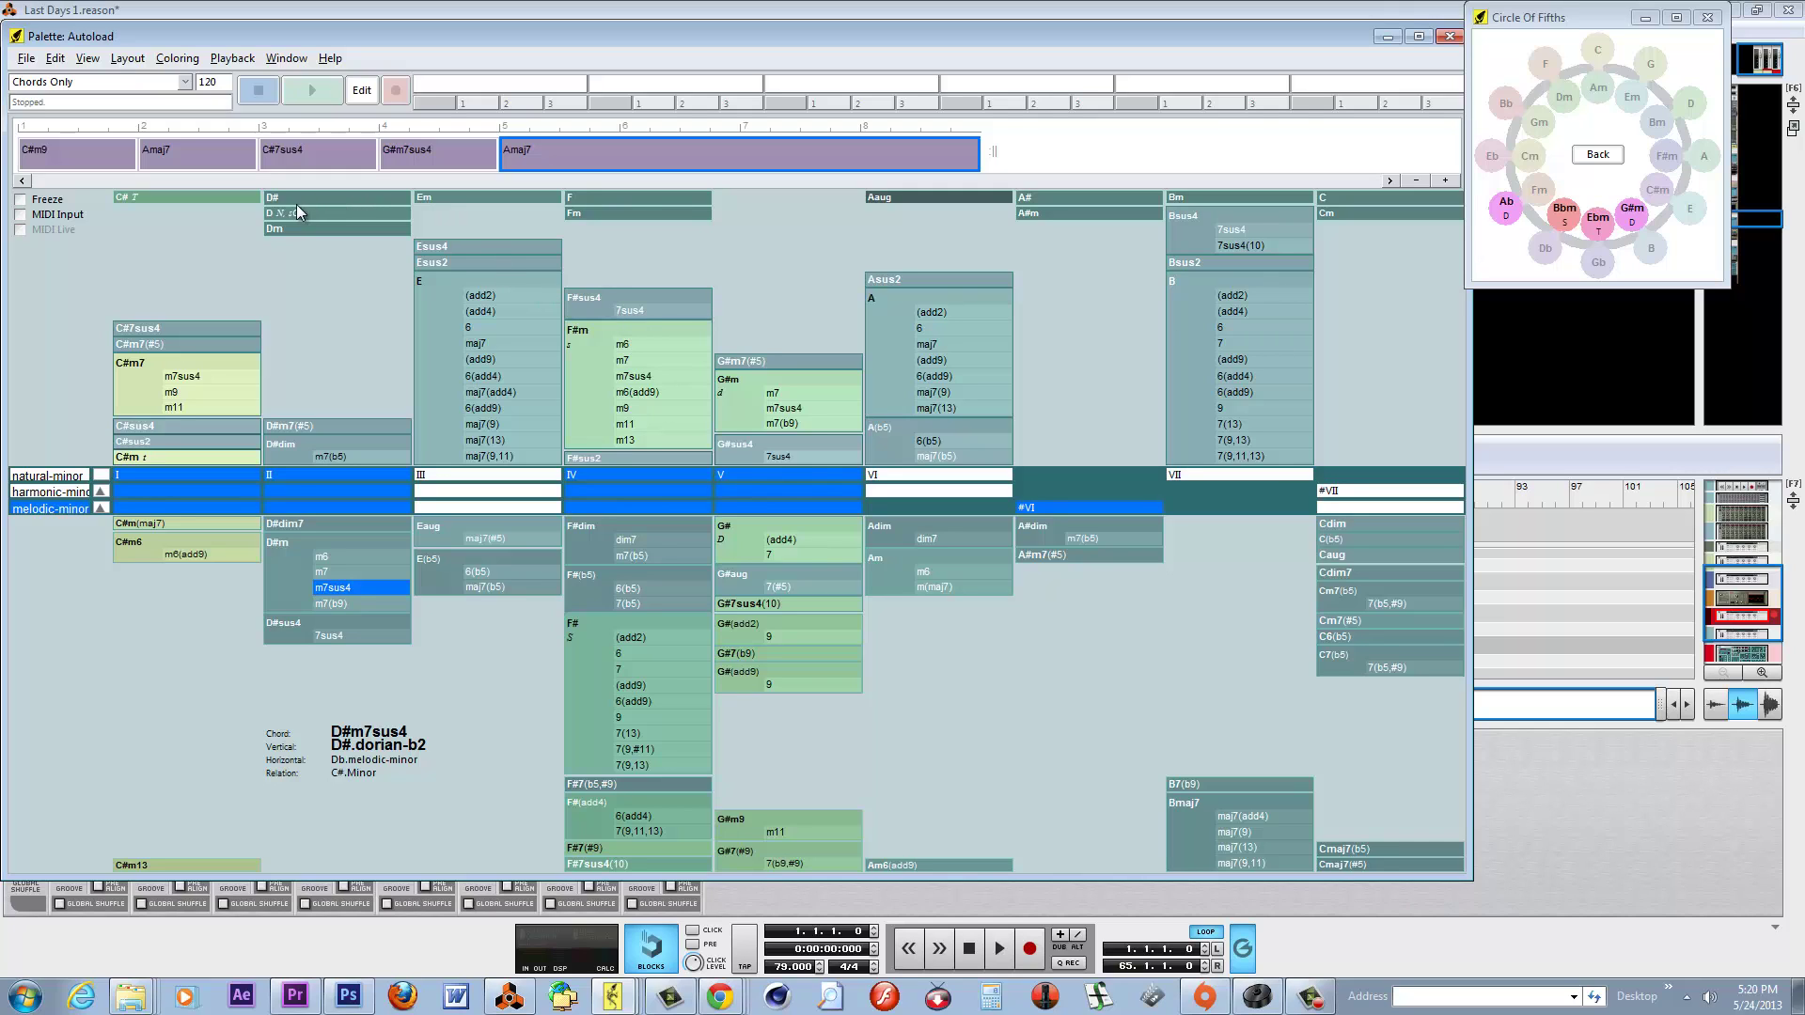
pyautogui.click(297, 229)
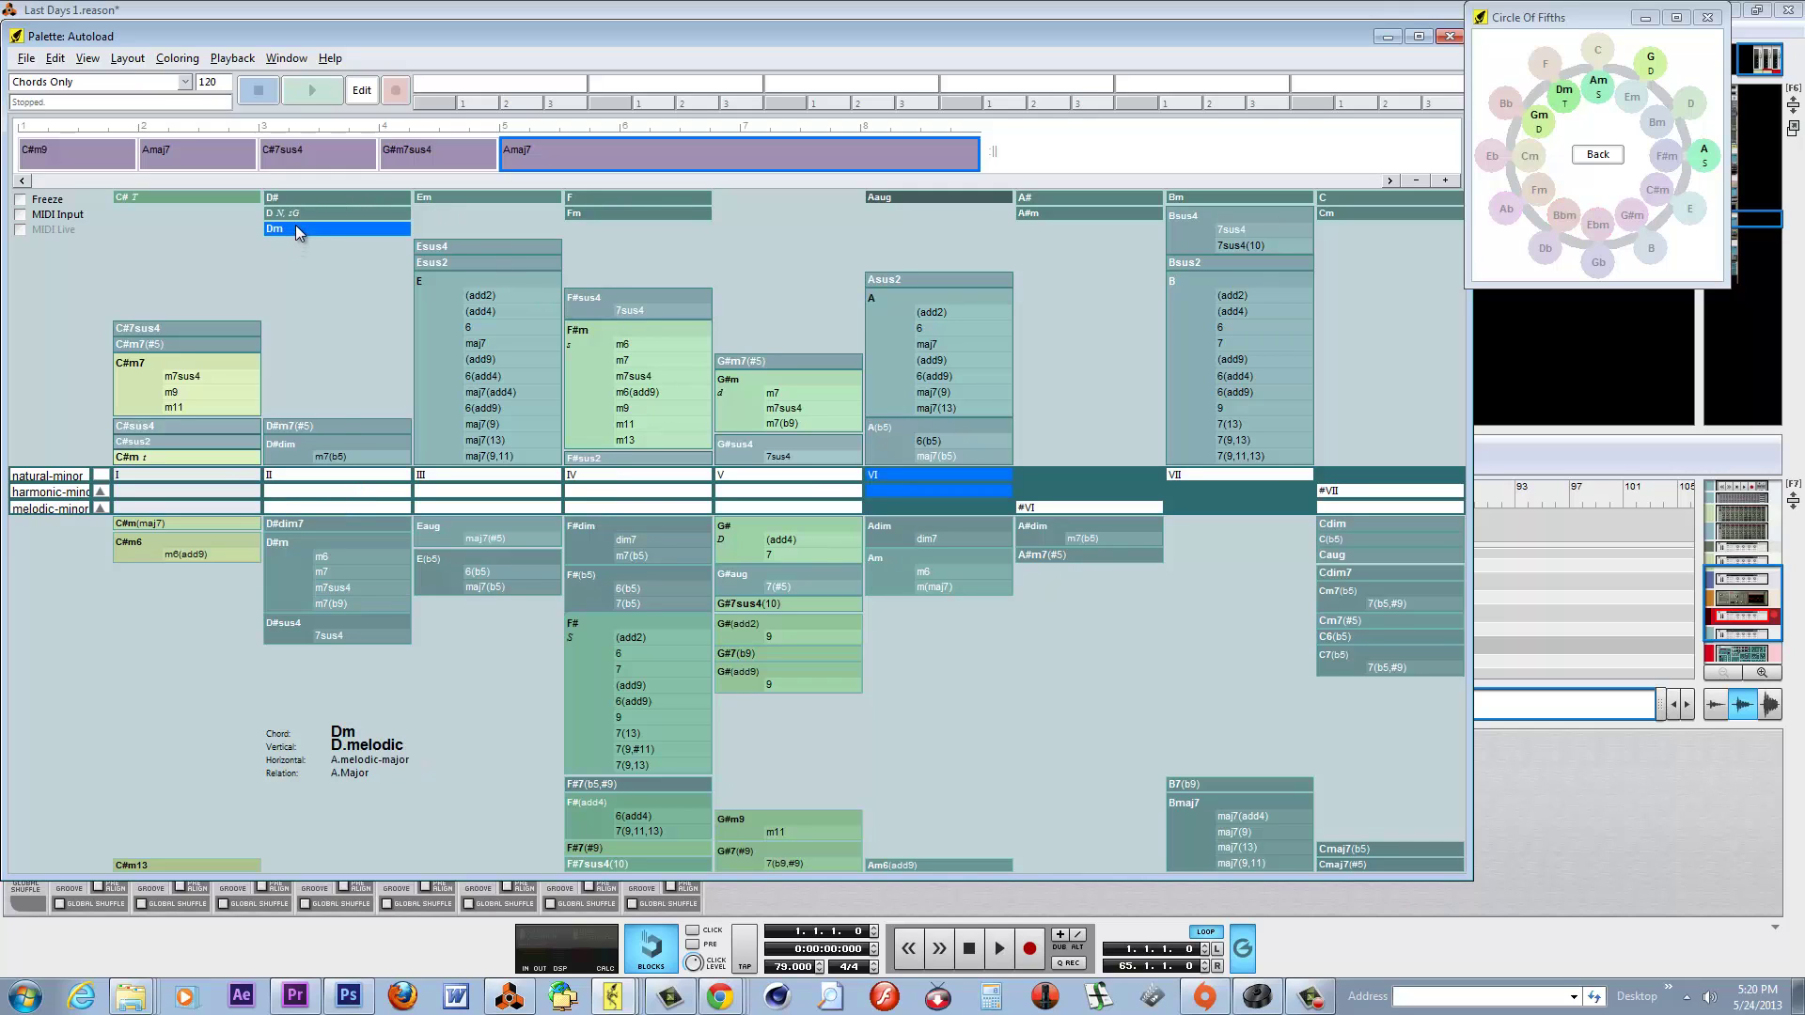
pyautogui.click(342, 456)
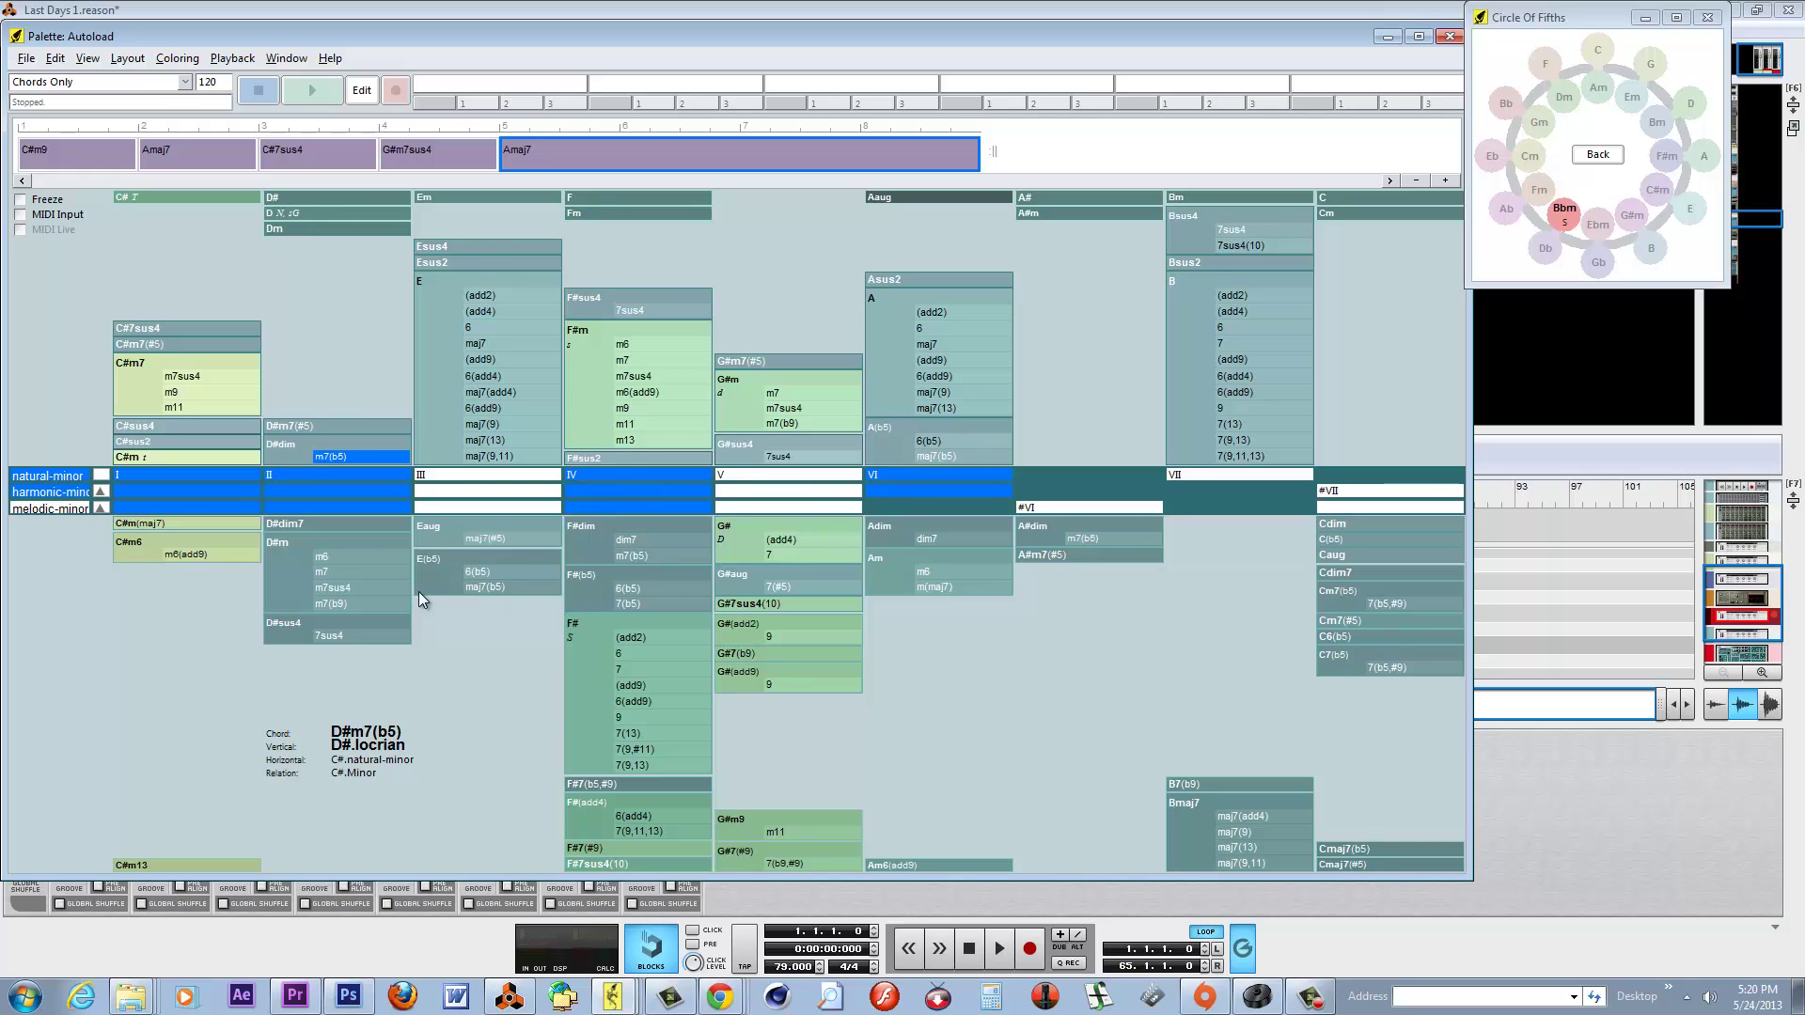
# Play through the five placed chords, audition G#7sus4 after them, and add it to the timeline from bar 6.
pyautogui.click(75, 148)
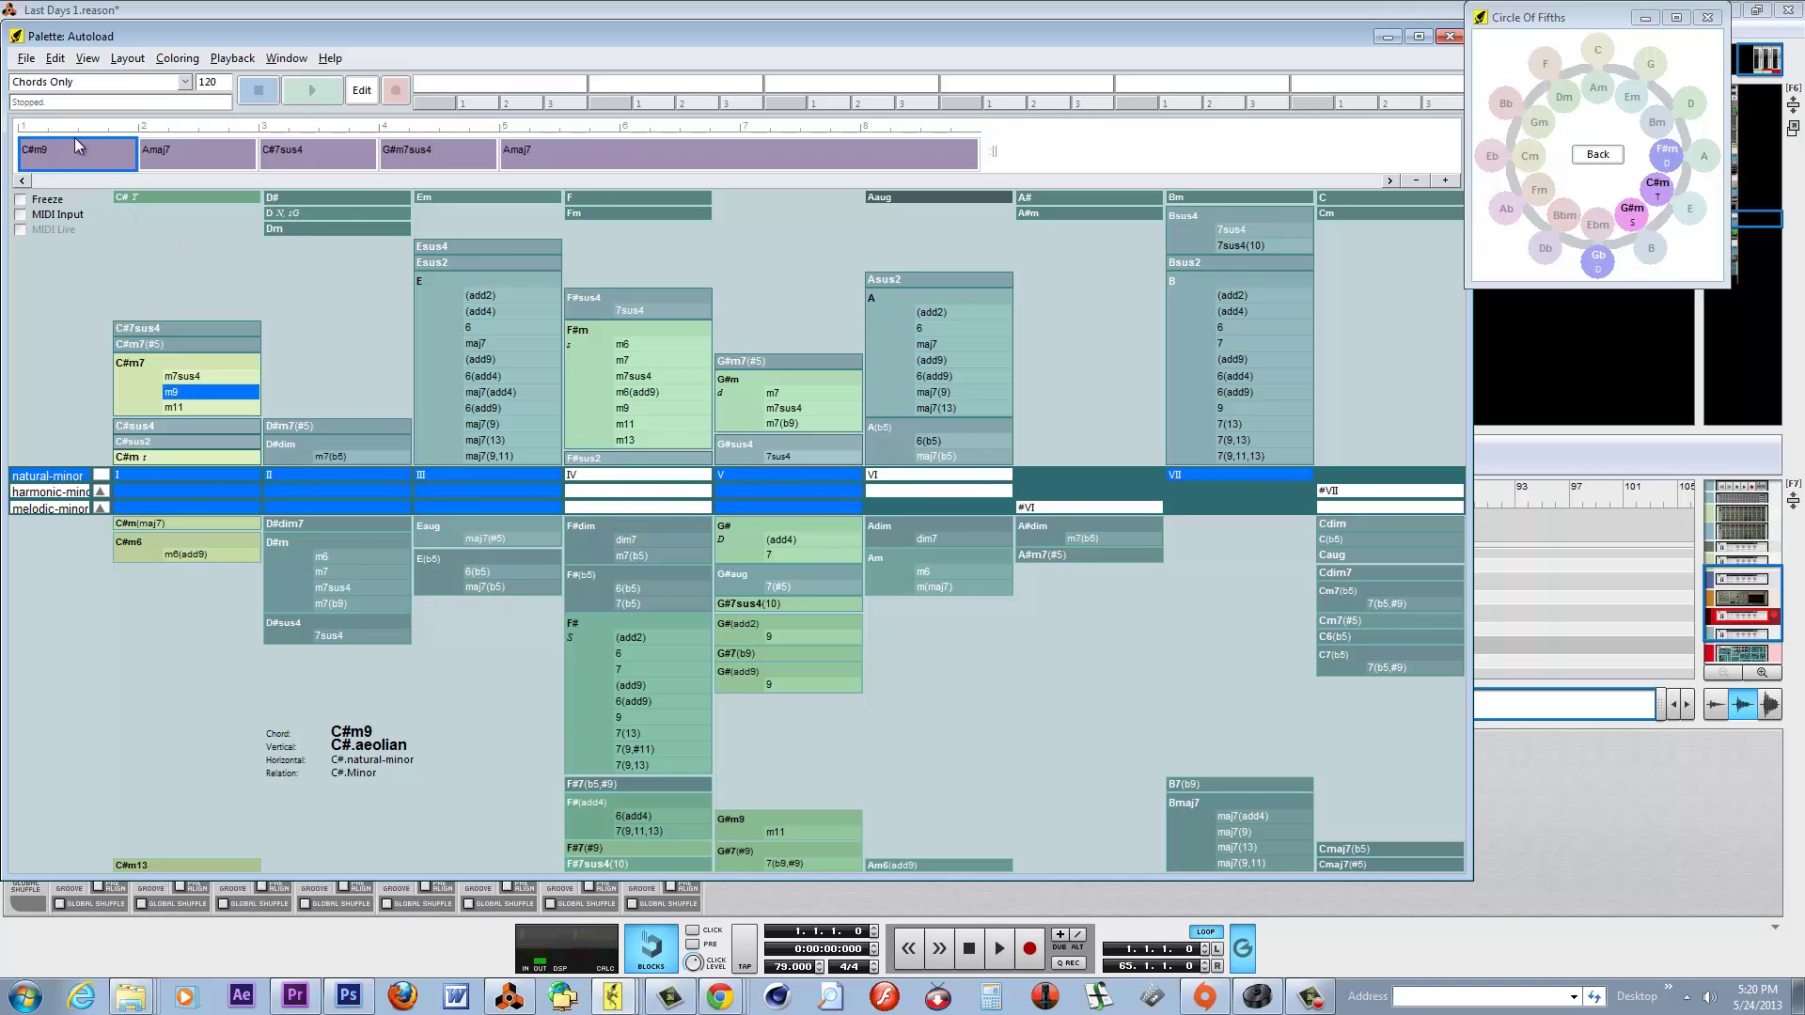
pyautogui.click(196, 155)
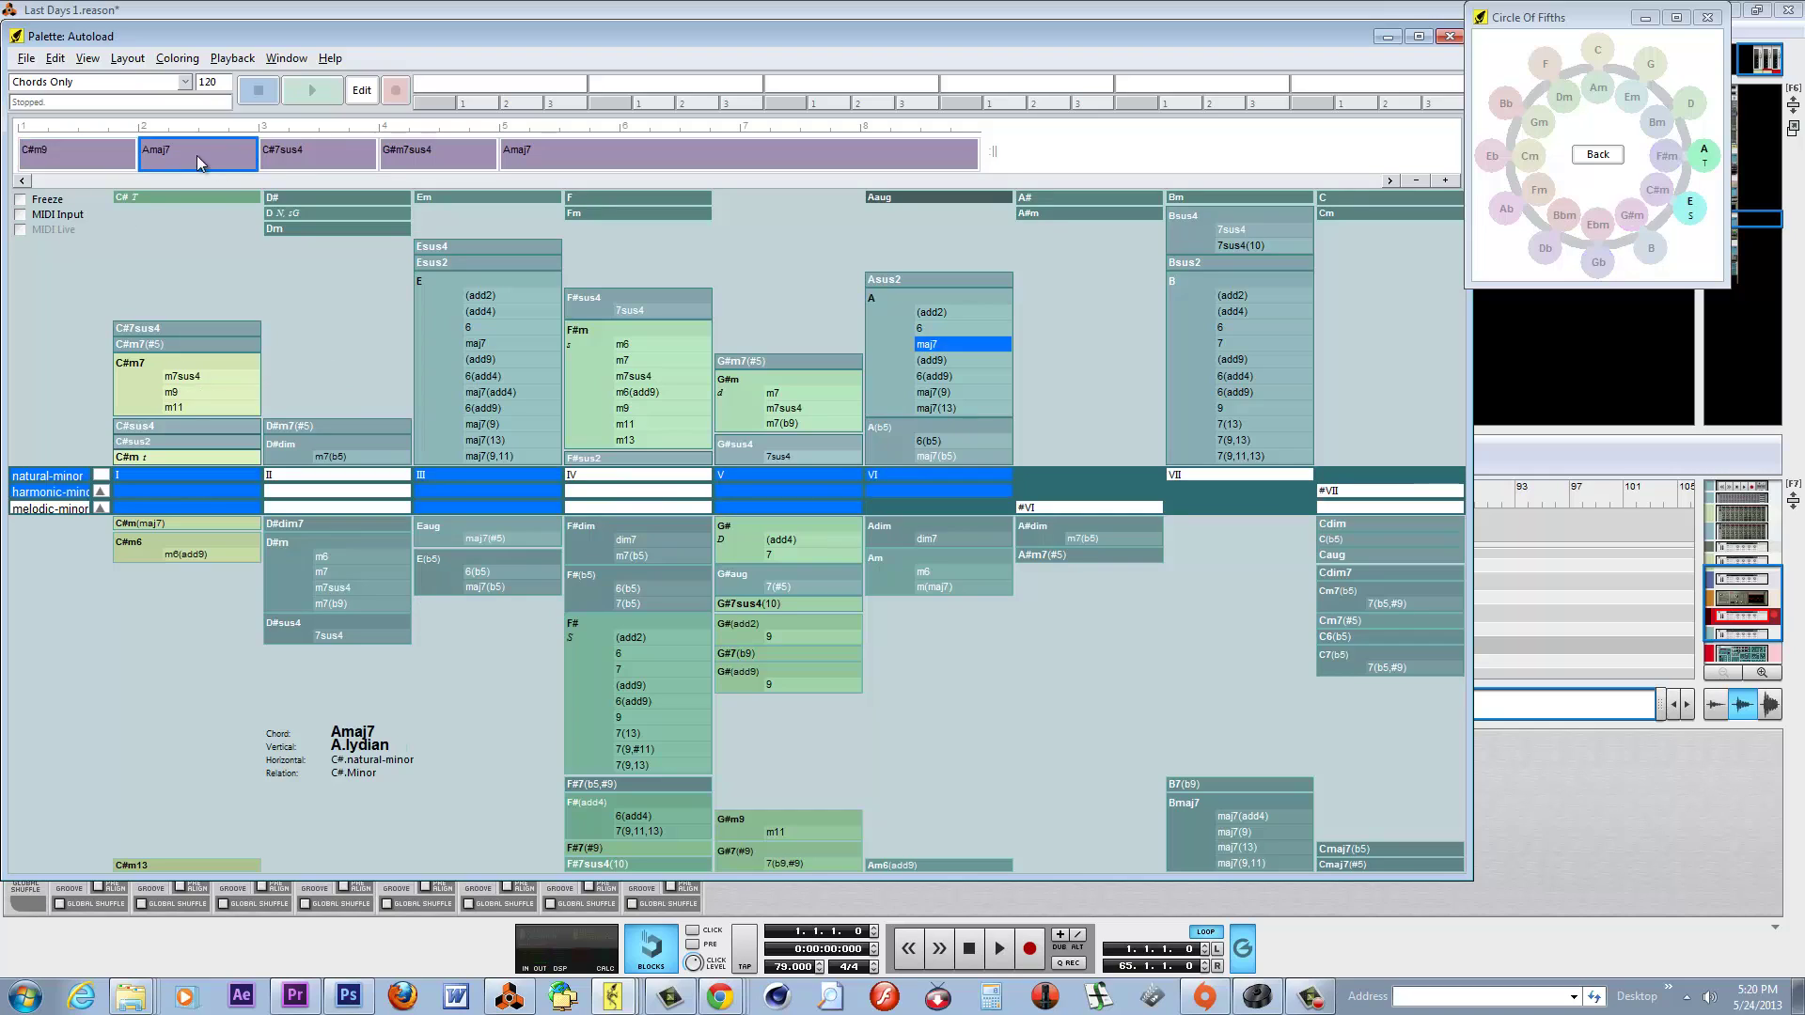
pyautogui.click(307, 156)
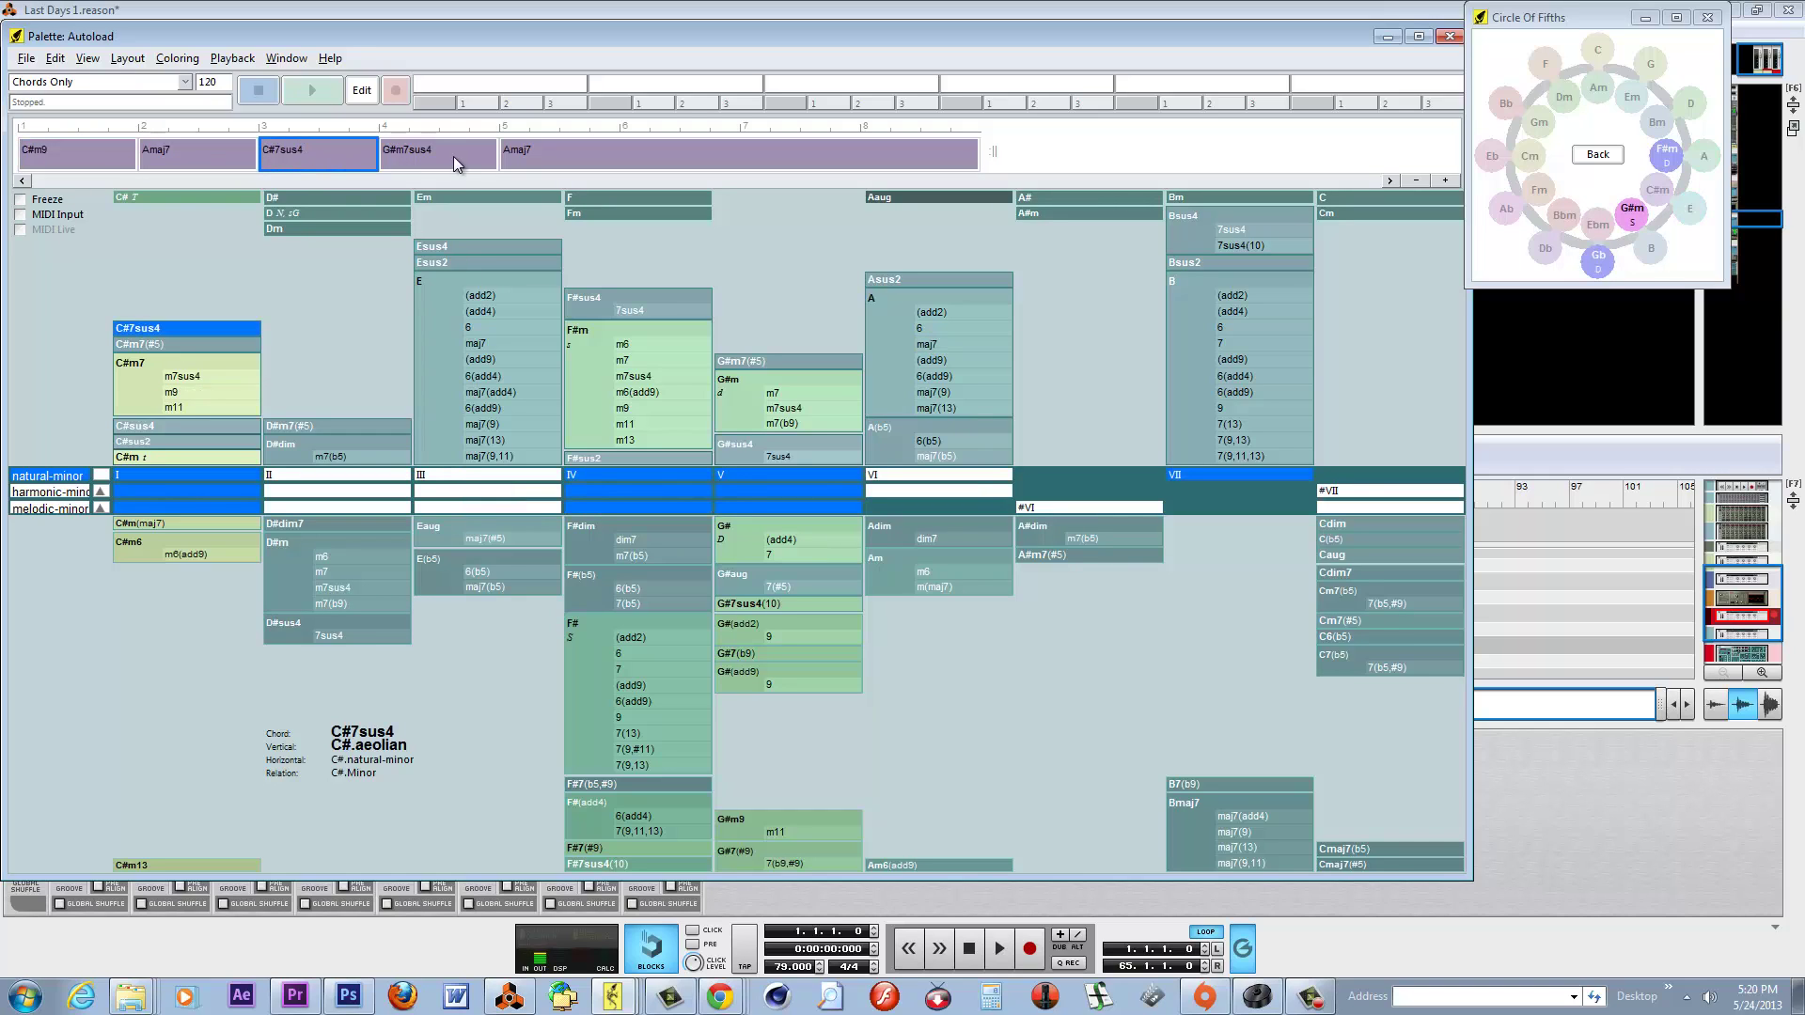
pyautogui.click(448, 155)
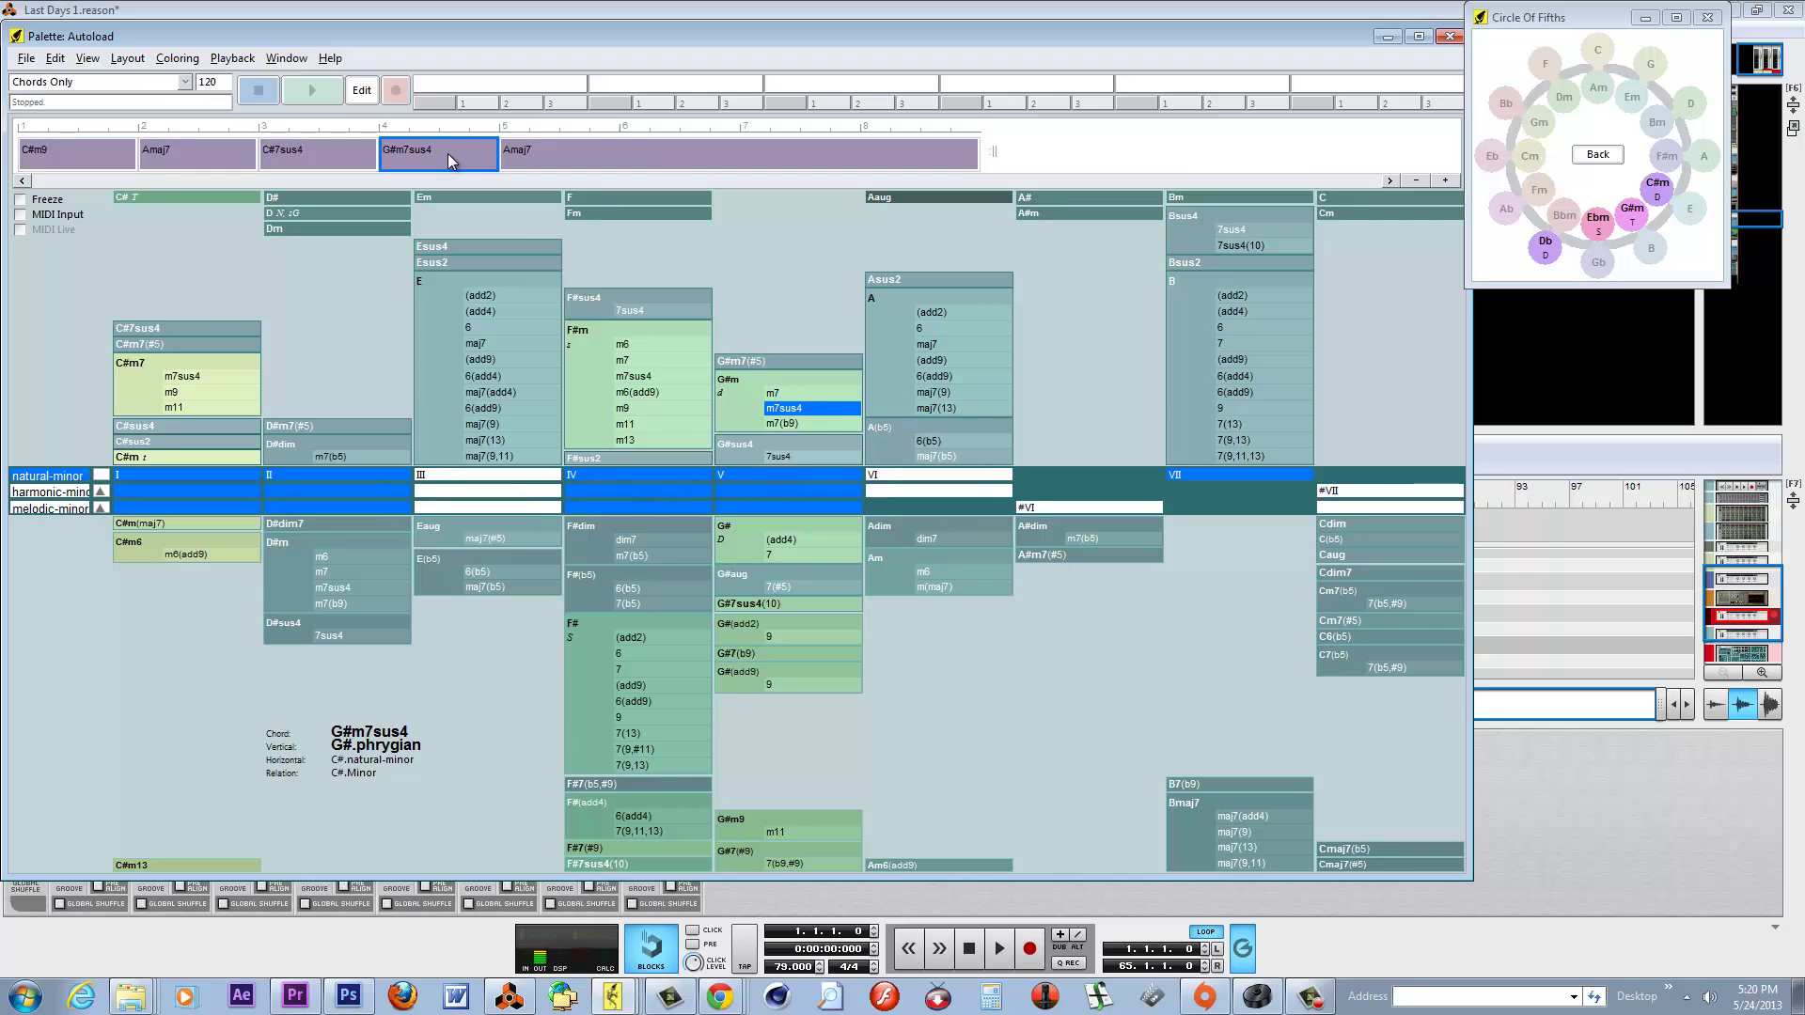
pyautogui.click(573, 156)
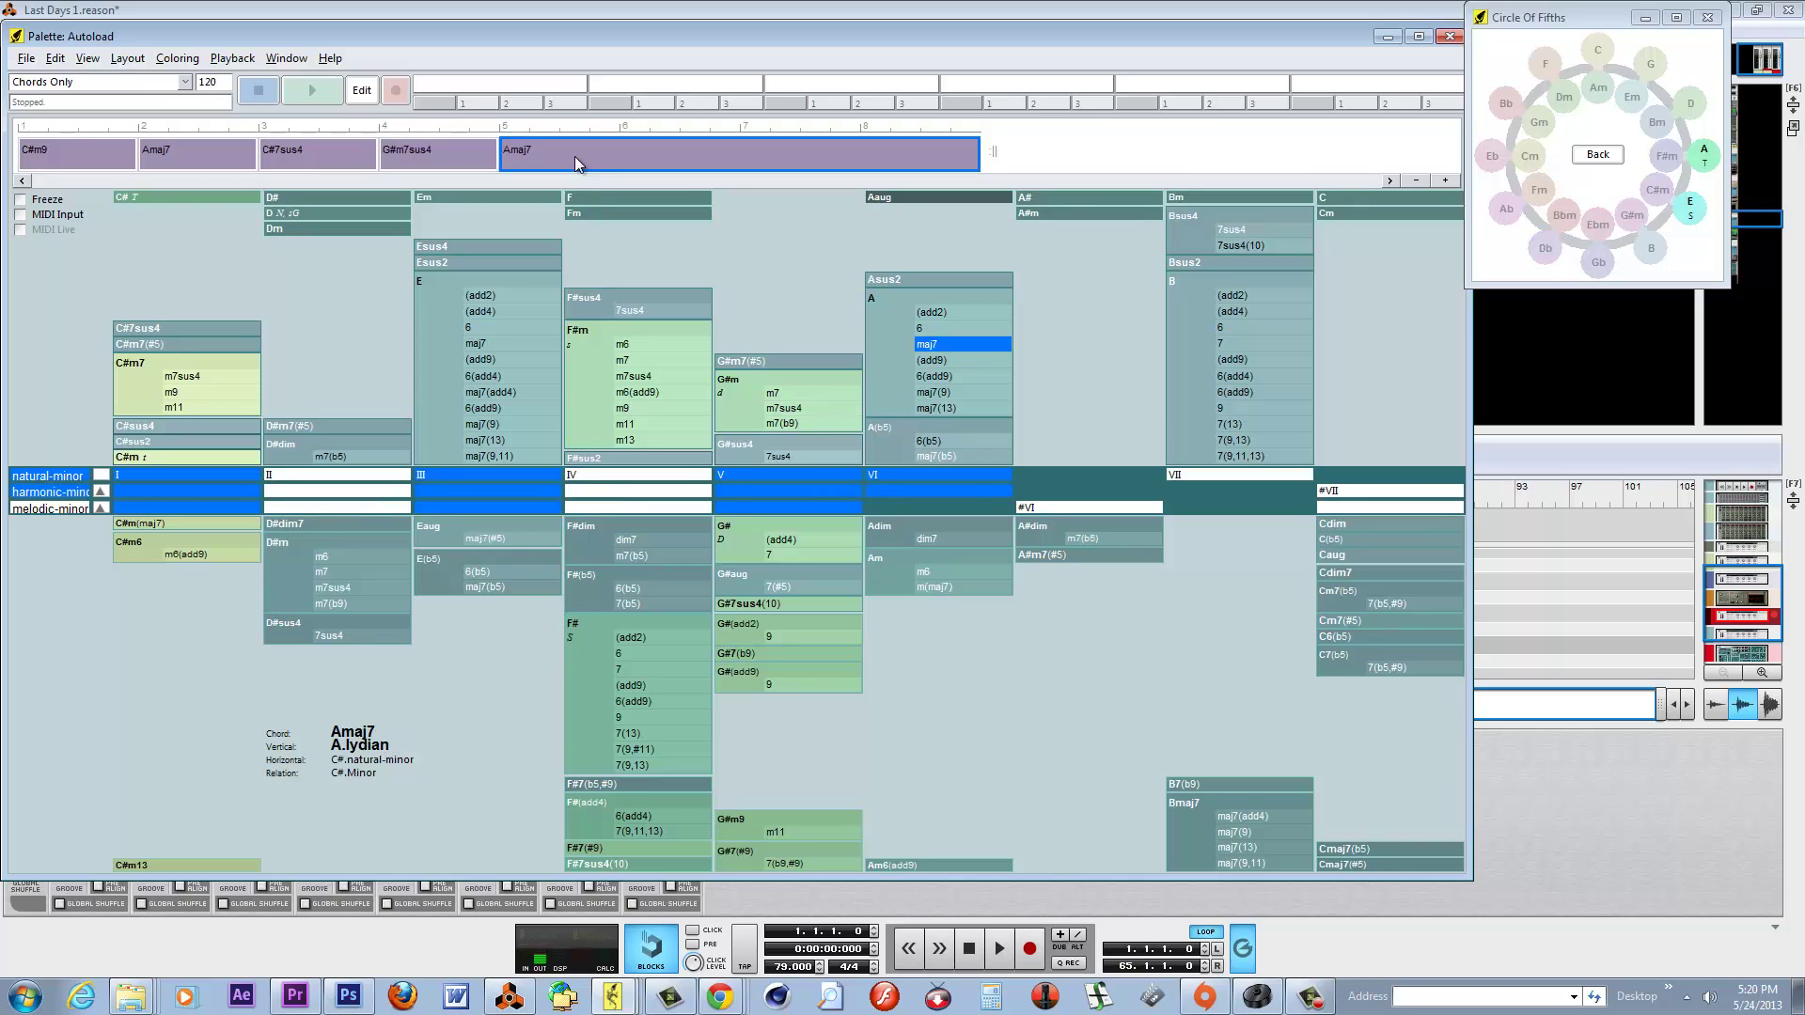
pyautogui.click(802, 457)
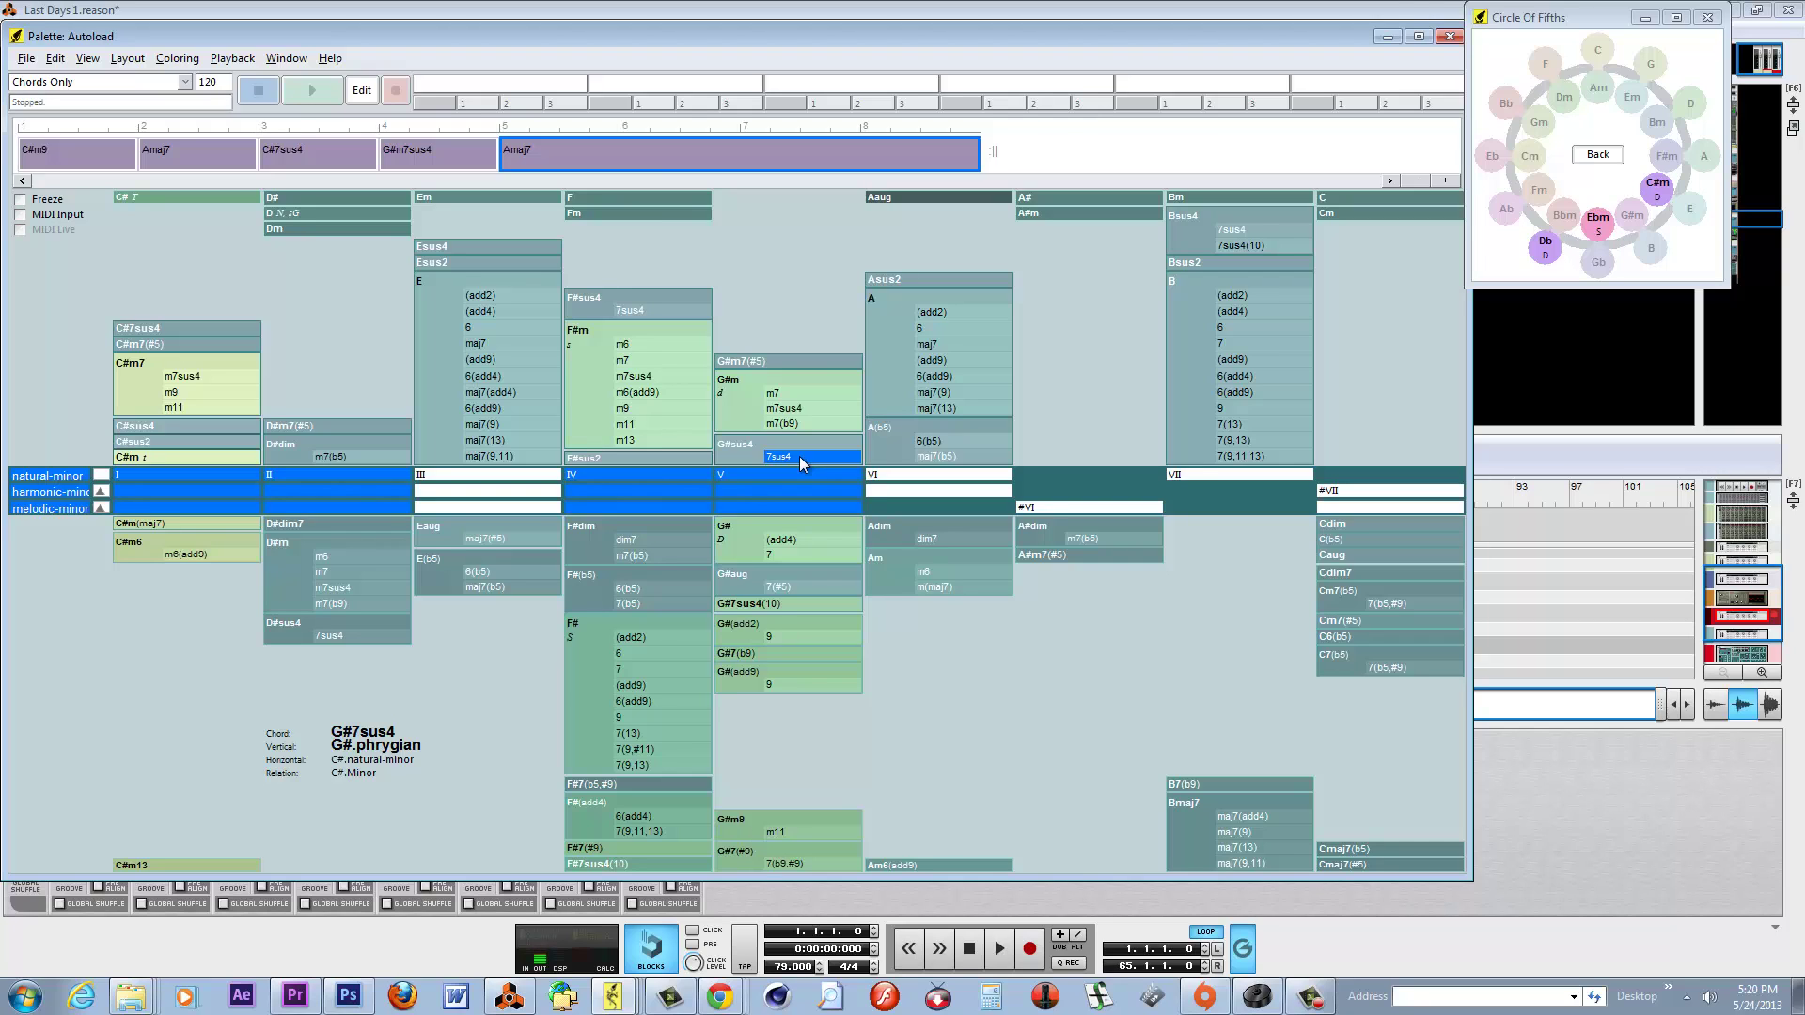
pyautogui.moveTo(799, 455); pyautogui.dragTo(658, 160)
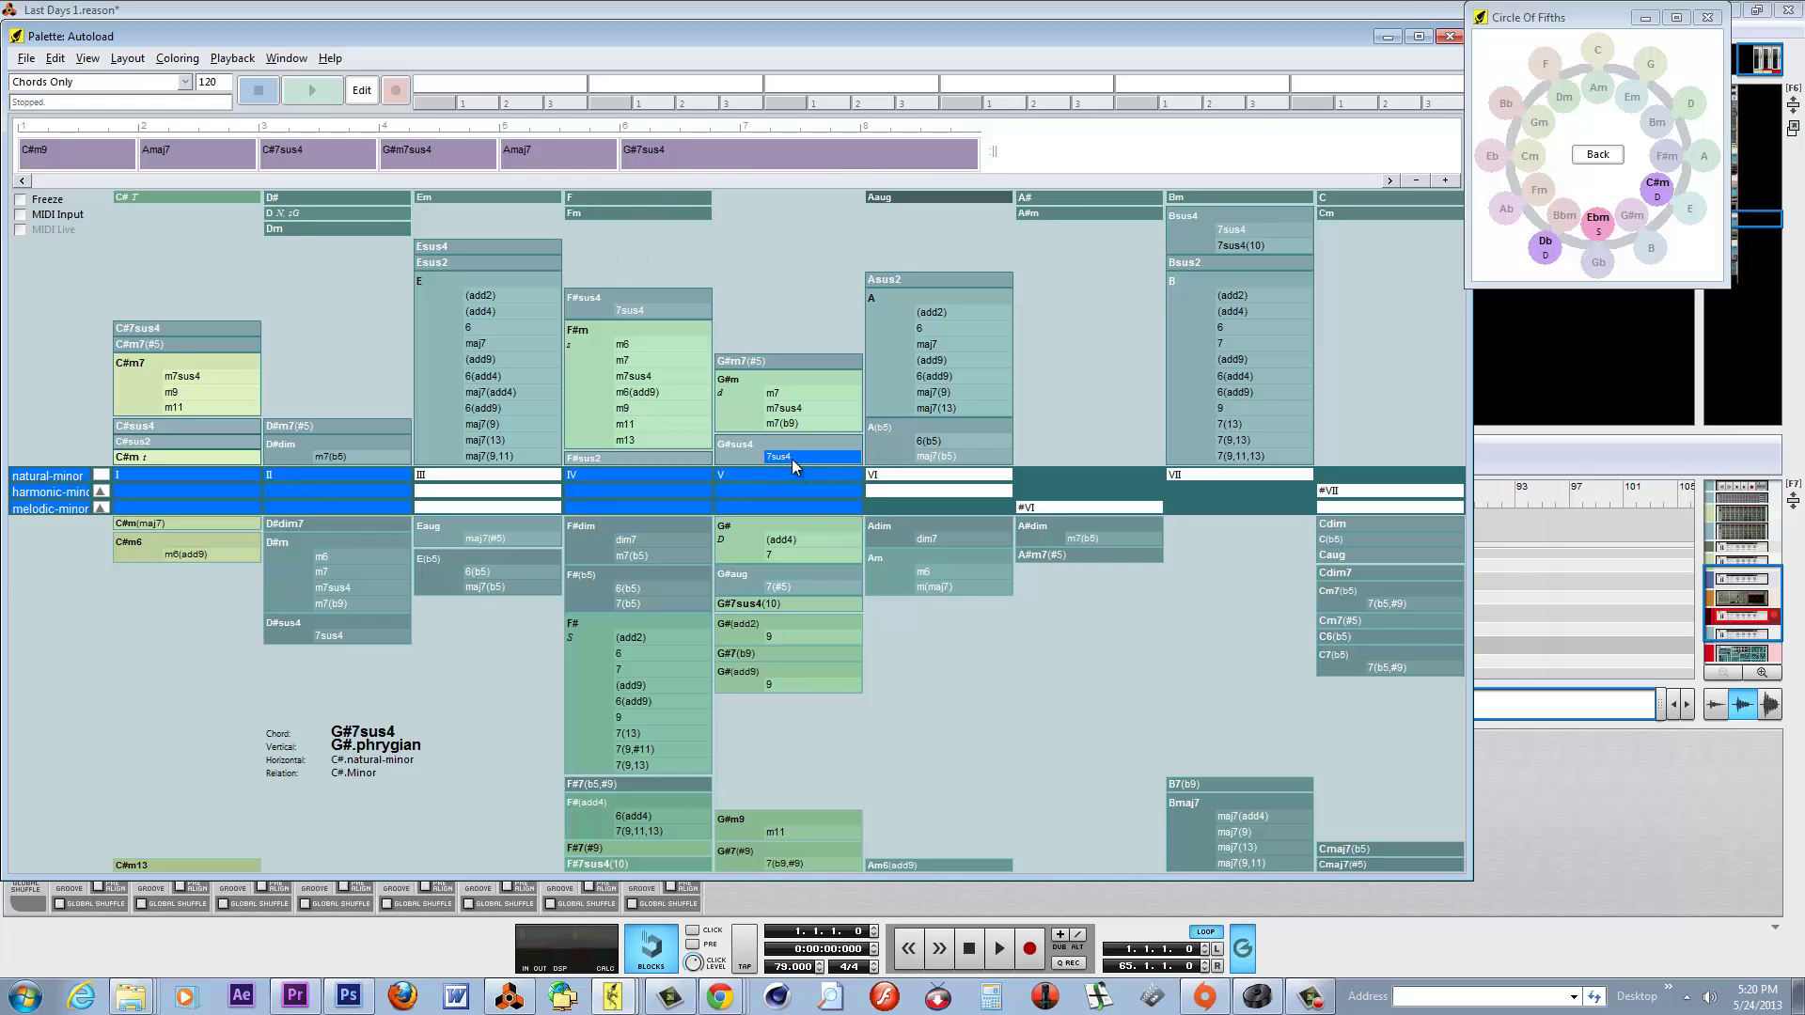
# Audition C7(b5,#9) and Caug in the palette, plus Dm9 and Ebm9 after re-keying it to D minor and Eb minor from the circle of fifths.
pyautogui.click(1397, 606)
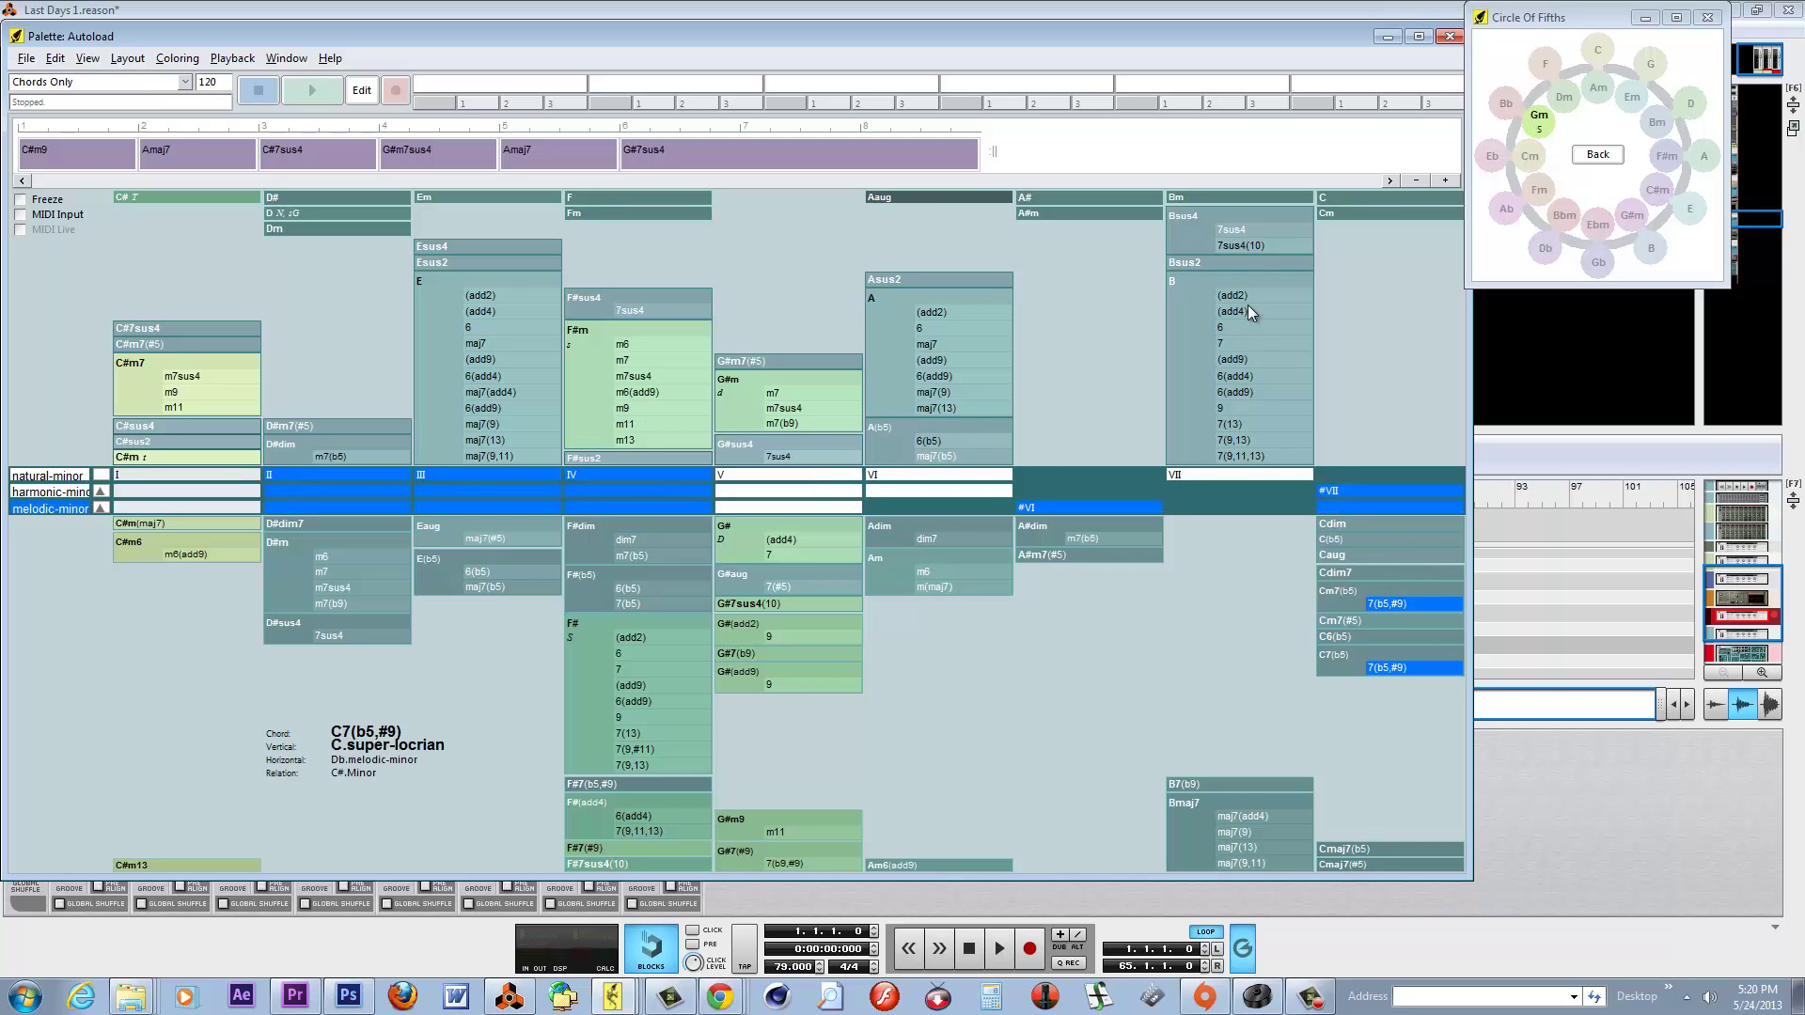
pyautogui.click(1362, 555)
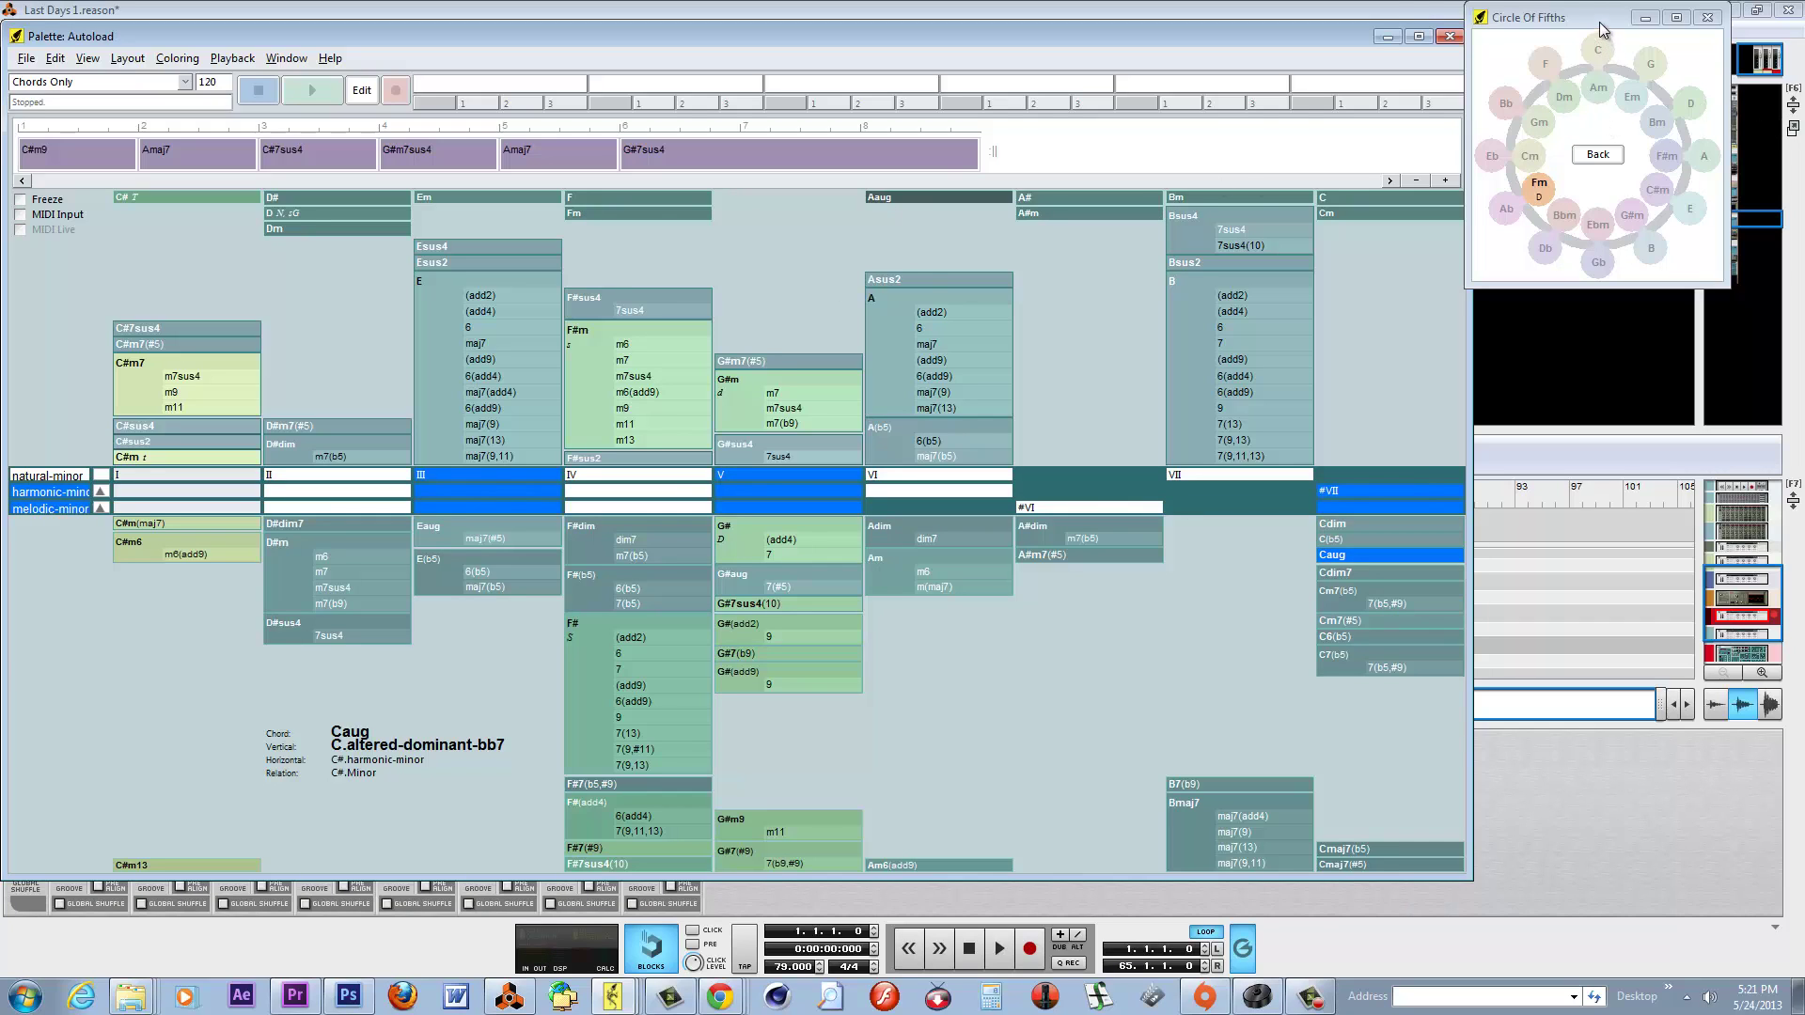
pyautogui.moveTo(1602, 28); pyautogui.dragTo(1125, 79)
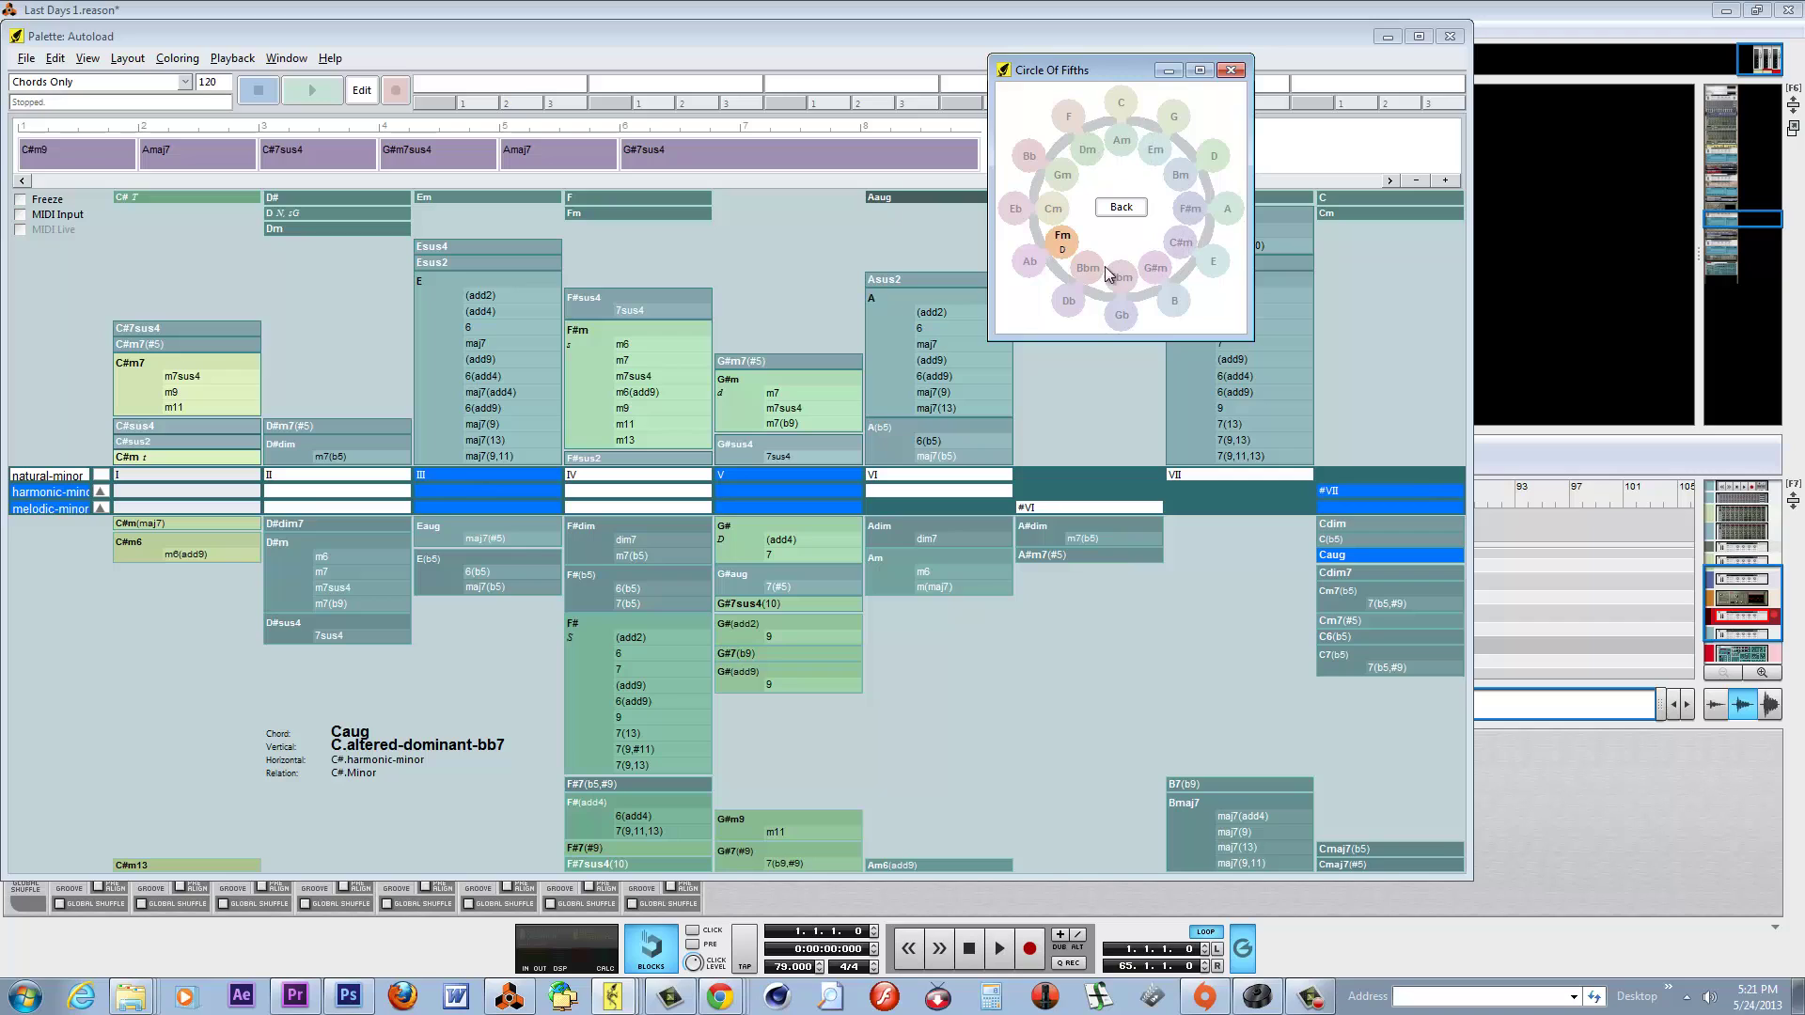
pyautogui.click(1089, 156)
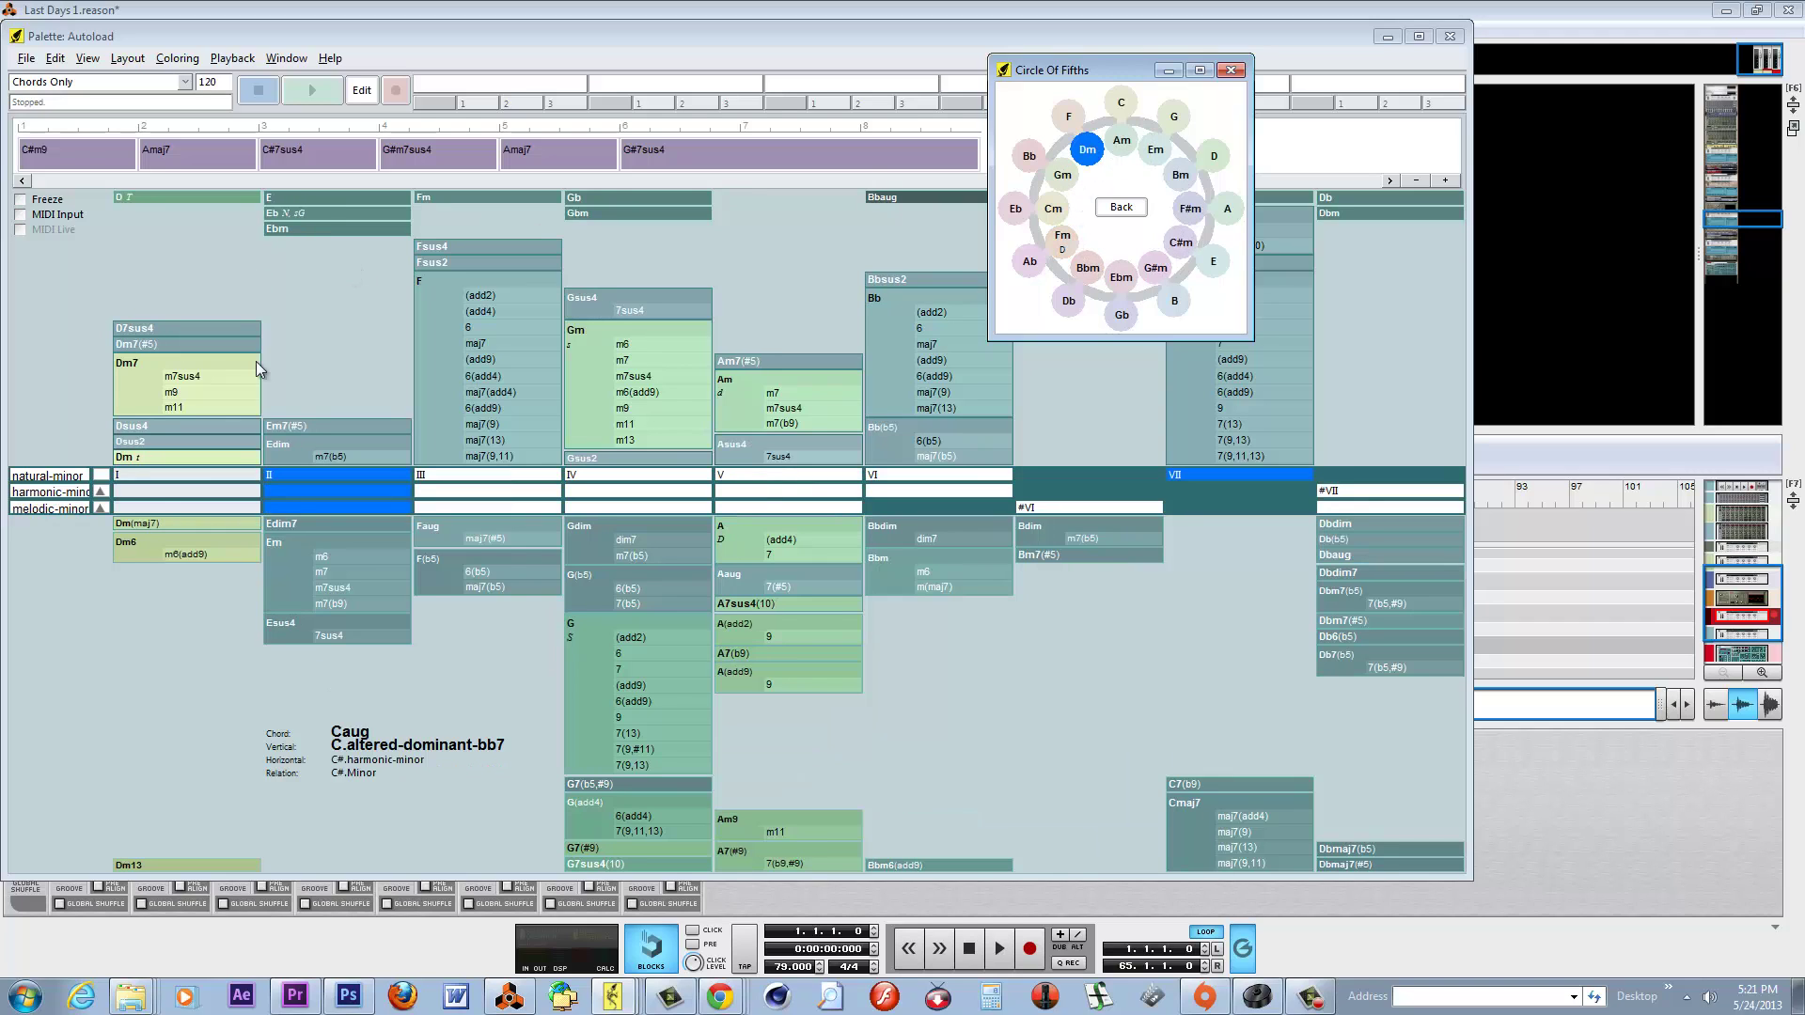
pyautogui.click(218, 393)
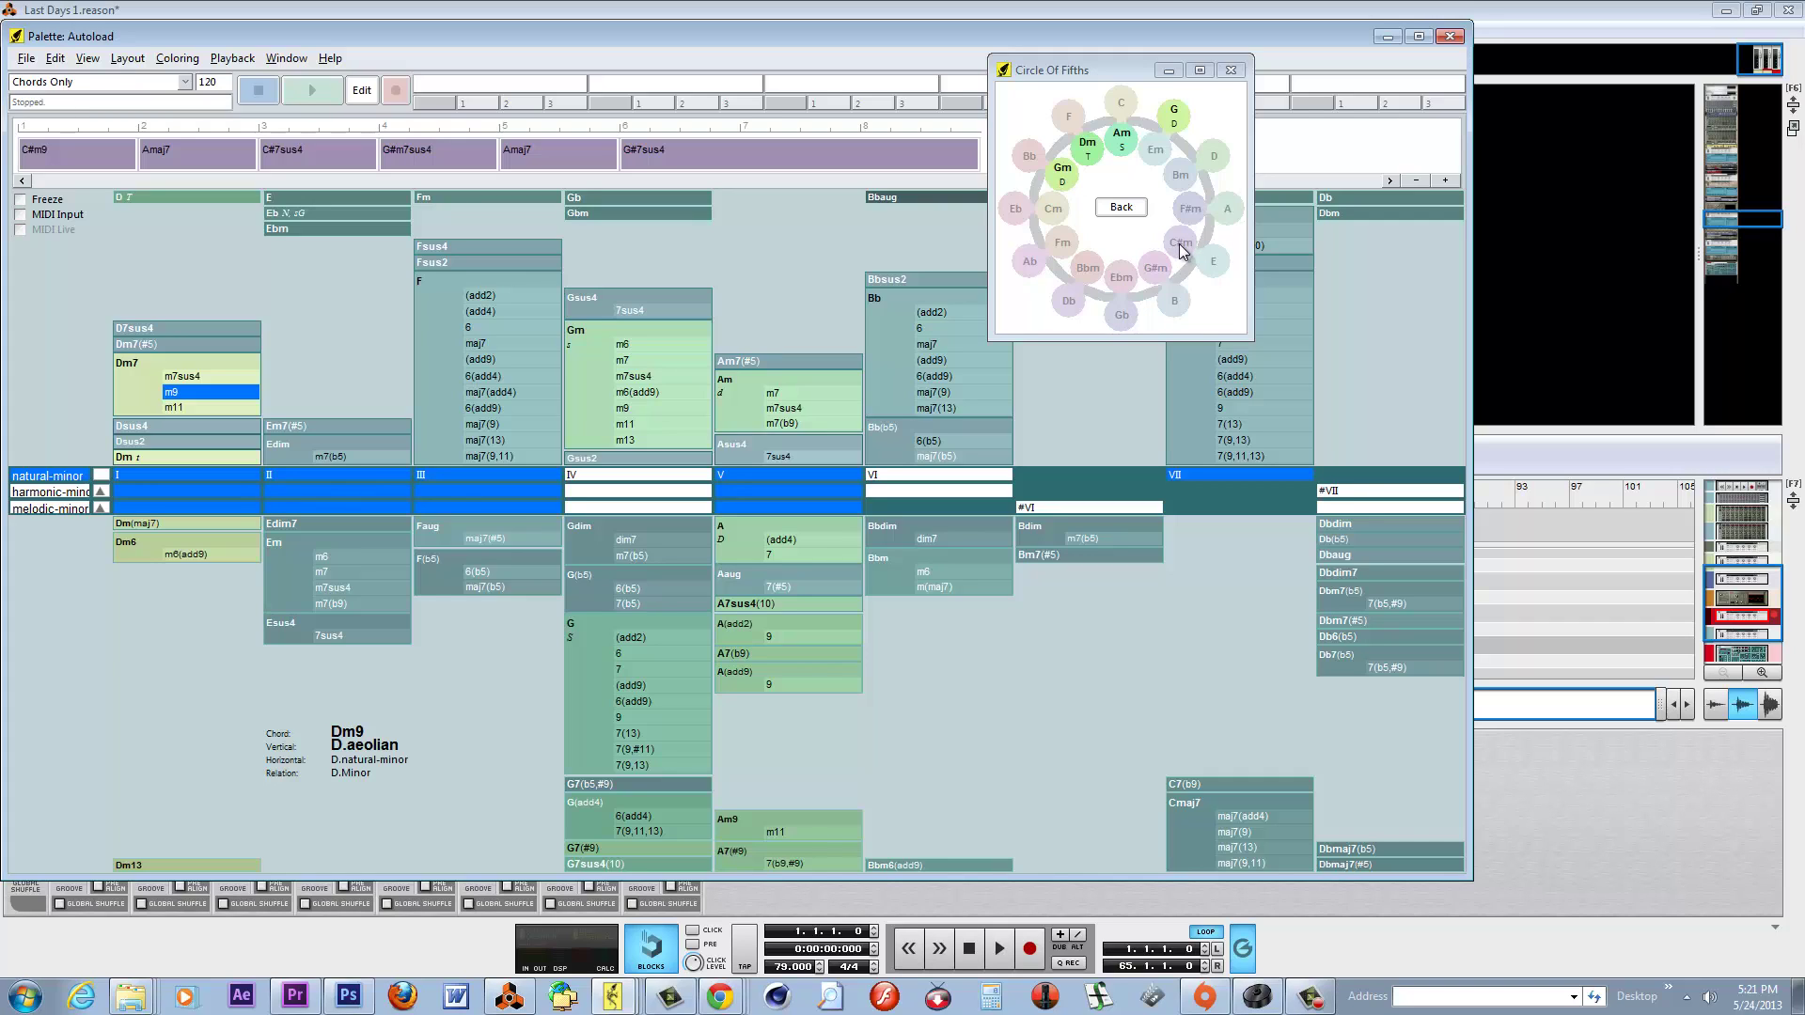
pyautogui.click(1126, 279)
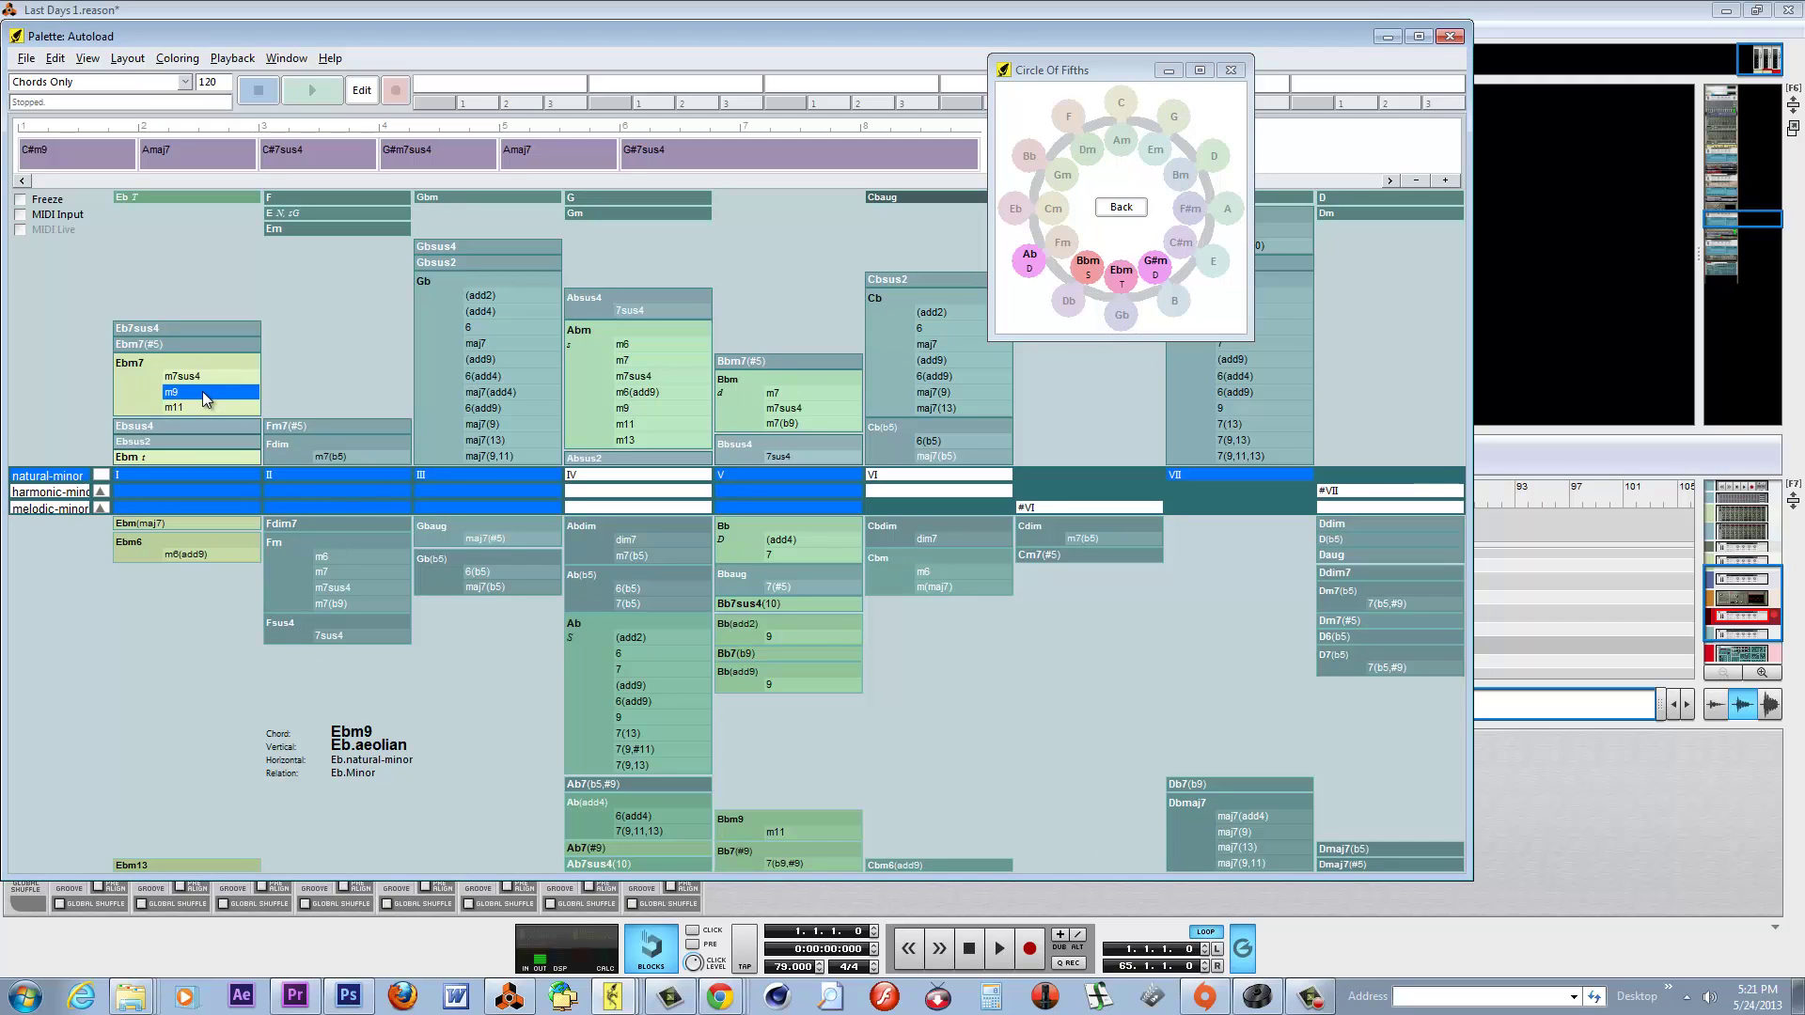
# Replay the six-chord progression on the timeline from C#m9 through G#7sus4.
pyautogui.click(69, 160)
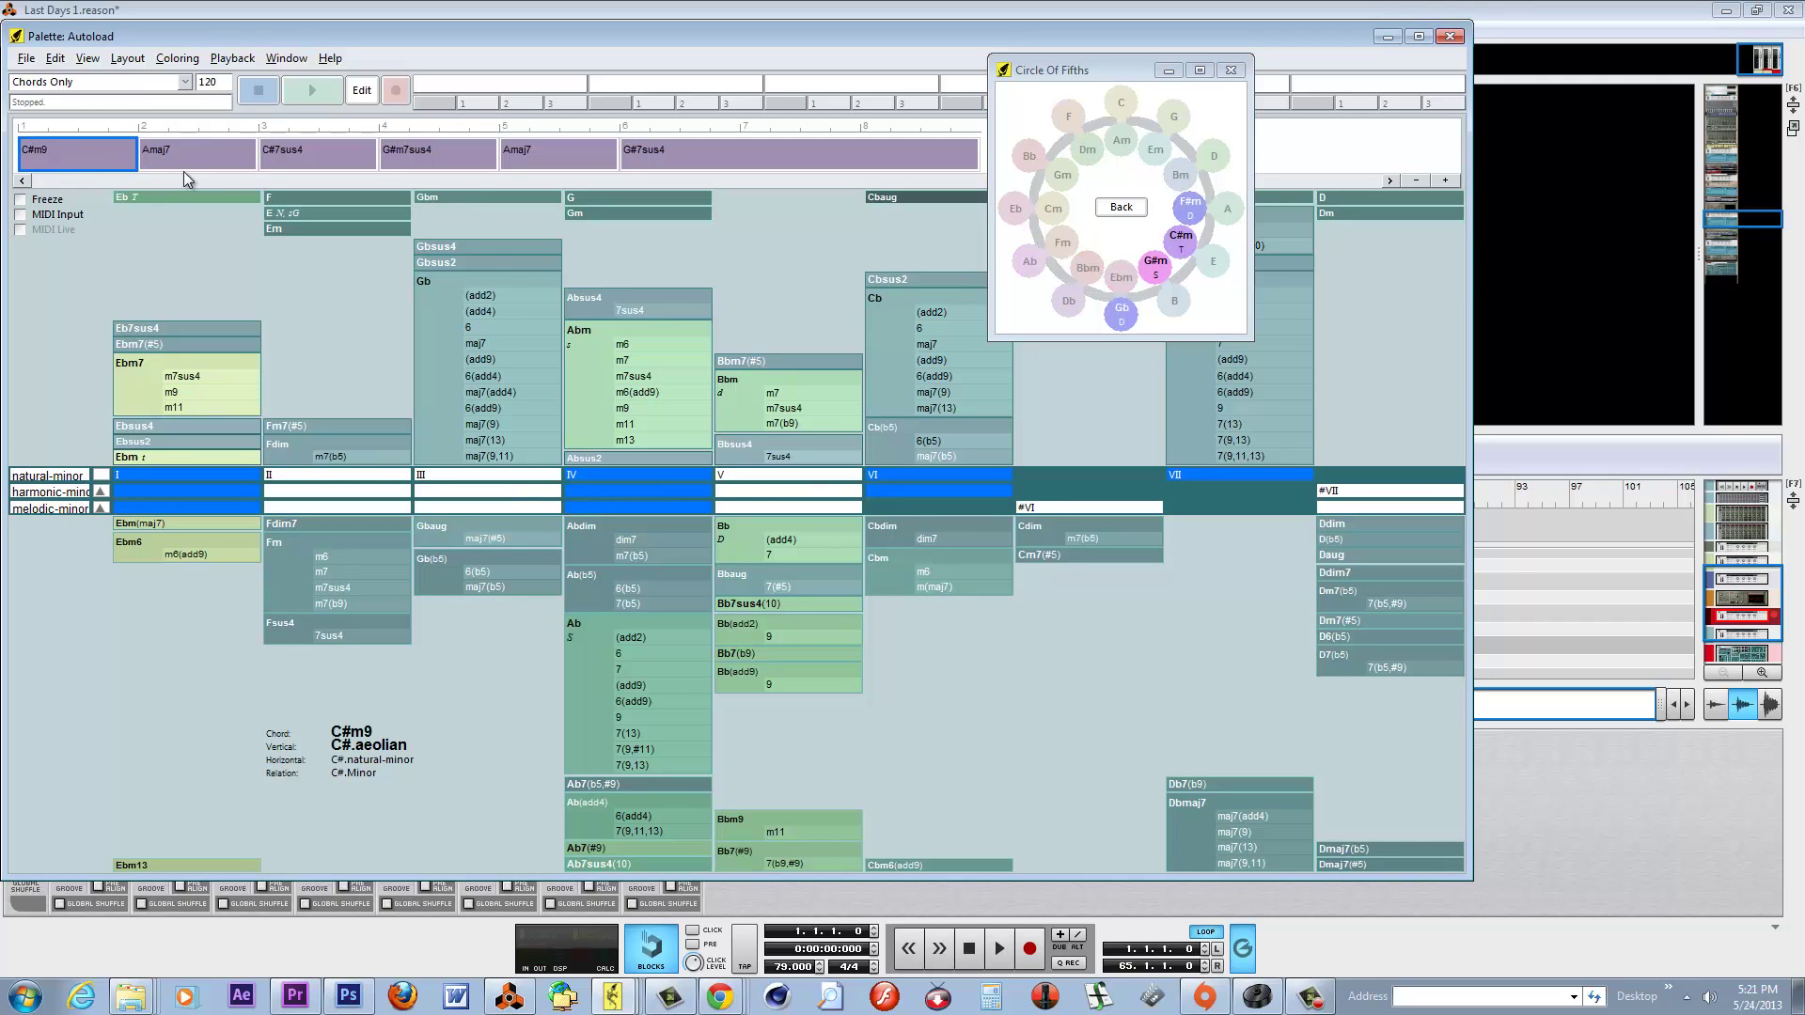
pyautogui.click(194, 148)
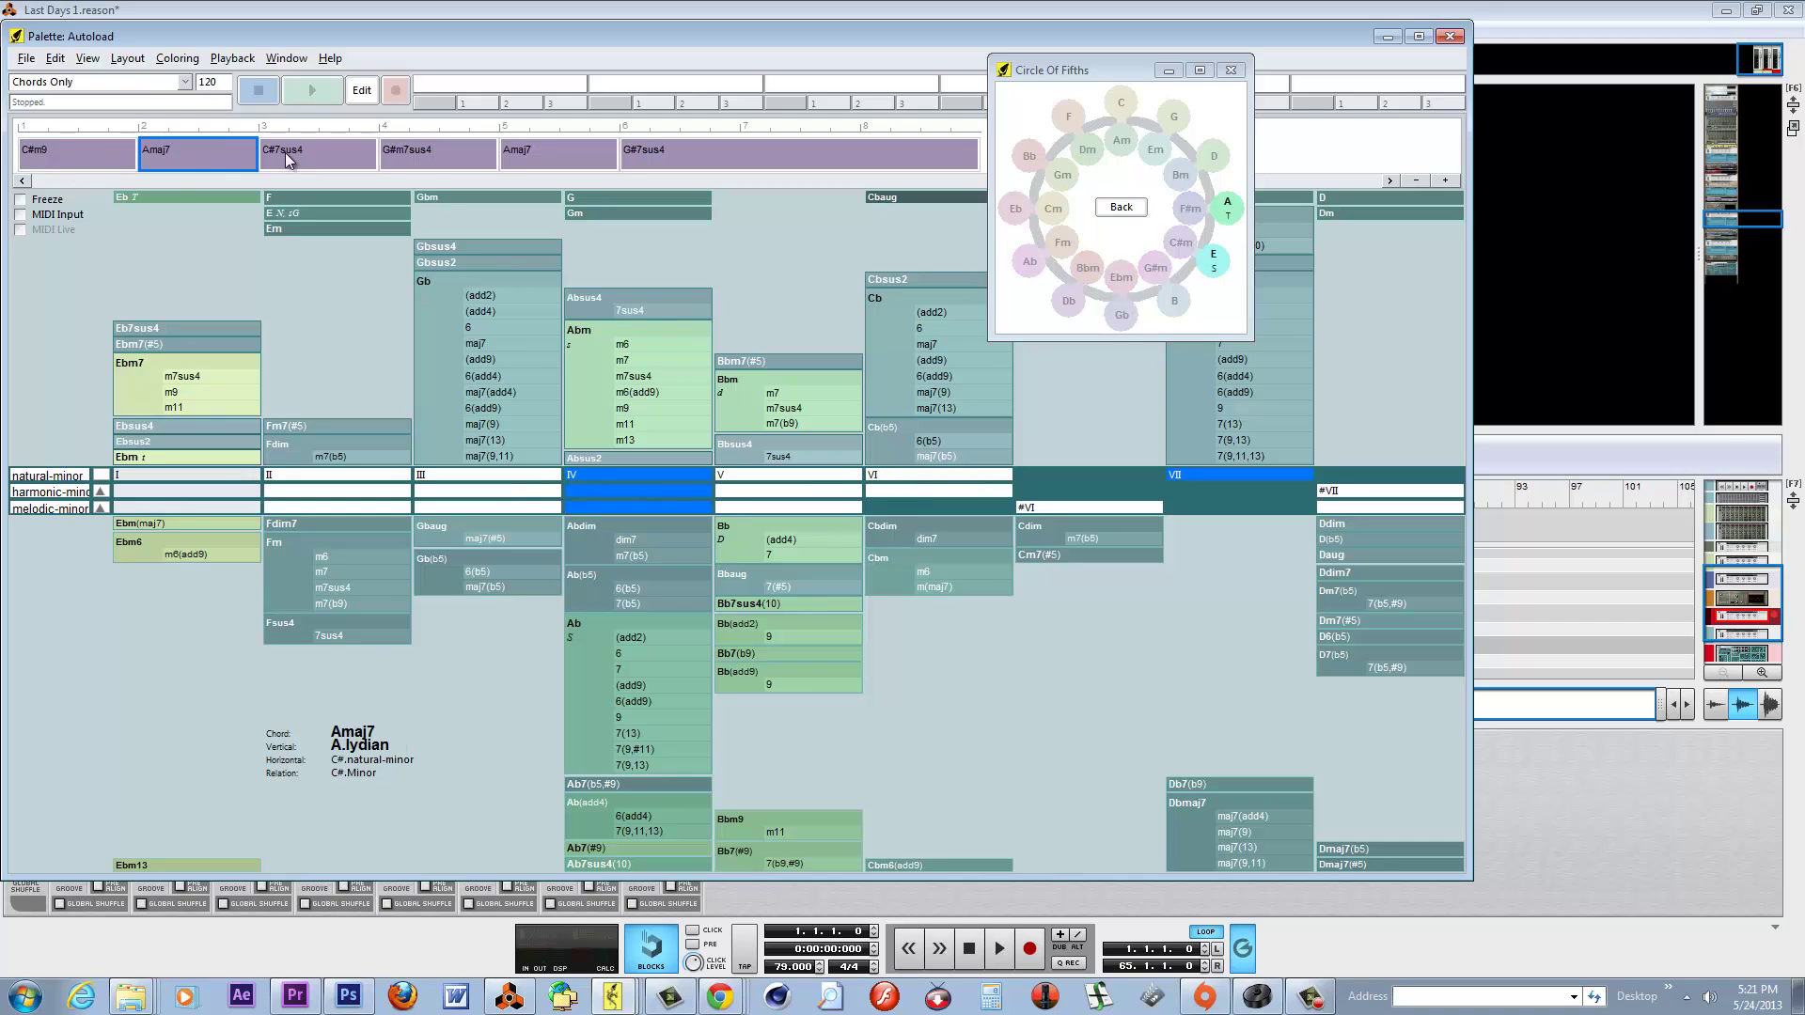
pyautogui.click(284, 153)
pyautogui.click(427, 148)
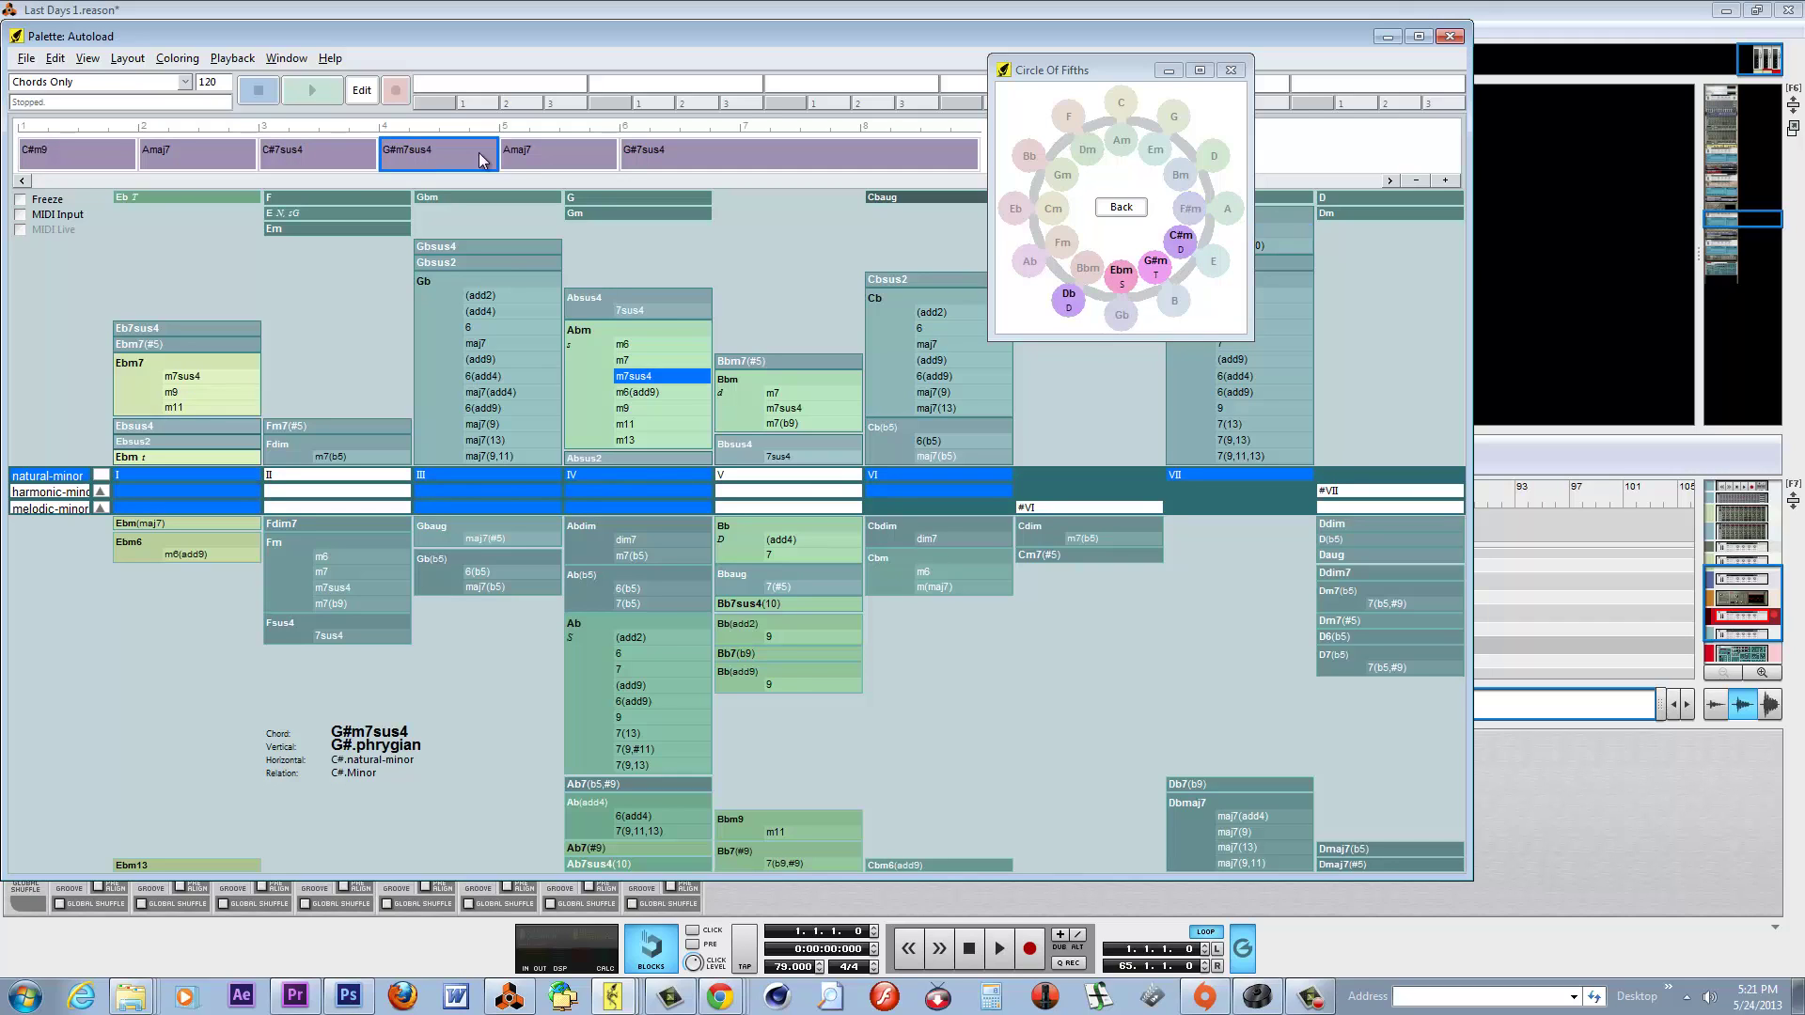
pyautogui.click(521, 155)
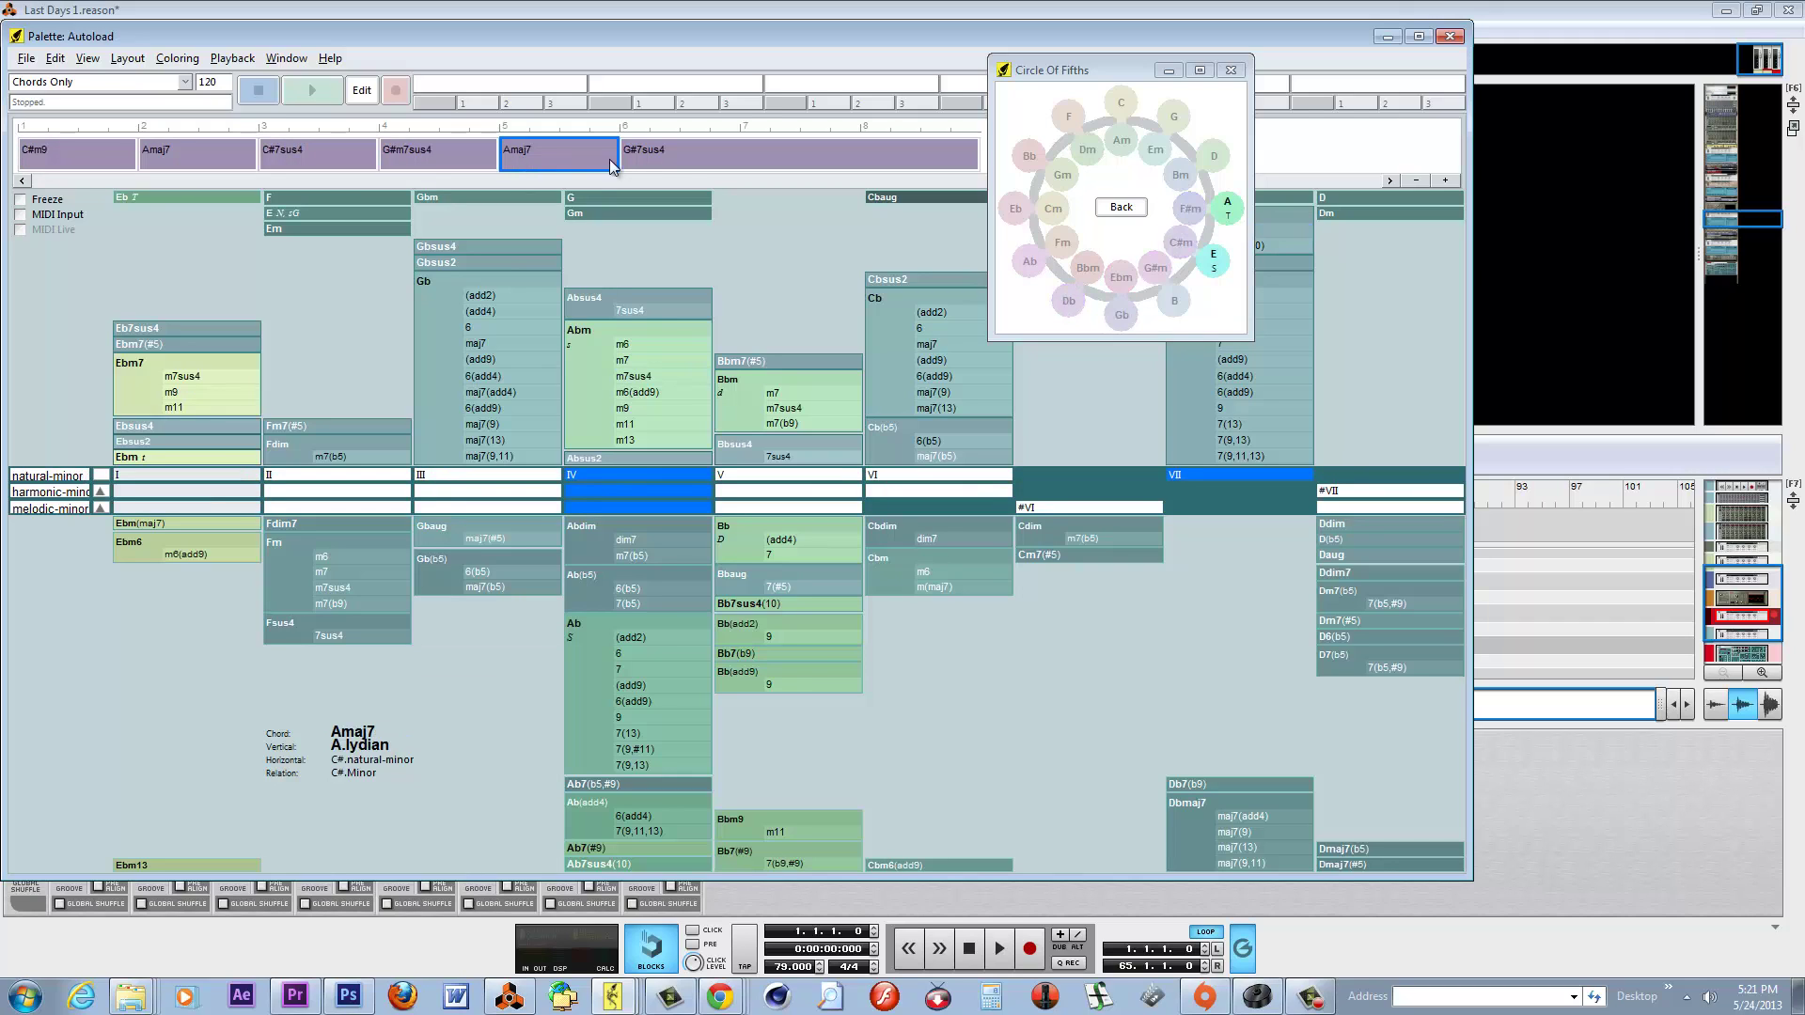
pyautogui.click(705, 156)
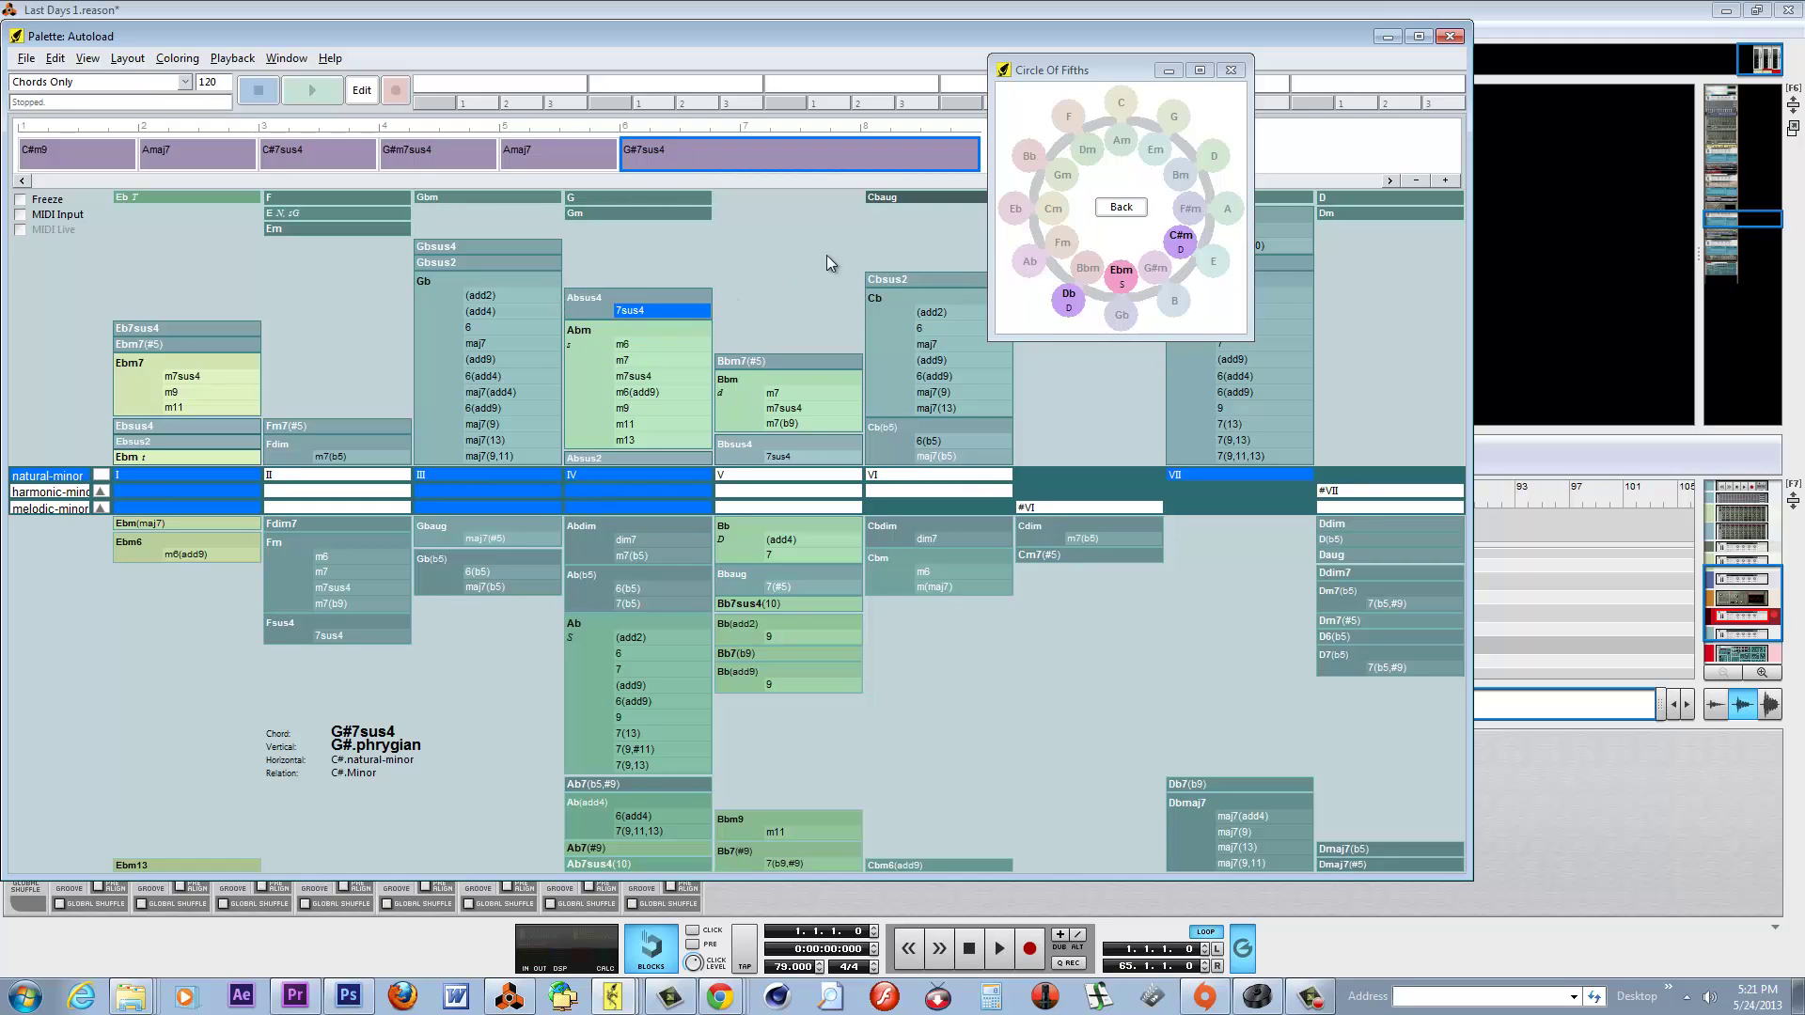
# Re-key the palette to D major, audition Dmaj7(9), and add it to the timeline from bar 7.
pyautogui.click(1210, 156)
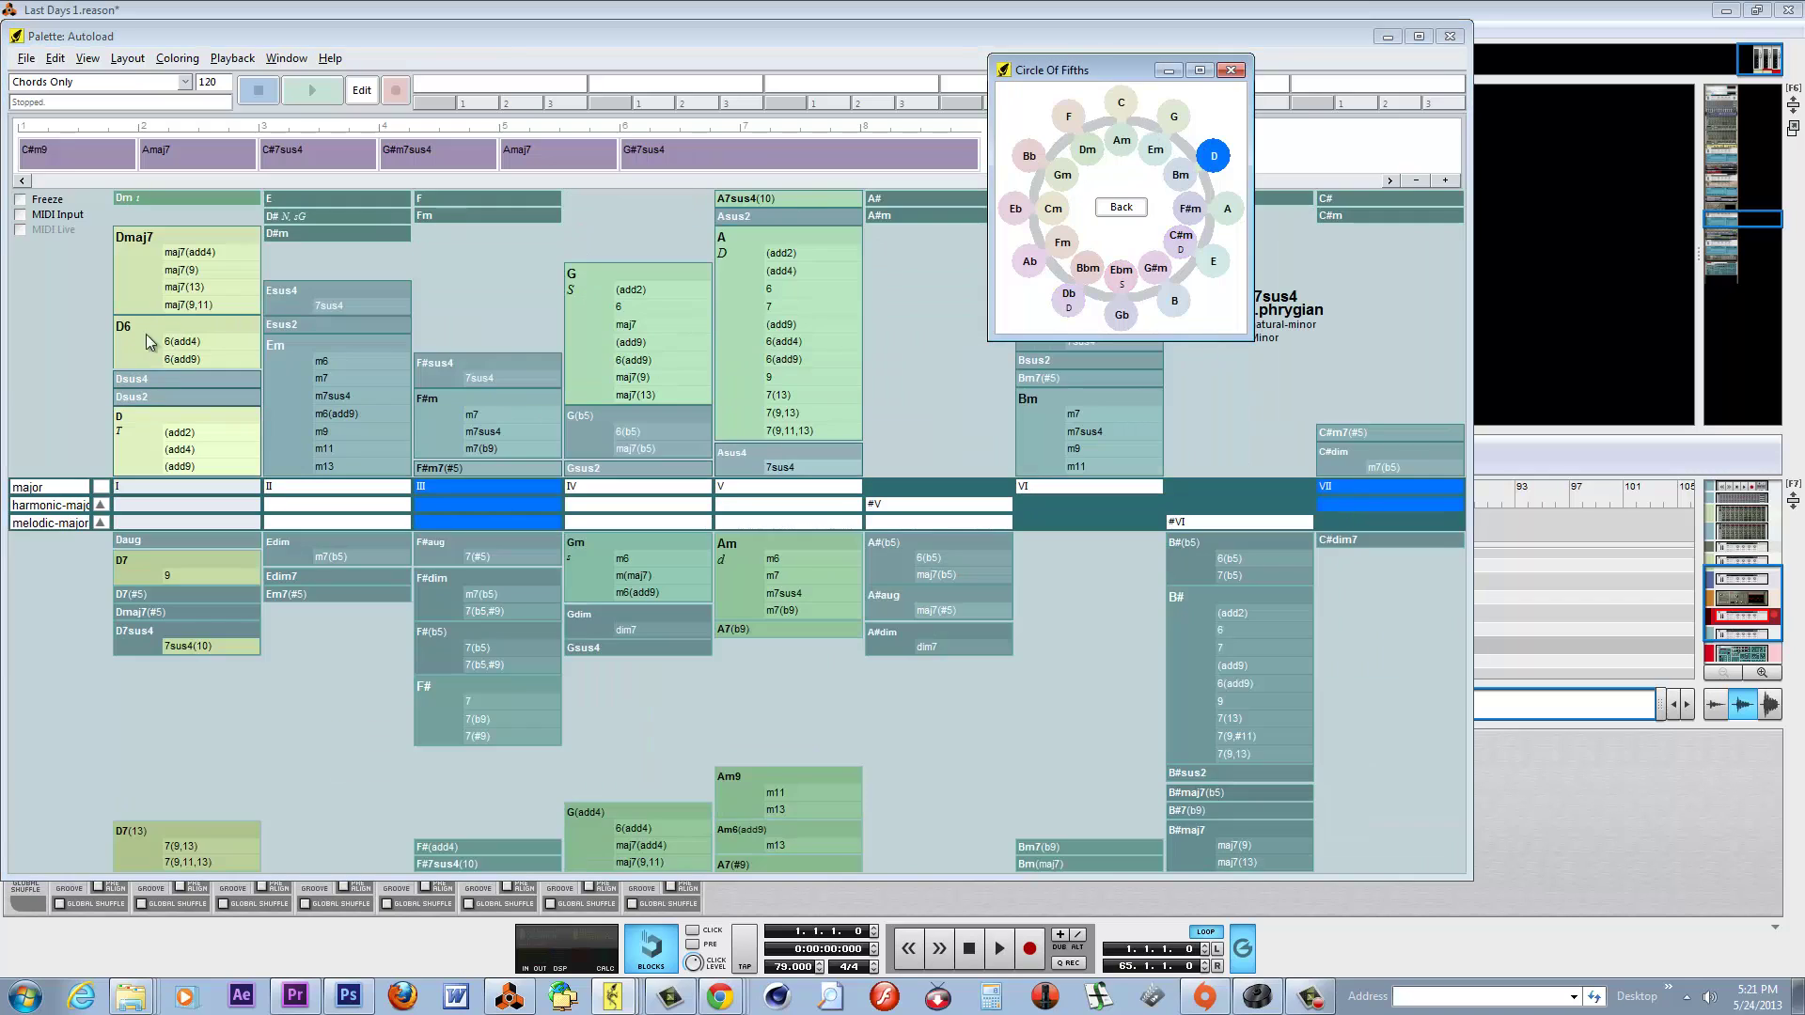
pyautogui.click(182, 271)
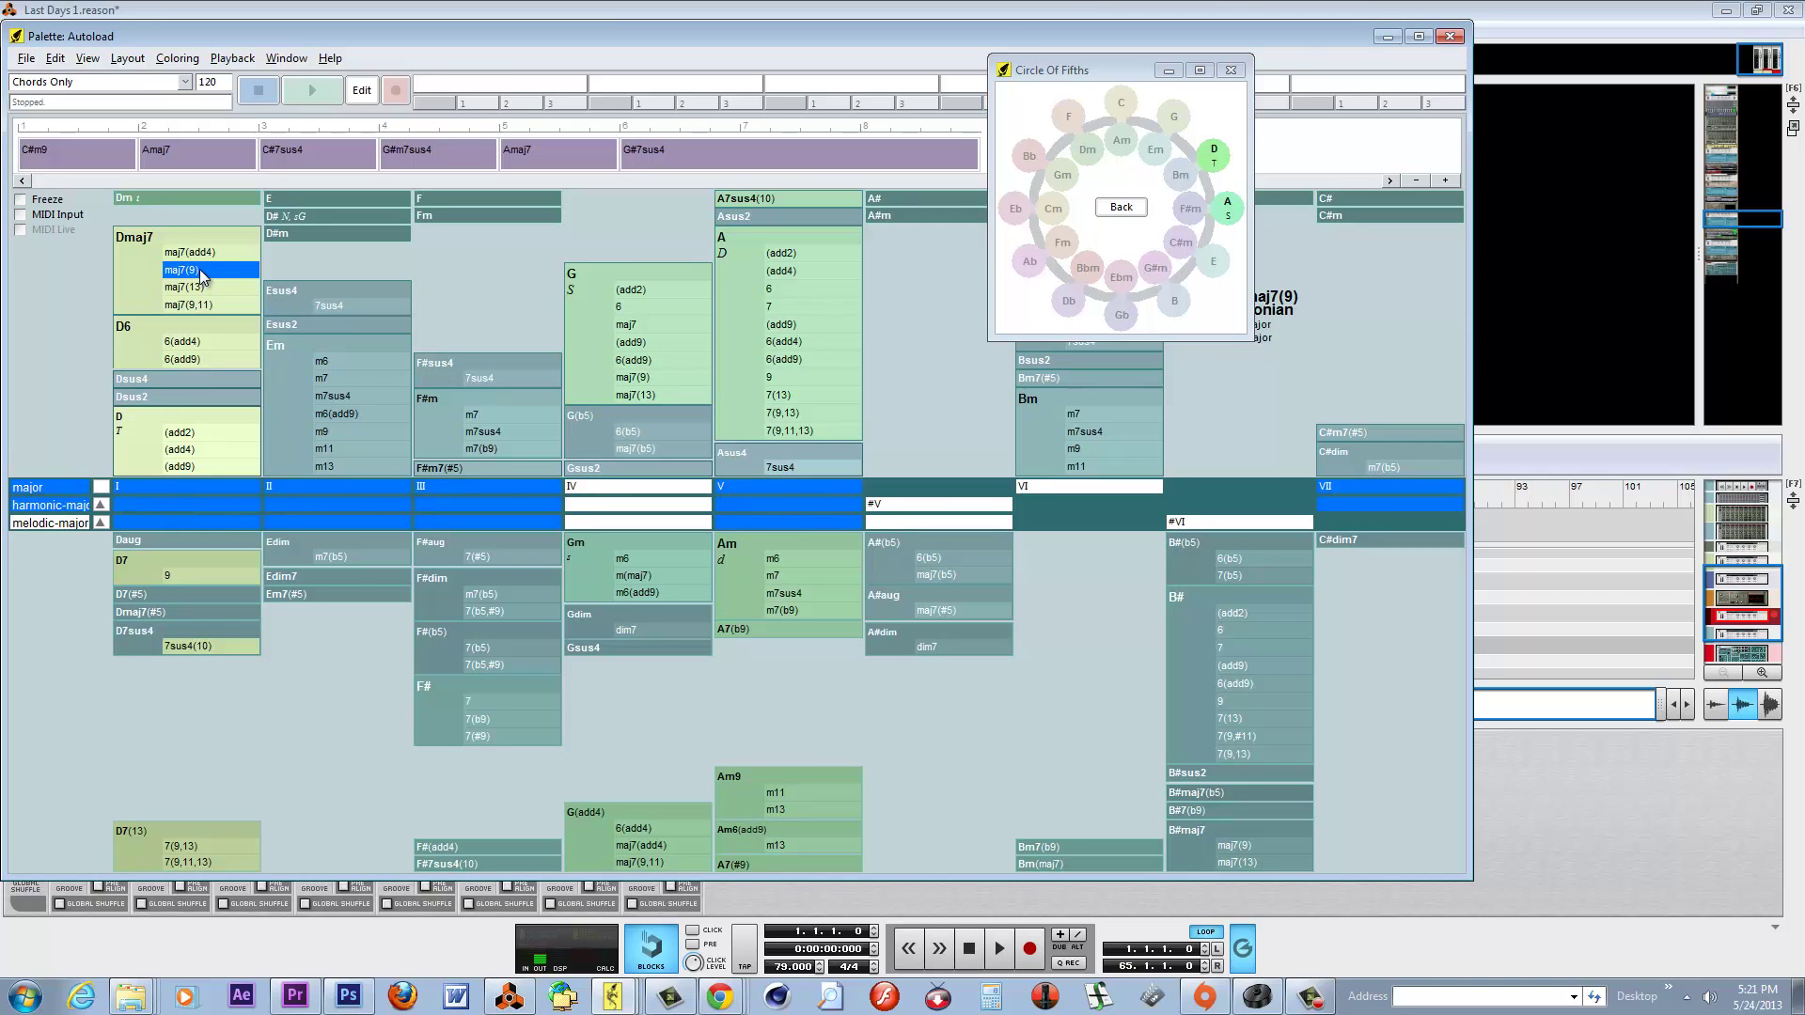
pyautogui.moveTo(1101, 73); pyautogui.dragTo(1606, 378)
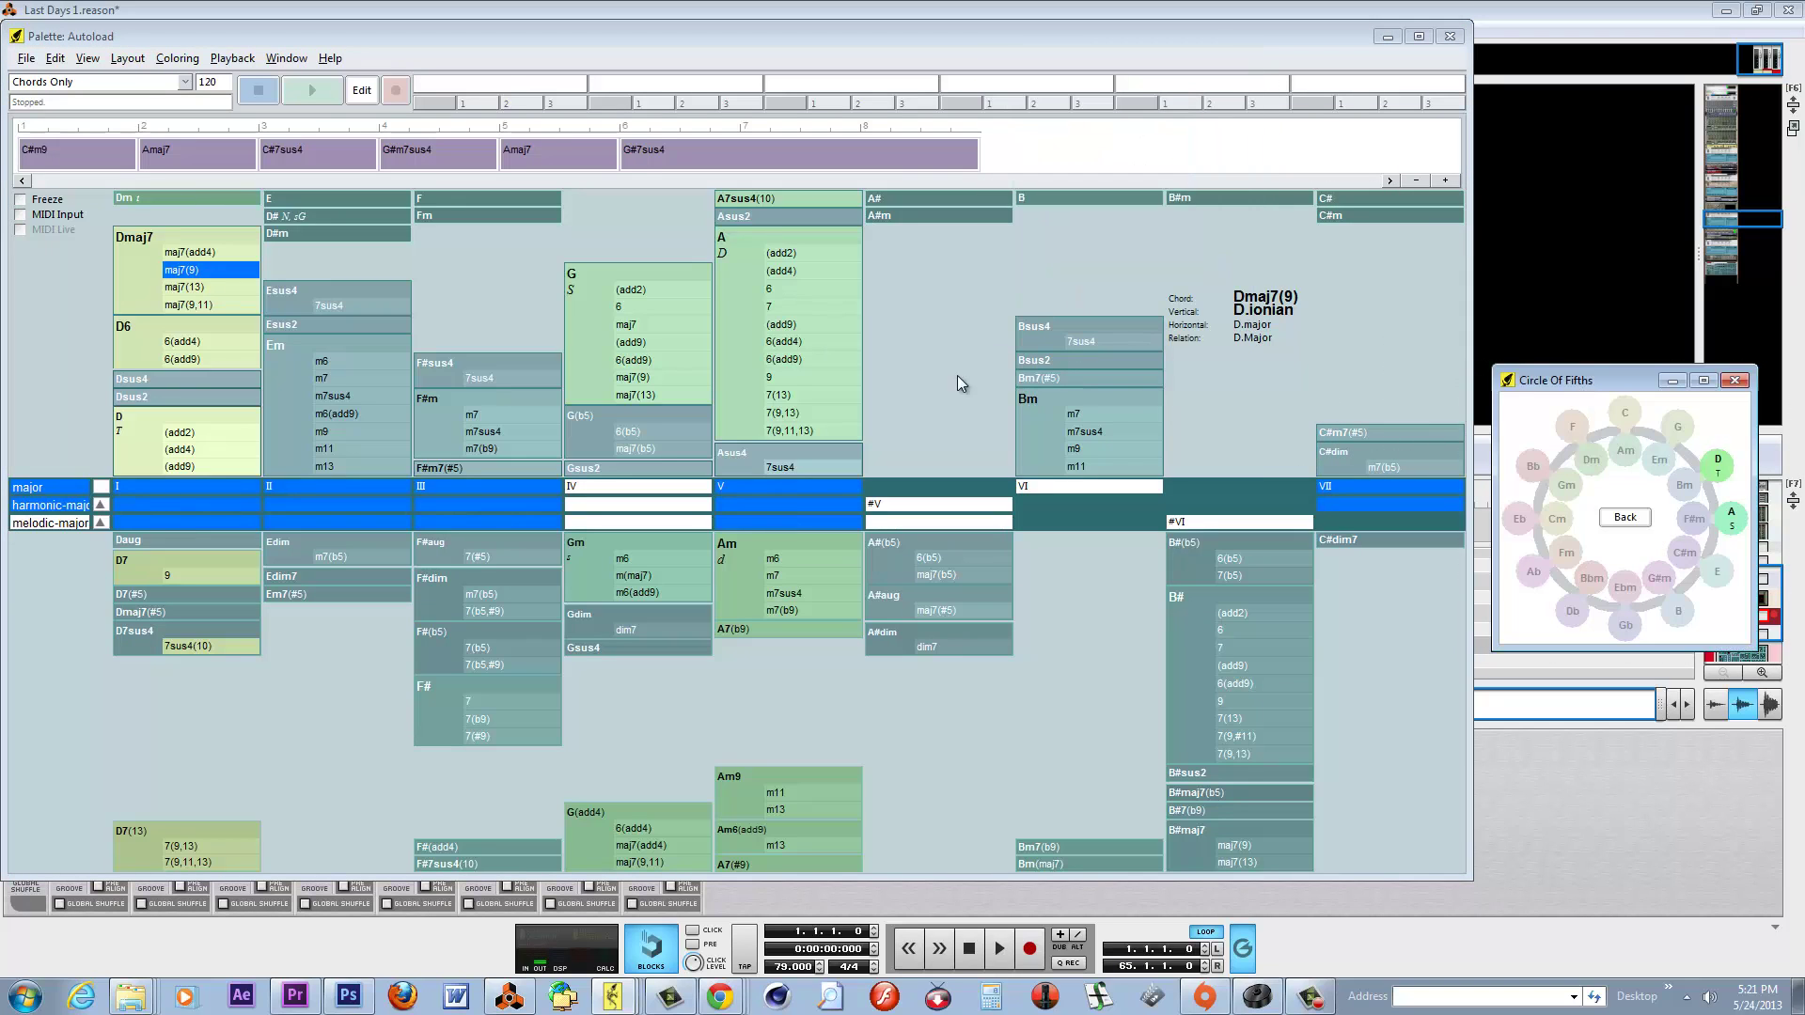
pyautogui.click(191, 271)
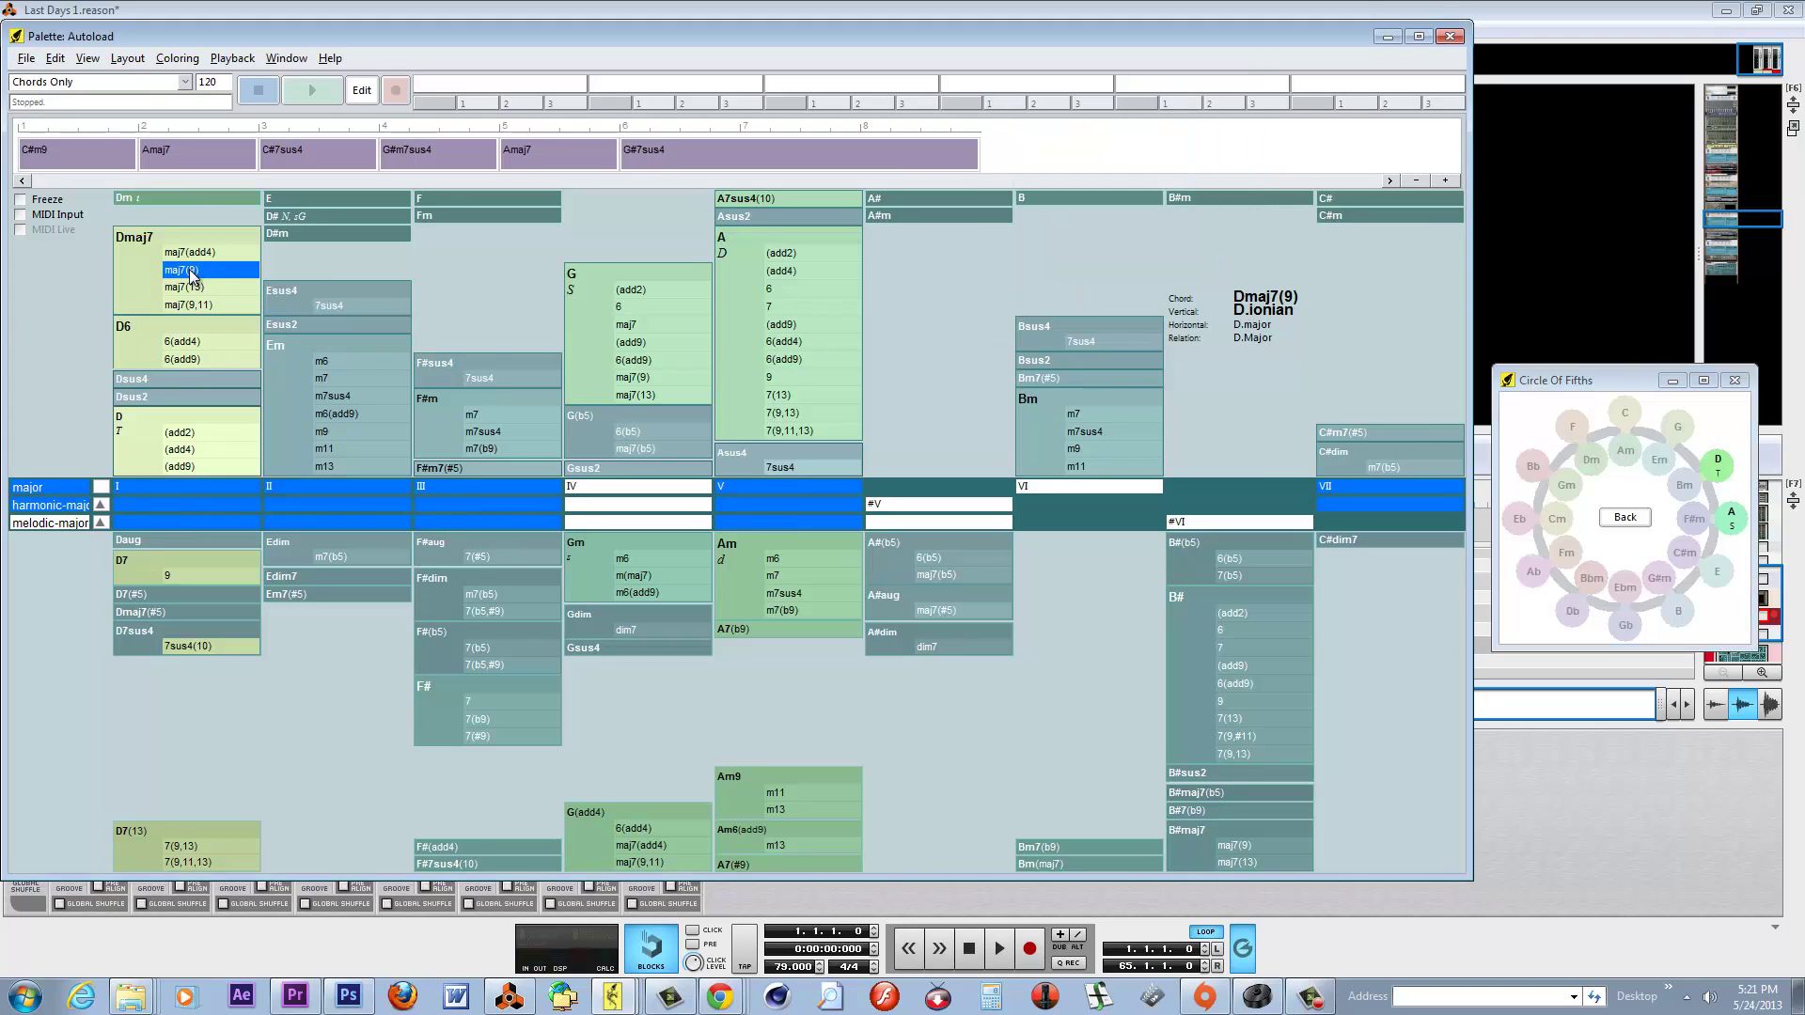
pyautogui.click(184, 543)
pyautogui.moveTo(191, 272); pyautogui.dragTo(789, 162)
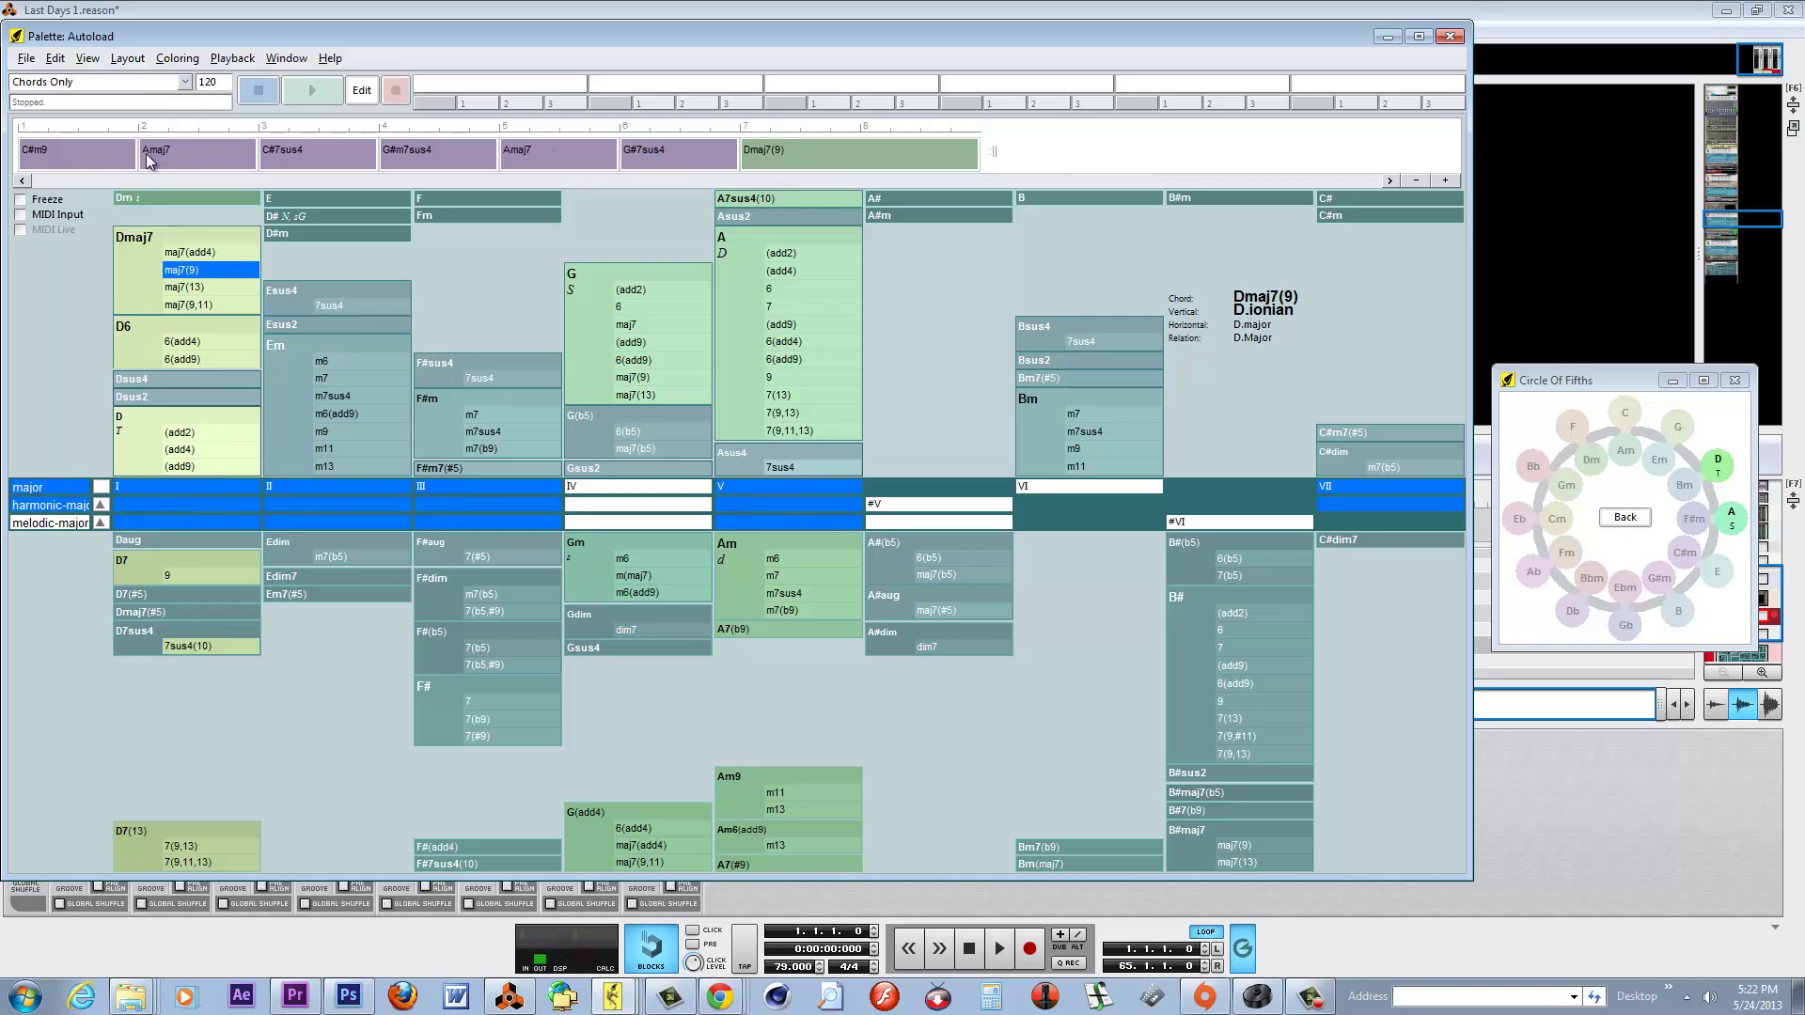
# Replay all seven timeline chords in order, from C#m9 through Dmaj7(9).
pyautogui.click(115, 158)
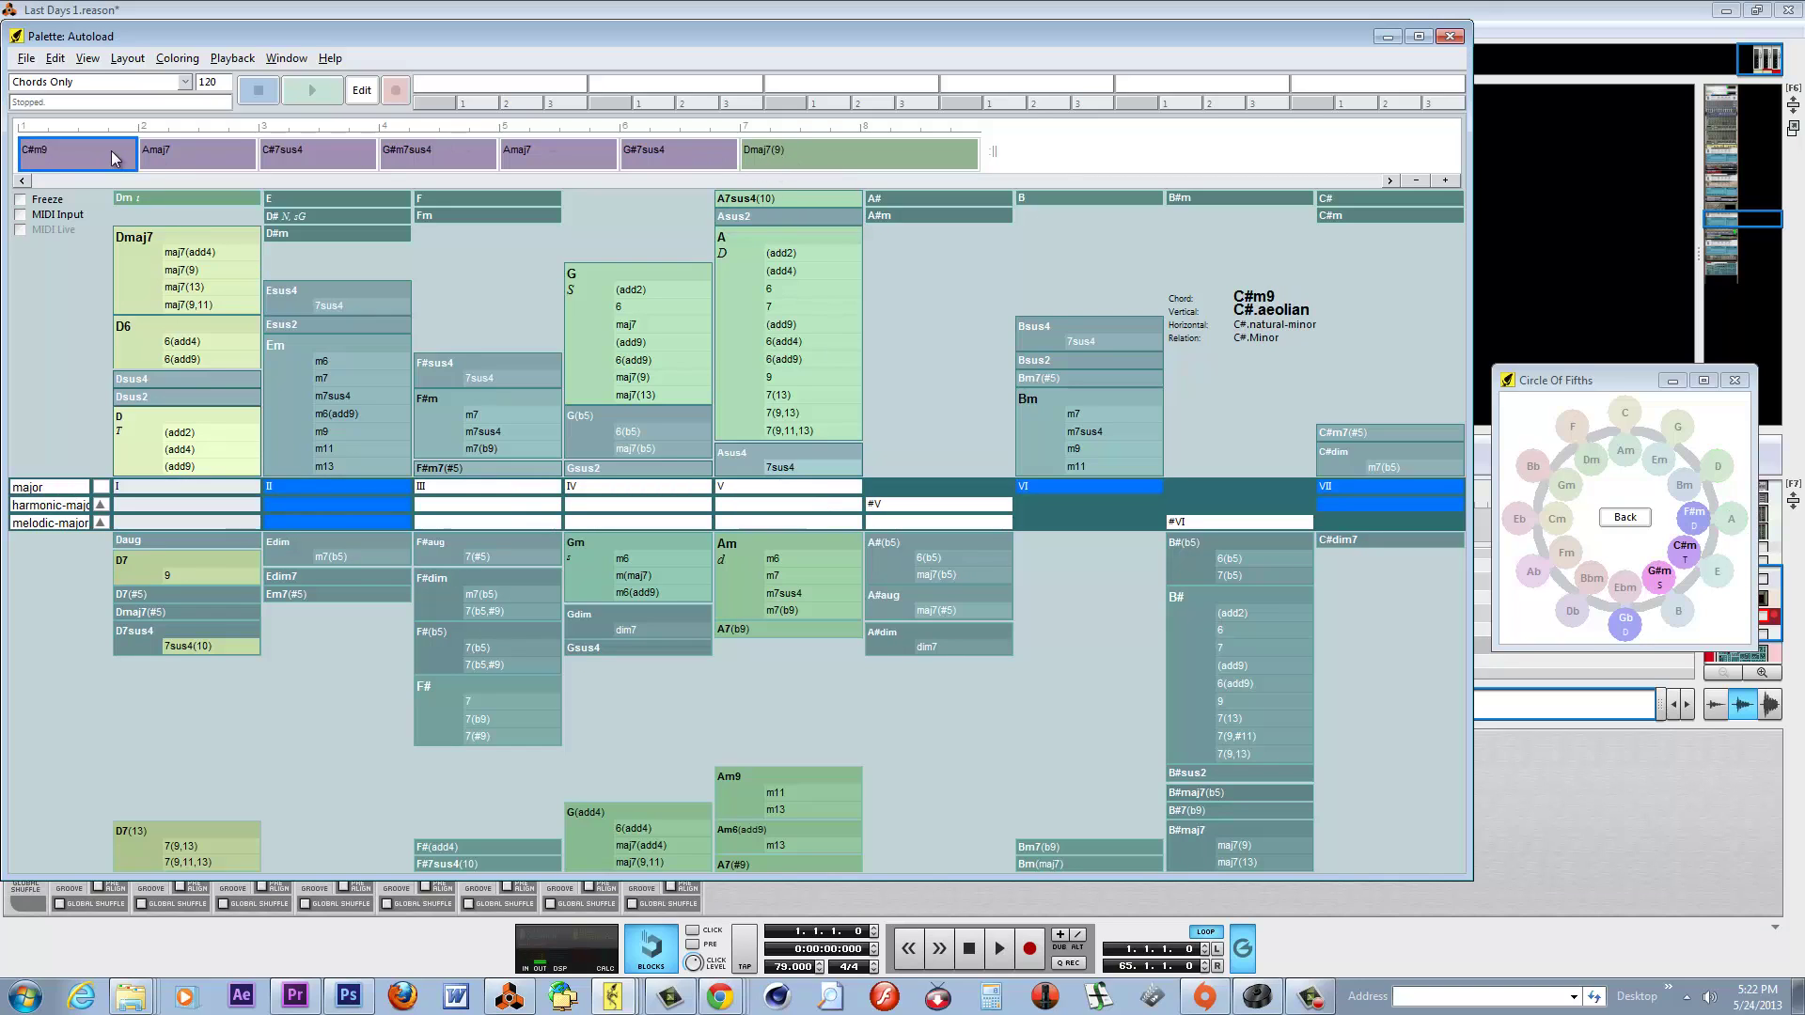
pyautogui.click(204, 150)
pyautogui.click(308, 150)
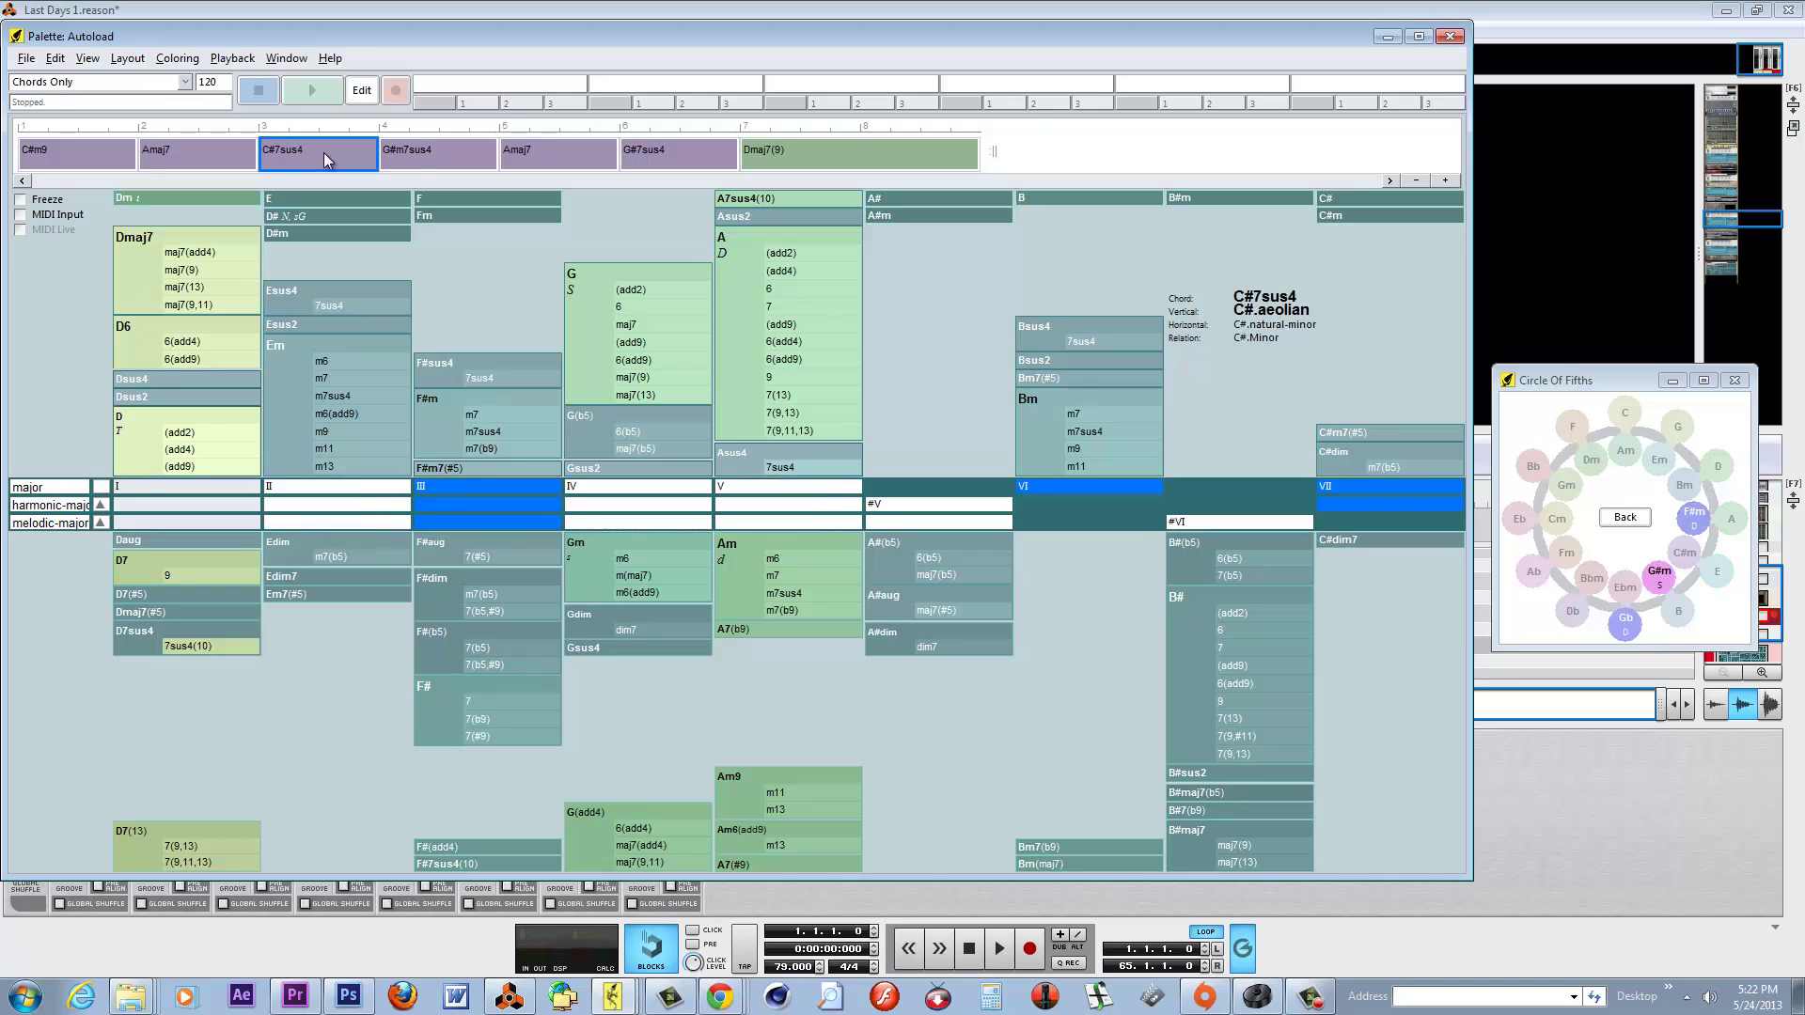
pyautogui.click(419, 156)
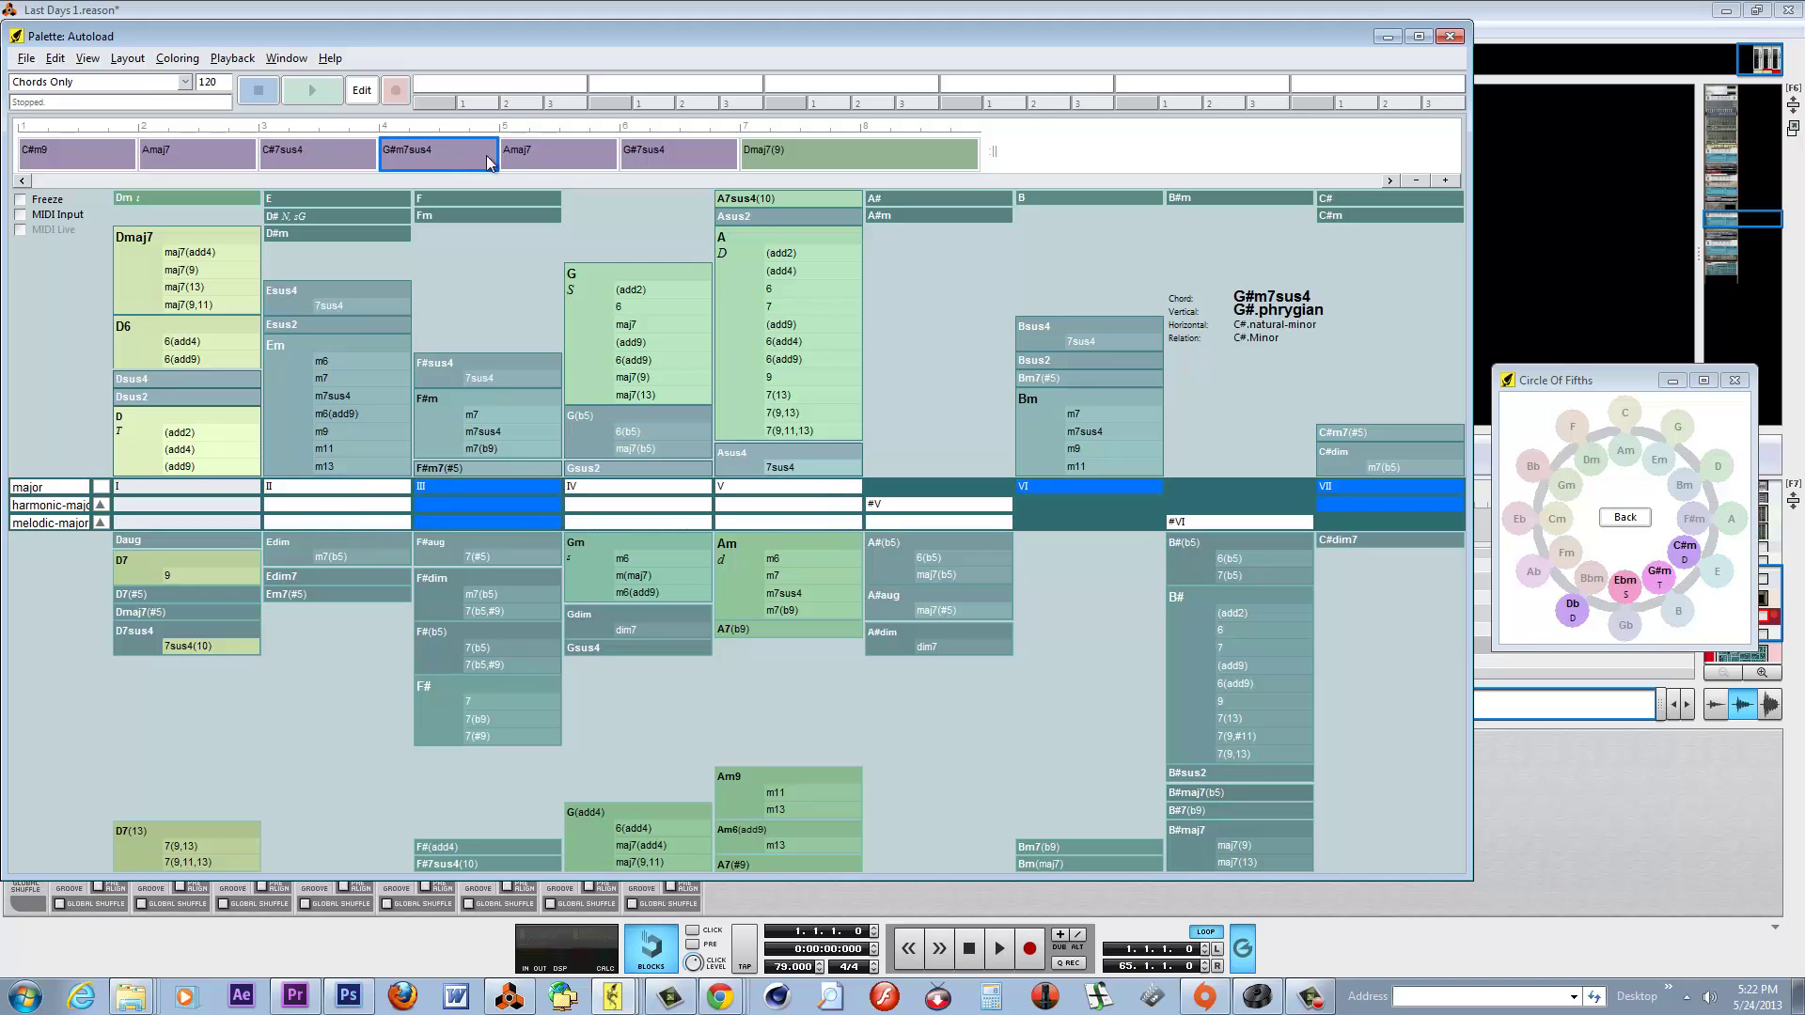
pyautogui.click(549, 148)
pyautogui.click(663, 155)
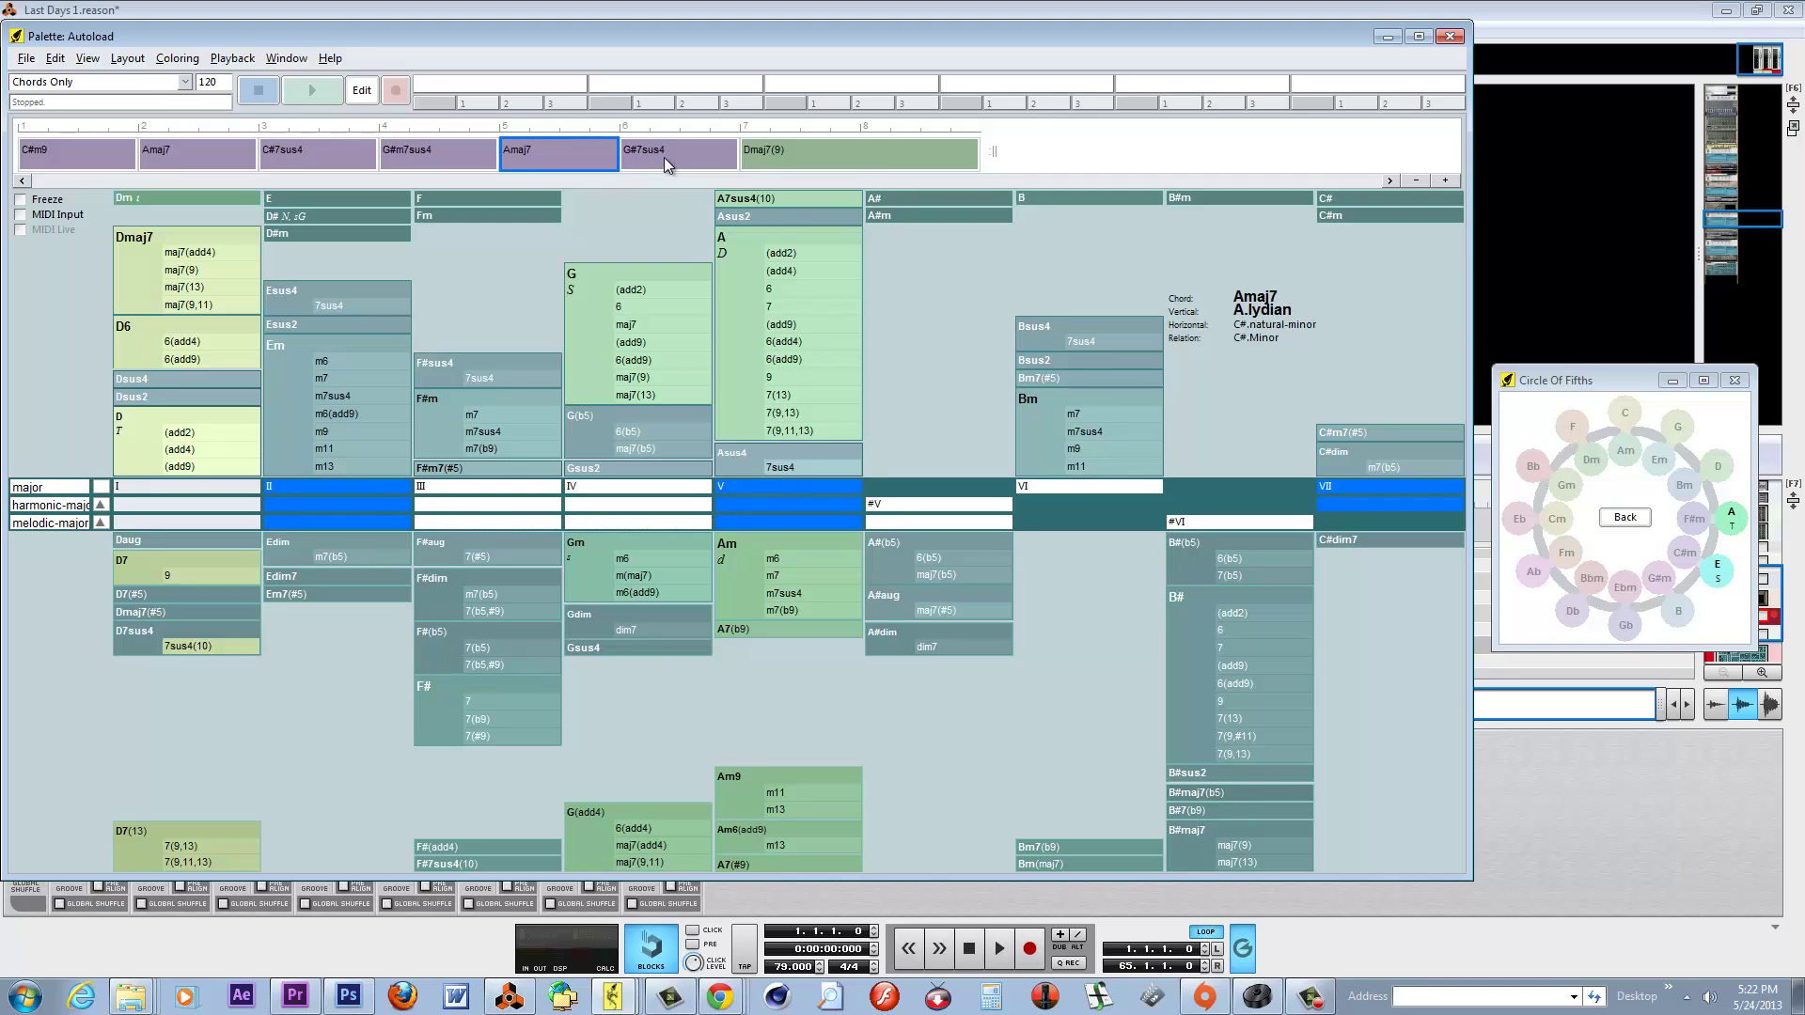
pyautogui.click(826, 156)
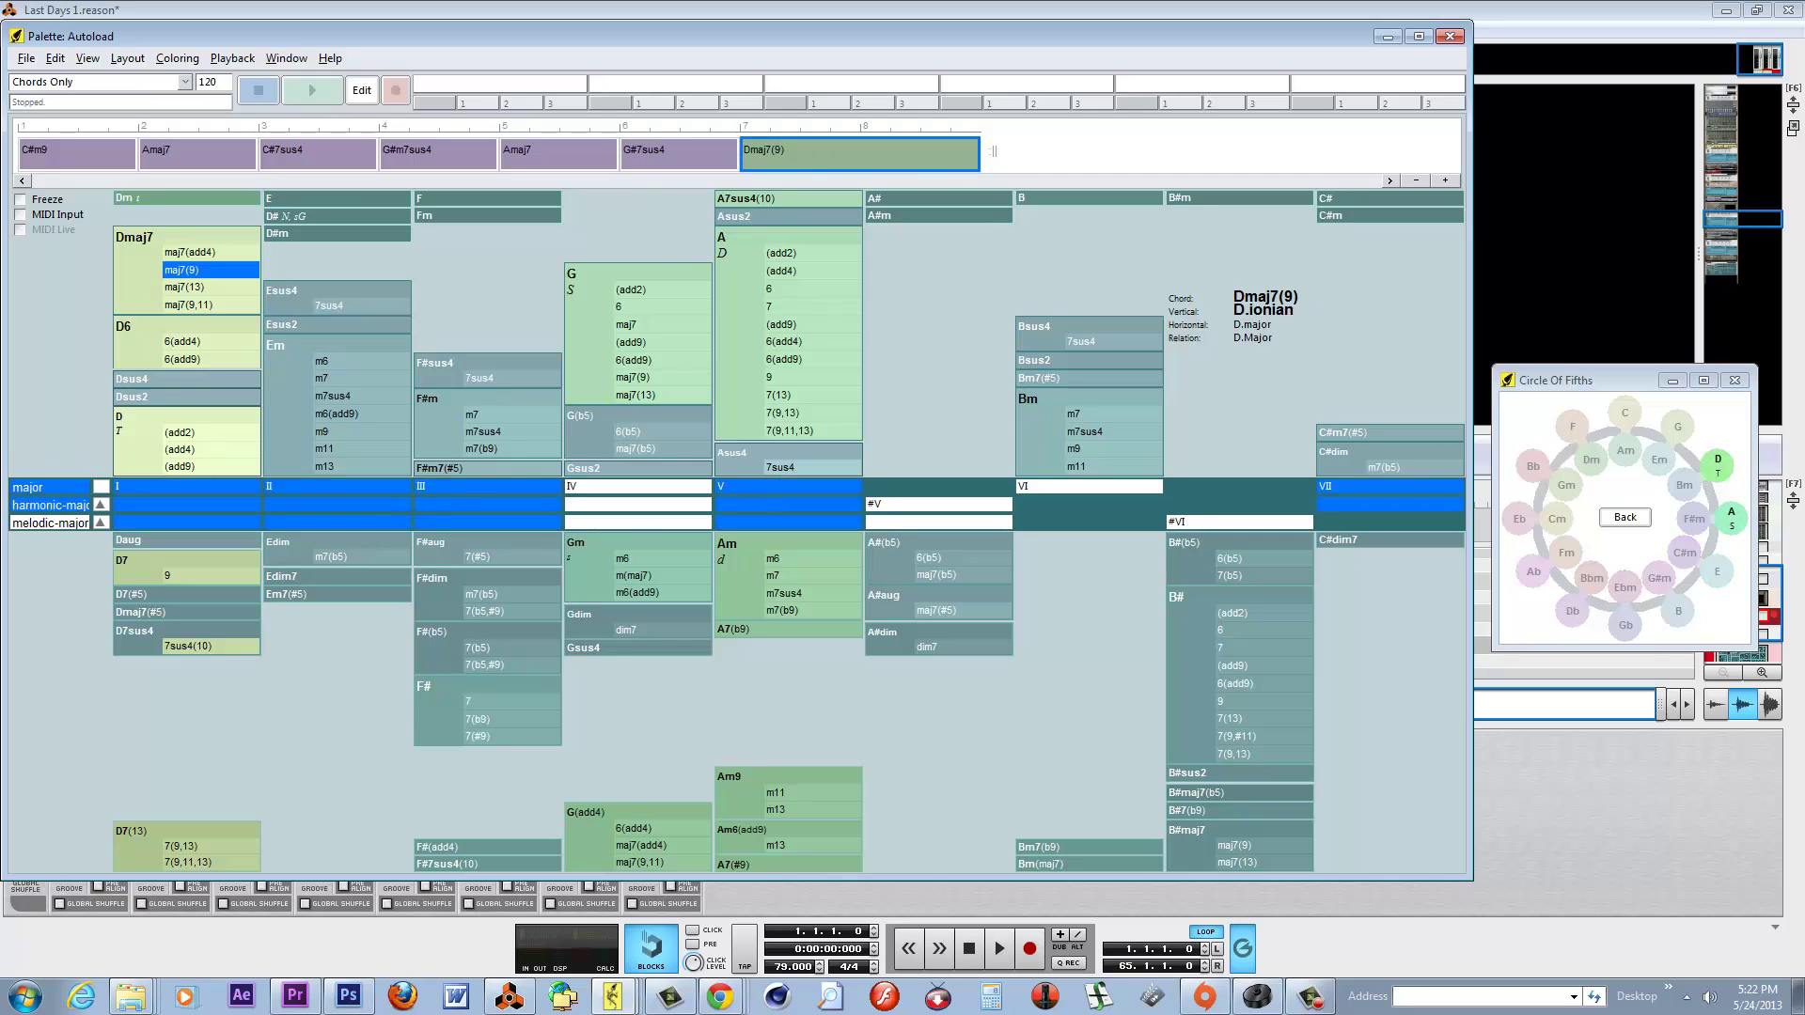
# Step through the seven timeline chords again with the keyboard display open to study their notes, finishing back on C#m9.
pyautogui.click(88, 156)
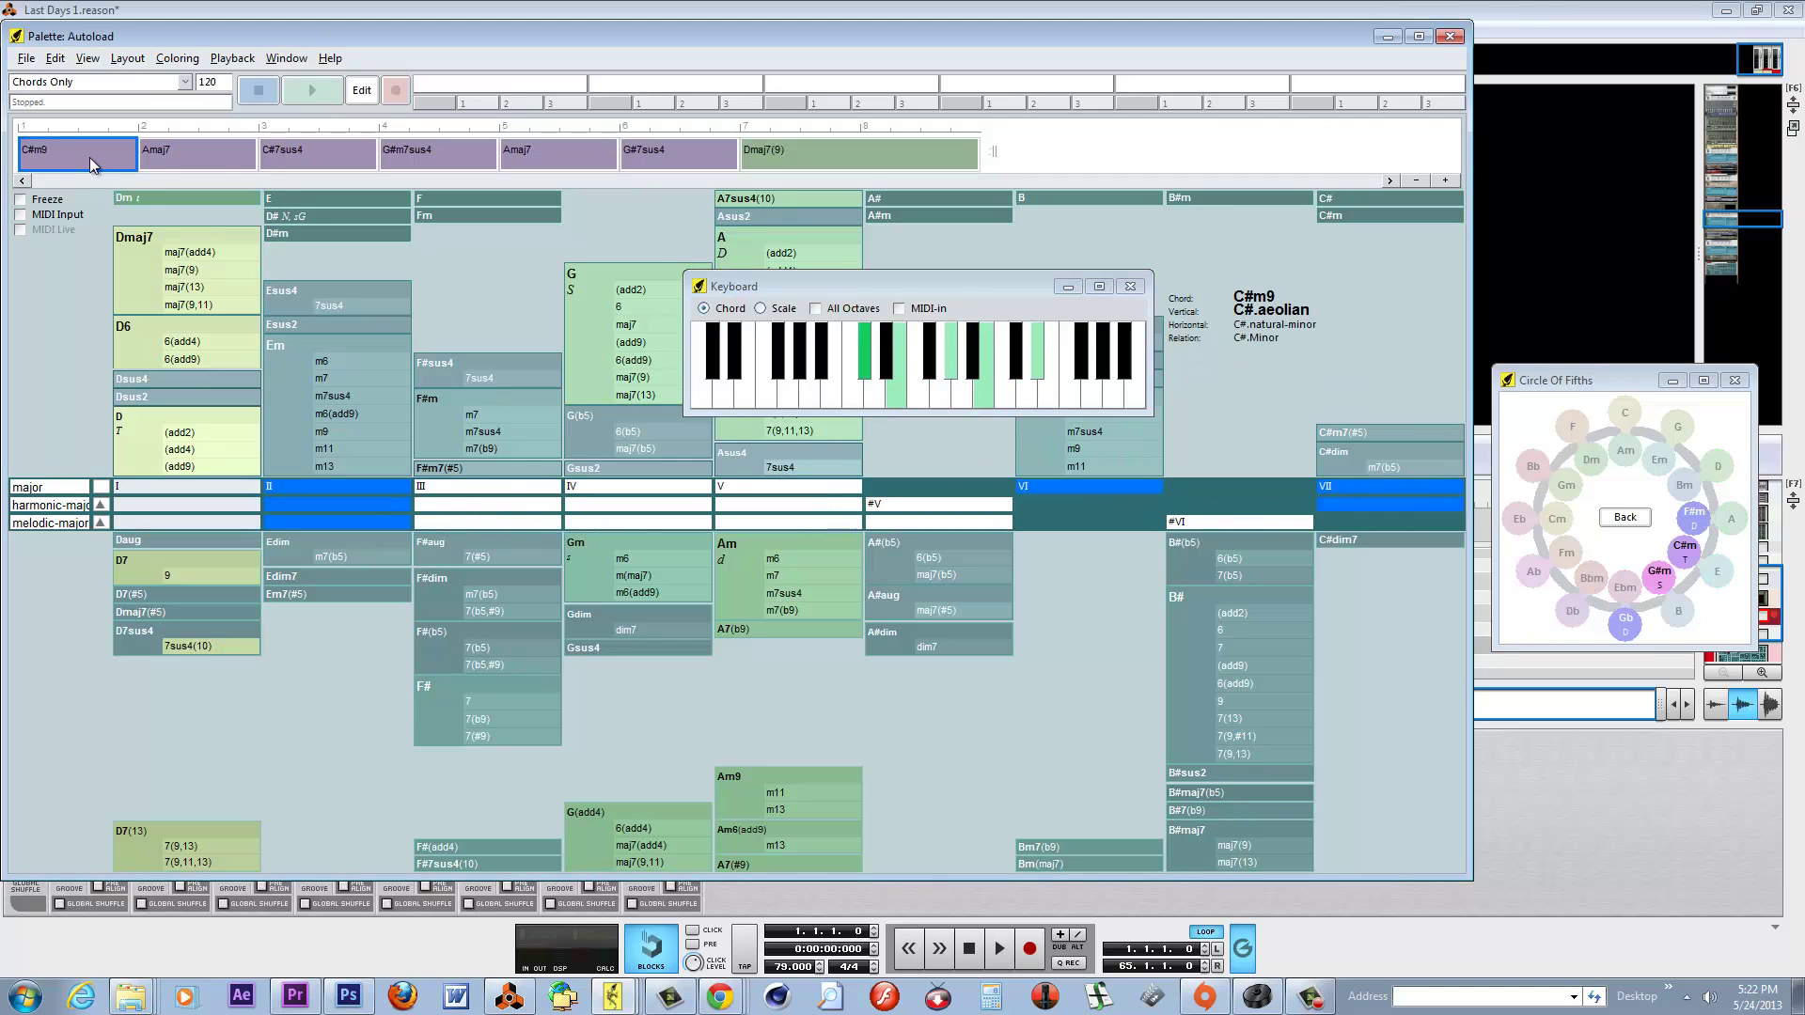
pyautogui.click(216, 155)
pyautogui.click(329, 157)
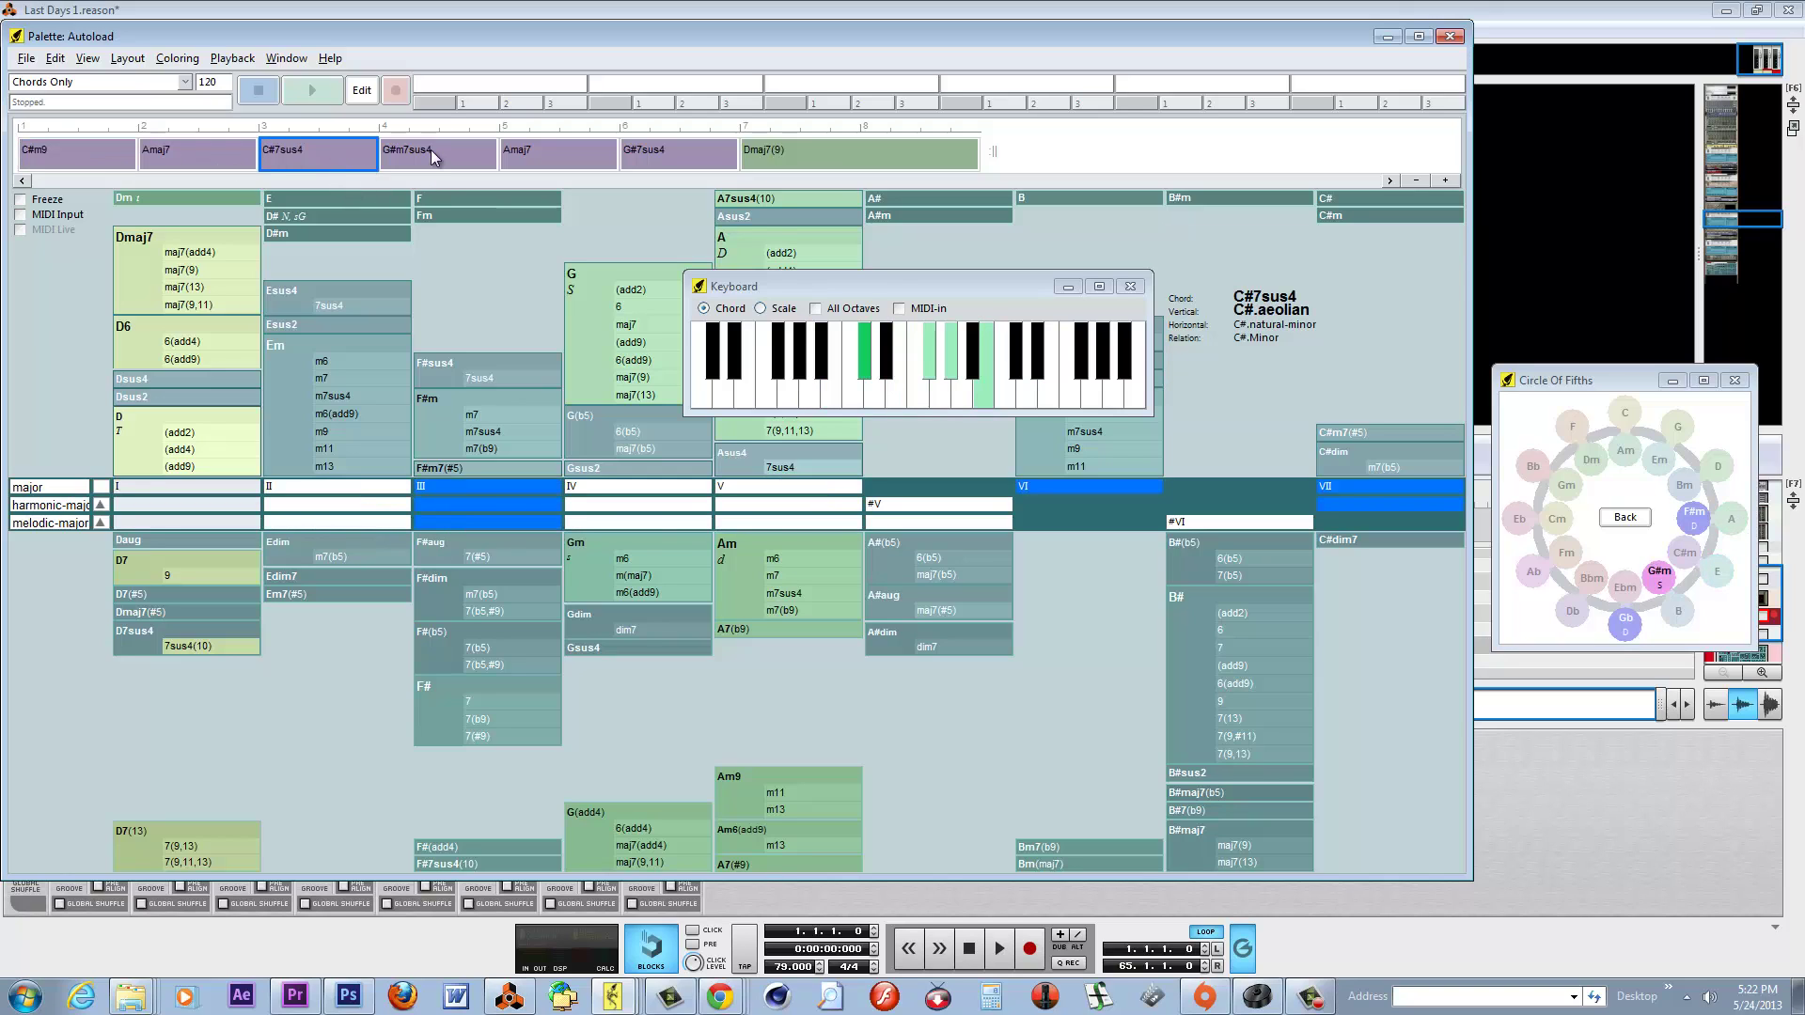
pyautogui.click(431, 149)
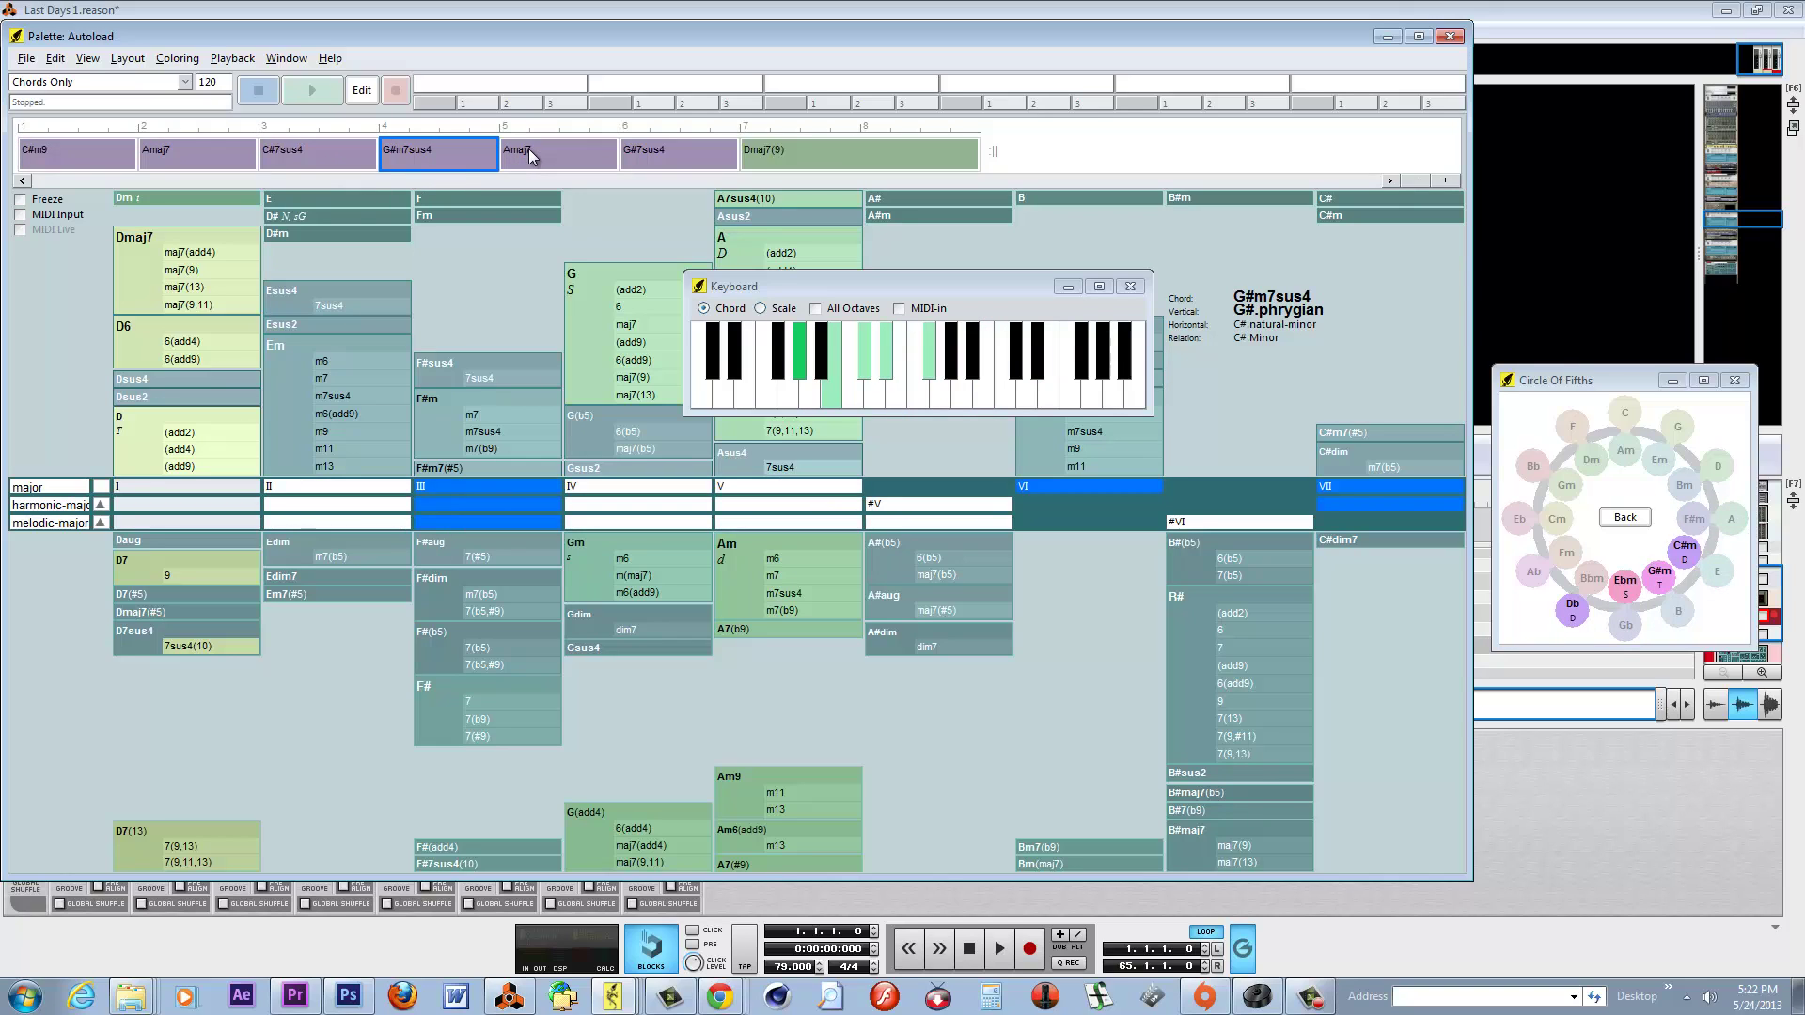
pyautogui.click(567, 155)
pyautogui.click(700, 158)
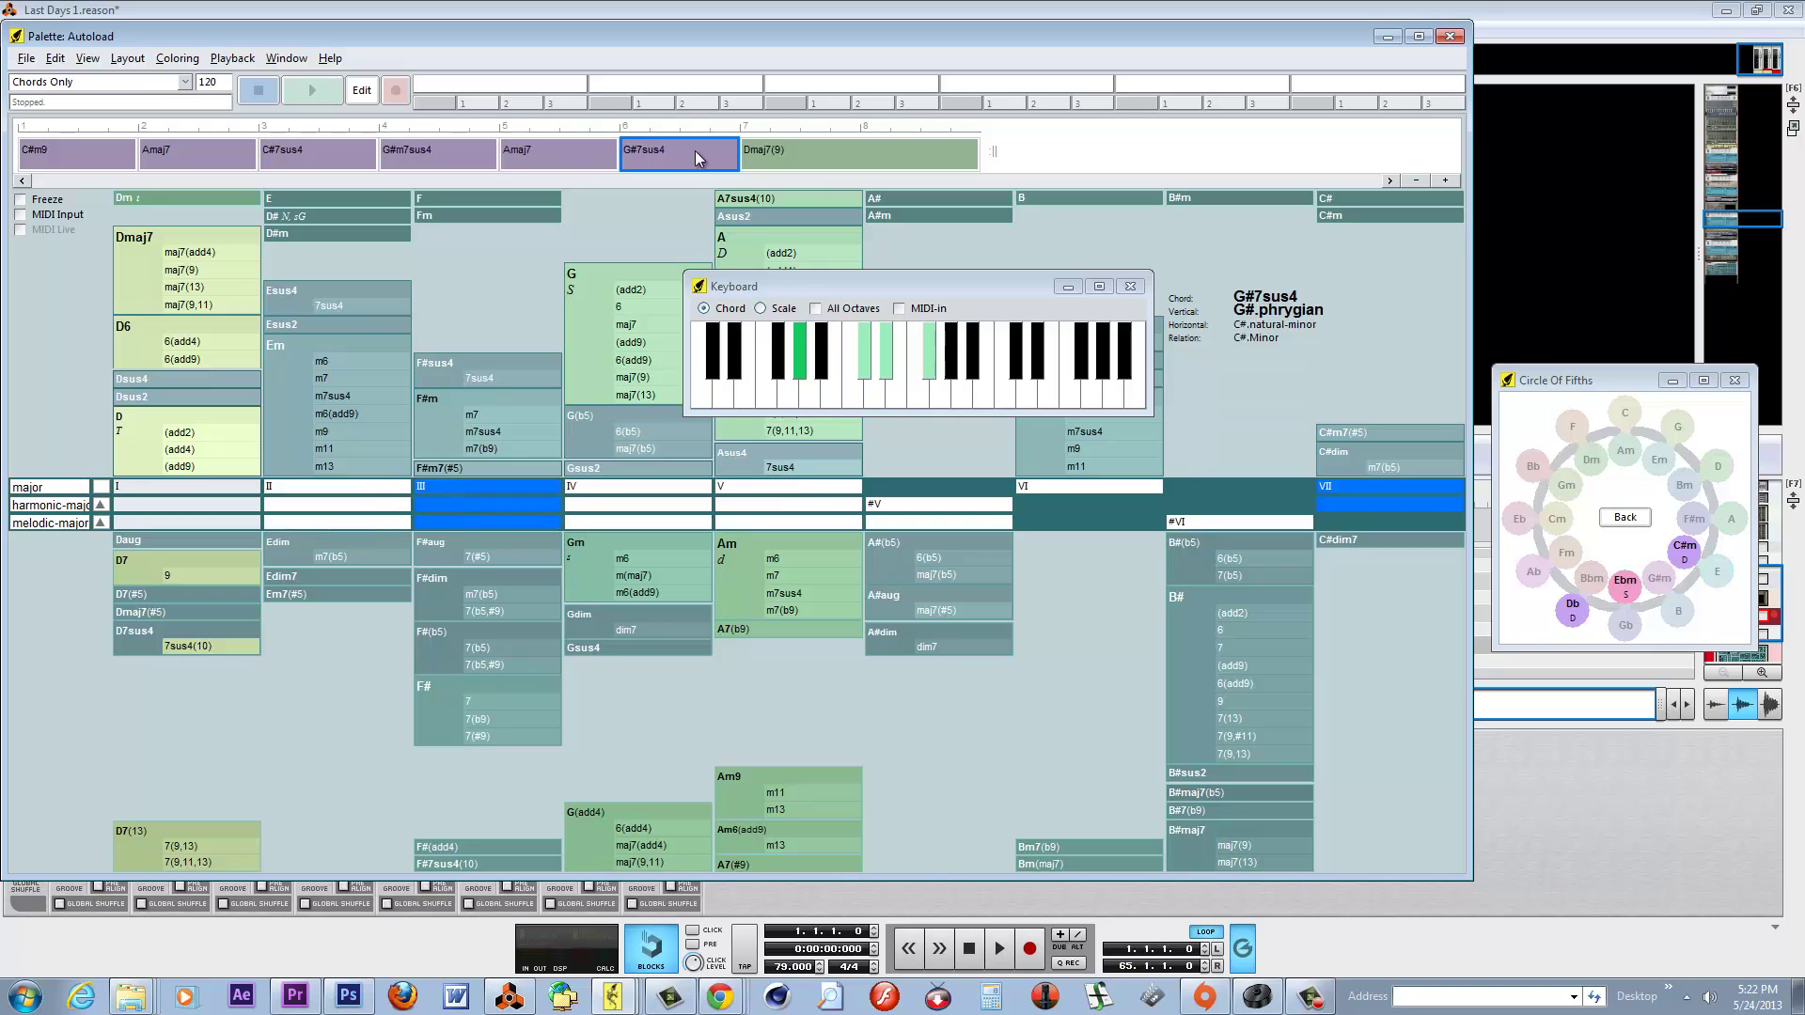
pyautogui.click(814, 155)
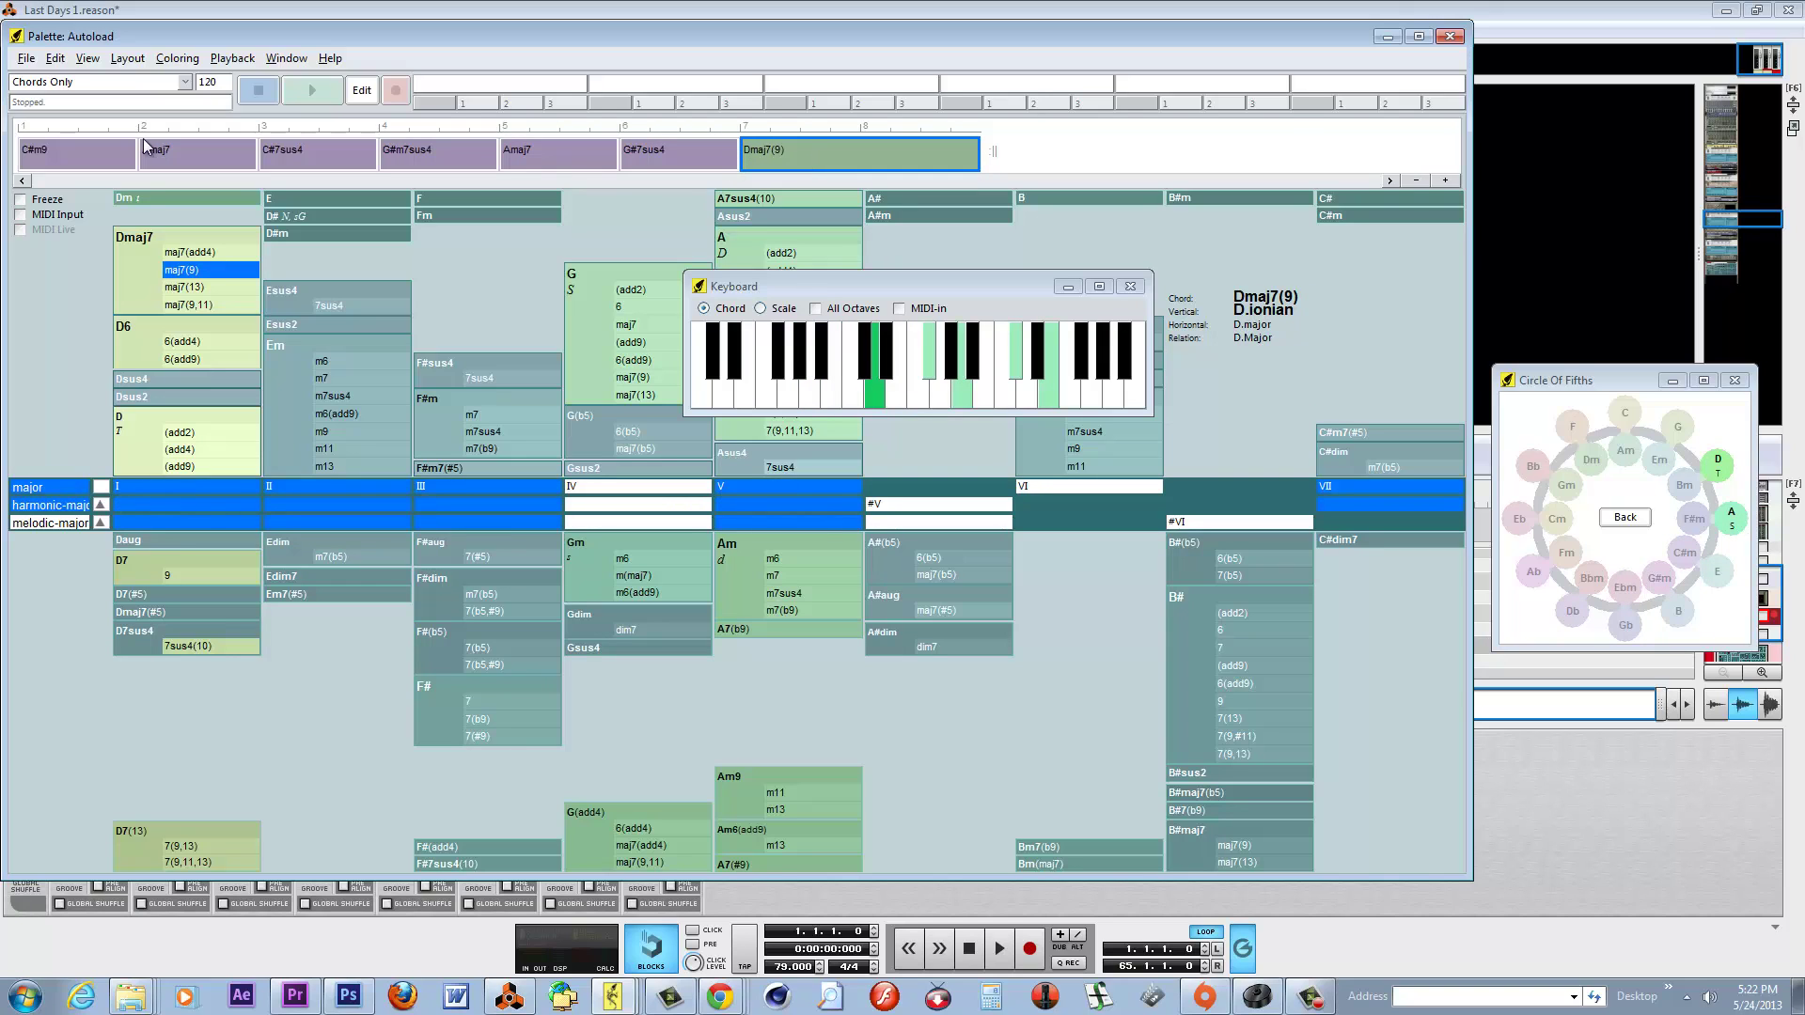
pyautogui.click(93, 166)
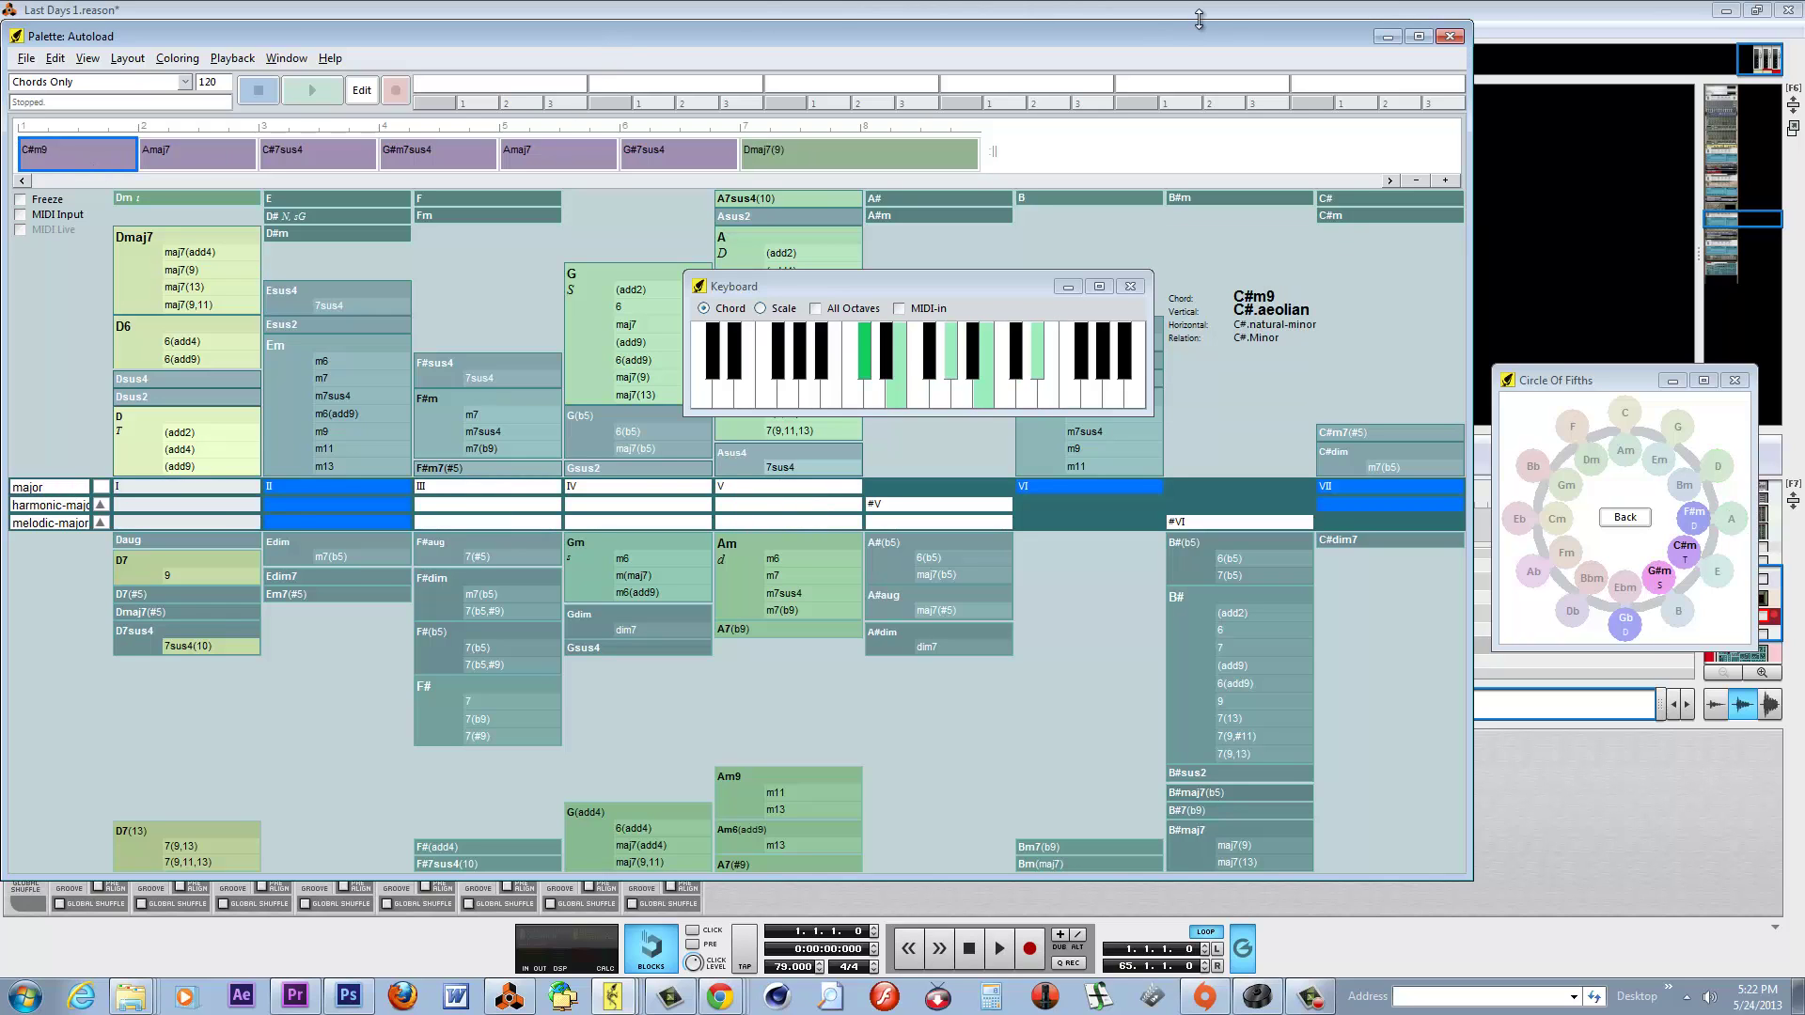
# Switch to Reason and run the beat with Palette and its keyboard display in front, and stop playback.
pyautogui.click(1388, 36)
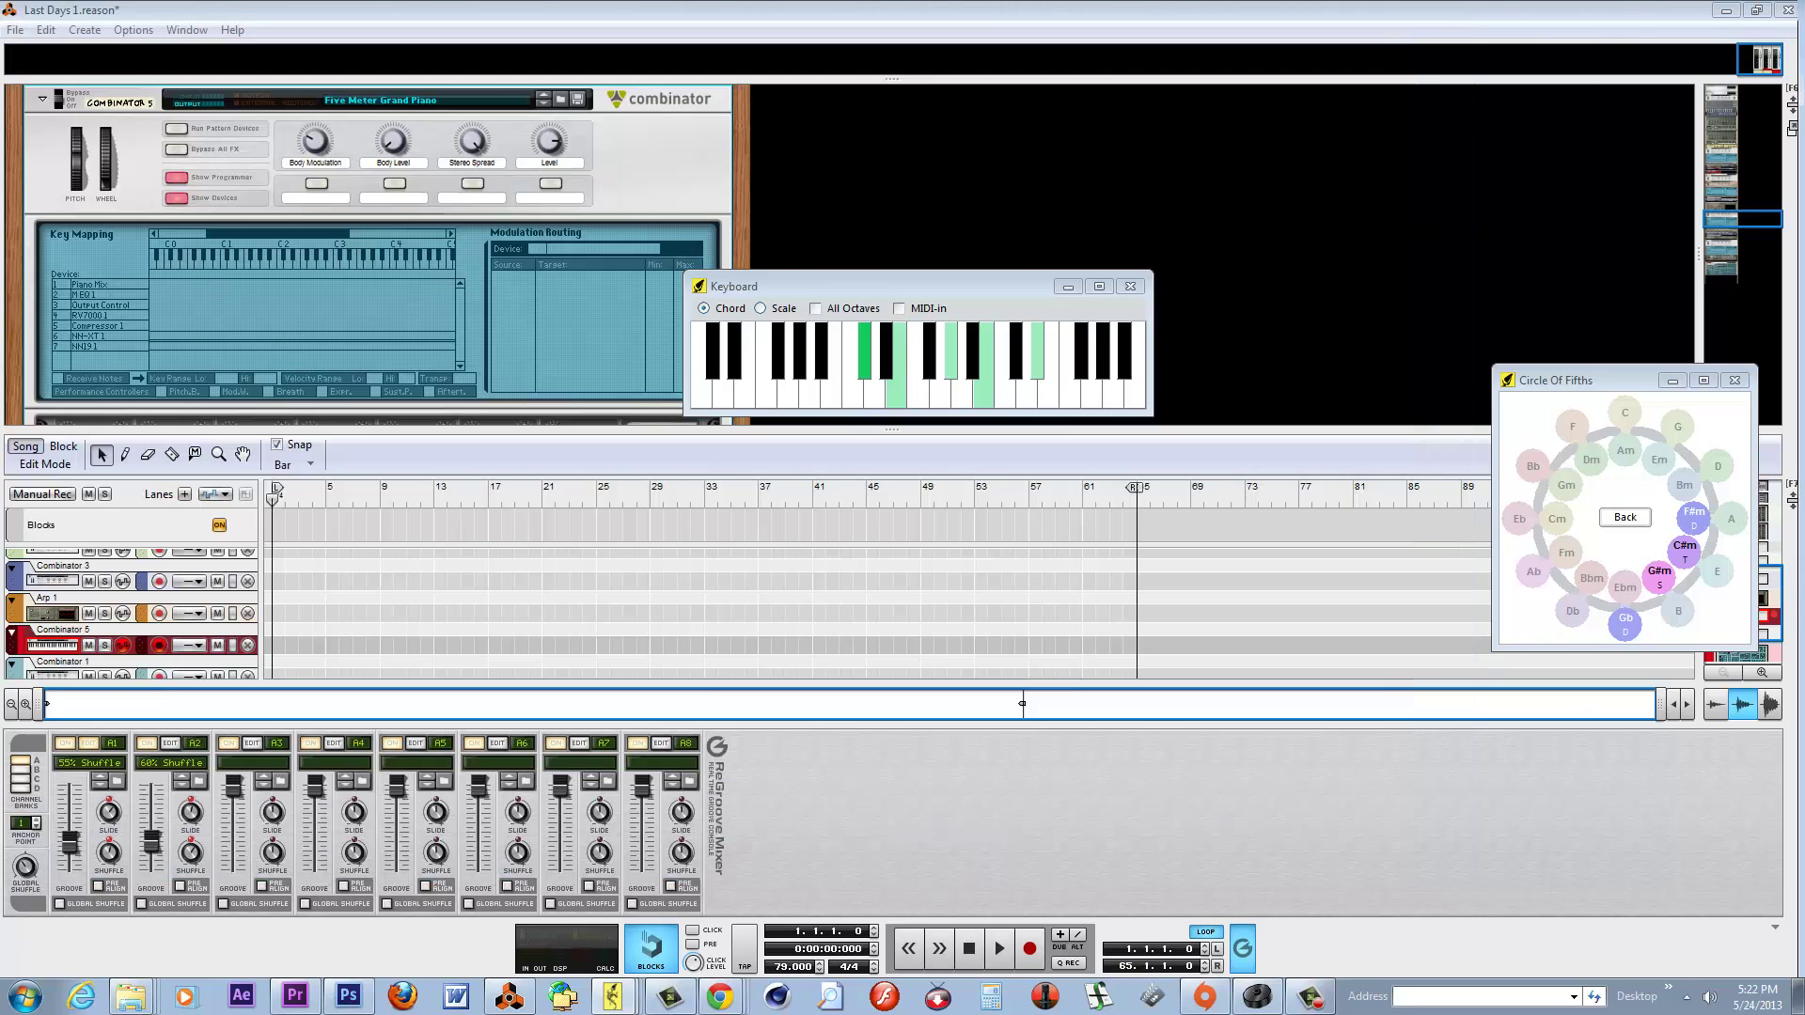
pyautogui.click(1000, 950)
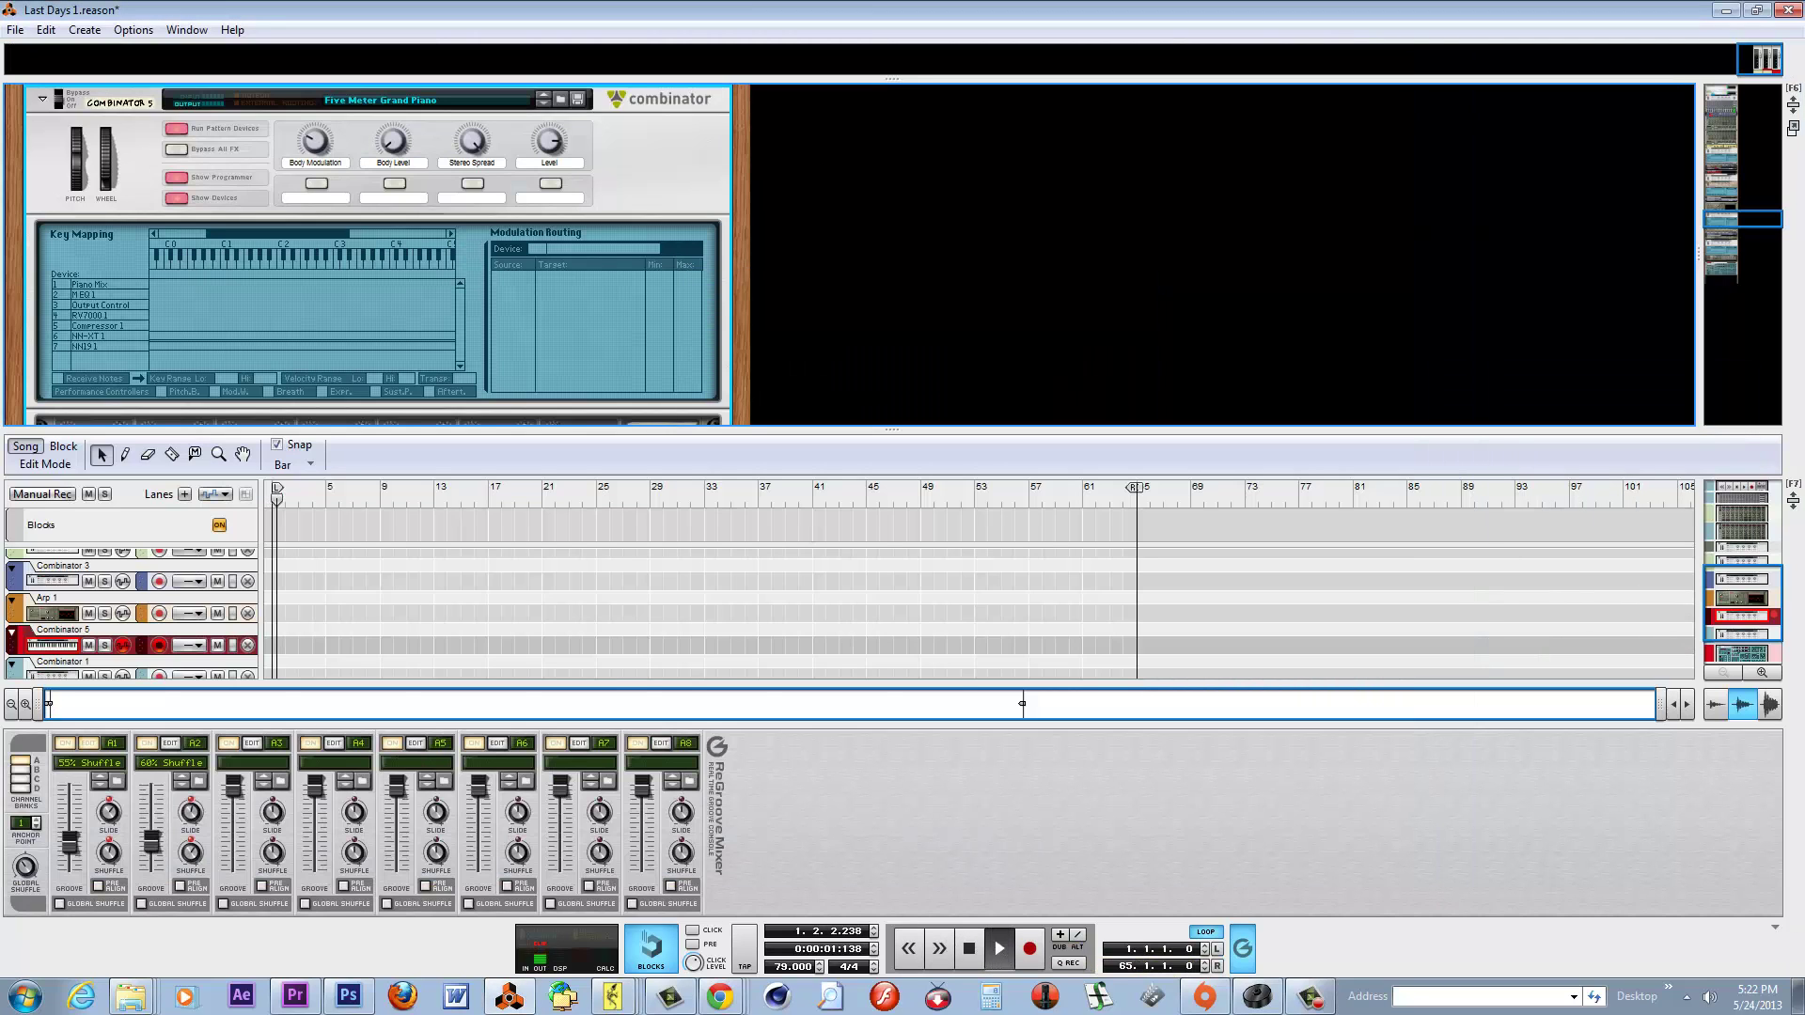
pyautogui.hotkey('alt', 'Tab')
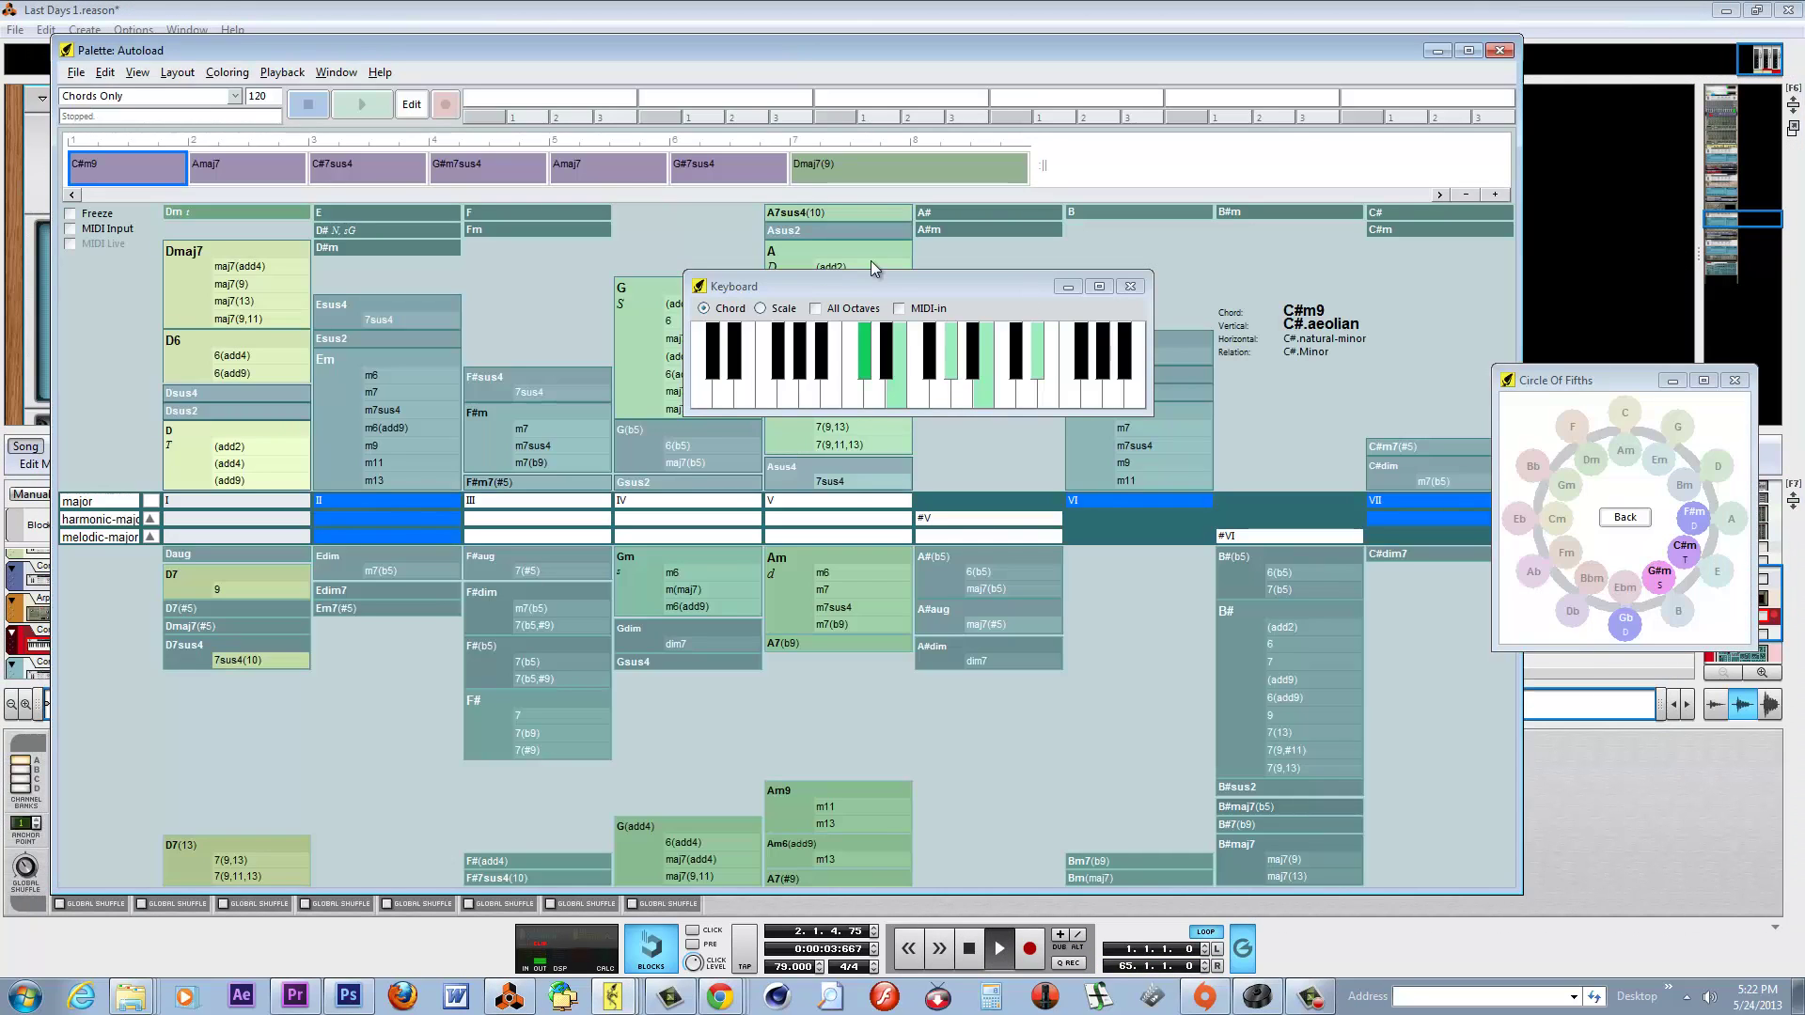
pyautogui.moveTo(887, 287); pyautogui.dragTo(489, 381)
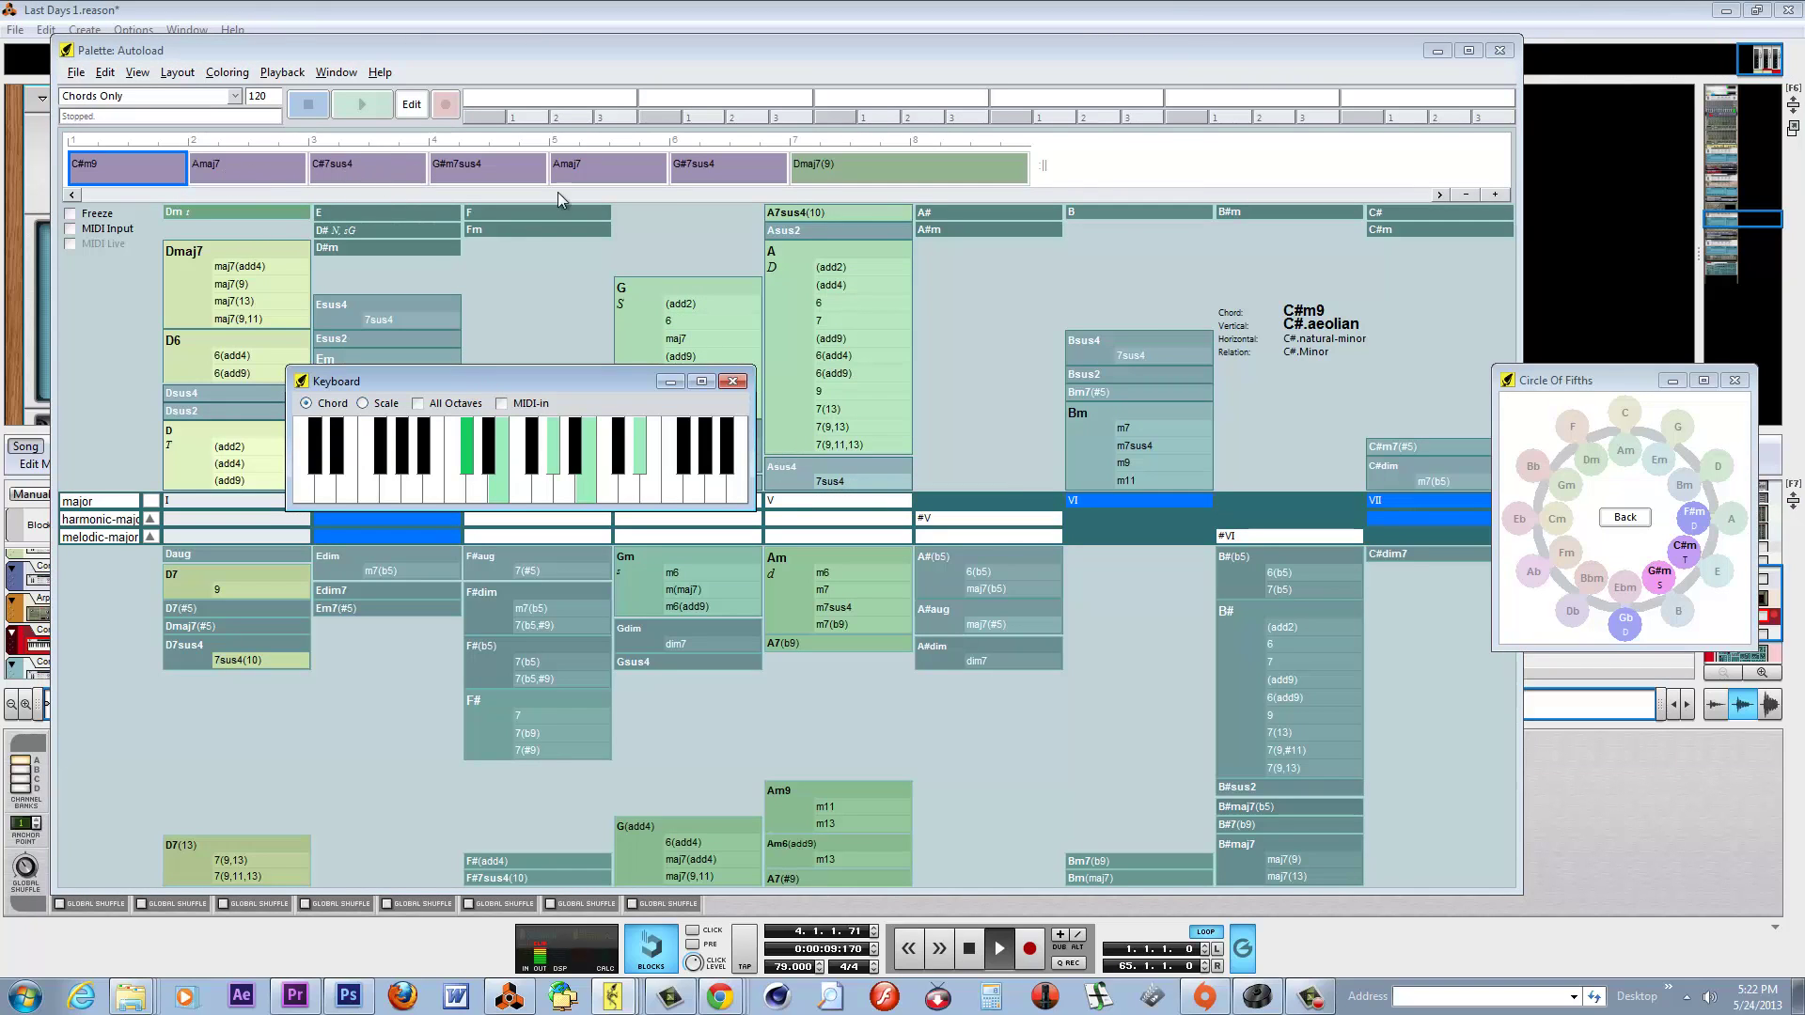
pyautogui.click(1135, 171)
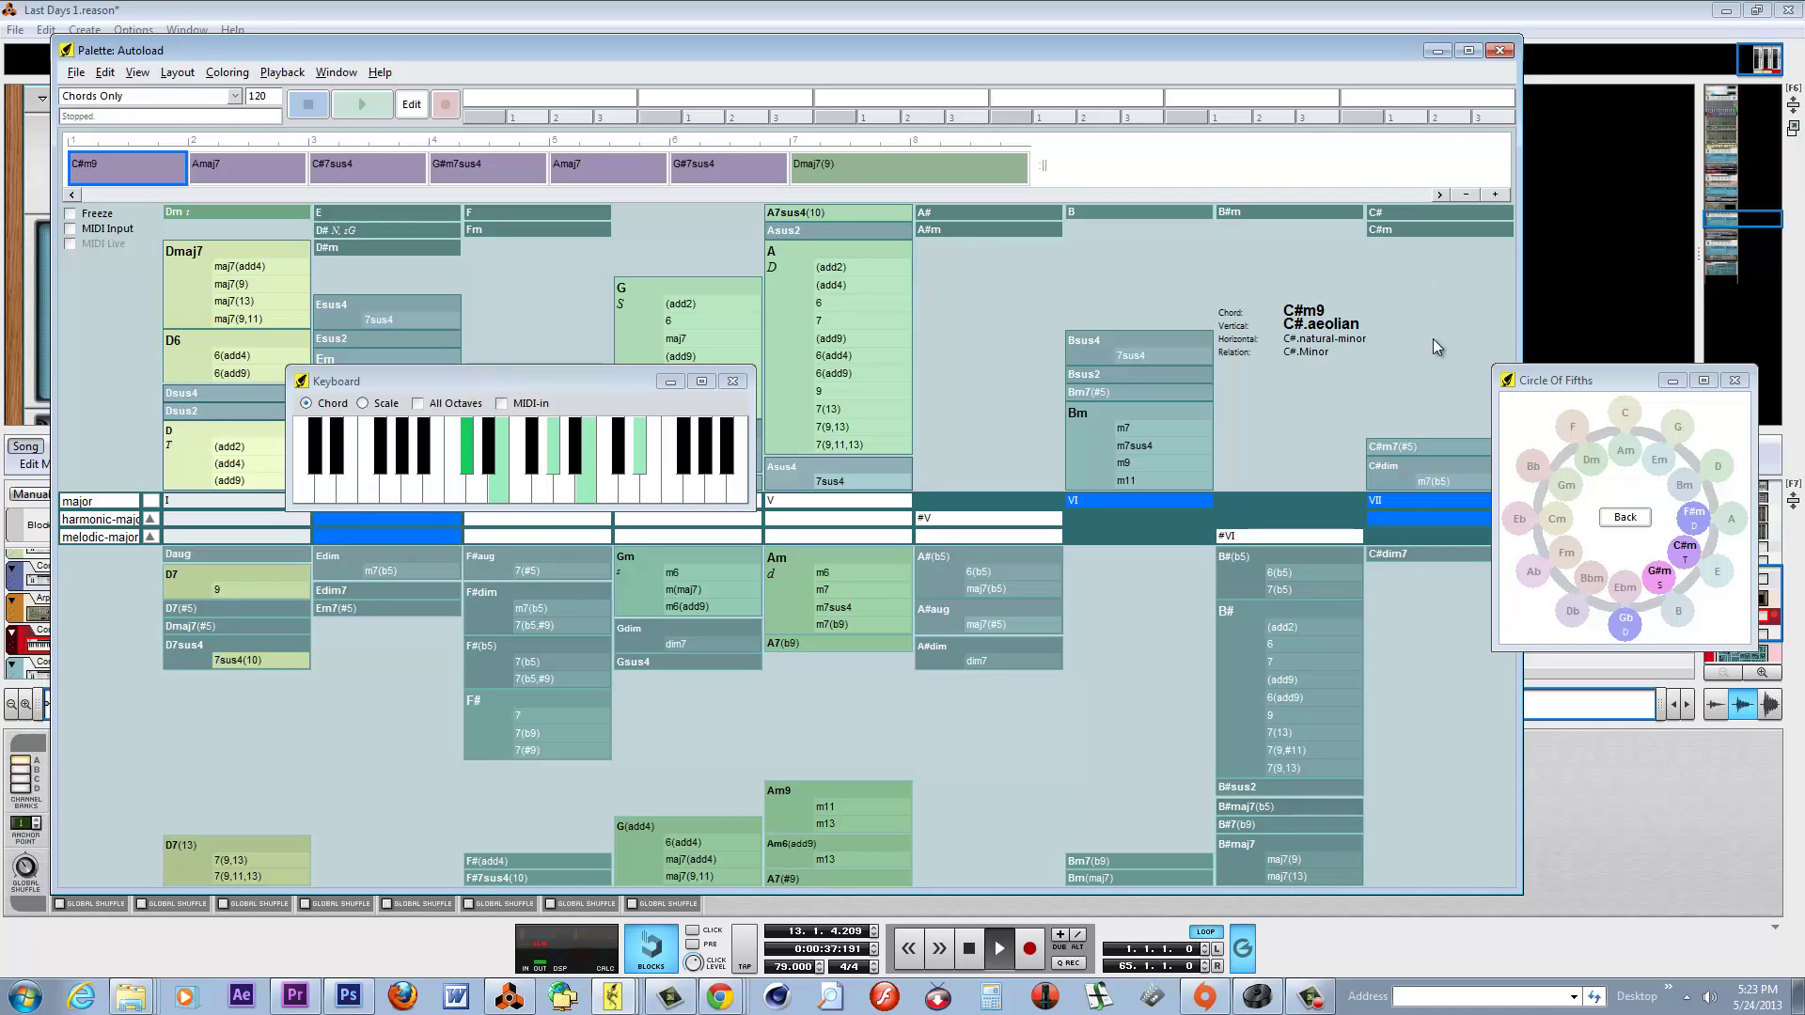
pyautogui.click(972, 951)
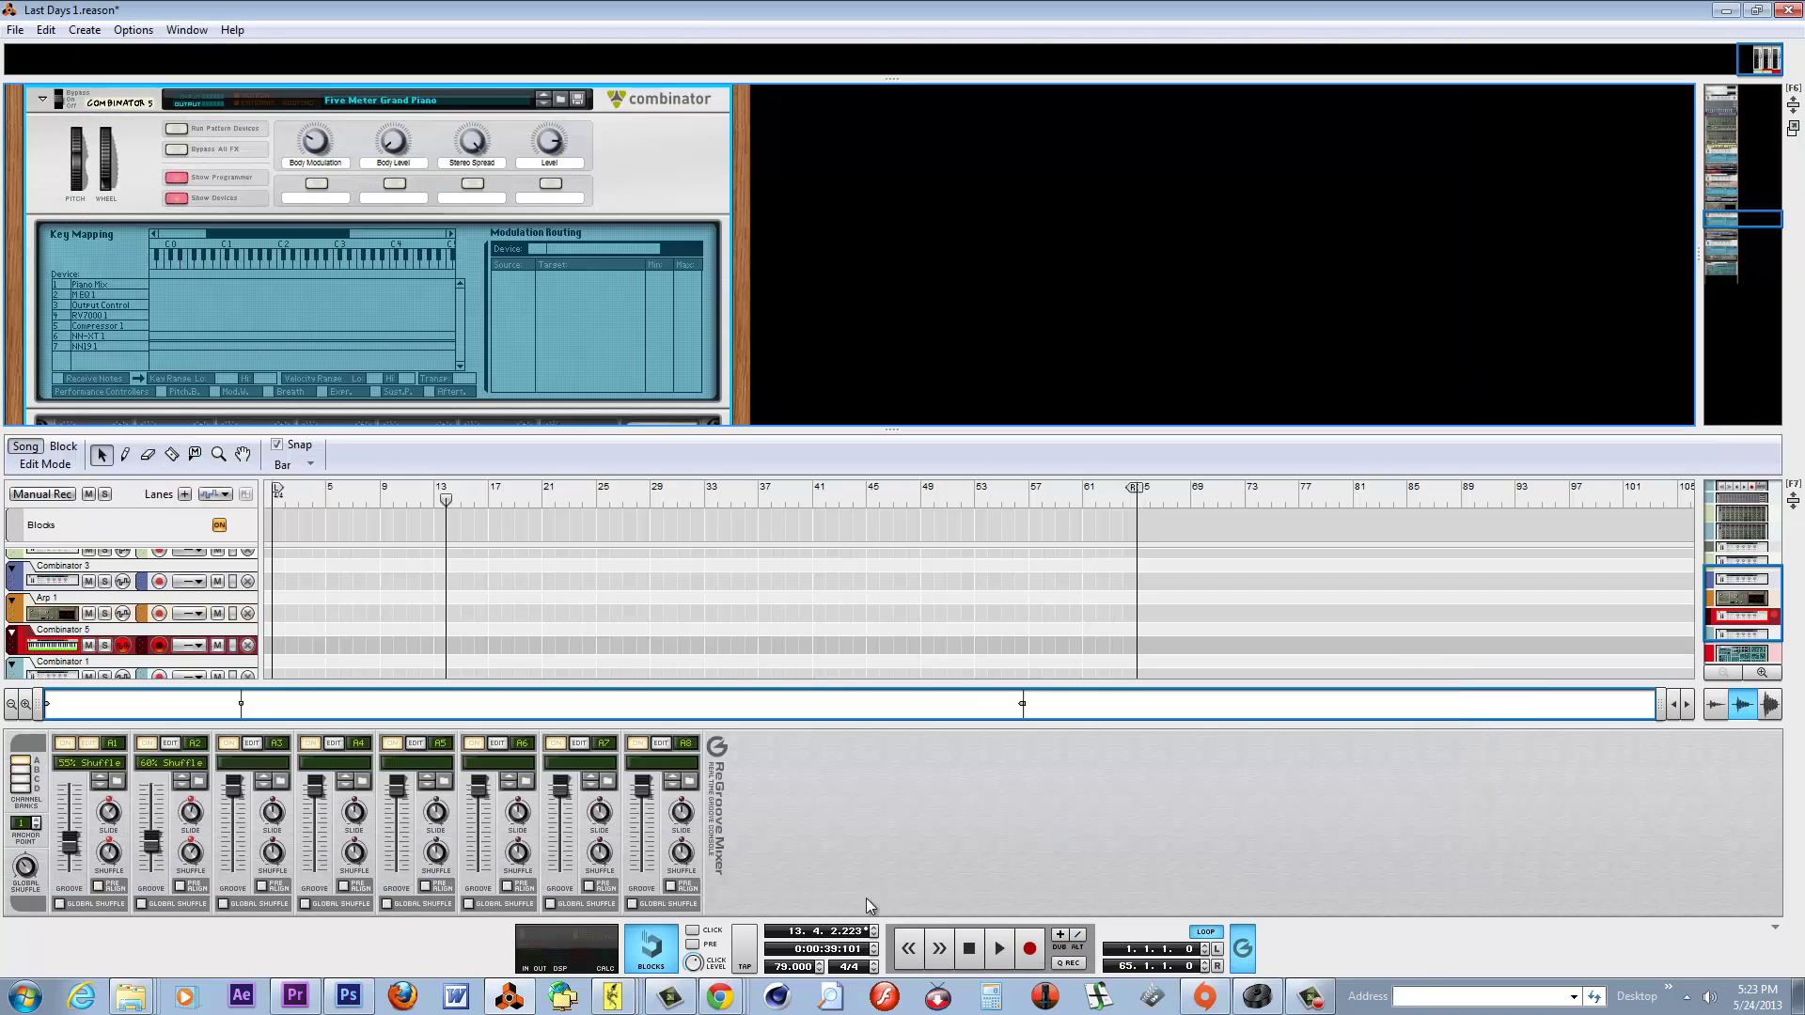
pyautogui.click(970, 950)
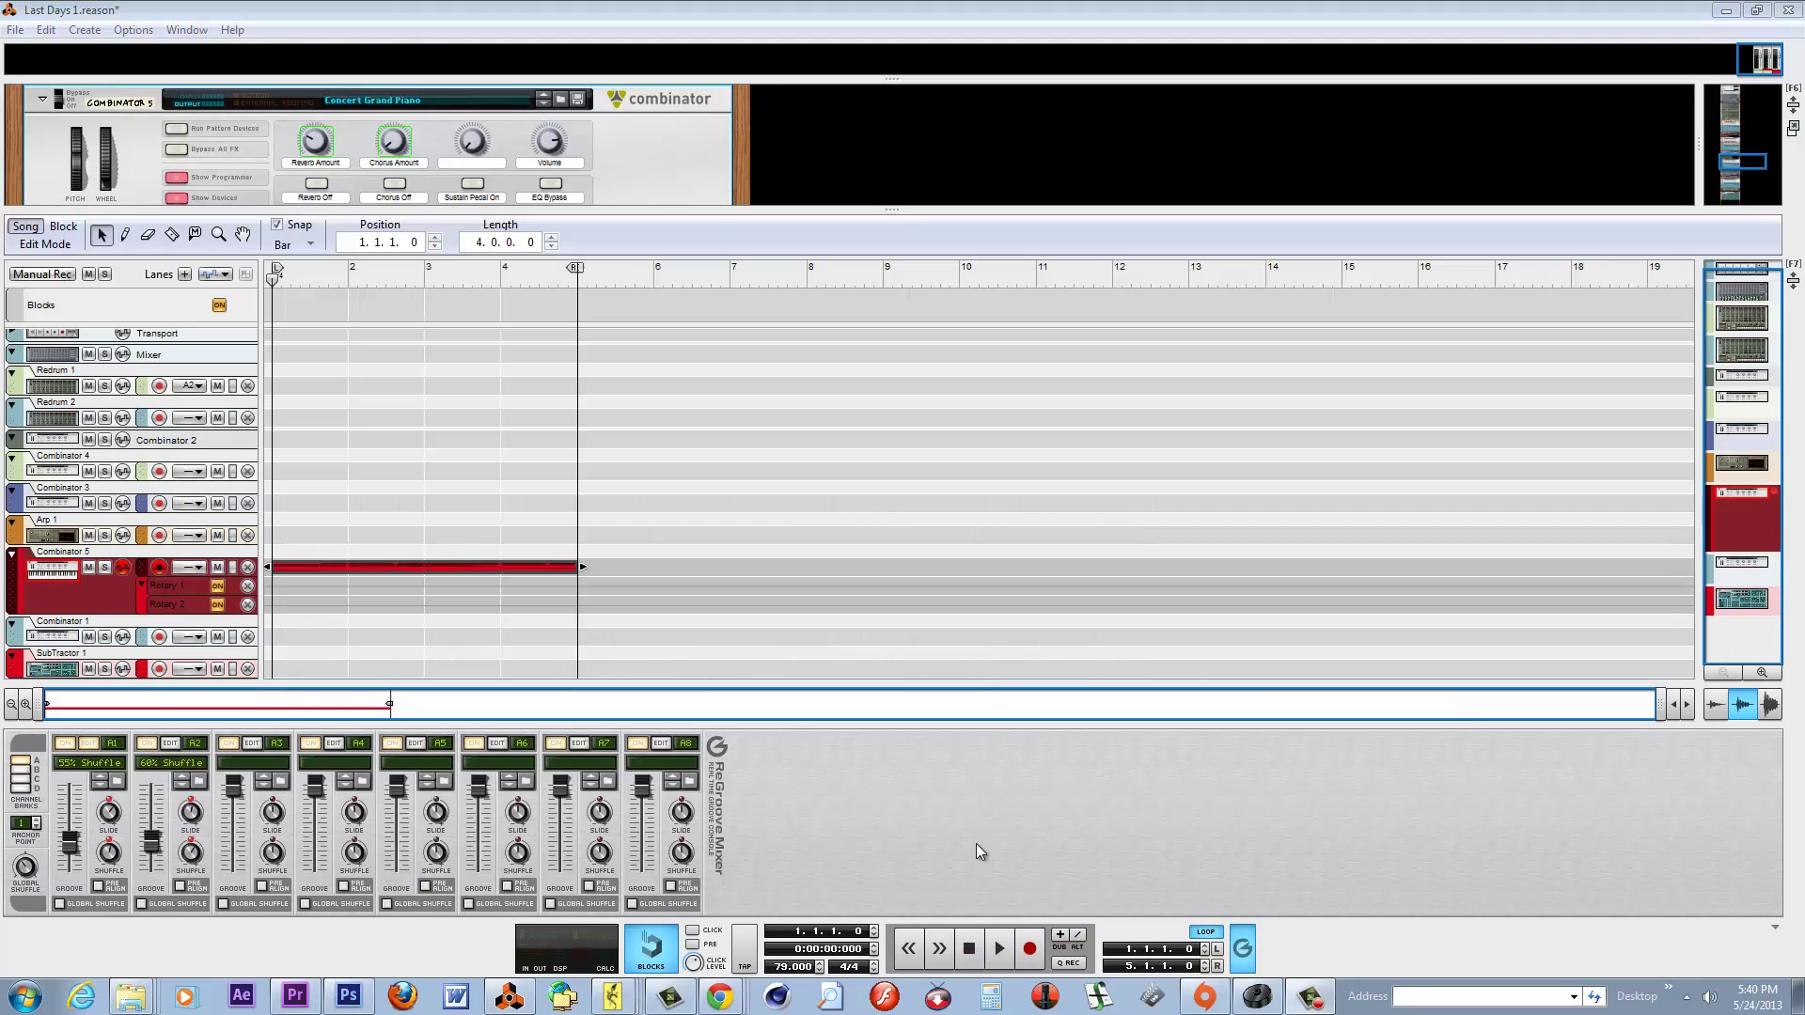
# Run the beat in Reason while stepping through Palette's seven timeline chords with the keyboard display open, finishing back on C#m9.
pyautogui.click(997, 951)
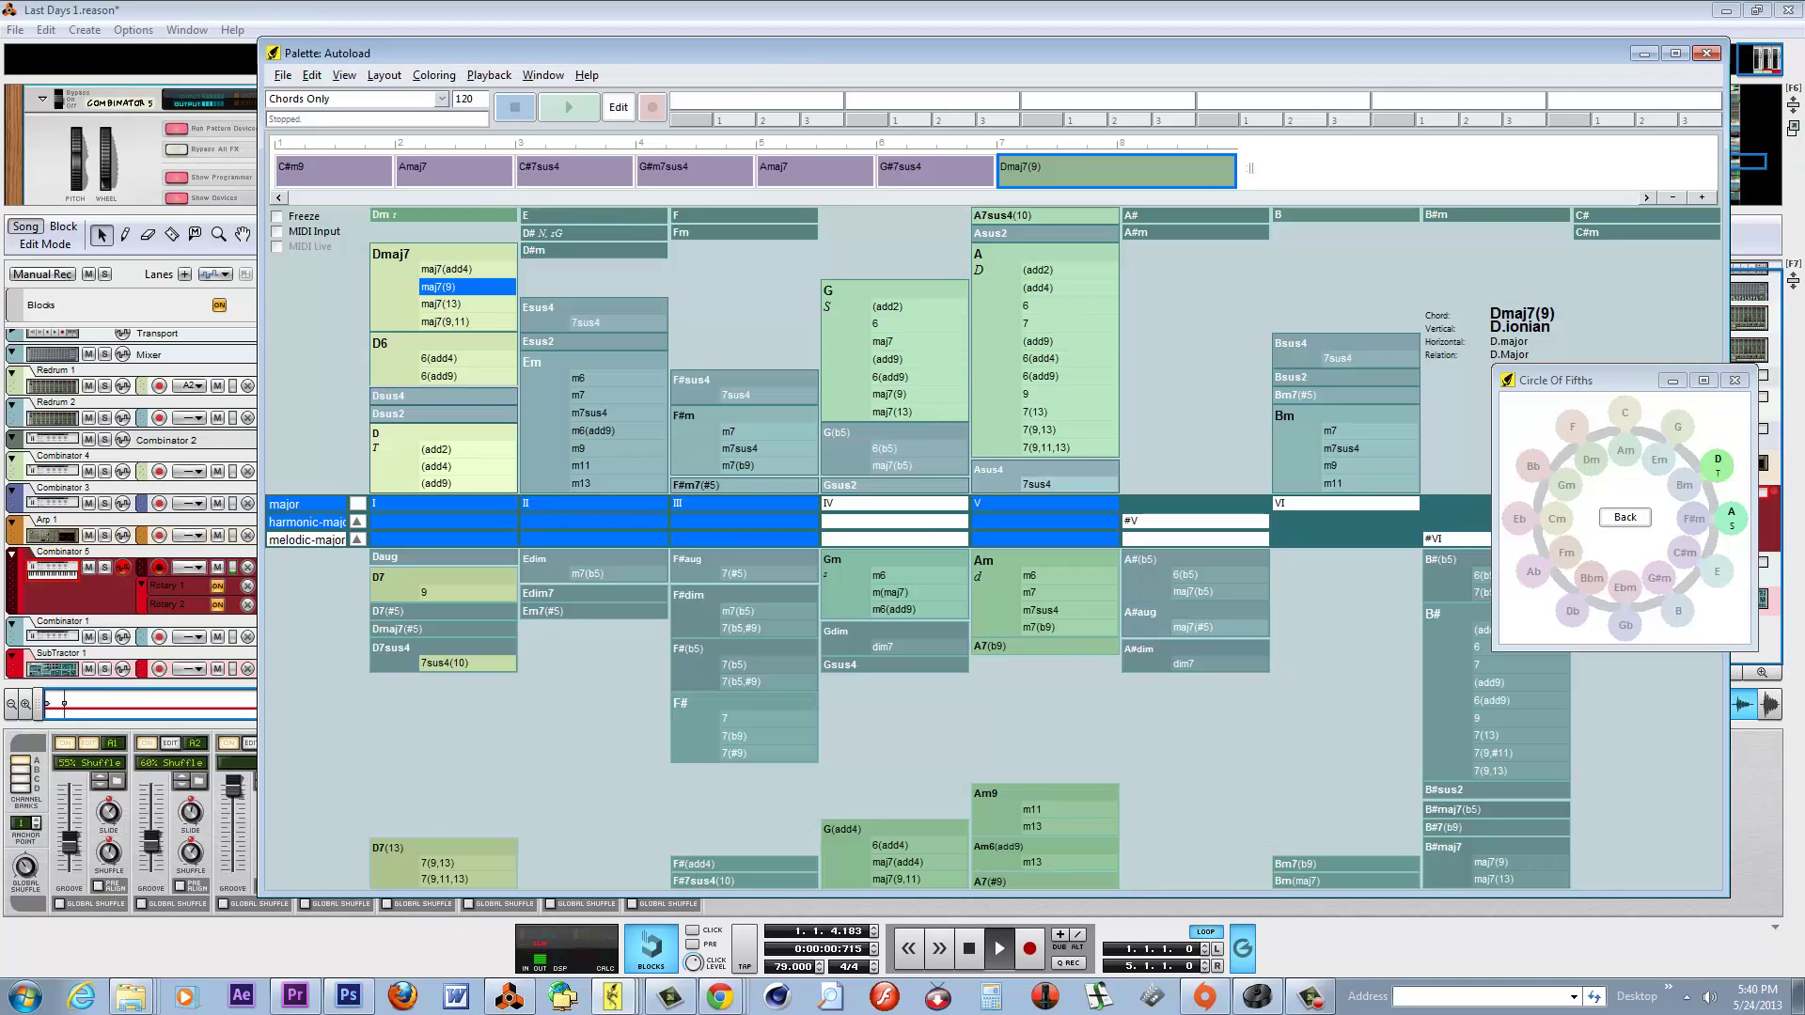
pyautogui.moveTo(962, 341); pyautogui.dragTo(585, 483)
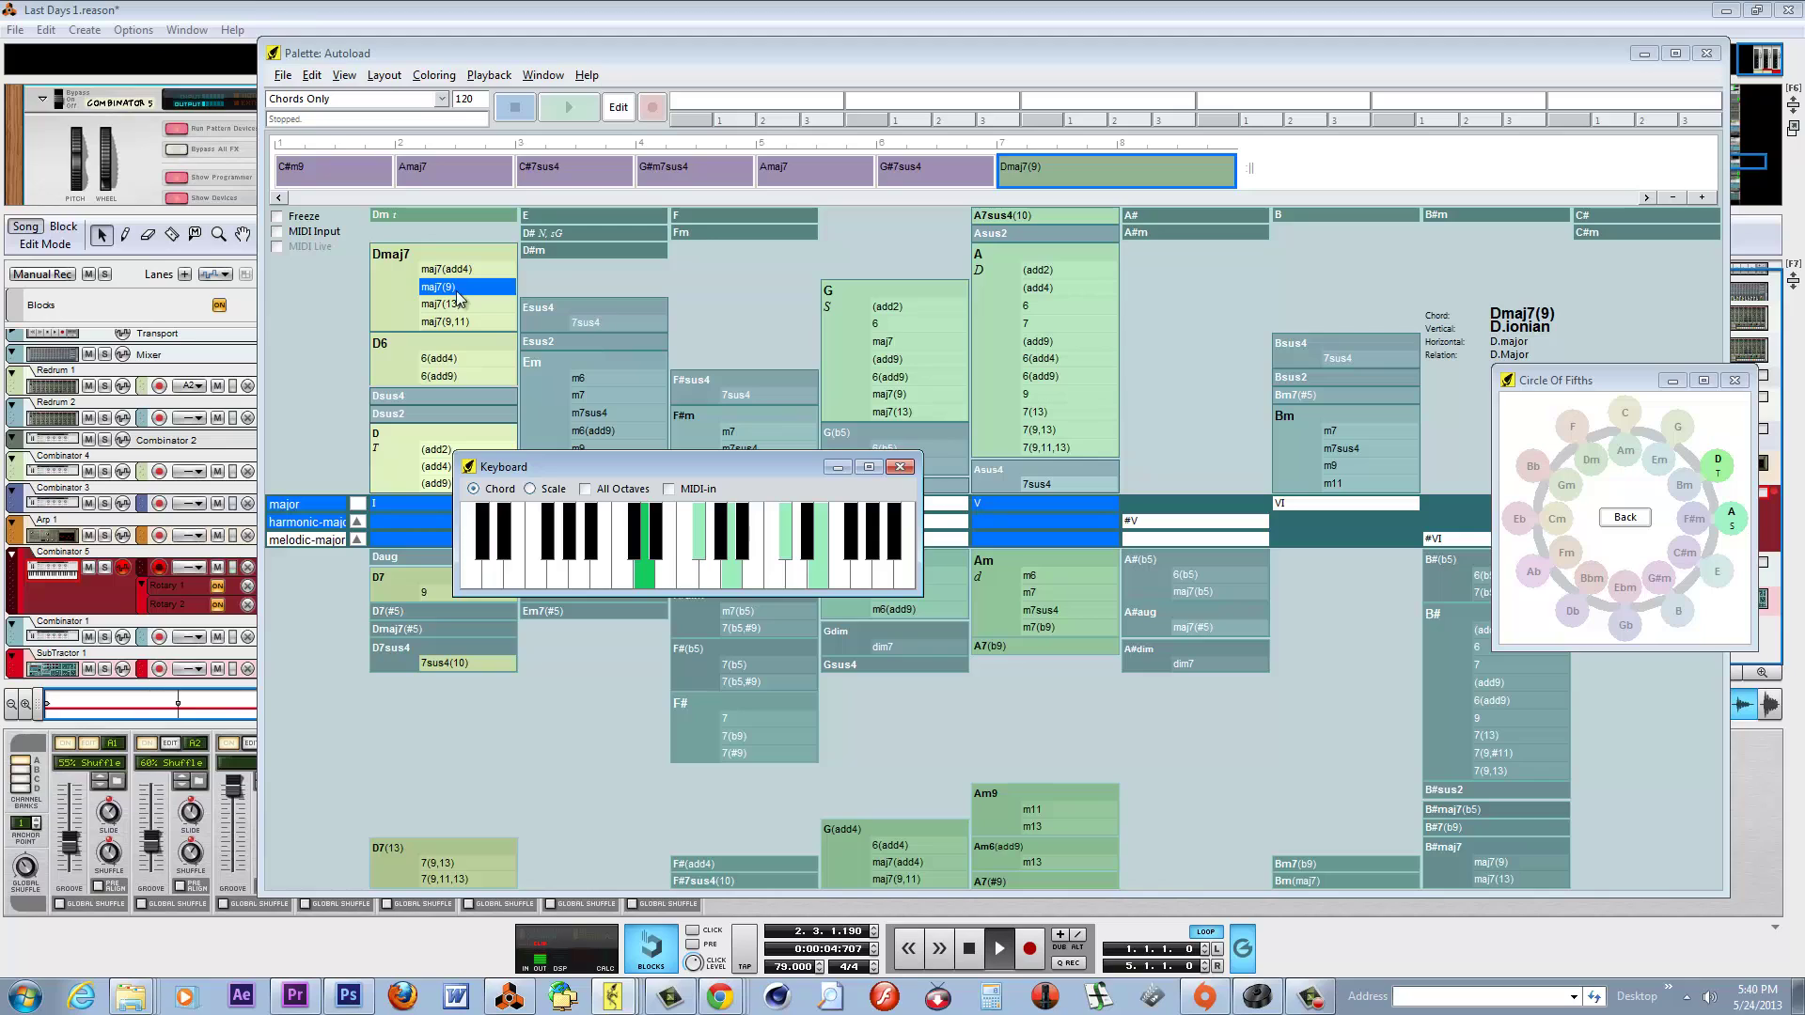
pyautogui.click(337, 184)
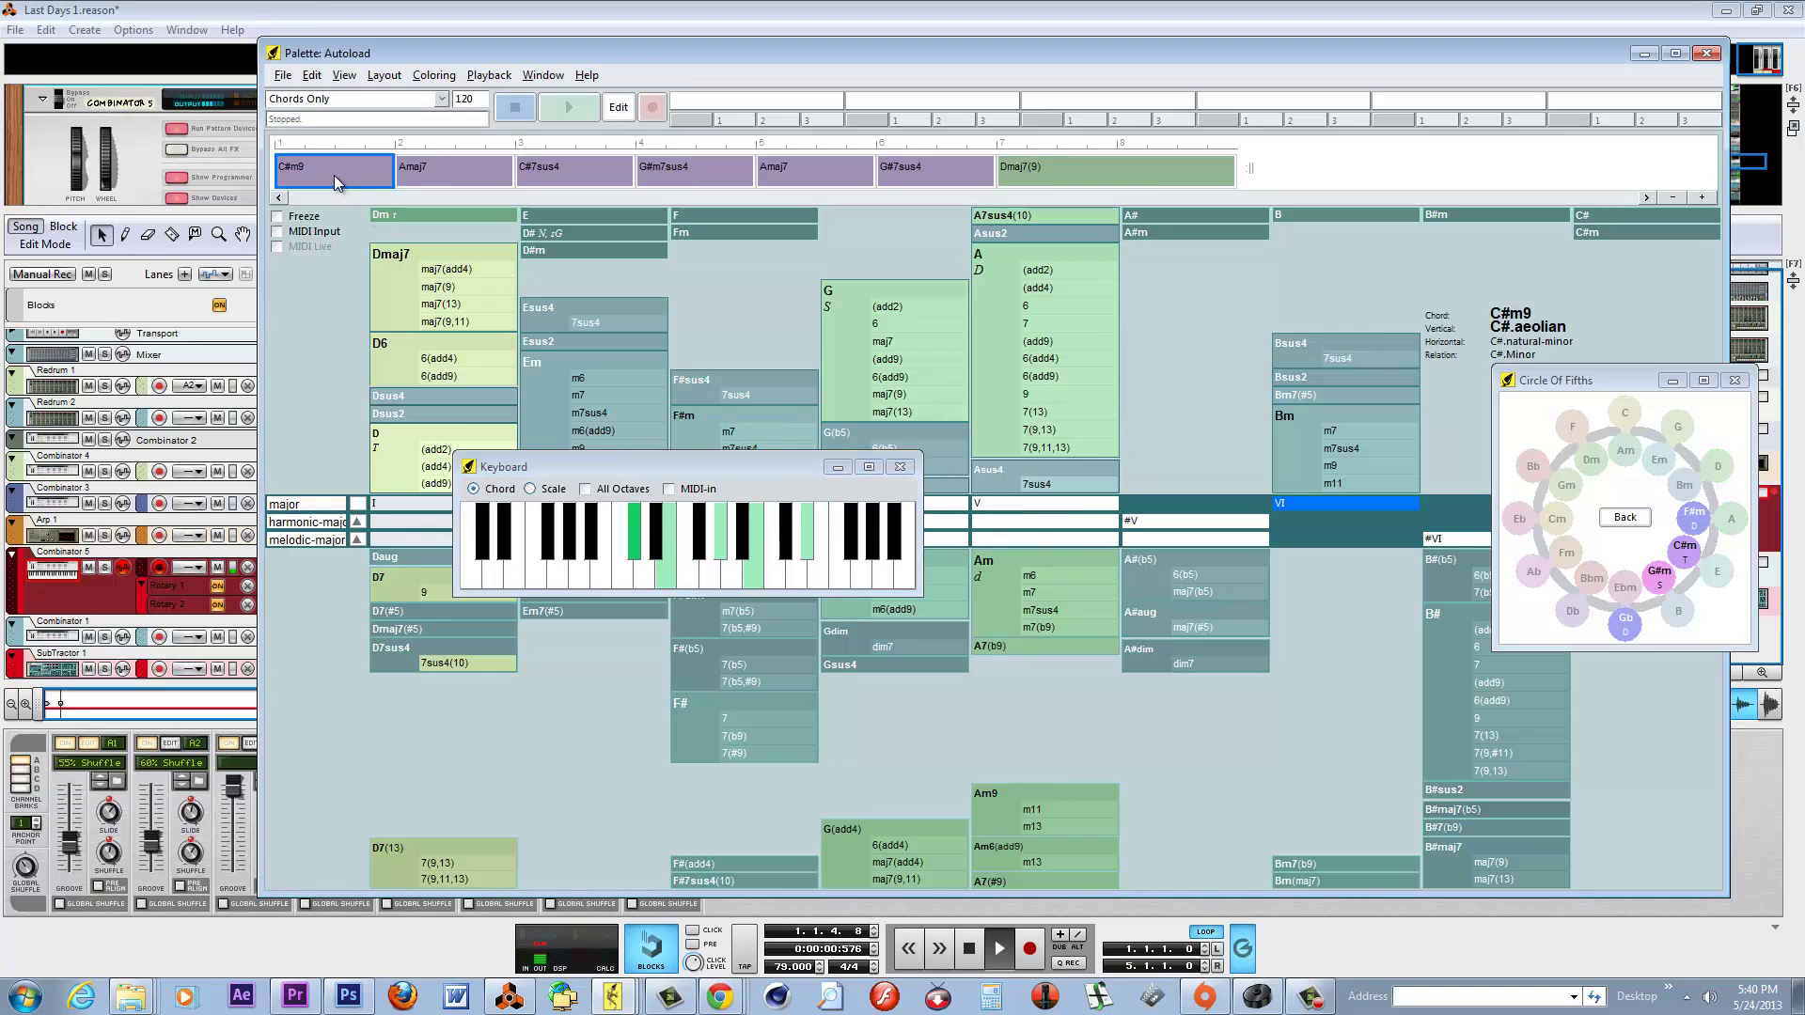
pyautogui.click(425, 172)
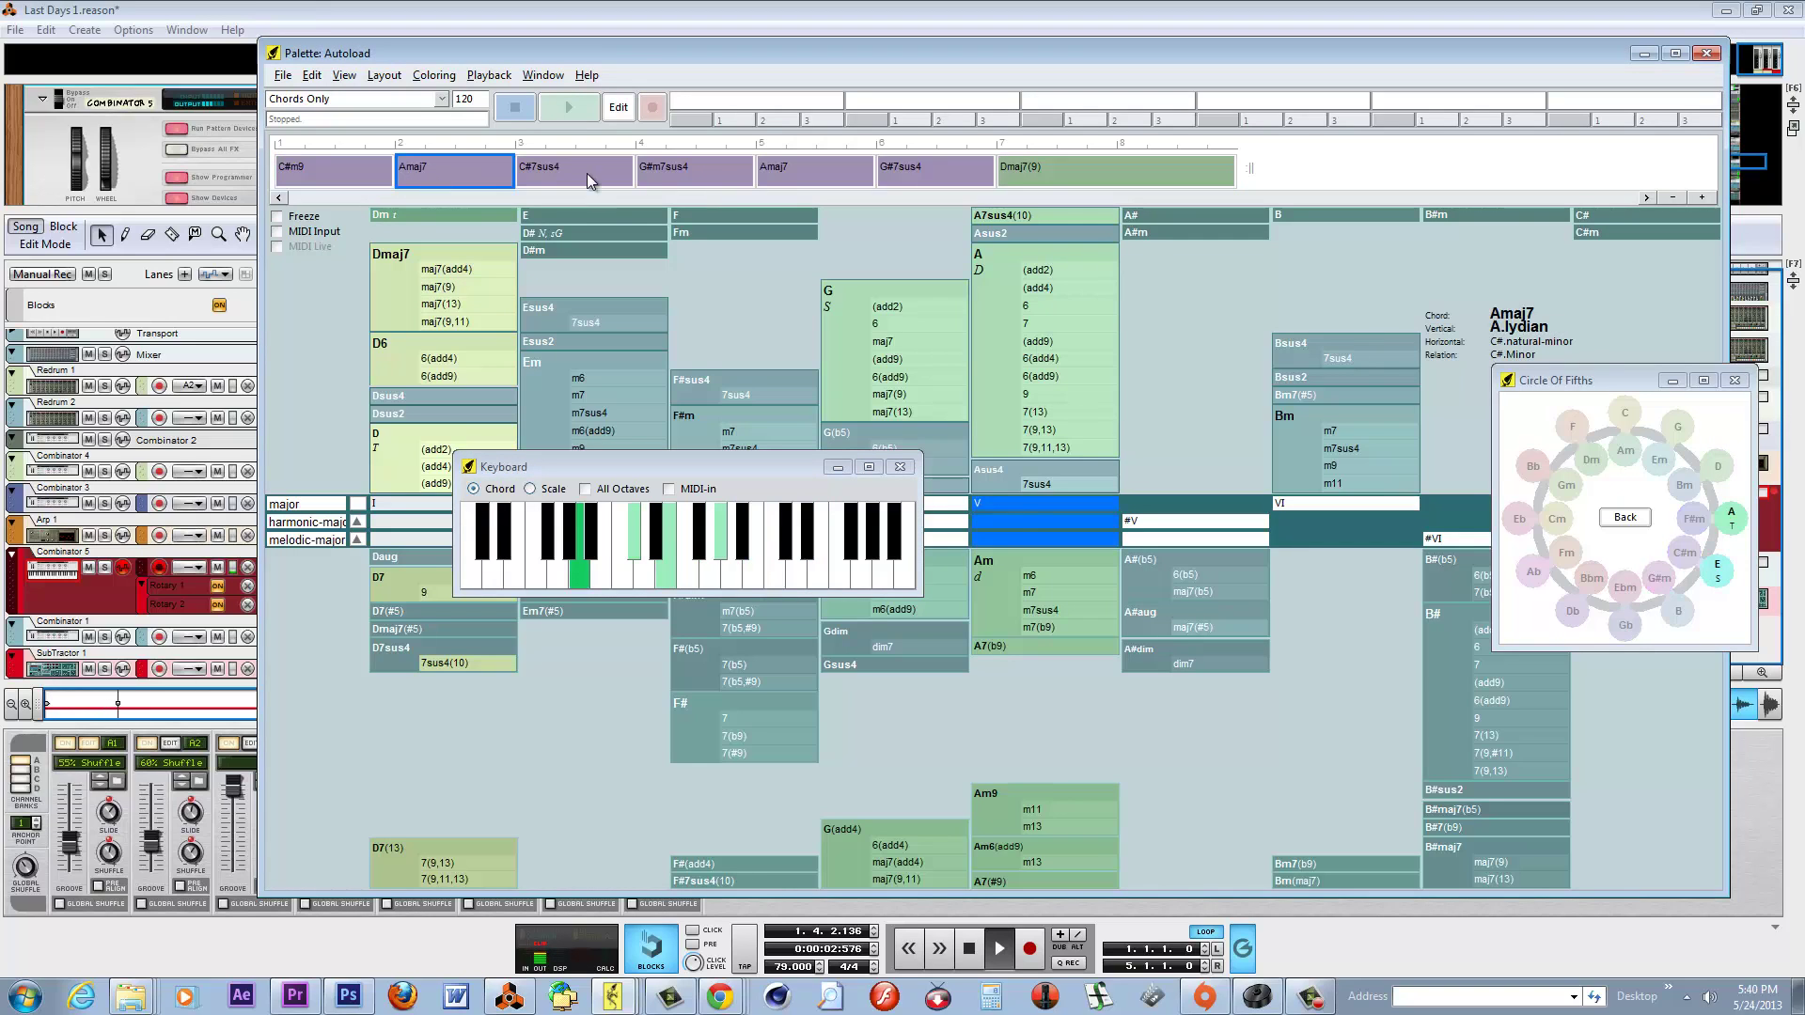
pyautogui.click(587, 173)
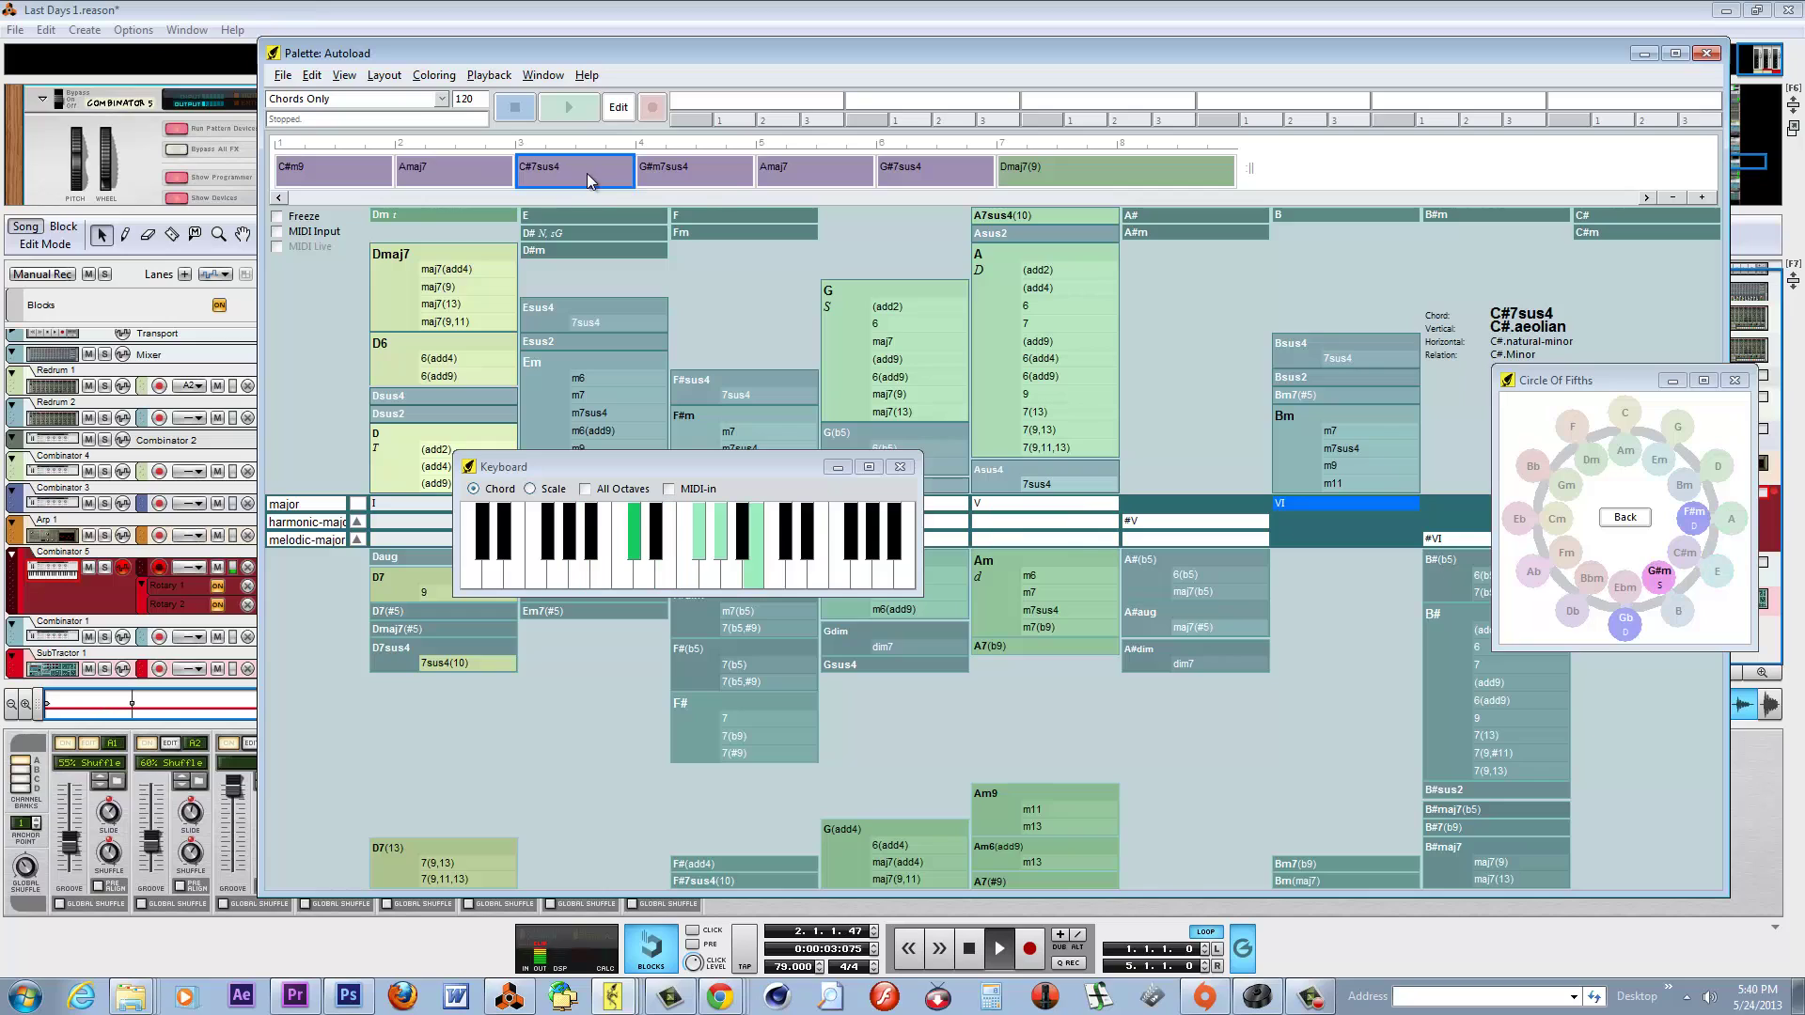
pyautogui.click(697, 169)
pyautogui.click(831, 173)
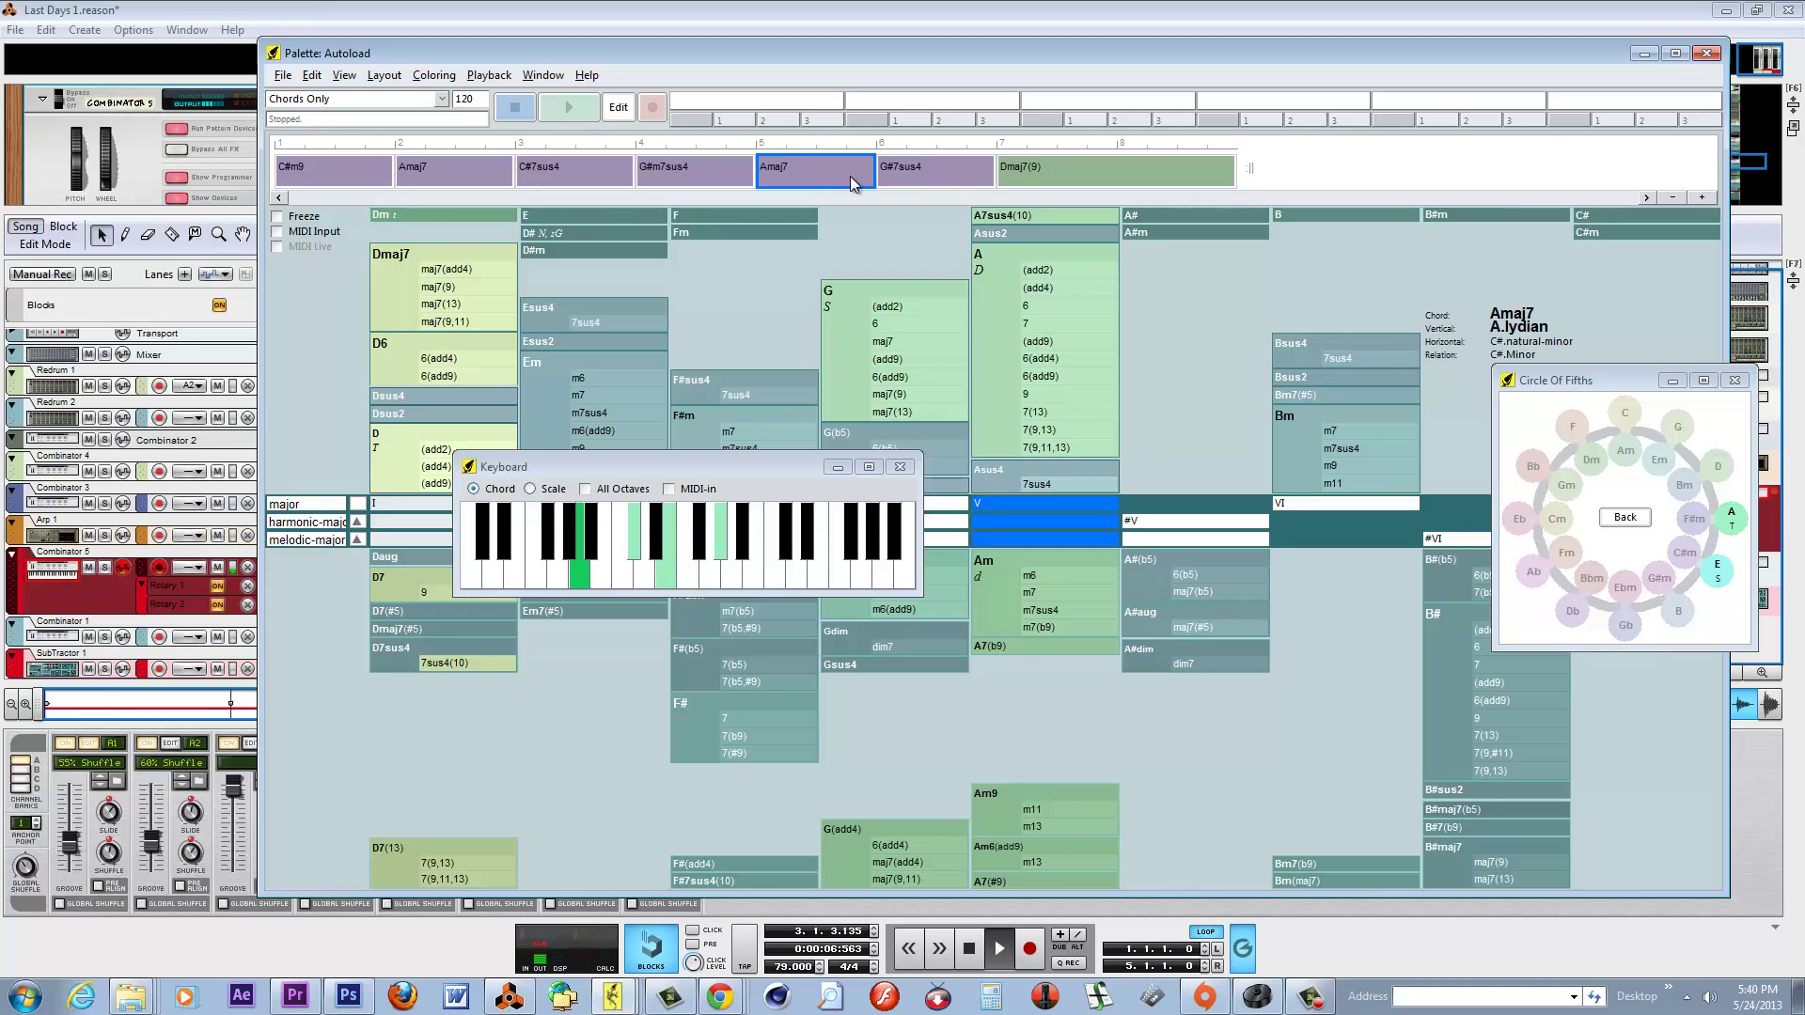
pyautogui.click(911, 170)
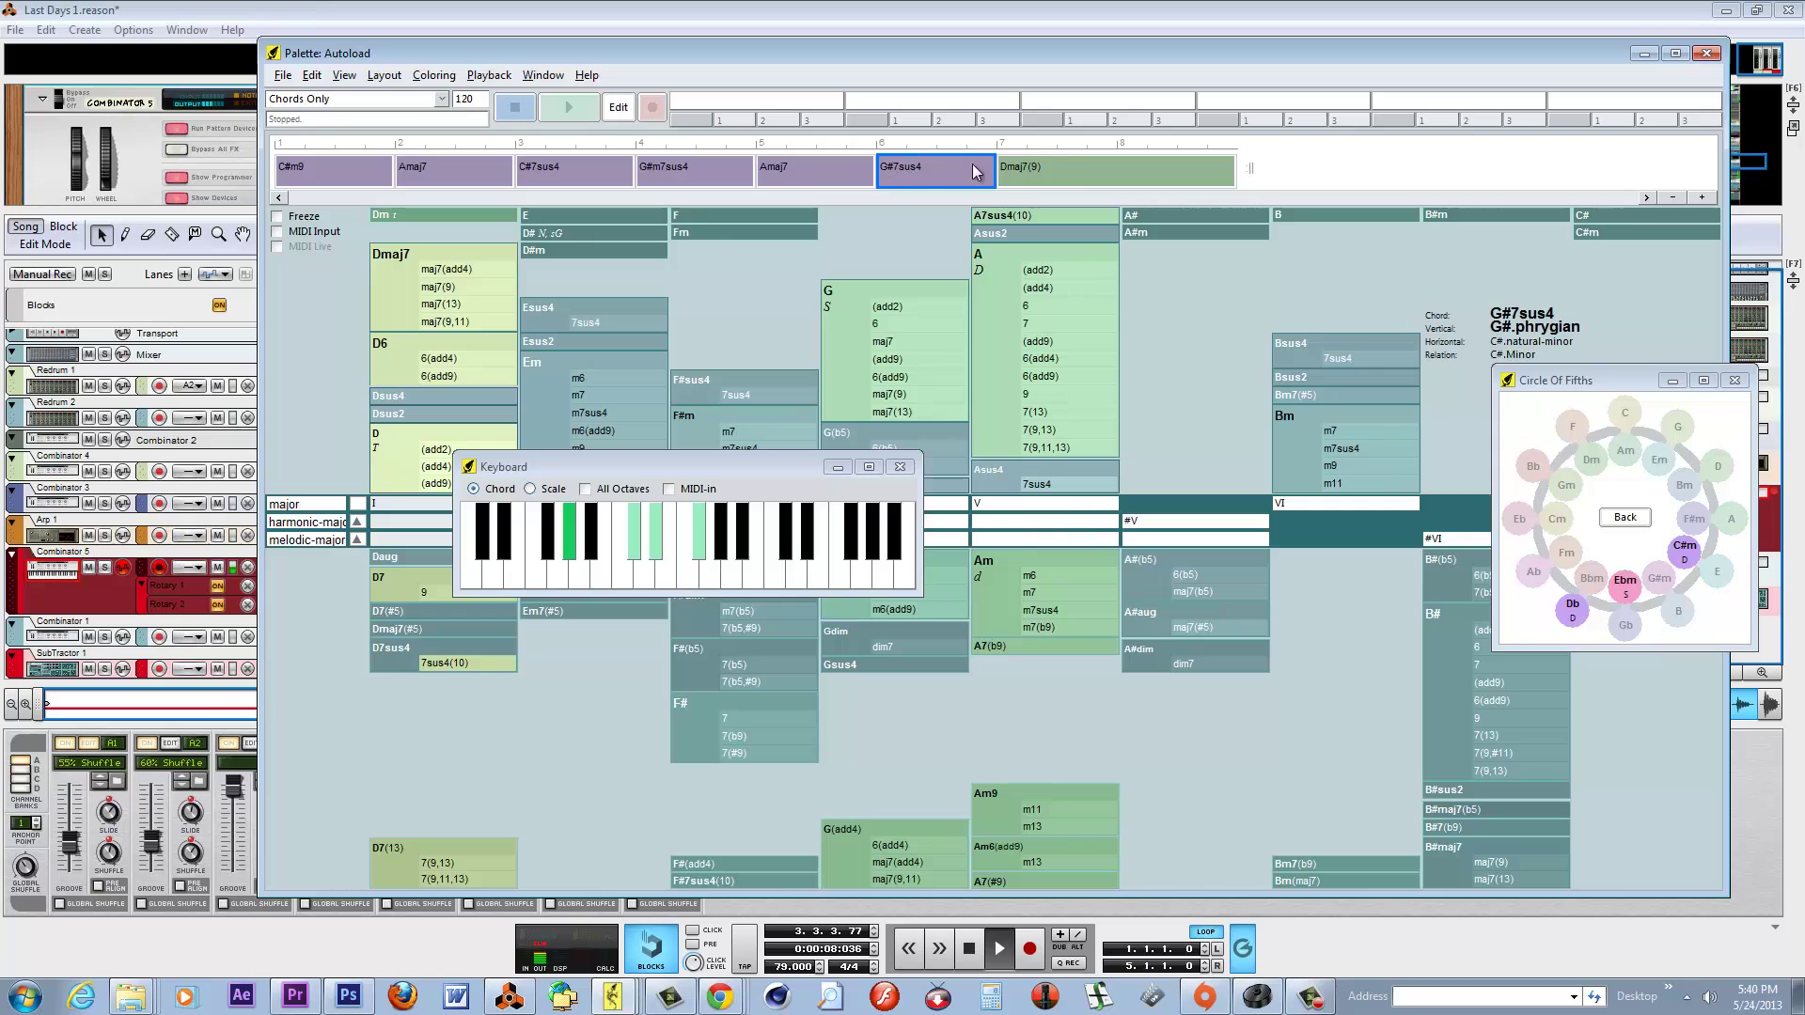
pyautogui.click(1073, 173)
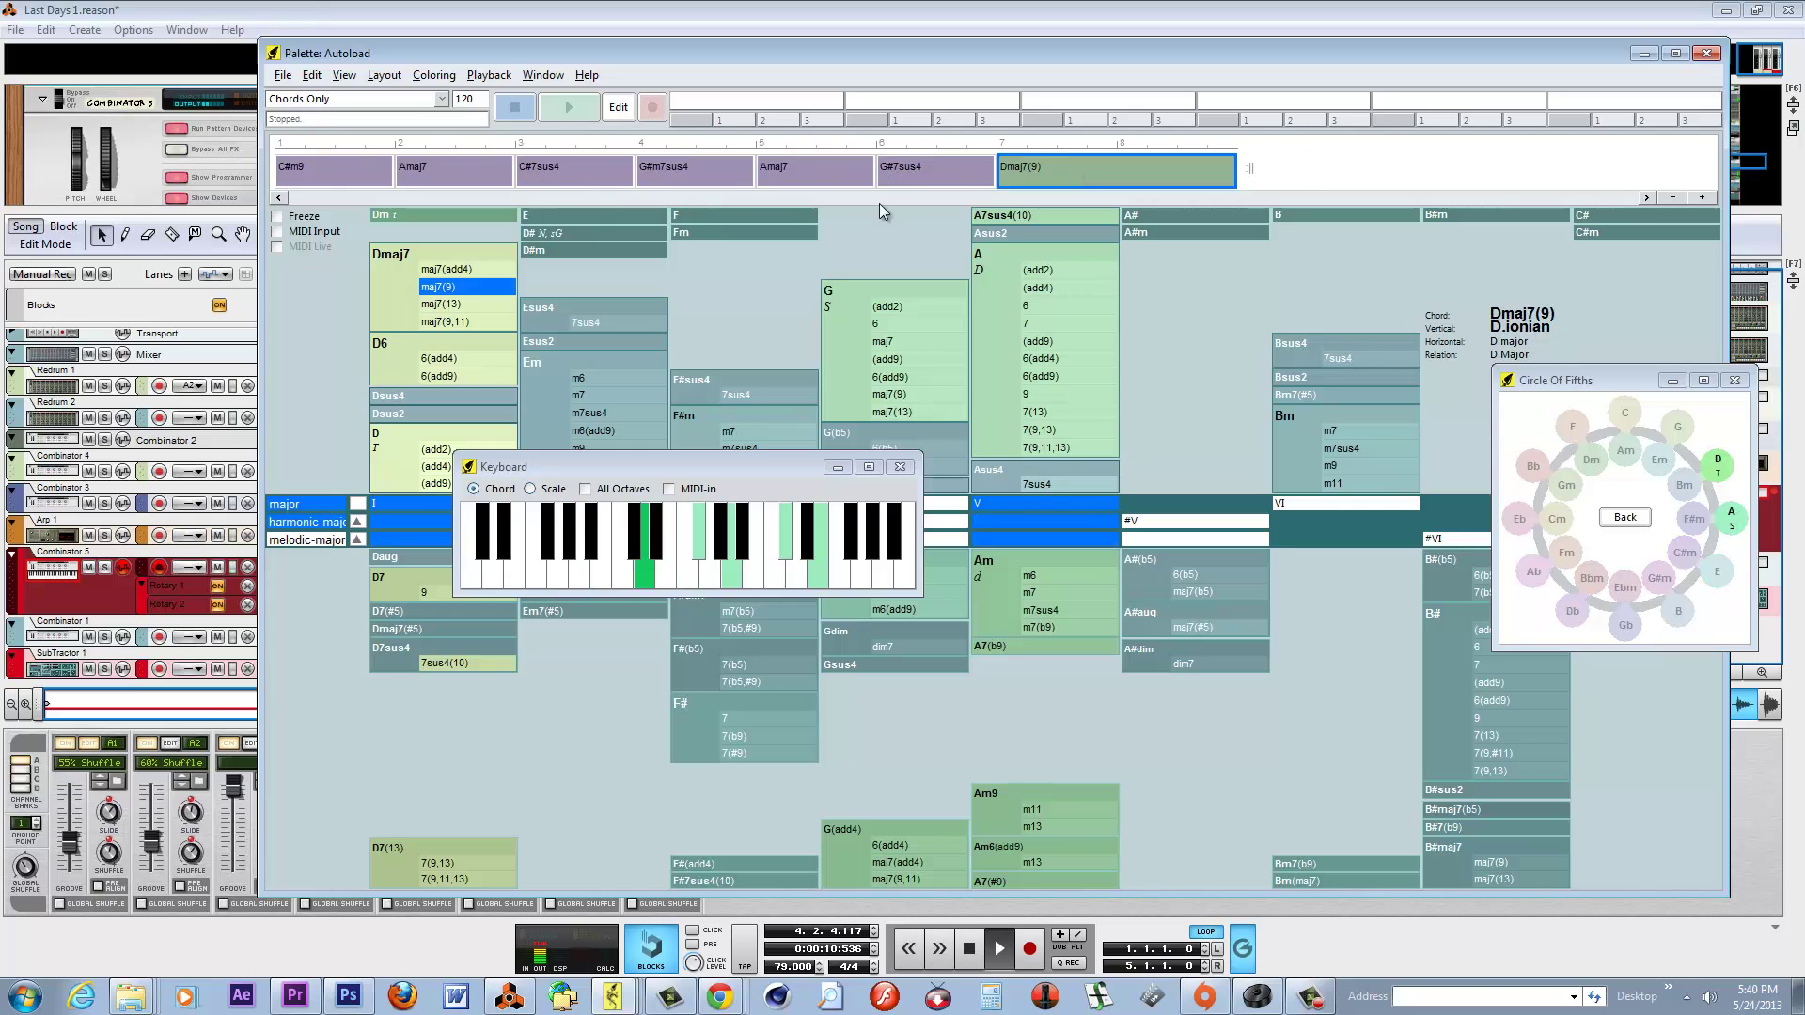
pyautogui.click(323, 175)
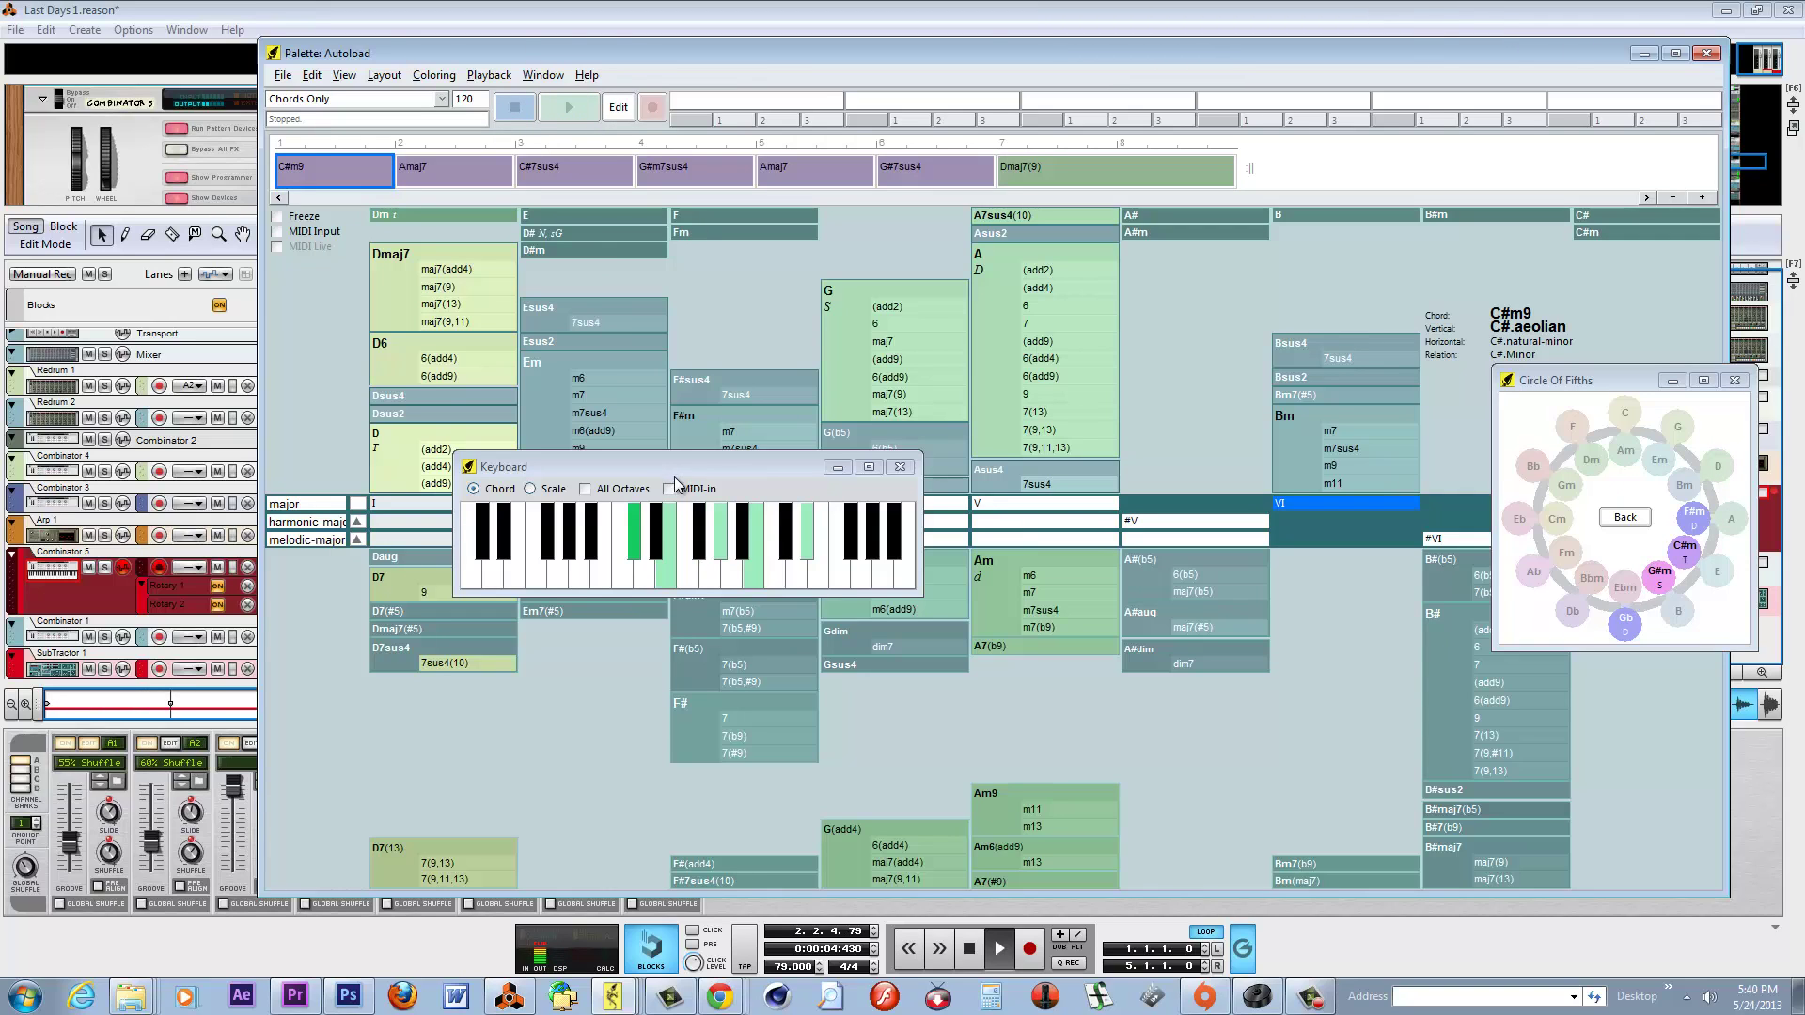
# Close Palette together with its keyboard display and Circle of Fifths, and stop Reason's playback.
pyautogui.click(900, 467)
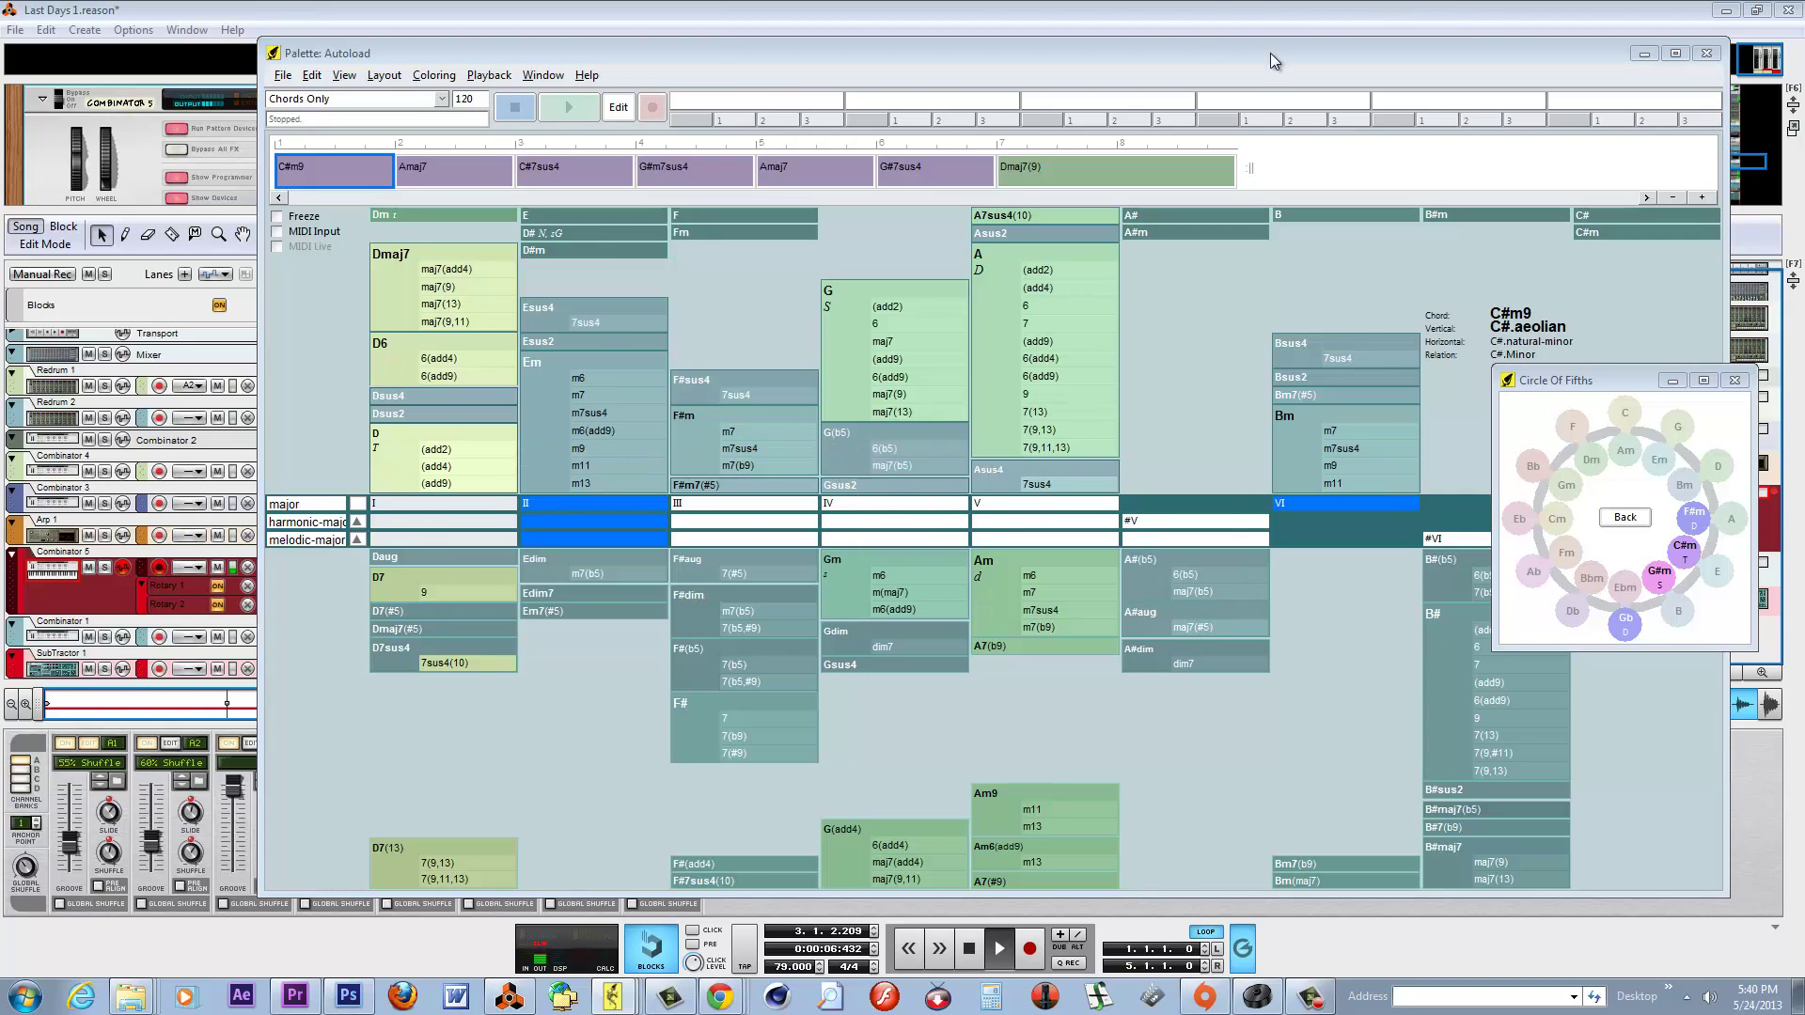
pyautogui.click(1706, 53)
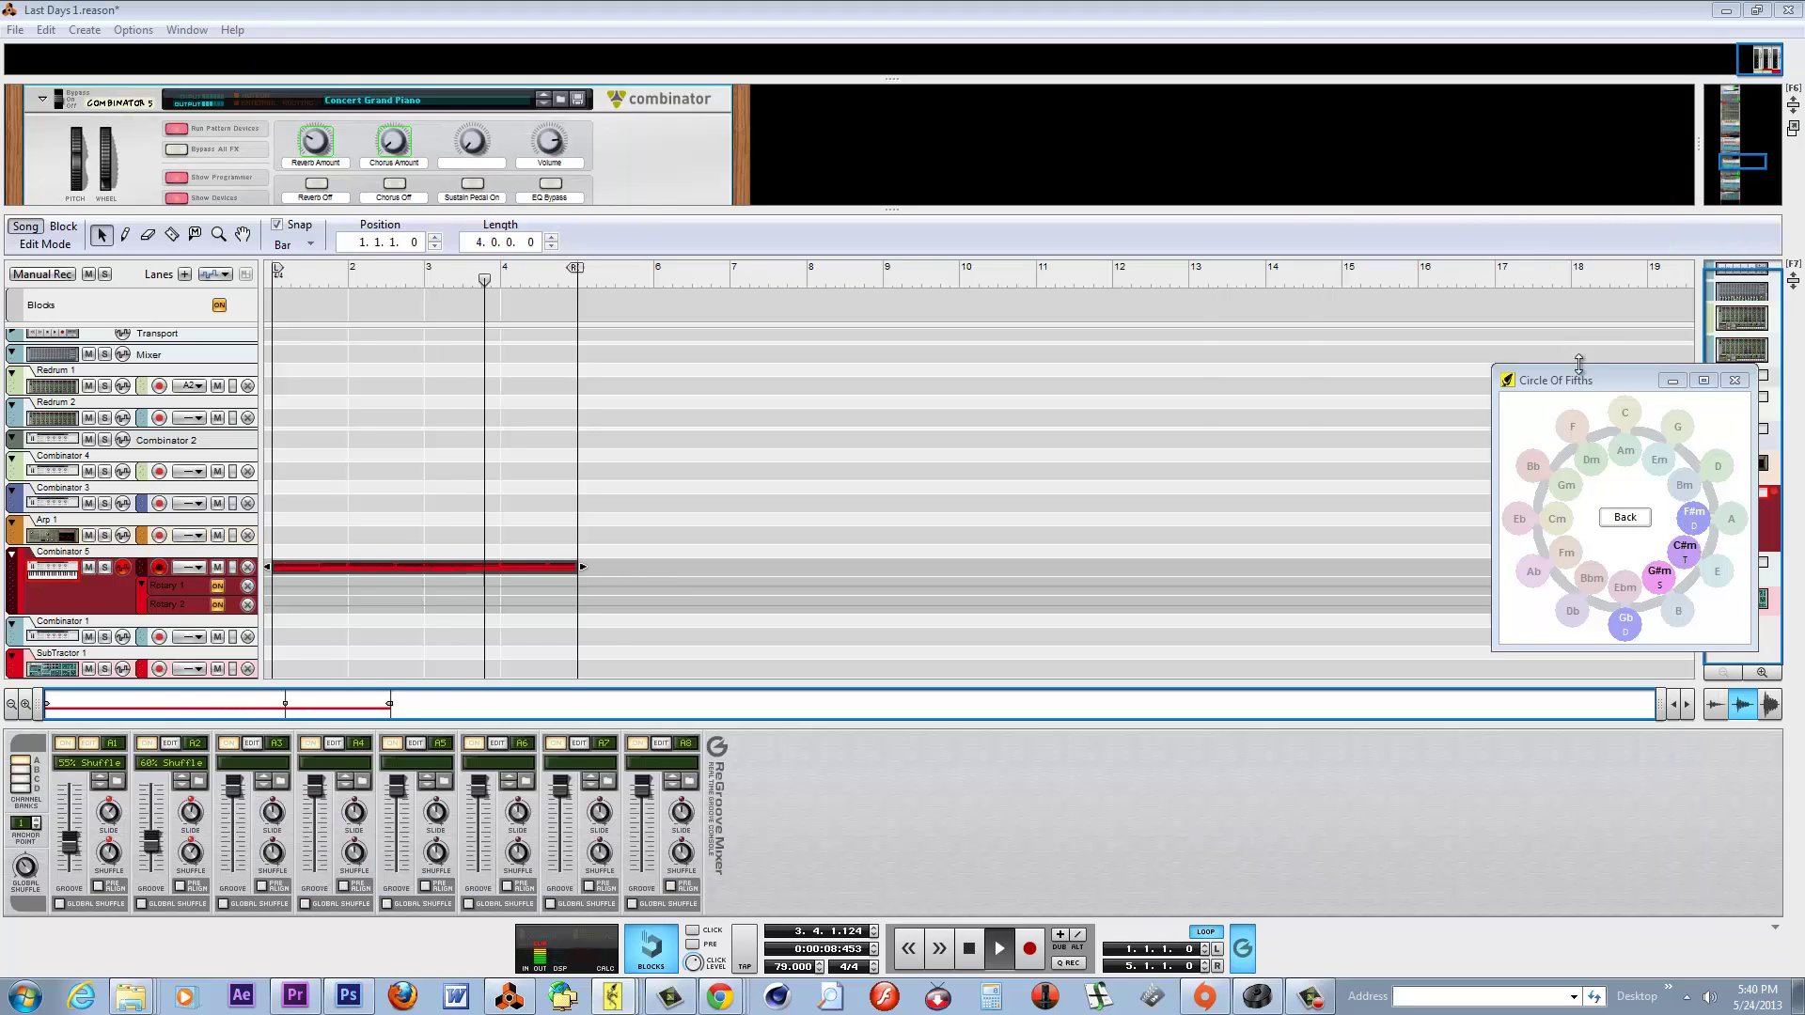
pyautogui.click(1734, 380)
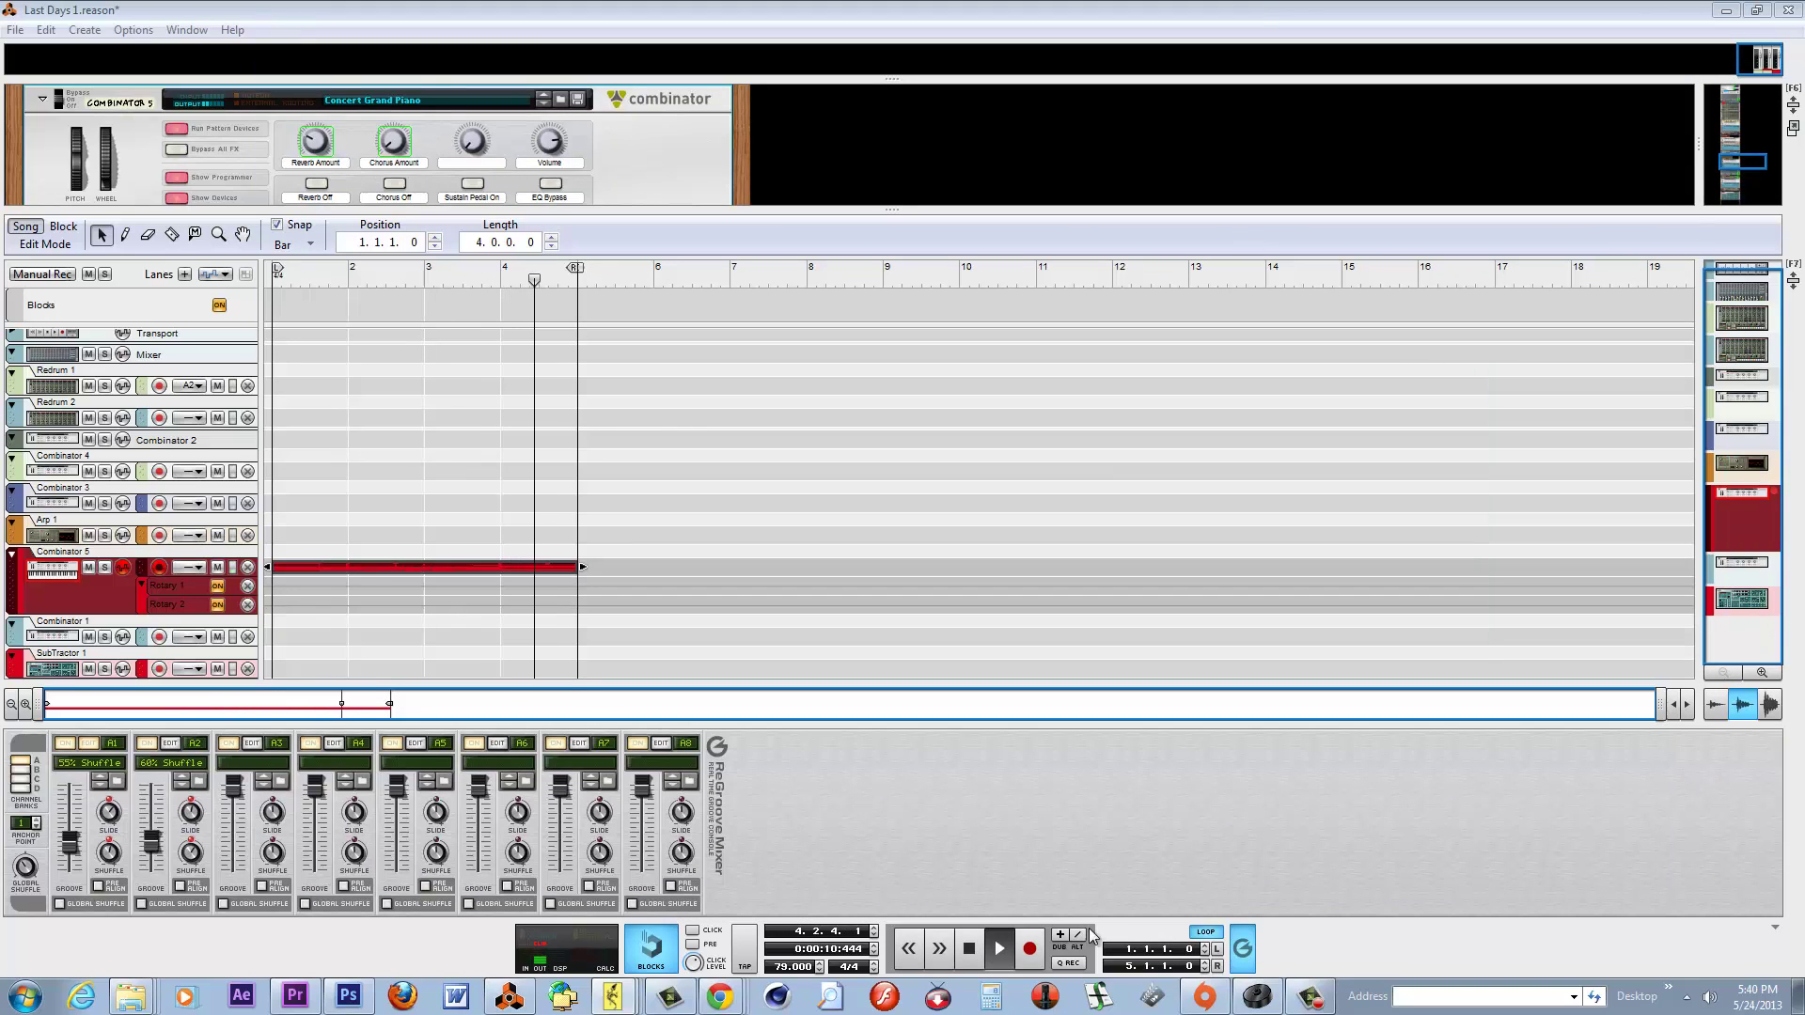
pyautogui.click(969, 959)
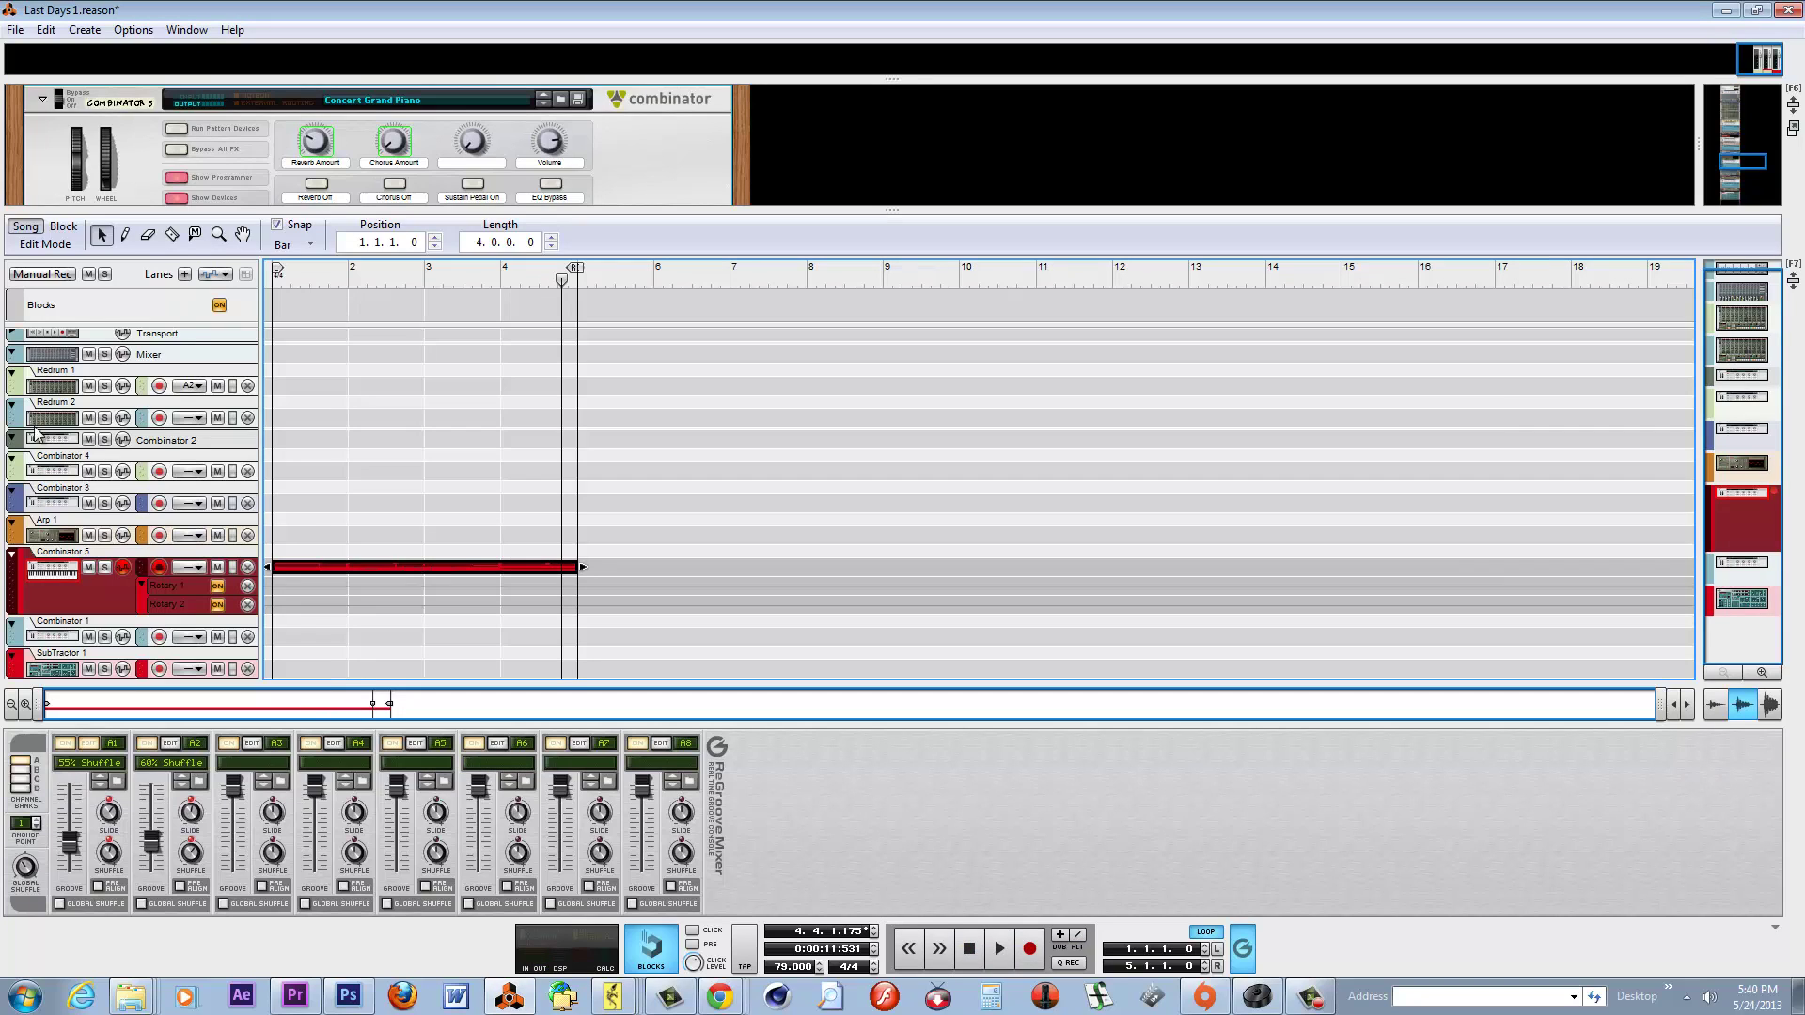
# Open the recorded Combinator 5 clip for note editing, with all four bars in view and an enlarged note lane.
pyautogui.doubleClick(331, 566)
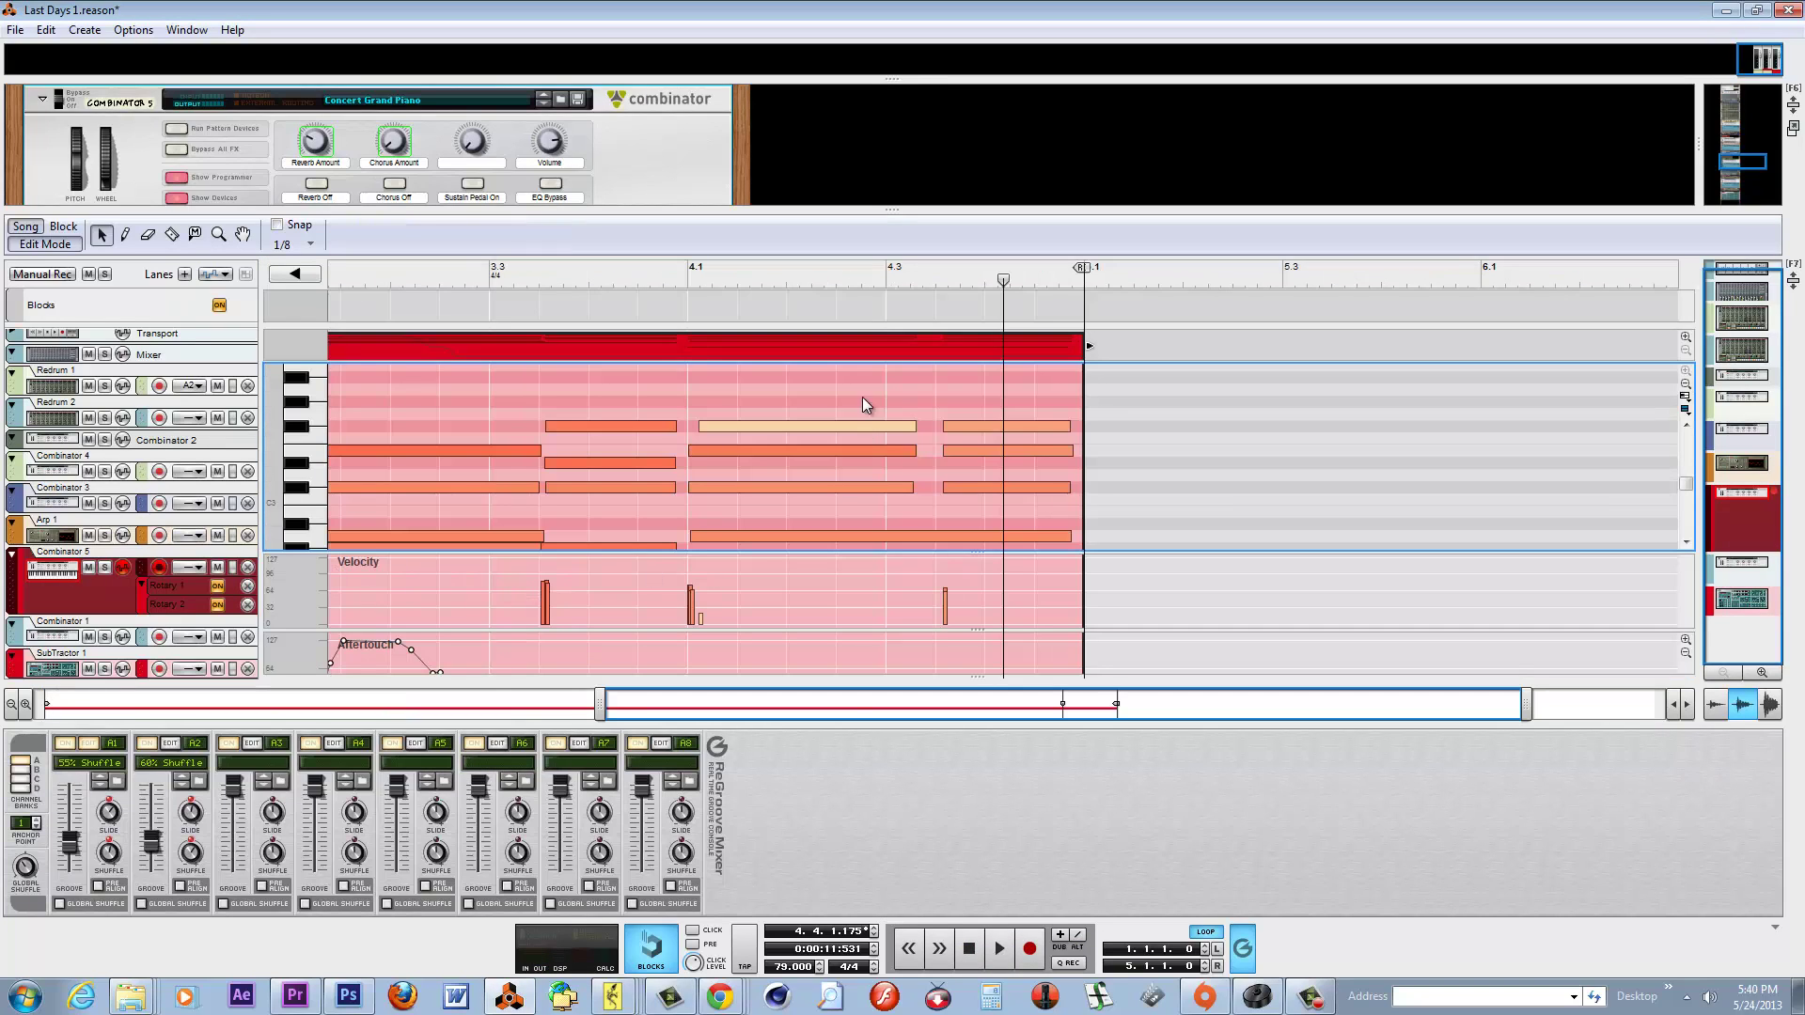
pyautogui.moveTo(601, 703); pyautogui.dragTo(82, 694)
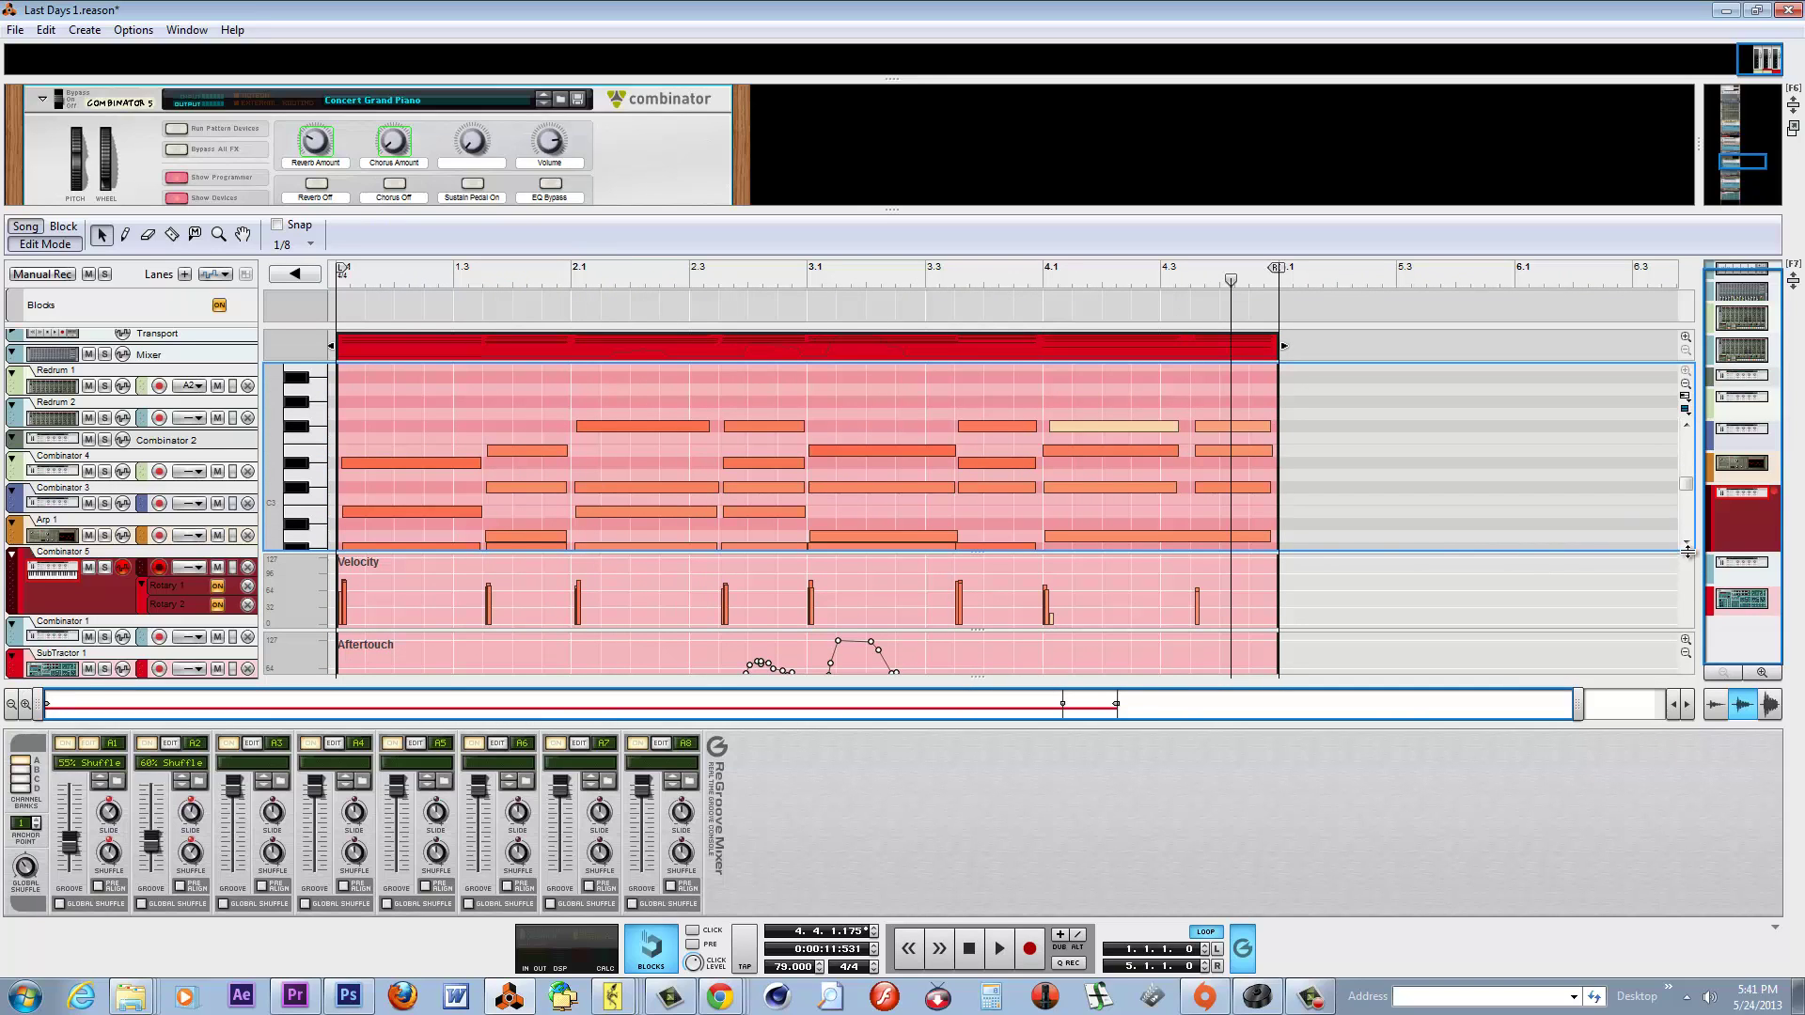
pyautogui.moveTo(1688, 551); pyautogui.dragTo(1685, 642)
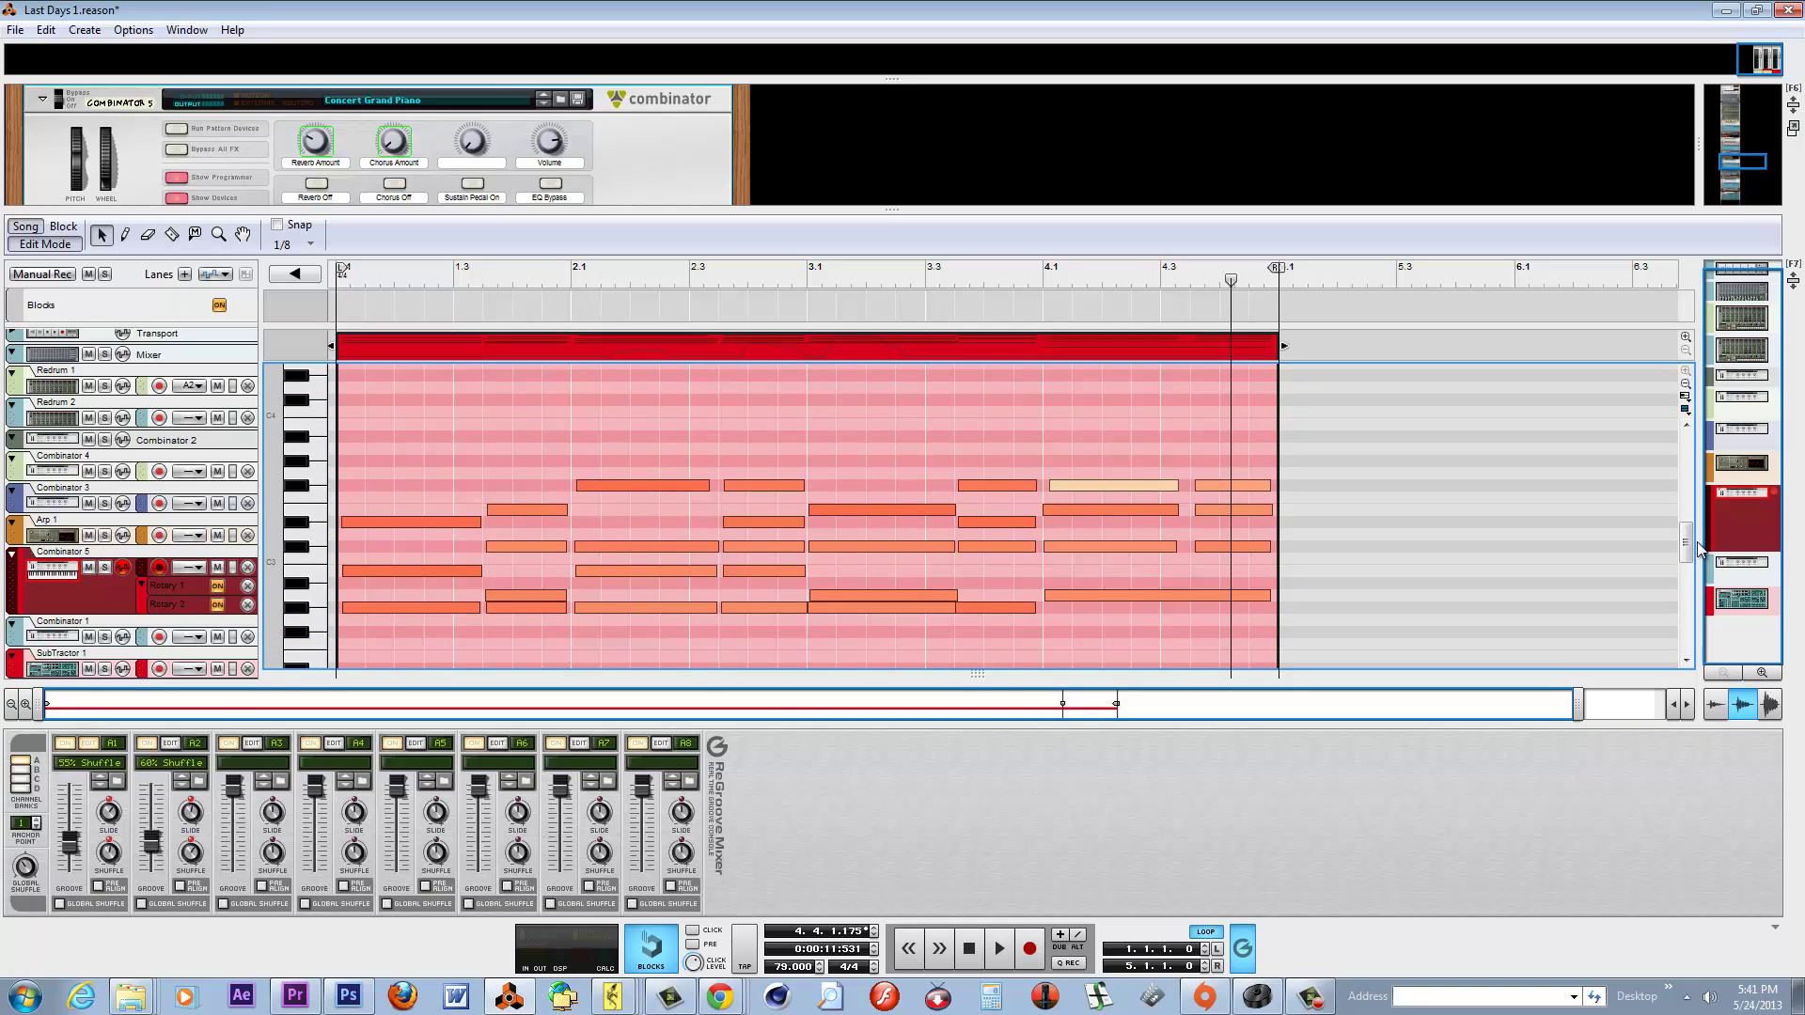
pyautogui.scroll(-3, 1699, 550)
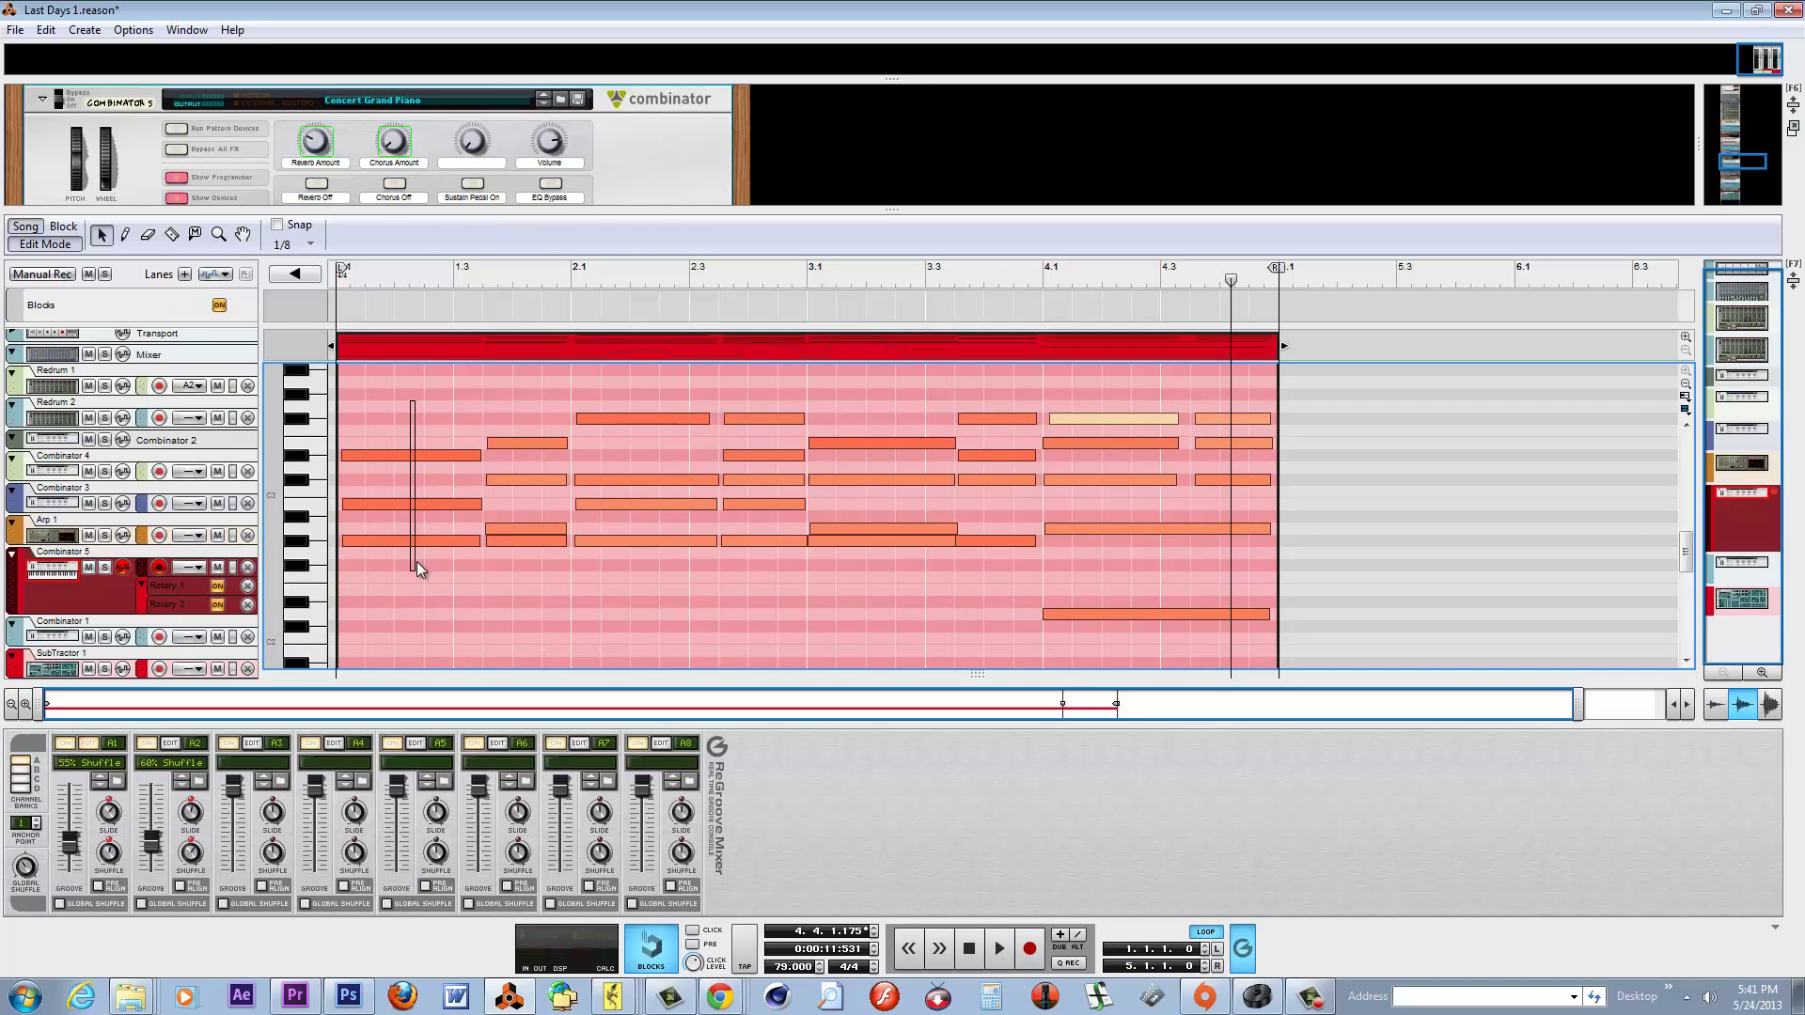
# Nudge the first chord's notes earlier to about 1.1.1.11 and the second chord's lowest note to 1.3.2.228.
pyautogui.moveTo(416, 563); pyautogui.dragTo(405, 550)
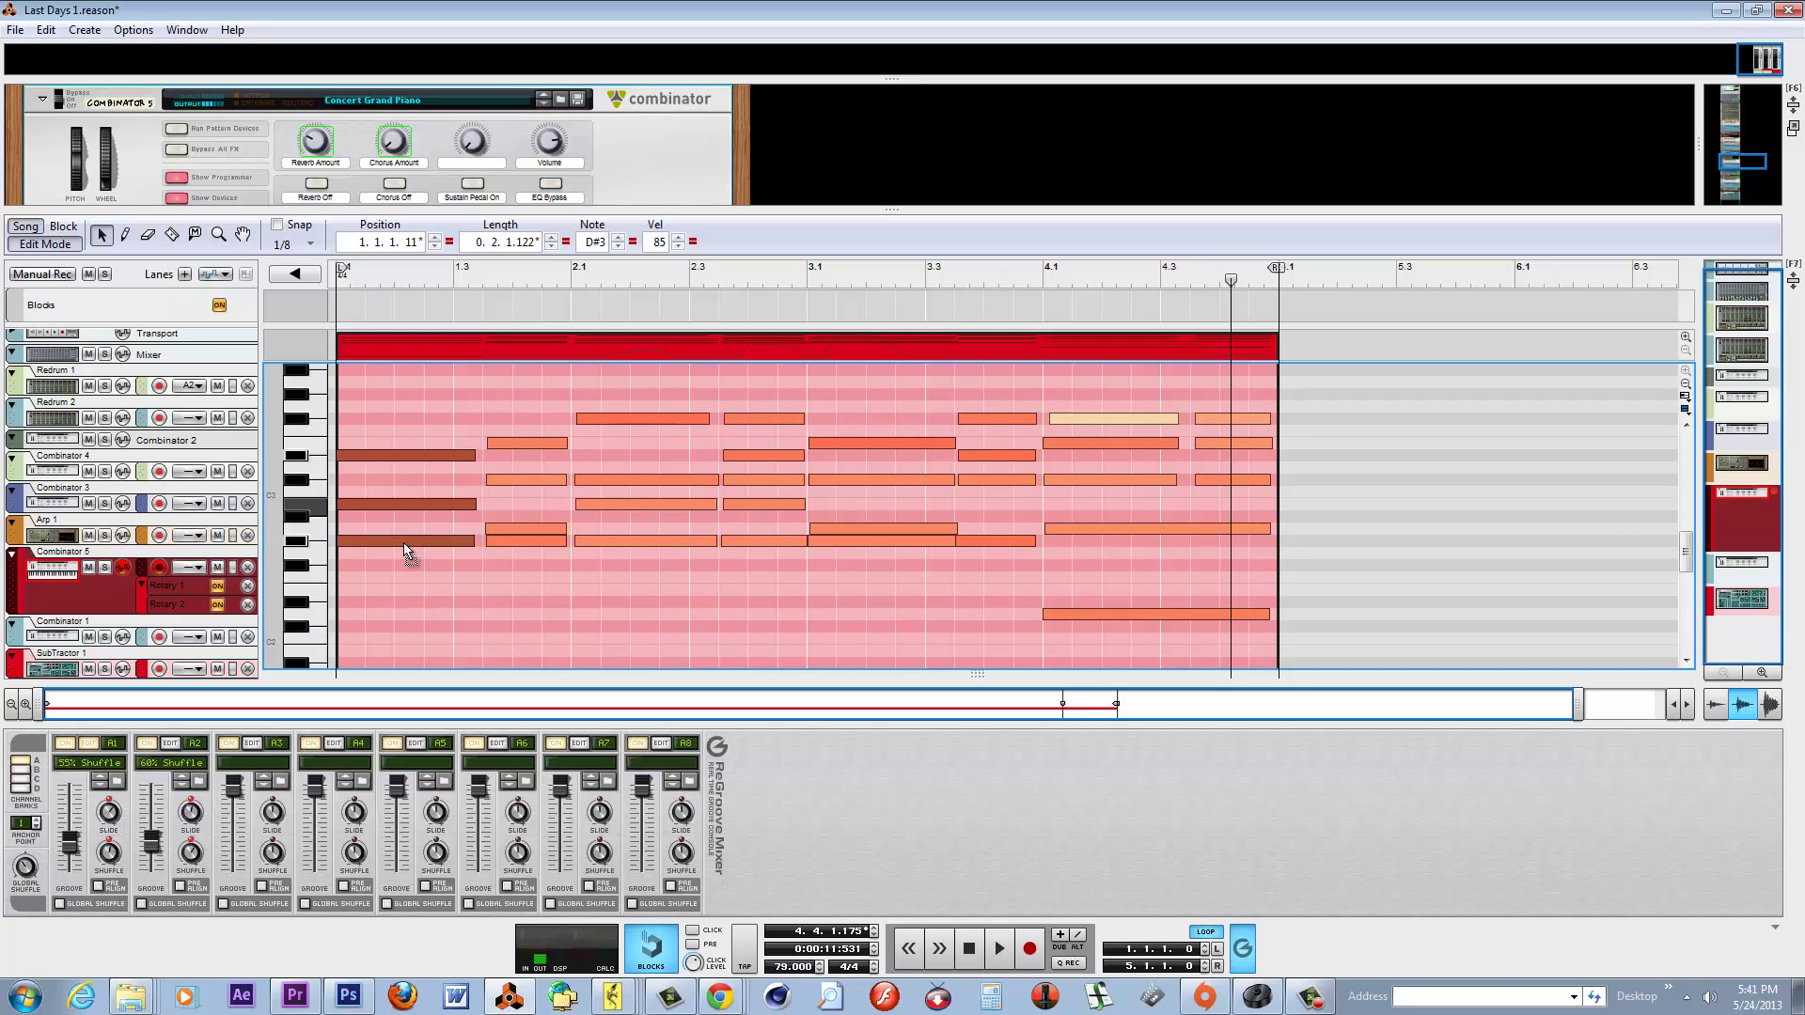
pyautogui.click(509, 542)
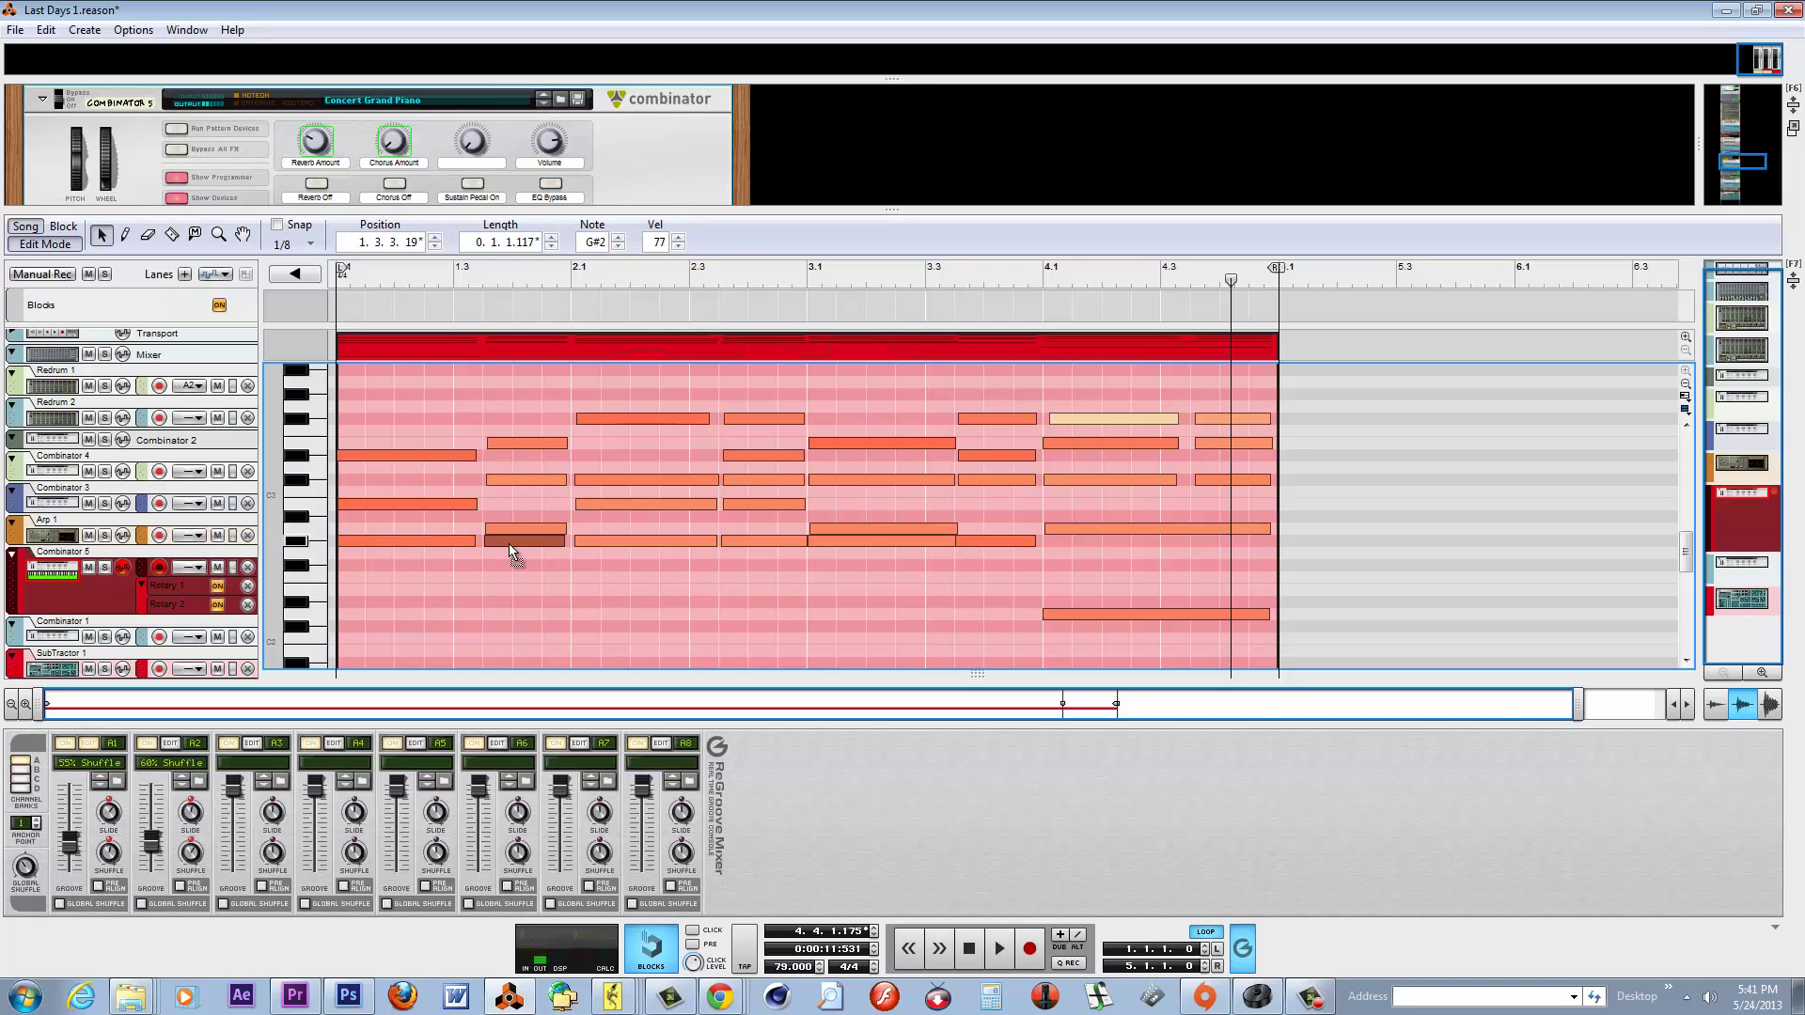
pyautogui.moveTo(510, 543); pyautogui.dragTo(506, 545)
# Play the loop from its start and solo the Combinator 5 track.
pyautogui.click(969, 950)
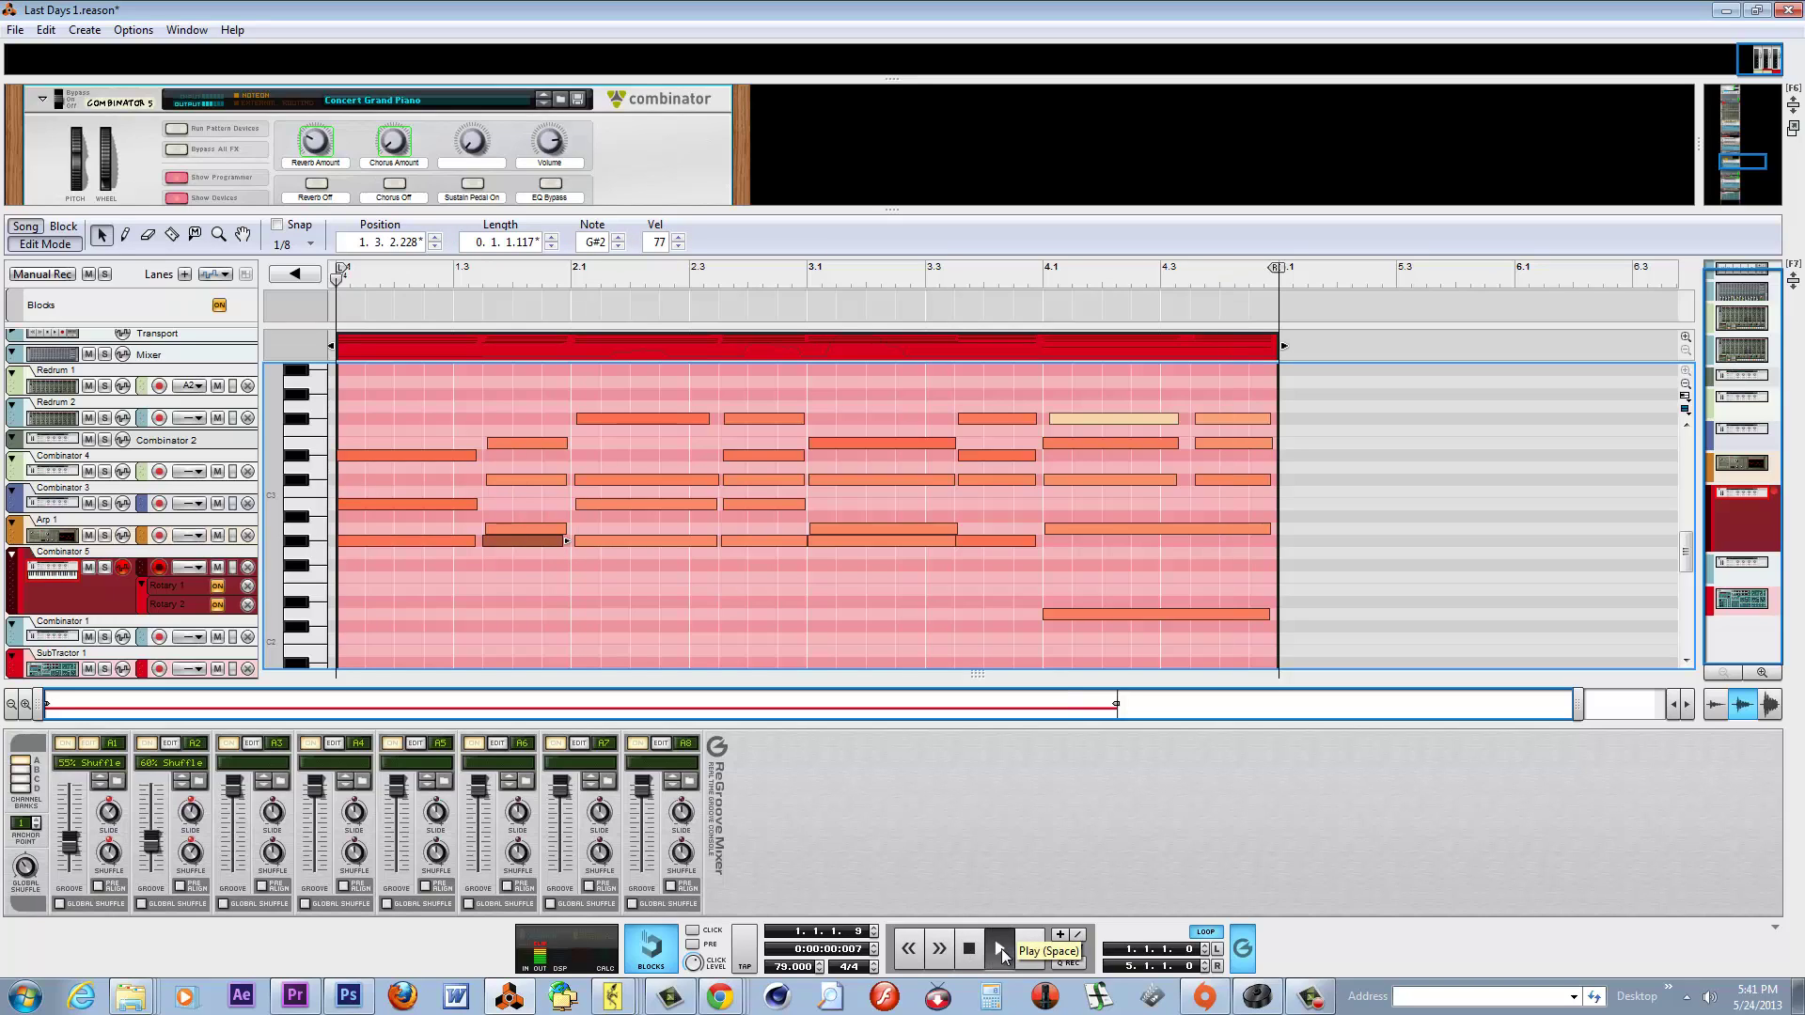
pyautogui.click(1002, 955)
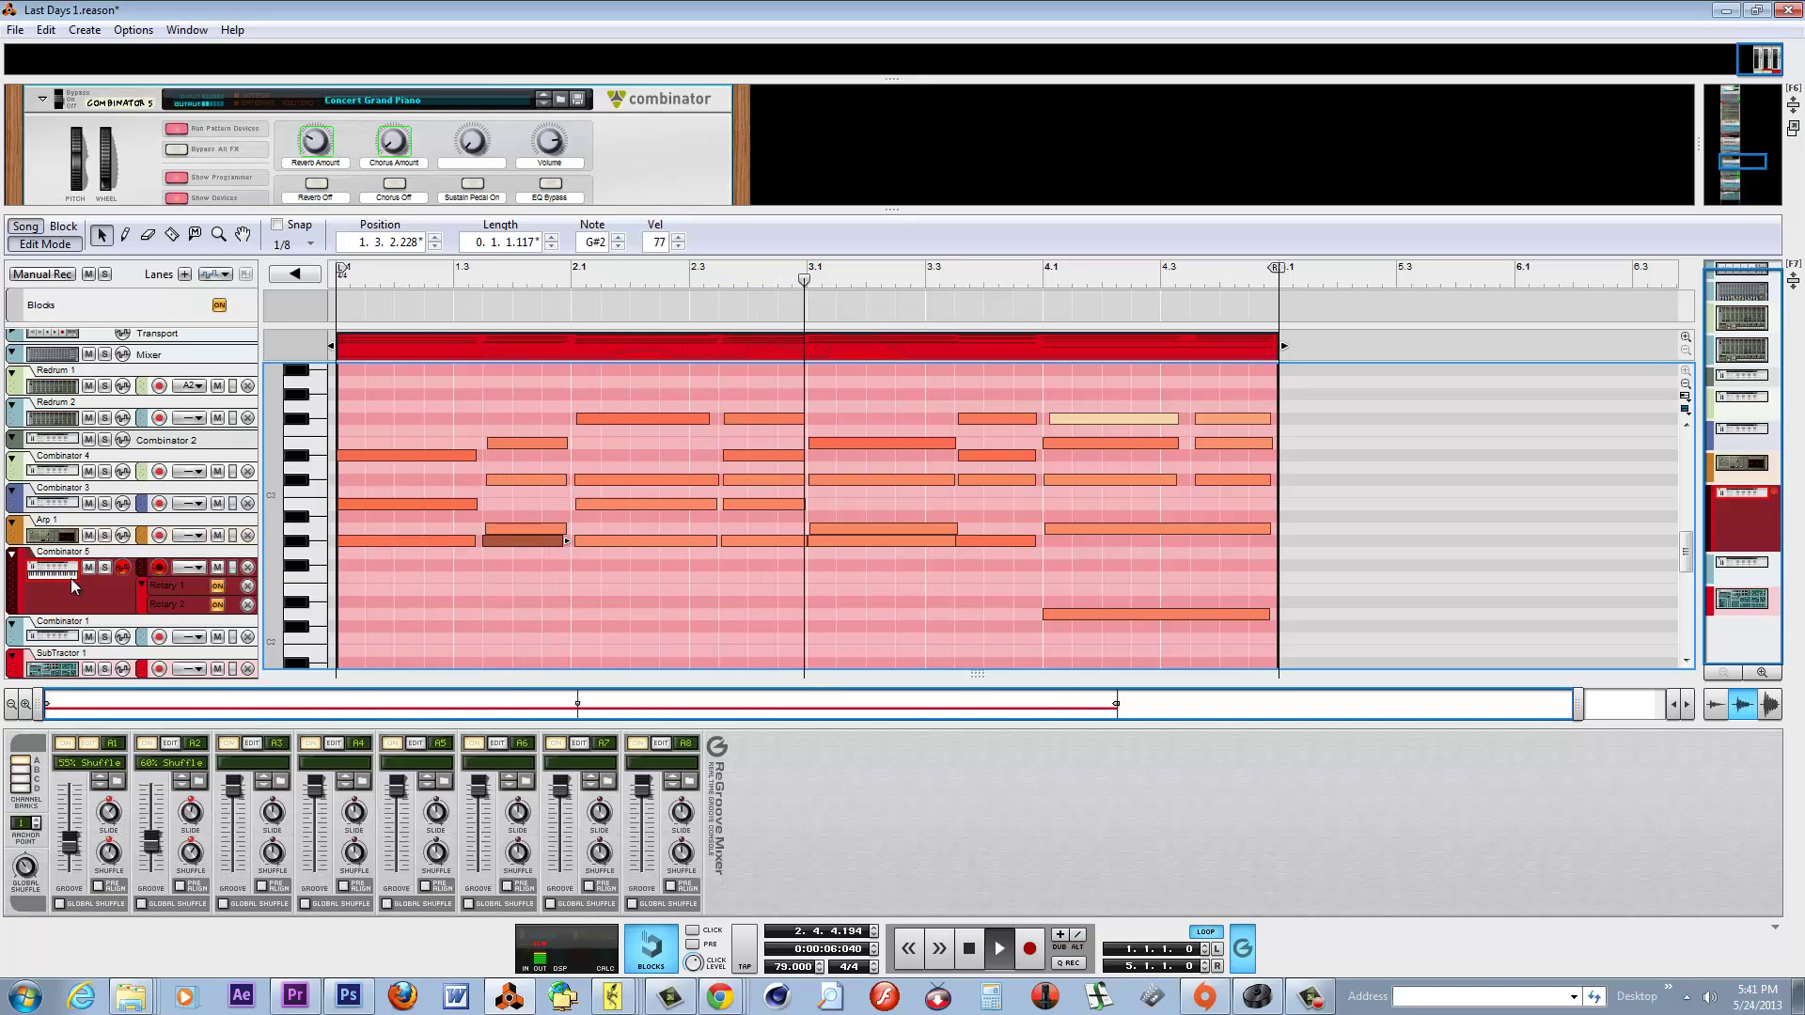
pyautogui.click(105, 567)
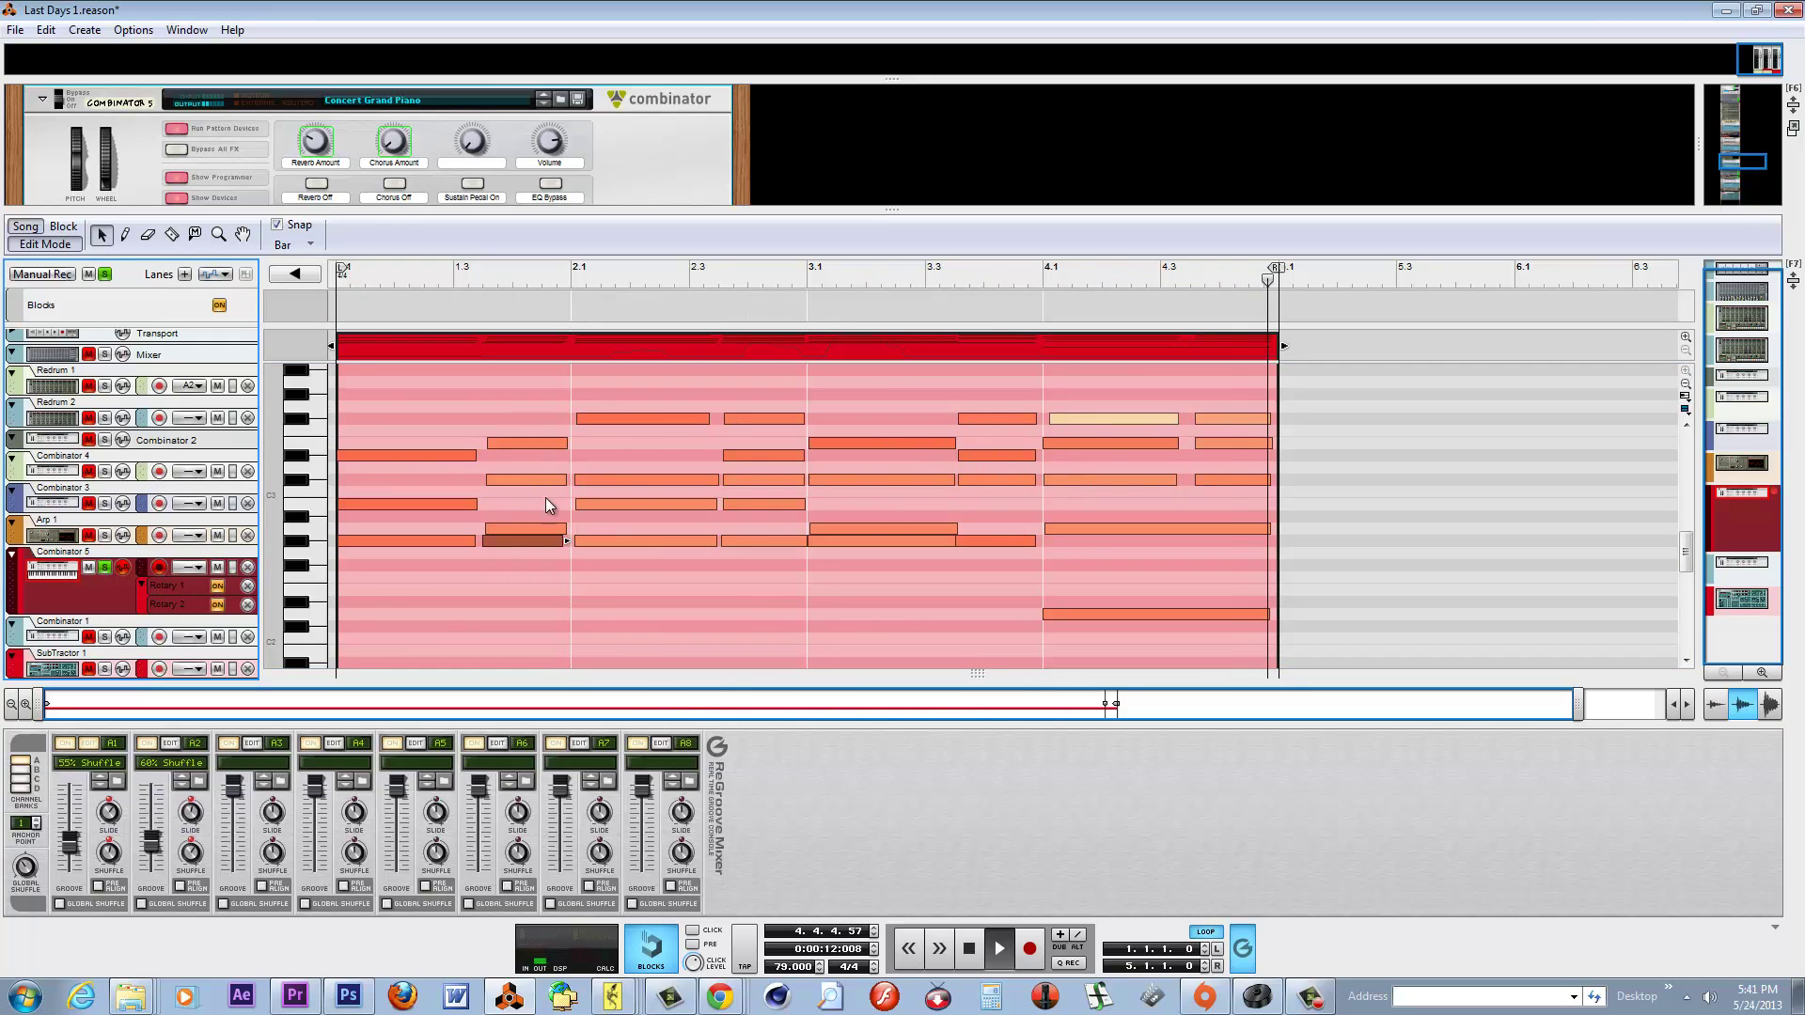
# Stagger the notes of the chord starting bar 2, from G#2 at 2.1.1.6 up to F#3 at 2.1.1.182.
pyautogui.click(607, 505)
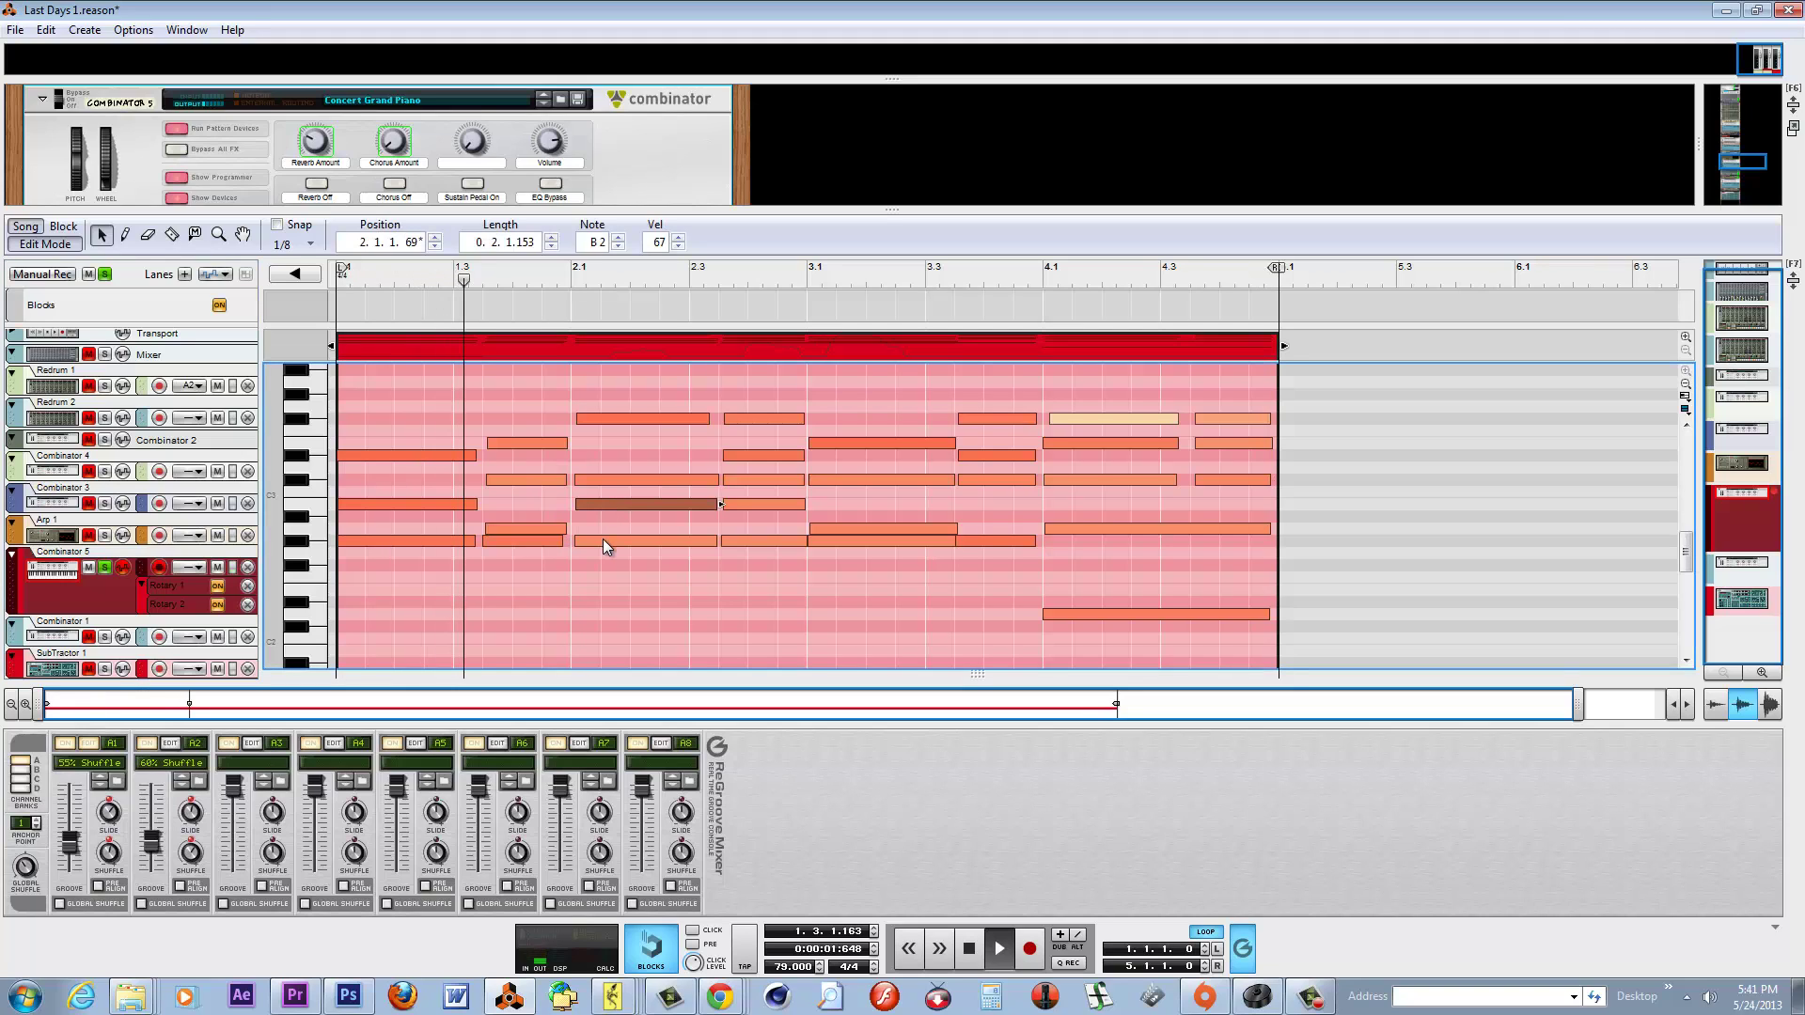
pyautogui.click(604, 541)
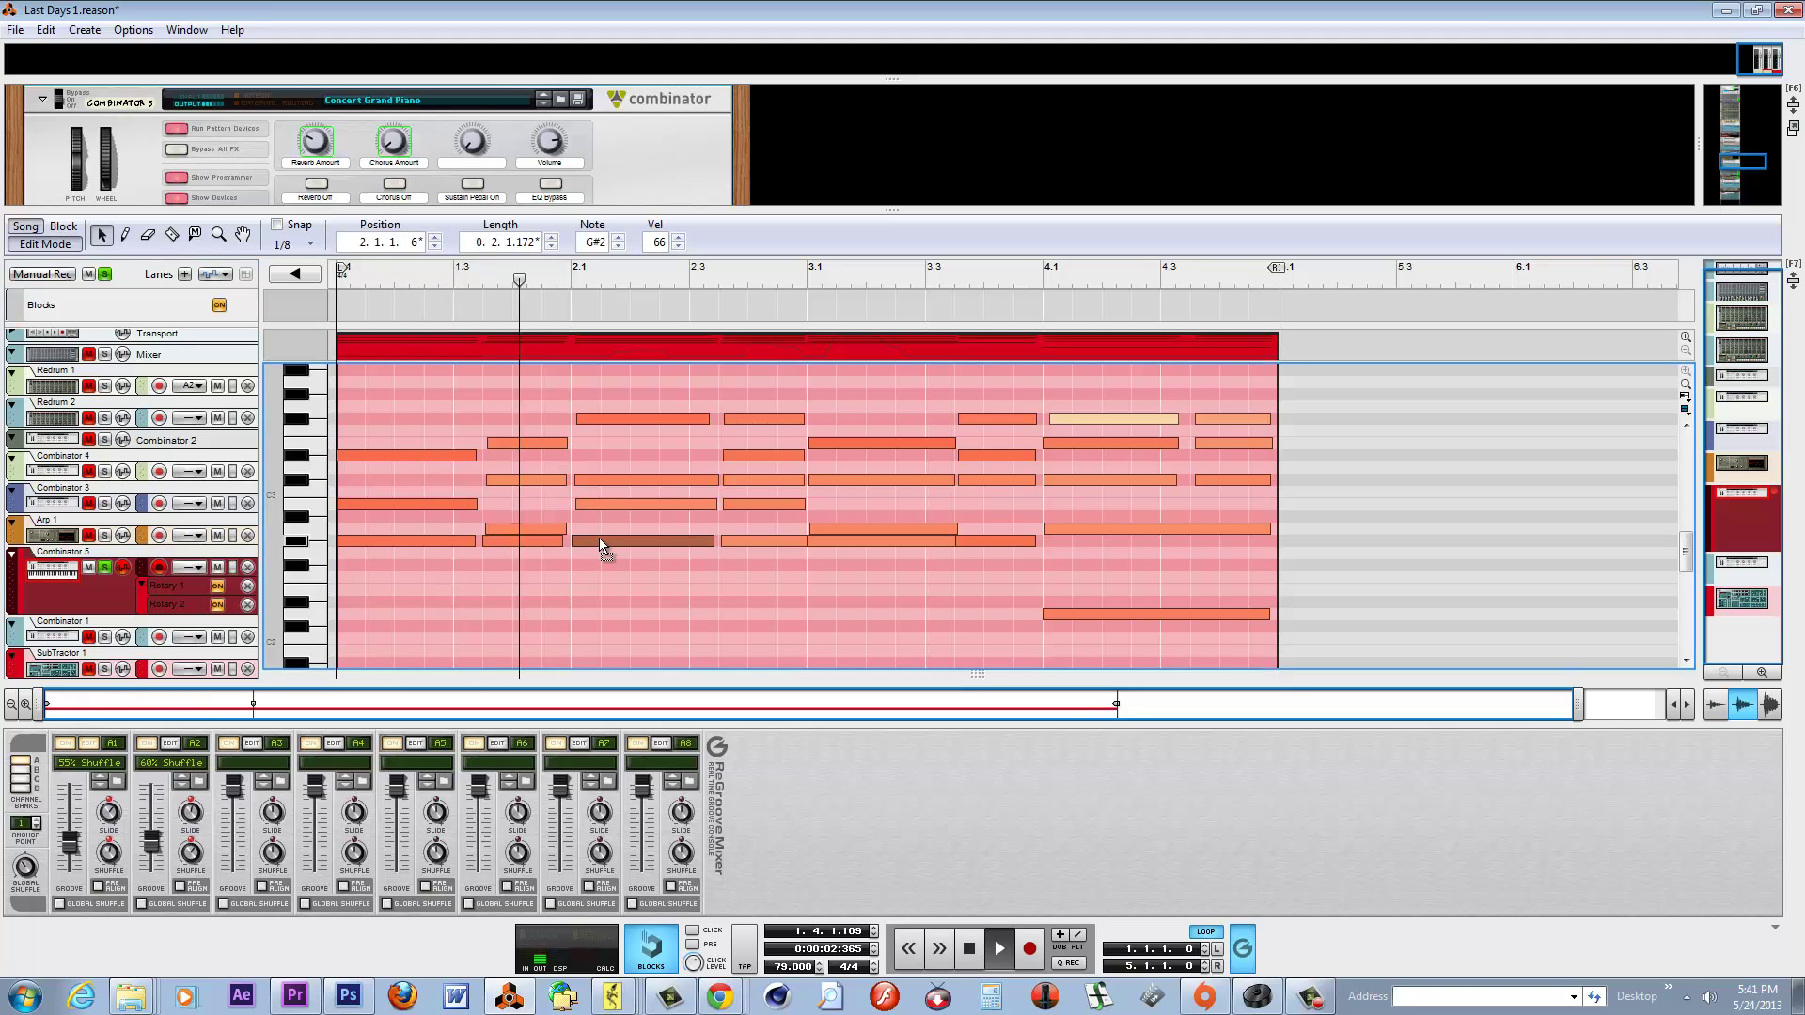
pyautogui.click(594, 477)
pyautogui.click(587, 418)
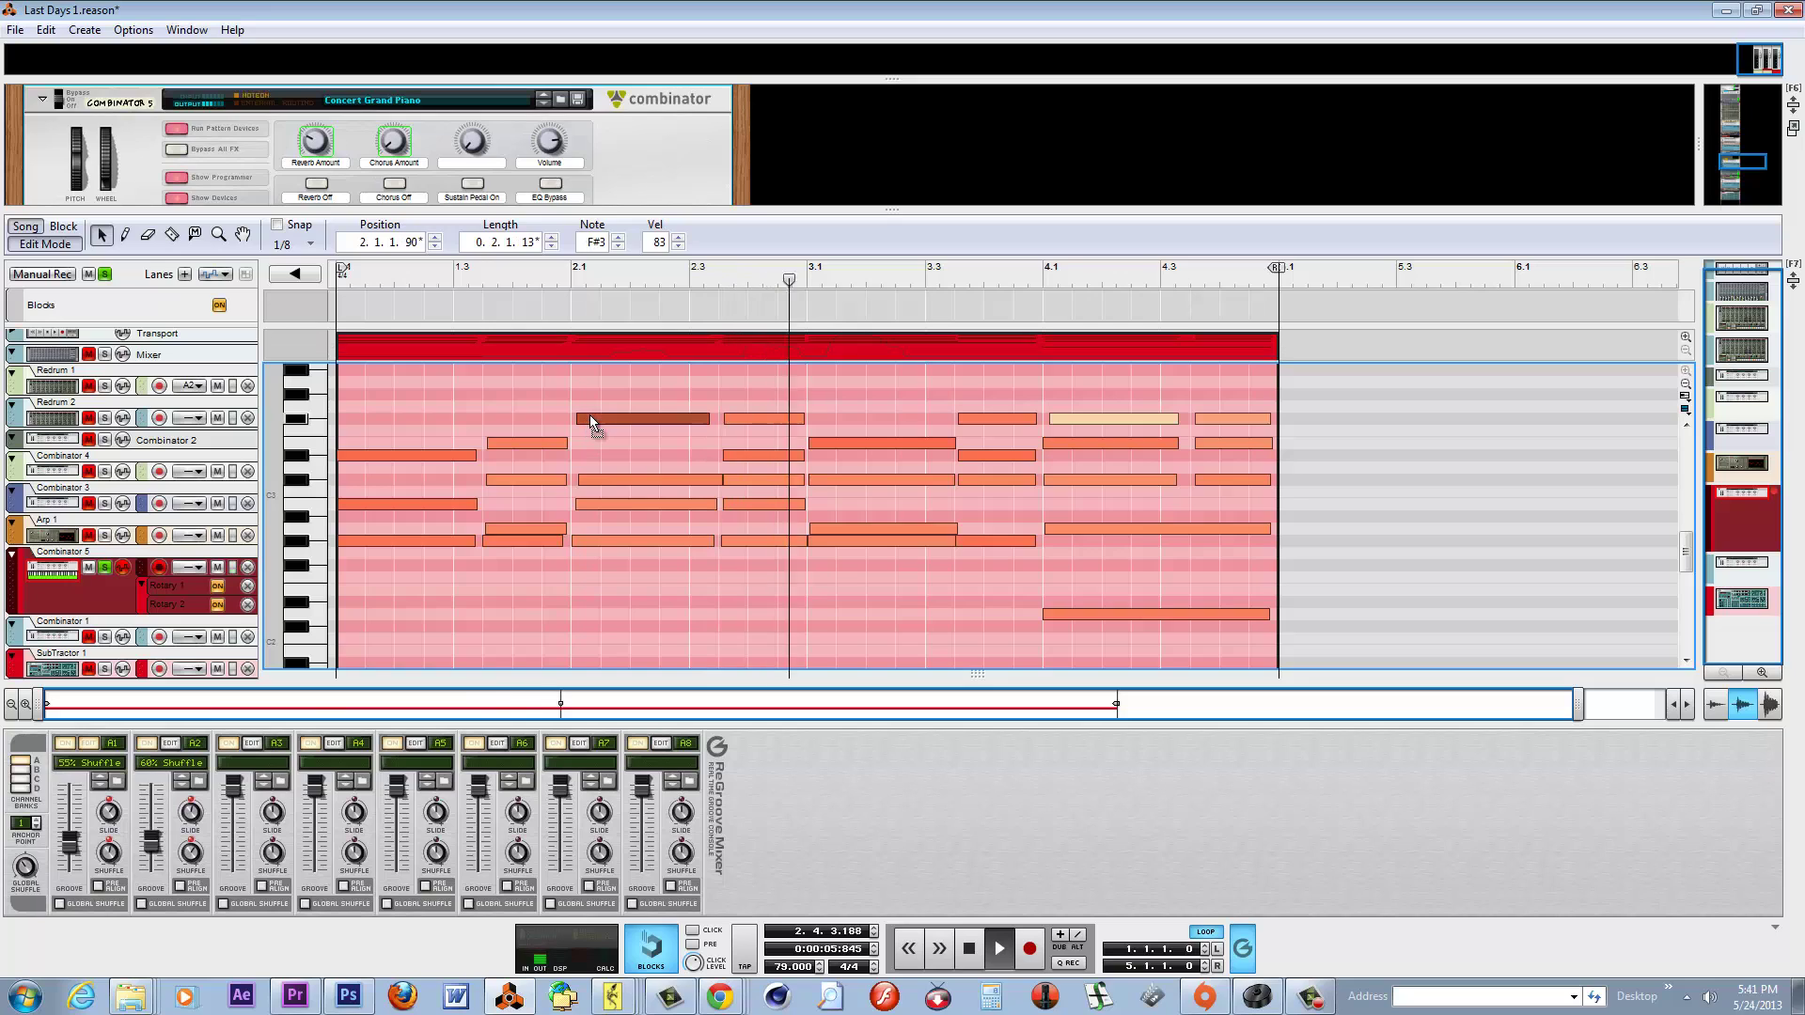
pyautogui.moveTo(589, 415); pyautogui.dragTo(596, 415)
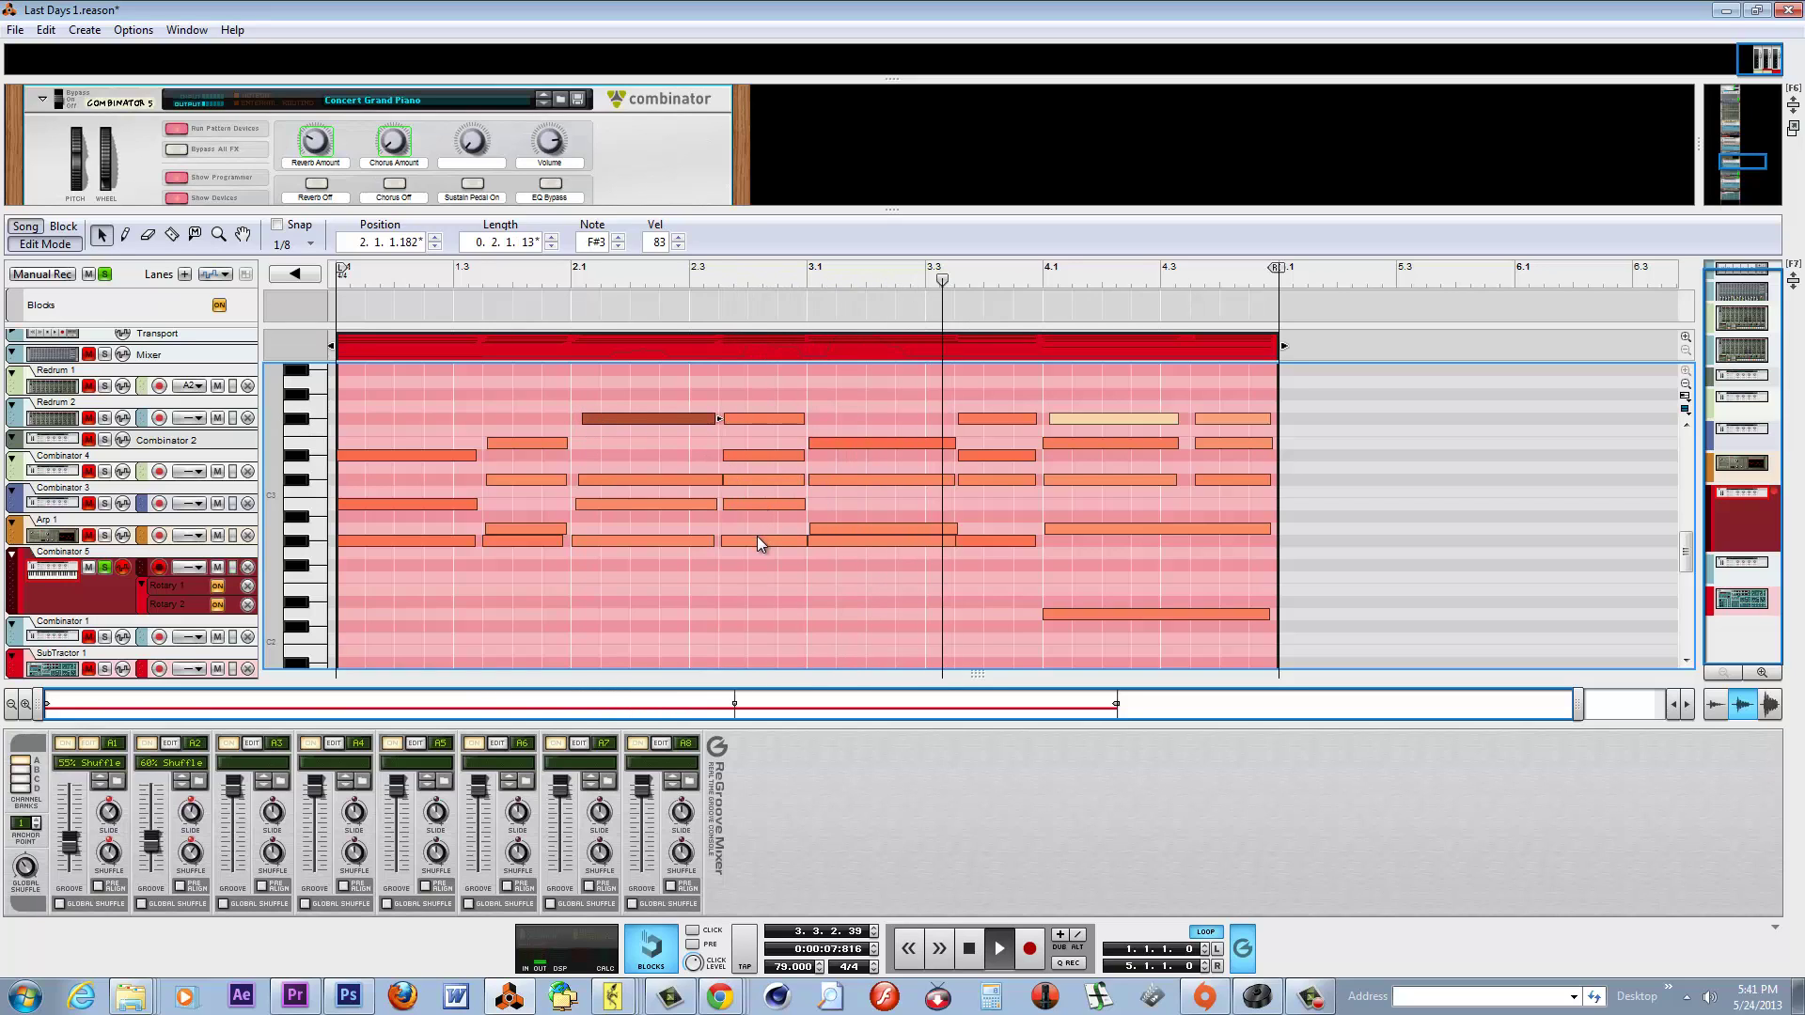
# Stagger bar 2's second chord and bar 3's first chord from low to high, placing their top notes at 2.3.4.95 and 3.1.1.157.
pyautogui.moveTo(758, 538)
pyautogui.mouseDown()
pyautogui.moveTo(739, 476)
pyautogui.moveTo(756, 420)
pyautogui.mouseUp()
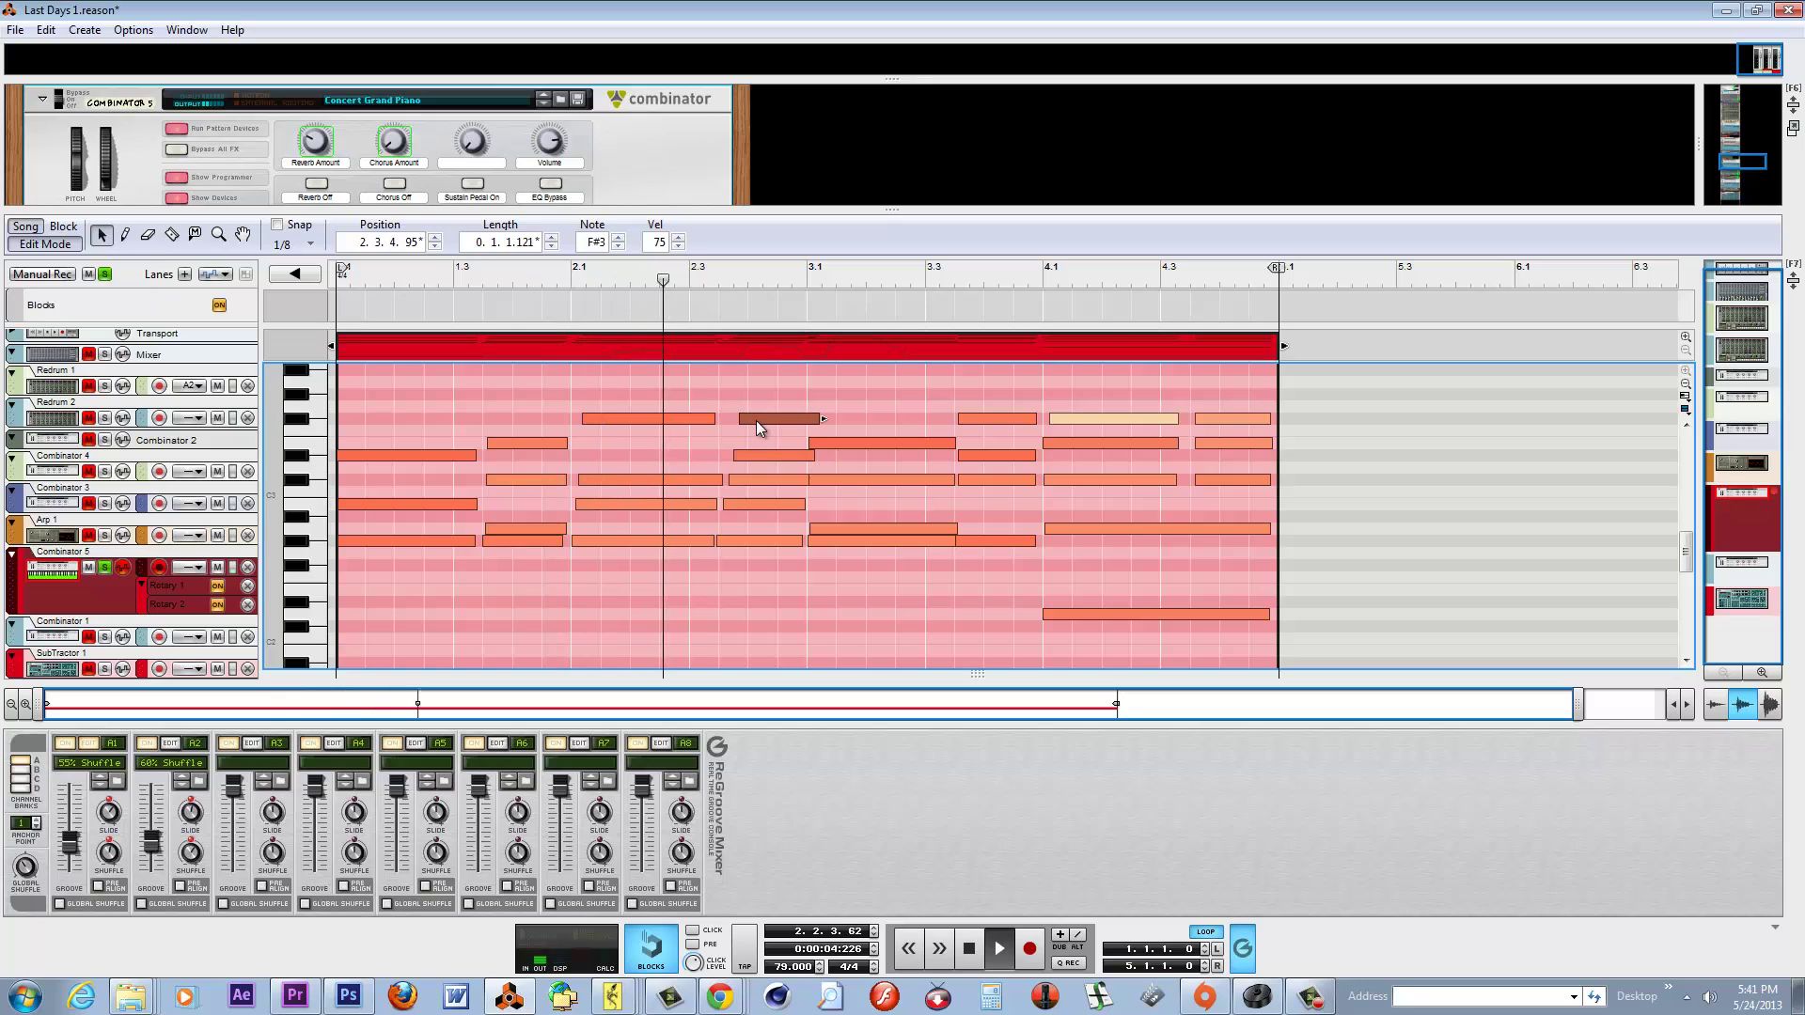
pyautogui.click(834, 543)
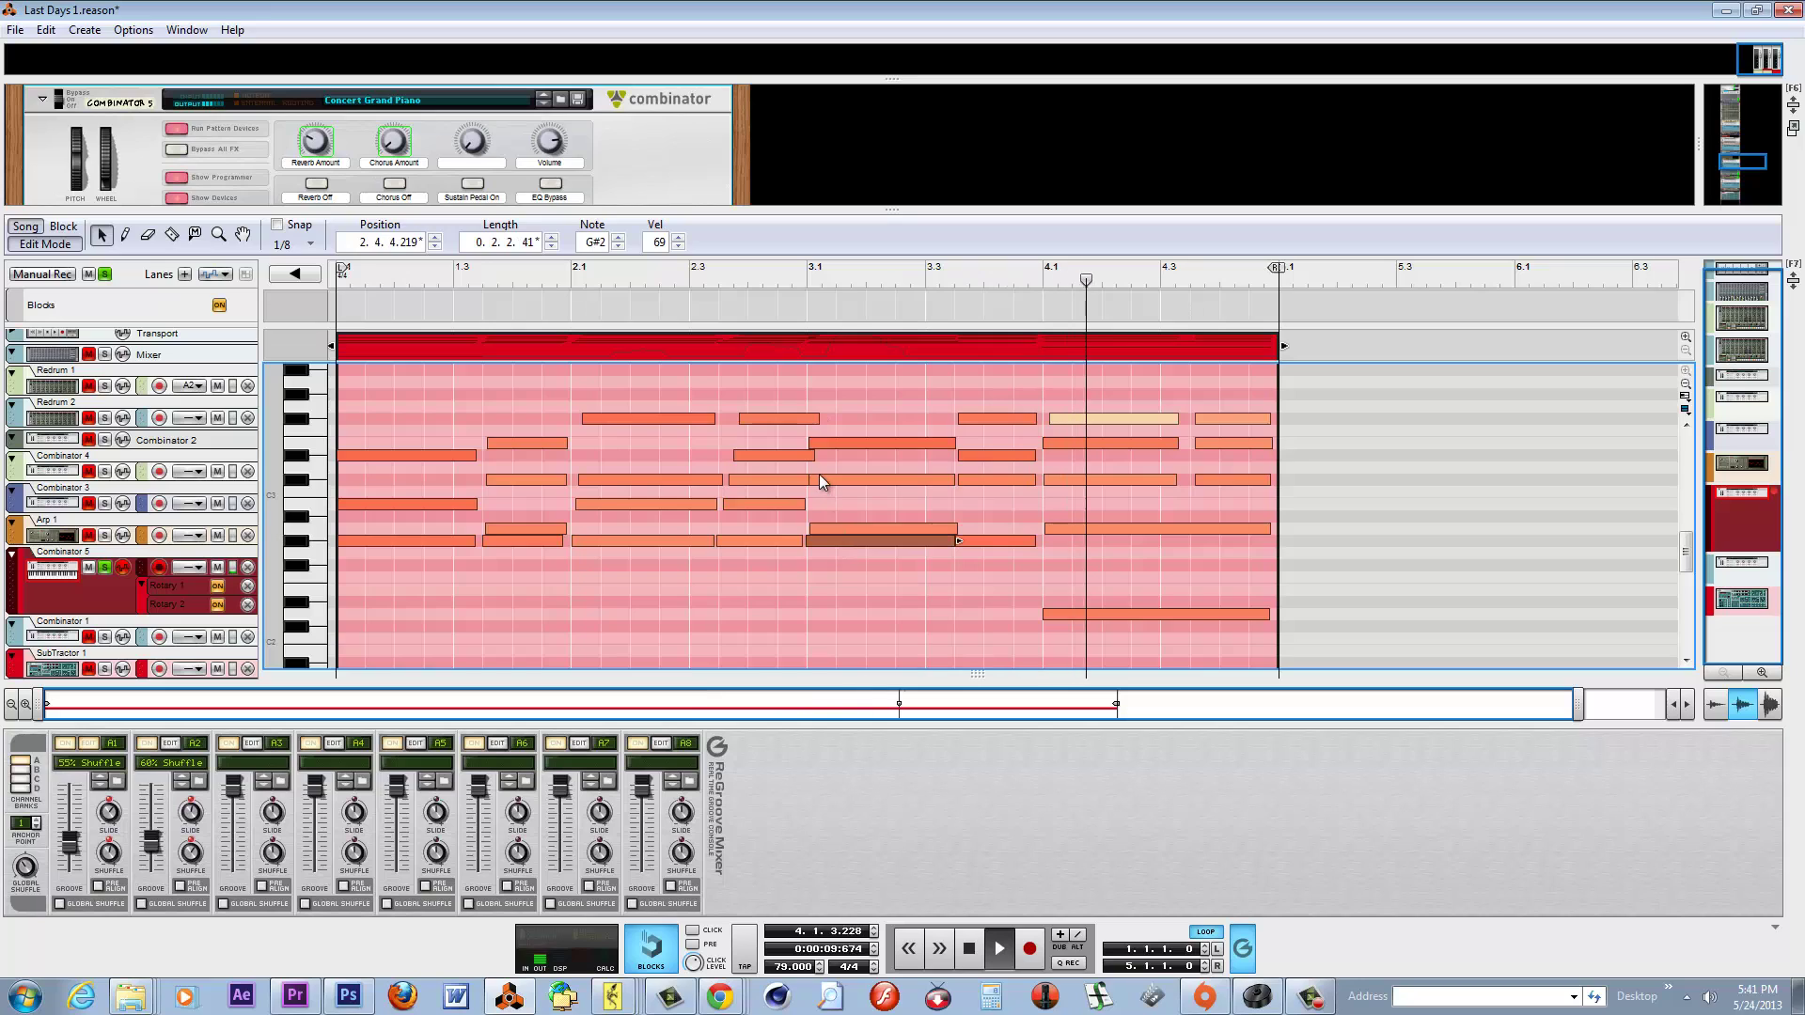
pyautogui.click(828, 436)
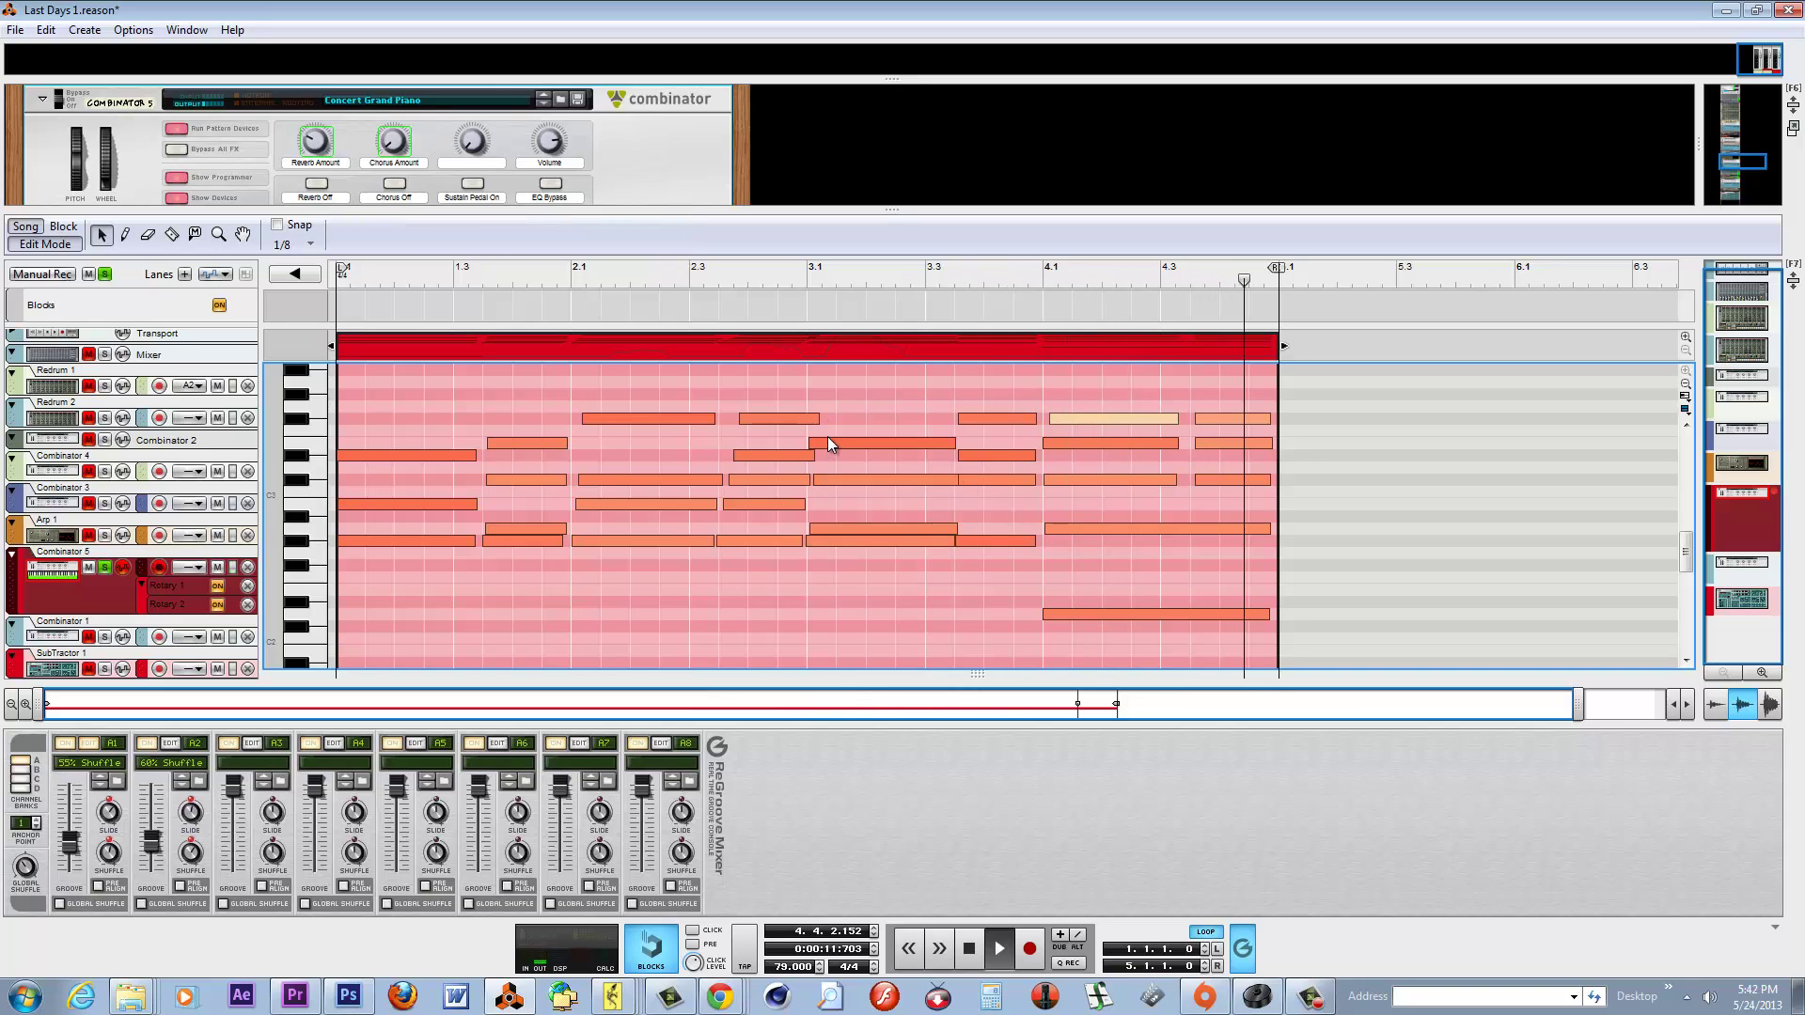
pyautogui.moveTo(826, 443); pyautogui.dragTo(831, 439)
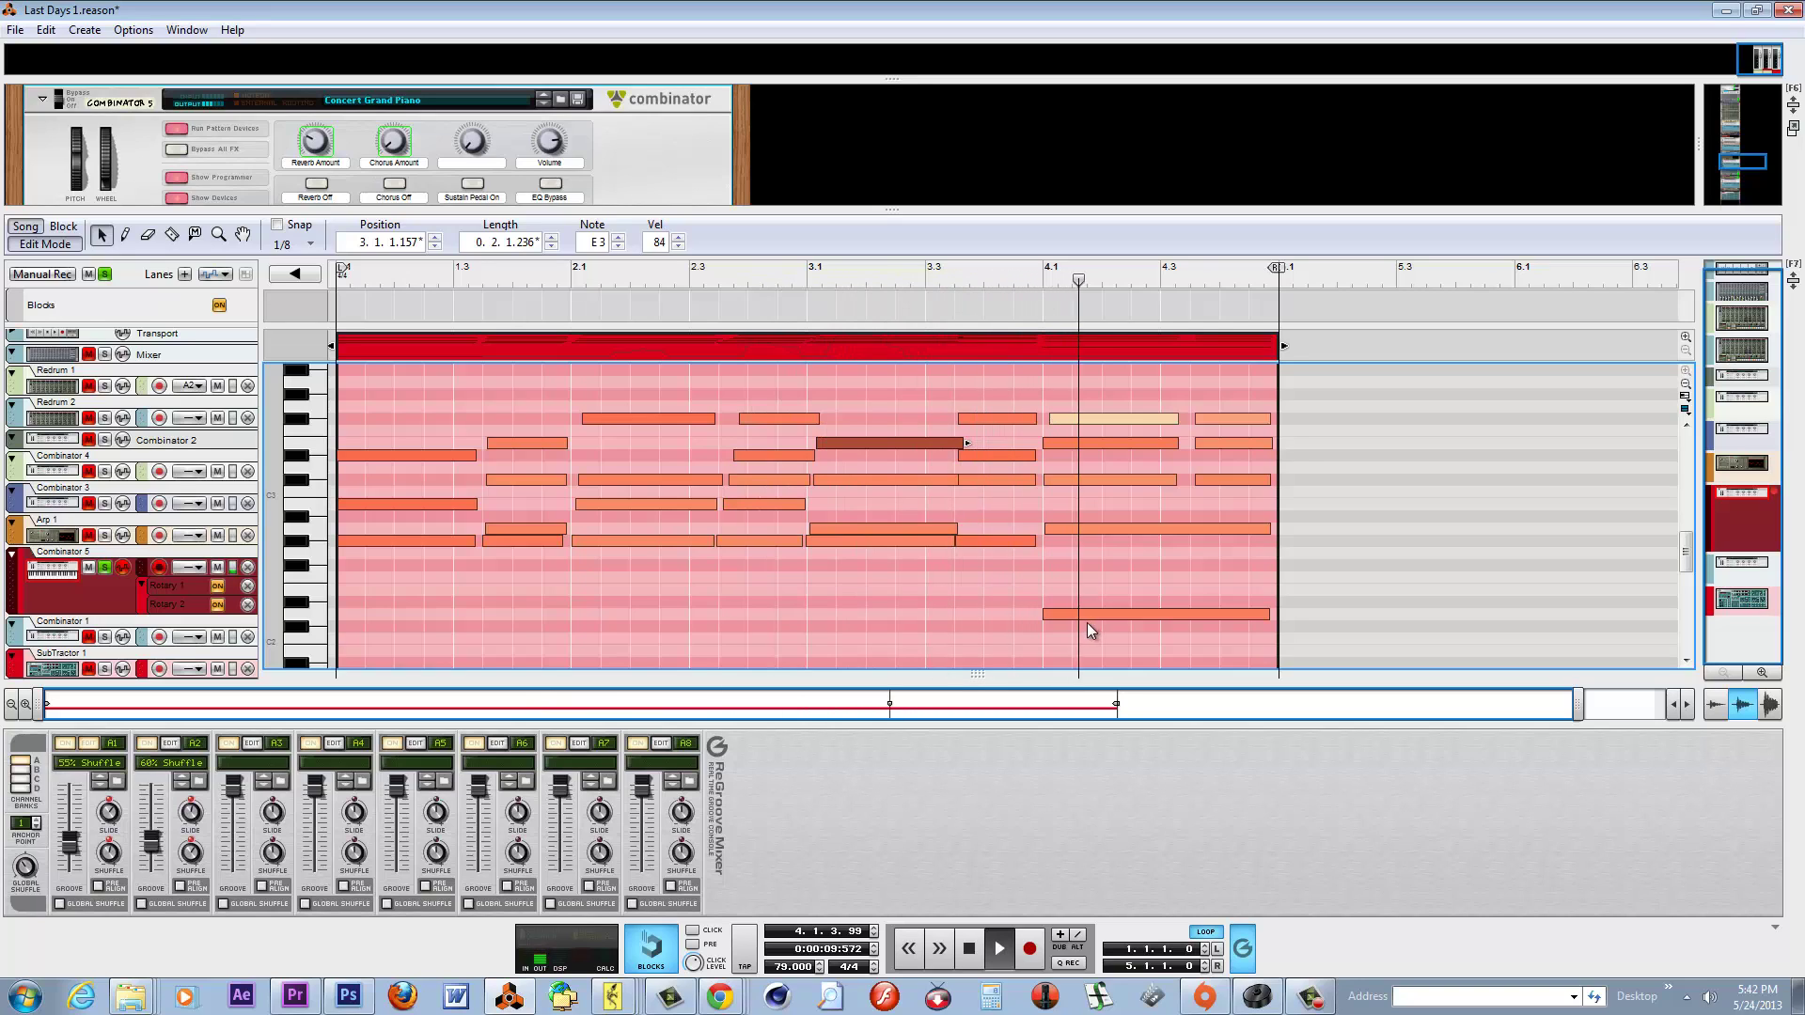
# Stagger the notes of the chord starting bar 4 from low to high, placing the top F#3 at 4.1.2.52.
pyautogui.click(1052, 527)
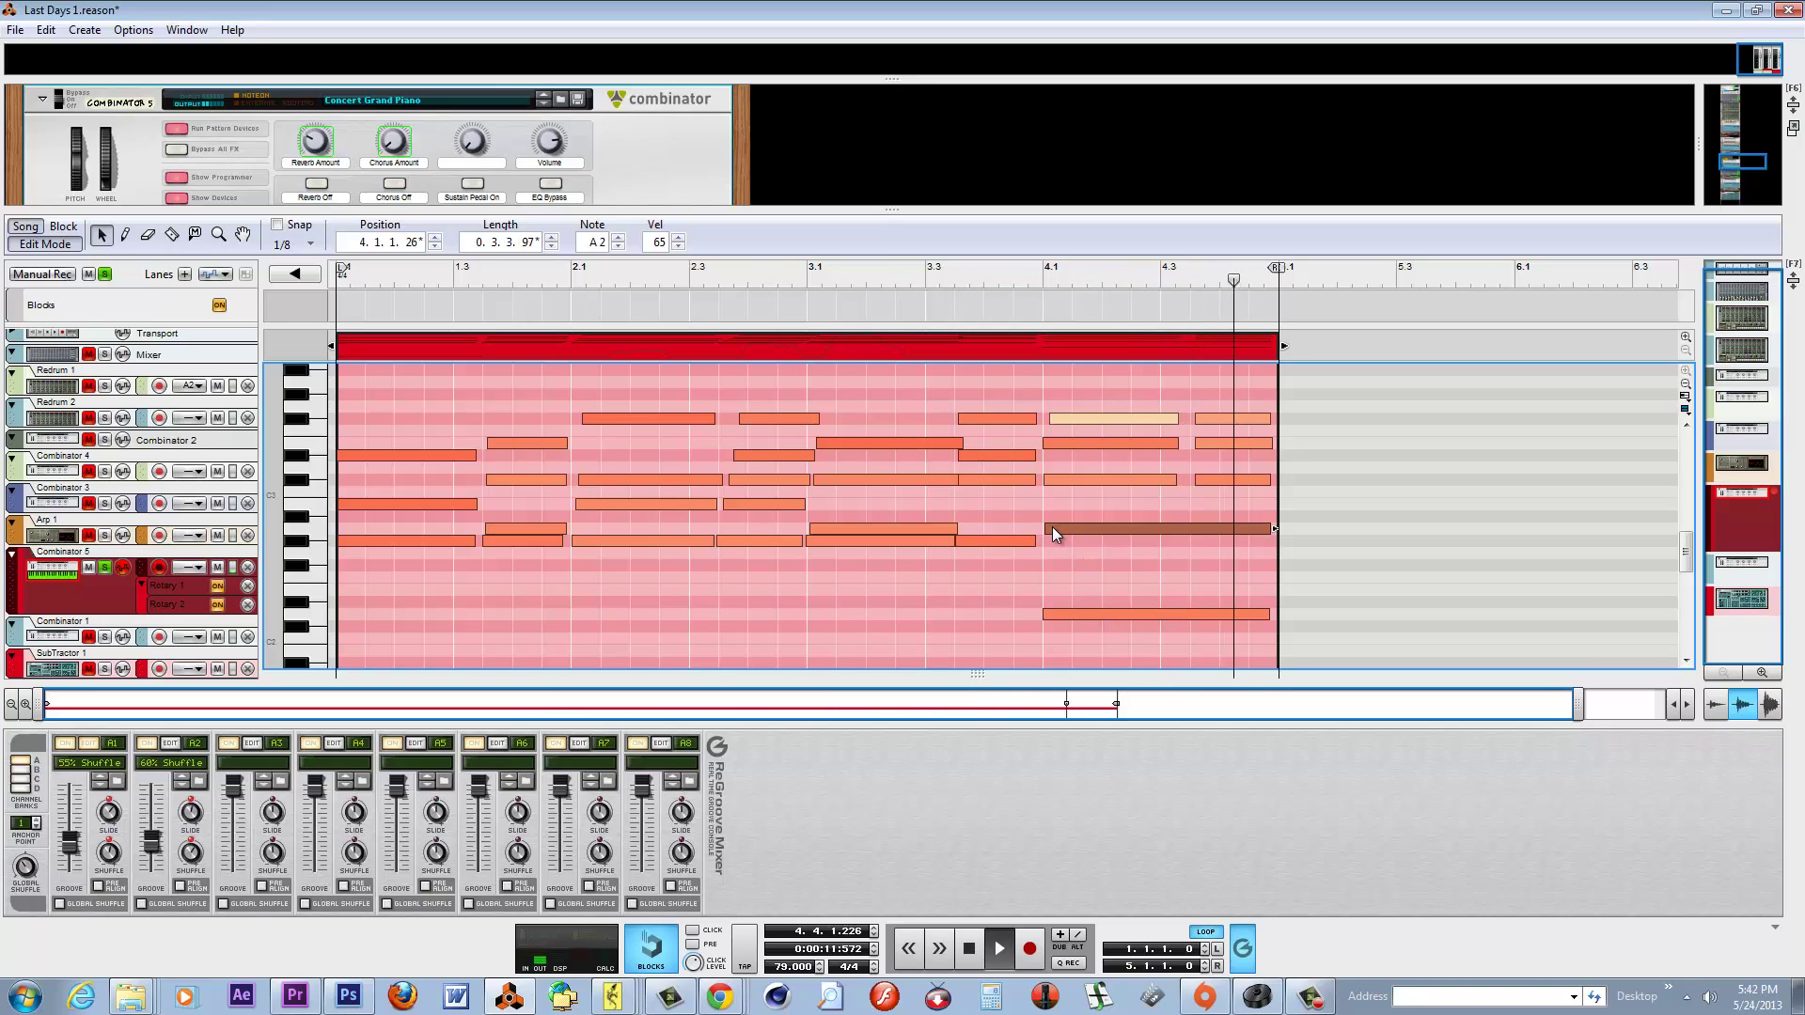
pyautogui.moveTo(1052, 526); pyautogui.dragTo(1072, 420)
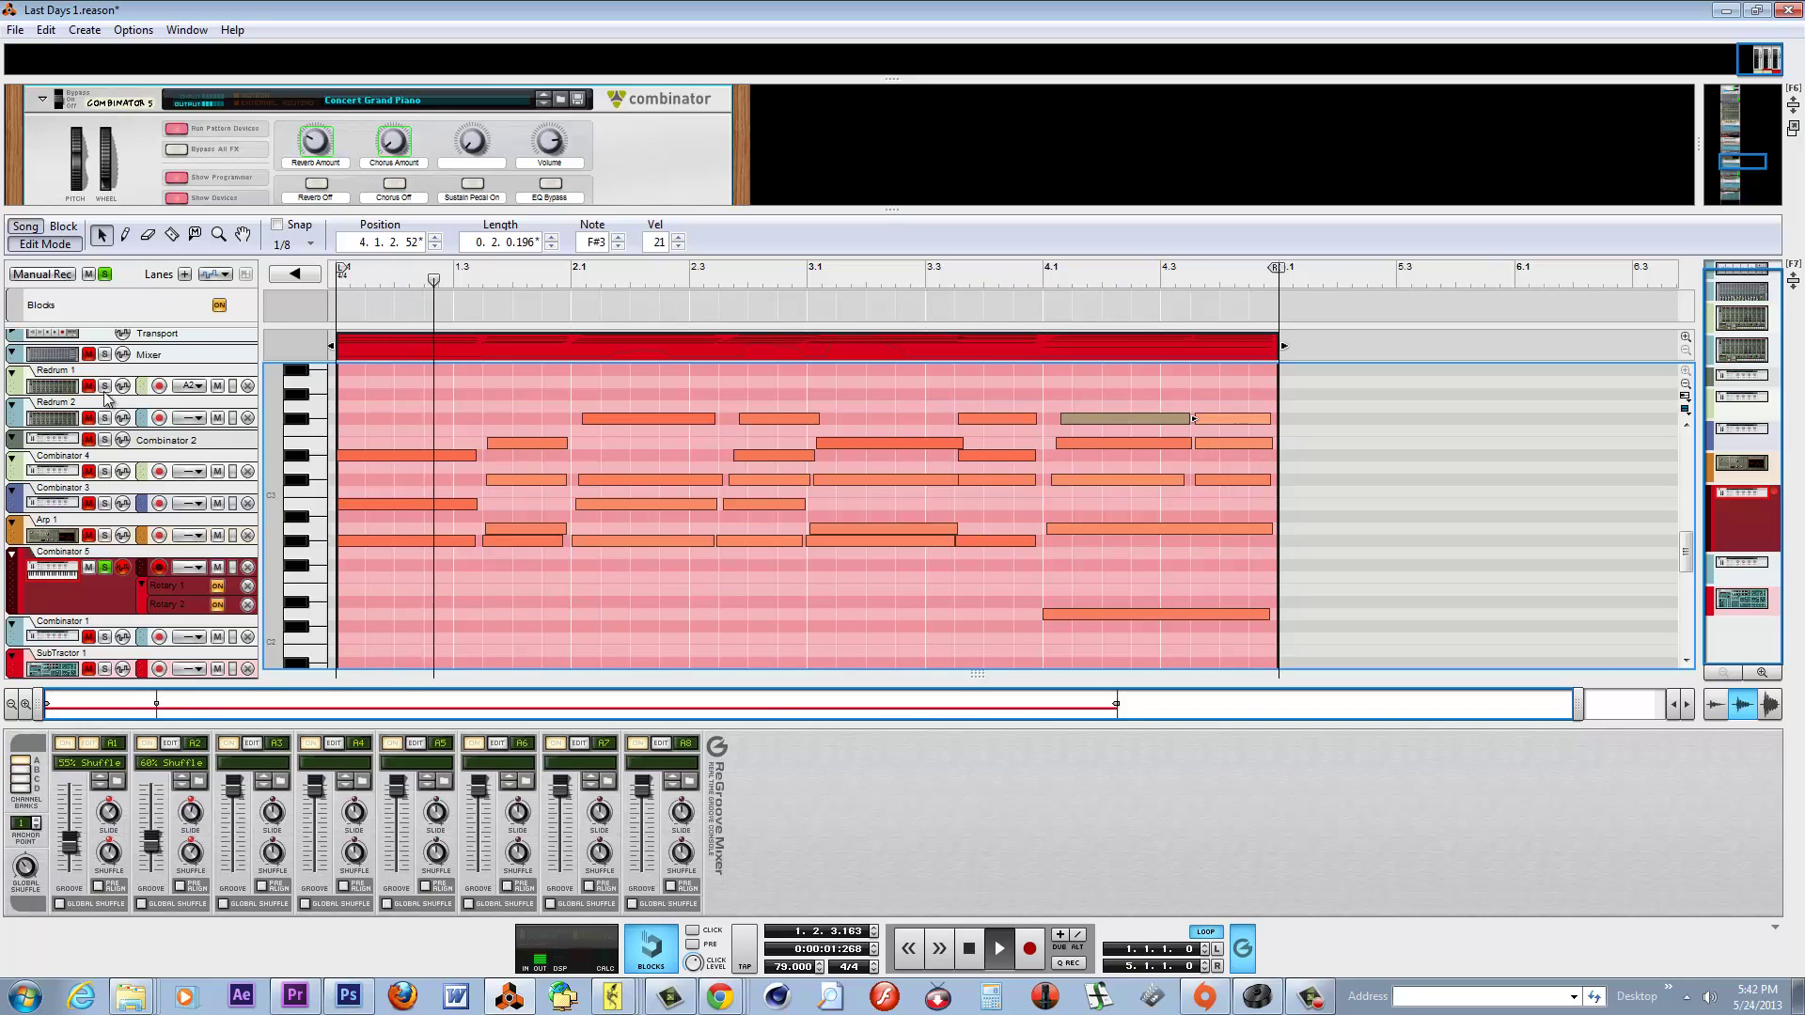
# Turn off the solo, shift the whole staggered bar 4 chord slightly earlier so its D2 starts at 3.4.4.212, and stop playback.
pyautogui.click(105, 275)
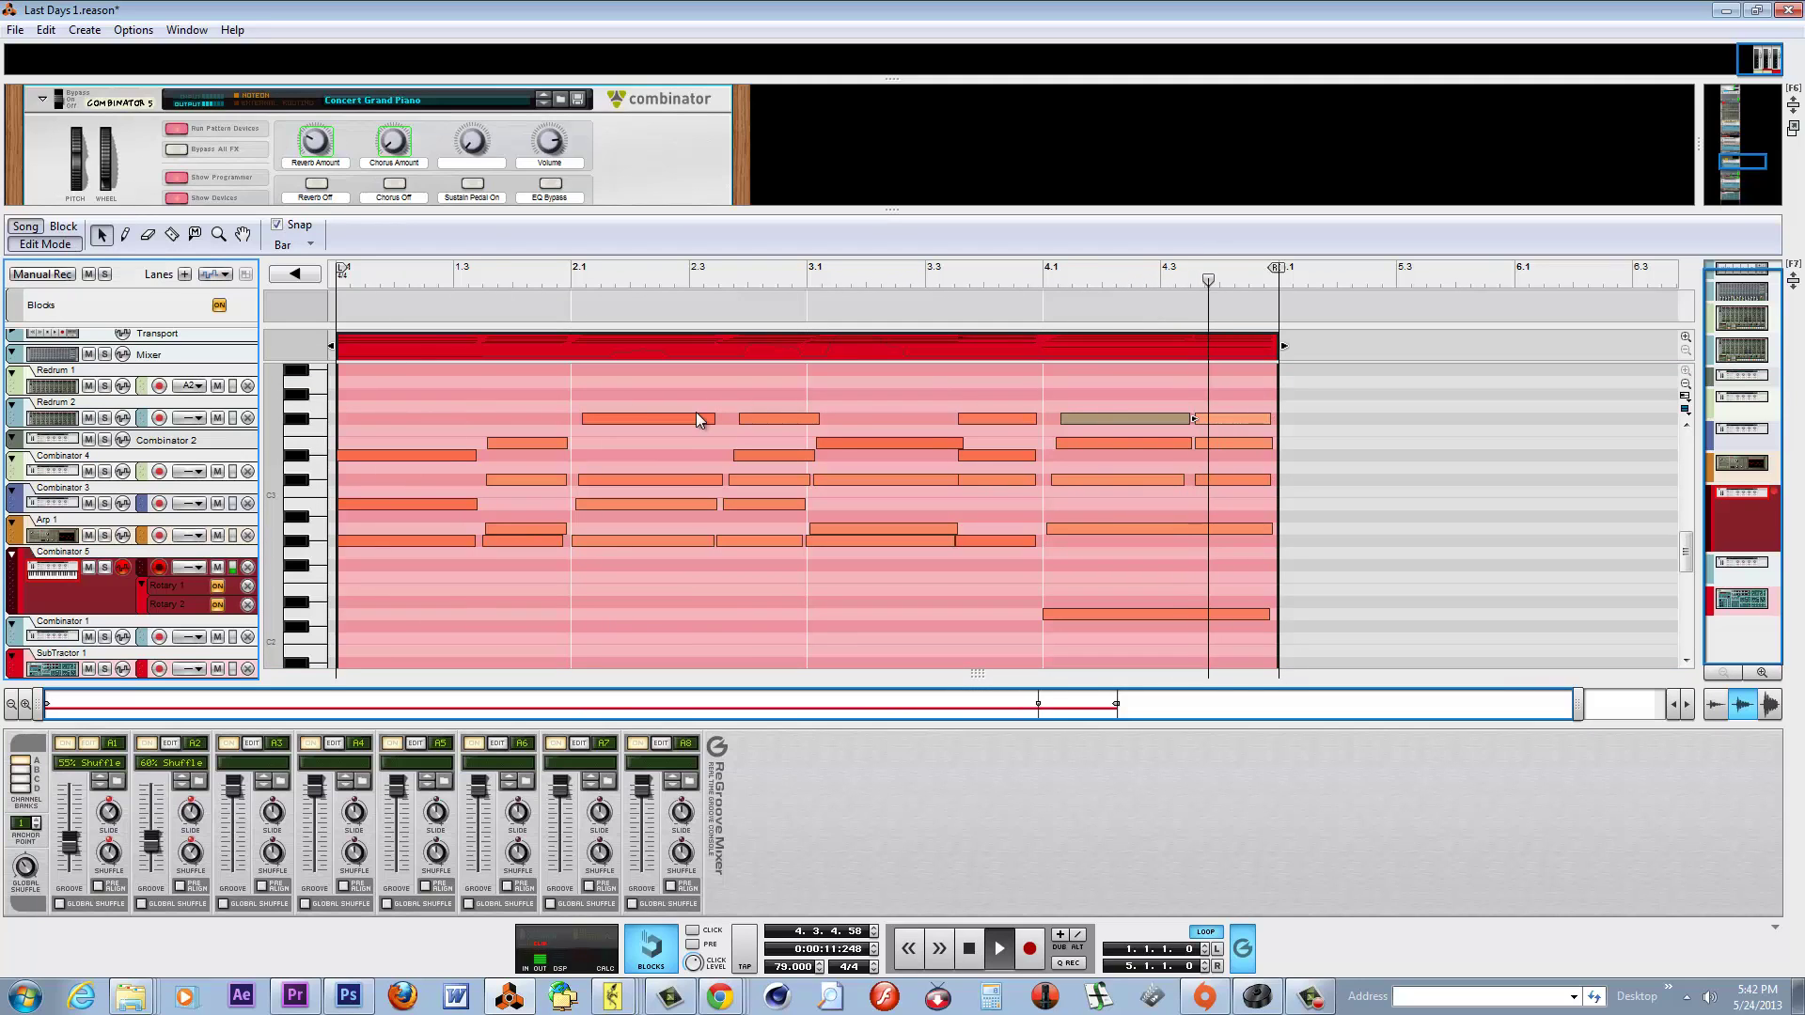
pyautogui.moveTo(1070, 402); pyautogui.dragTo(1083, 613)
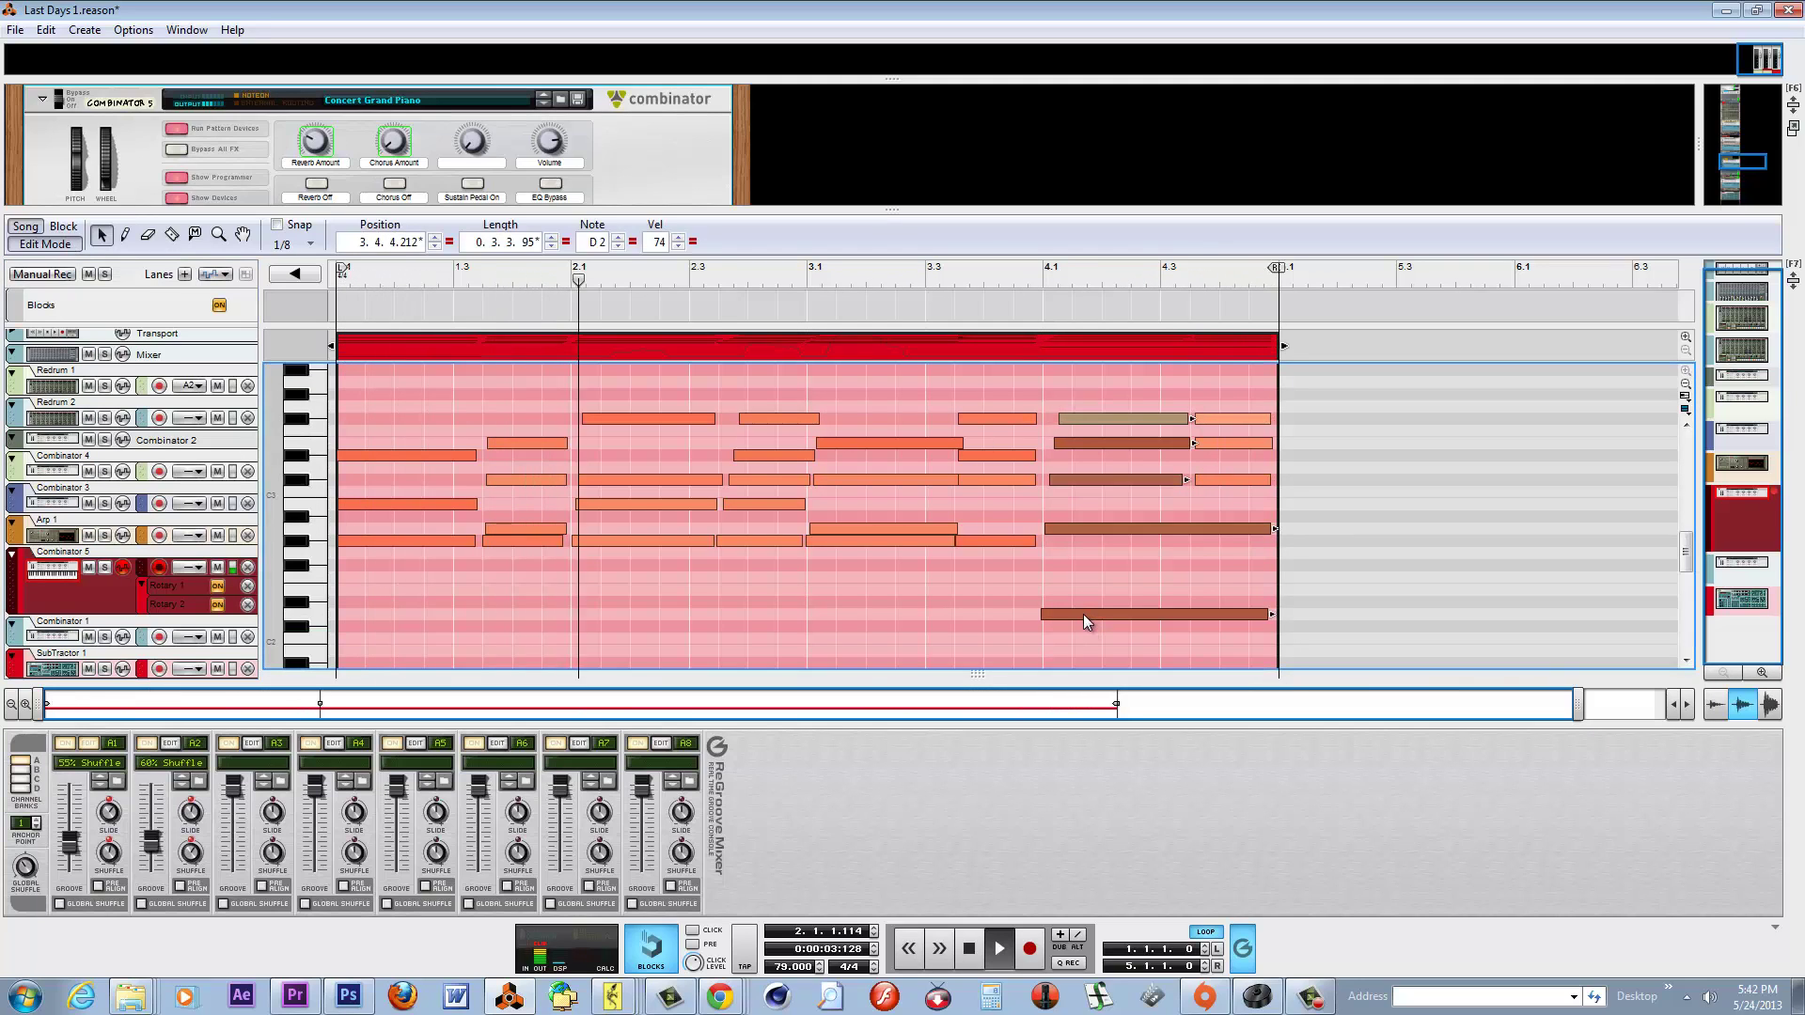
pyautogui.click(969, 950)
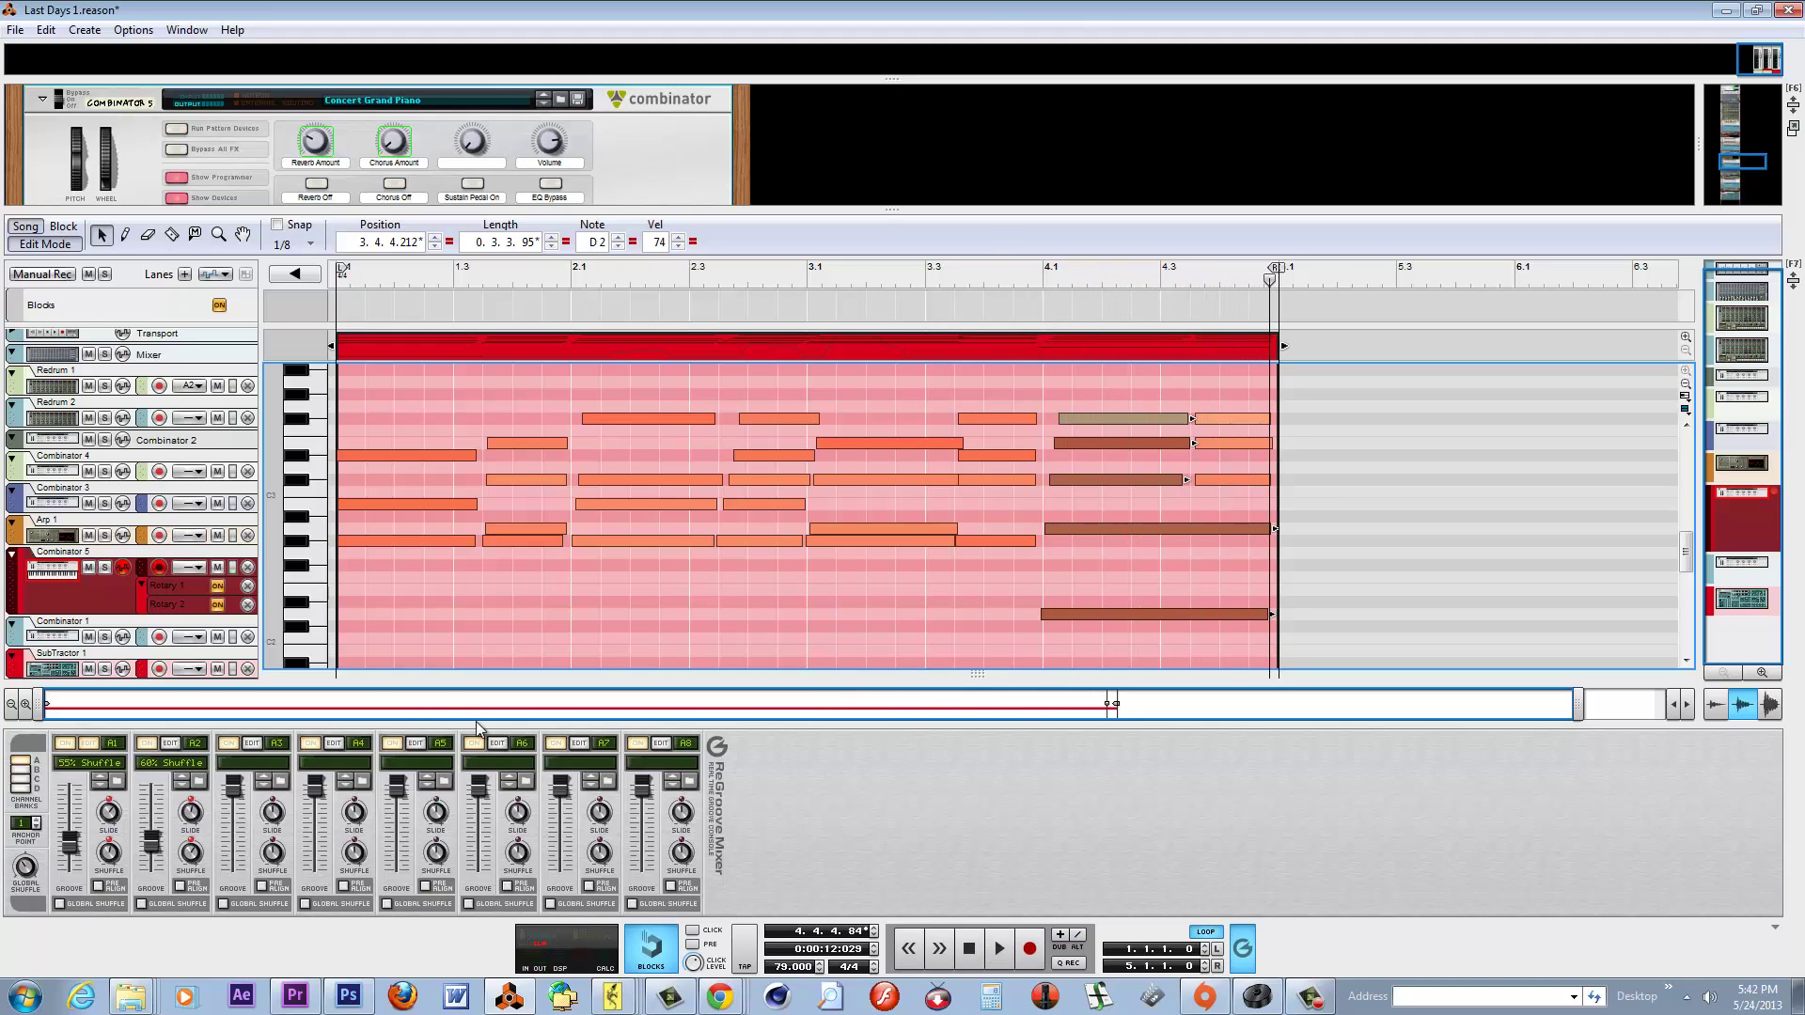
# Select the Combinator 1 strings track, check its mixer level, and play the four-bar loop to rehearse a part with its rack device shown.
pyautogui.click(70, 639)
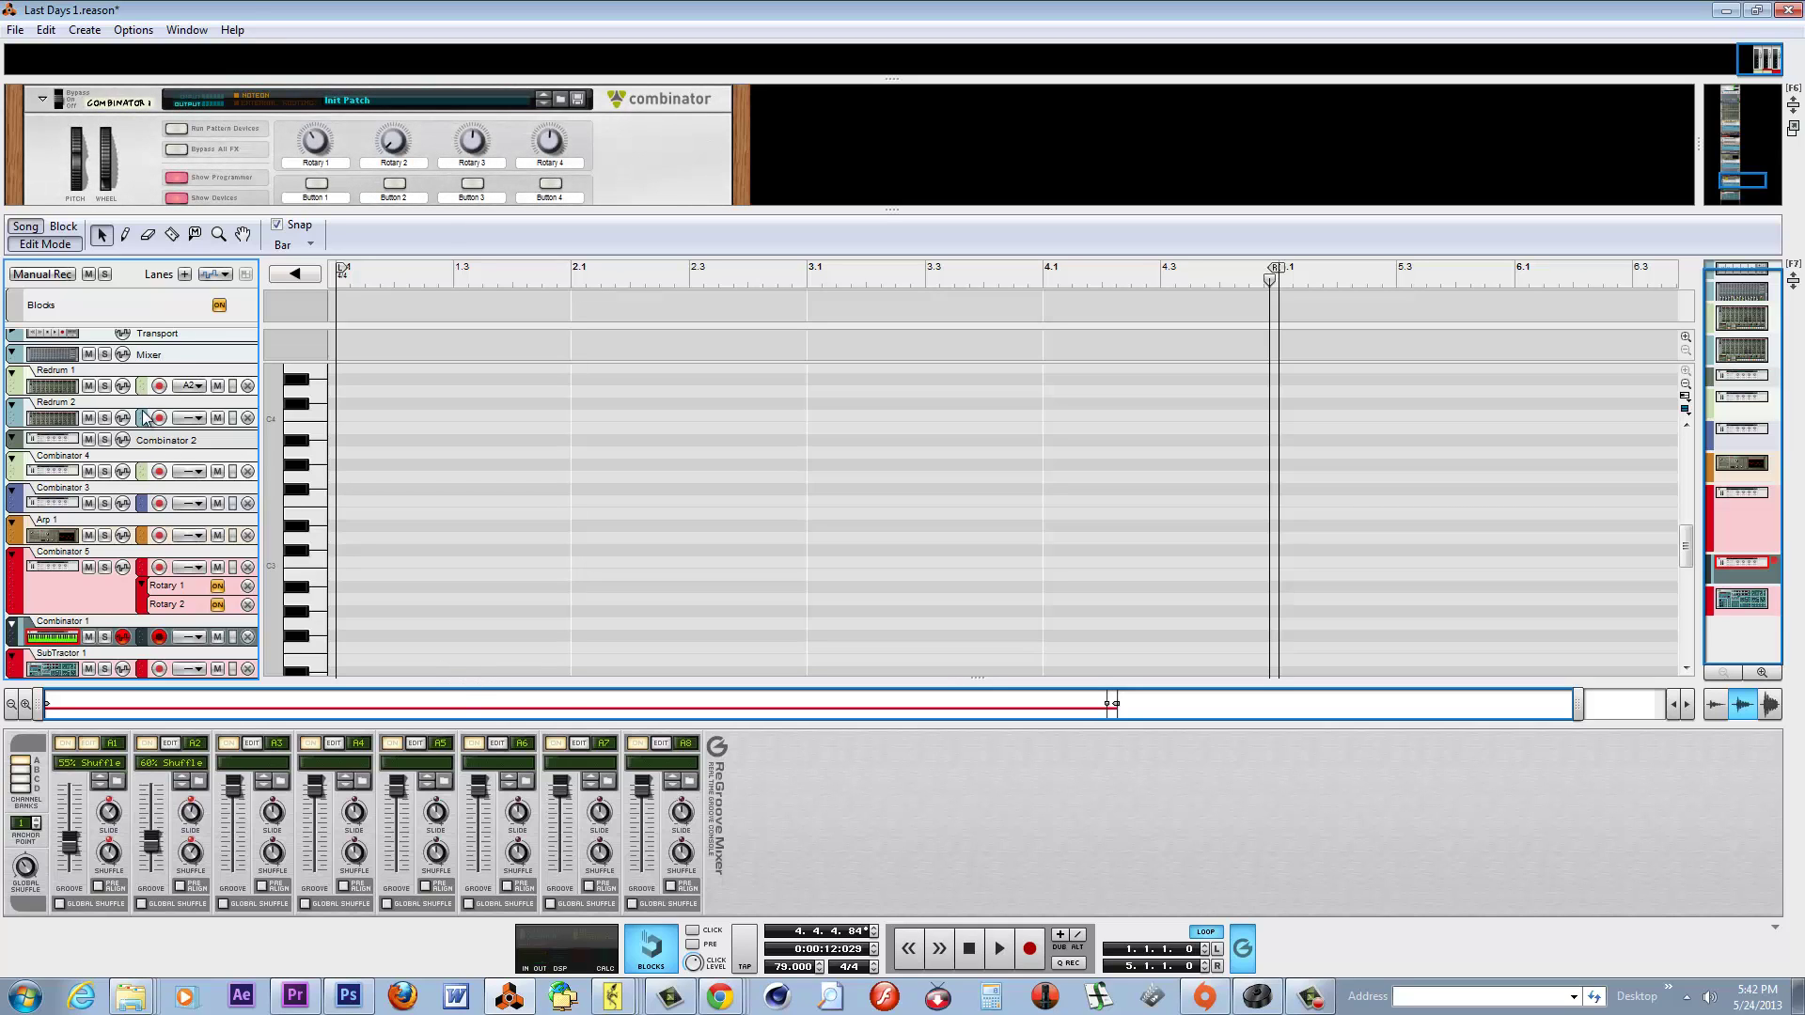
pyautogui.press('F5')
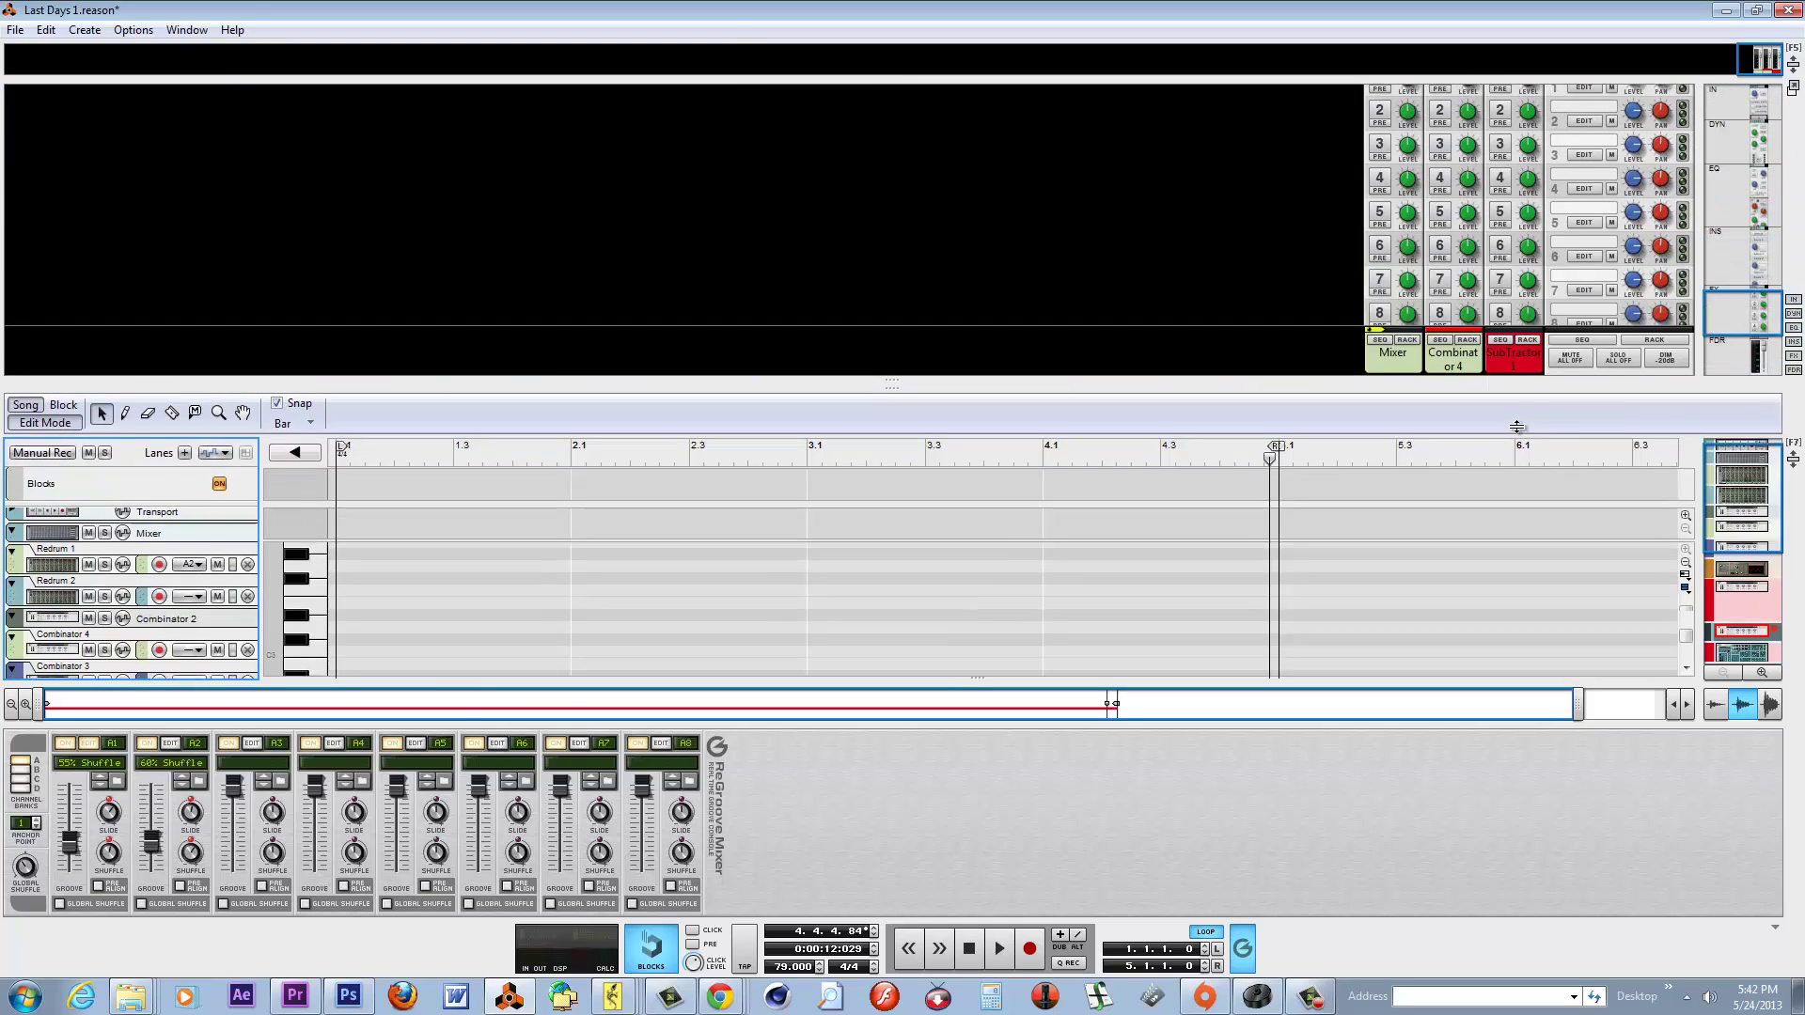
pyautogui.moveTo(1721, 395); pyautogui.dragTo(1753, 495)
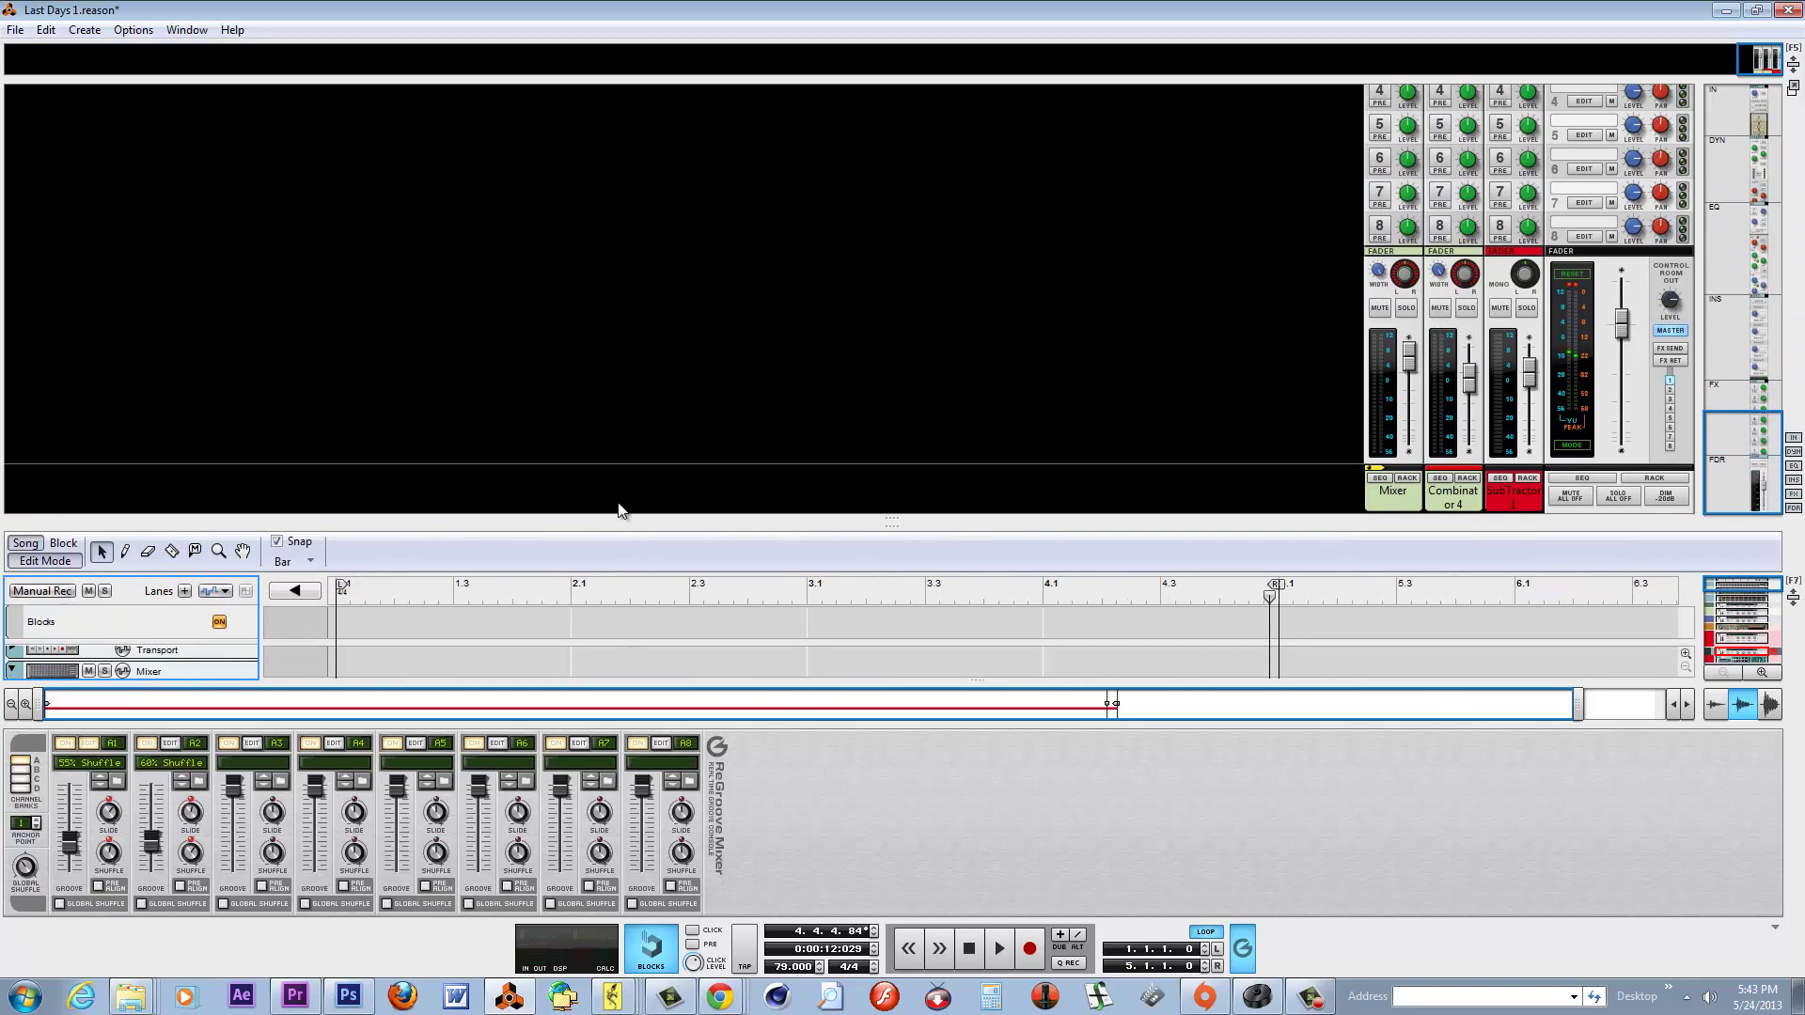
pyautogui.moveTo(622, 529); pyautogui.dragTo(611, 228)
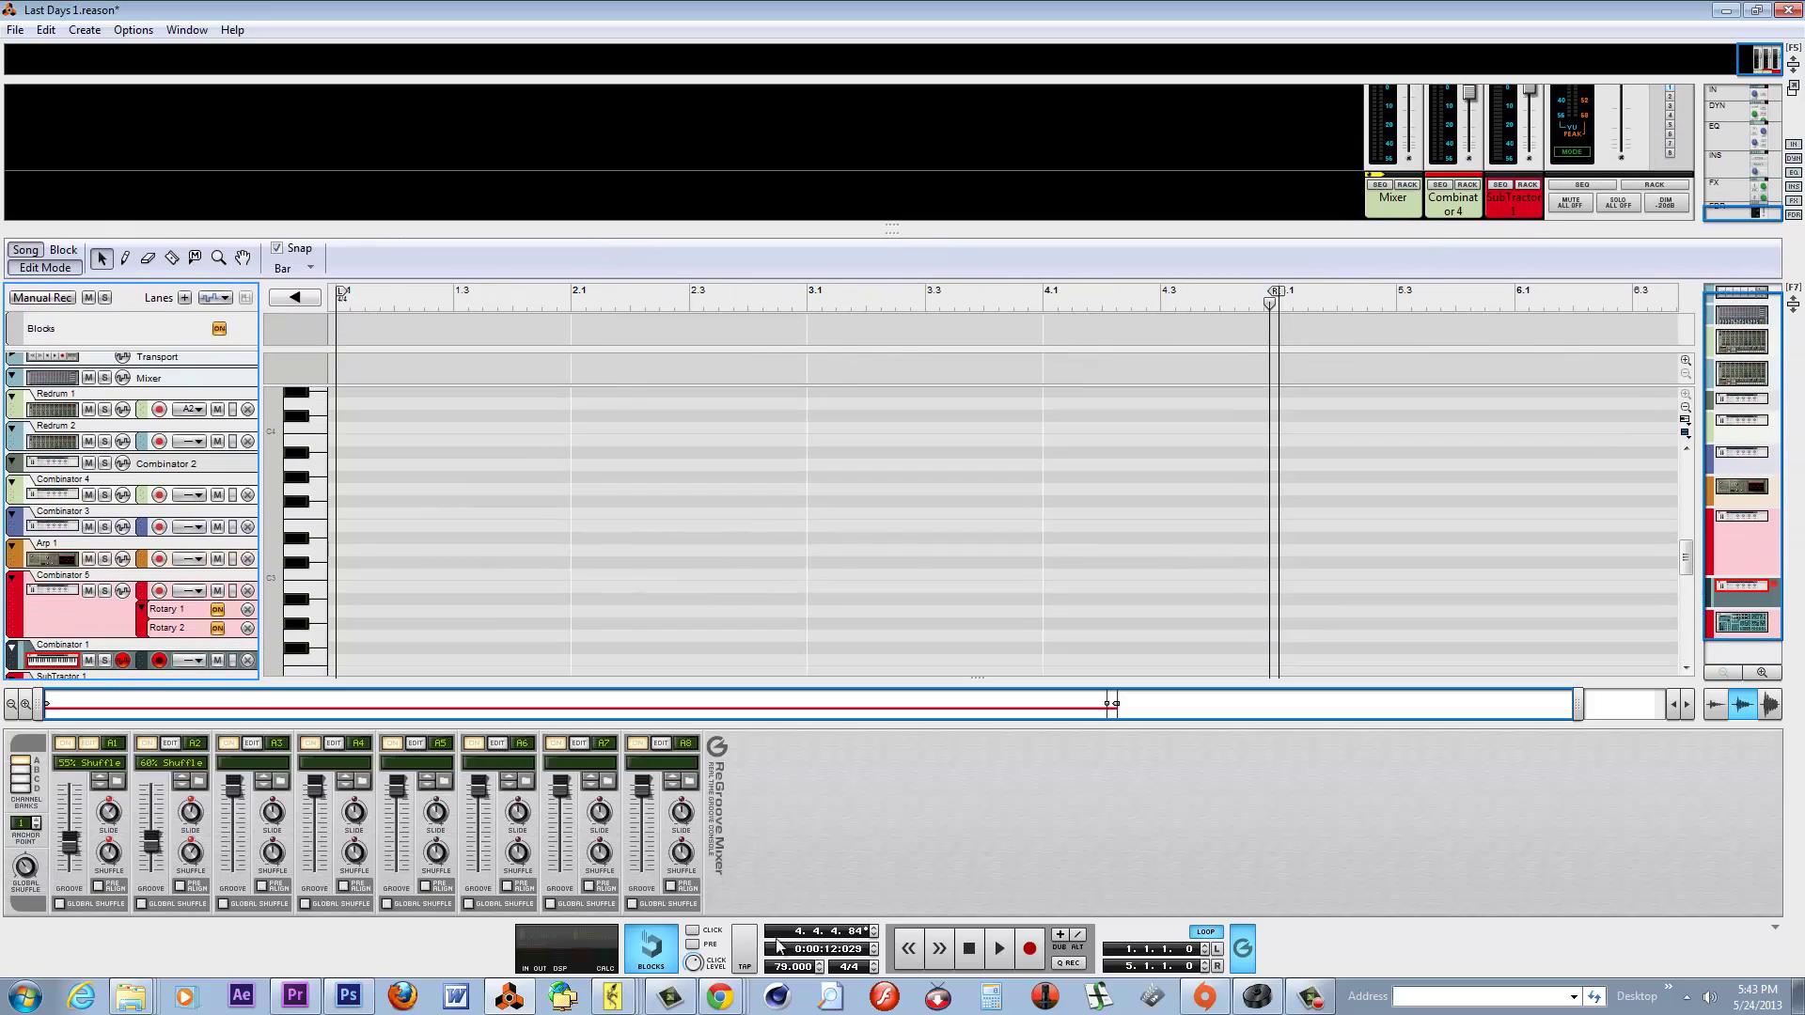
pyautogui.click(983, 950)
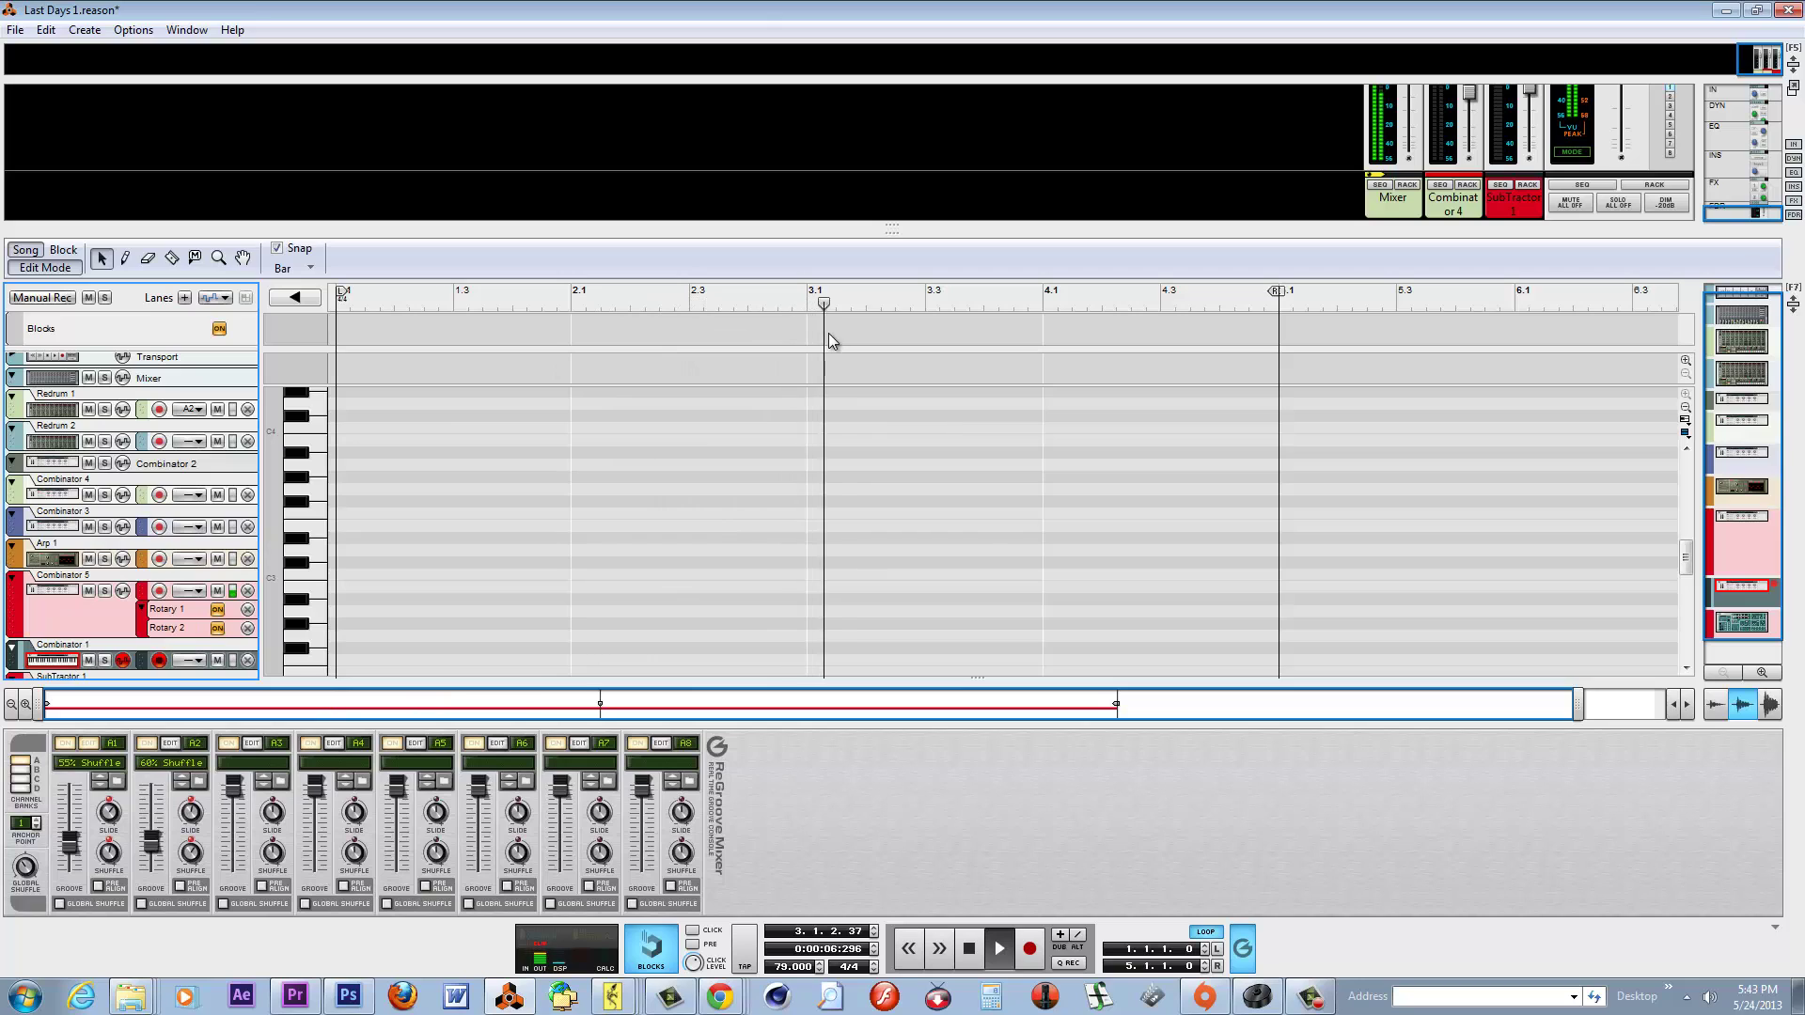
pyautogui.moveTo(841, 228); pyautogui.dragTo(841, 234)
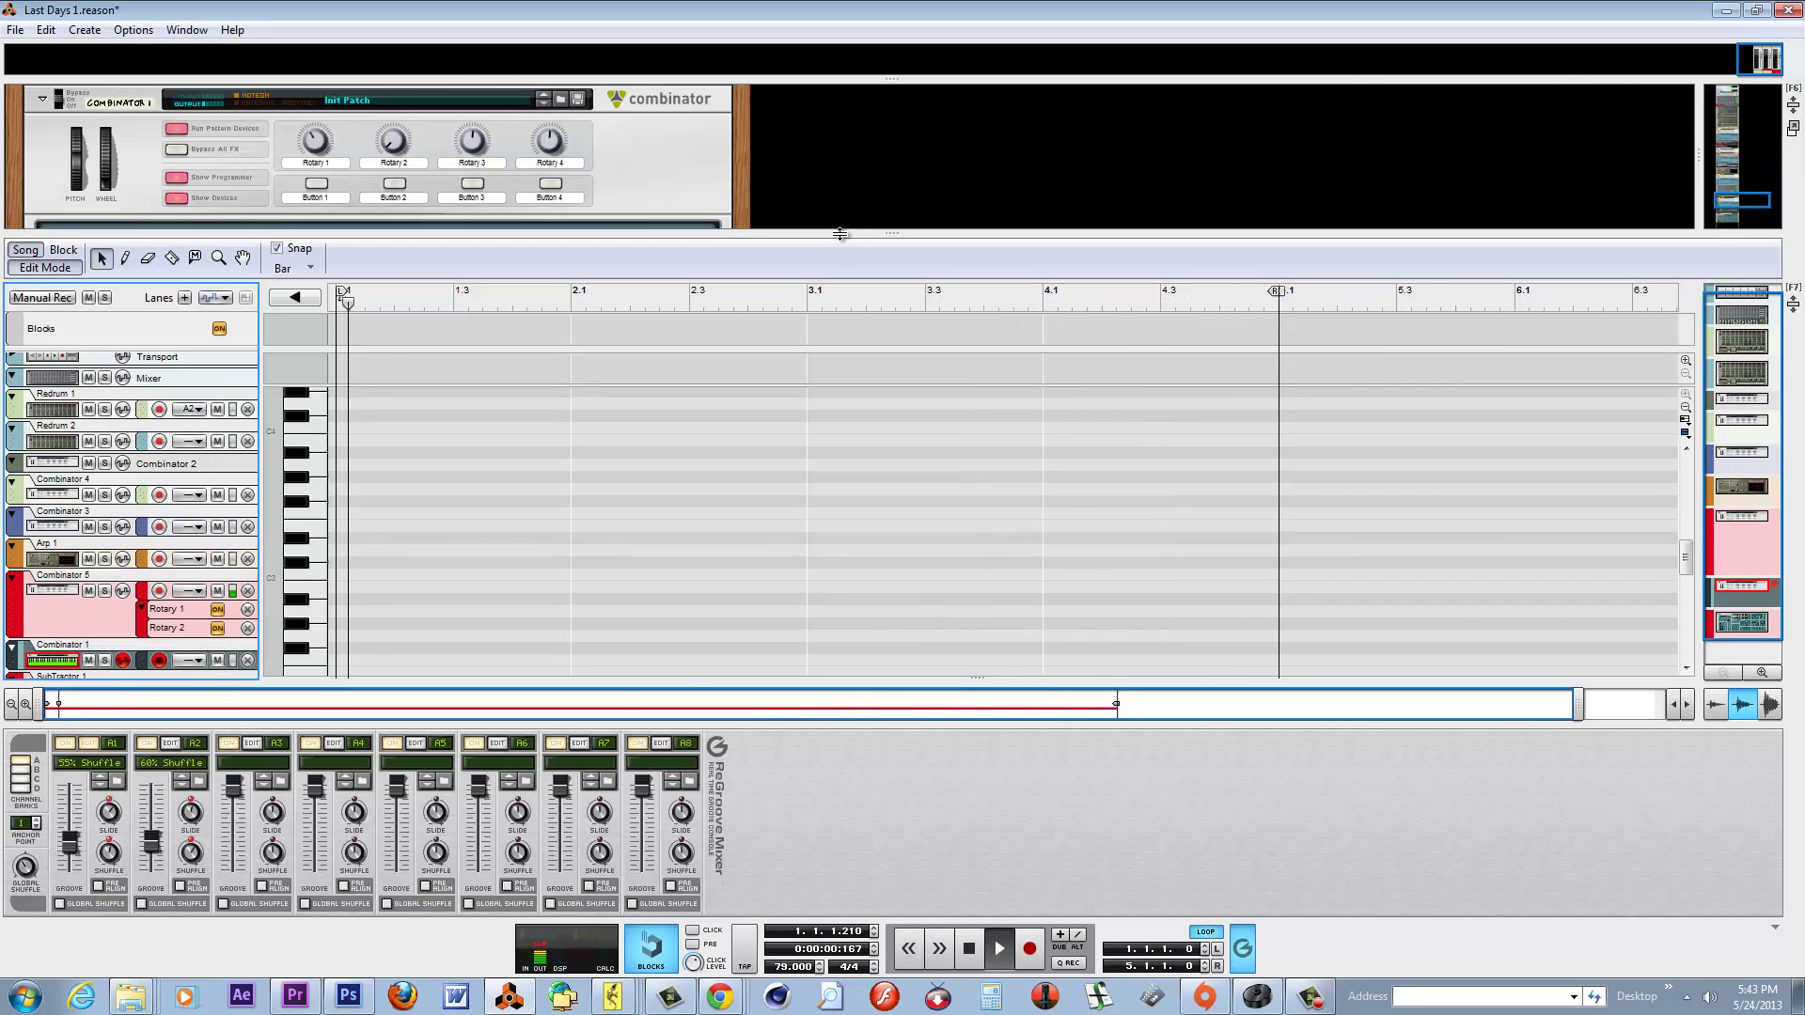
pyautogui.moveTo(841, 234); pyautogui.dragTo(883, 478)
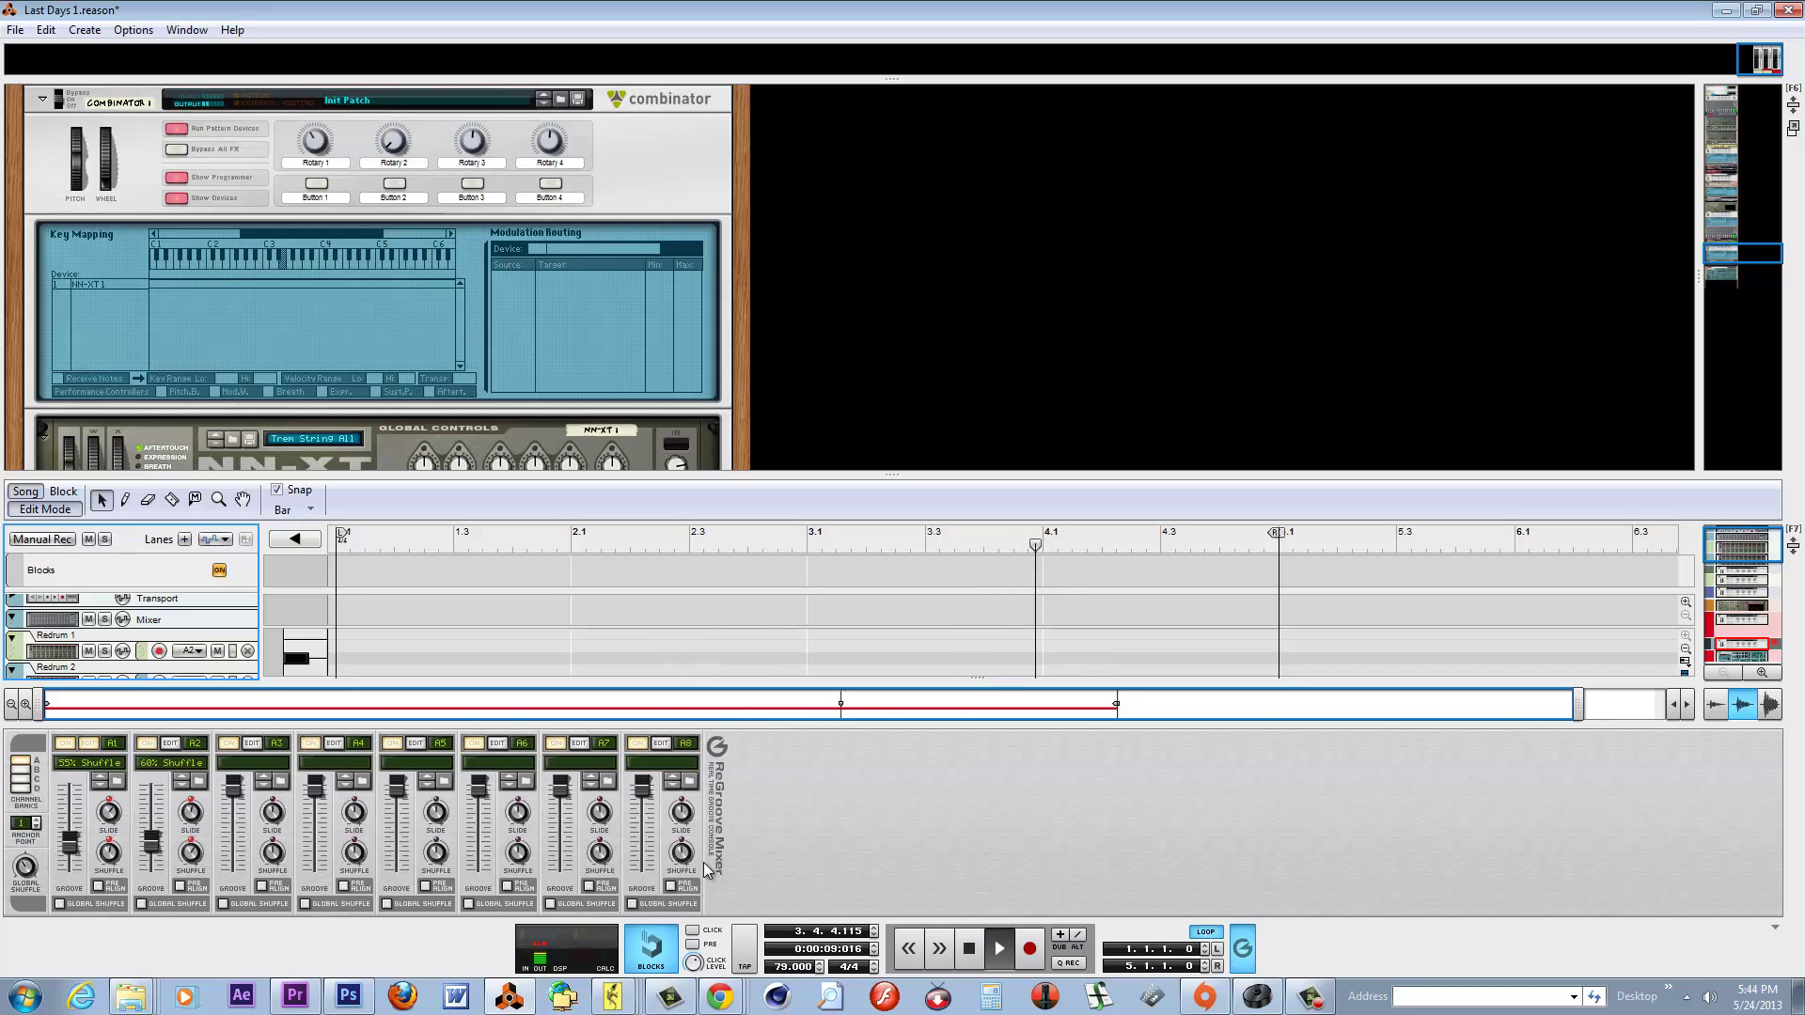
# Return to the song start and record a single-note string line over bars 1 to 4 on Combinator 1.
pyautogui.doubleClick(968, 949)
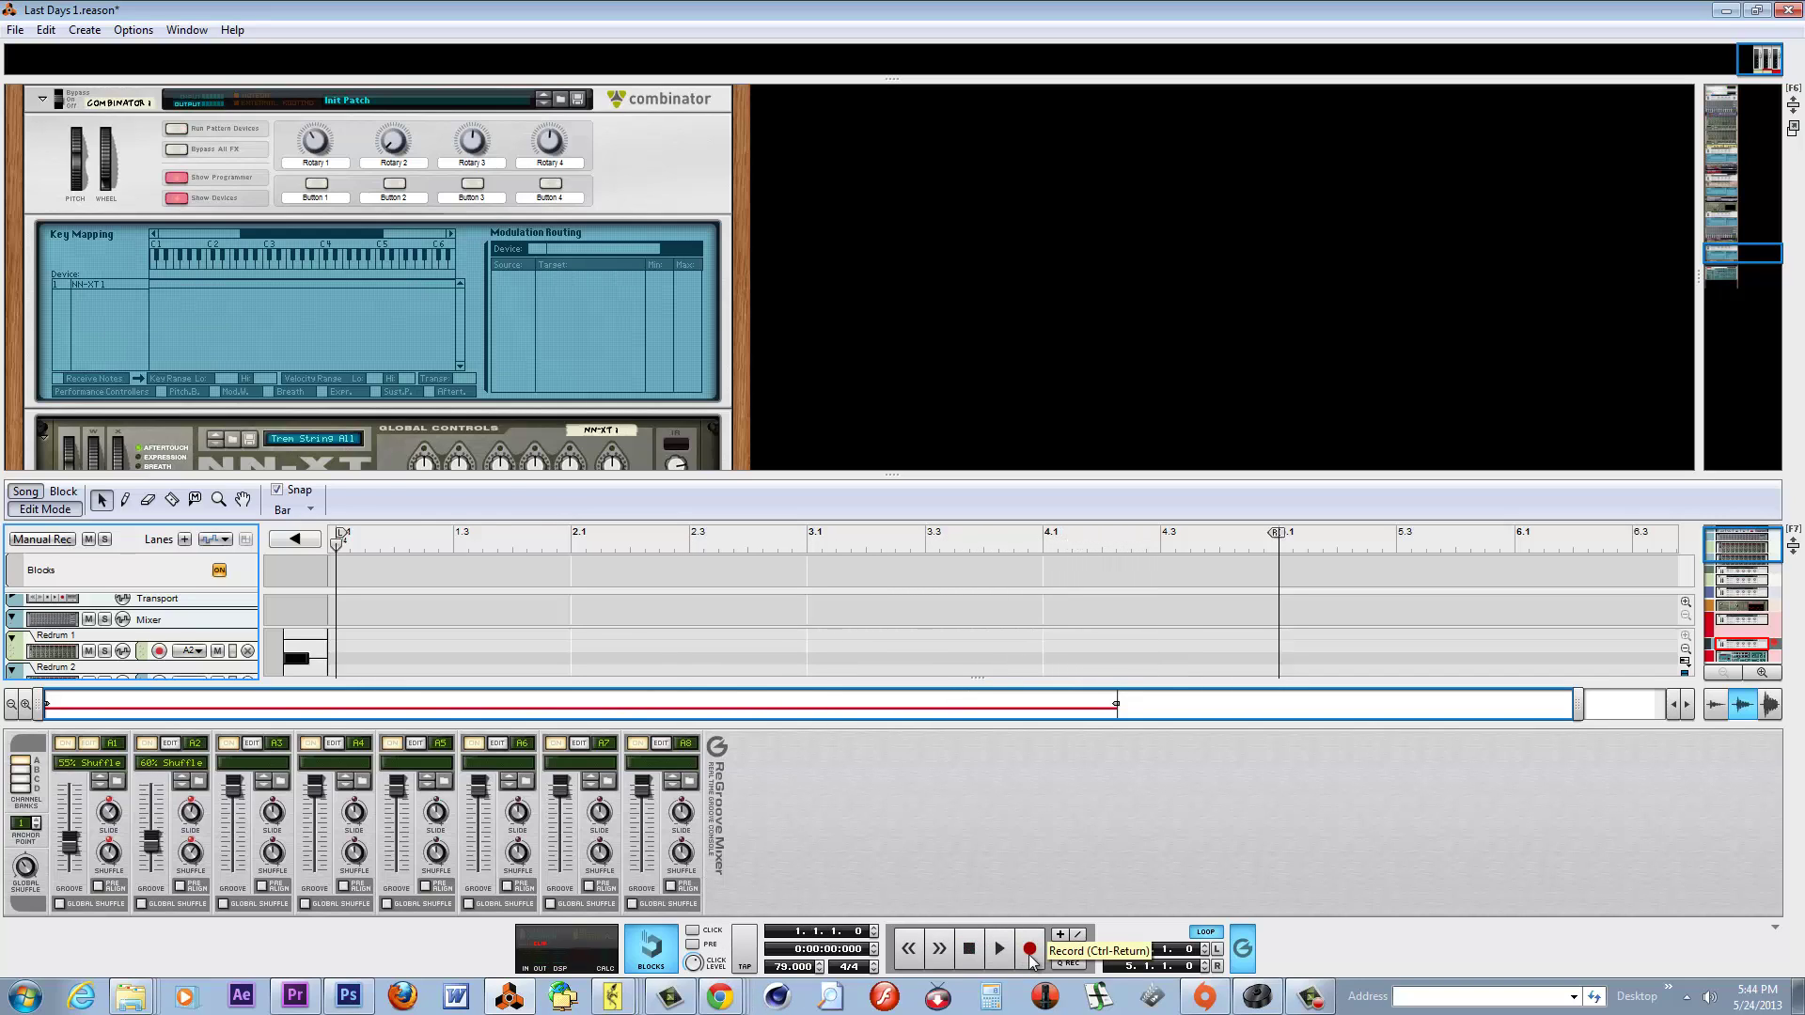
pyautogui.click(1030, 951)
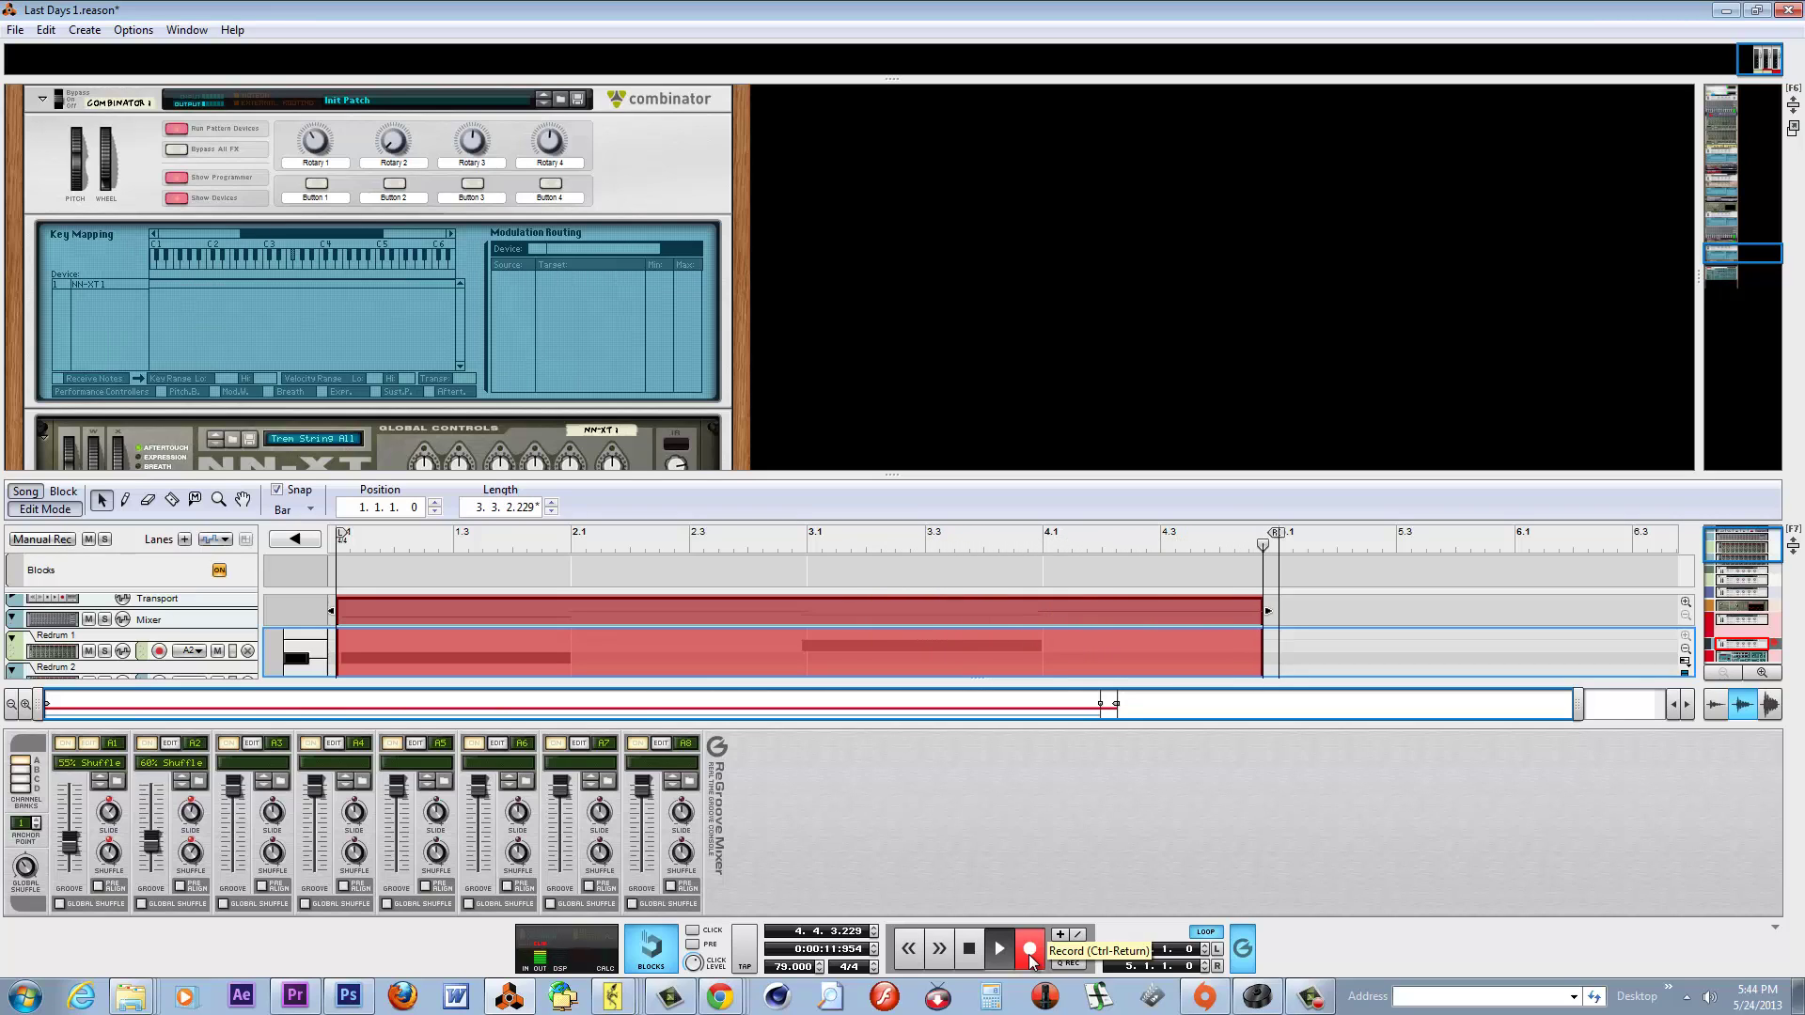
pyautogui.click(1030, 952)
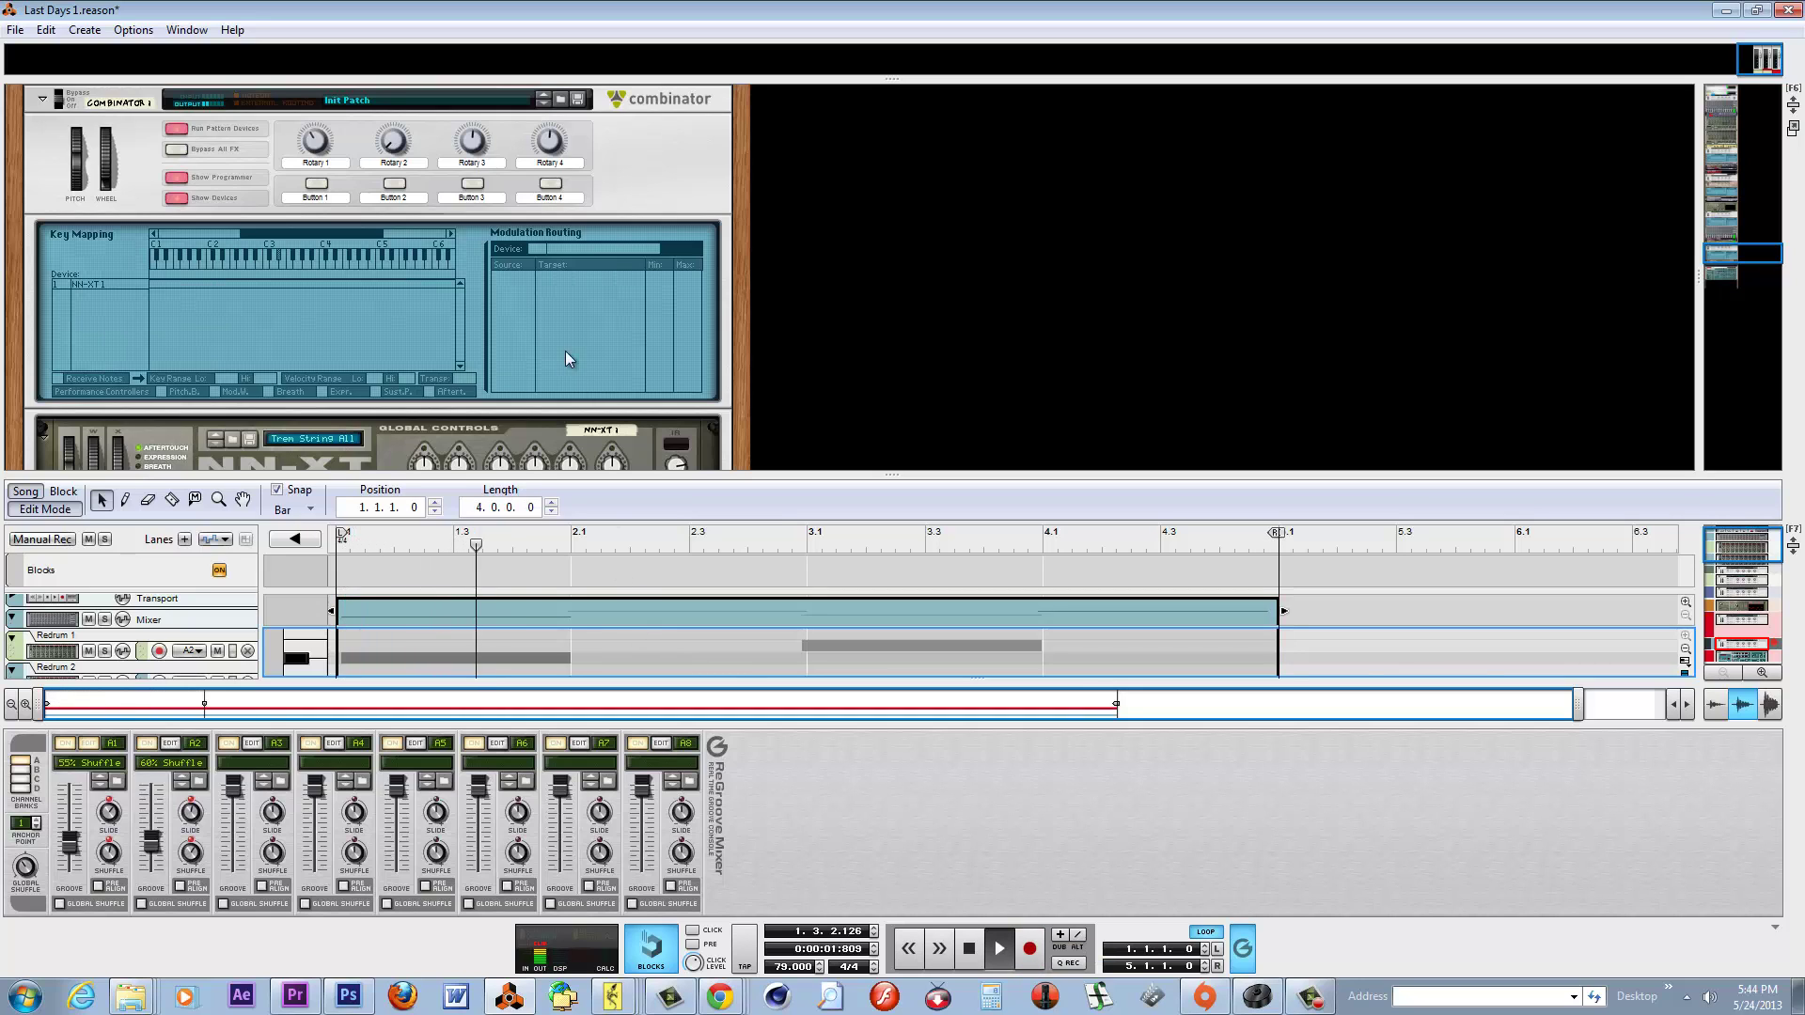
# Open the recorded string clip for note editing and move its first note, D#3, slightly earlier to 1.1.1.37.
pyautogui.moveTo(892, 473); pyautogui.dragTo(892, 237)
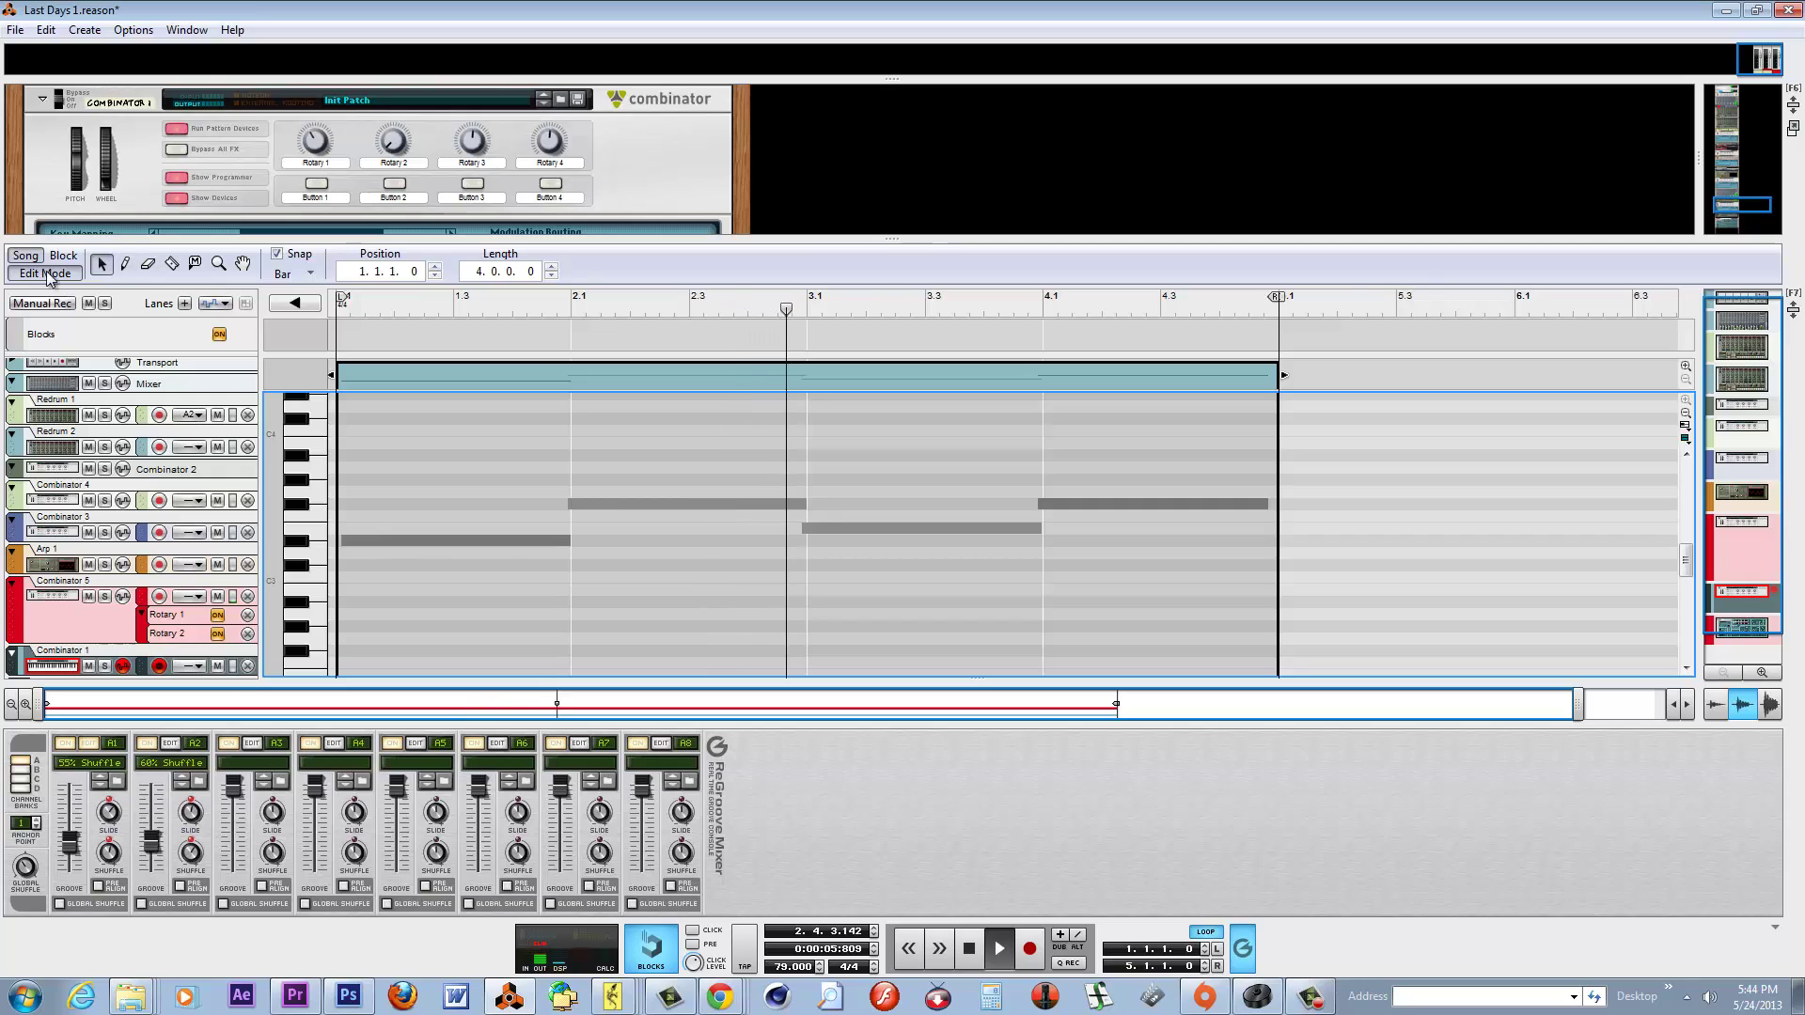
pyautogui.hotkey('ctrl', 'e')
pyautogui.doubleClick(502, 667)
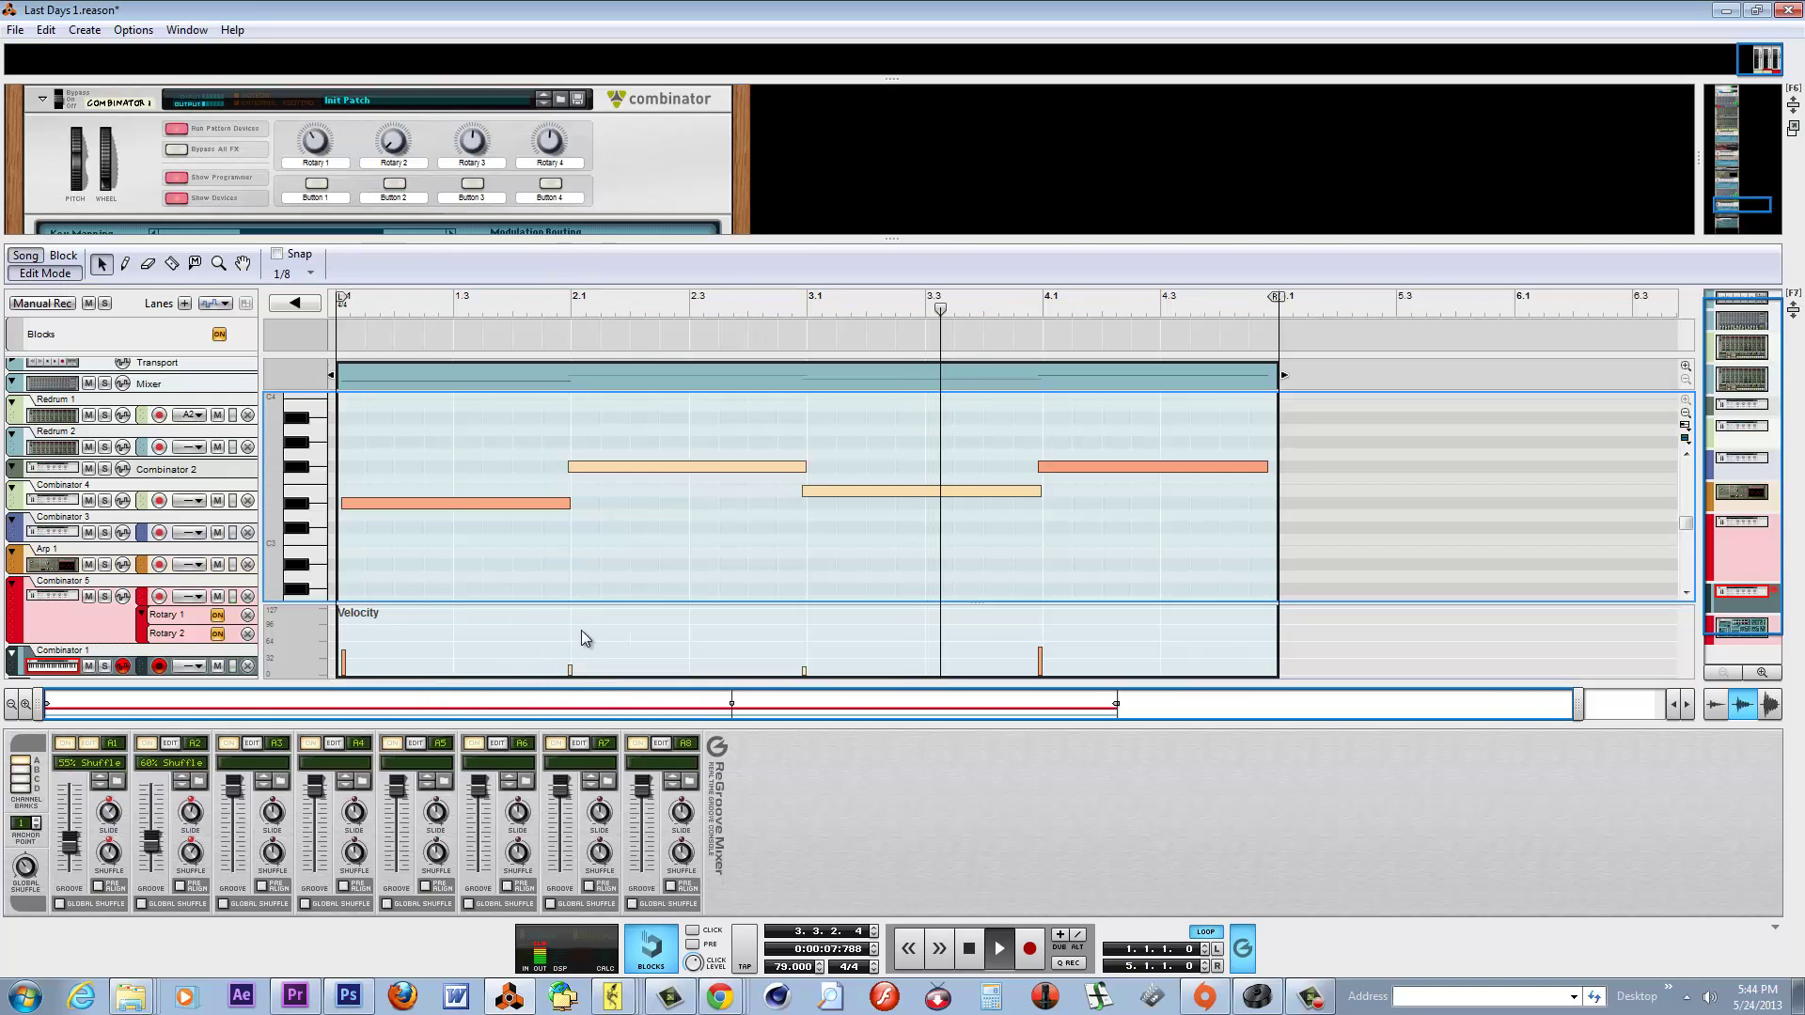
pyautogui.click(458, 508)
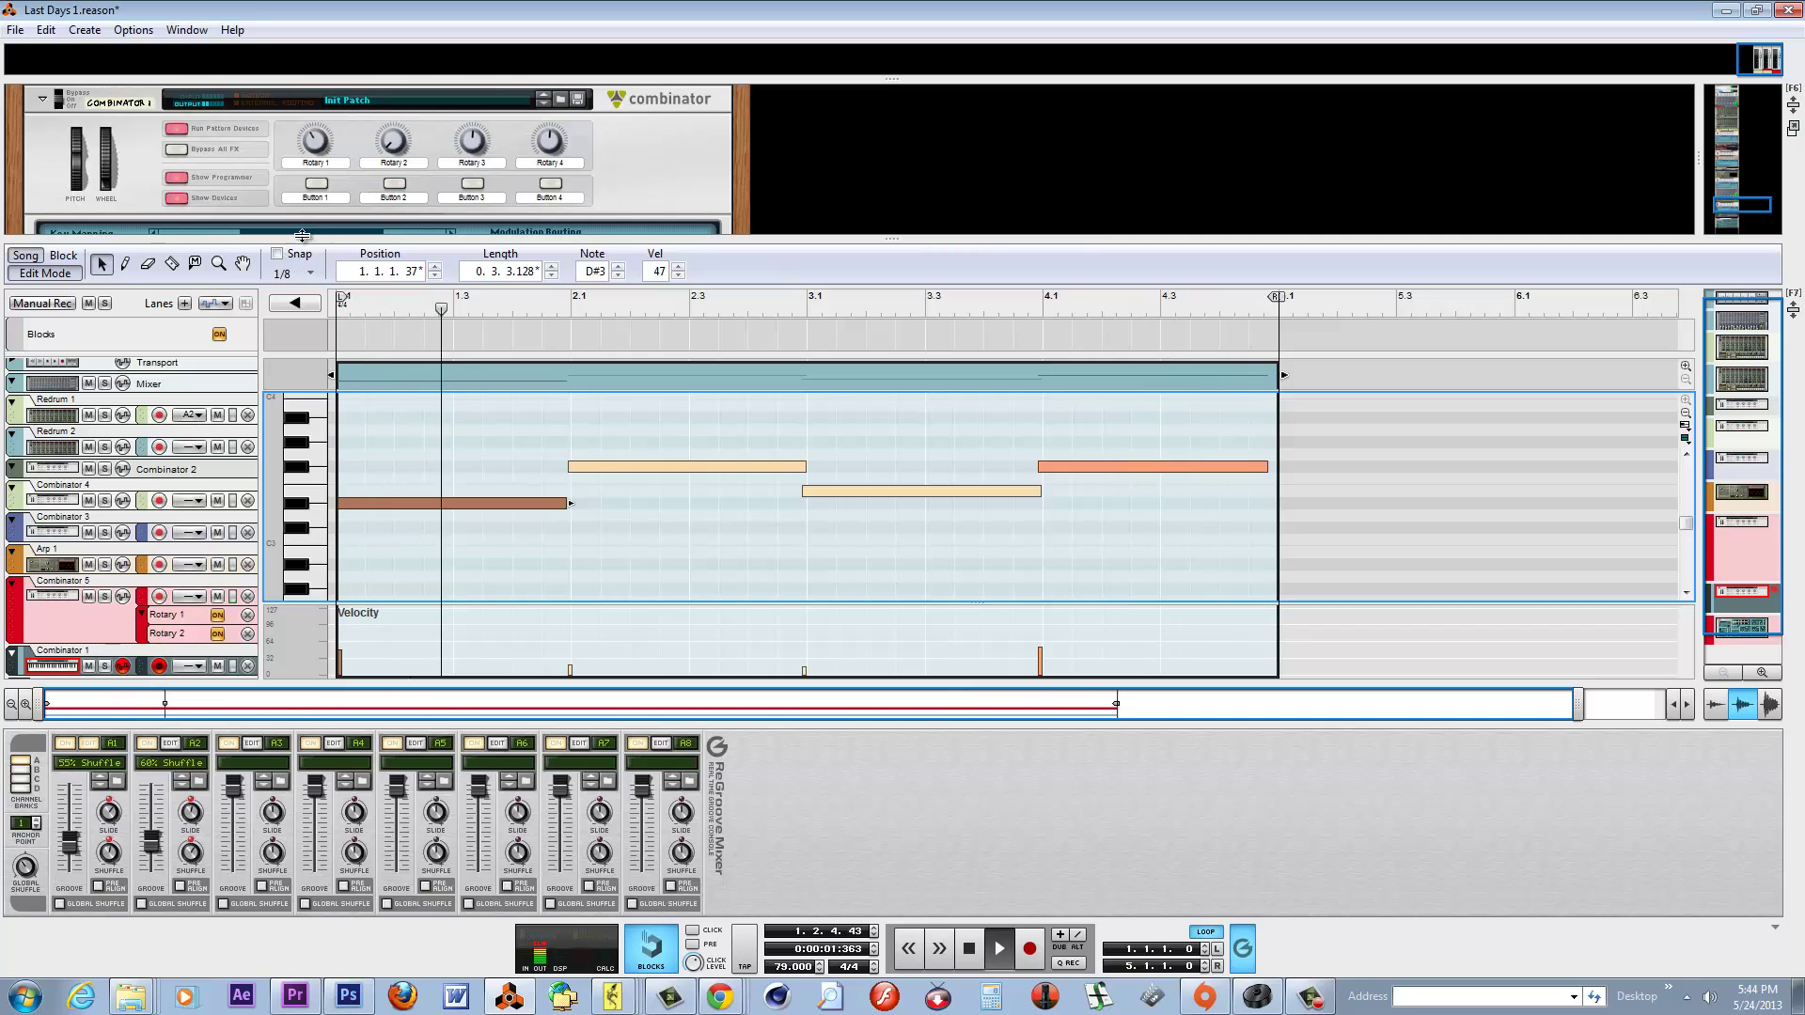
# Stop playback, return to the song start, and overdub a second, higher string line in the Combinator 1 clip.
pyautogui.moveTo(301, 238); pyautogui.dragTo(320, 395)
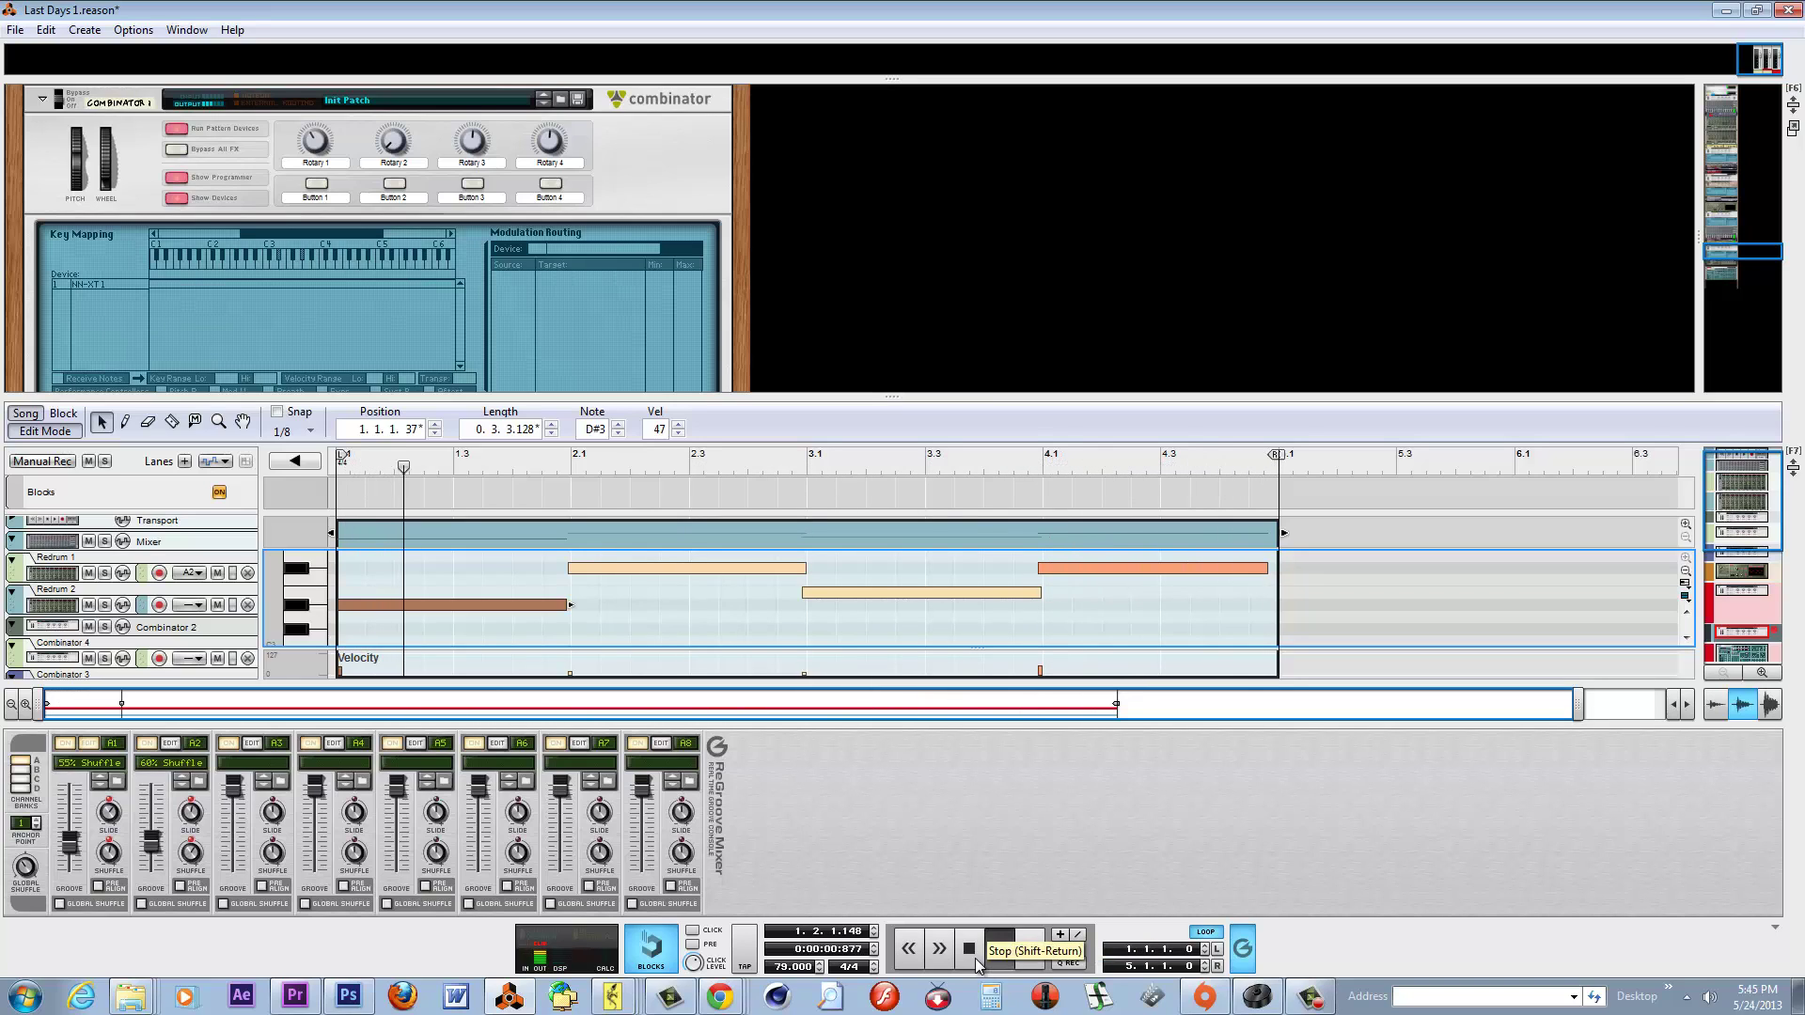
pyautogui.press('space')
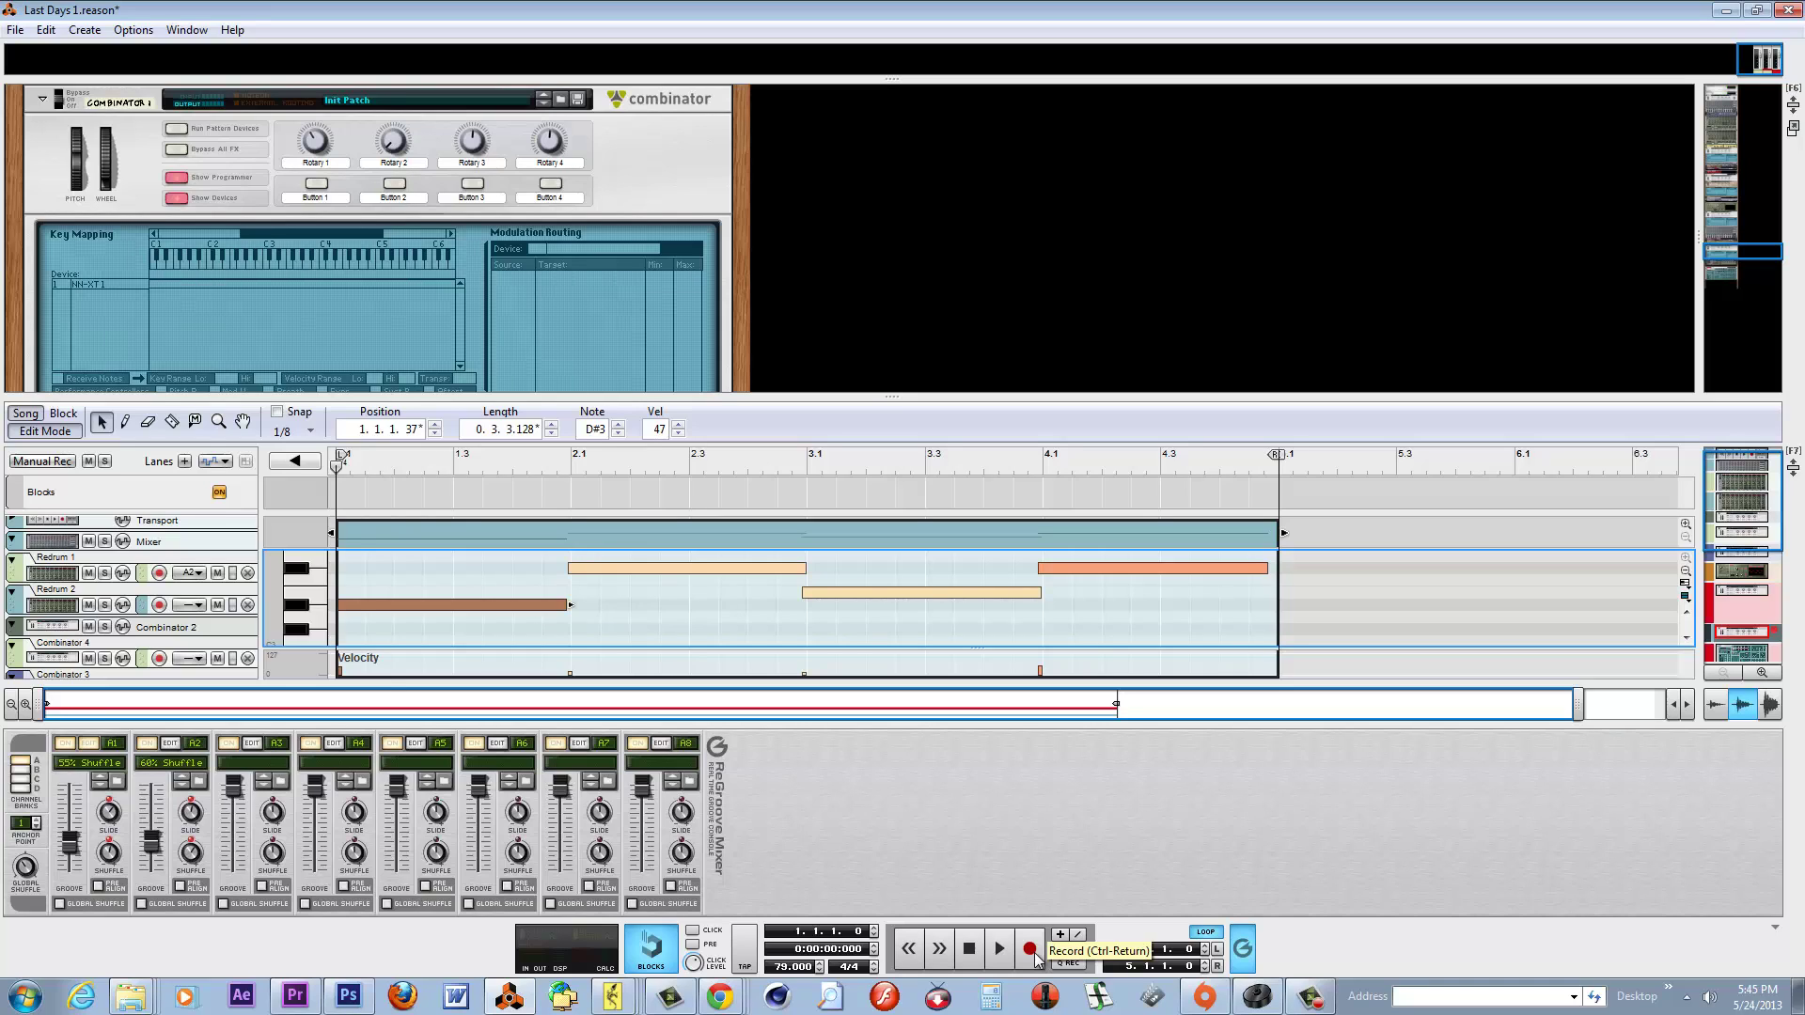
pyautogui.click(1031, 950)
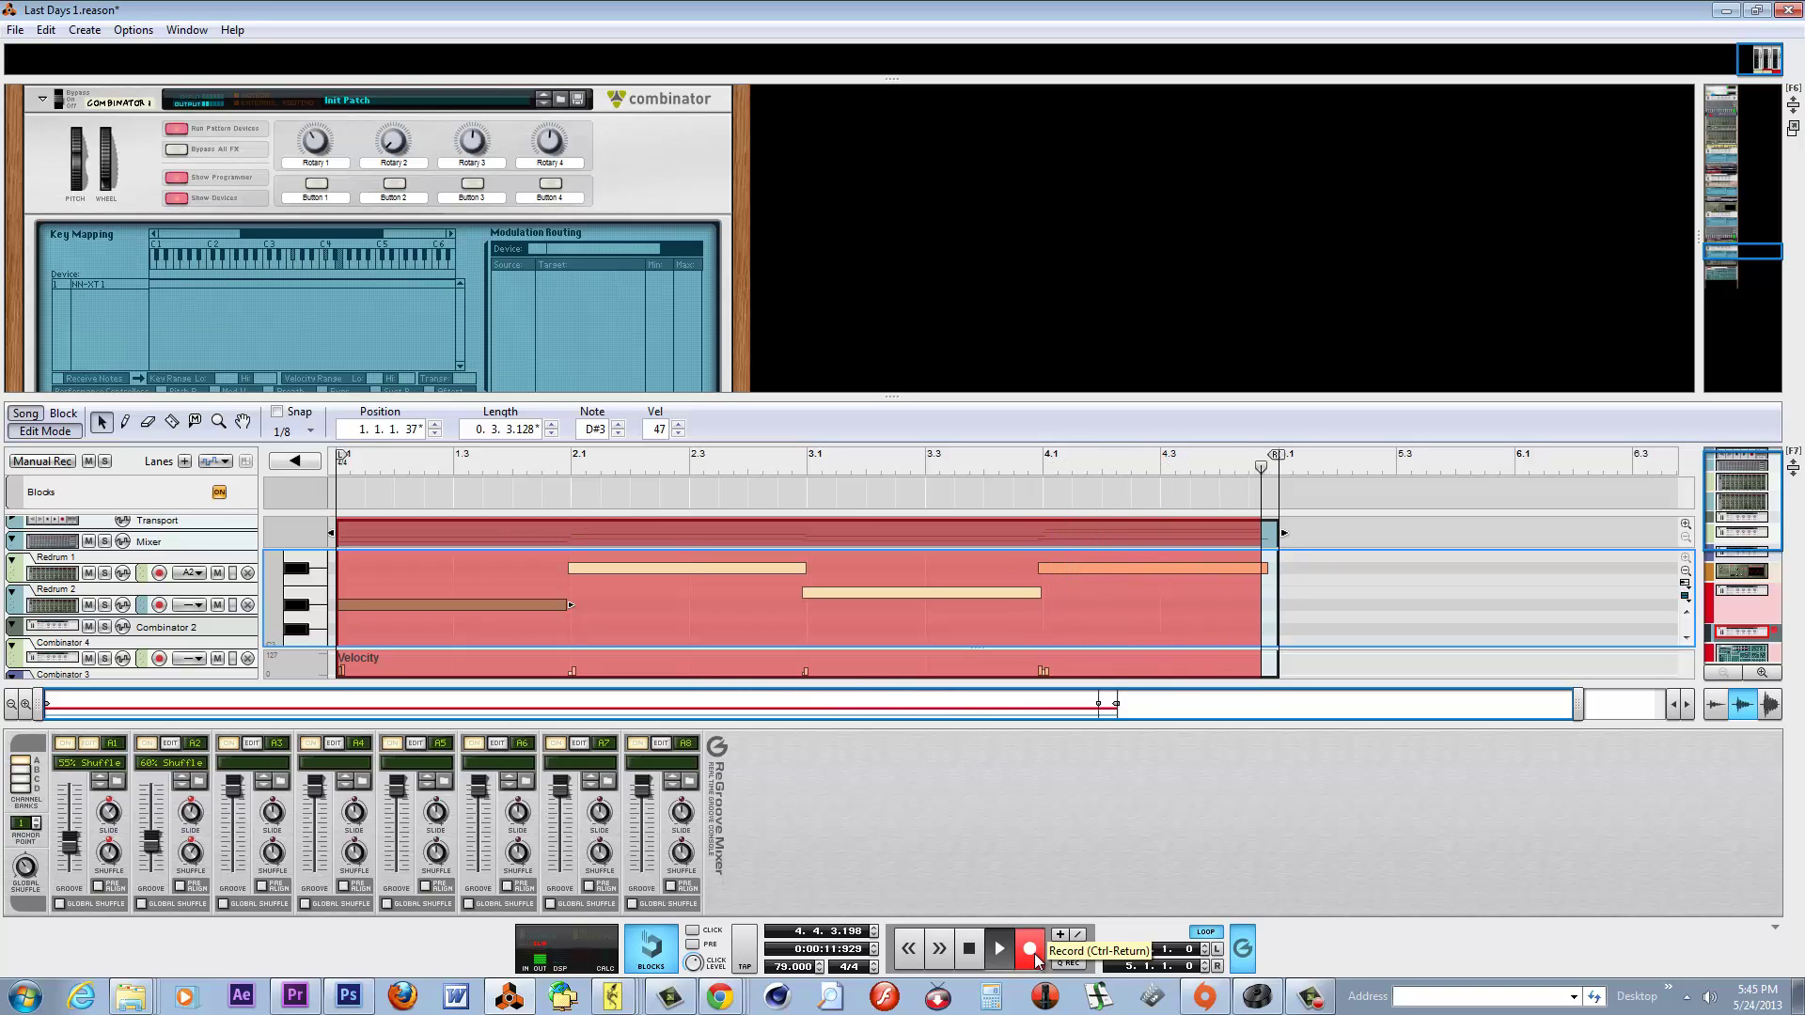
pyautogui.click(1032, 952)
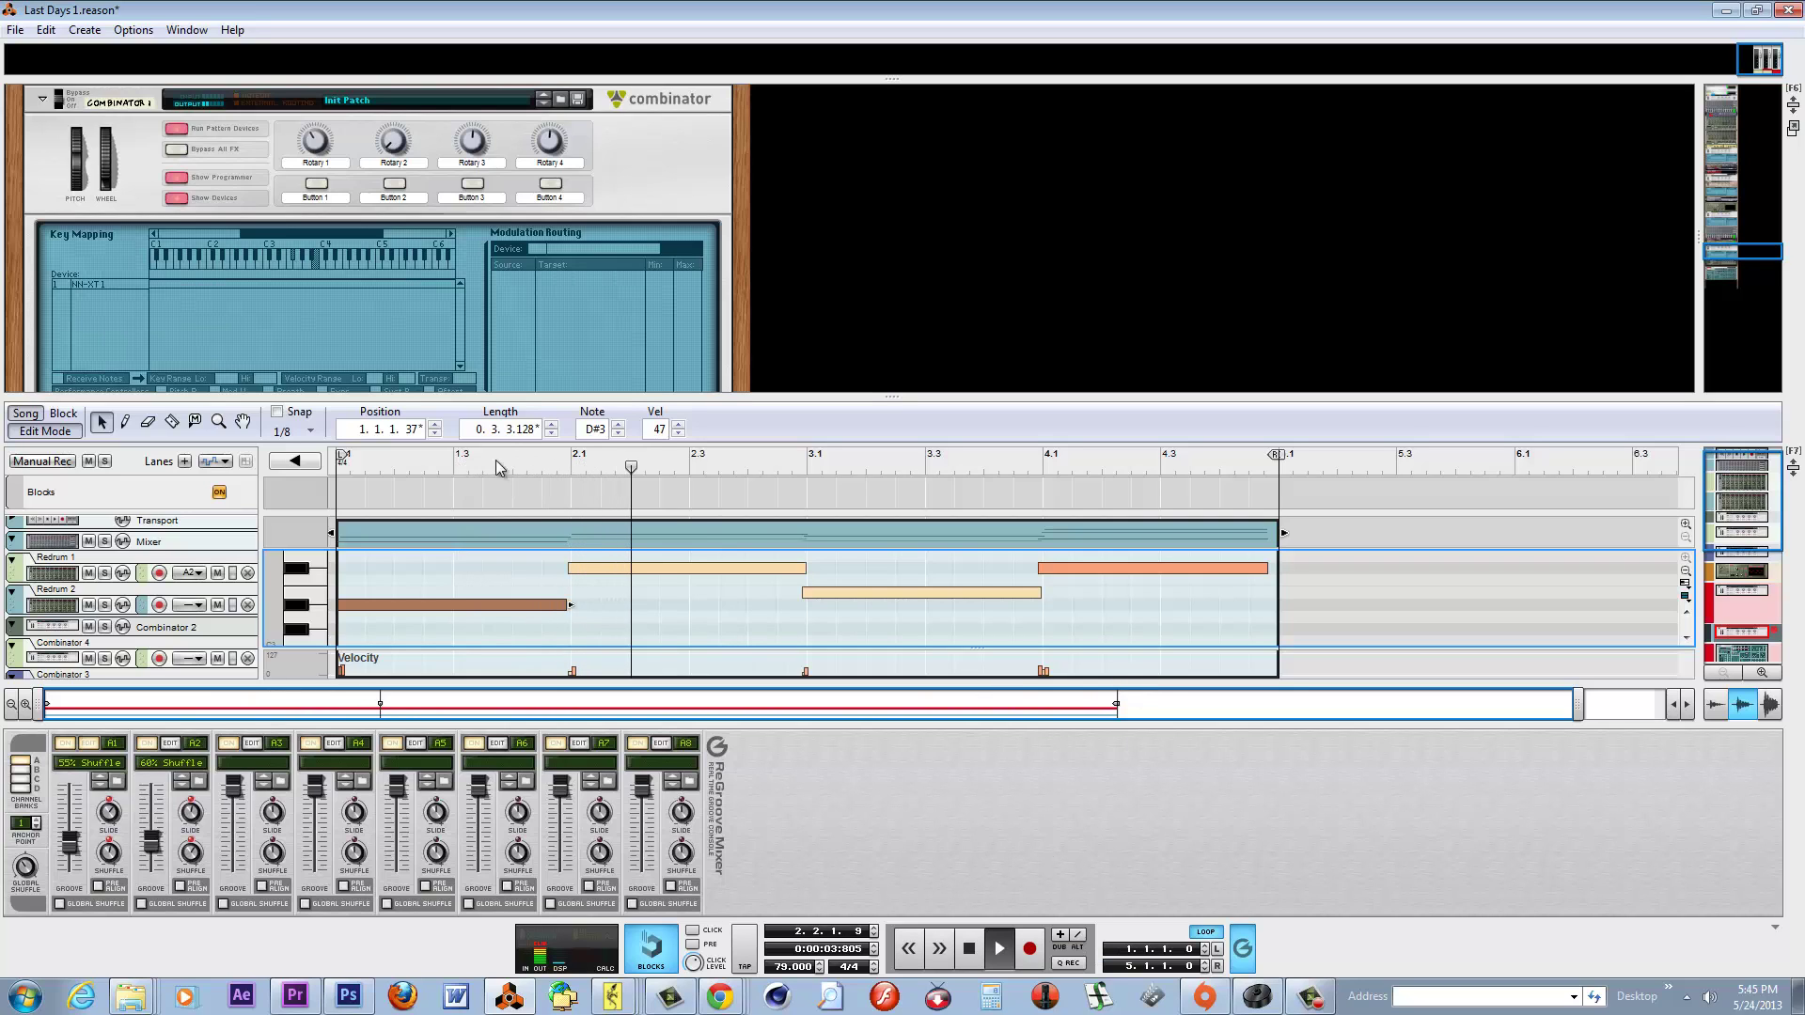
# Leave note editing for the arrangement view and fold the Combinator 5 piano track.
pyautogui.moveTo(527, 393); pyautogui.dragTo(526, 265)
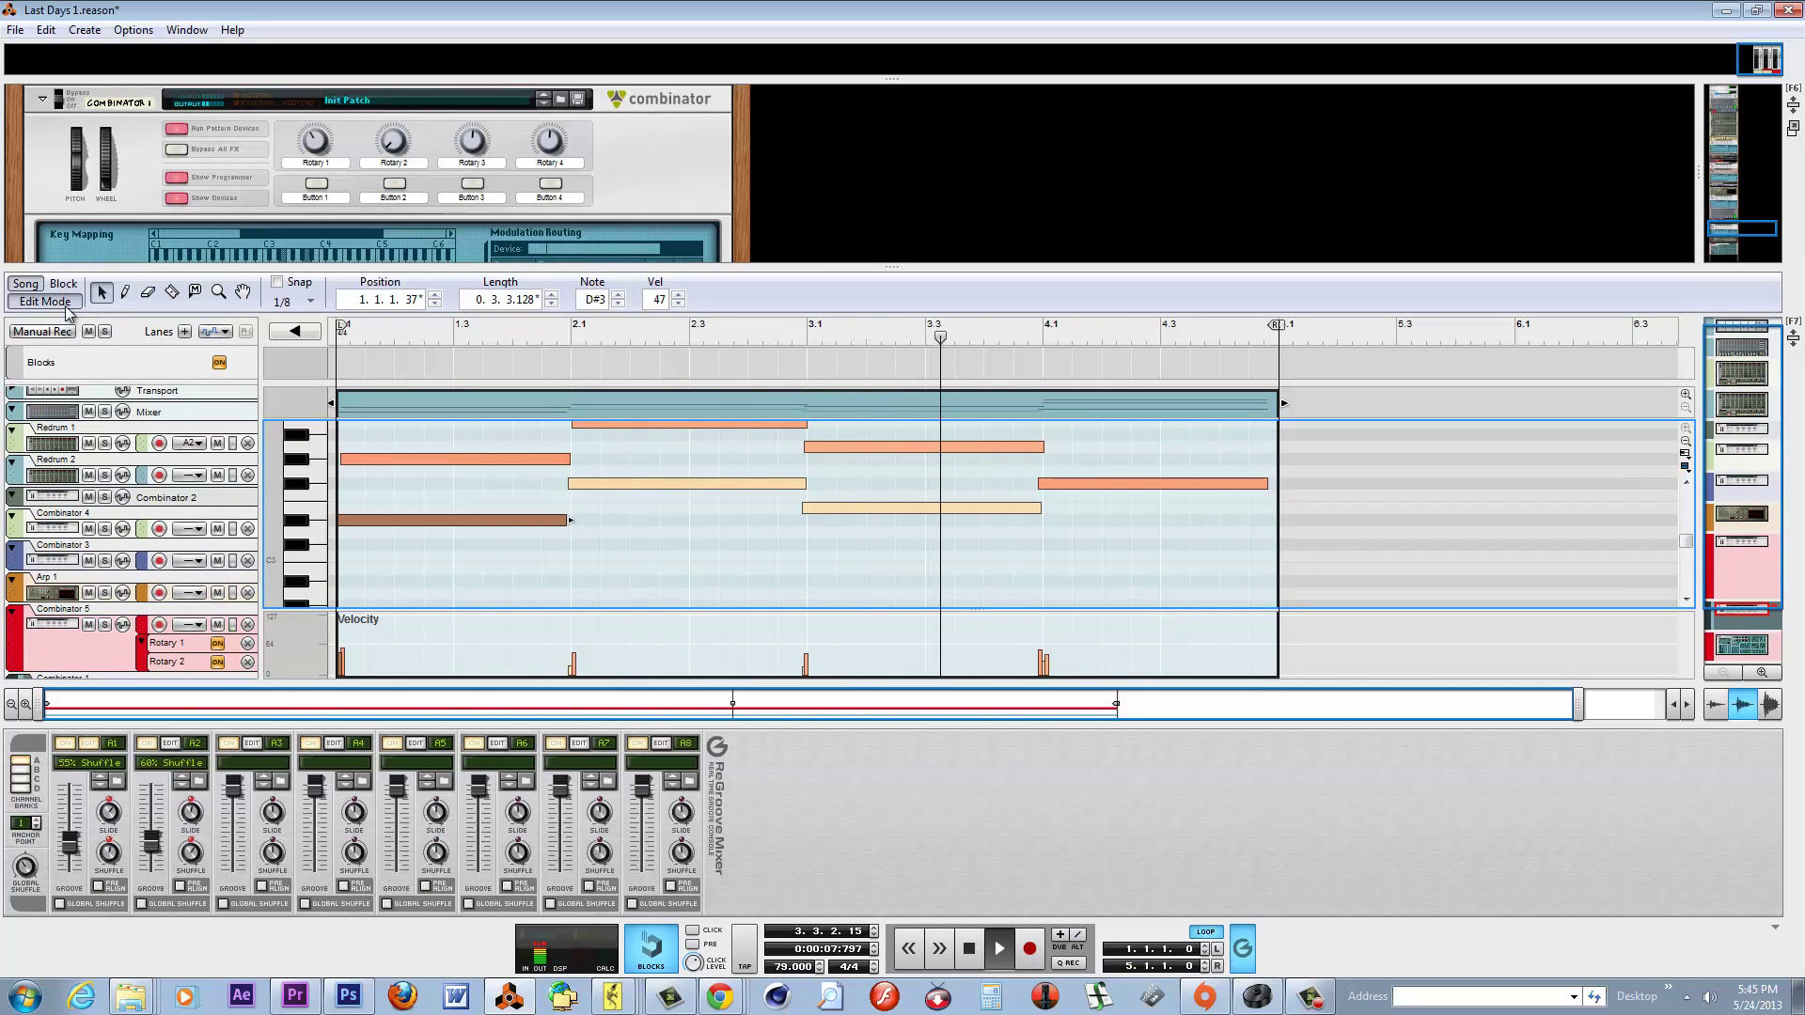
pyautogui.hotkey('ctrl', 'e')
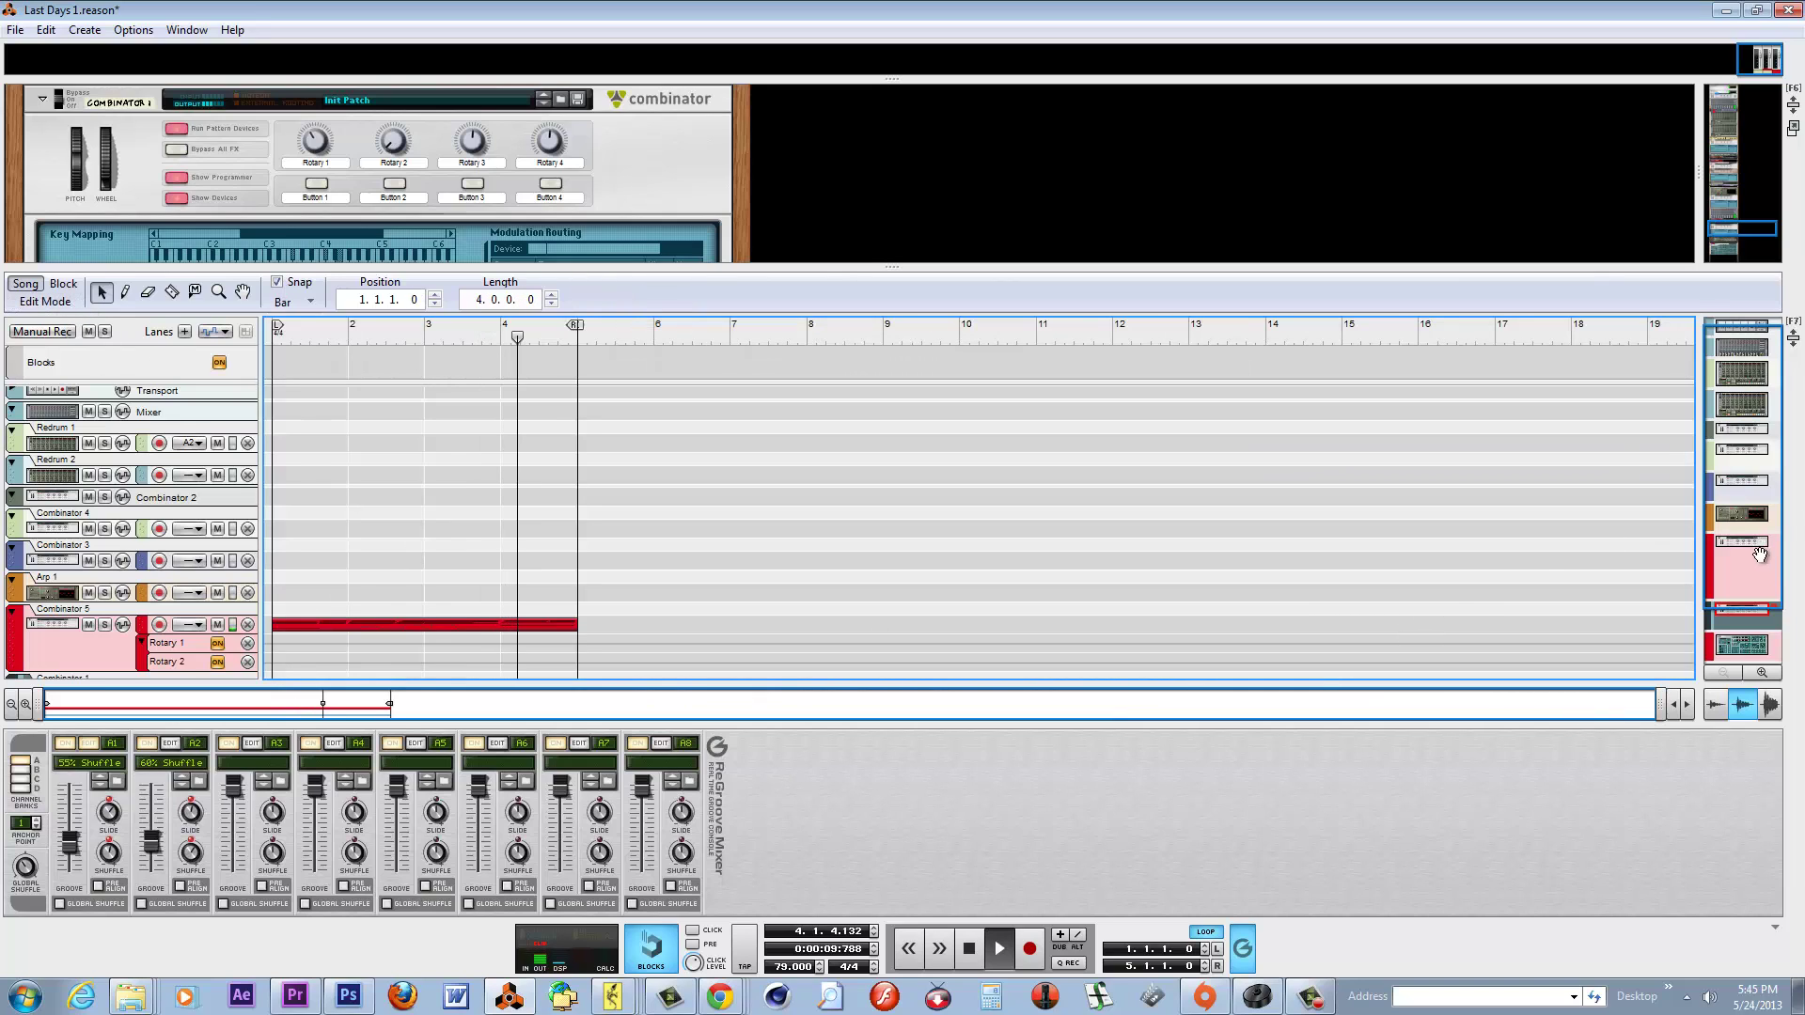
pyautogui.press('Down')
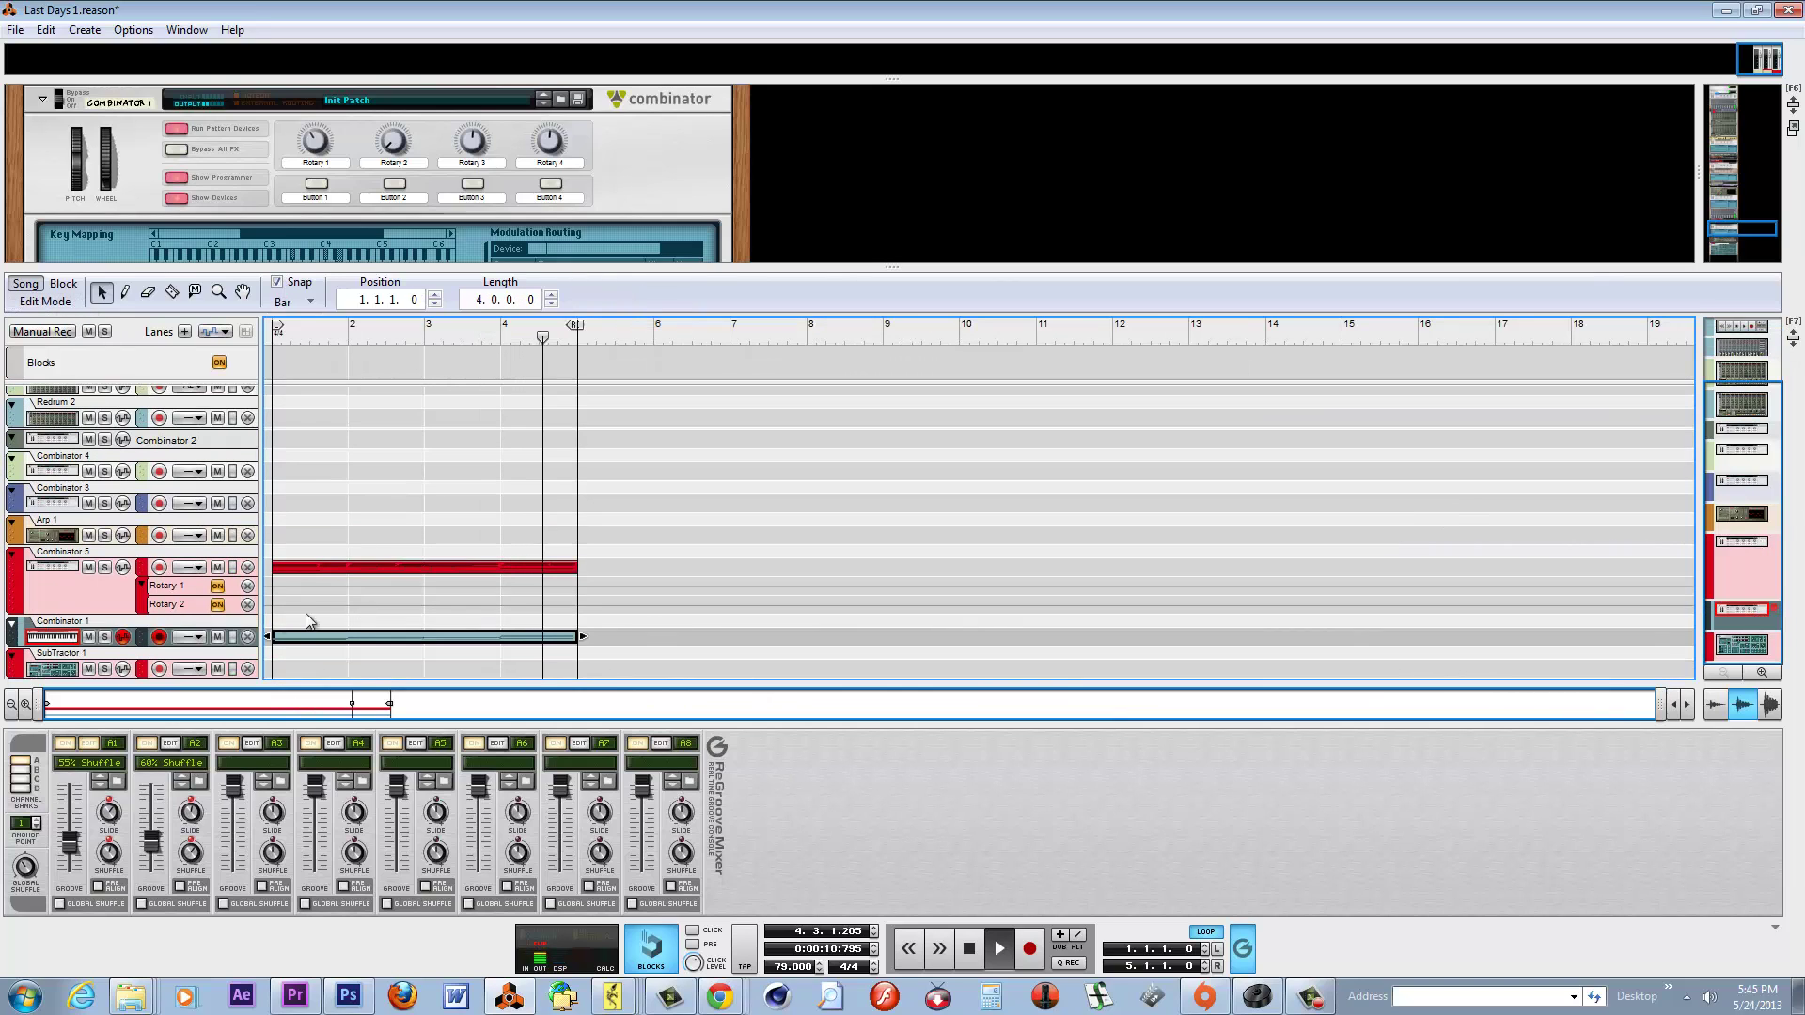
pyautogui.click(12, 554)
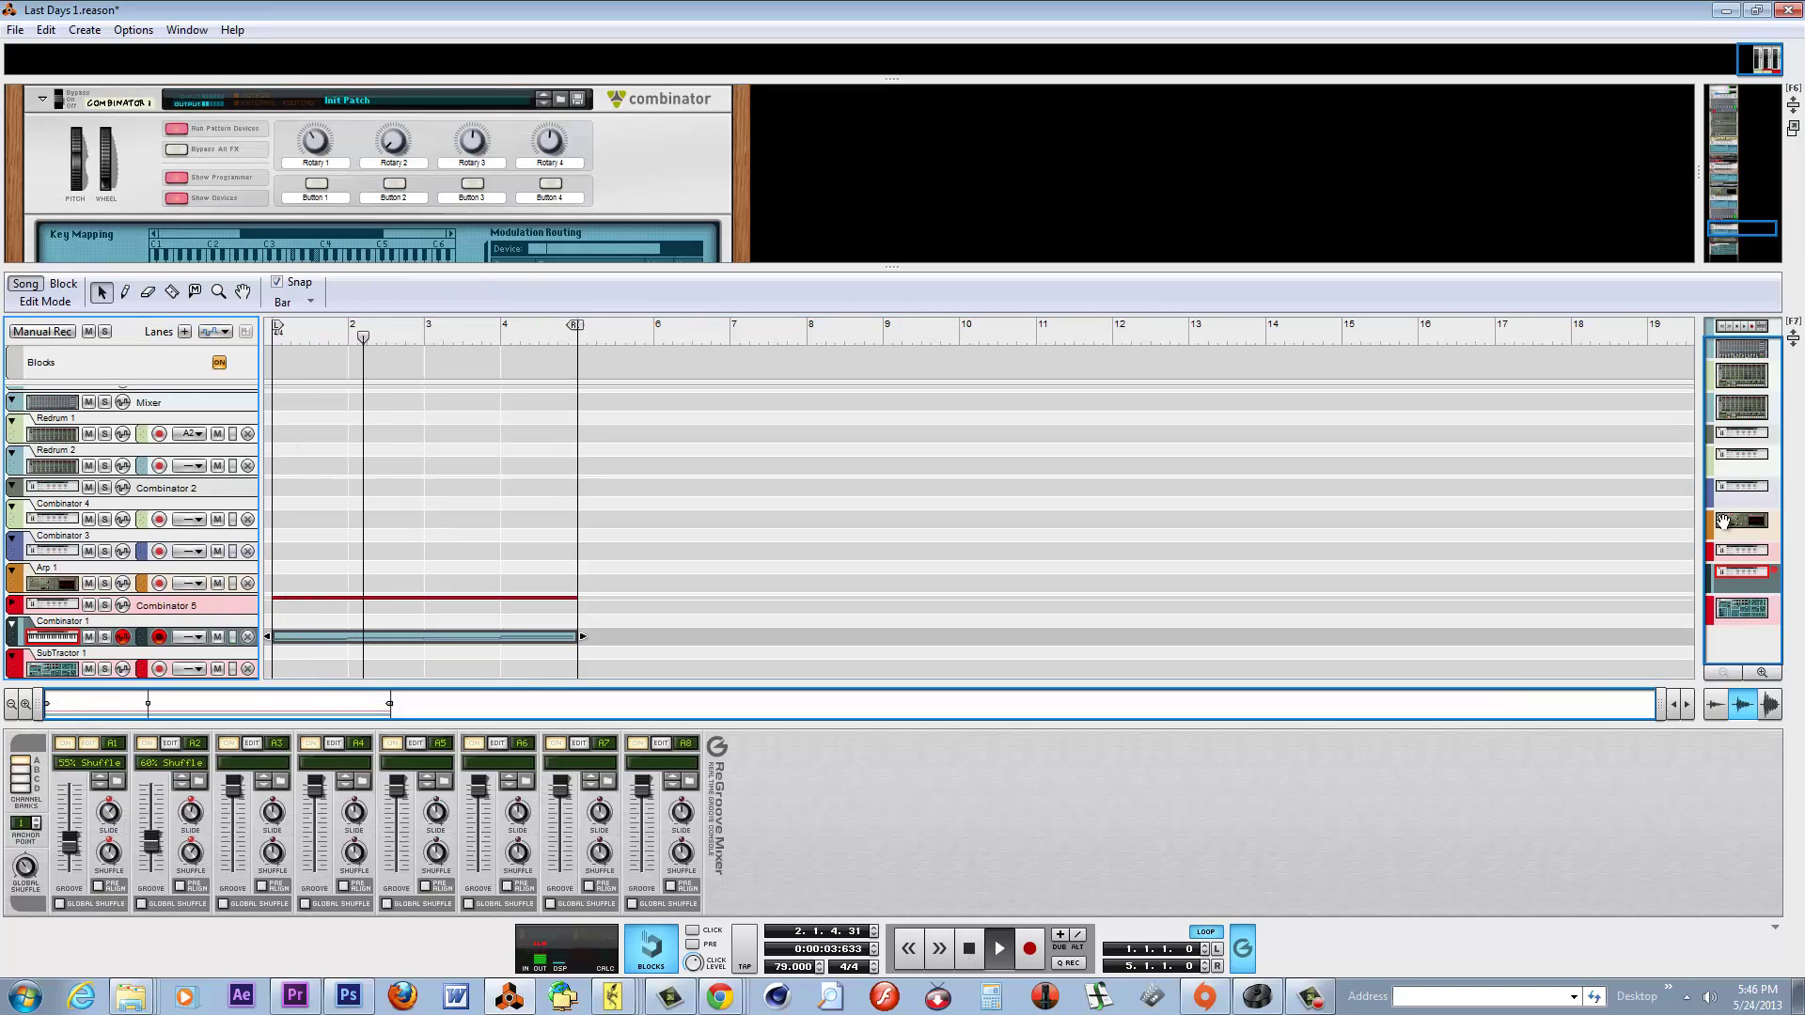
# Stop playback and select the Combinator 4 track with the Amazona Bass patch.
pyautogui.click(969, 948)
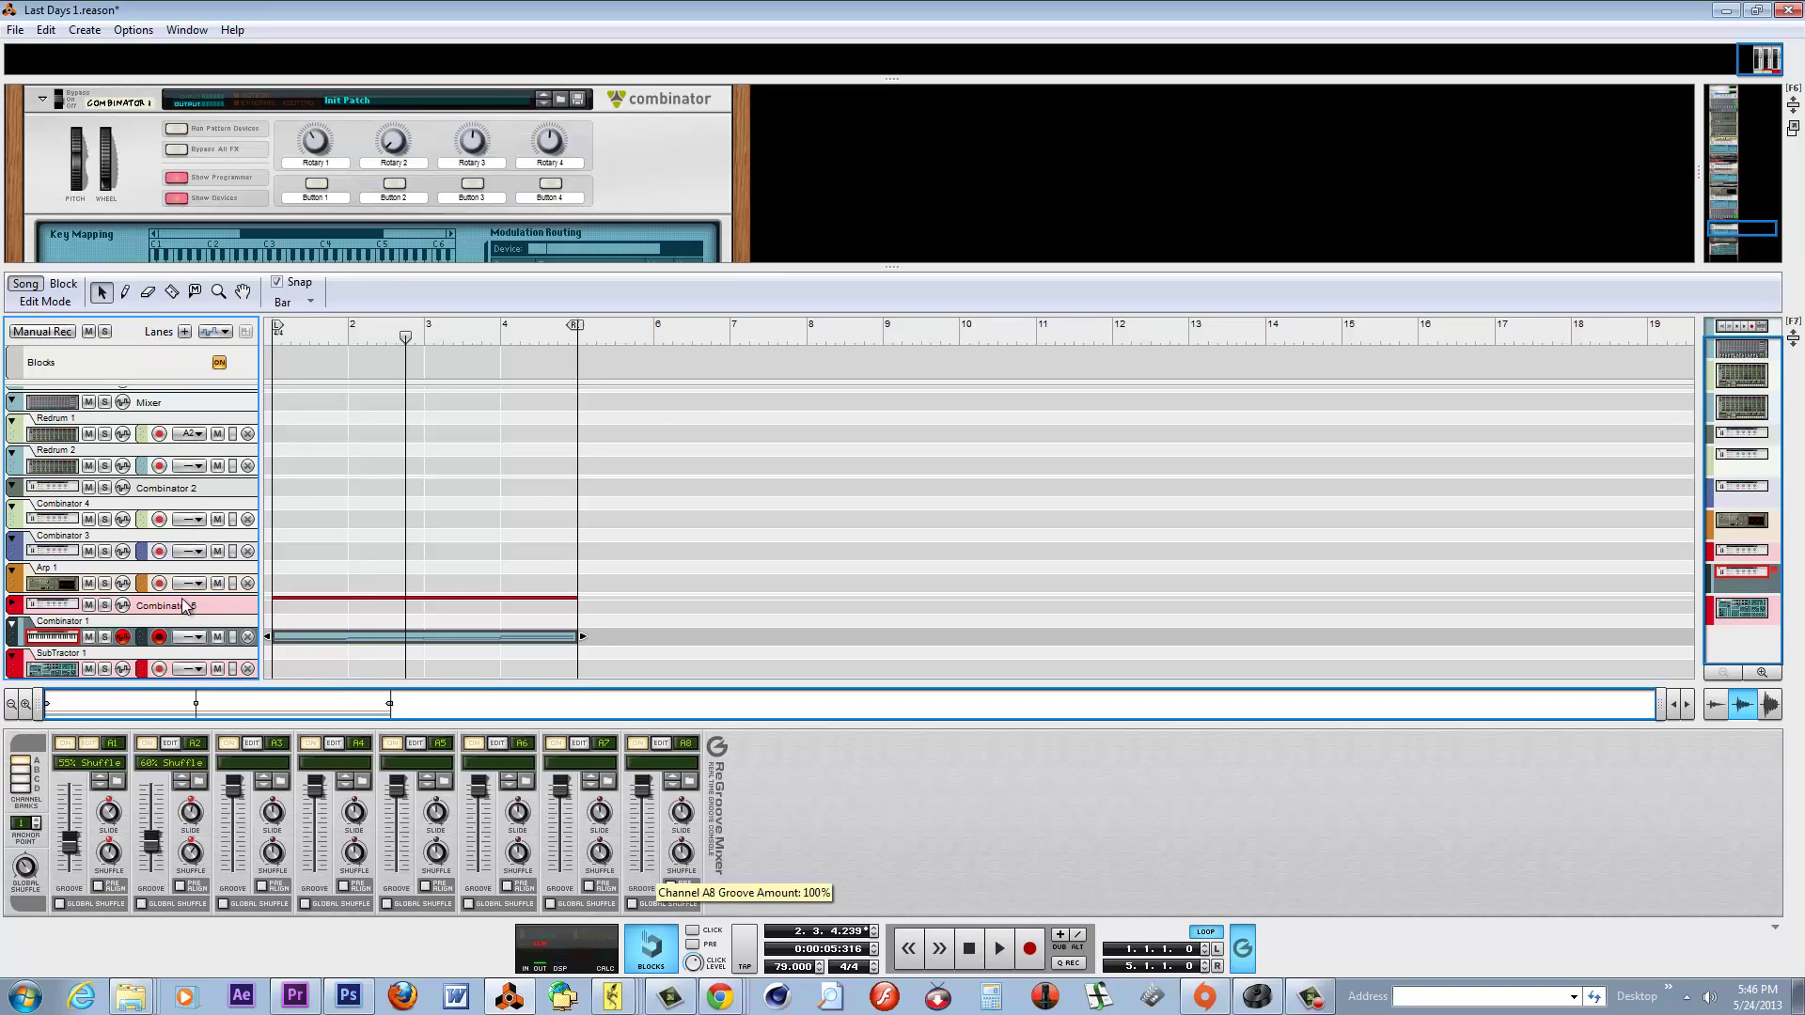
pyautogui.click(46, 557)
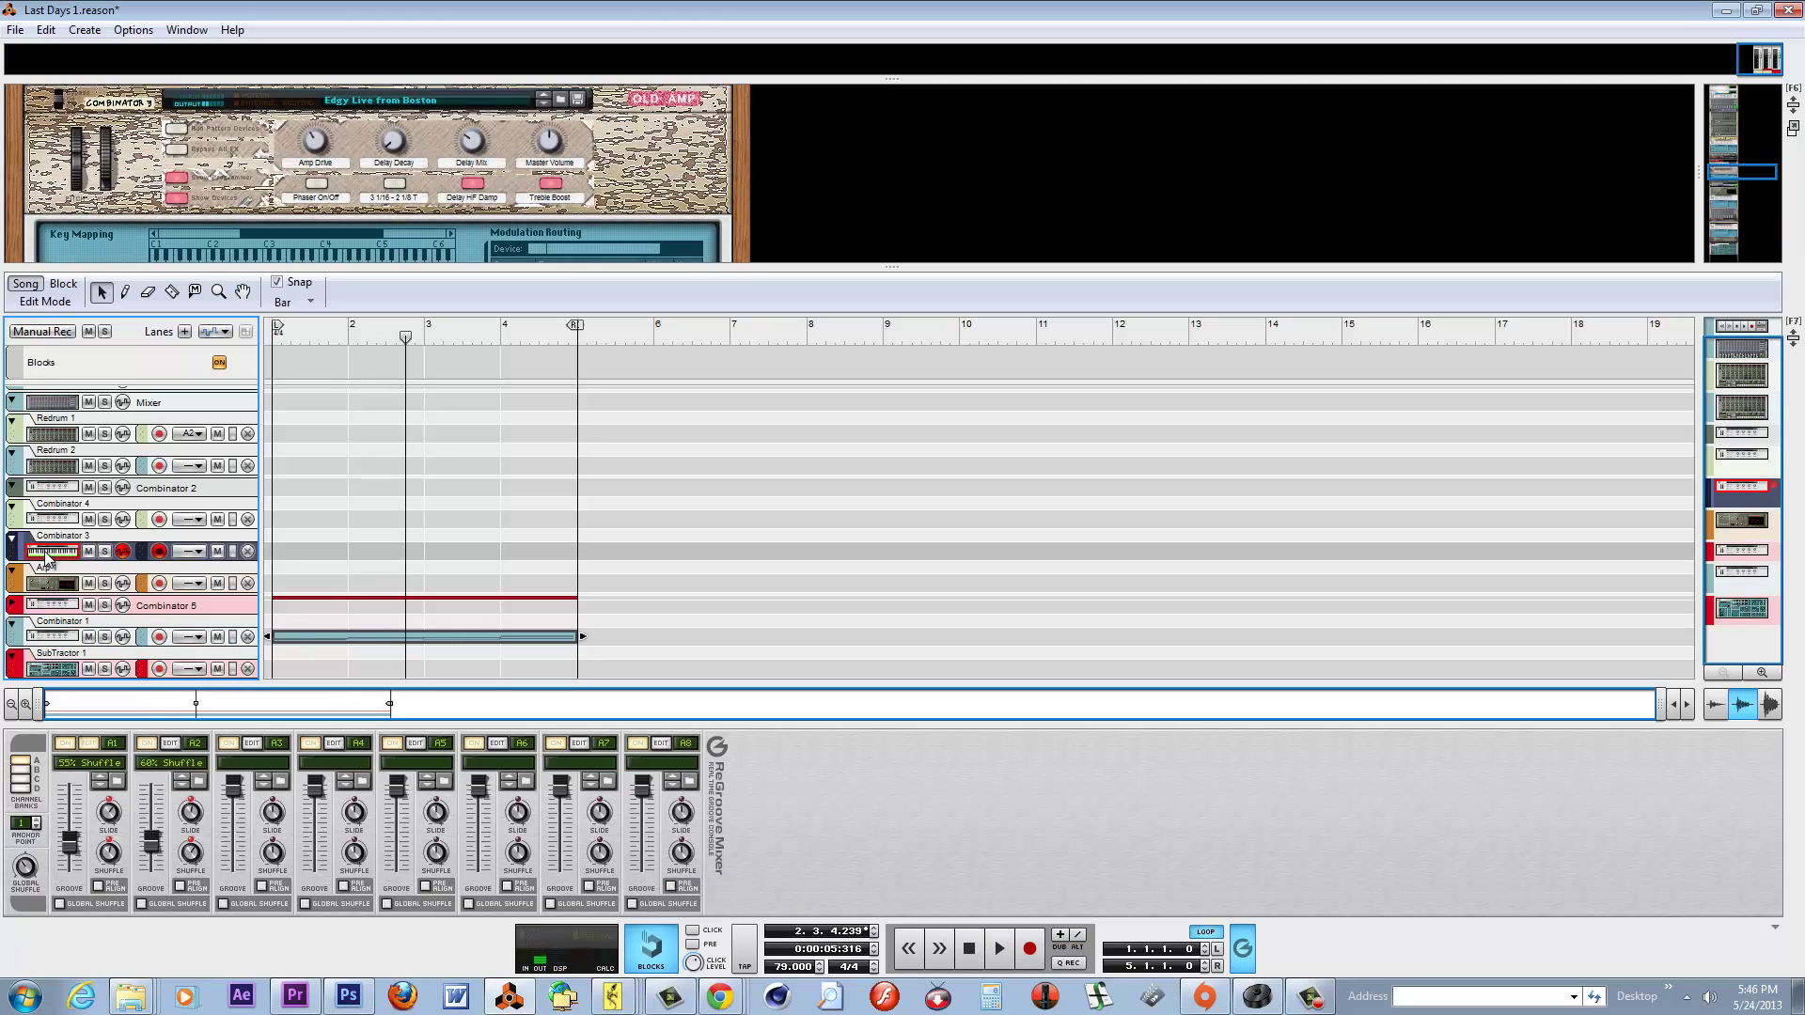
pyautogui.click(52, 527)
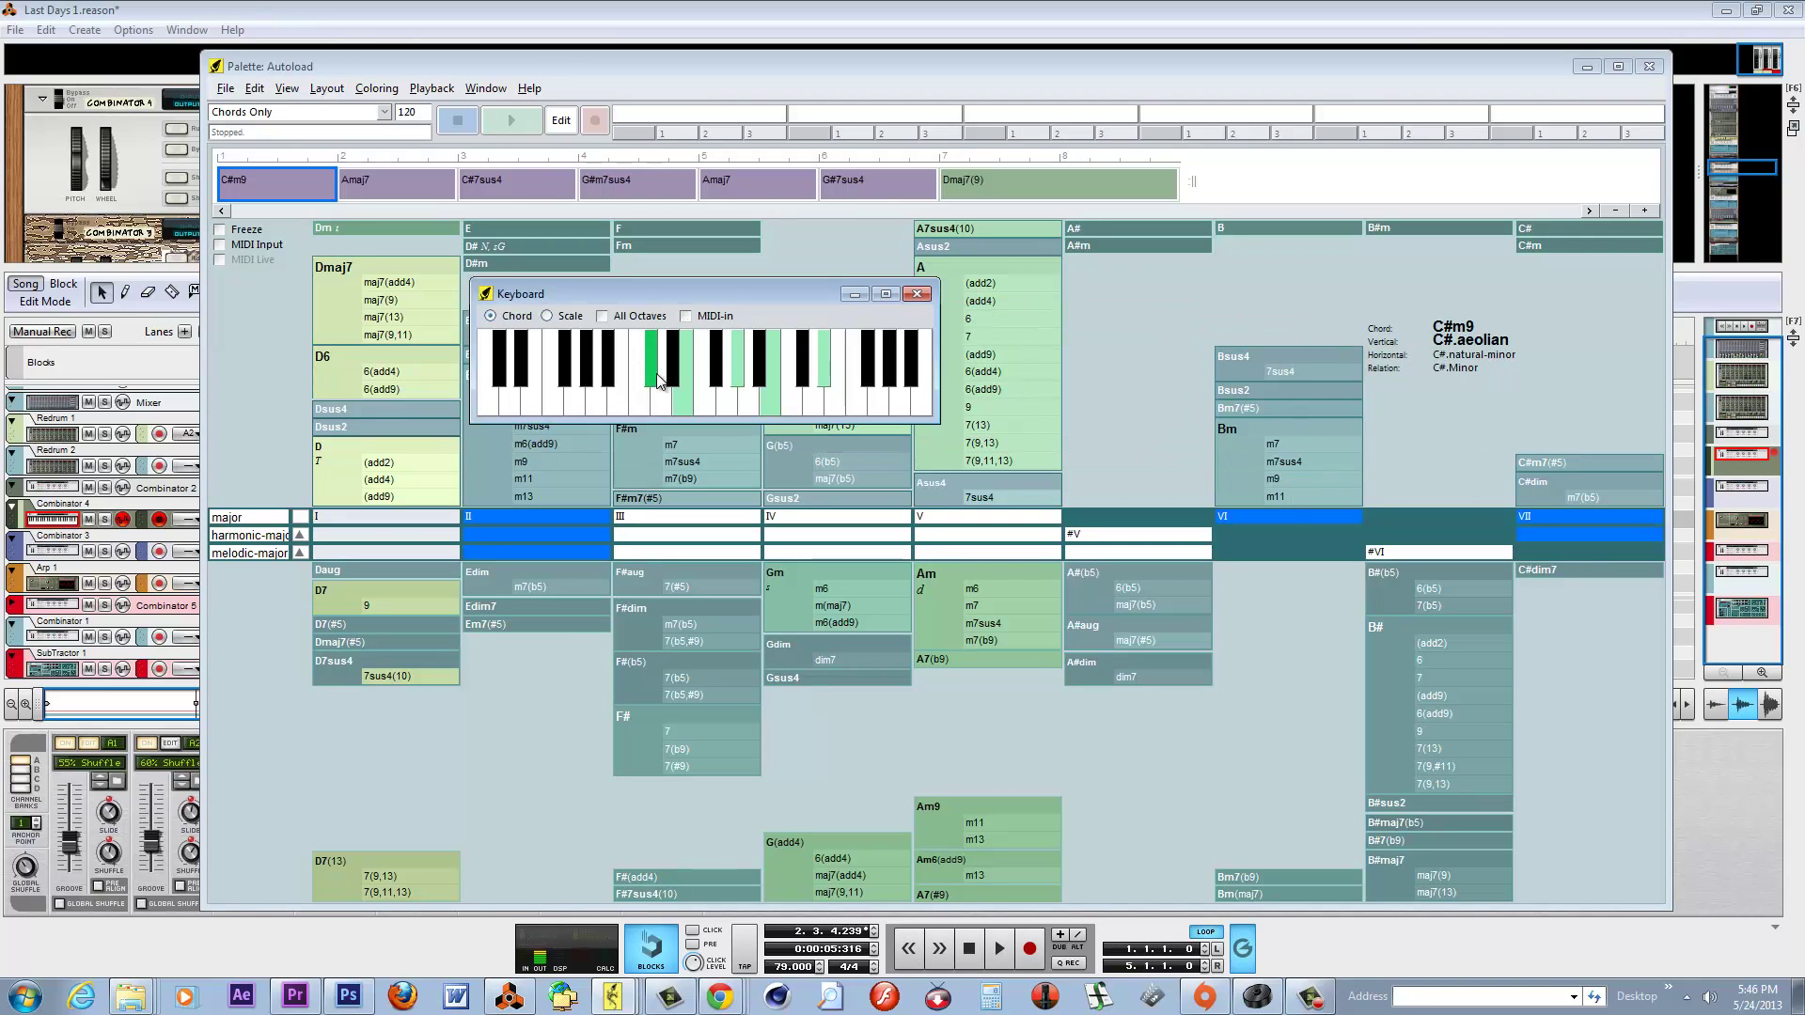
# In Palette, audition the progression's chords and root notes from C#m9 through Dmaj7(9) on the keyboard display.
pyautogui.click(374, 183)
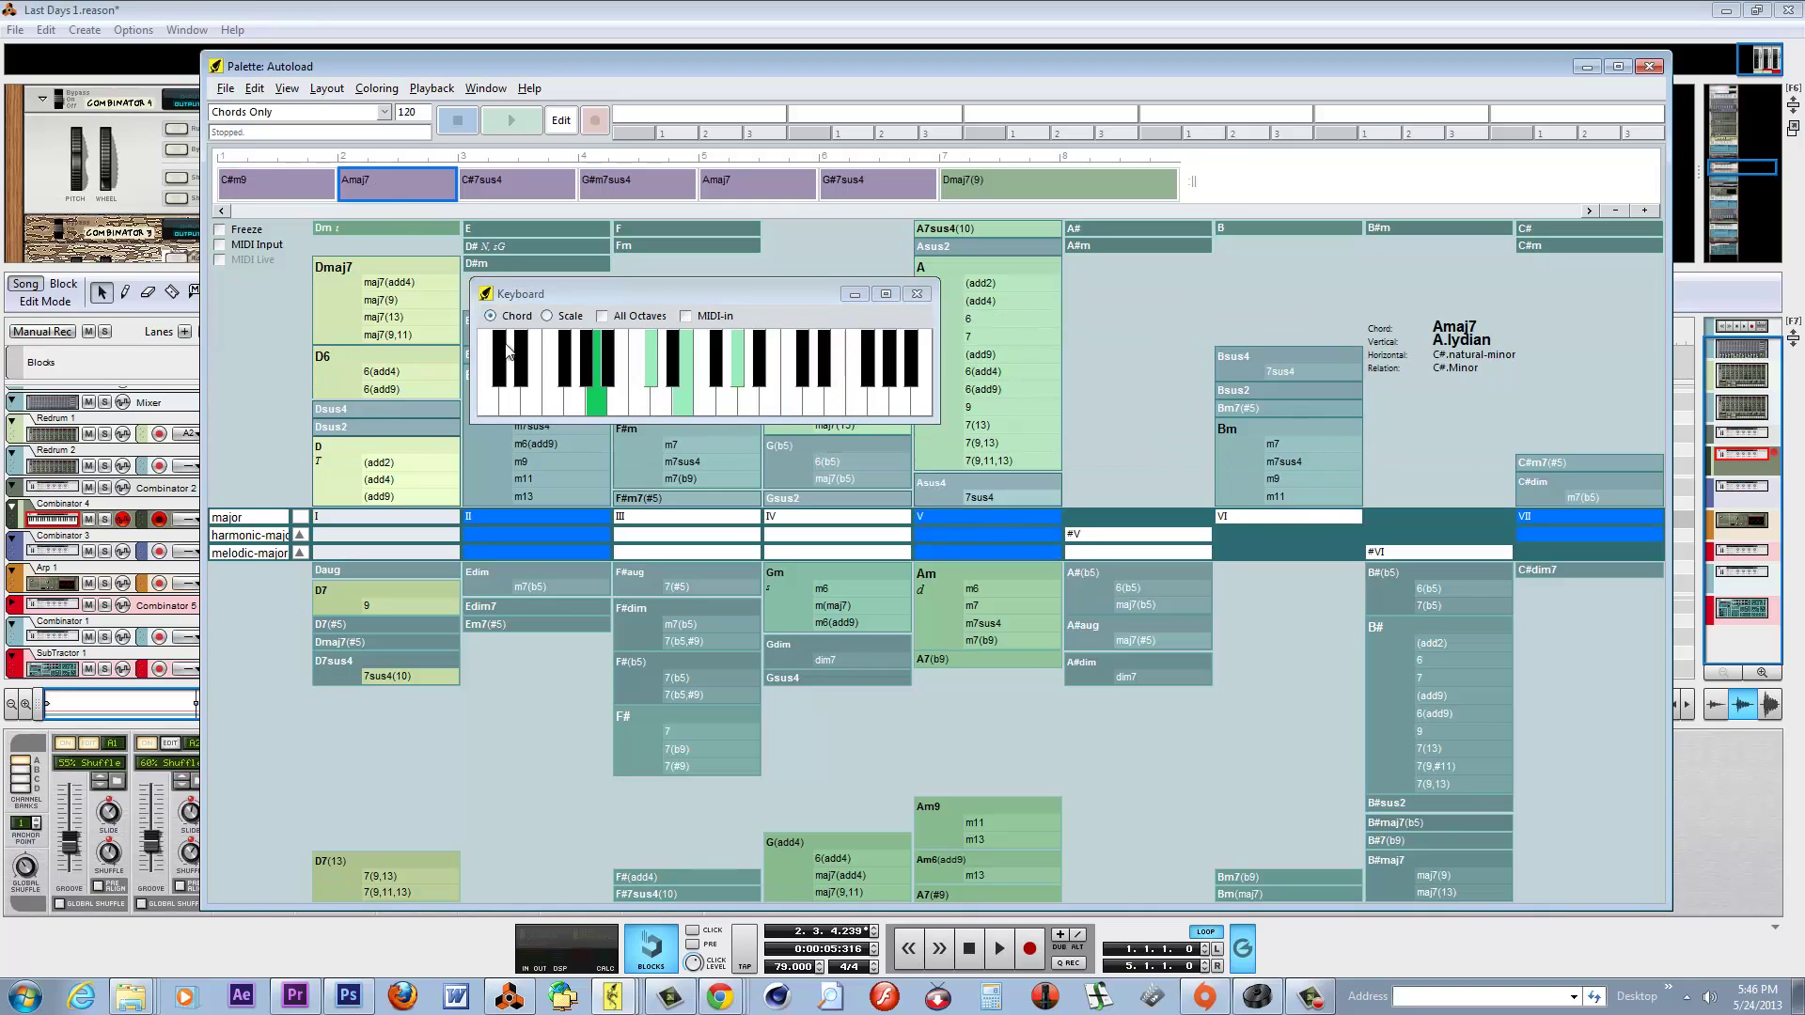
pyautogui.click(595, 402)
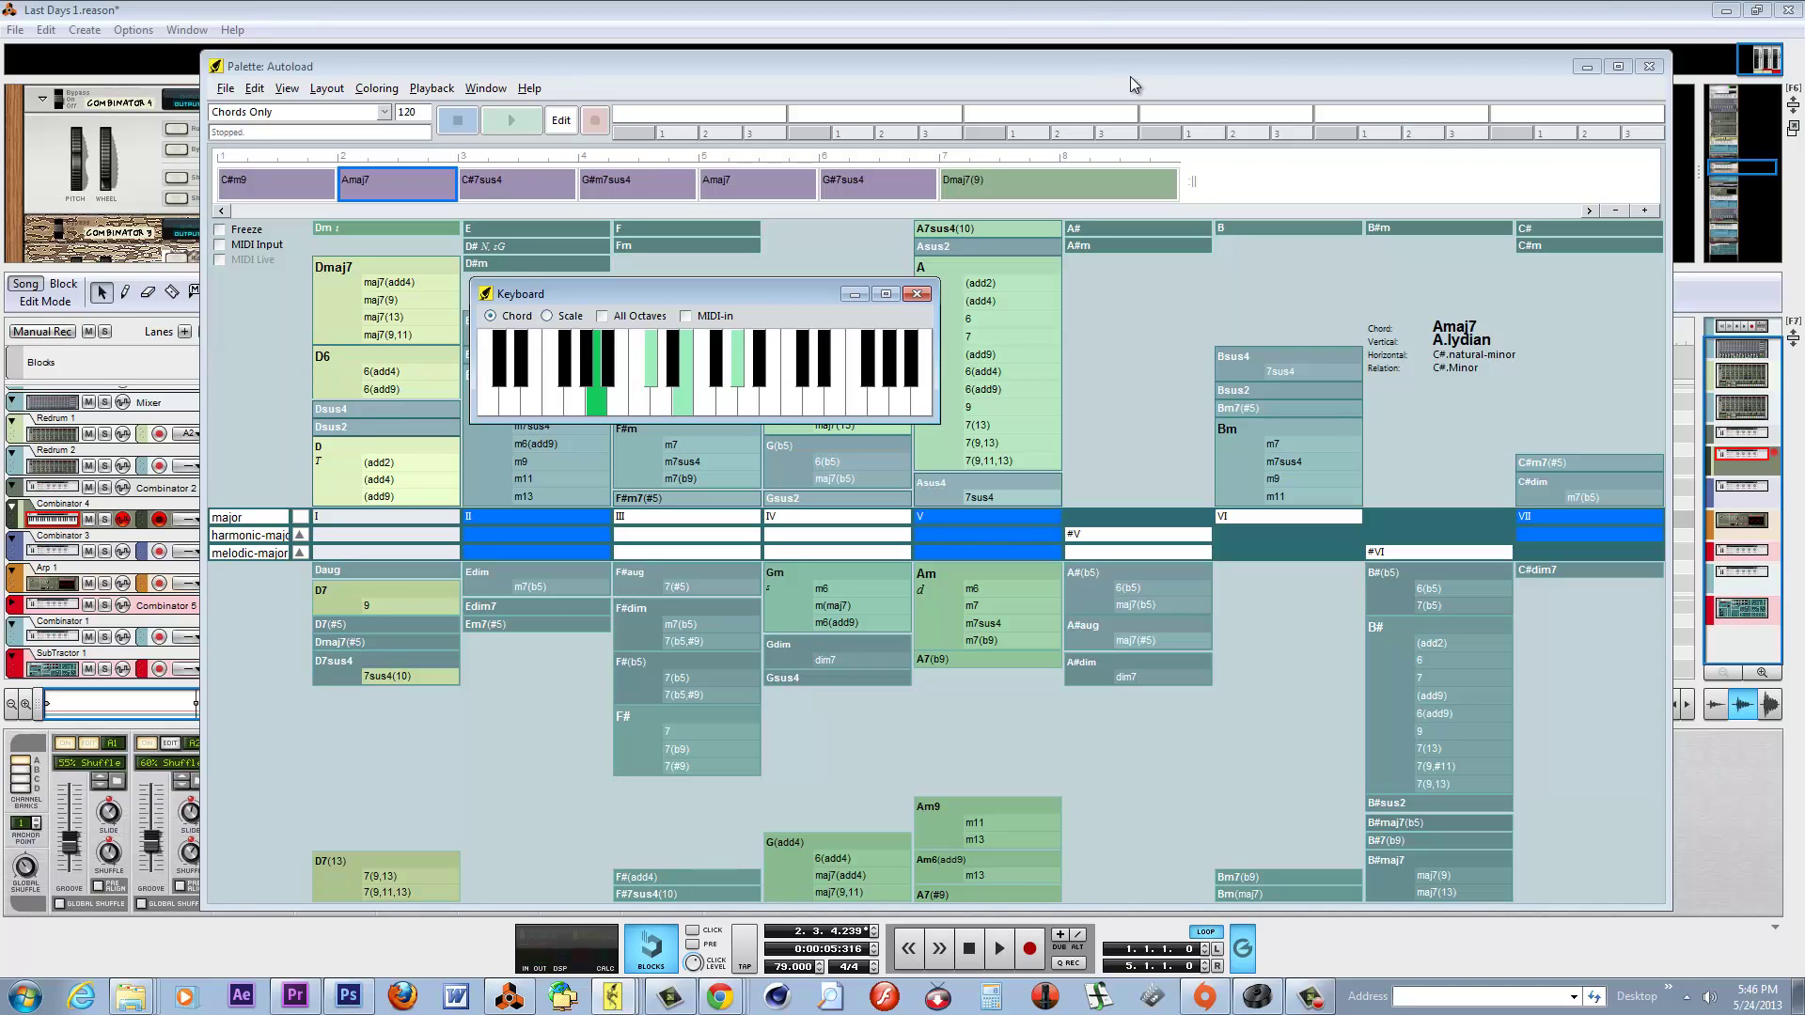
pyautogui.click(290, 188)
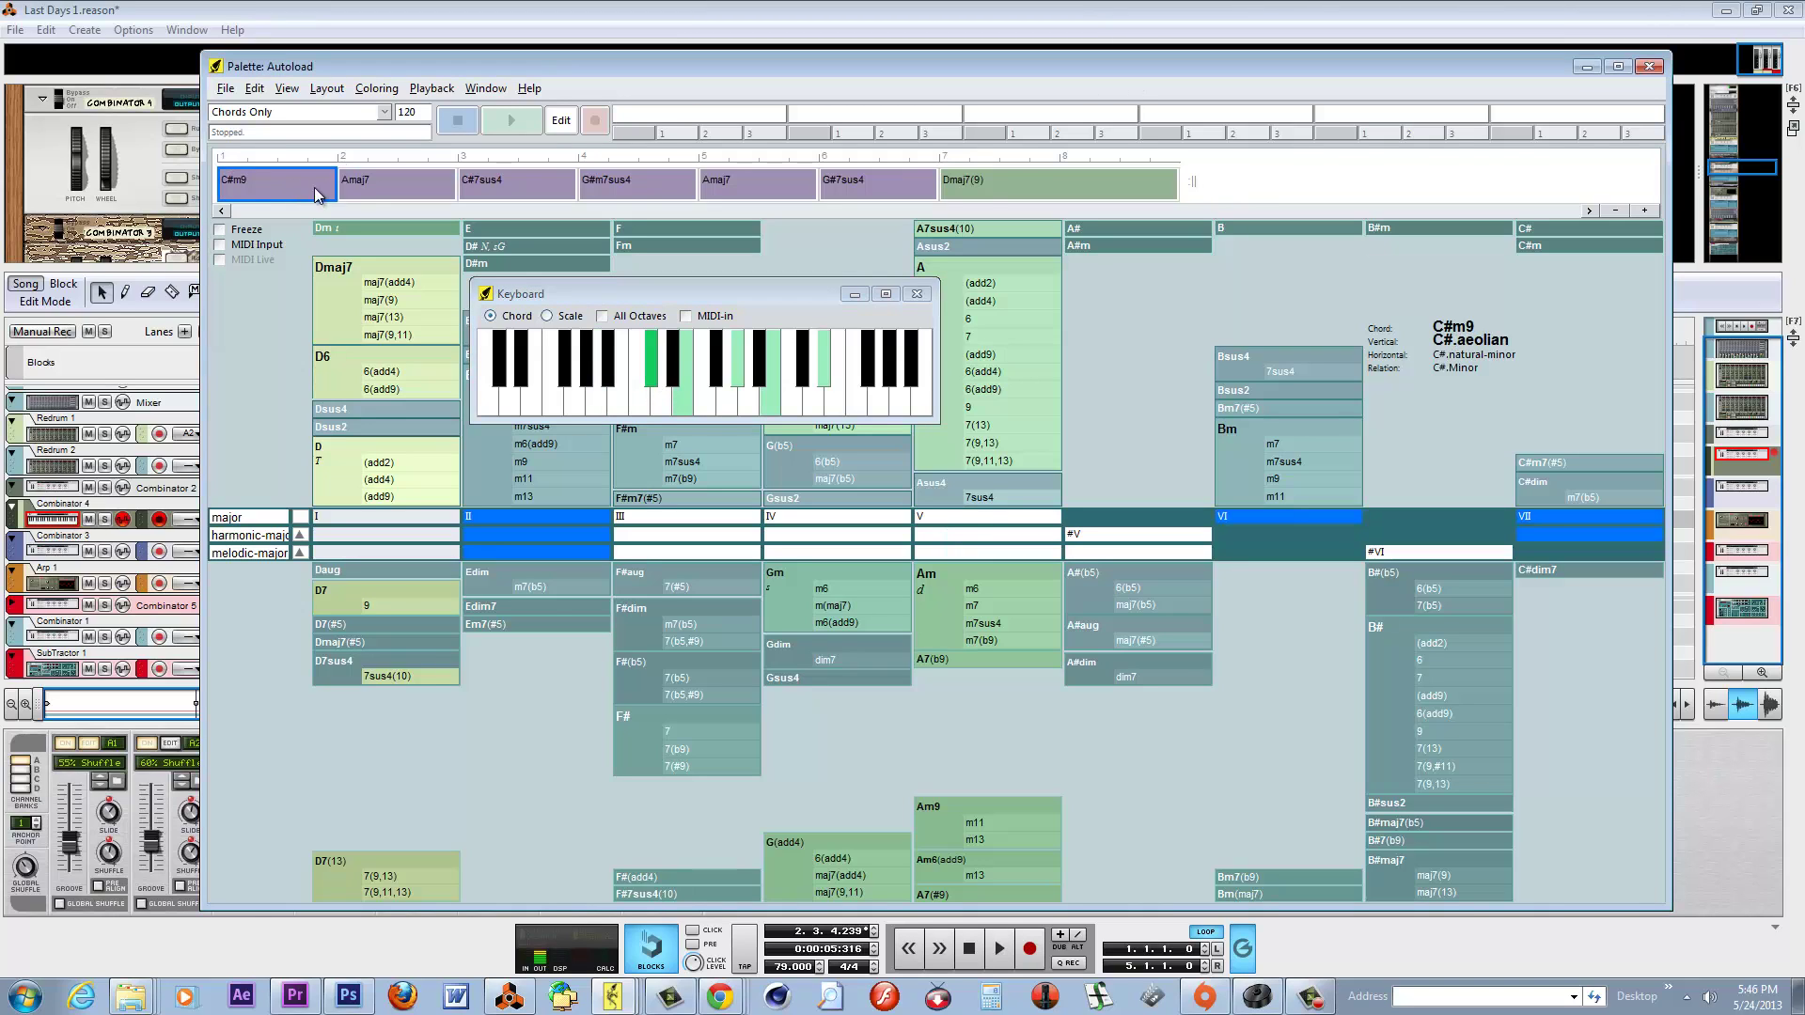
pyautogui.click(382, 183)
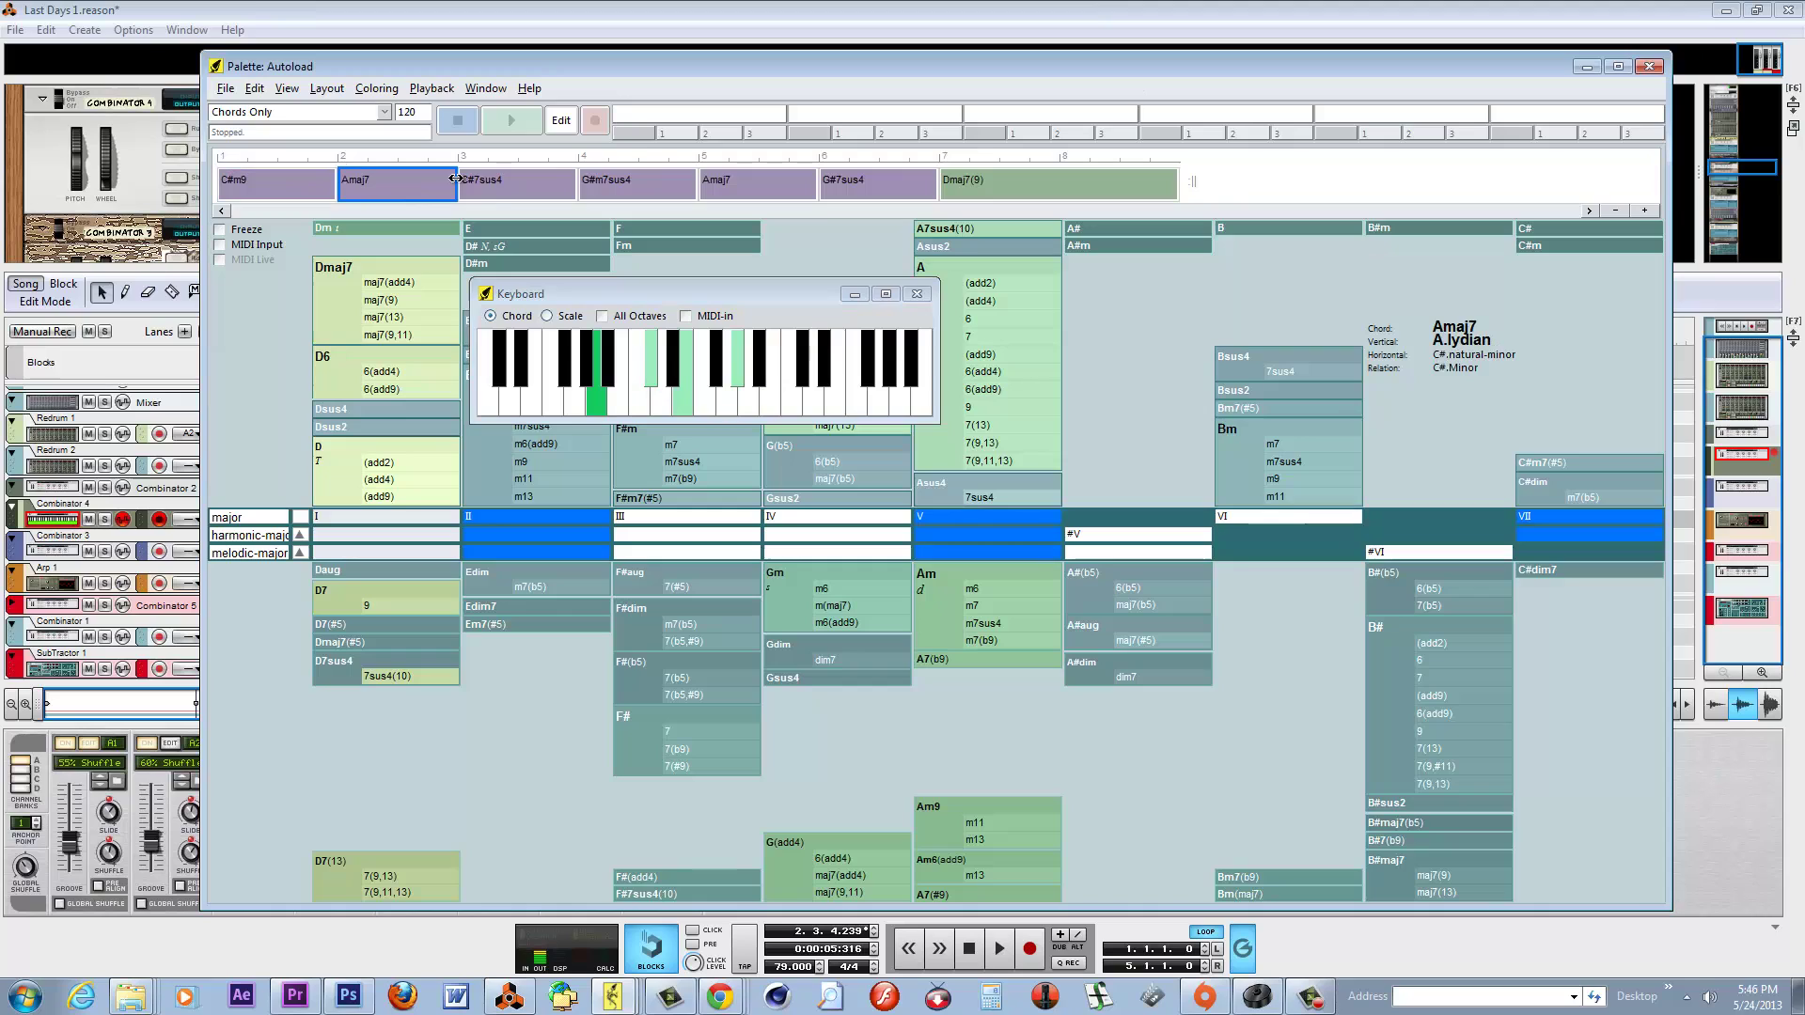
pyautogui.click(506, 183)
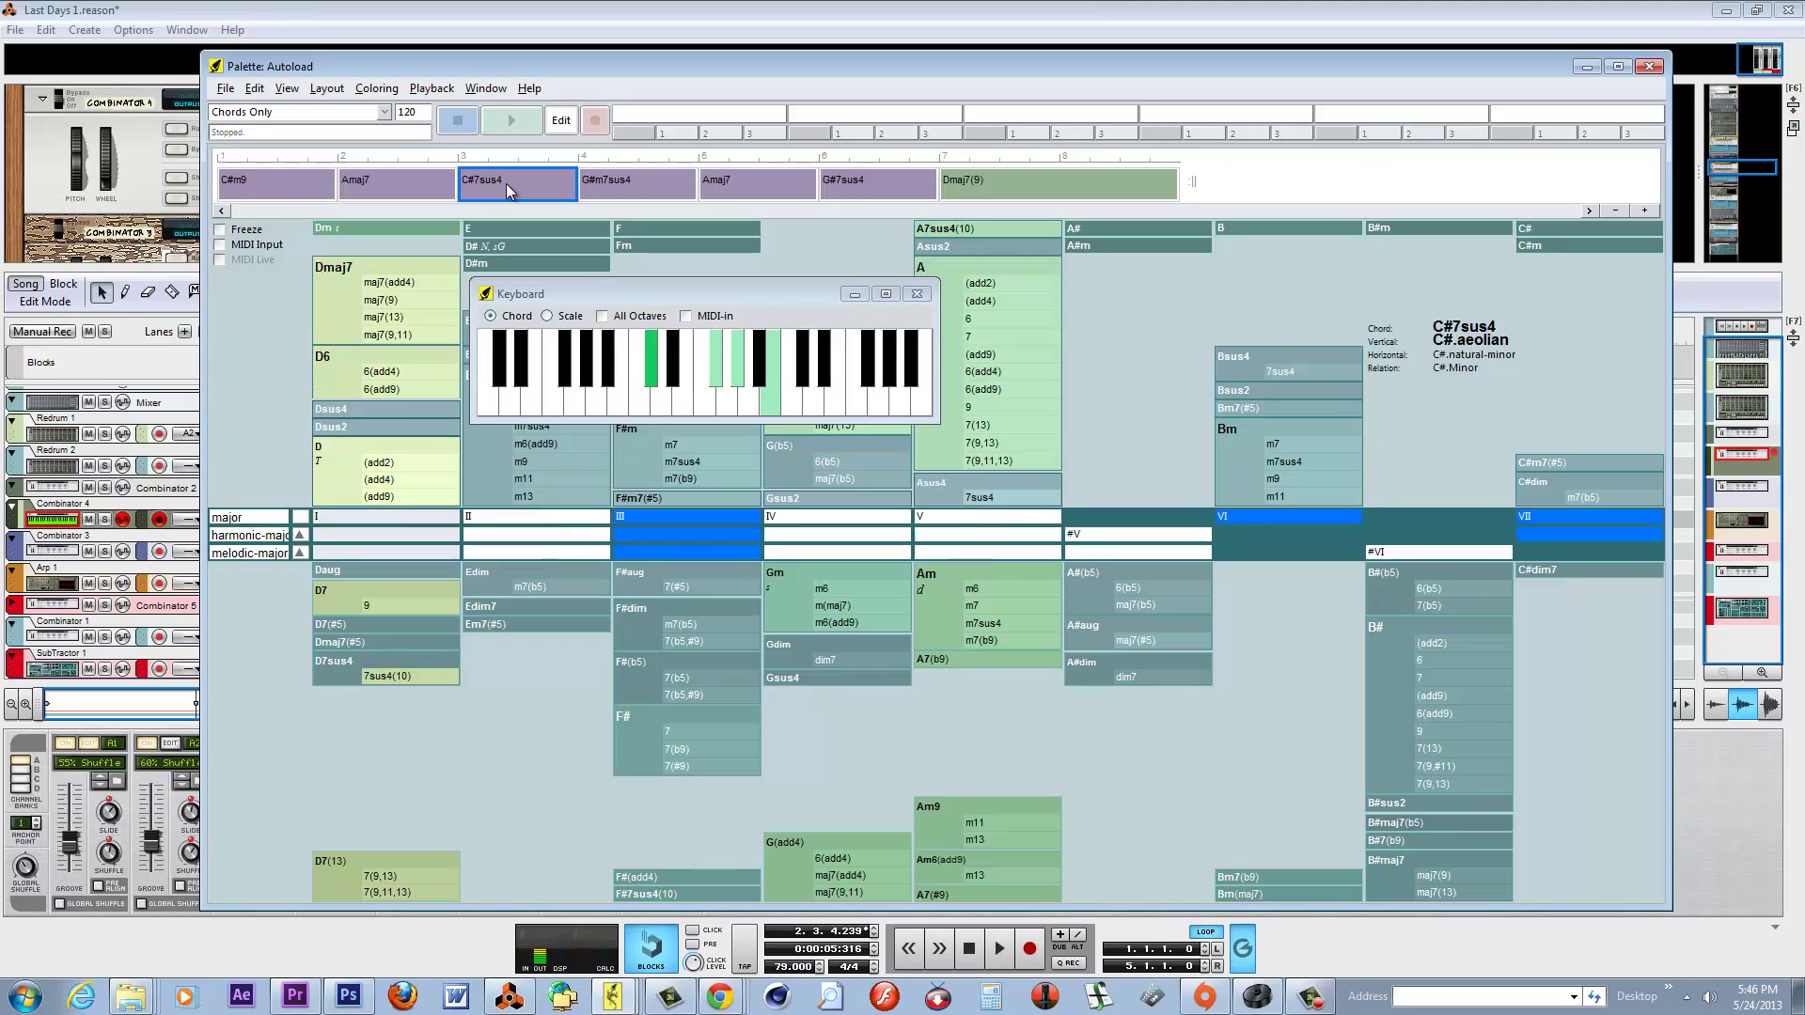
pyautogui.click(649, 188)
pyautogui.click(763, 188)
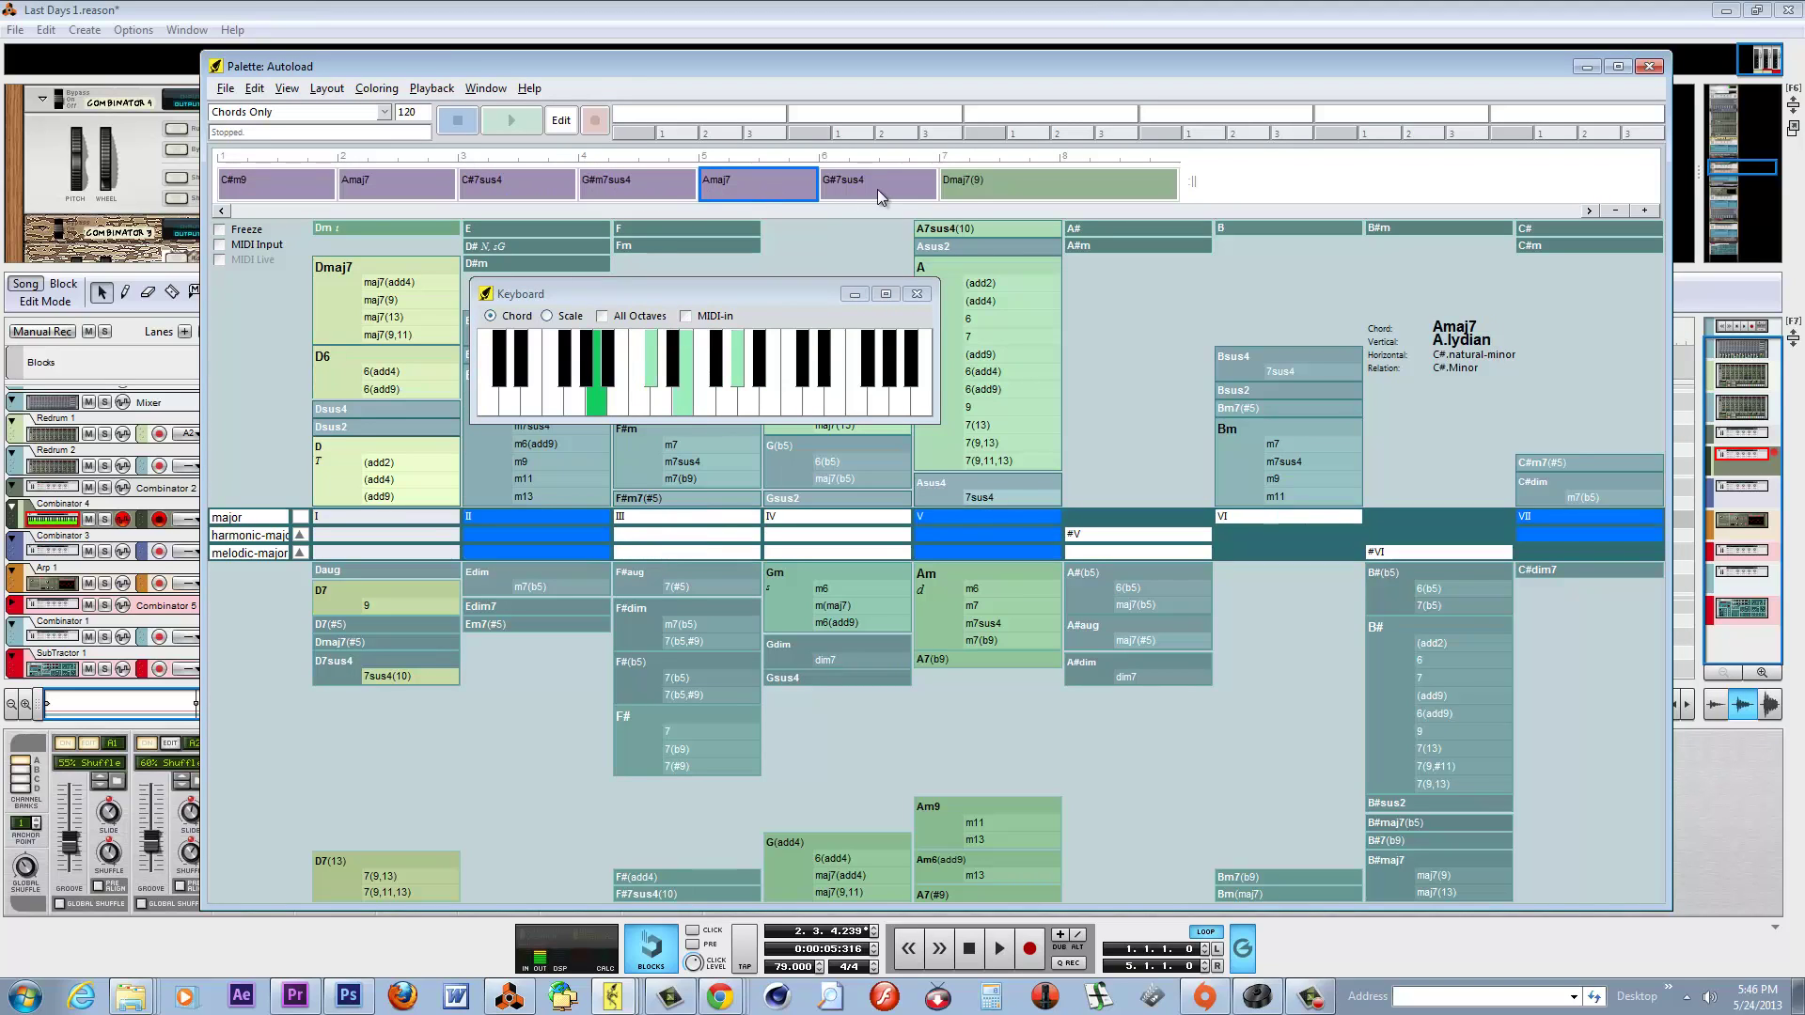
pyautogui.click(876, 188)
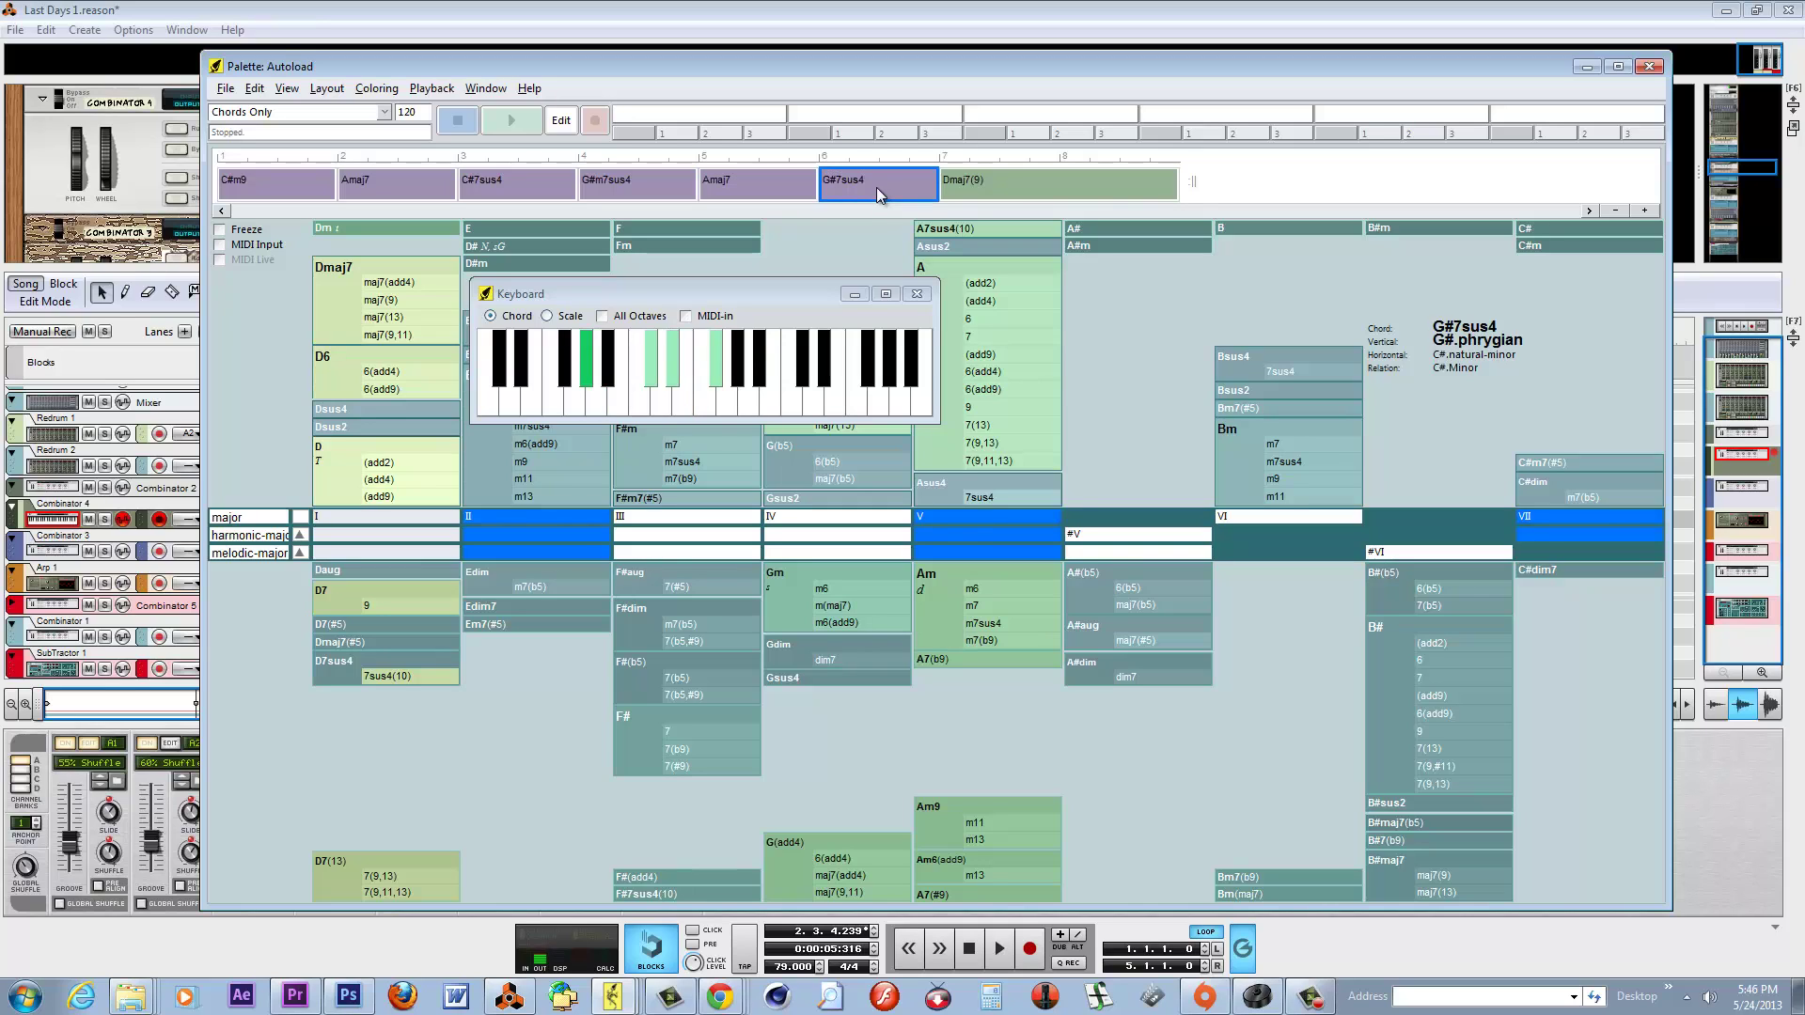
pyautogui.click(982, 187)
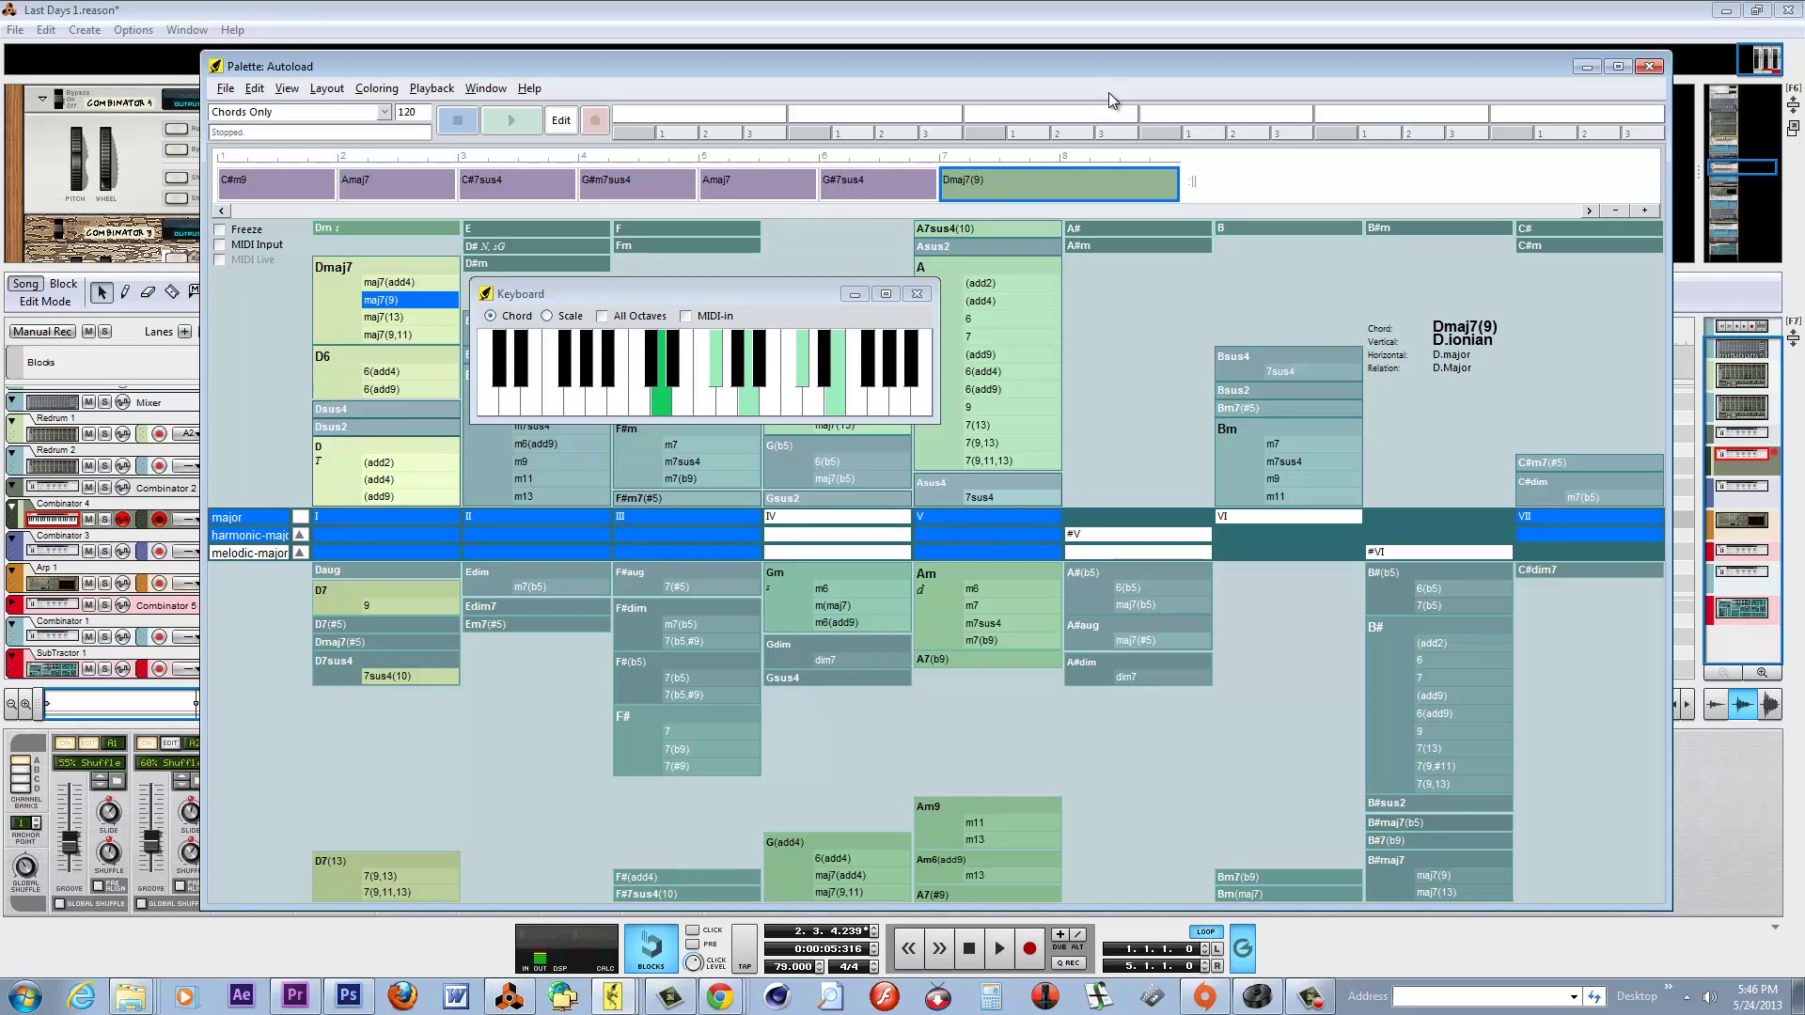
# Minimize Palette, close its keyboard, and play the loop in Reason to rehearse the Combinator 4 bass part.
pyautogui.click(1587, 66)
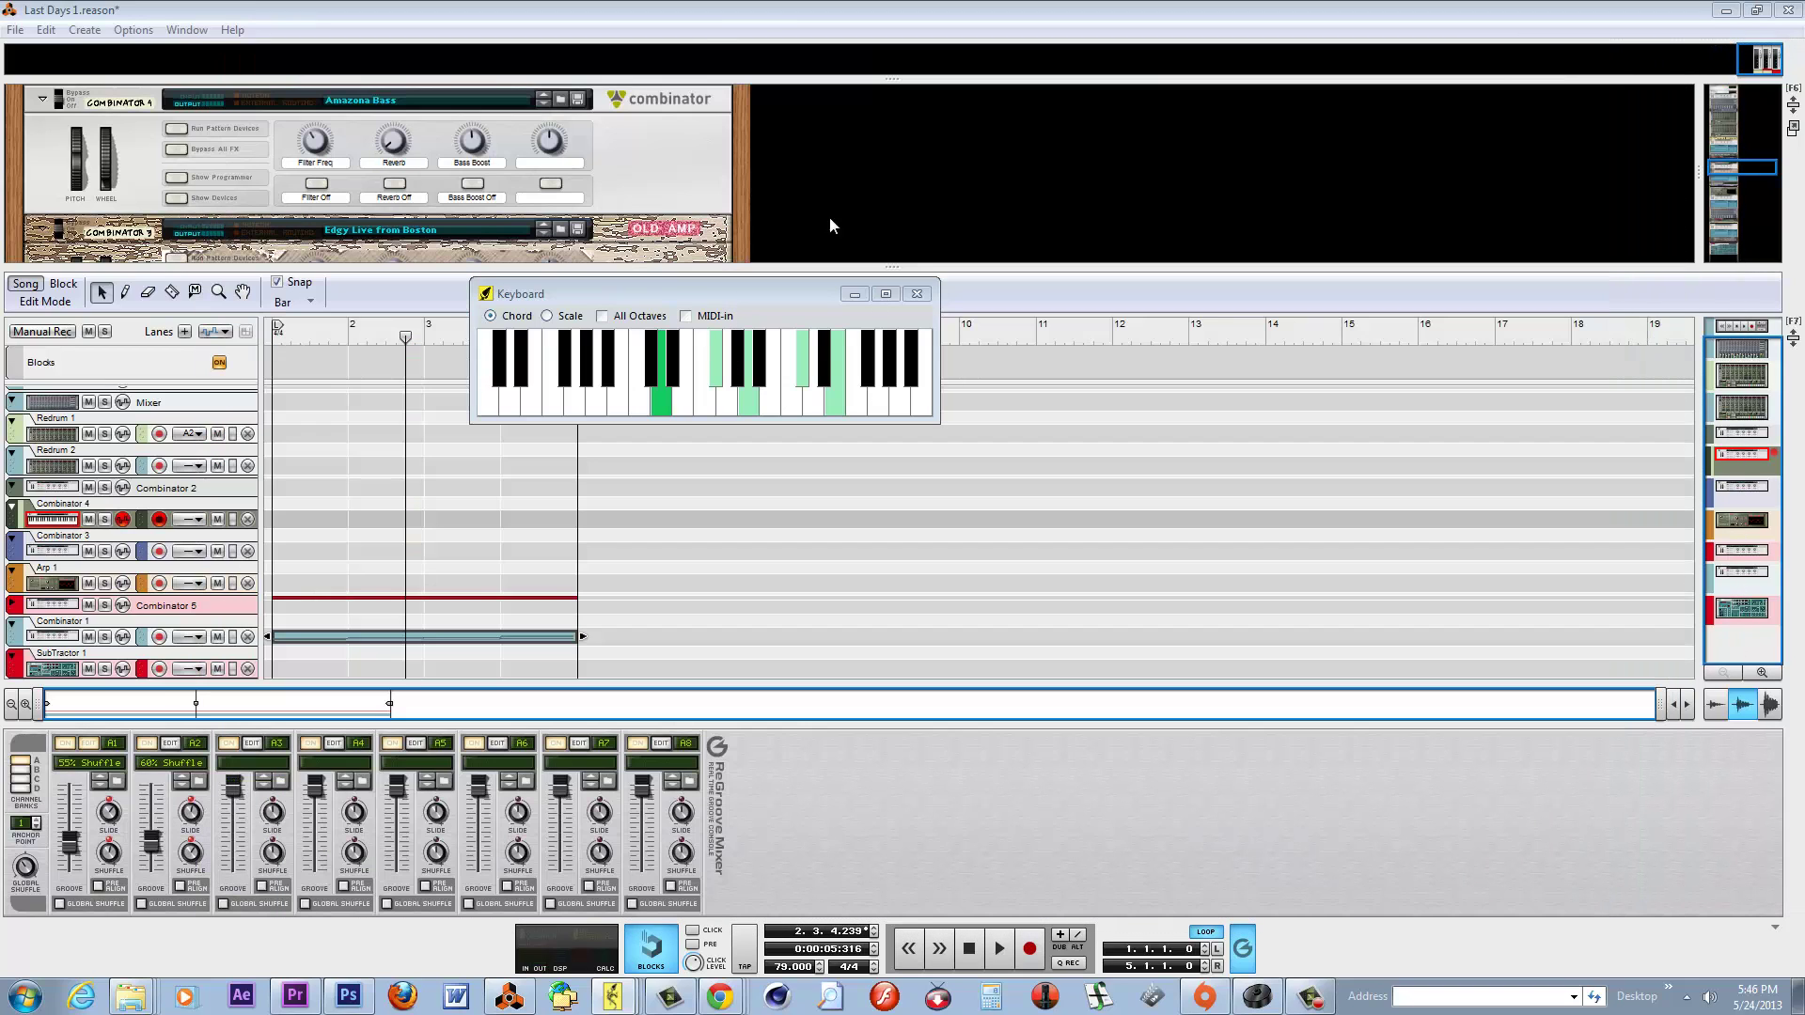
pyautogui.click(525, 788)
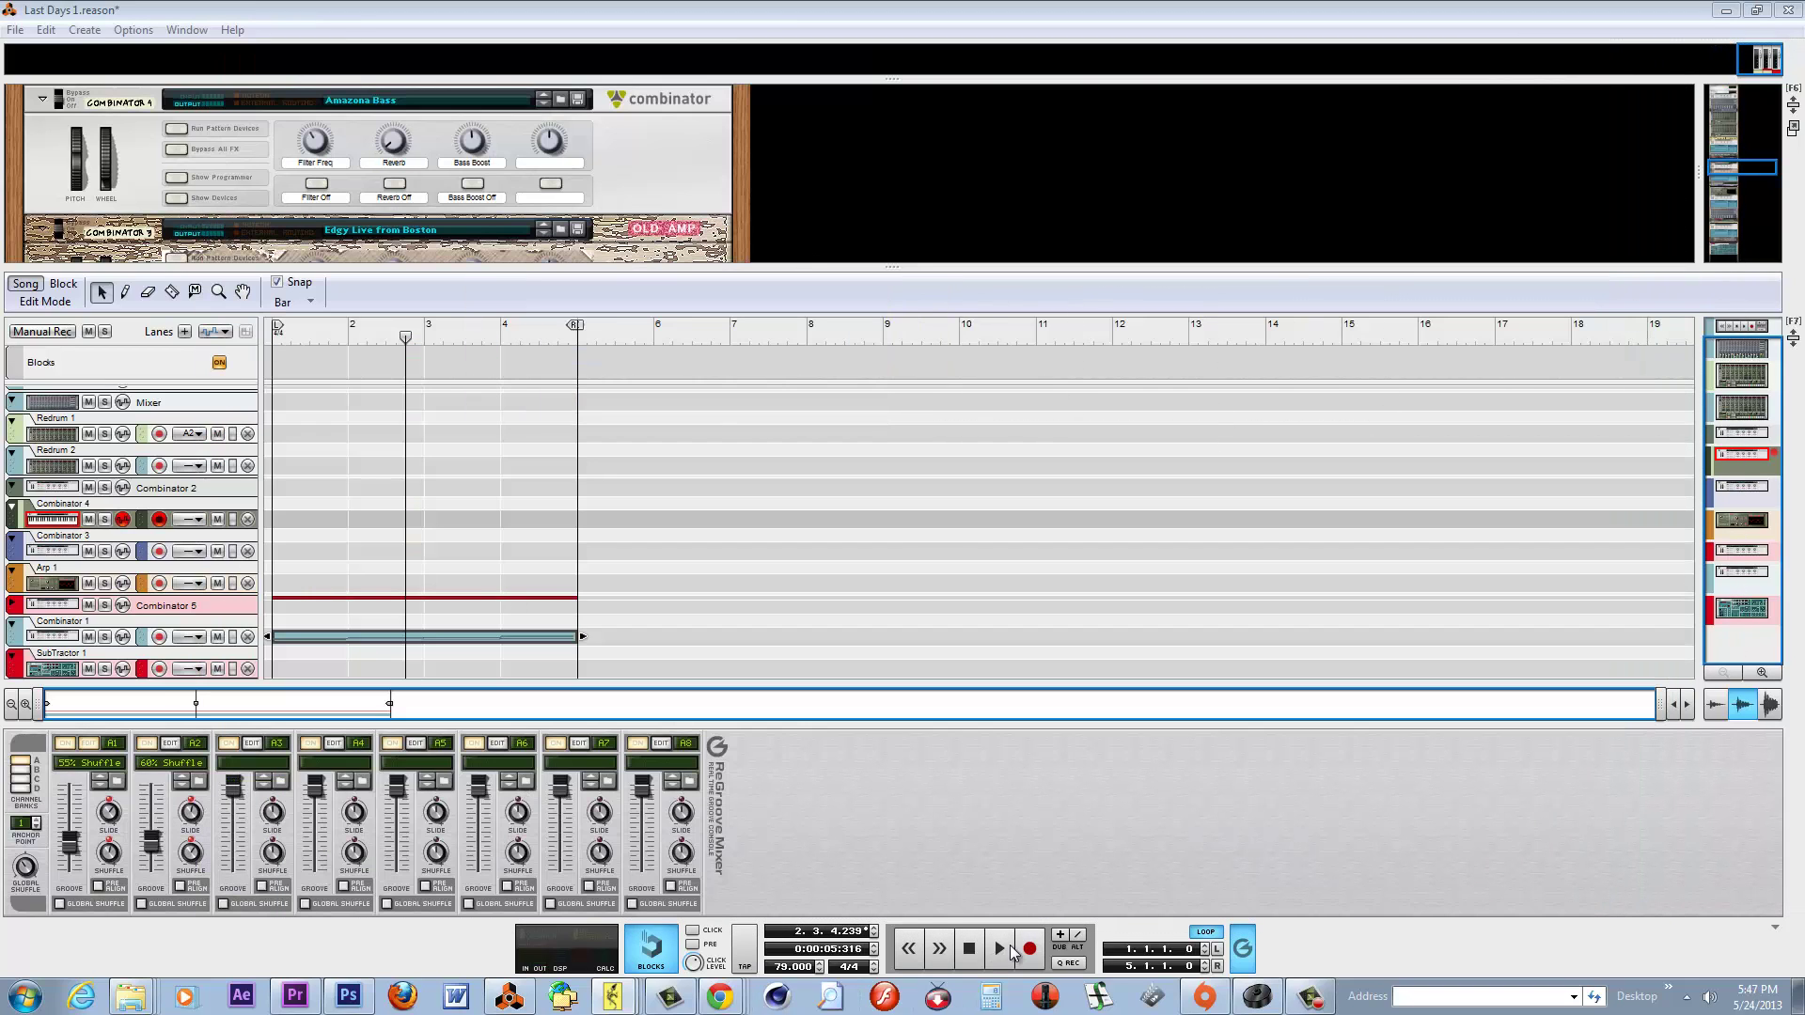
pyautogui.click(969, 951)
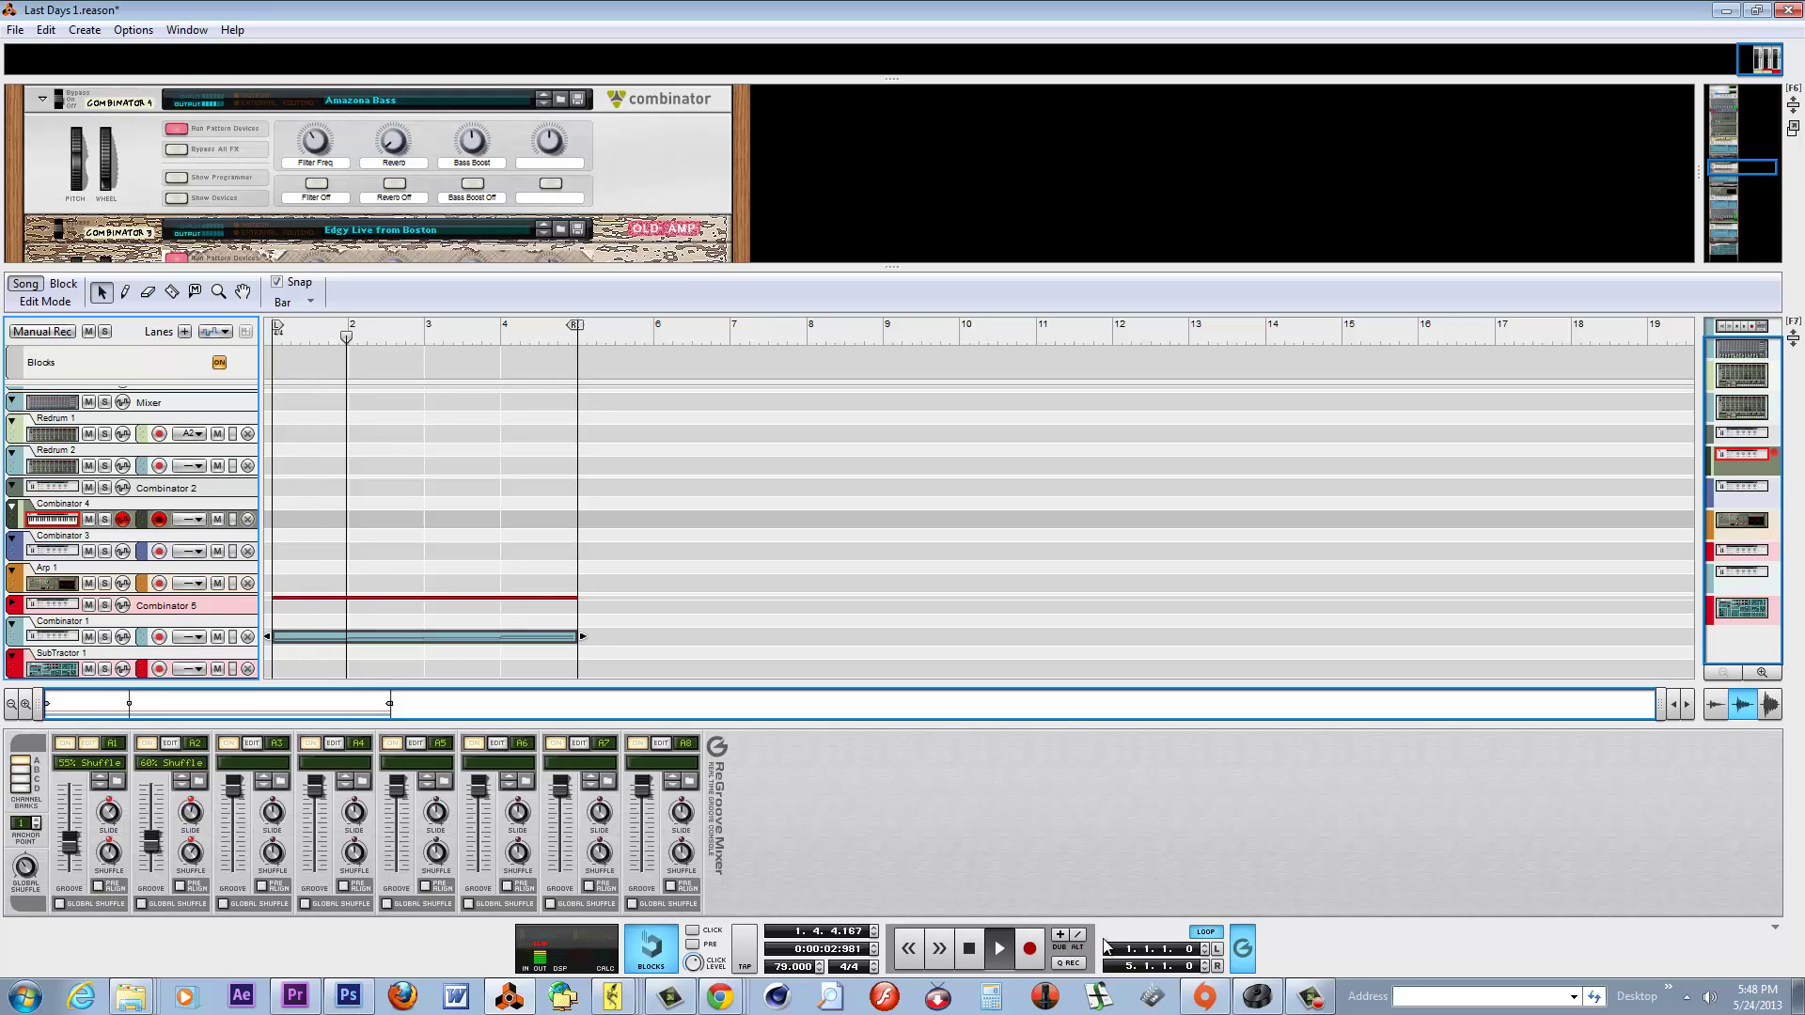
# Stop playback at the song start, reveal Combinator 4's programmer, enlarge the rack view, and shift its key-mapping display toward the lower octaves.
pyautogui.doubleClick(980, 958)
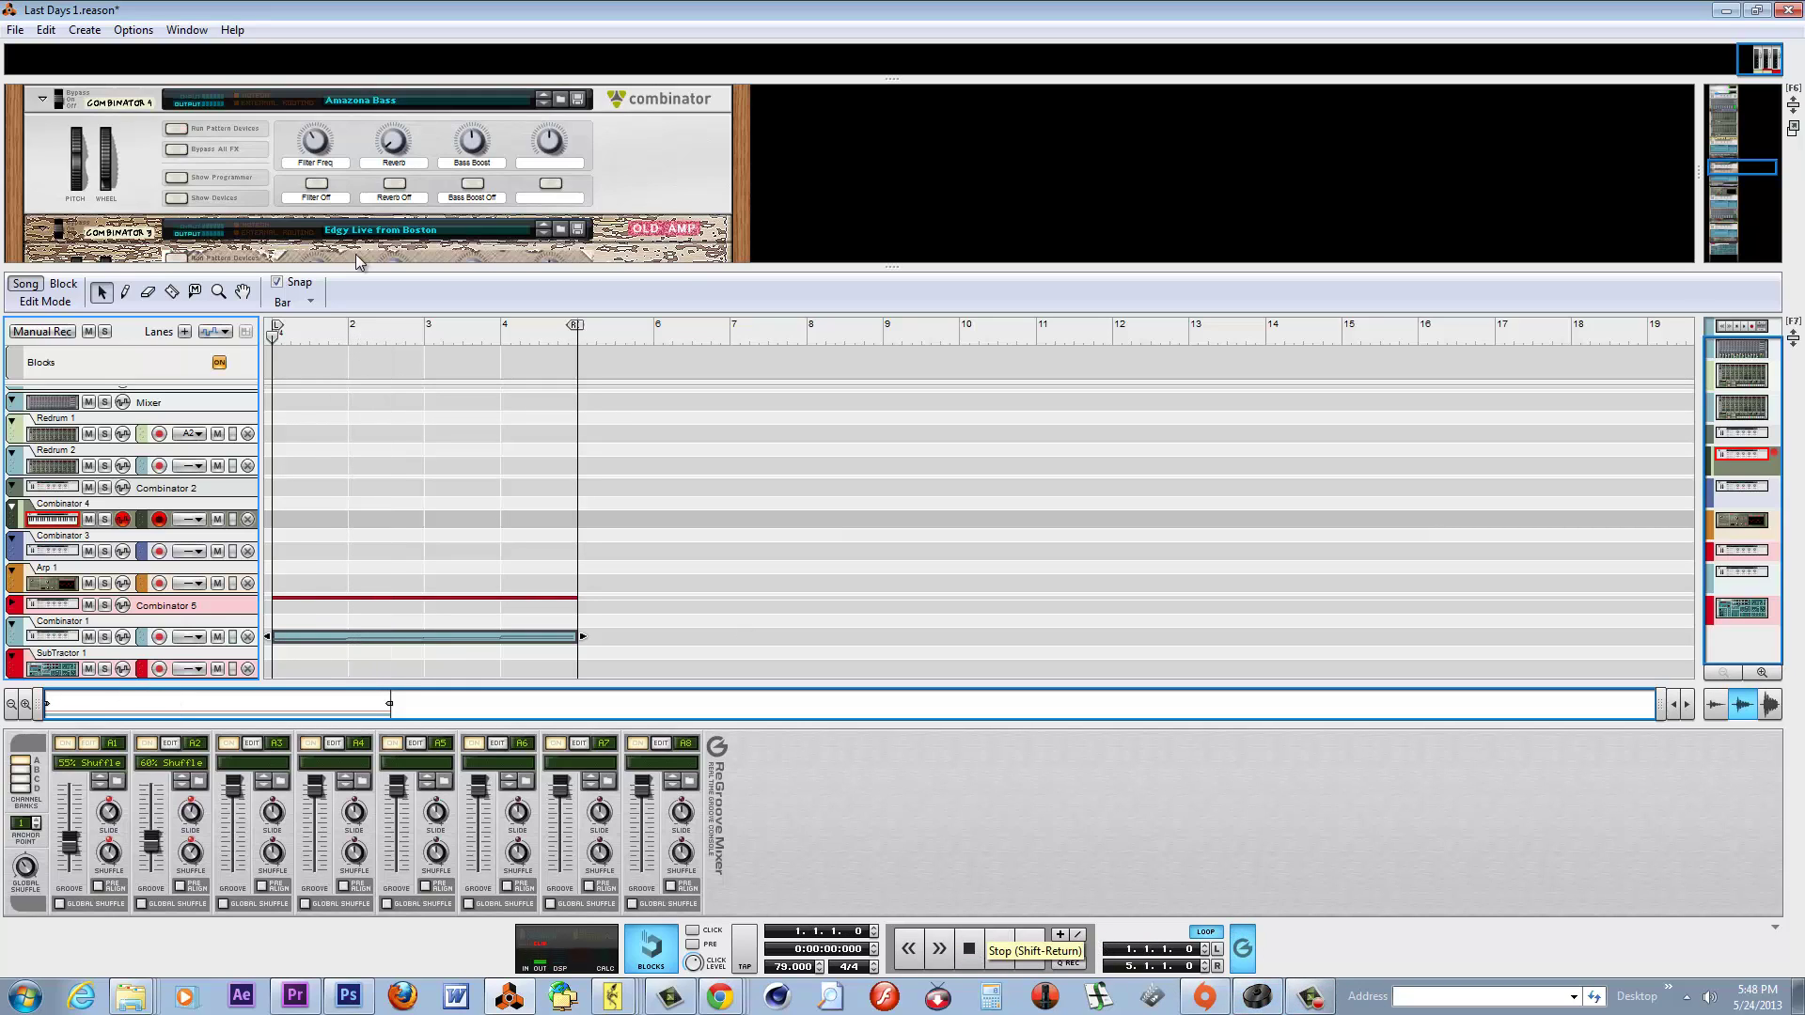
pyautogui.click(185, 179)
pyautogui.moveTo(443, 269); pyautogui.dragTo(447, 362)
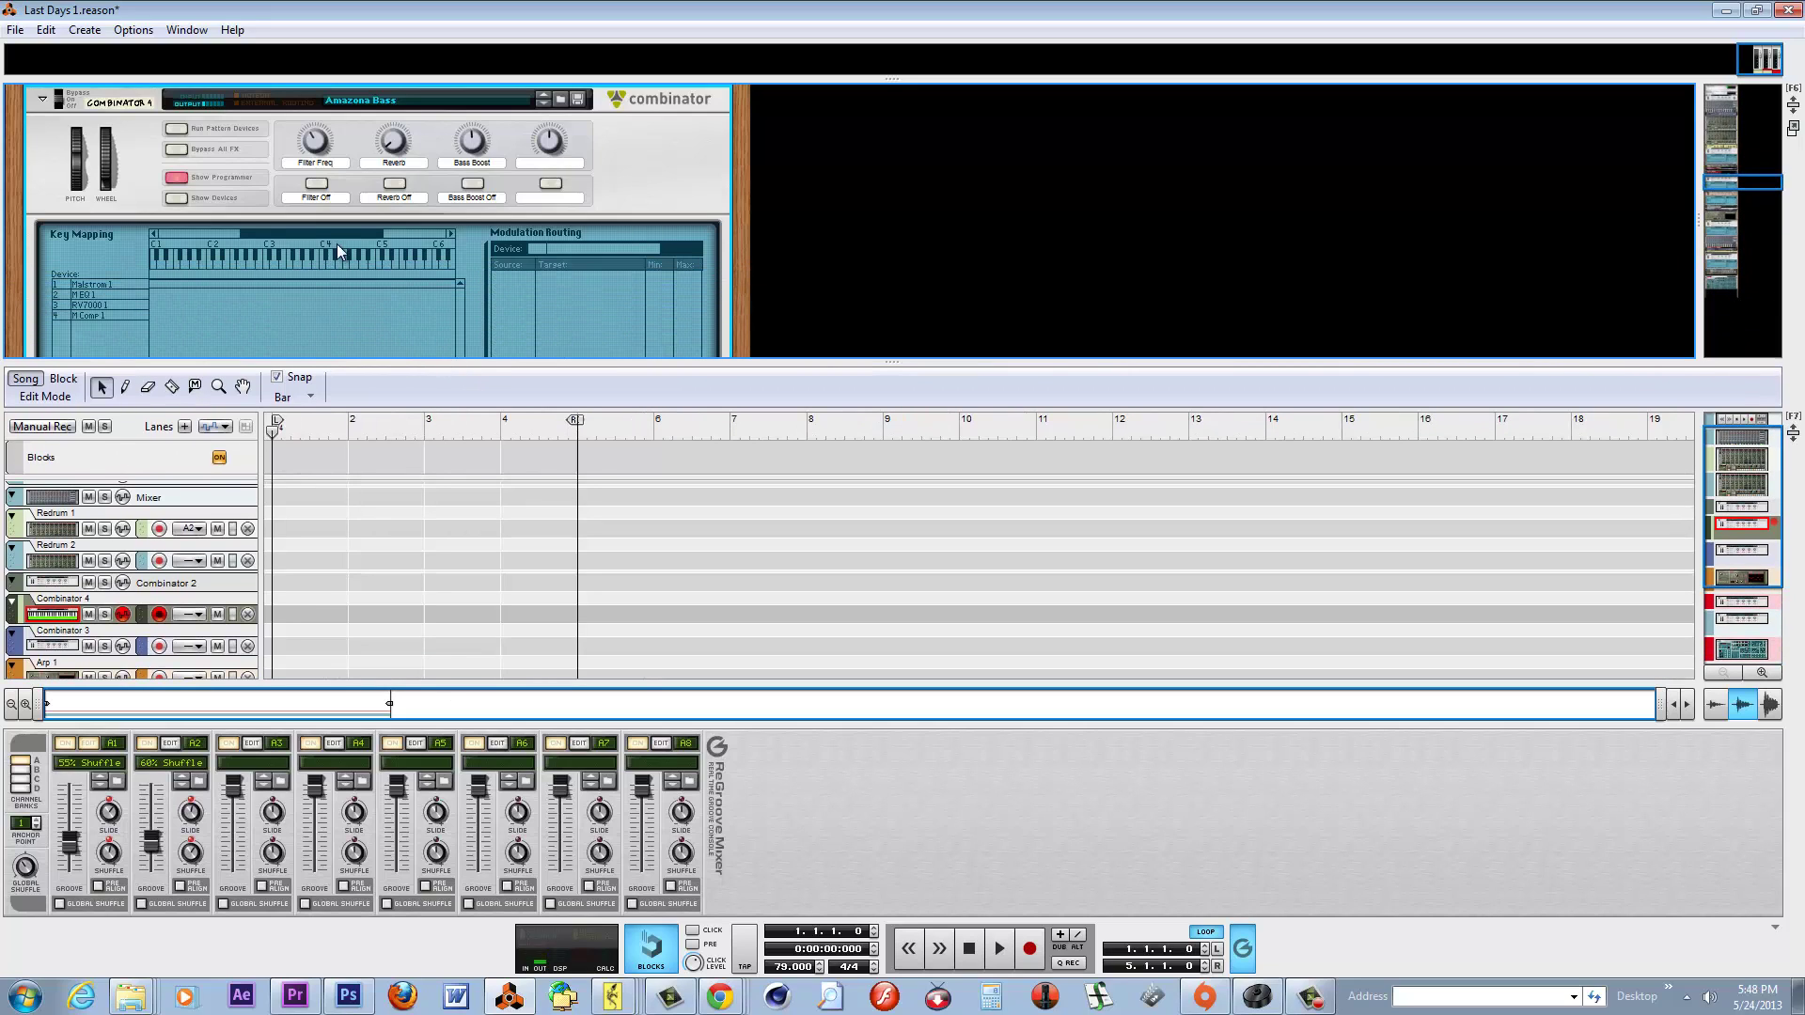
pyautogui.moveTo(329, 231); pyautogui.dragTo(309, 233)
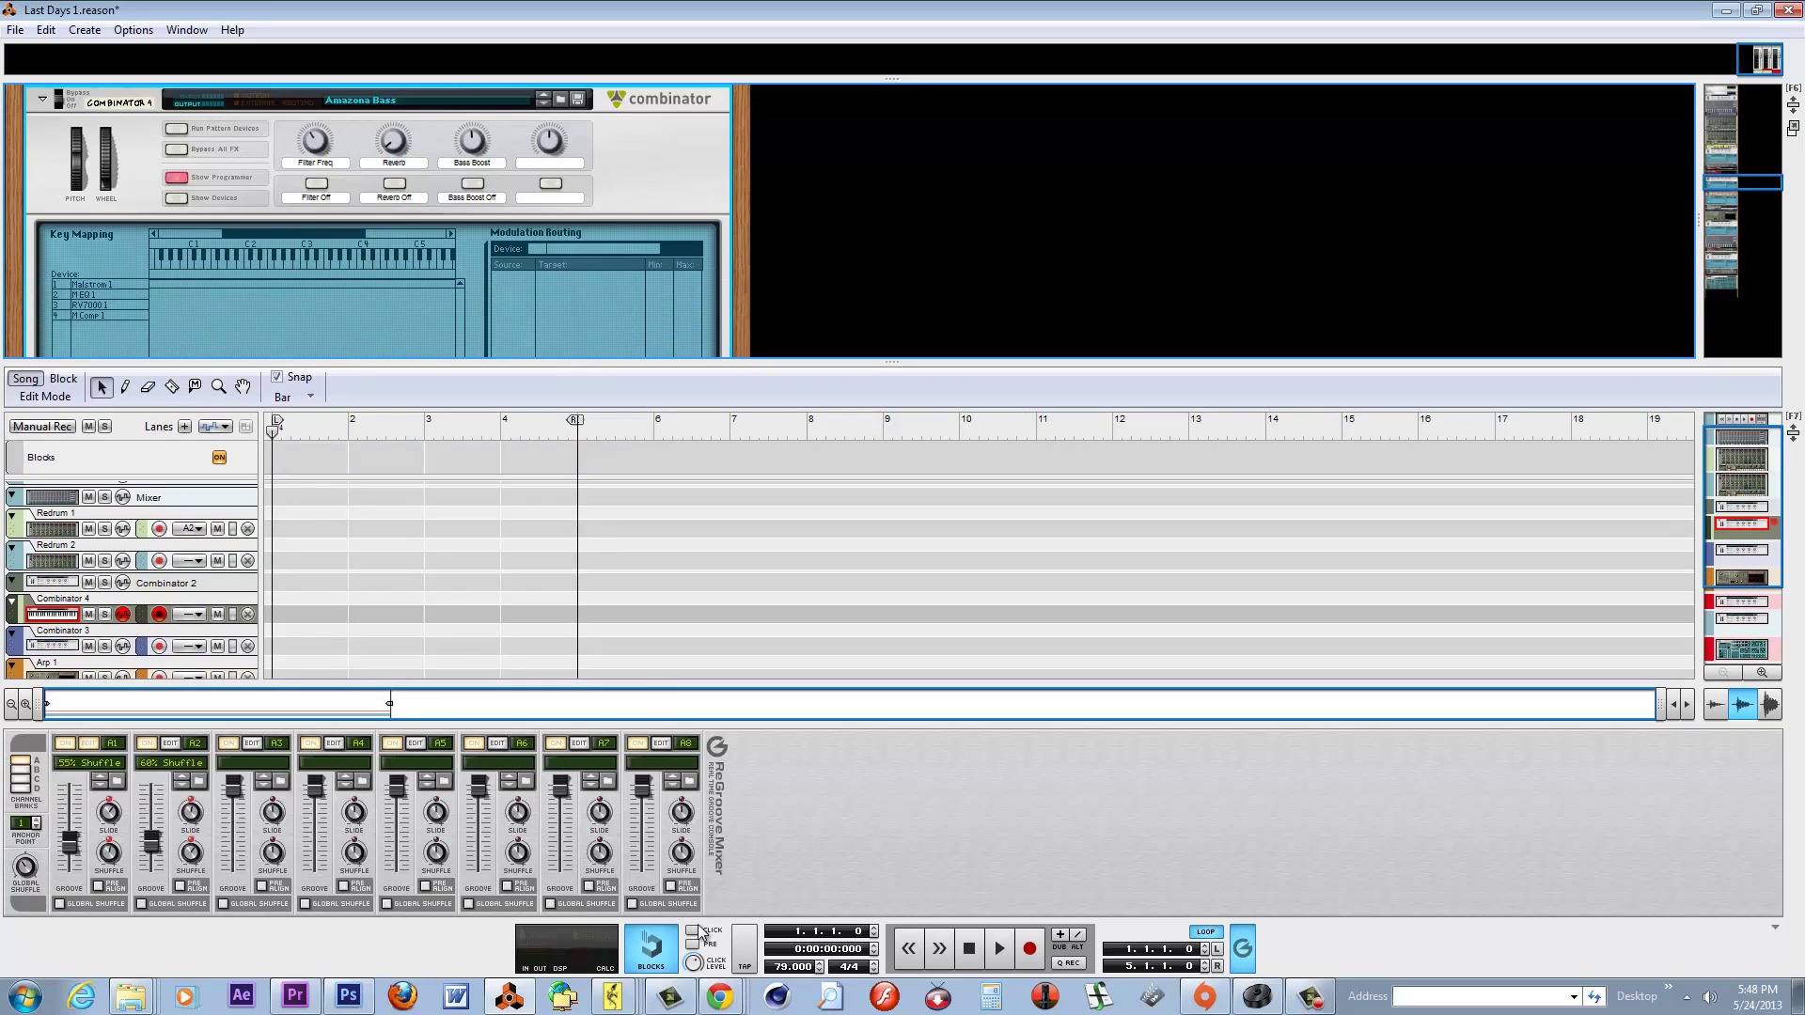
# Try recording a four-bar bass take on the Combinator 4 track, and delete the recorded clip.
pyautogui.click(969, 950)
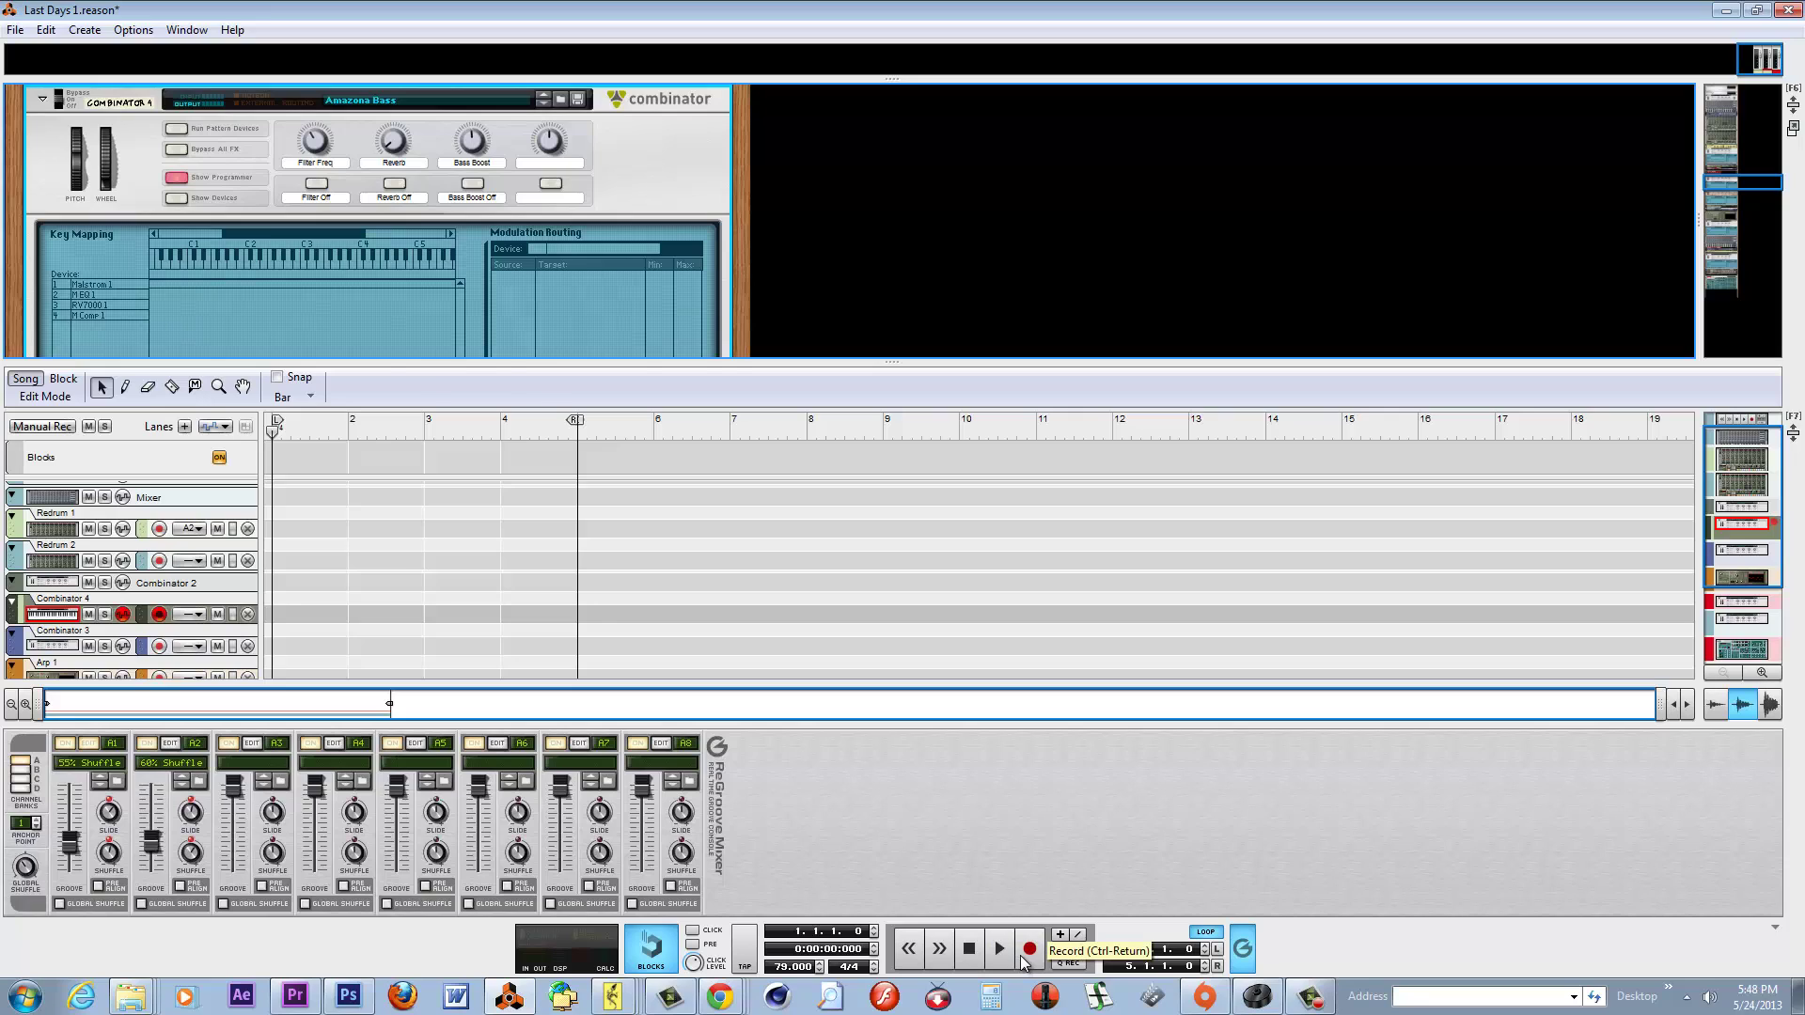
pyautogui.click(1023, 958)
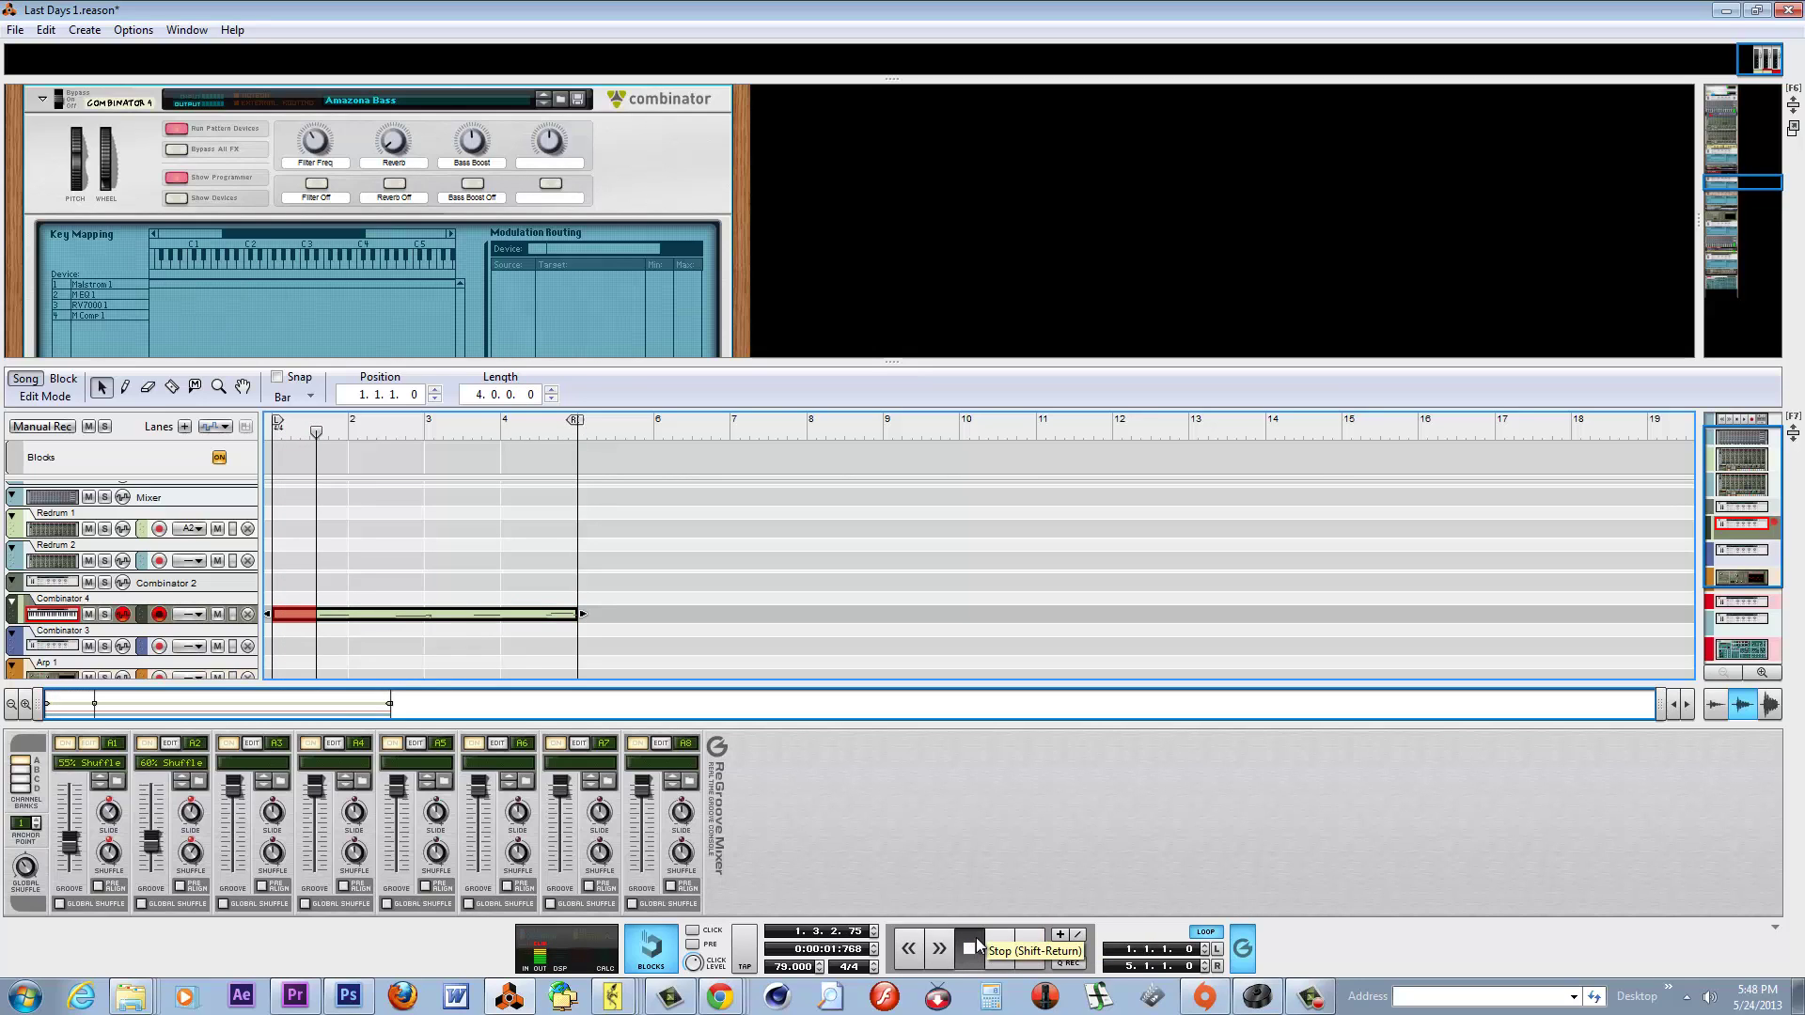
pyautogui.doubleClick(976, 943)
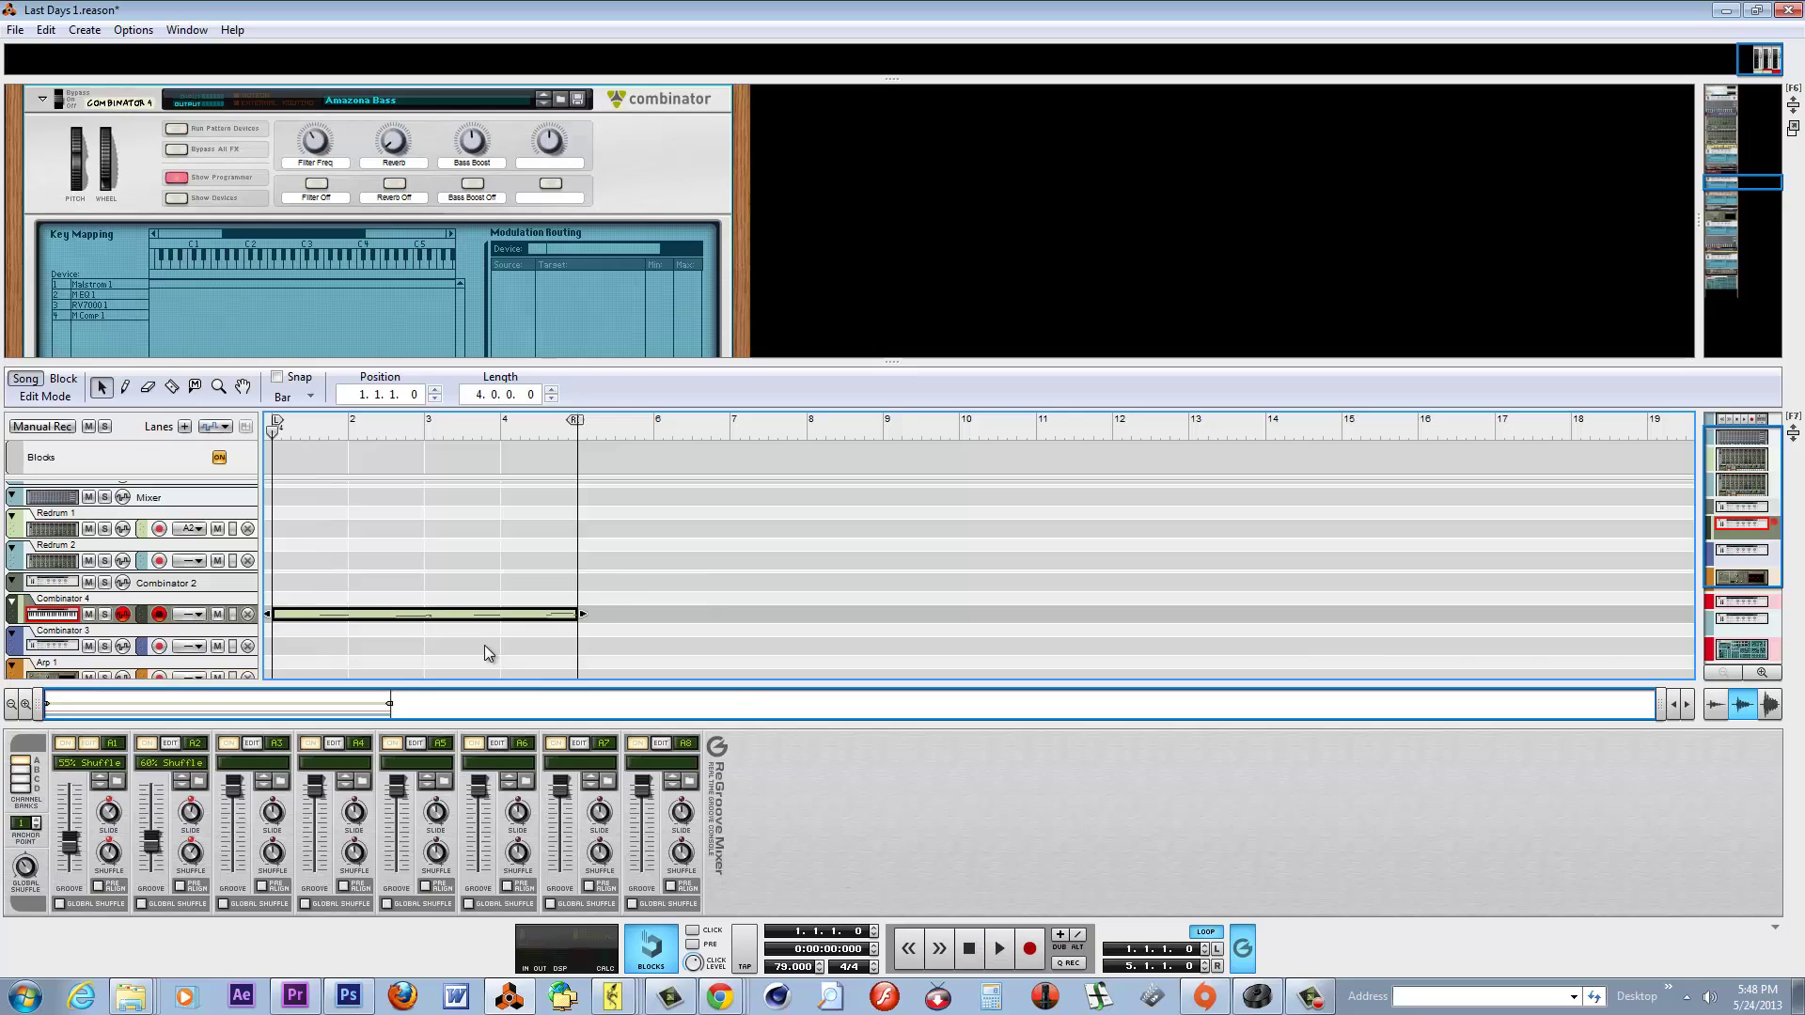
pyautogui.press('Delete')
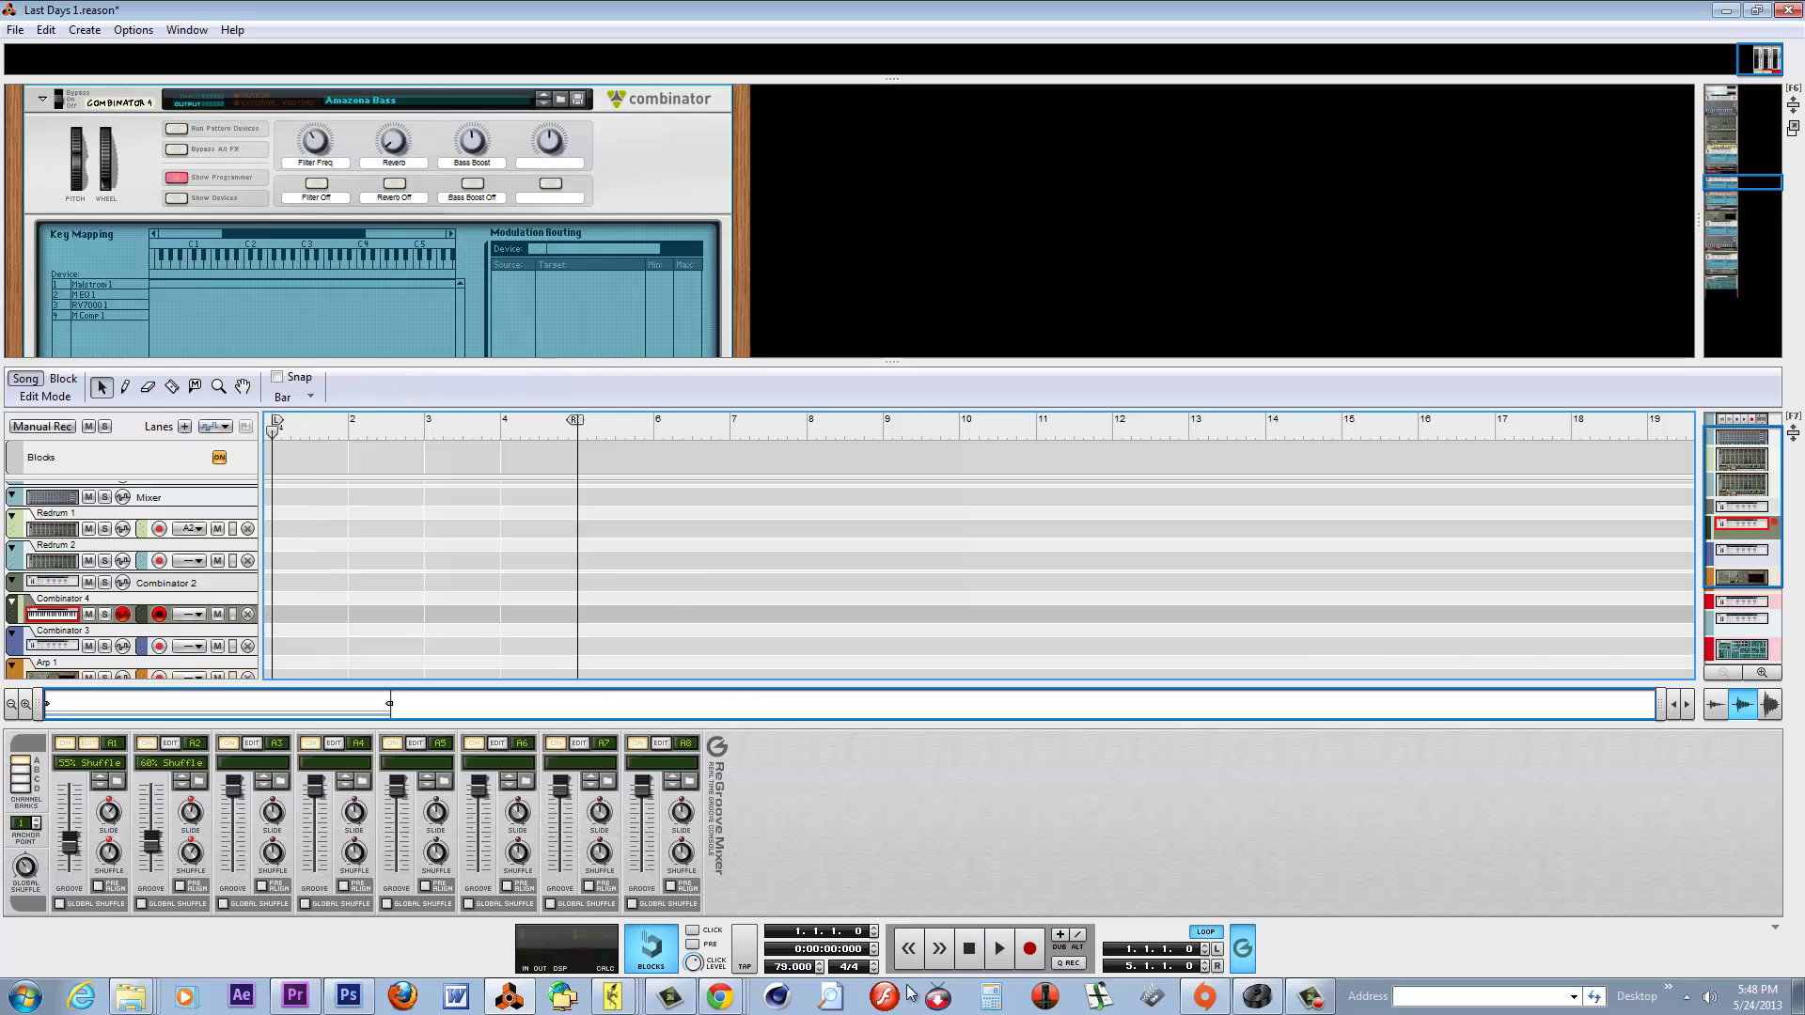
# Record a four-bar Amazona Bass part on the Combinator 4 track from bar 1, and stop after reviewing the loop.
pyautogui.click(1030, 951)
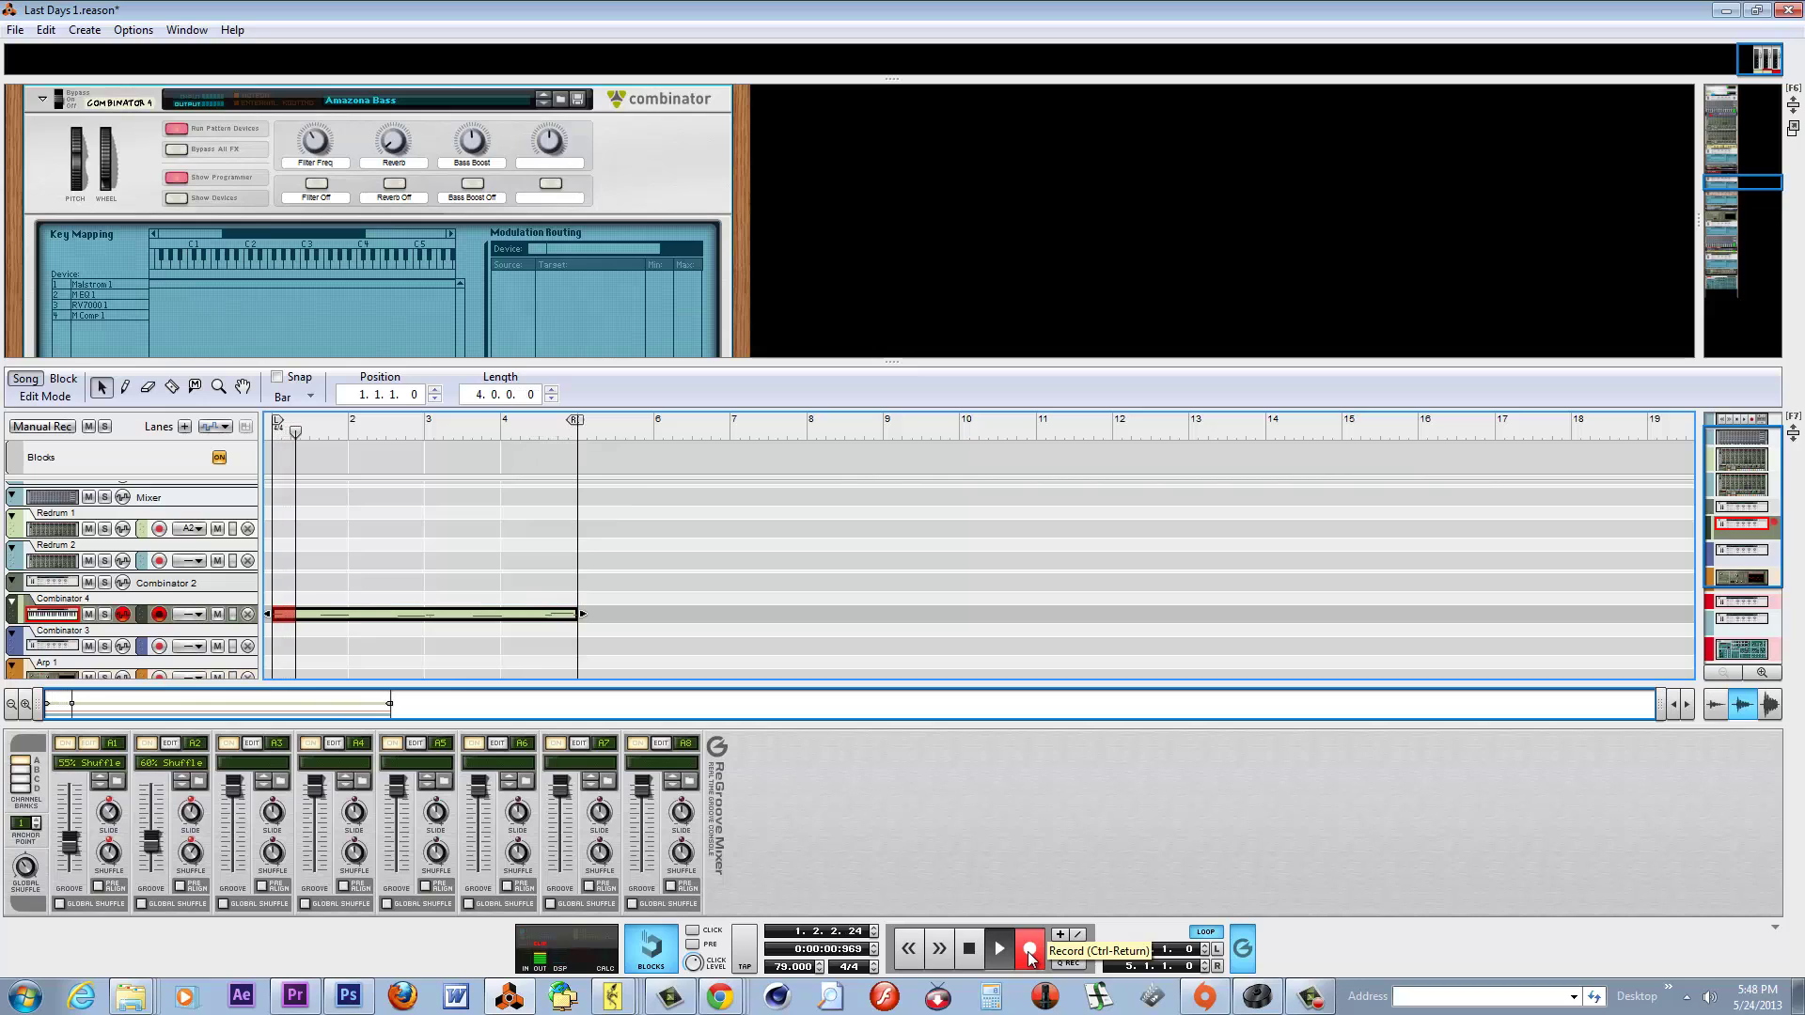
pyautogui.click(1030, 951)
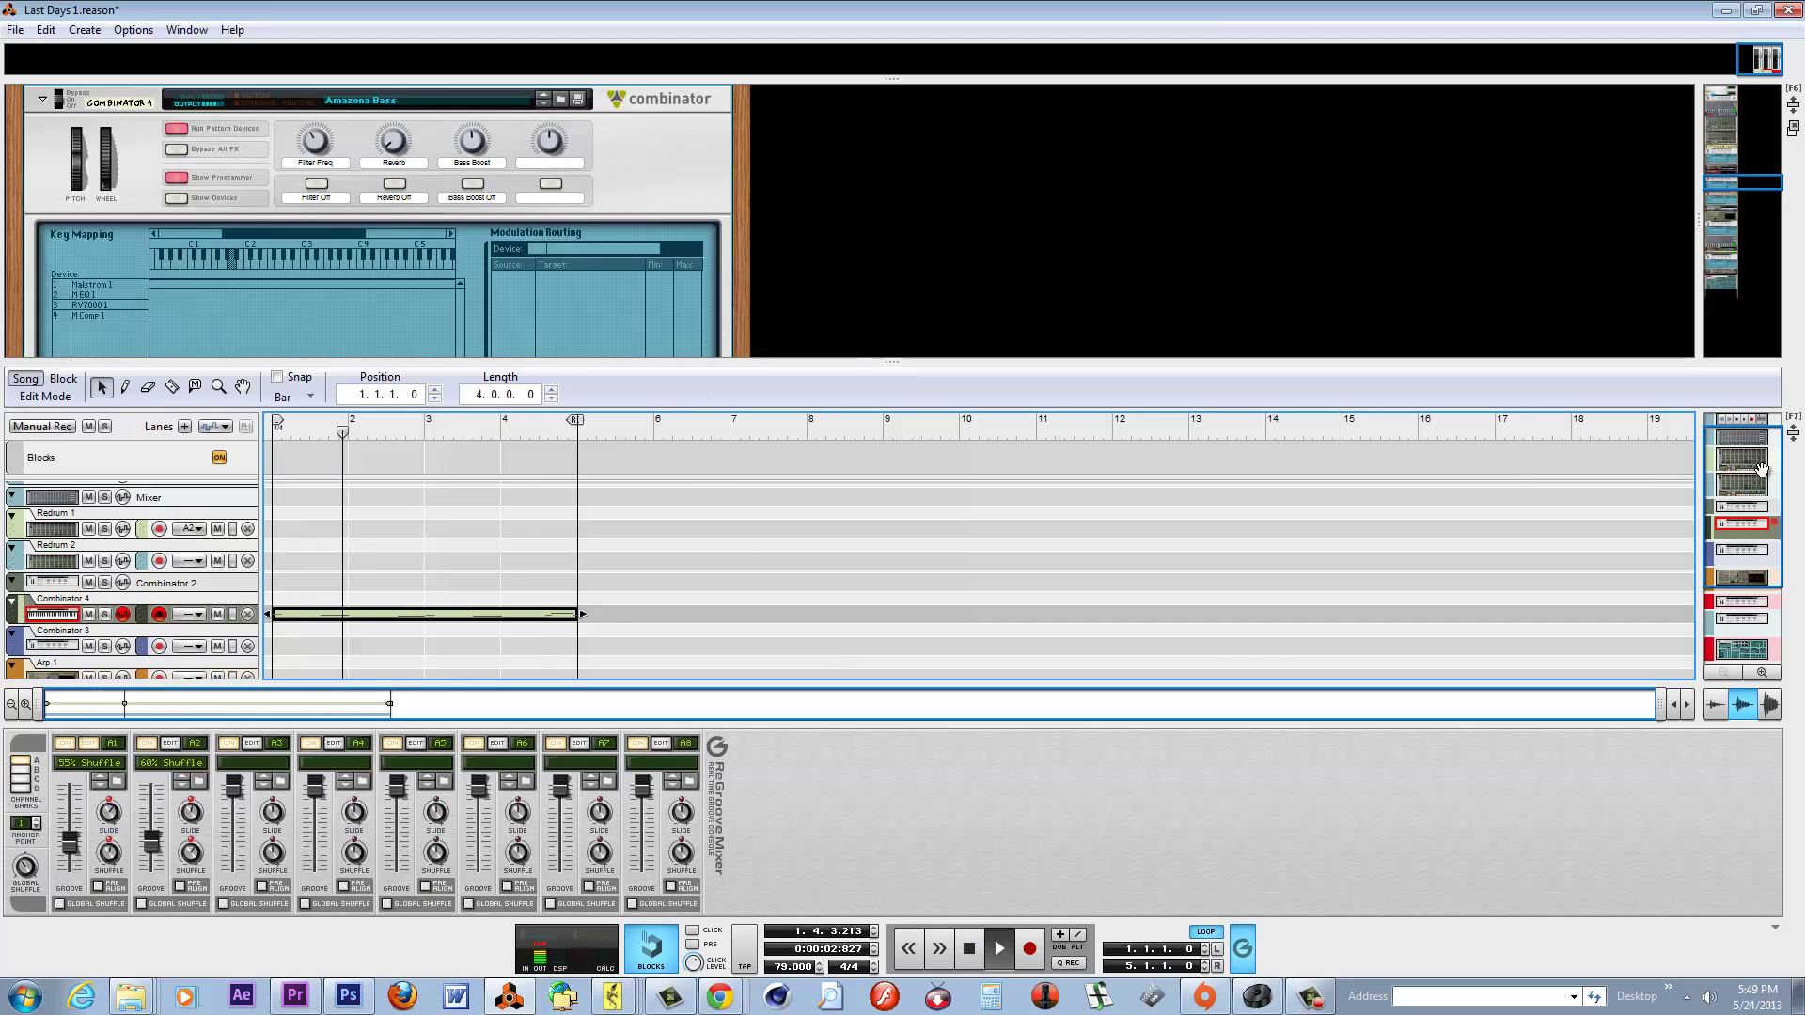
pyautogui.scroll(-3, 1633, 603)
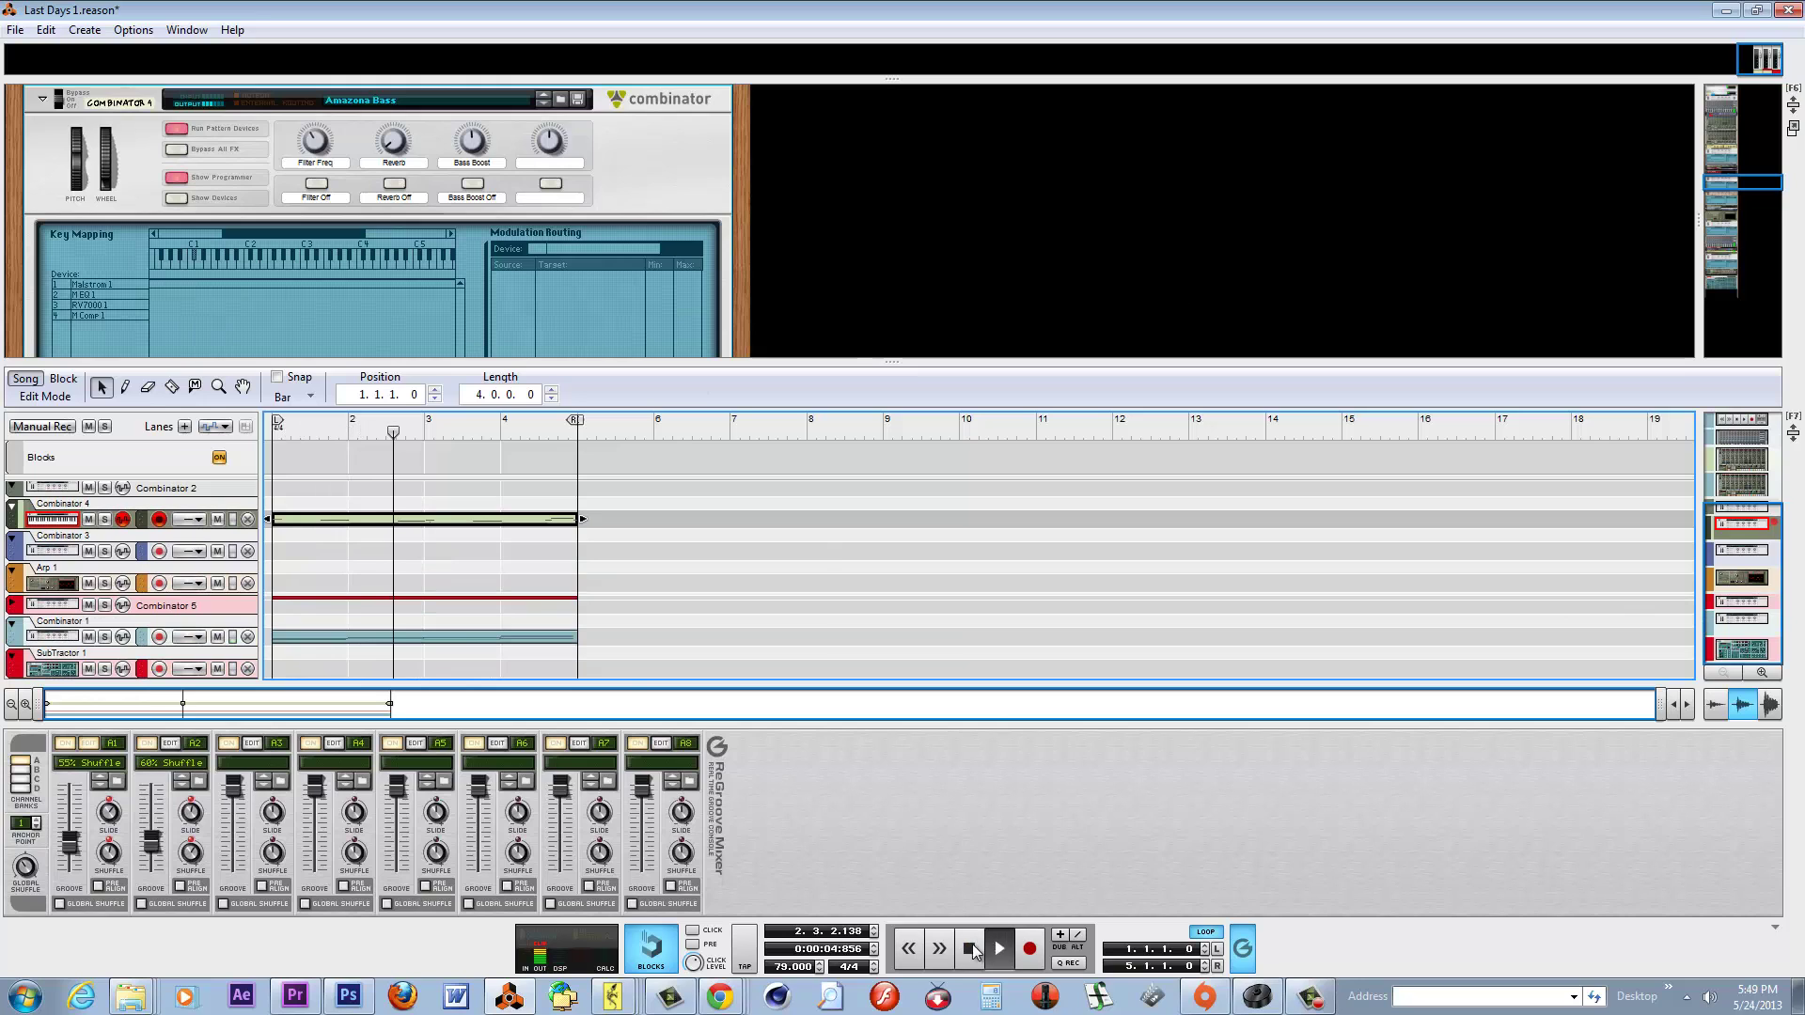
pyautogui.press('space')
# Select the SubTractor 1 track and play the loop from the start to rehearse a part on it.
pyautogui.click(53, 668)
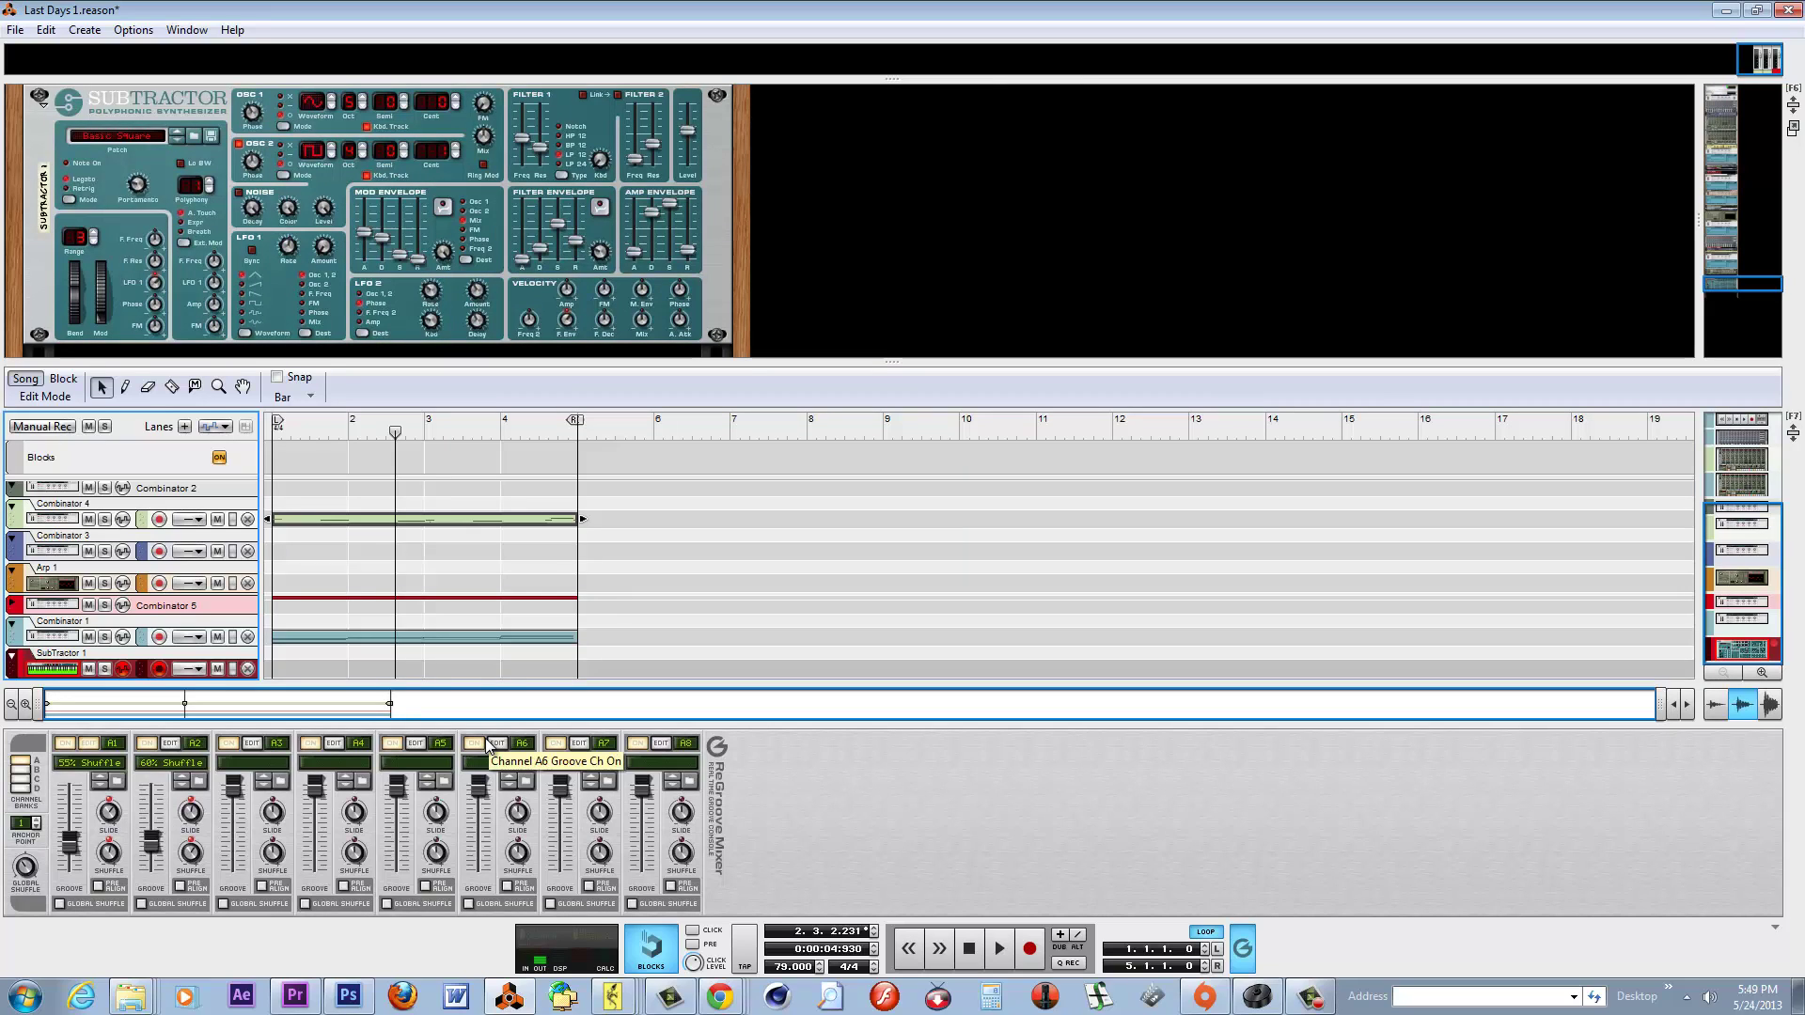
pyautogui.click(979, 959)
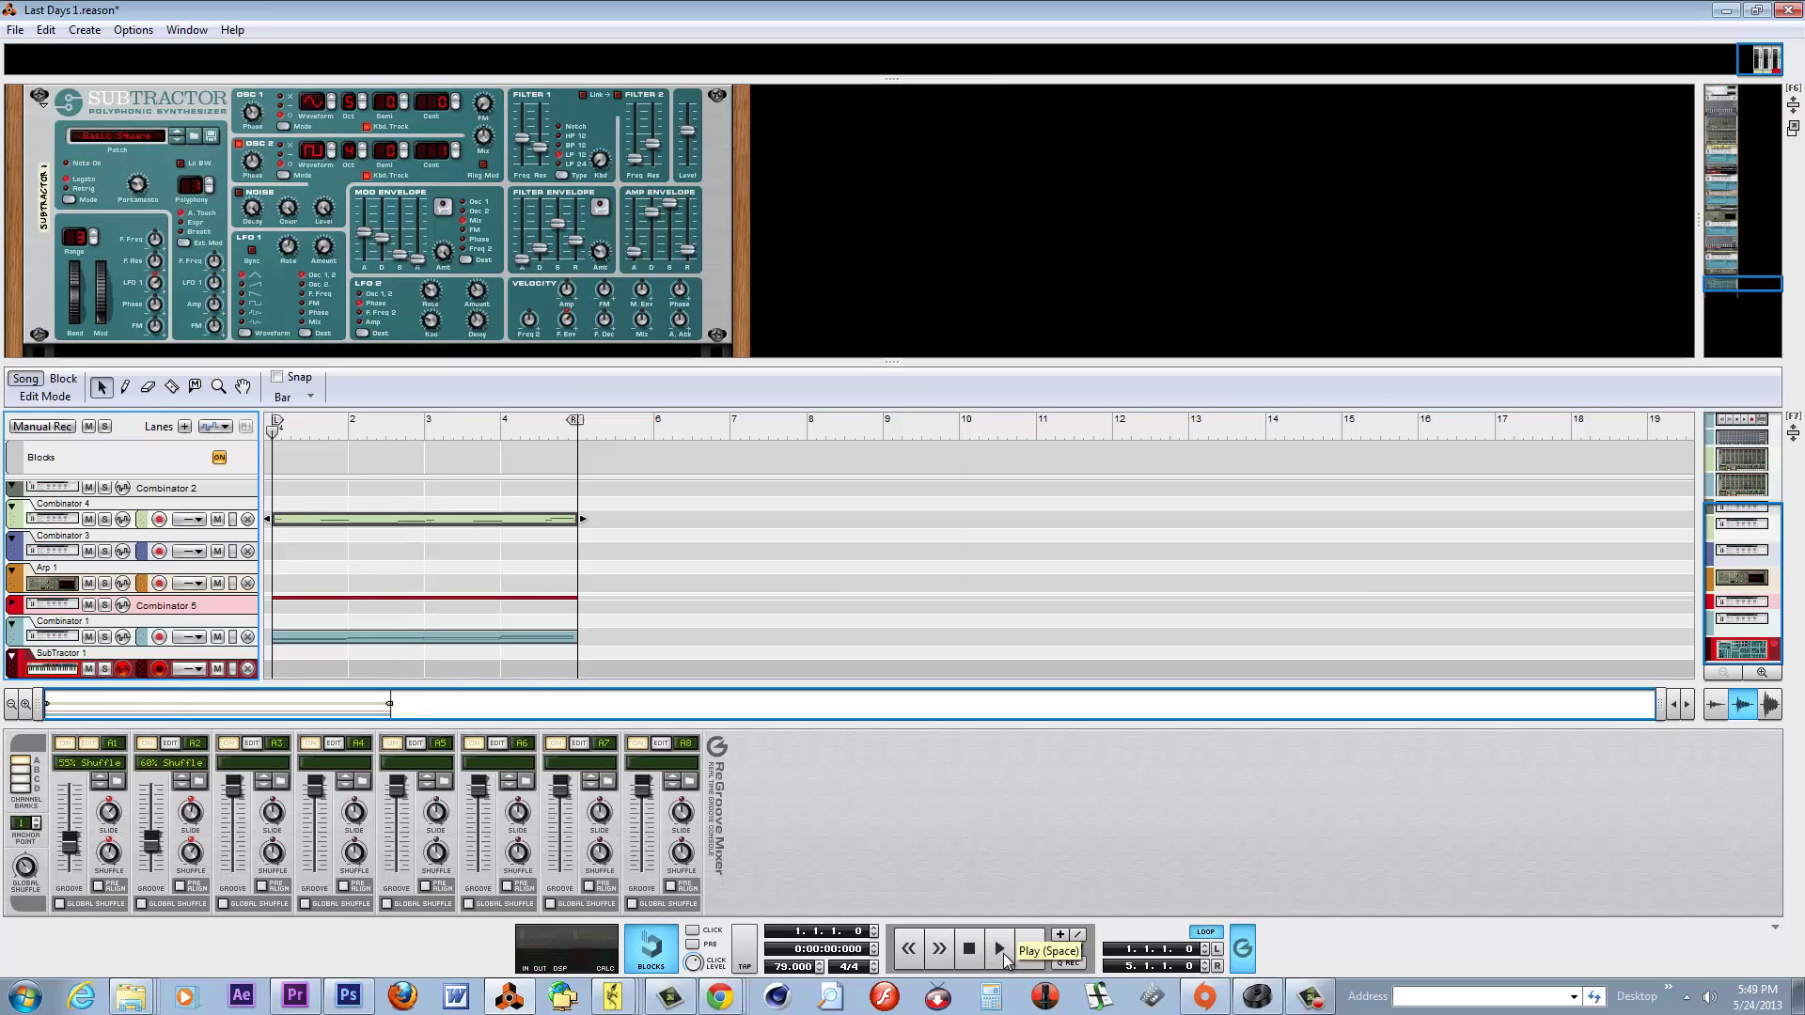
pyautogui.click(999, 952)
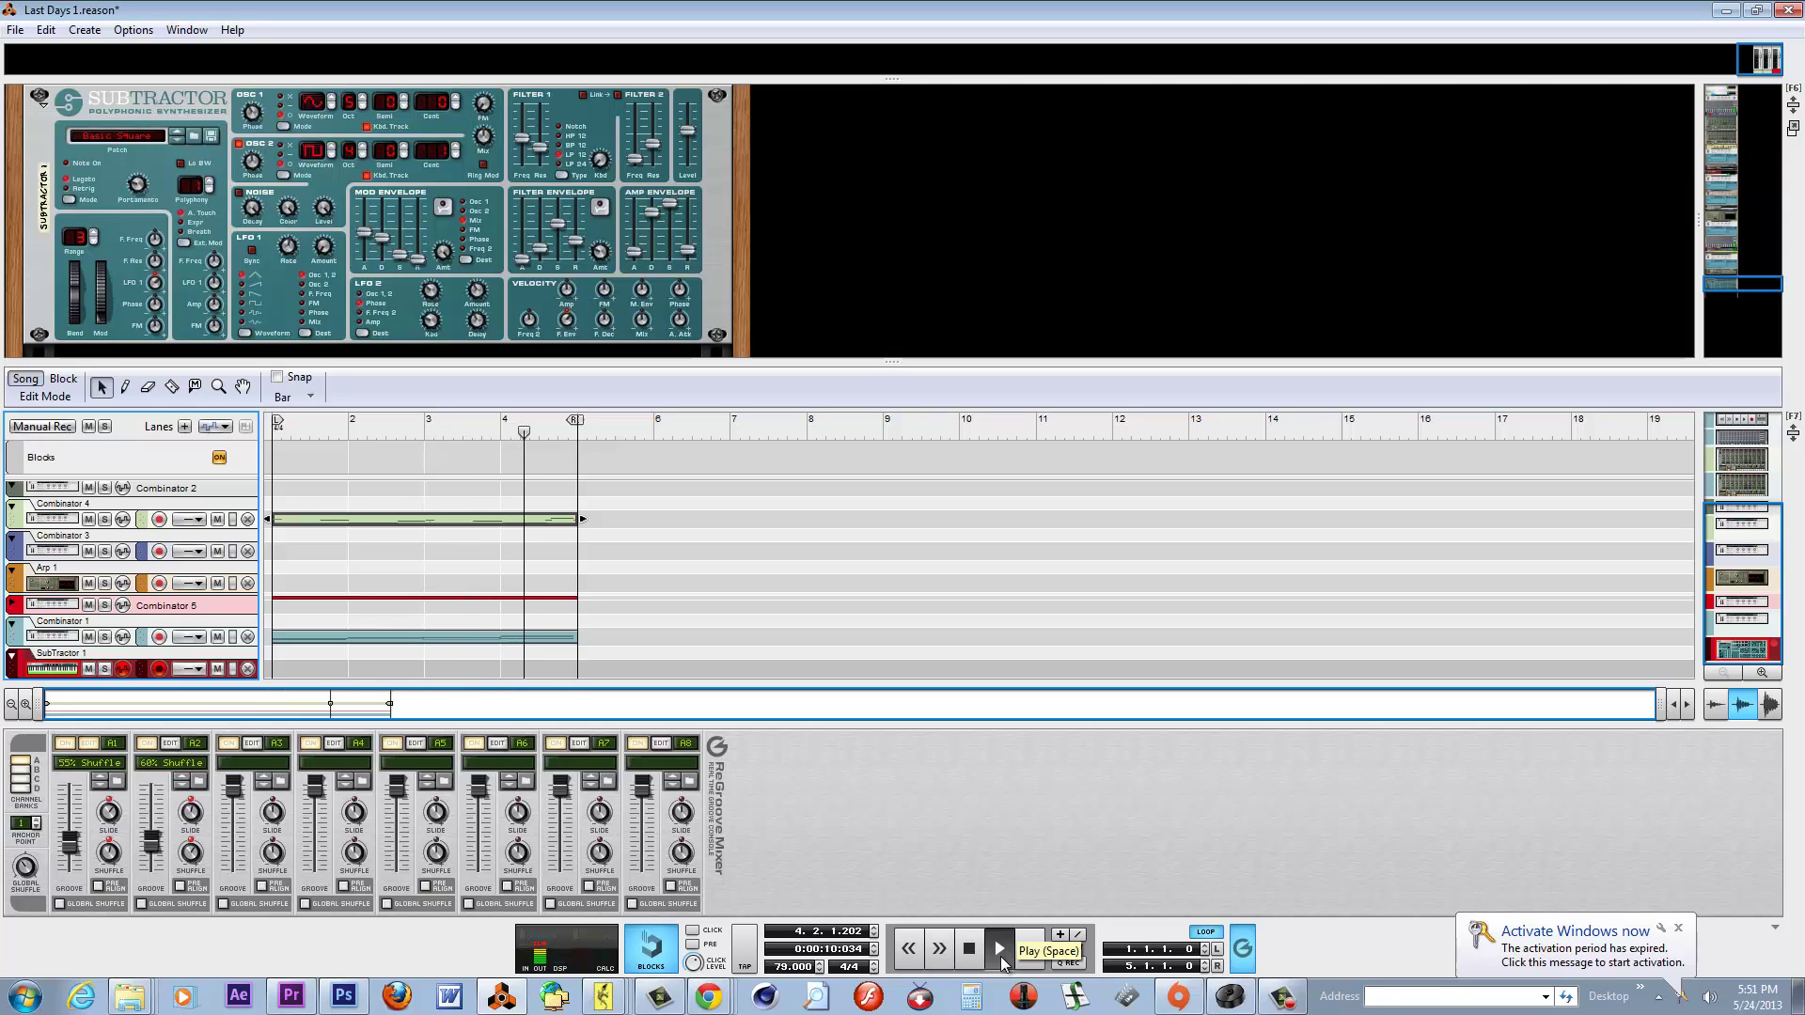
# Try recording the SubTractor 1 part during loop playback, and delete the recorded clip.
pyautogui.hotkey('ctrl', 'Return')
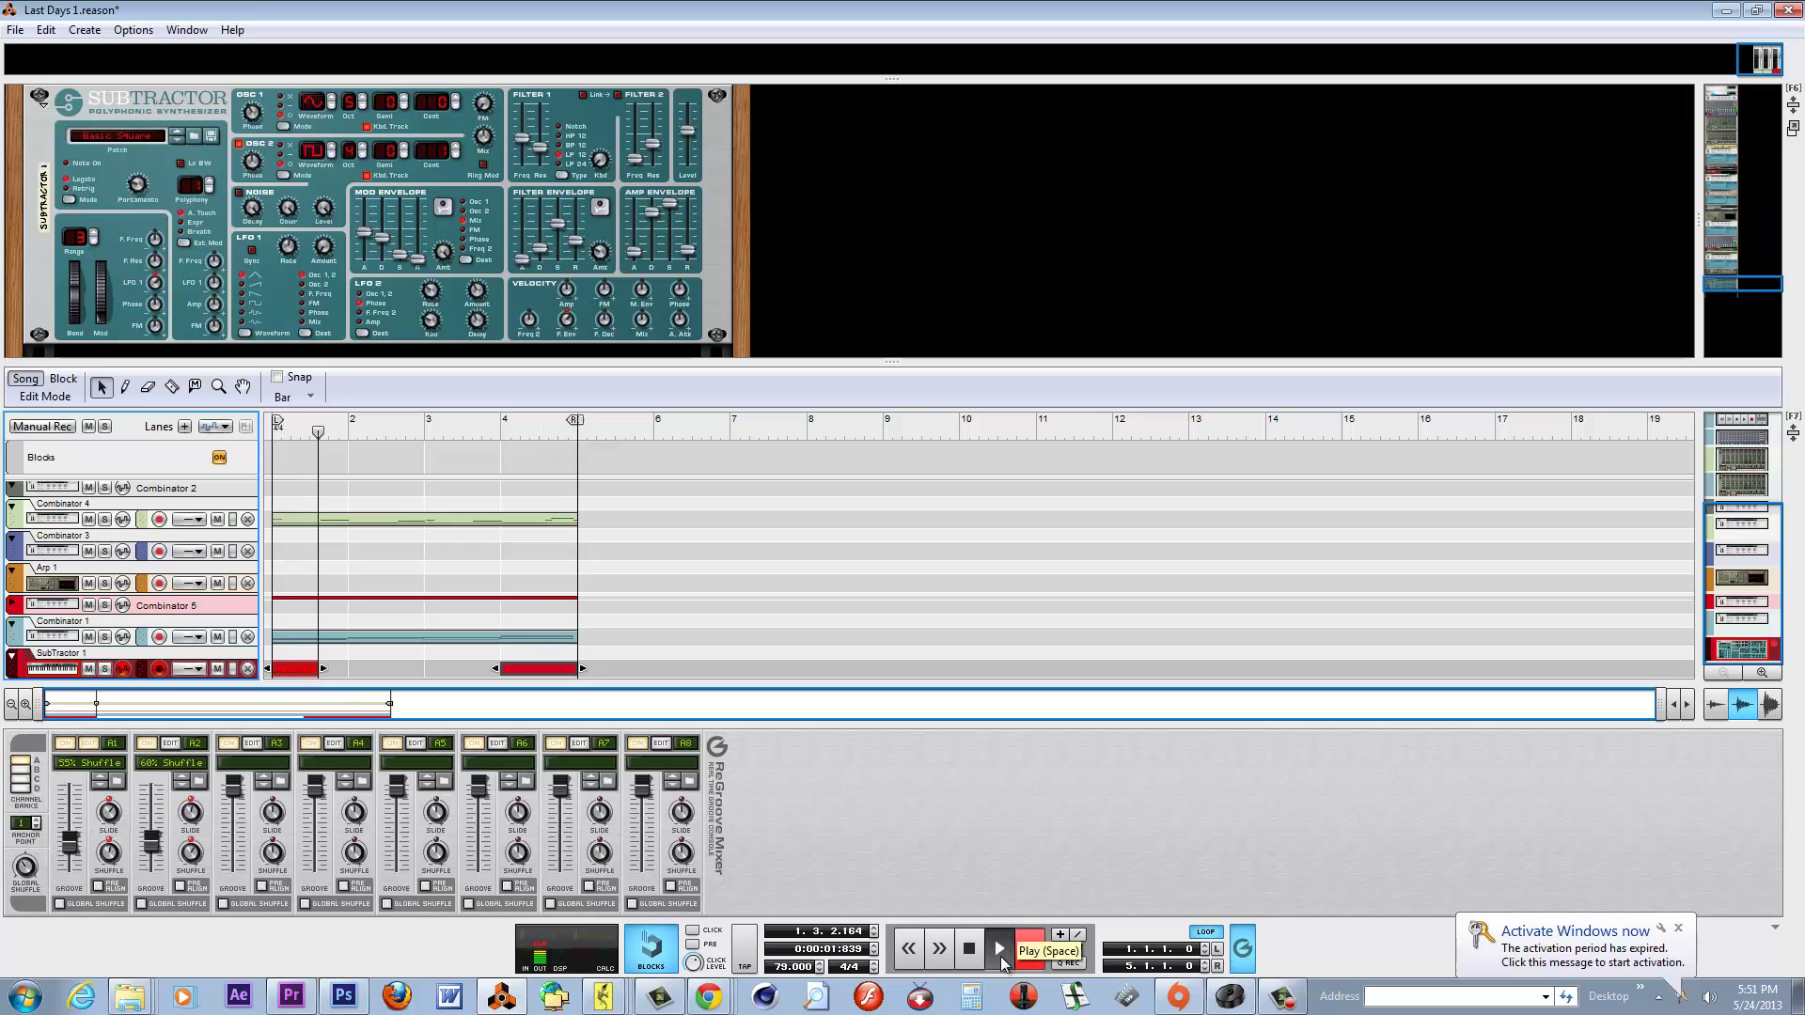
pyautogui.click(1001, 956)
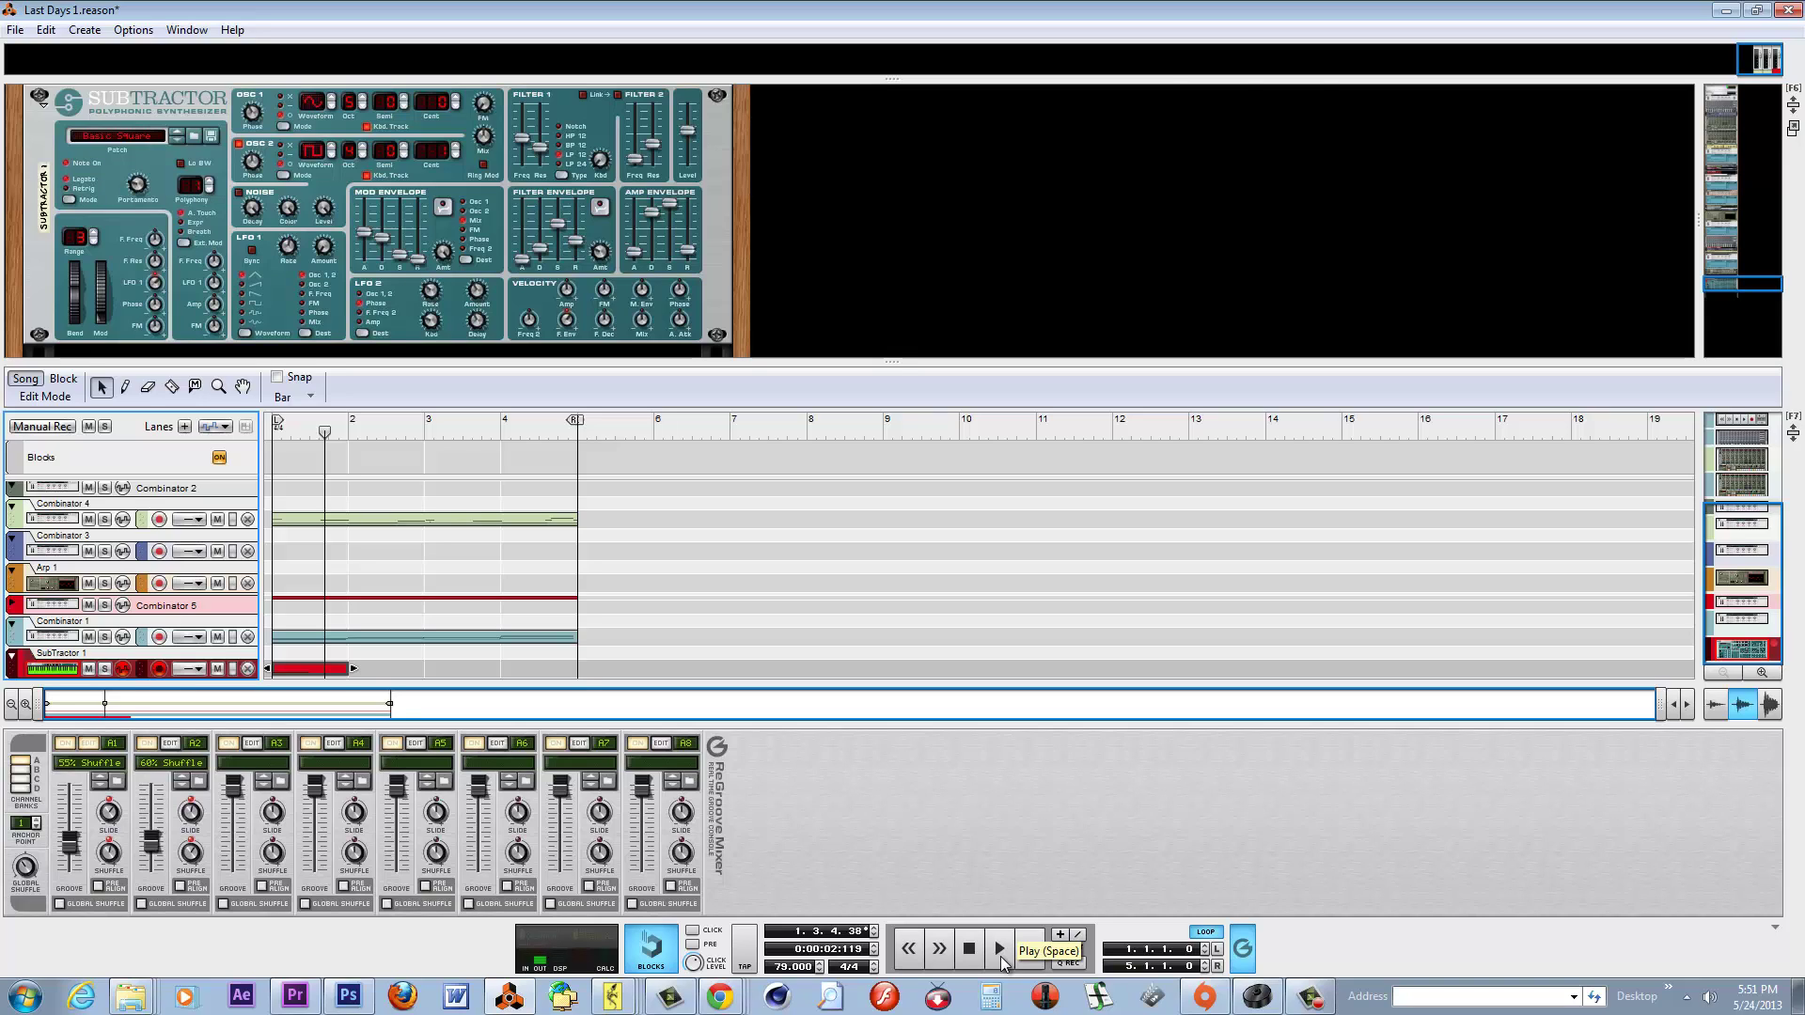
pyautogui.click(294, 670)
pyautogui.press('Delete')
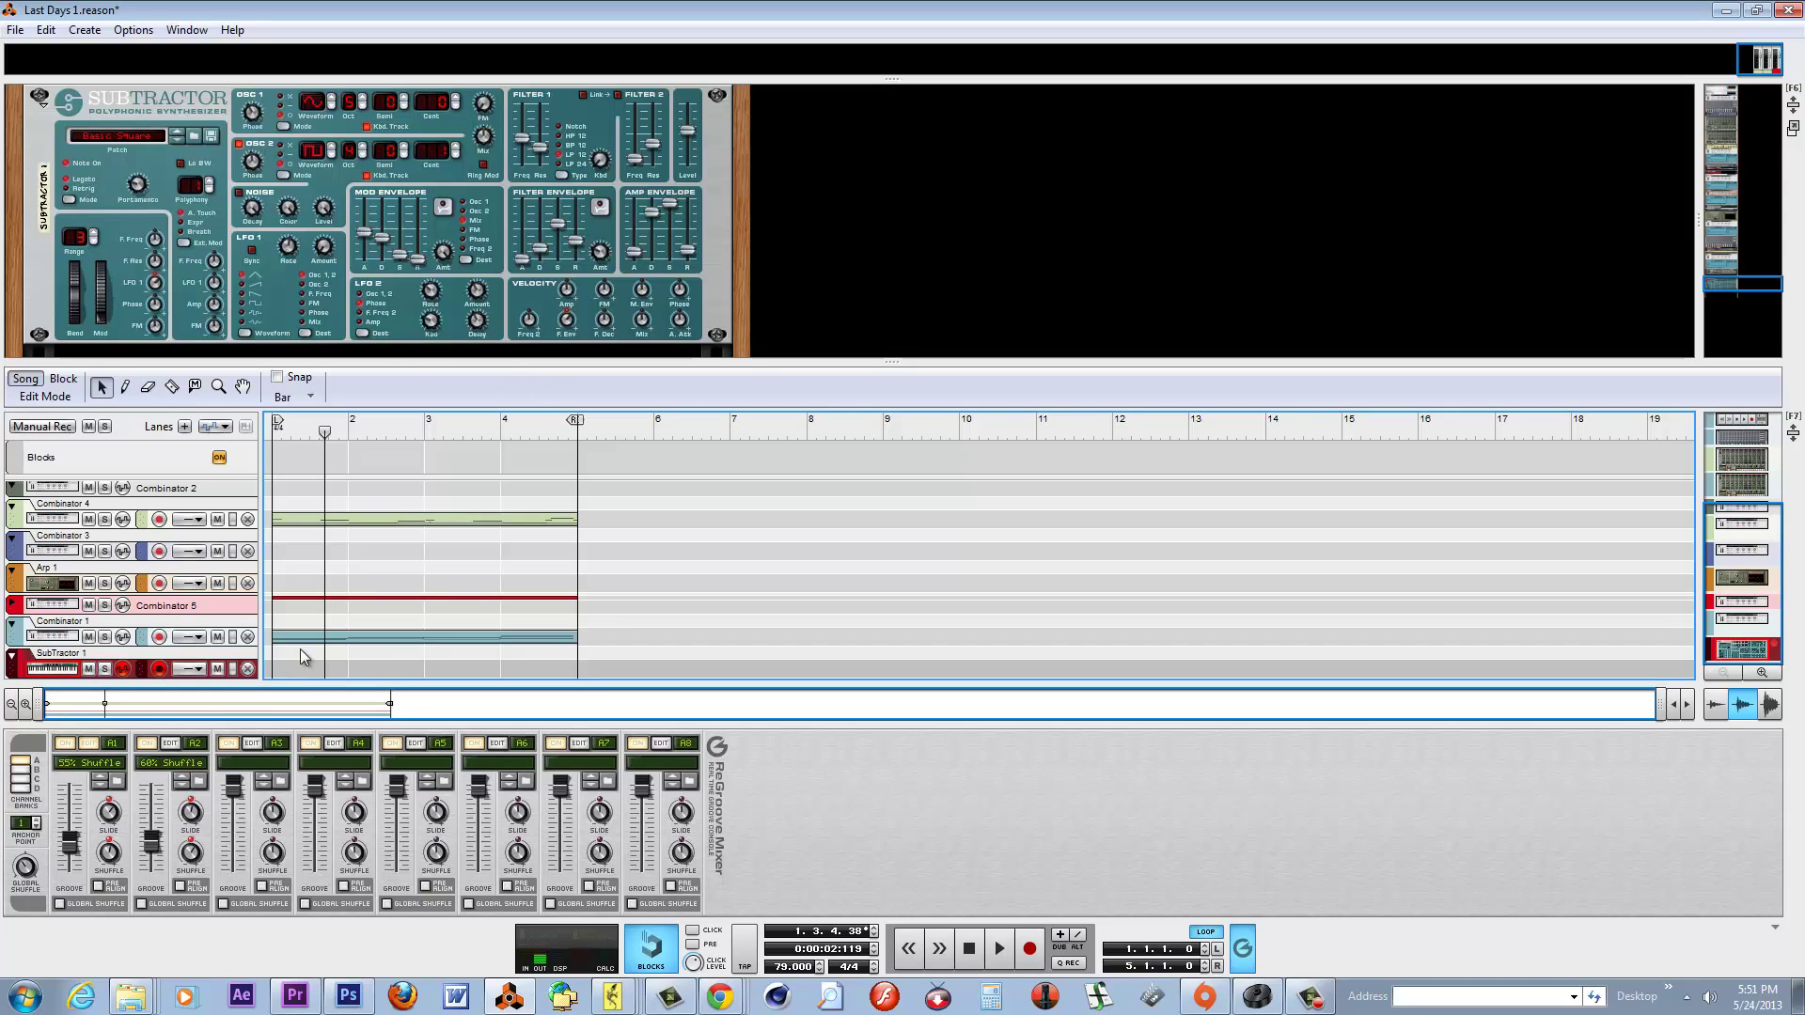
# Return to bar 1 and record a four-bar part on the SubTractor 1 track, ending recording while the loop keeps playing.
pyautogui.click(975, 952)
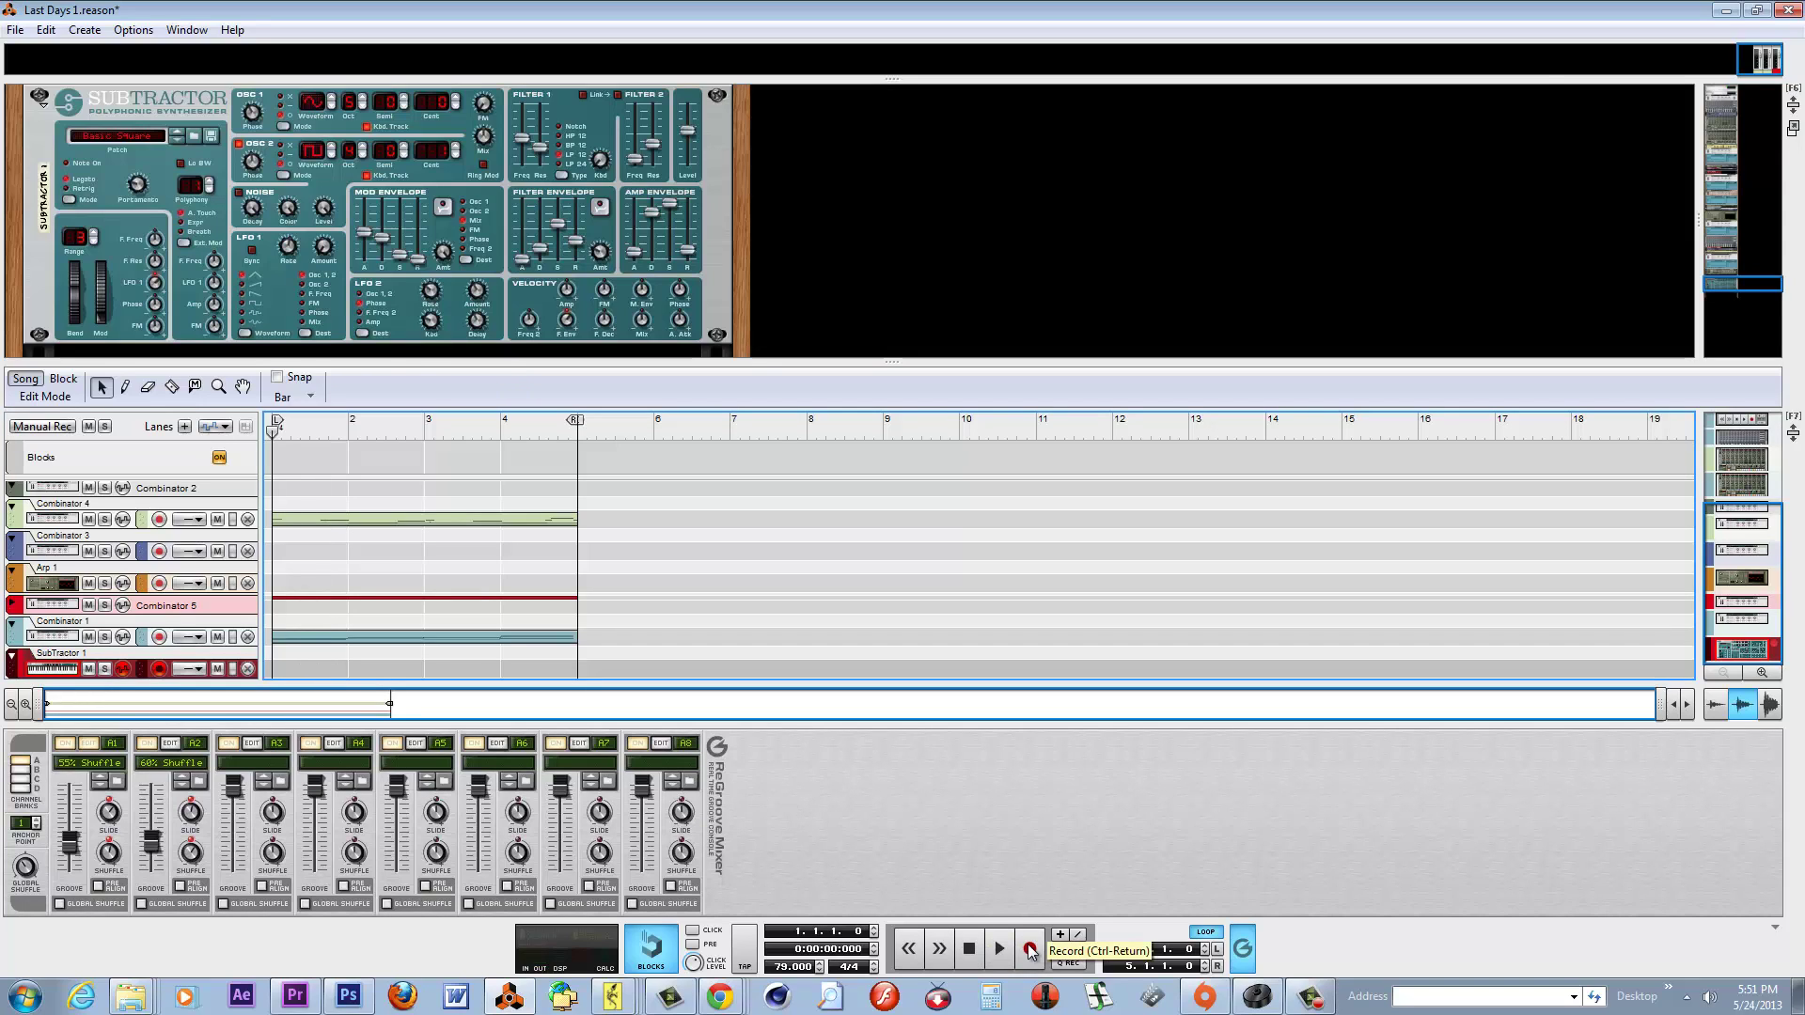
pyautogui.click(1031, 952)
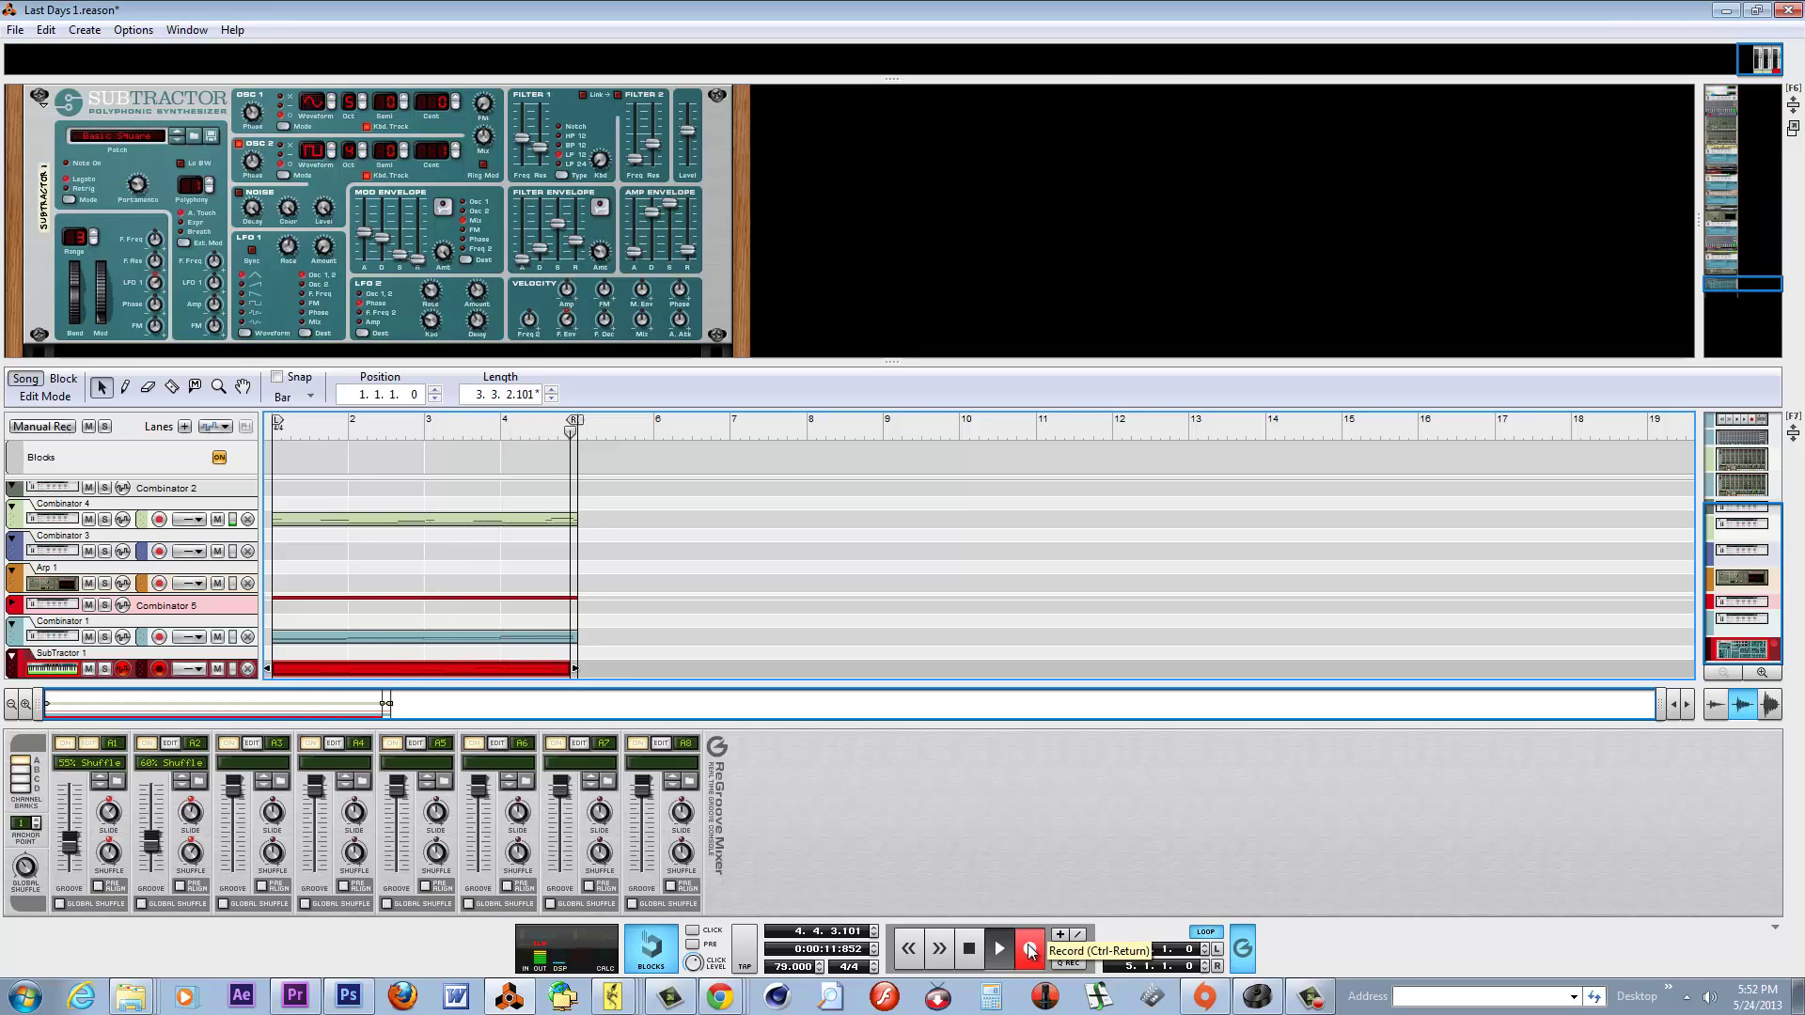
pyautogui.click(1029, 950)
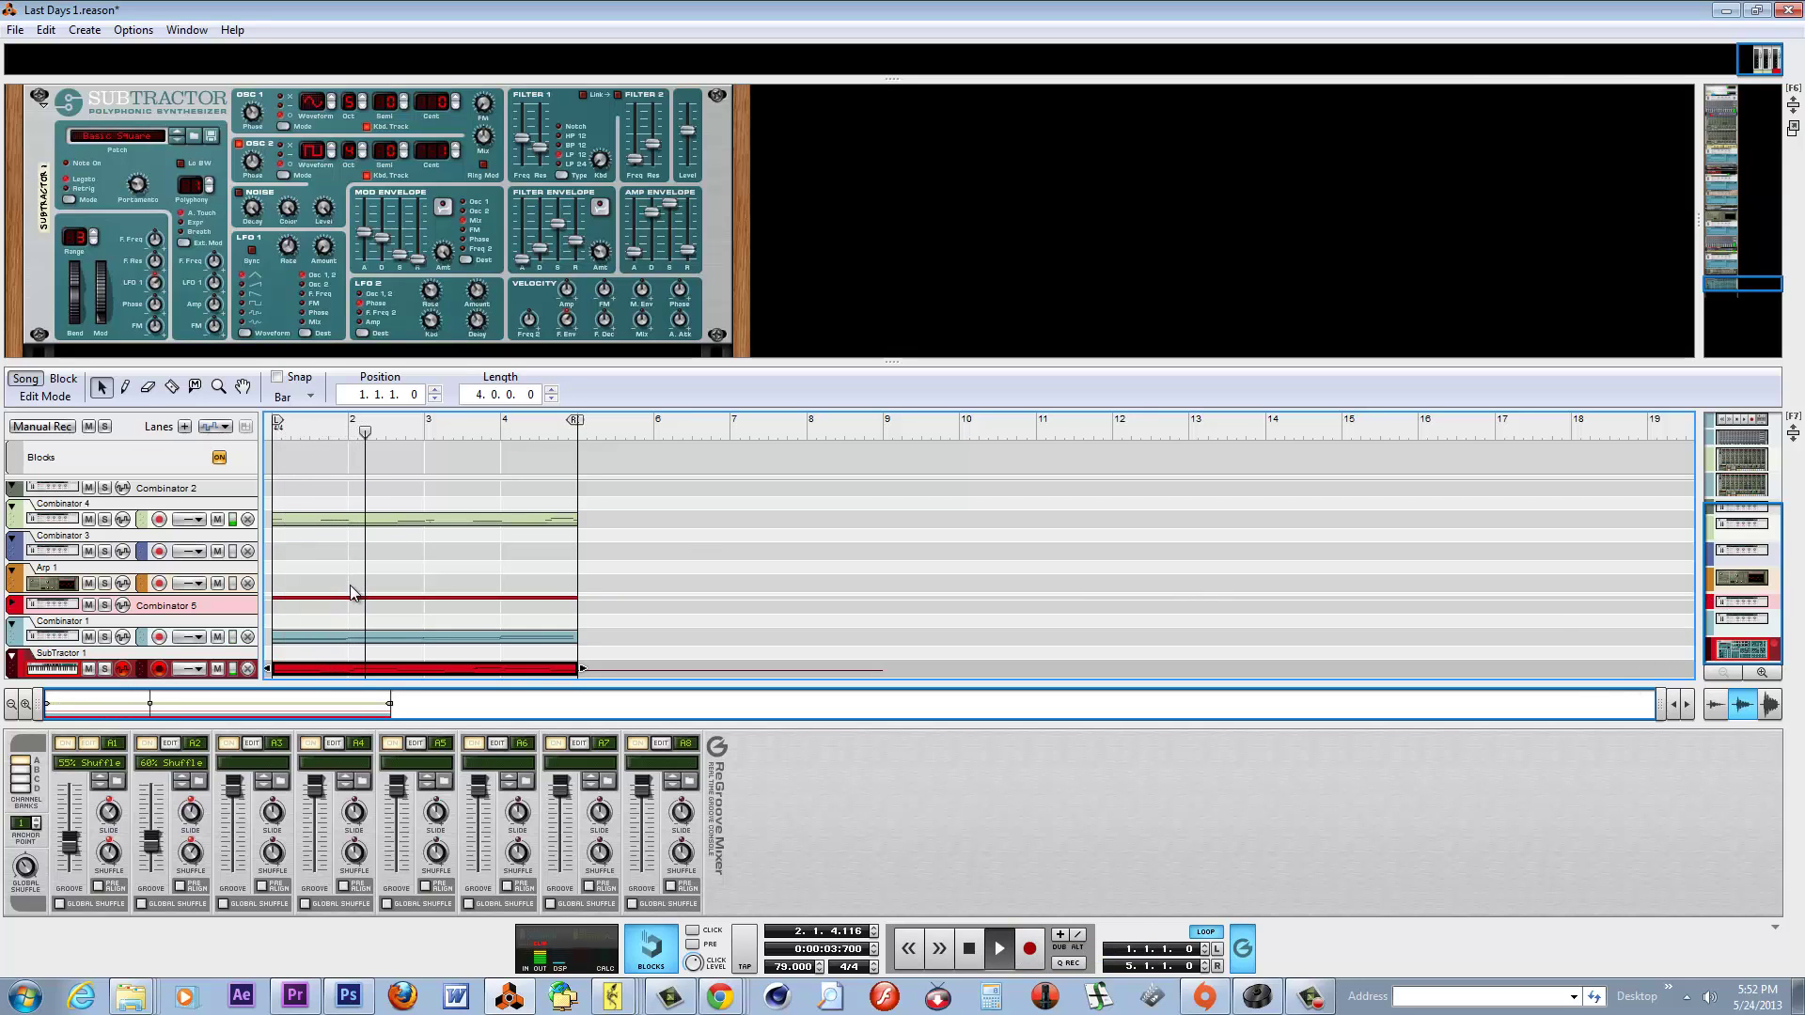
# Shrink the rack view to show all tracks, select Combinator 2, and audition its Bell Foundry patch against the loop.
pyautogui.moveTo(357, 363); pyautogui.dragTo(362, 237)
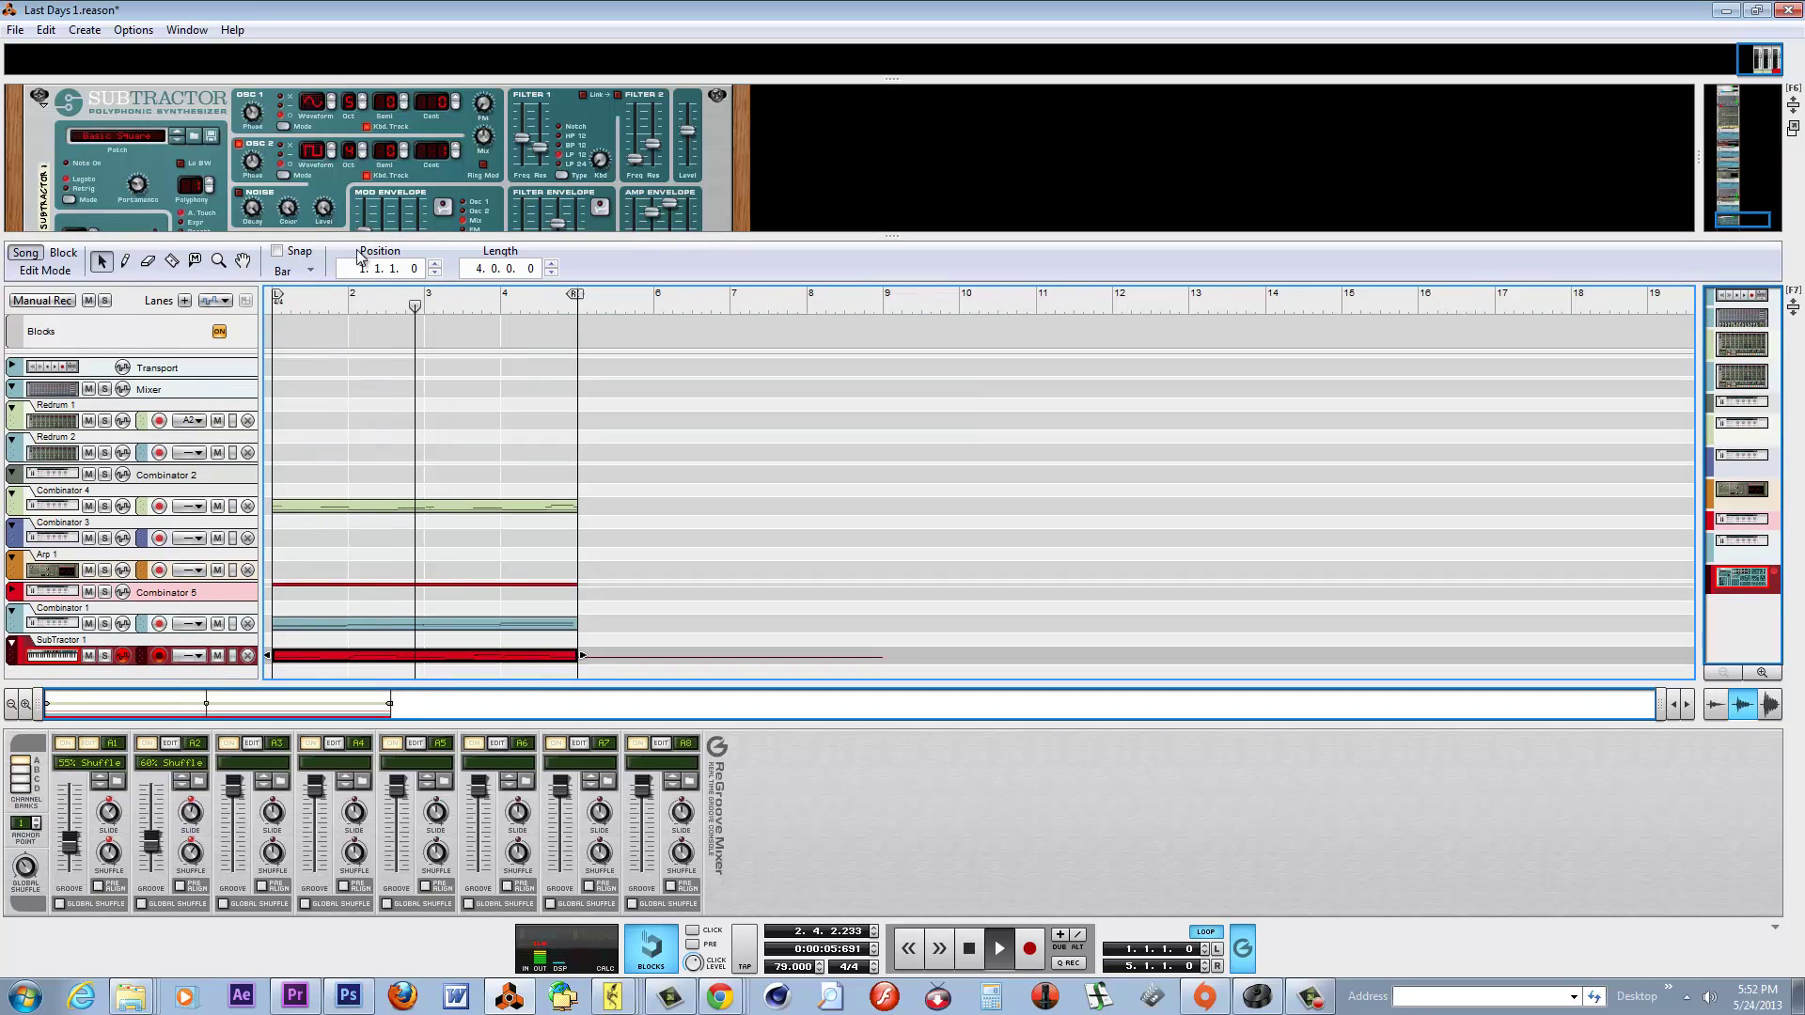
pyautogui.click(73, 476)
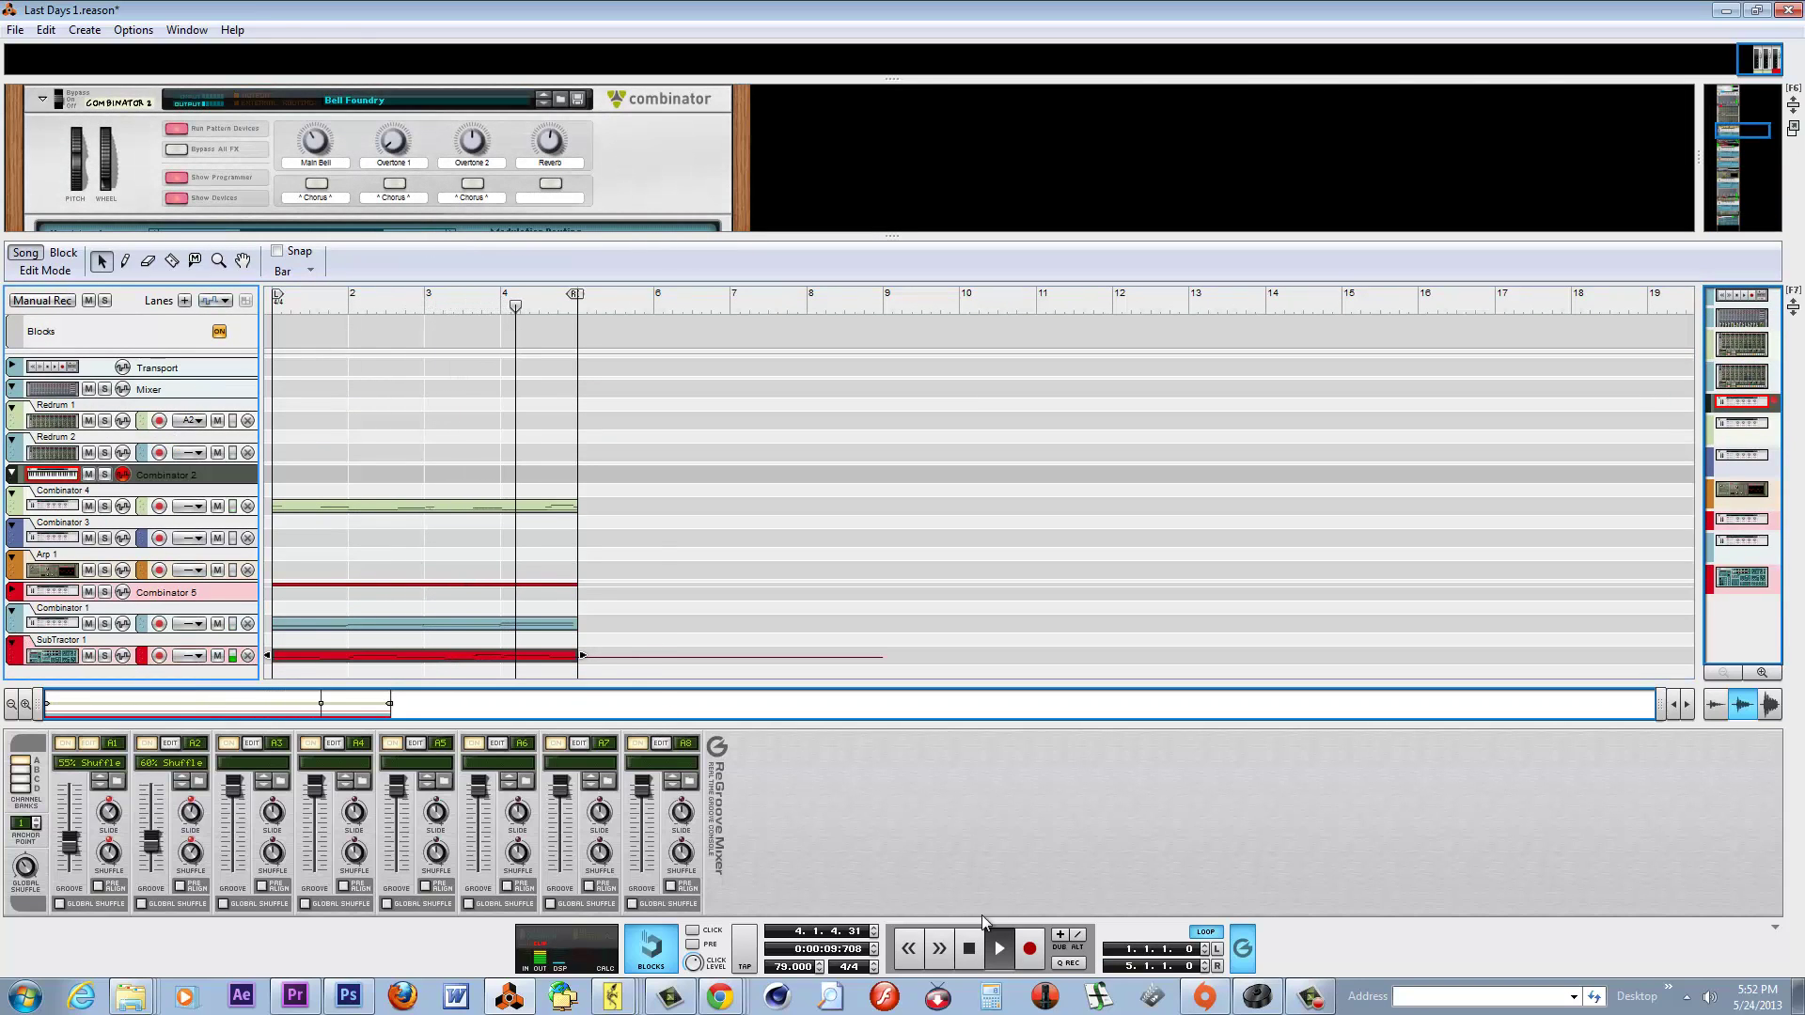
pyautogui.click(977, 955)
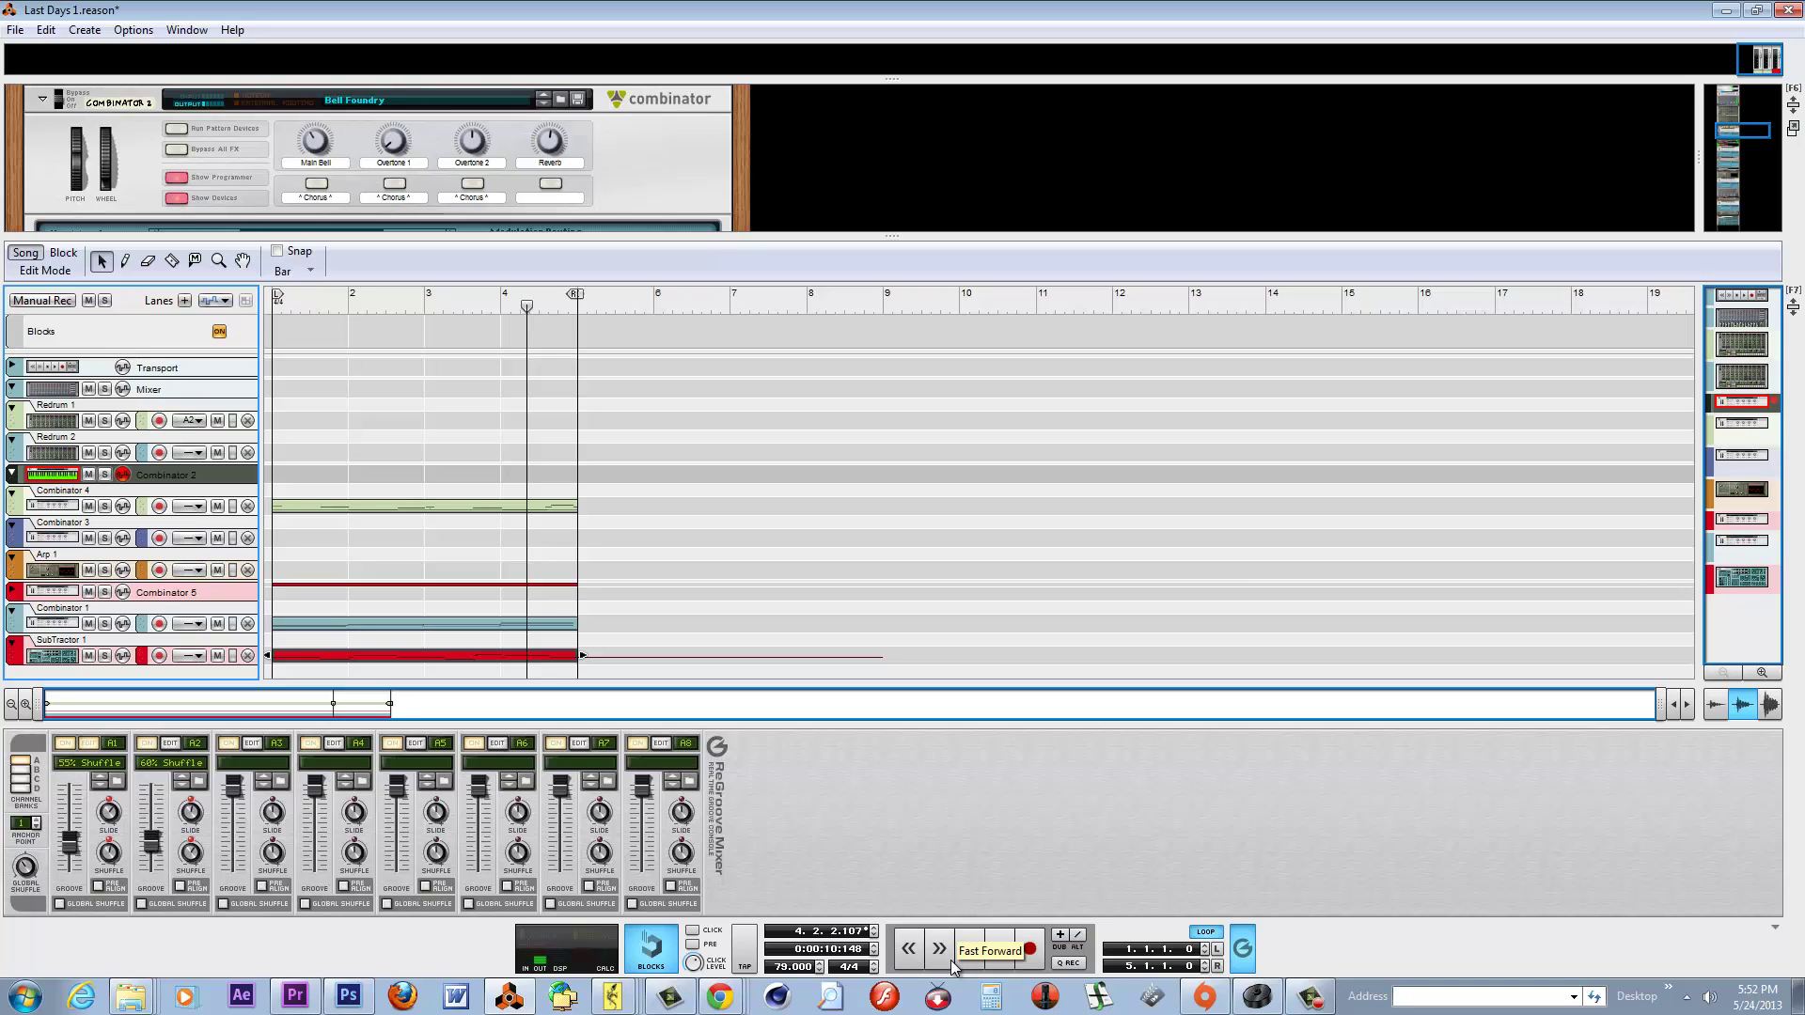
pyautogui.click(994, 954)
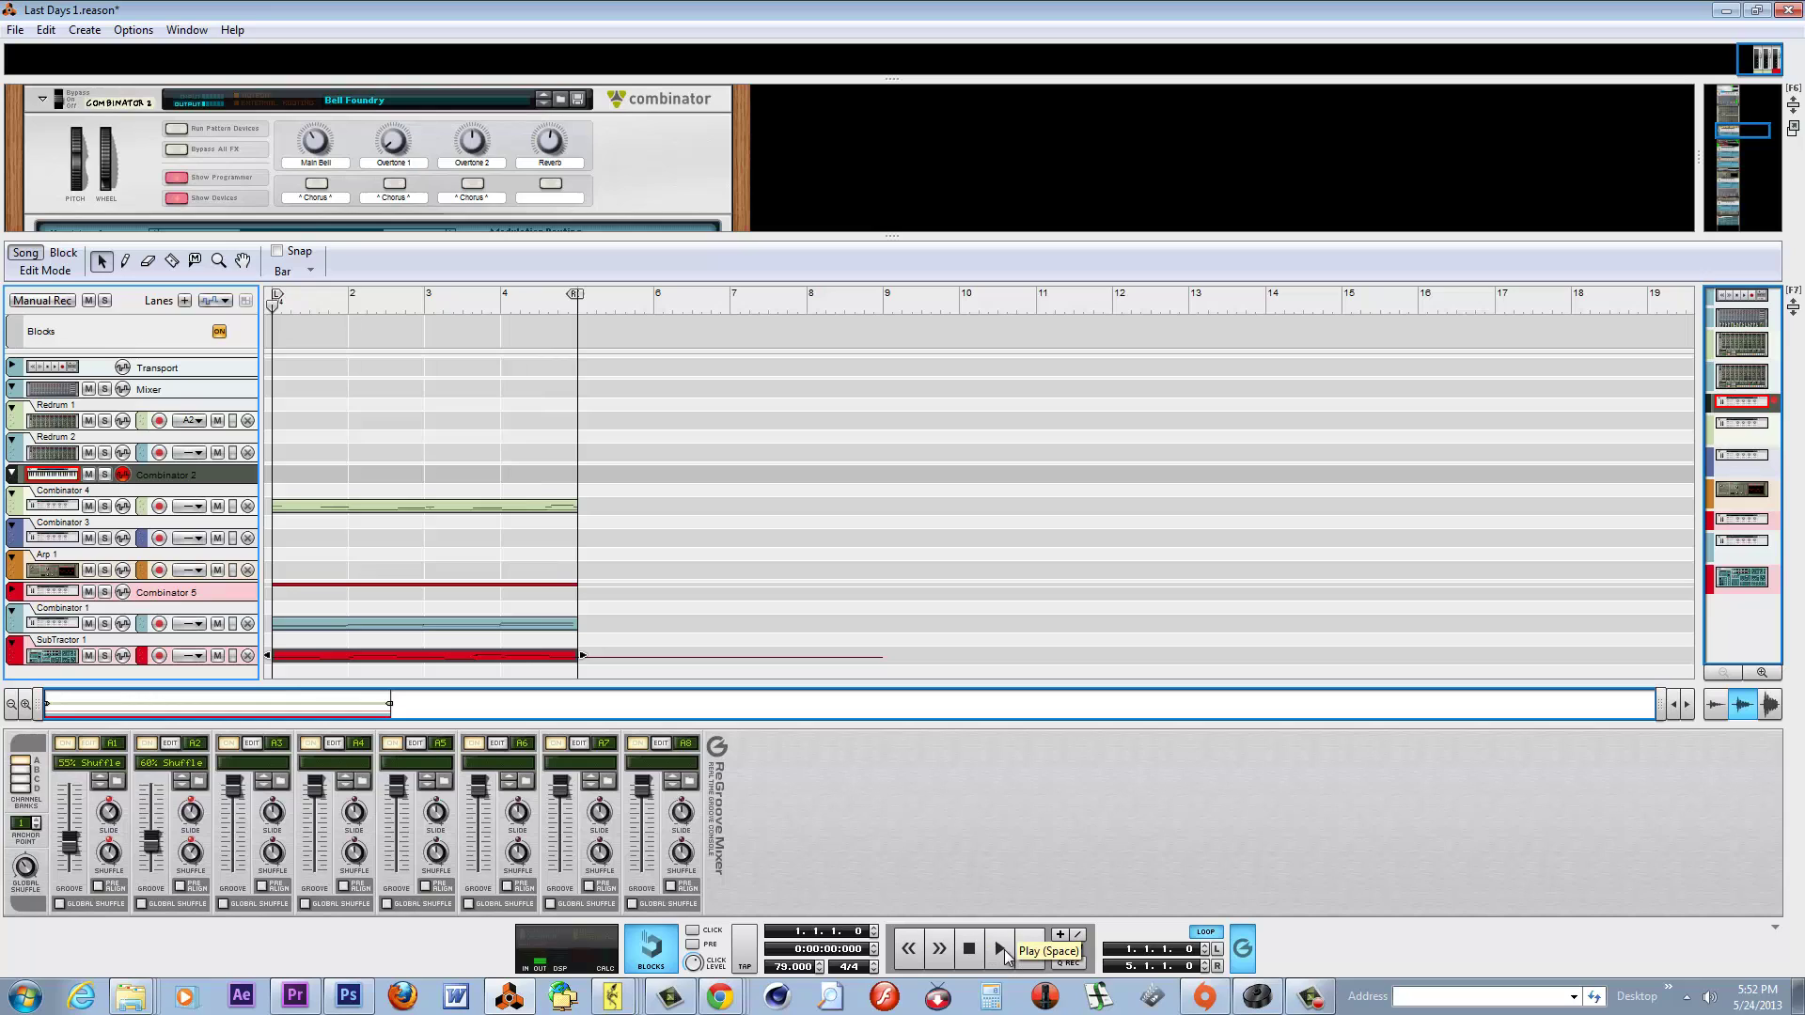
pyautogui.click(1002, 949)
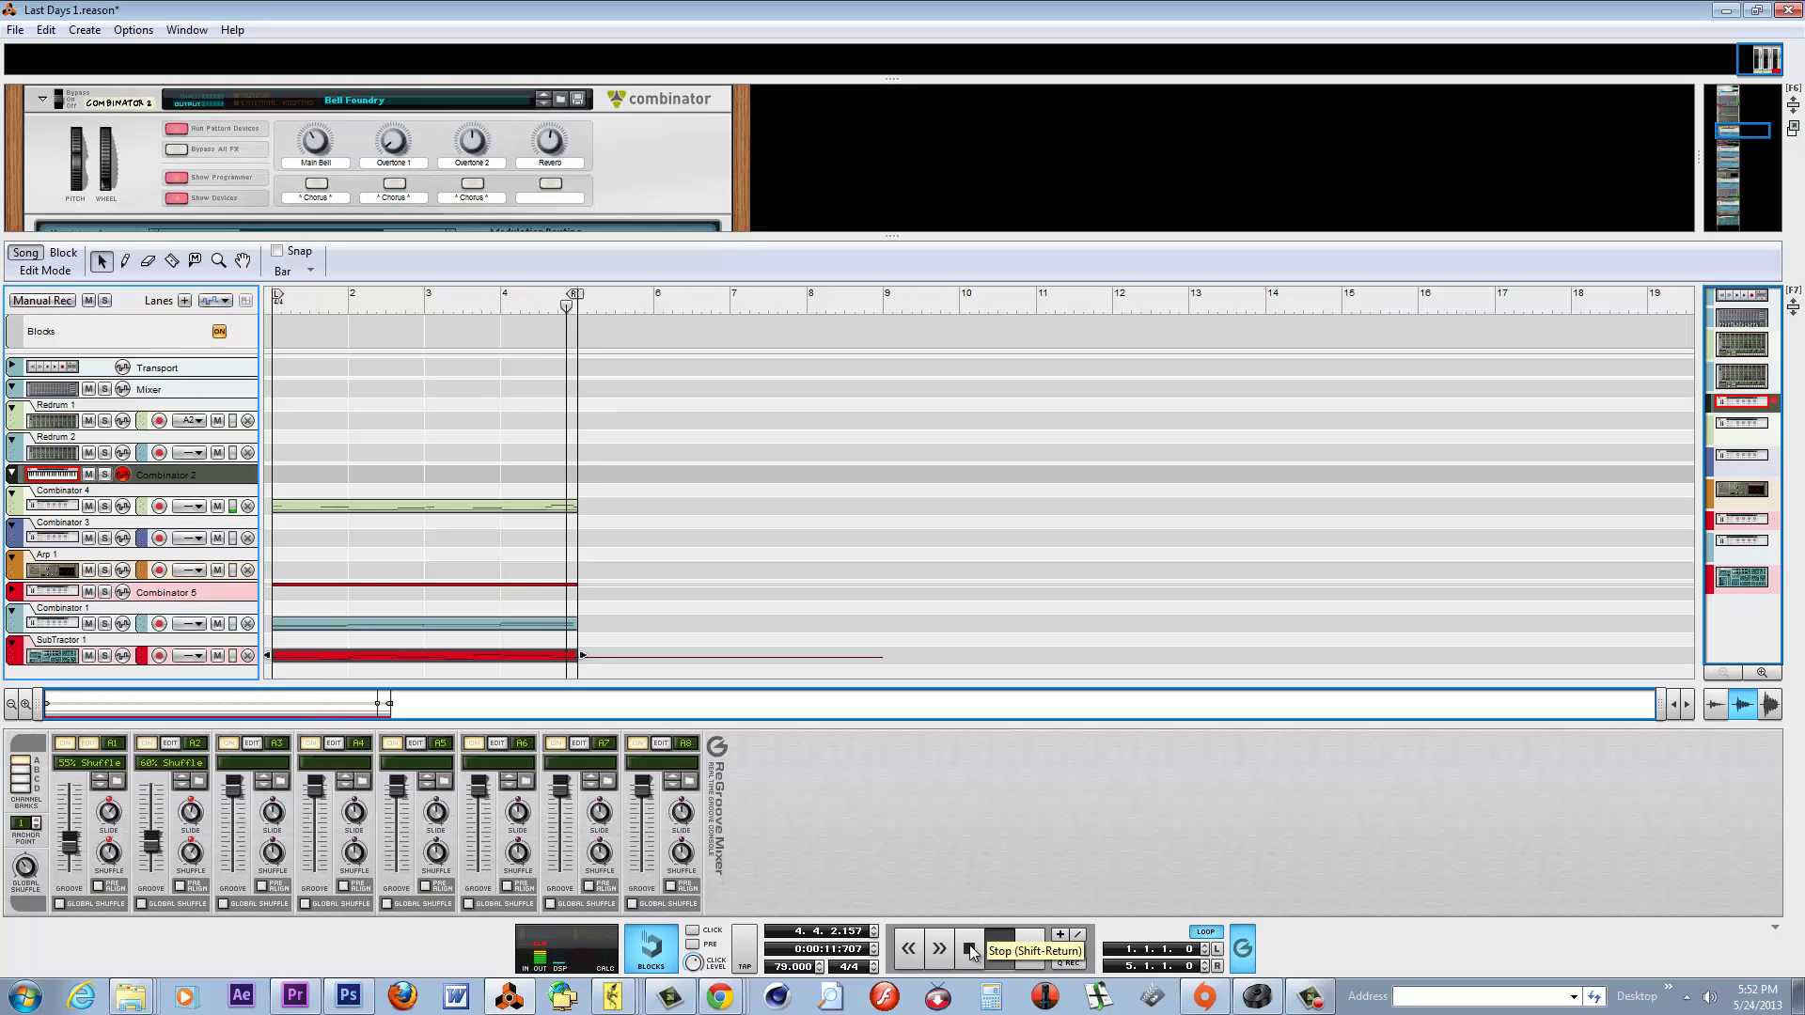
pyautogui.click(969, 949)
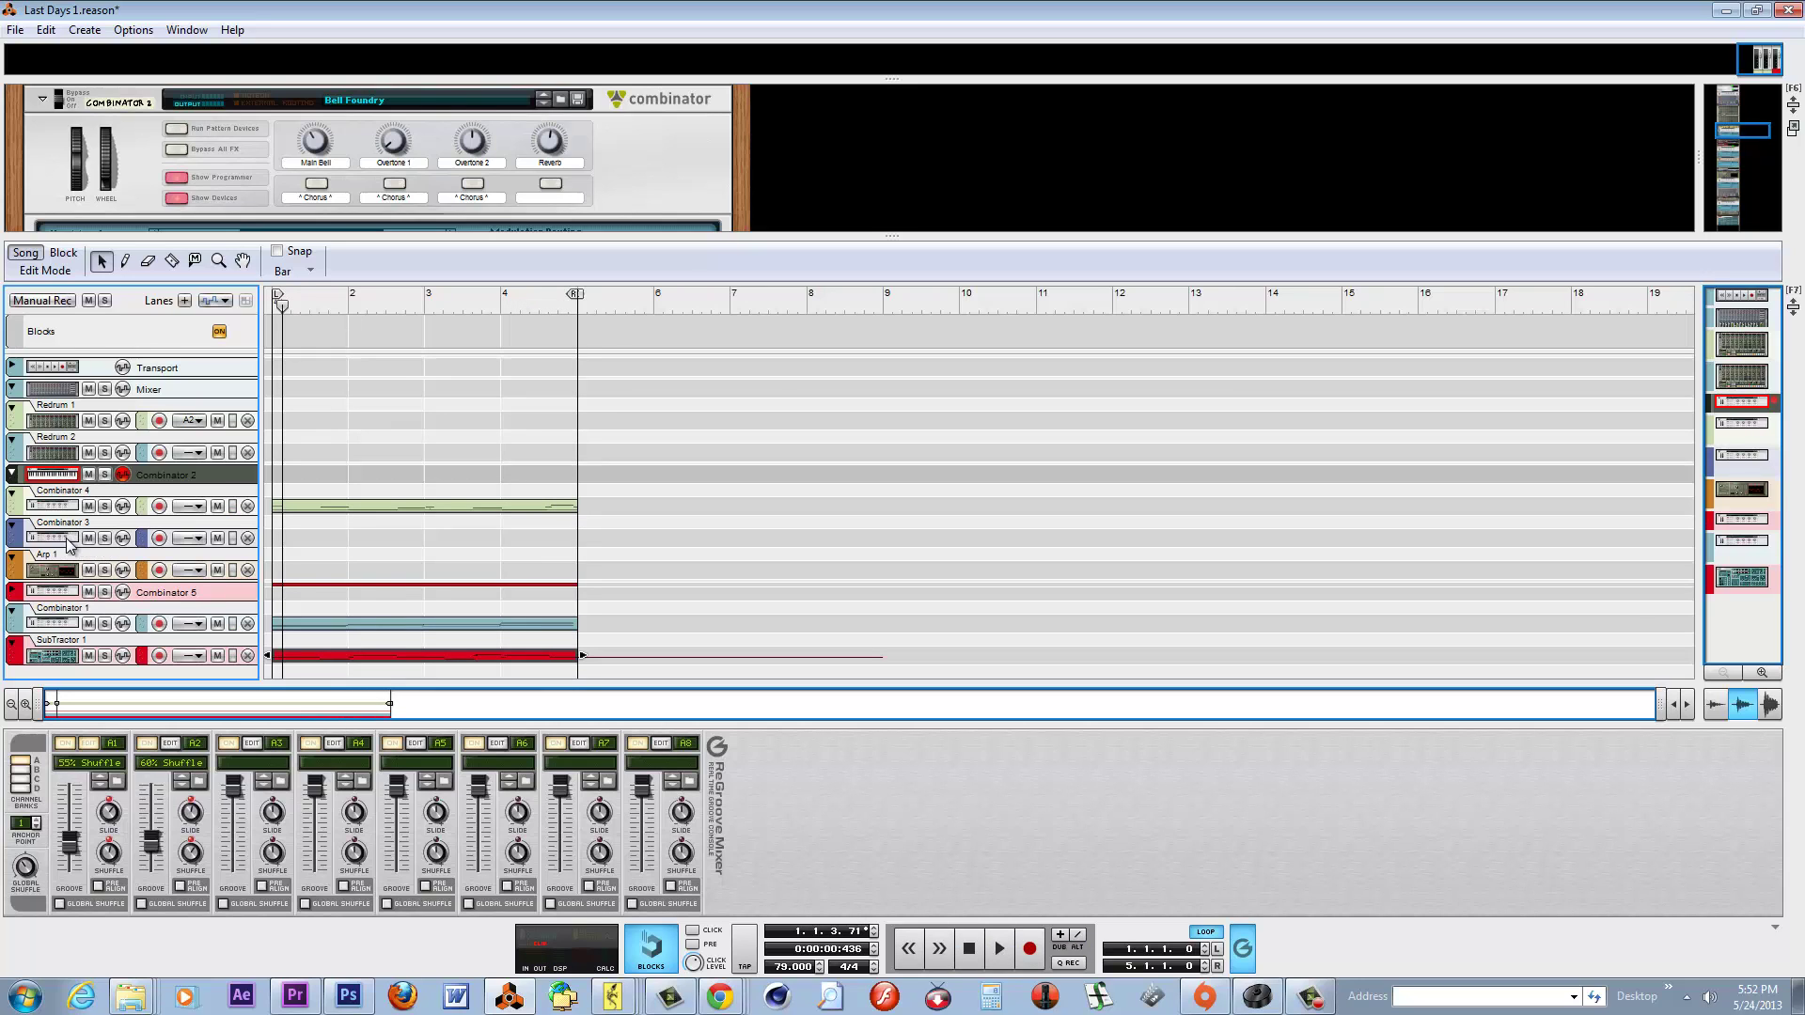
# Select the Combinator 3 track and audition its Edgy Live from Boston patch against the loop.
pyautogui.click(68, 539)
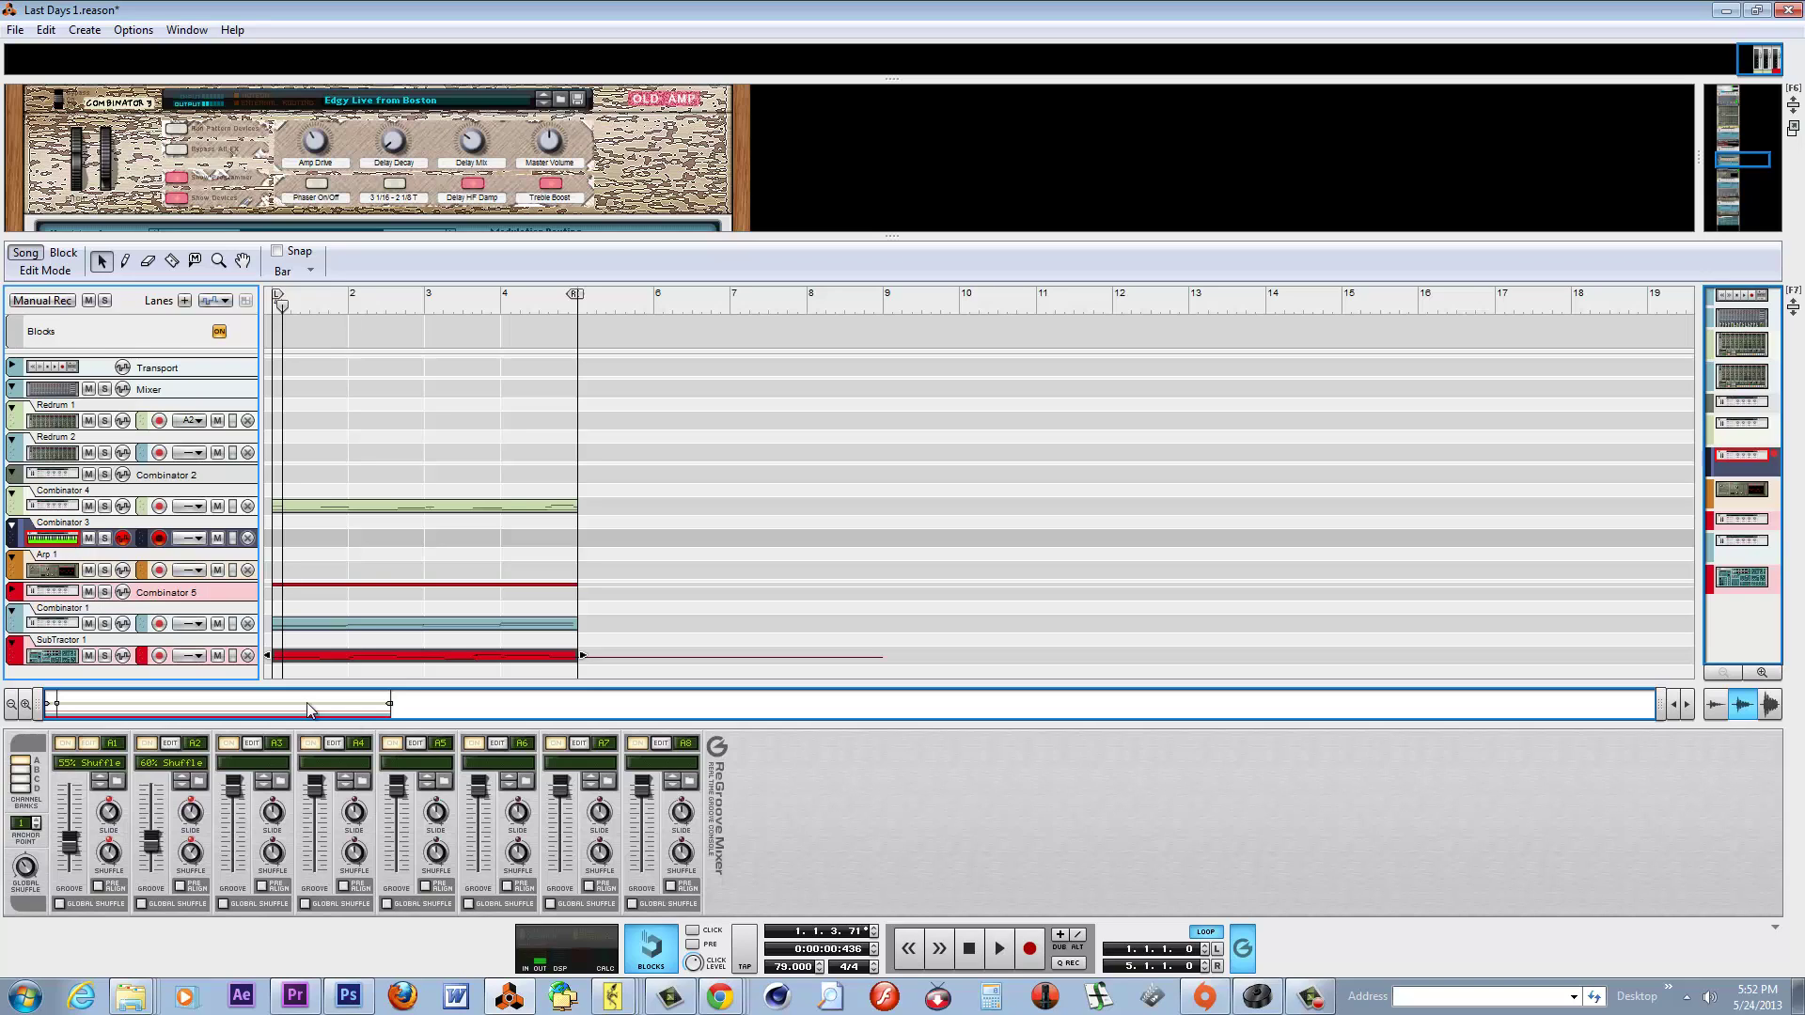
pyautogui.doubleClick(972, 952)
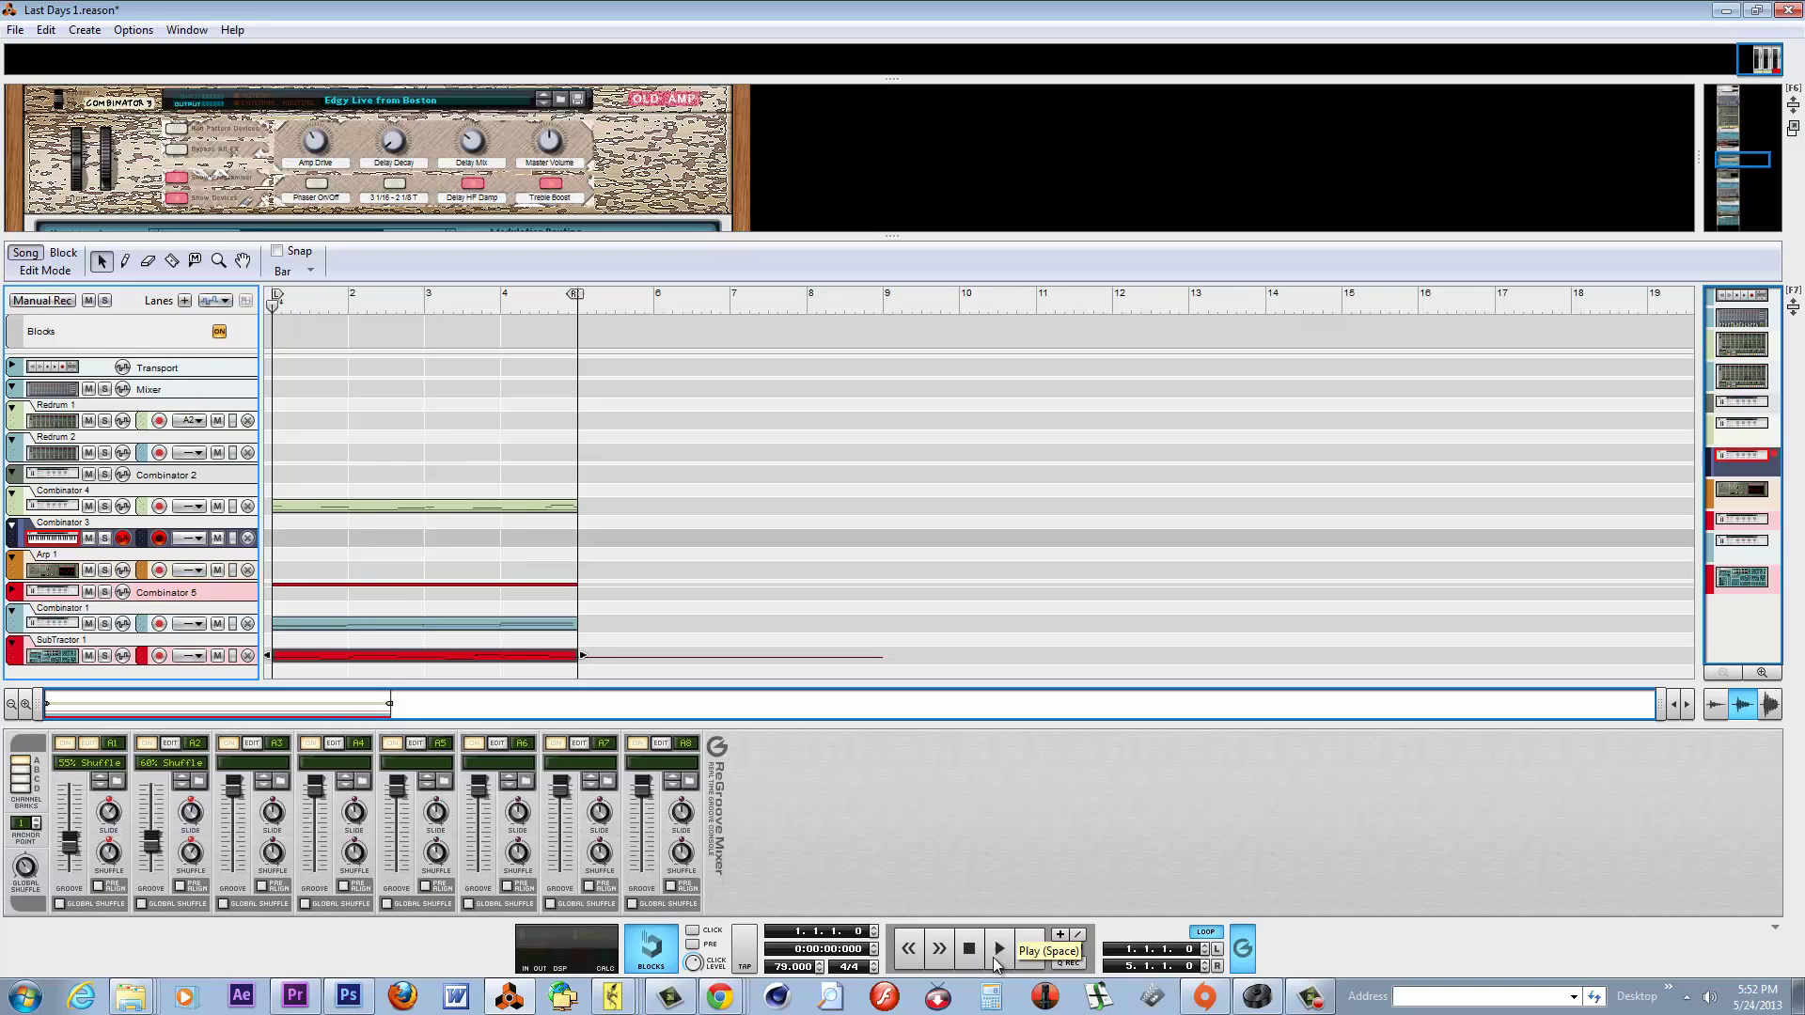
pyautogui.click(995, 956)
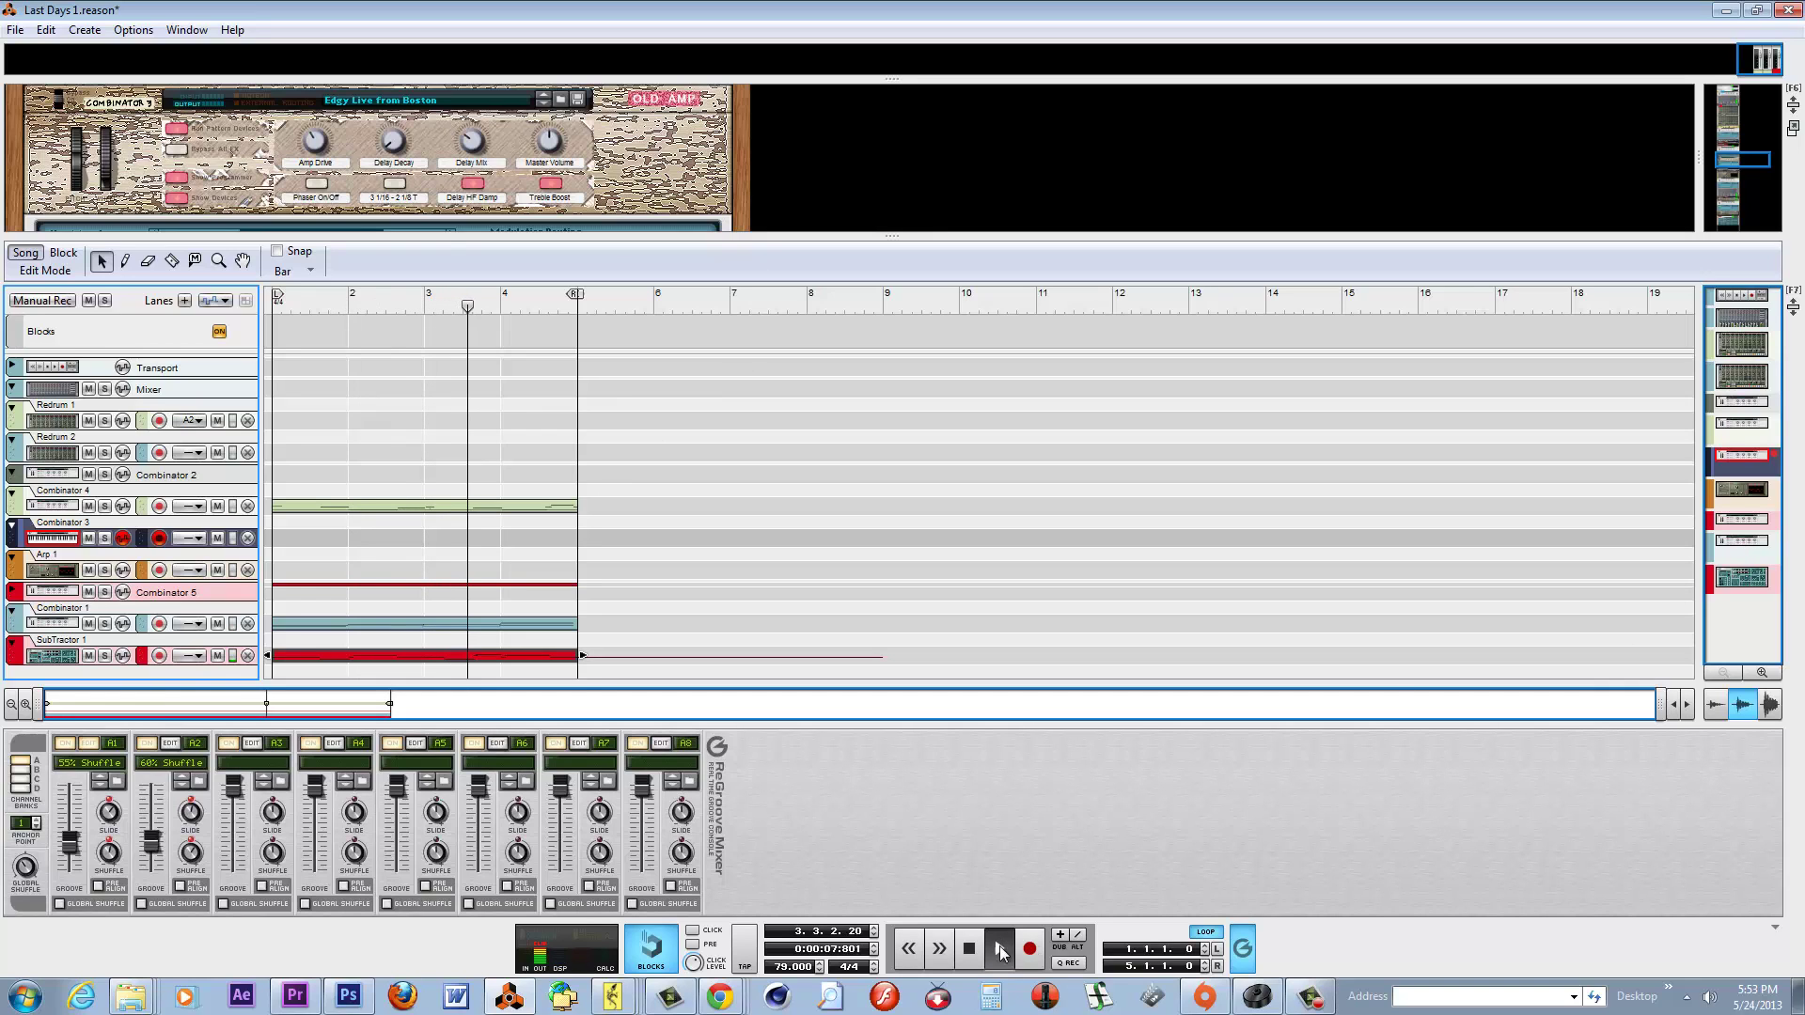
pyautogui.click(1000, 951)
# Start creating a new instrument after the SubTractor 1 track and preview the 1 Thick Lead patch.
pyautogui.click(54, 661)
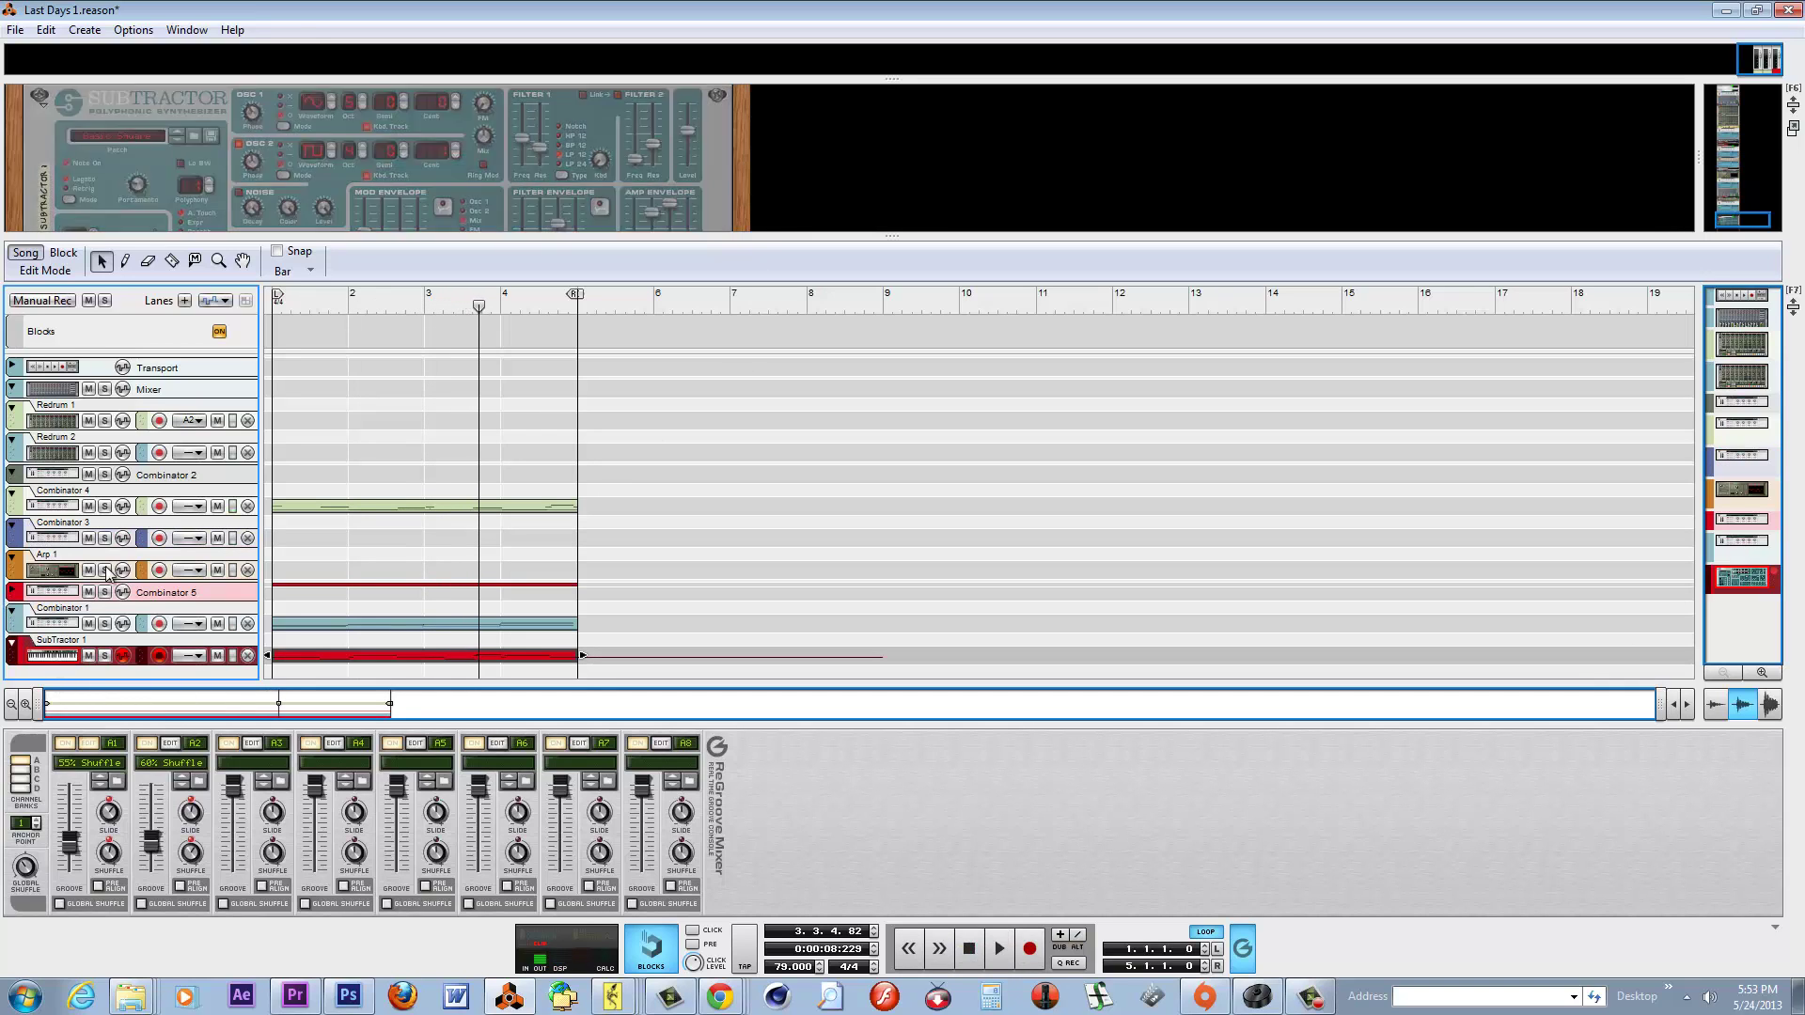
pyautogui.click(95, 34)
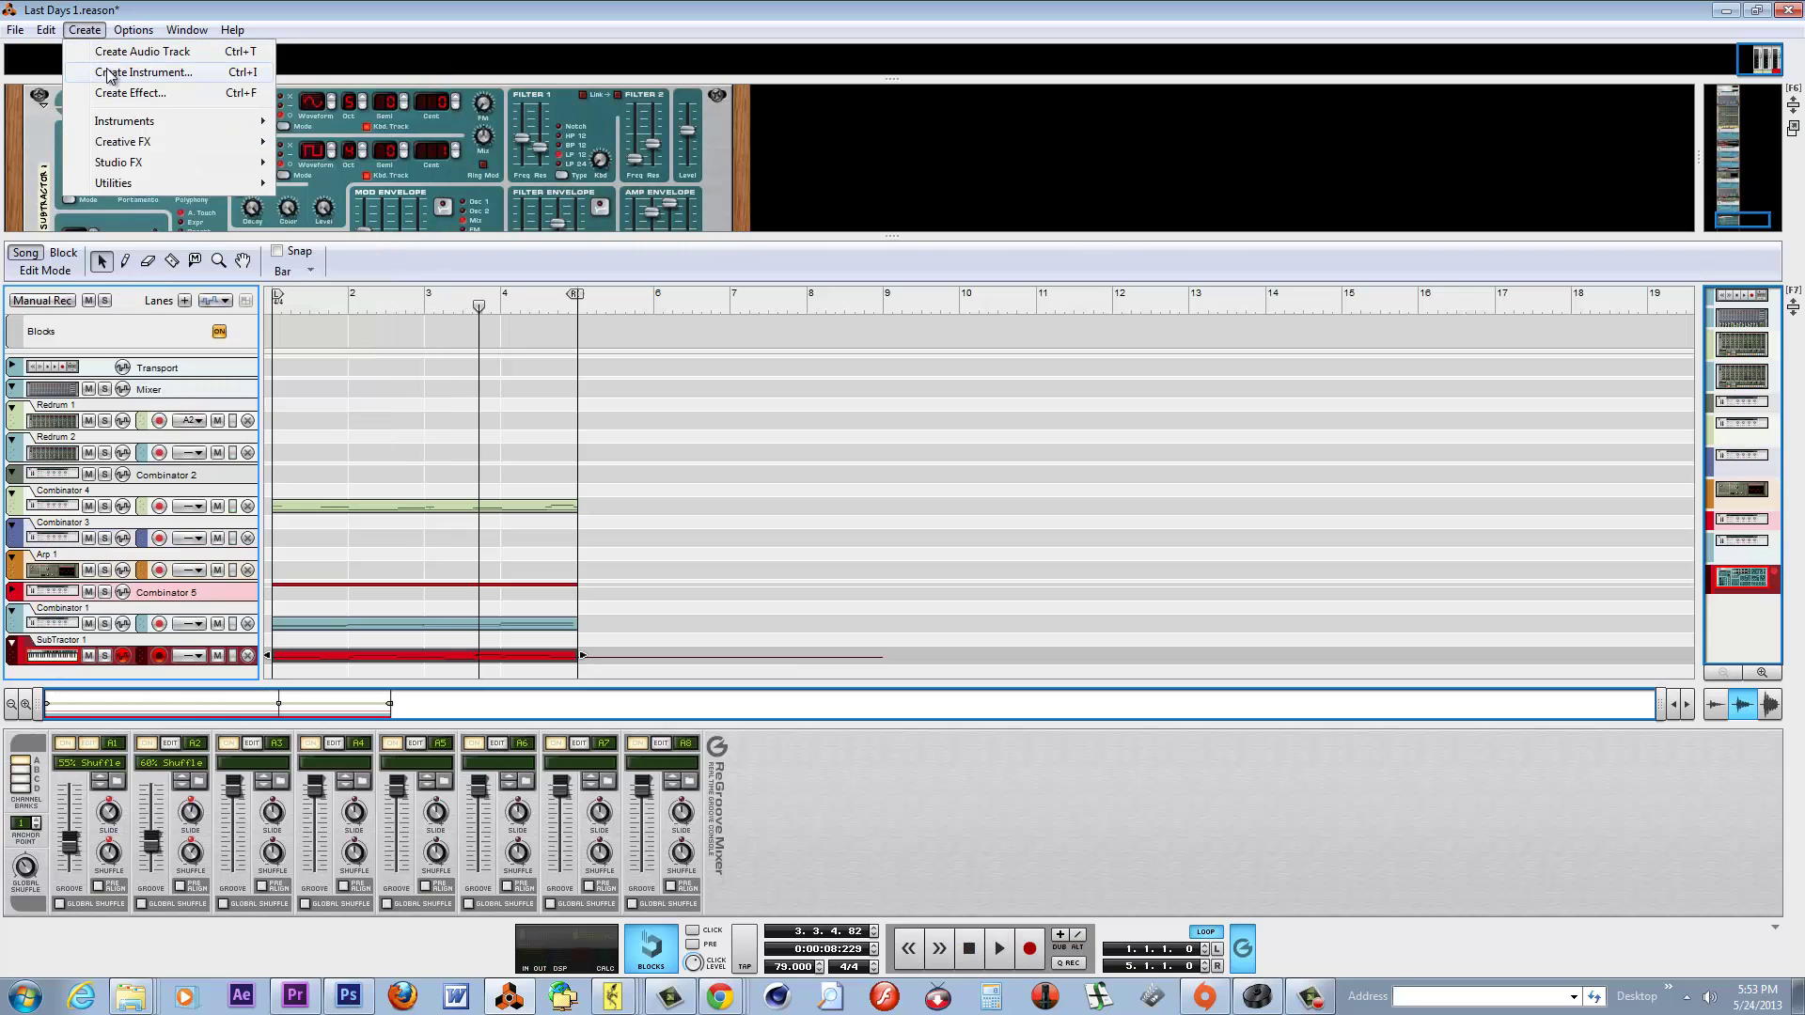
pyautogui.click(106, 73)
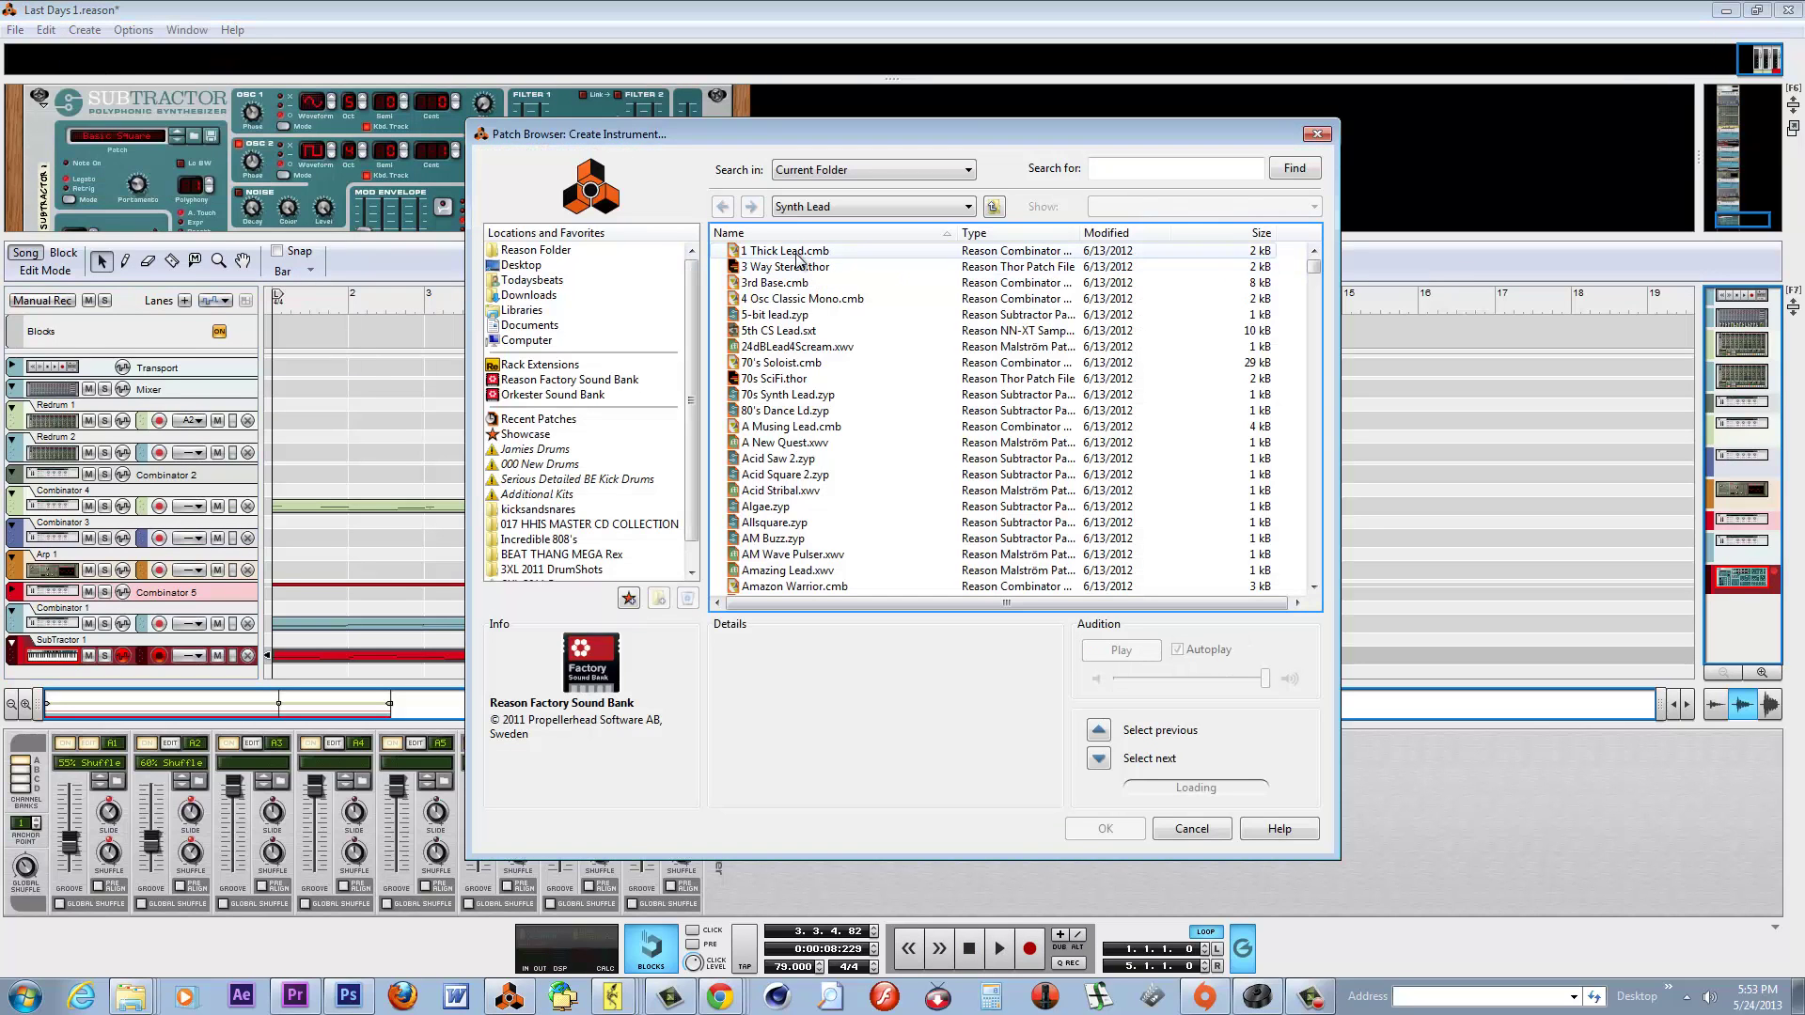
pyautogui.click(827, 251)
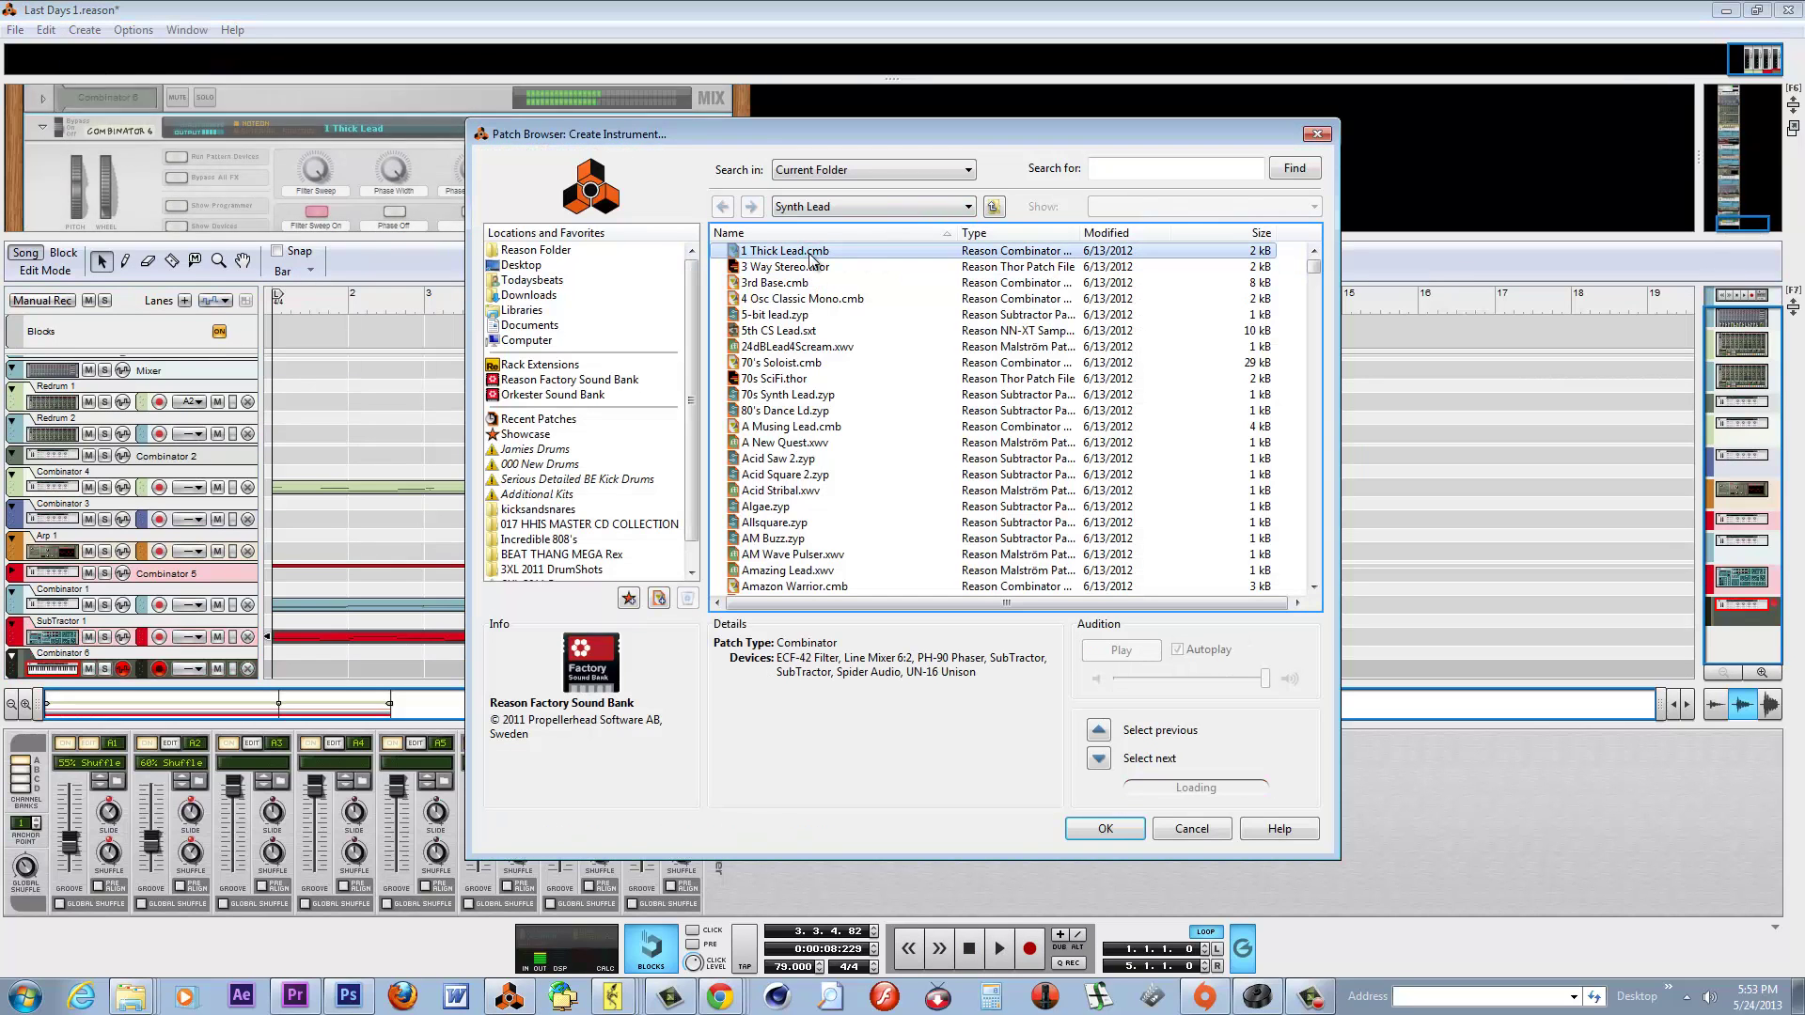
# Browse the factory instrument patches to the Electric Guitar folder and preview the Attic Guitar patch.
pyautogui.click(995, 206)
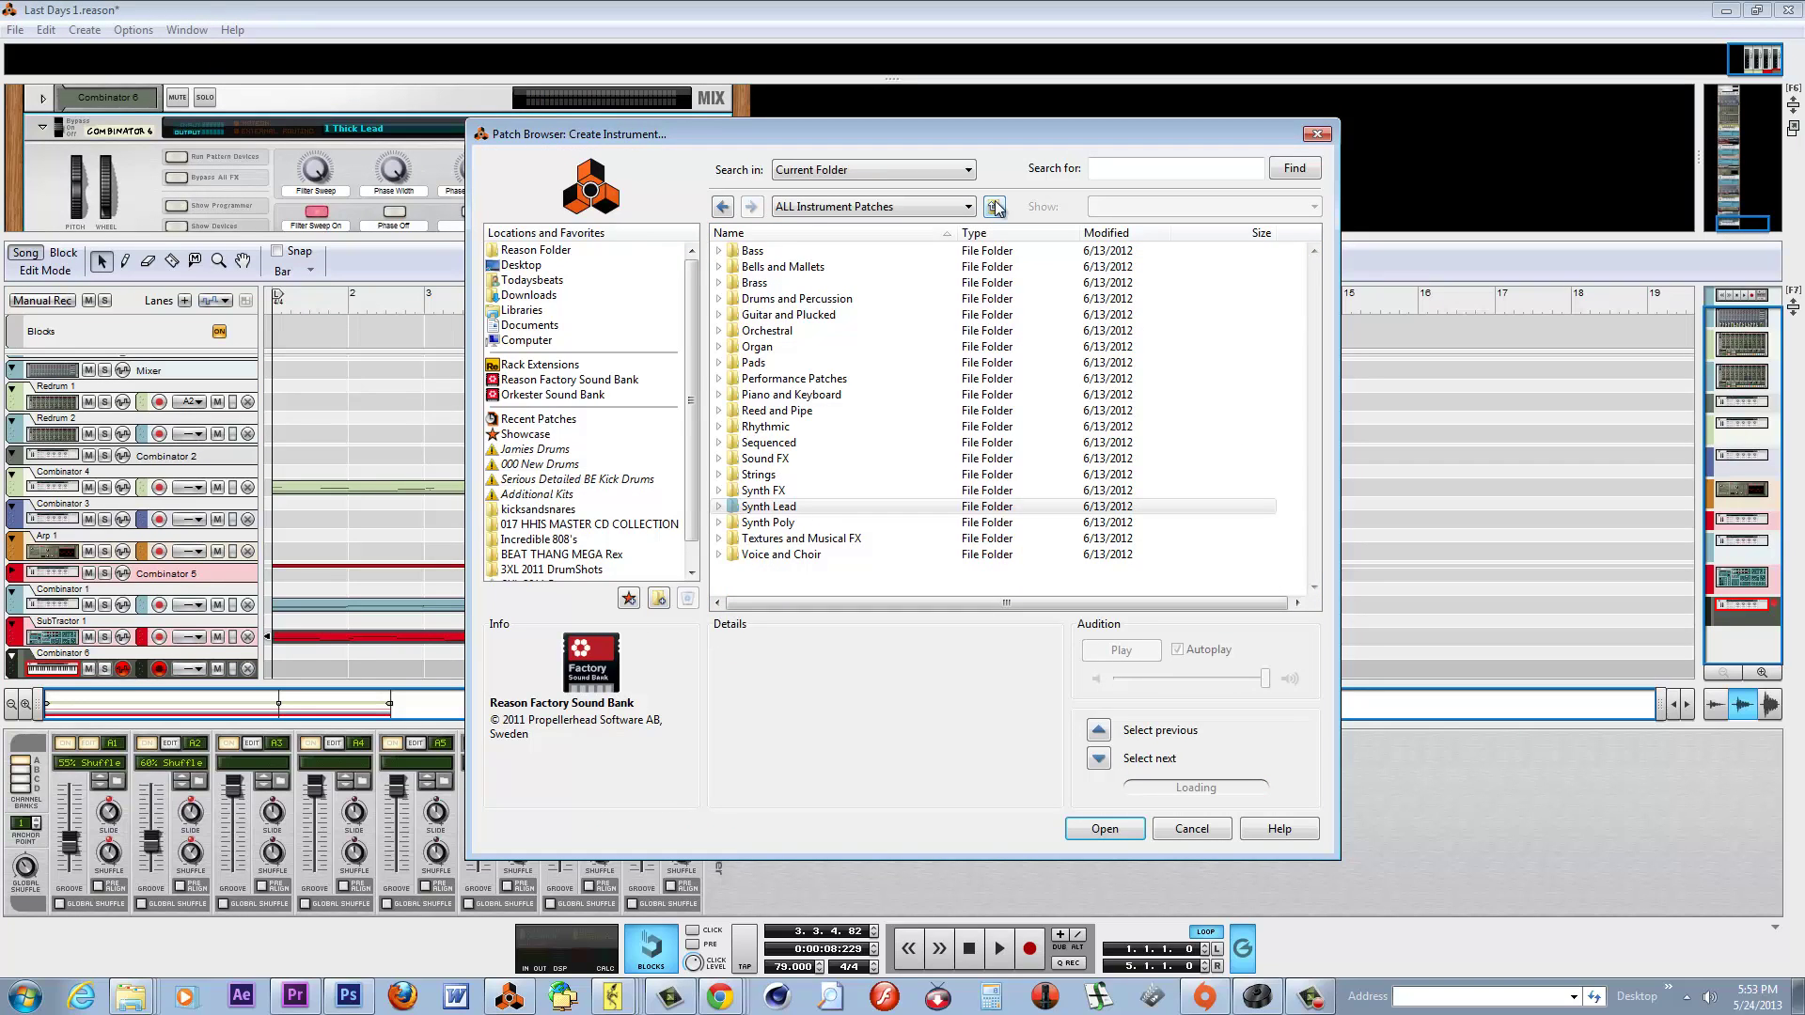
pyautogui.doubleClick(787, 315)
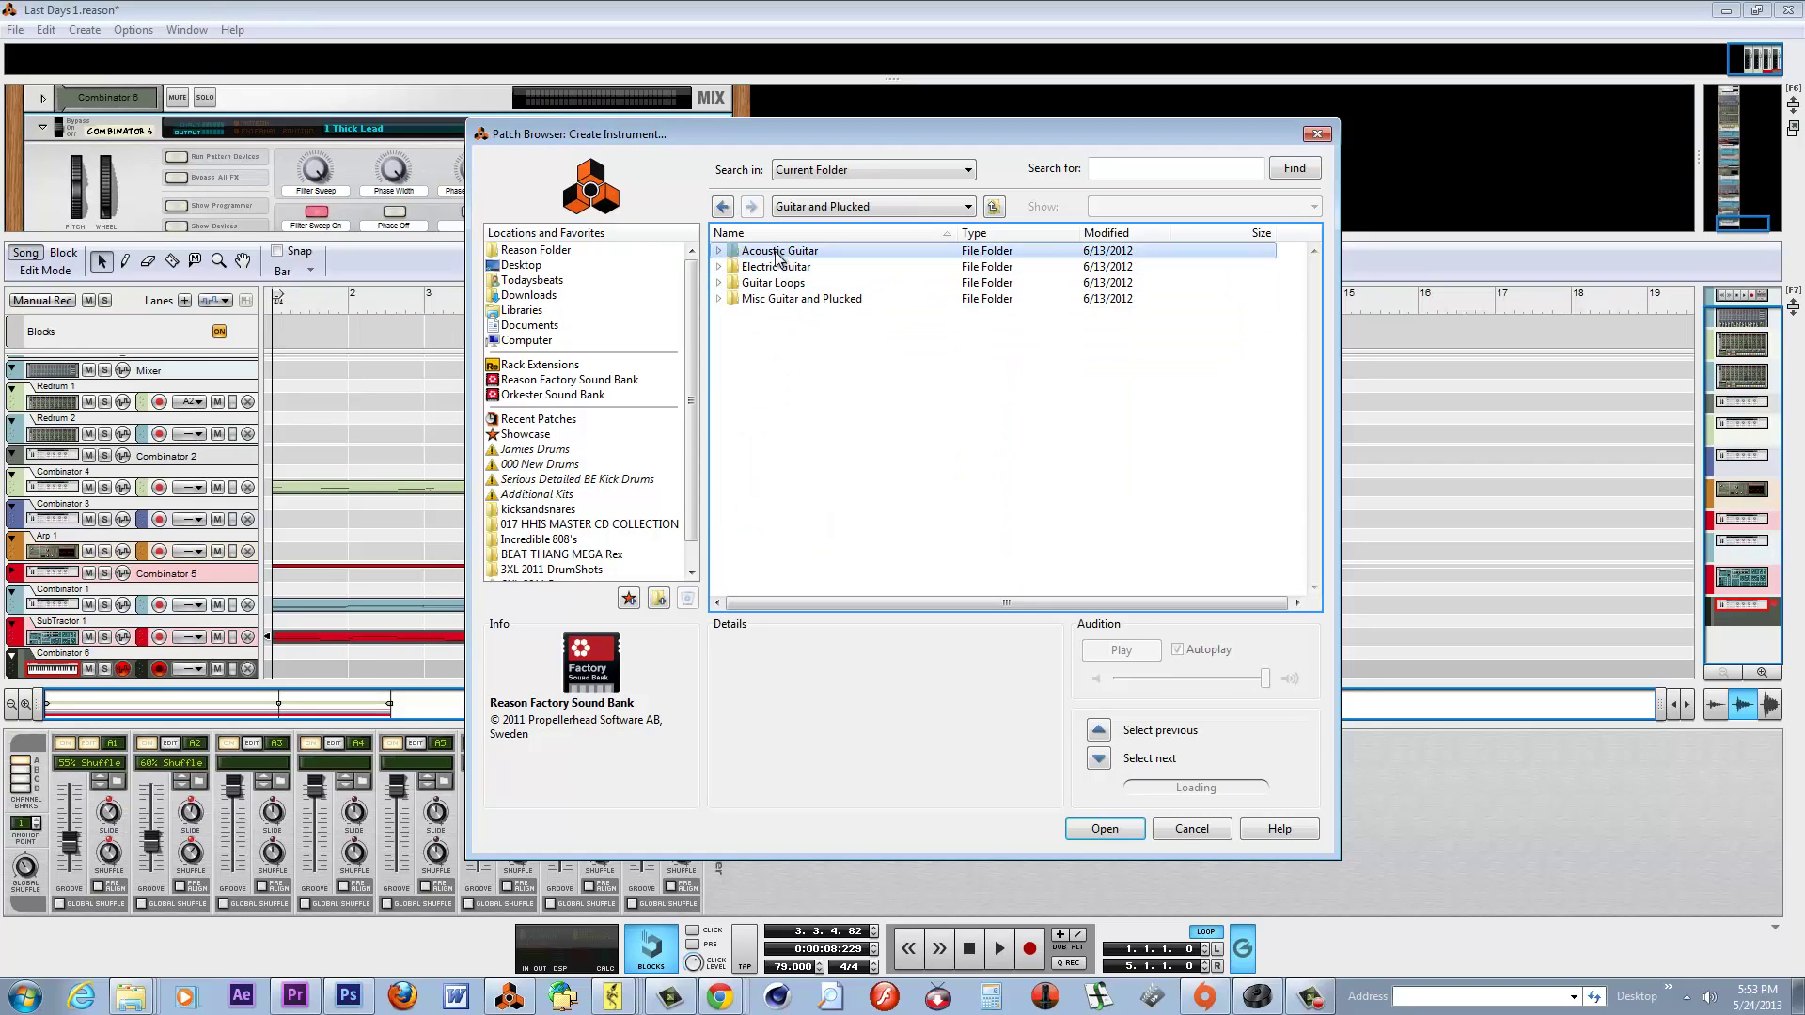
pyautogui.doubleClick(777, 267)
pyautogui.click(778, 251)
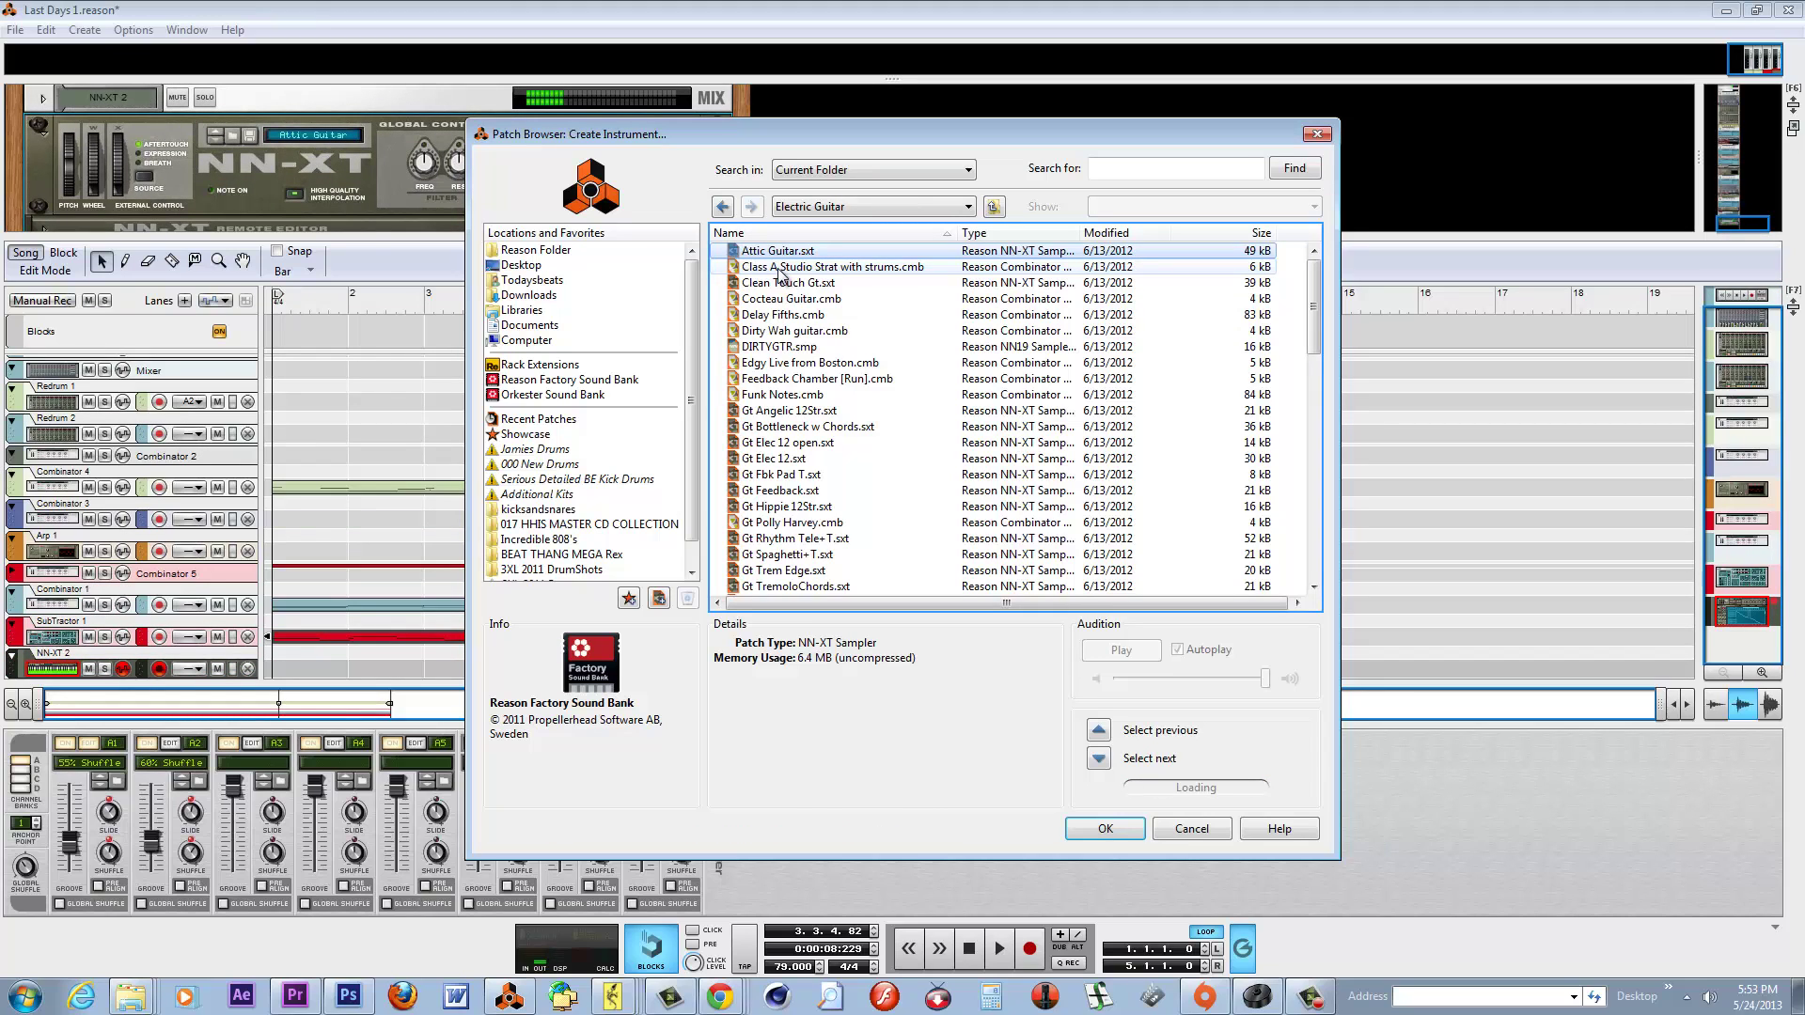
# Audition Class A Studio Strat with strums and Clean Touch Gt, and create the instrument with the Funk Notes patch.
pyautogui.click(779, 267)
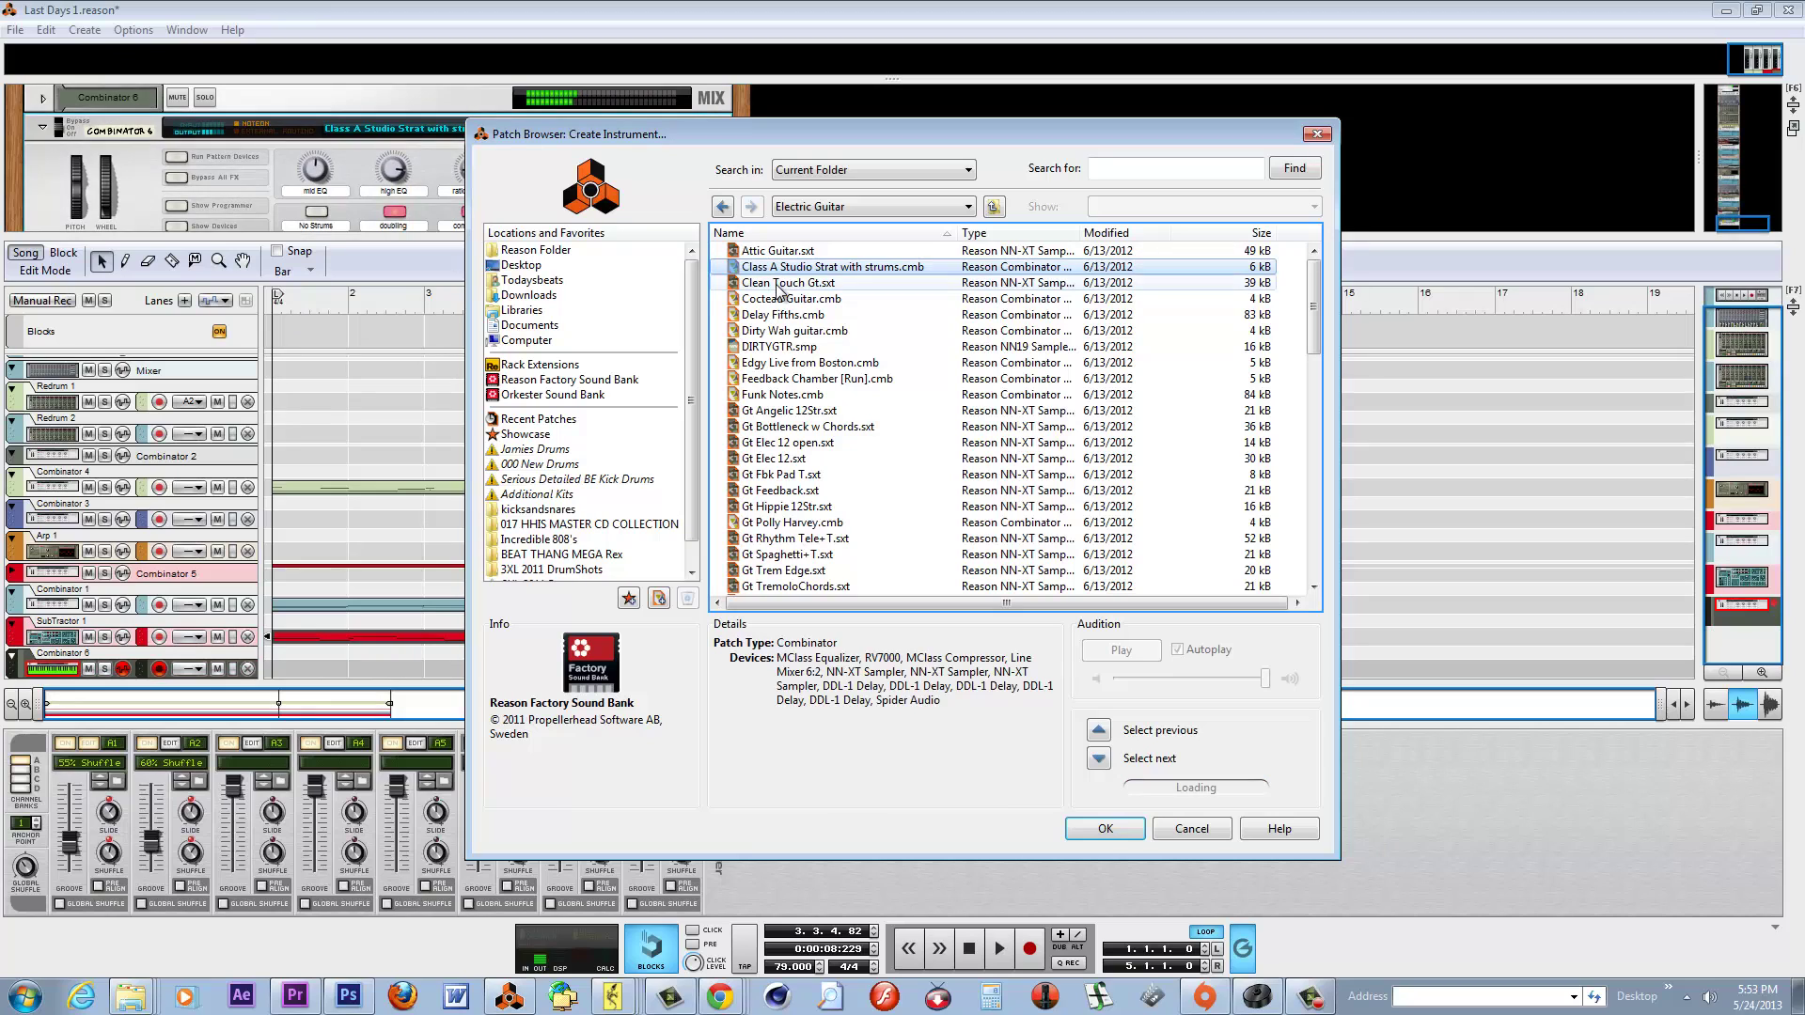
pyautogui.click(777, 284)
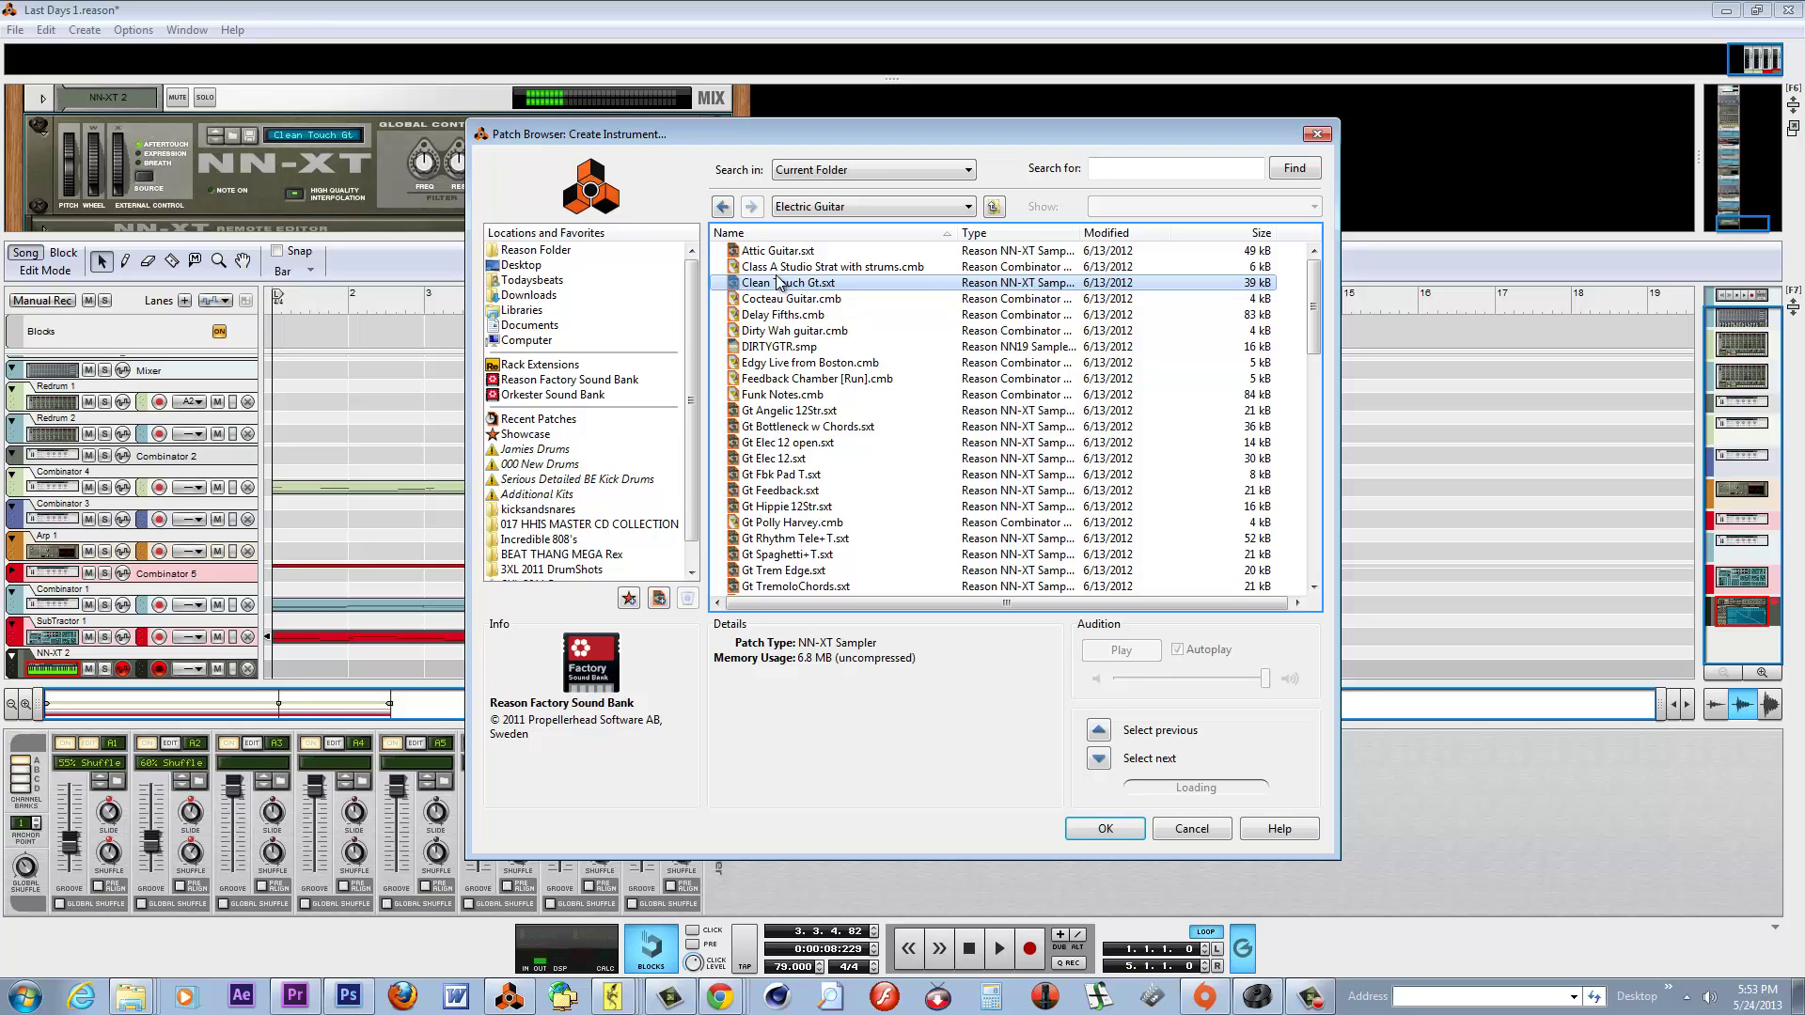
pyautogui.click(777, 394)
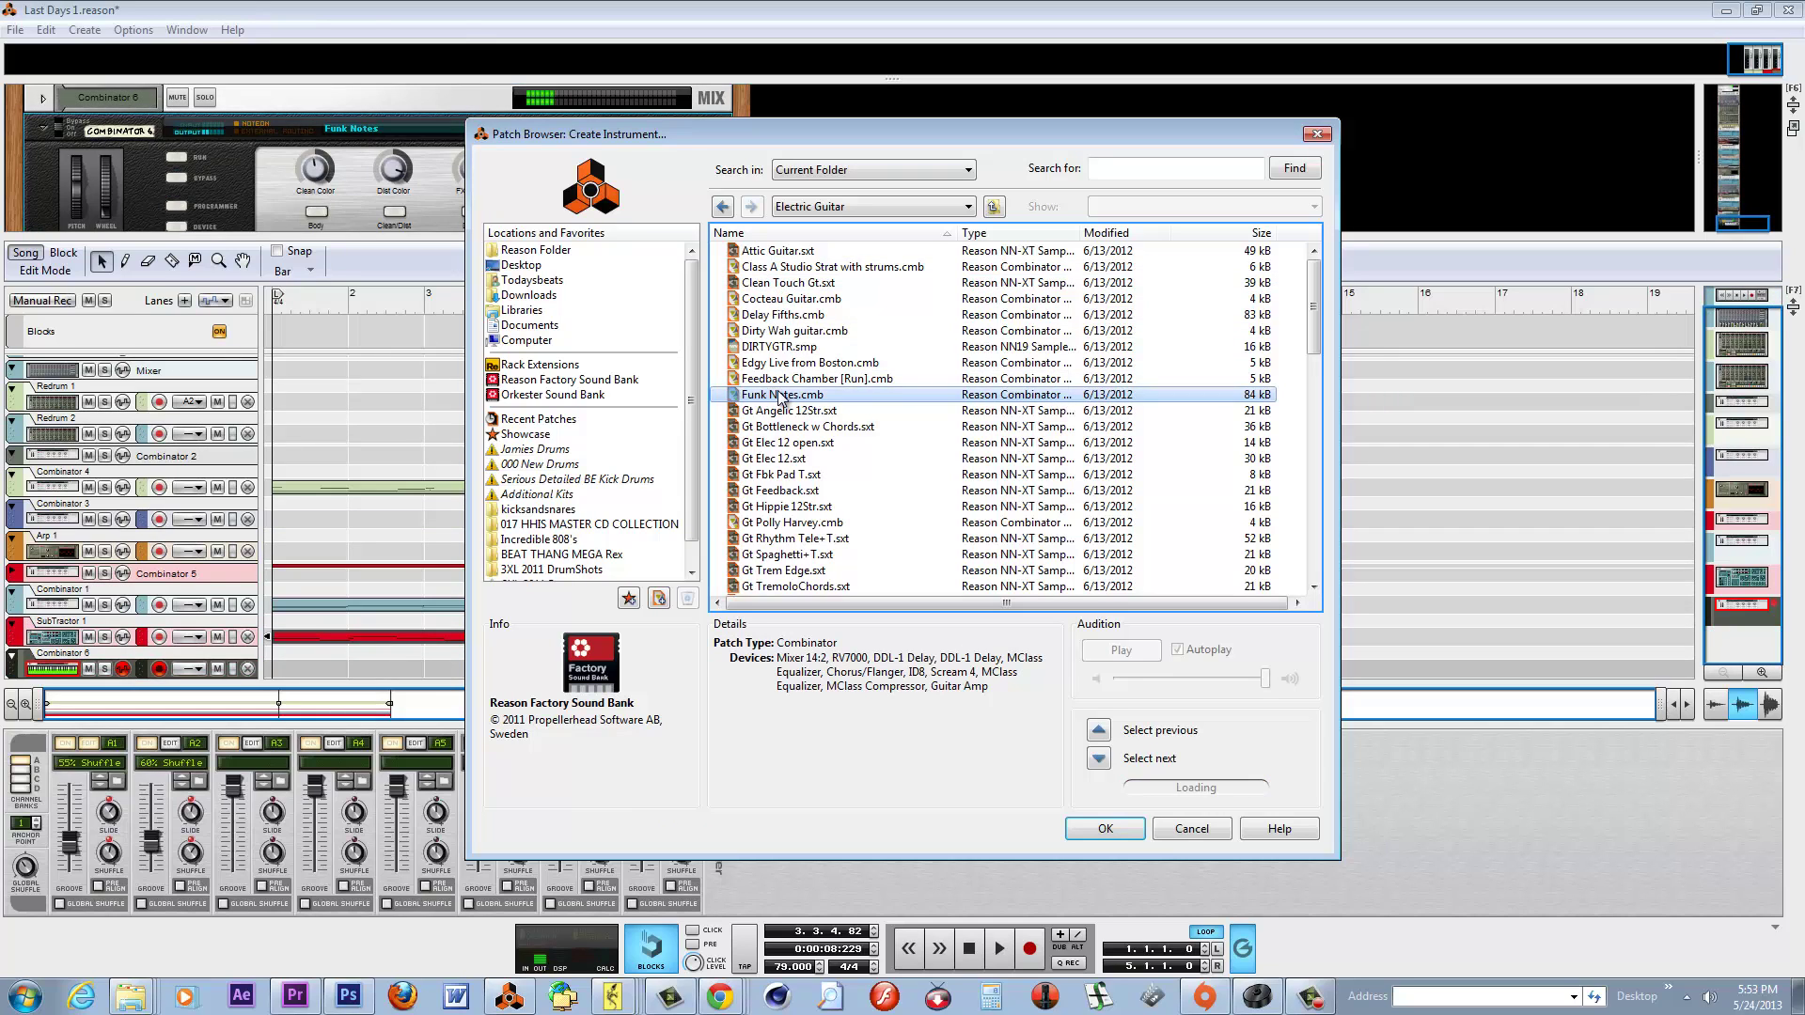
pyautogui.click(1104, 828)
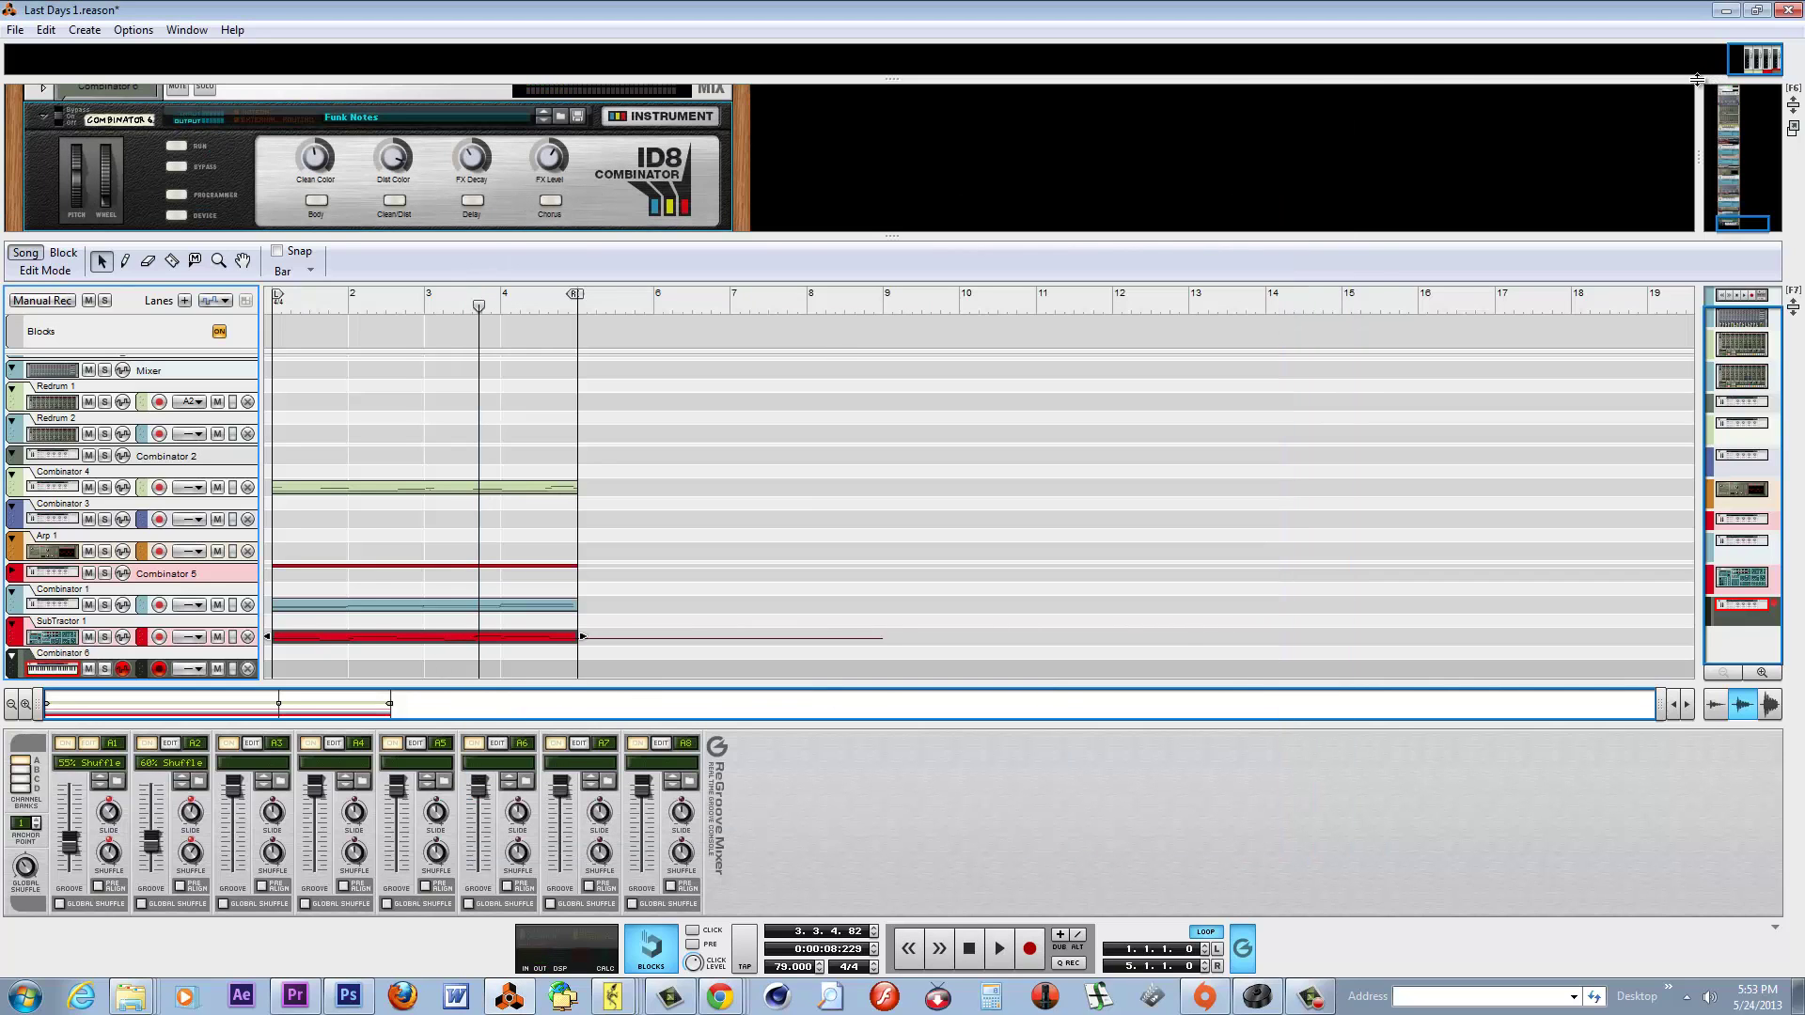
# Expand the mixer, try a lower level on the Combinator 6 channel, and briefly play the loop from bar 1.
pyautogui.moveTo(1696, 79); pyautogui.dragTo(1737, 477)
pyautogui.moveTo(1530, 364); pyautogui.dragTo(1528, 396)
pyautogui.click(970, 951)
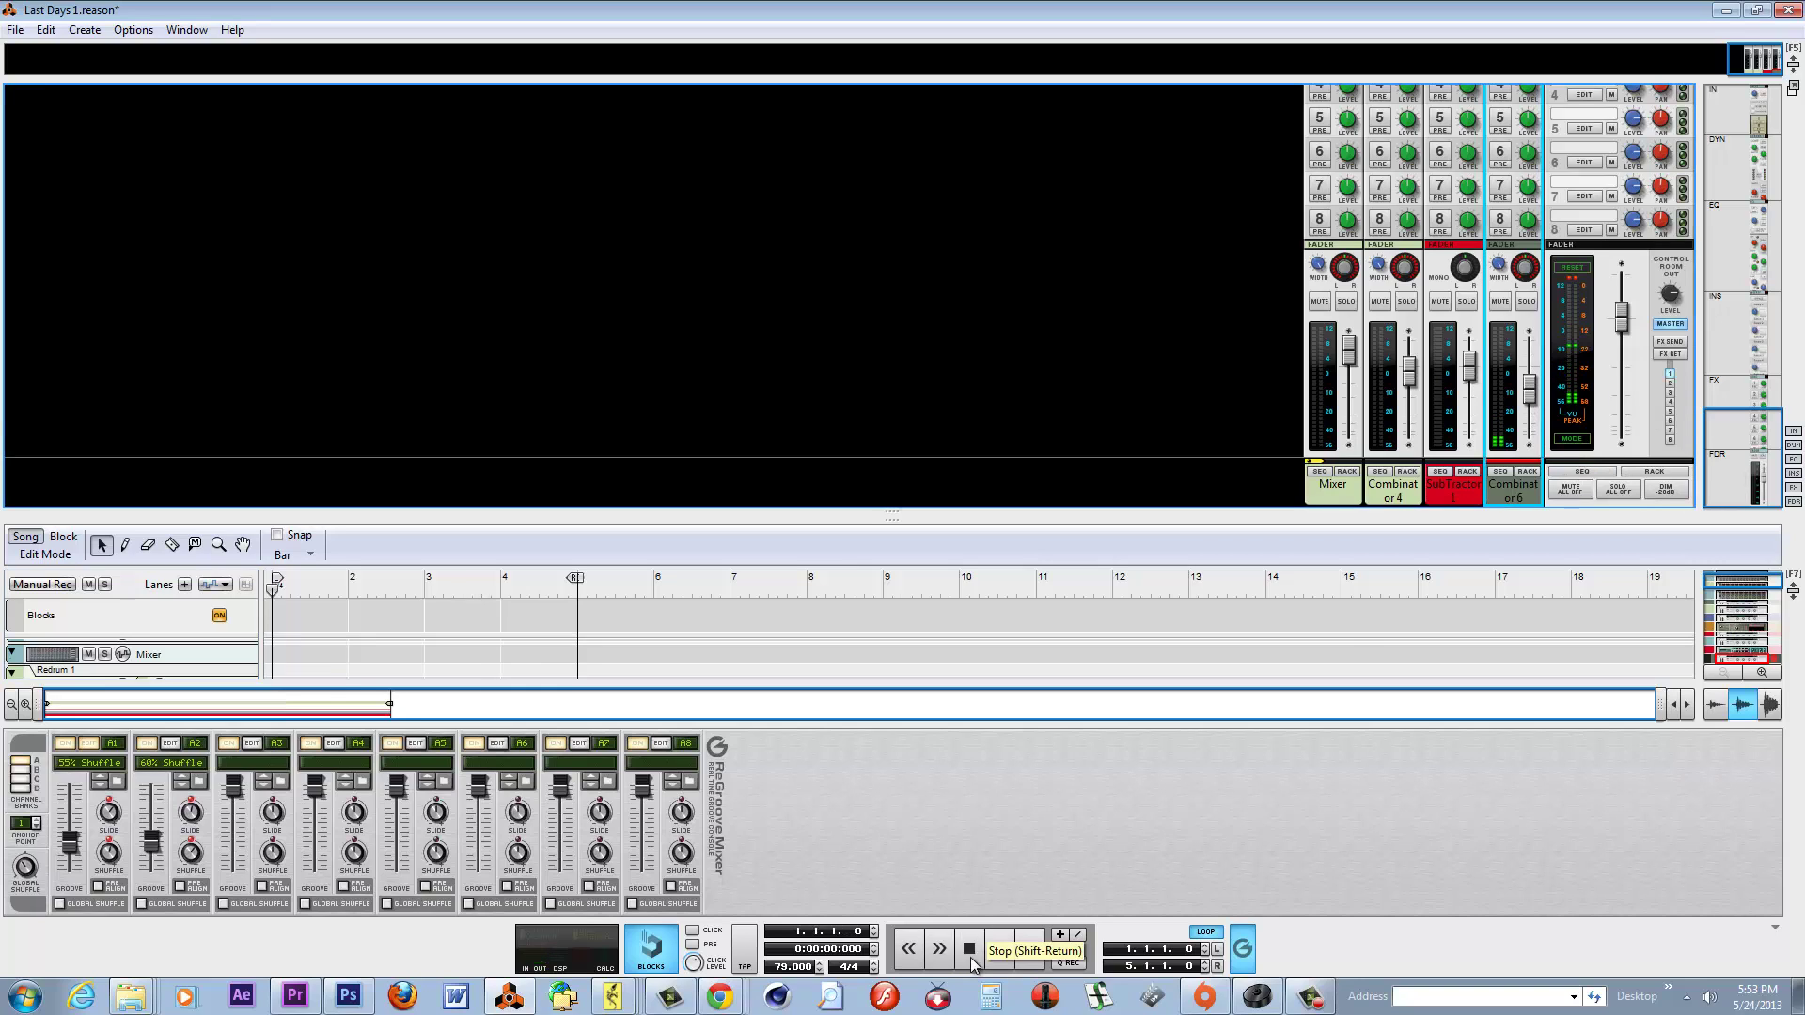
pyautogui.click(999, 951)
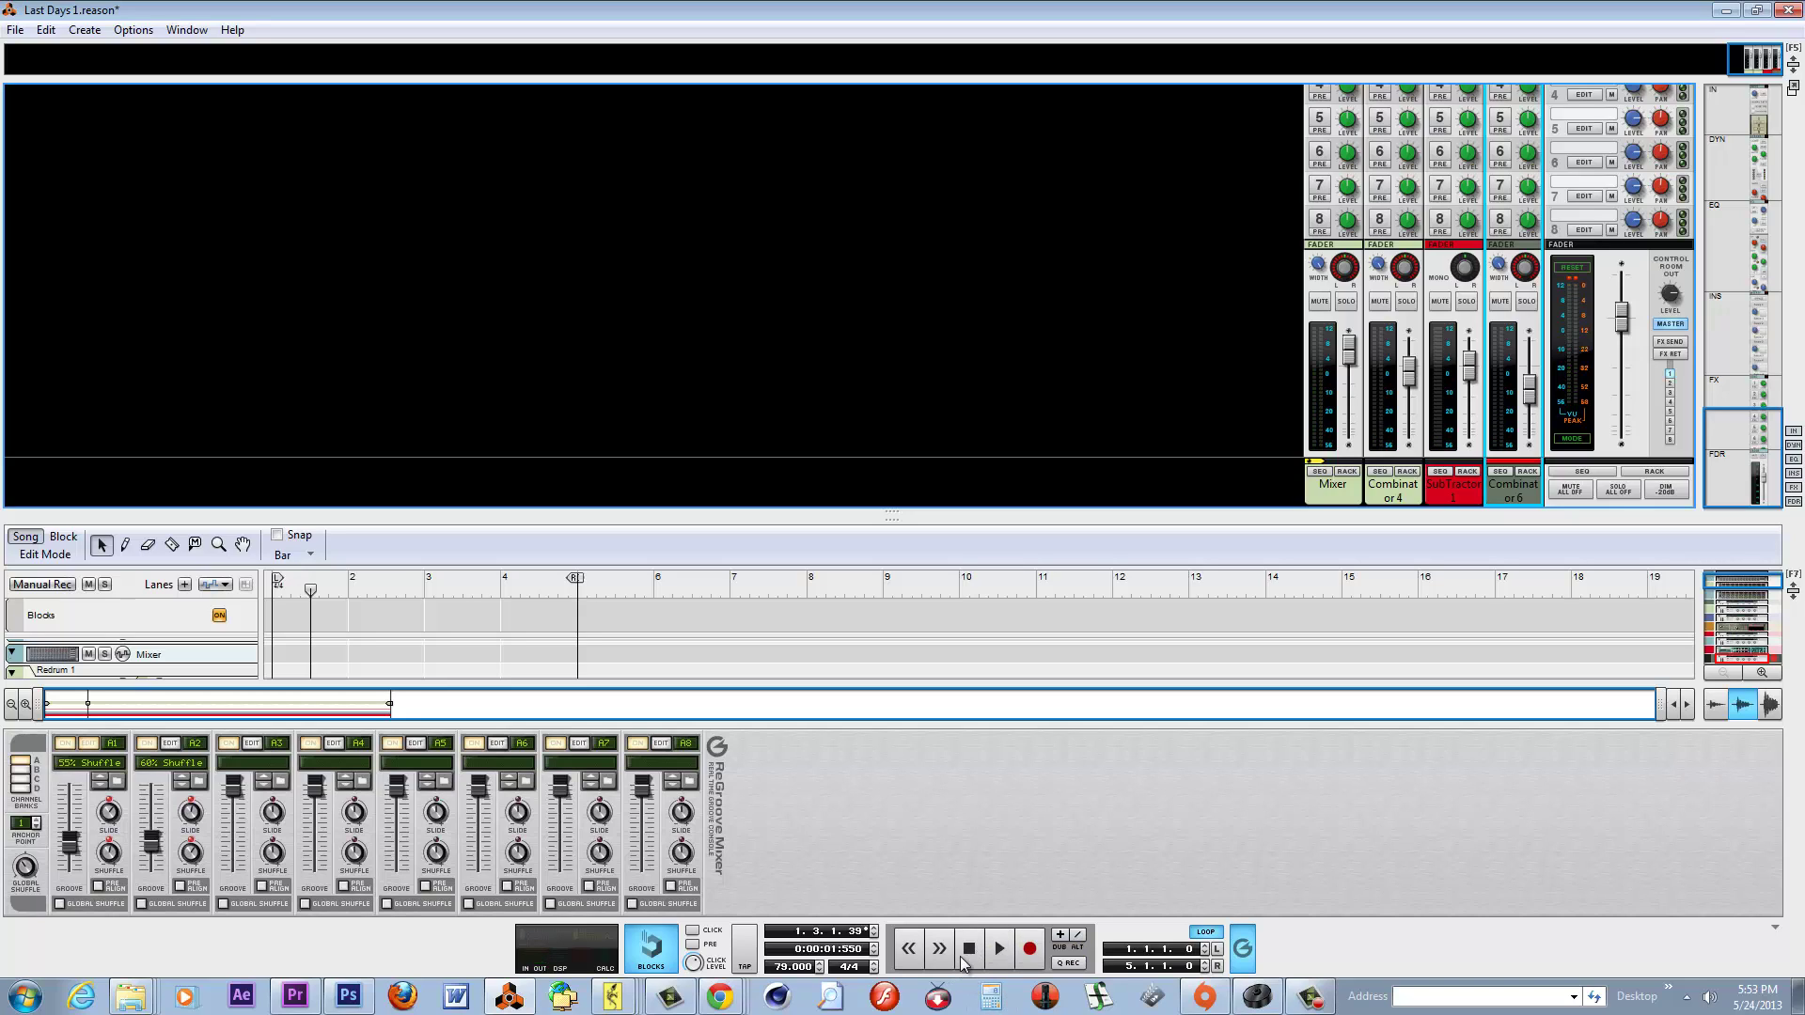
pyautogui.click(966, 953)
# Play the loop and raise the Combinator 6 channel fader until the guitar balances with the other parts.
pyautogui.click(999, 951)
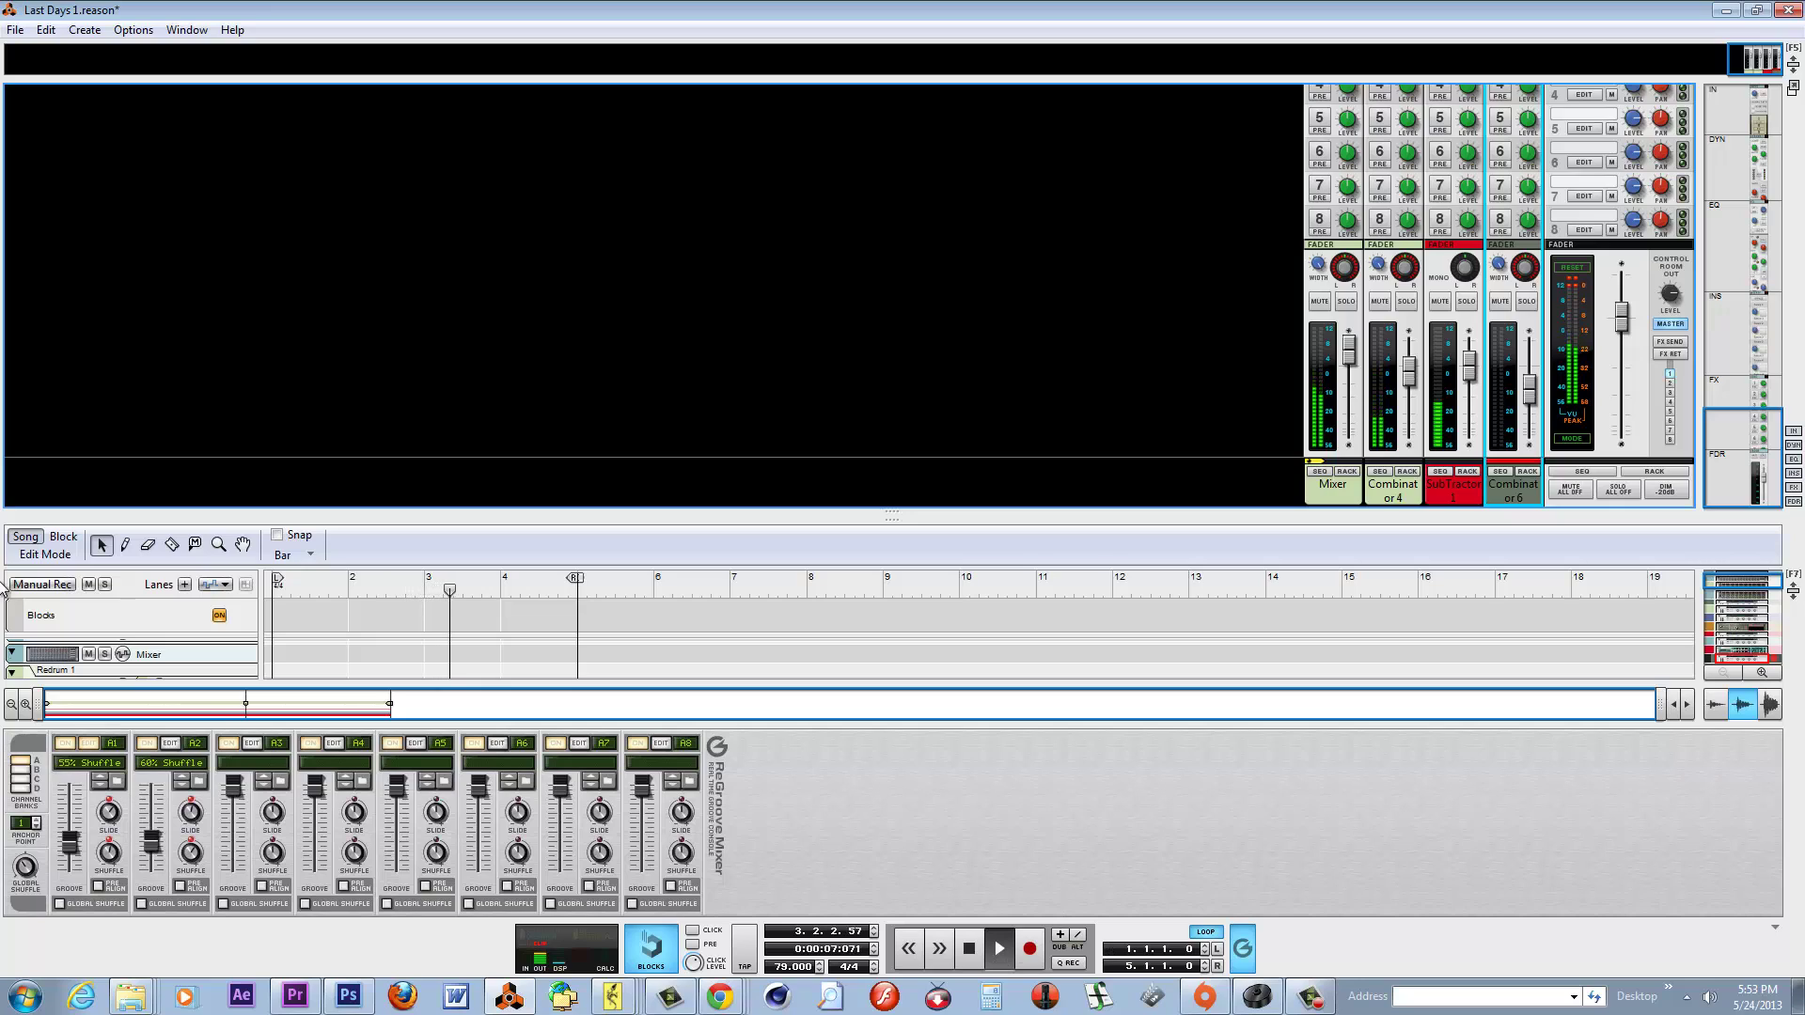
pyautogui.moveTo(1530, 400); pyautogui.dragTo(1537, 367)
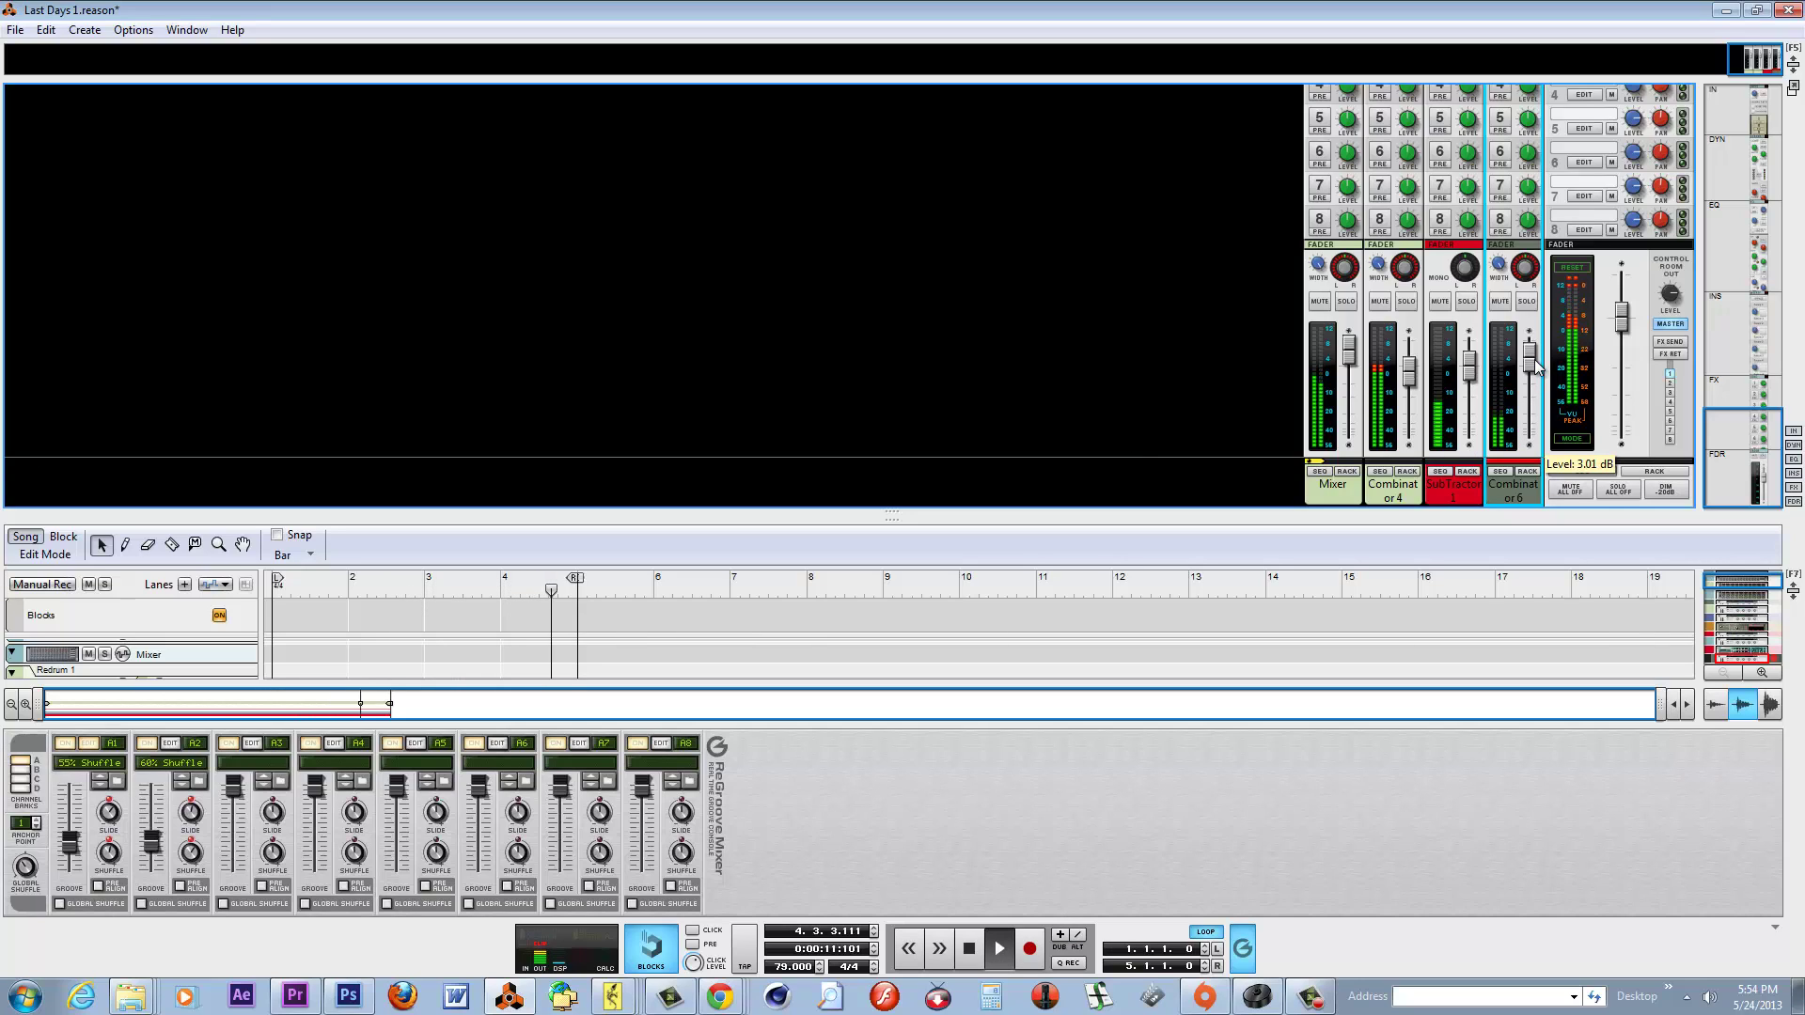
pyautogui.moveTo(1537, 366); pyautogui.dragTo(1537, 368)
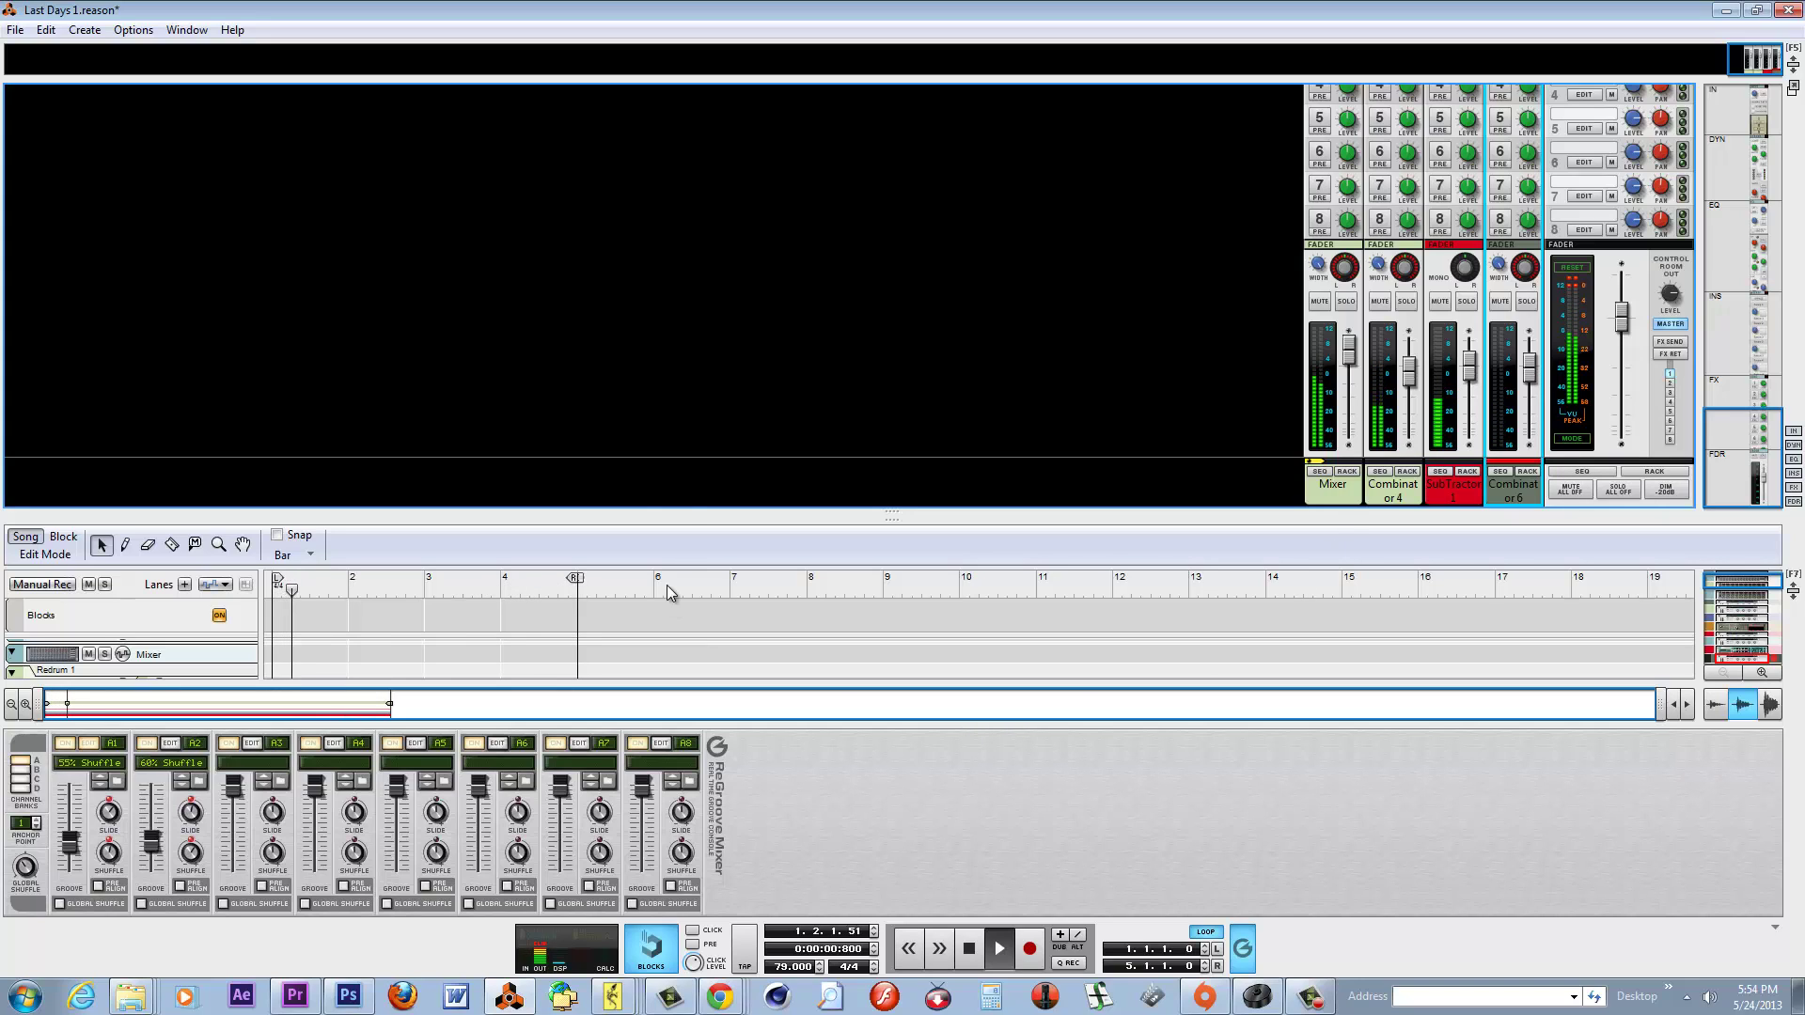
# Record a two-bar guitar part on the Combinator 6 track starting at bar 3, ending recording while the loop keeps playing.
pyautogui.moveTo(674, 508); pyautogui.dragTo(694, 249)
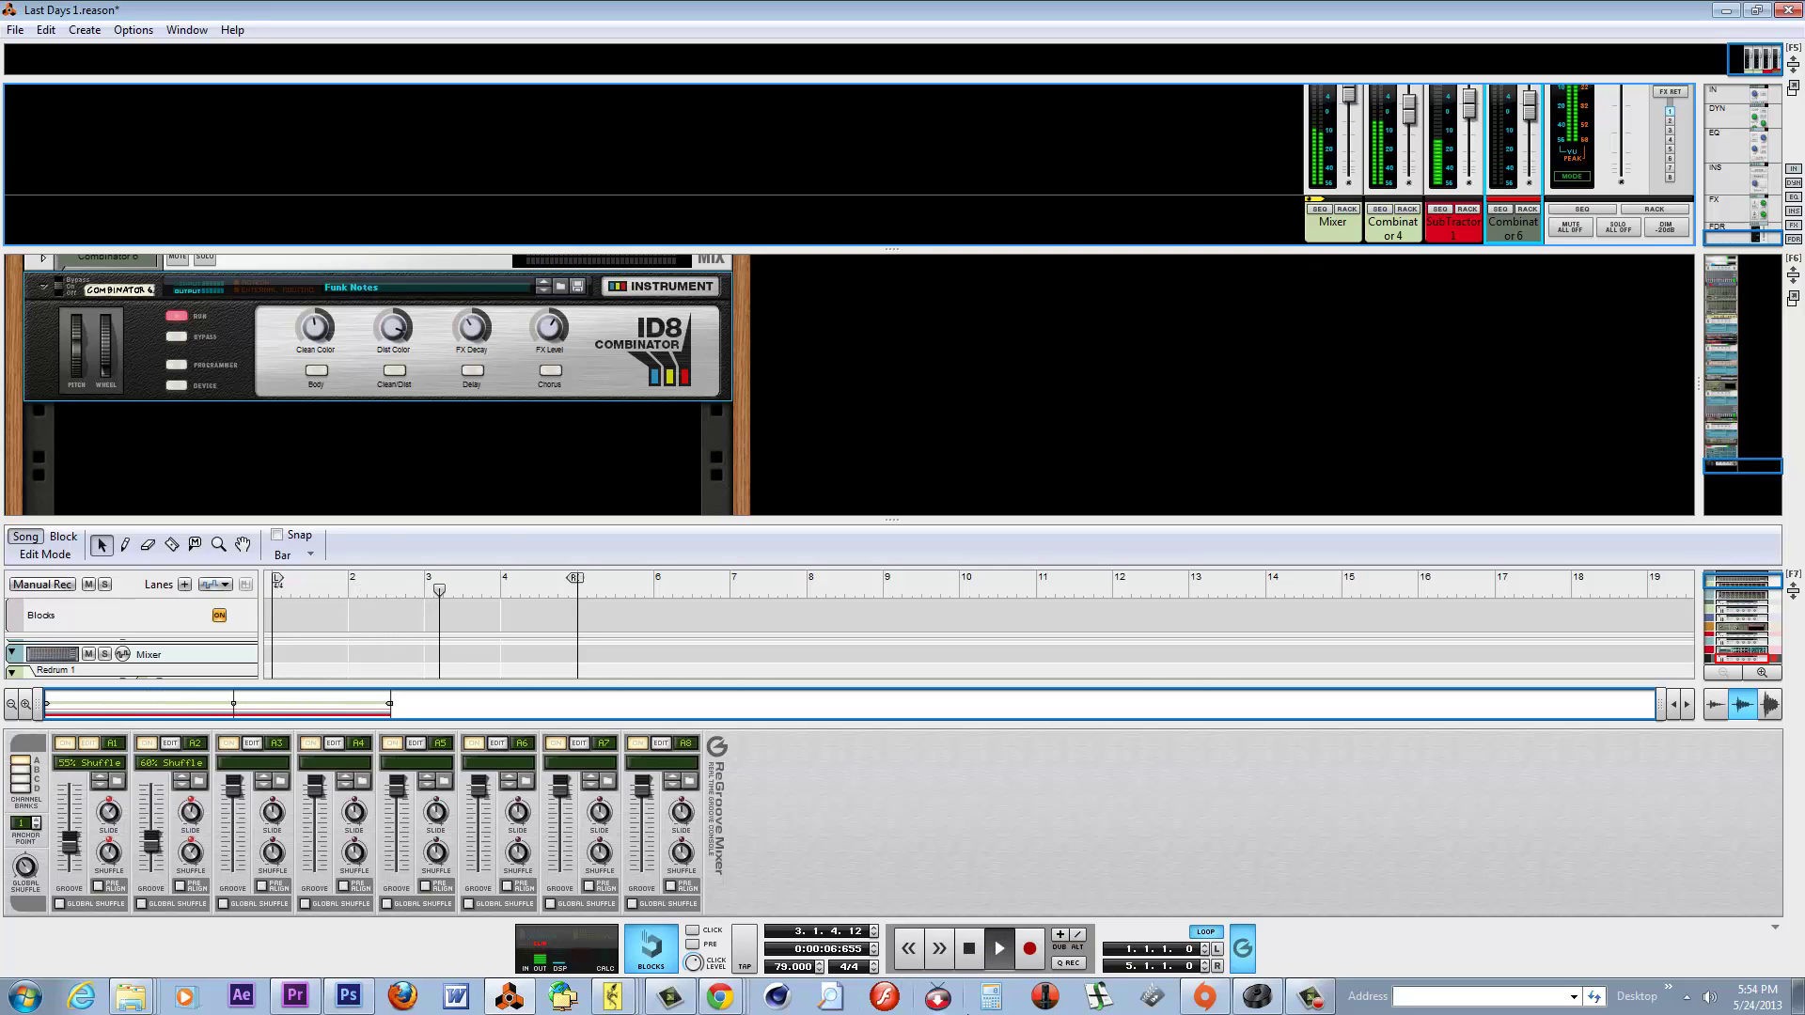
pyautogui.click(1030, 951)
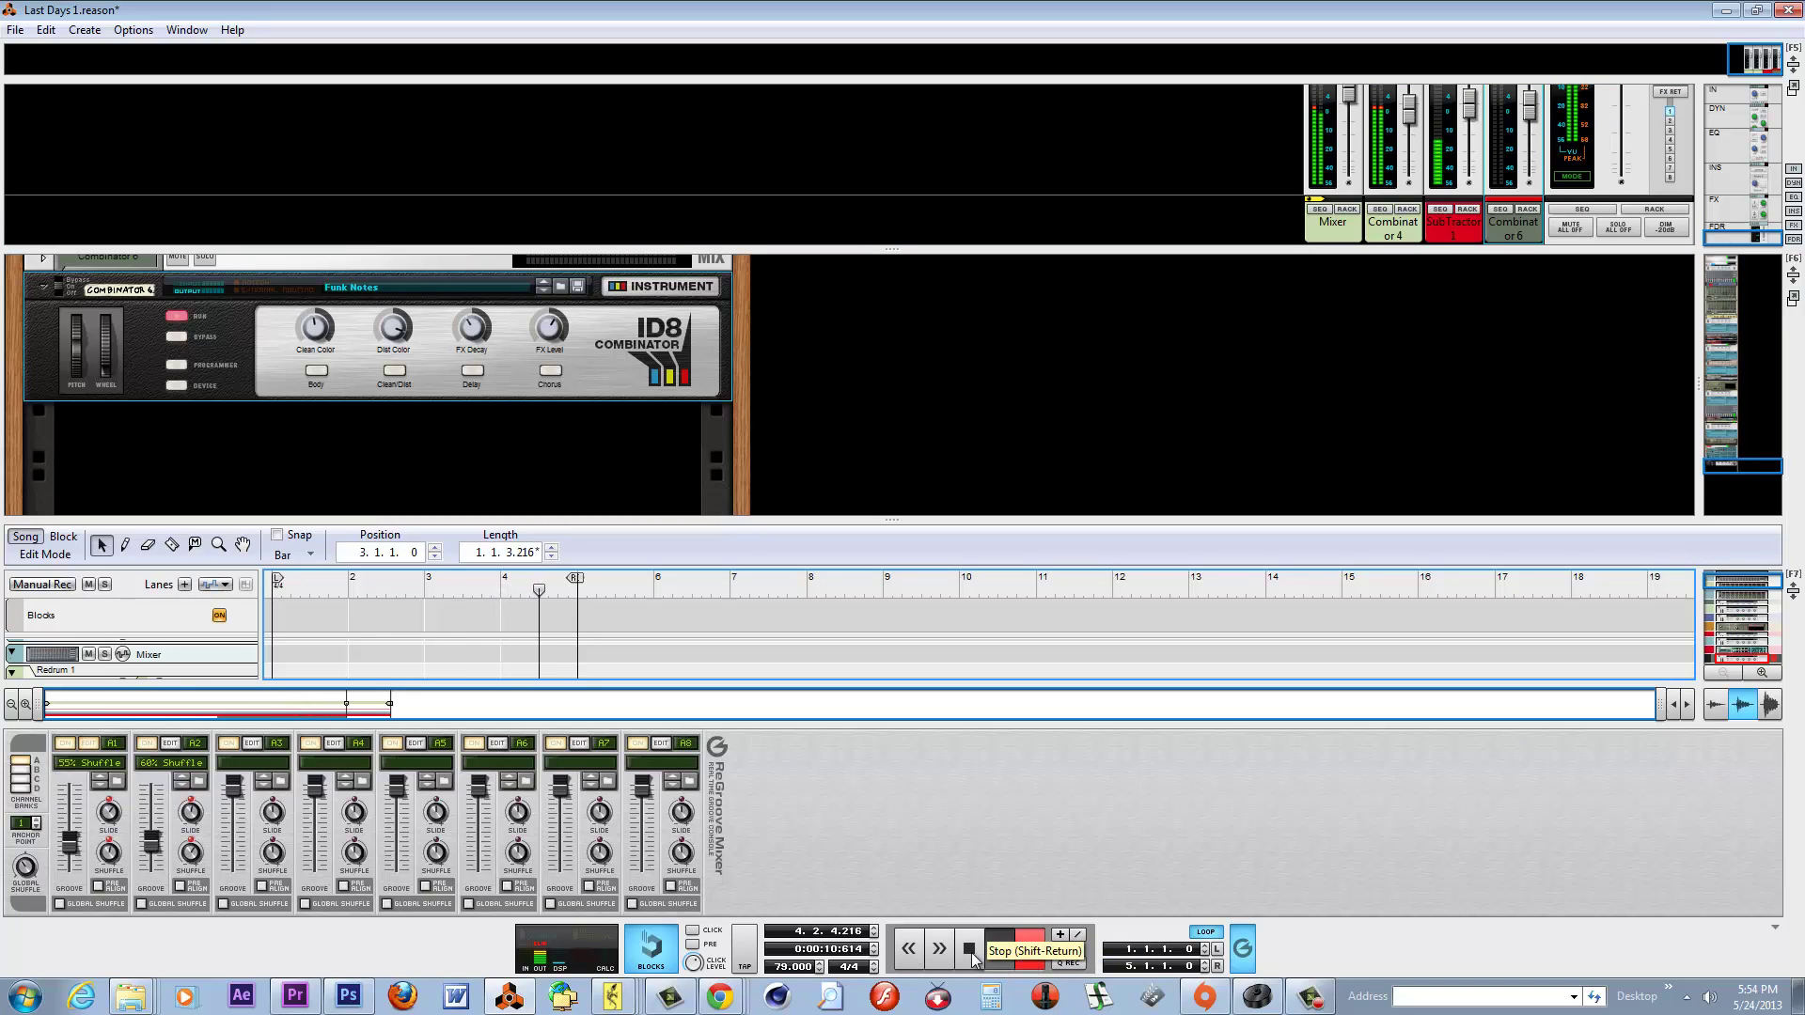
pyautogui.doubleClick(973, 952)
pyautogui.click(1030, 952)
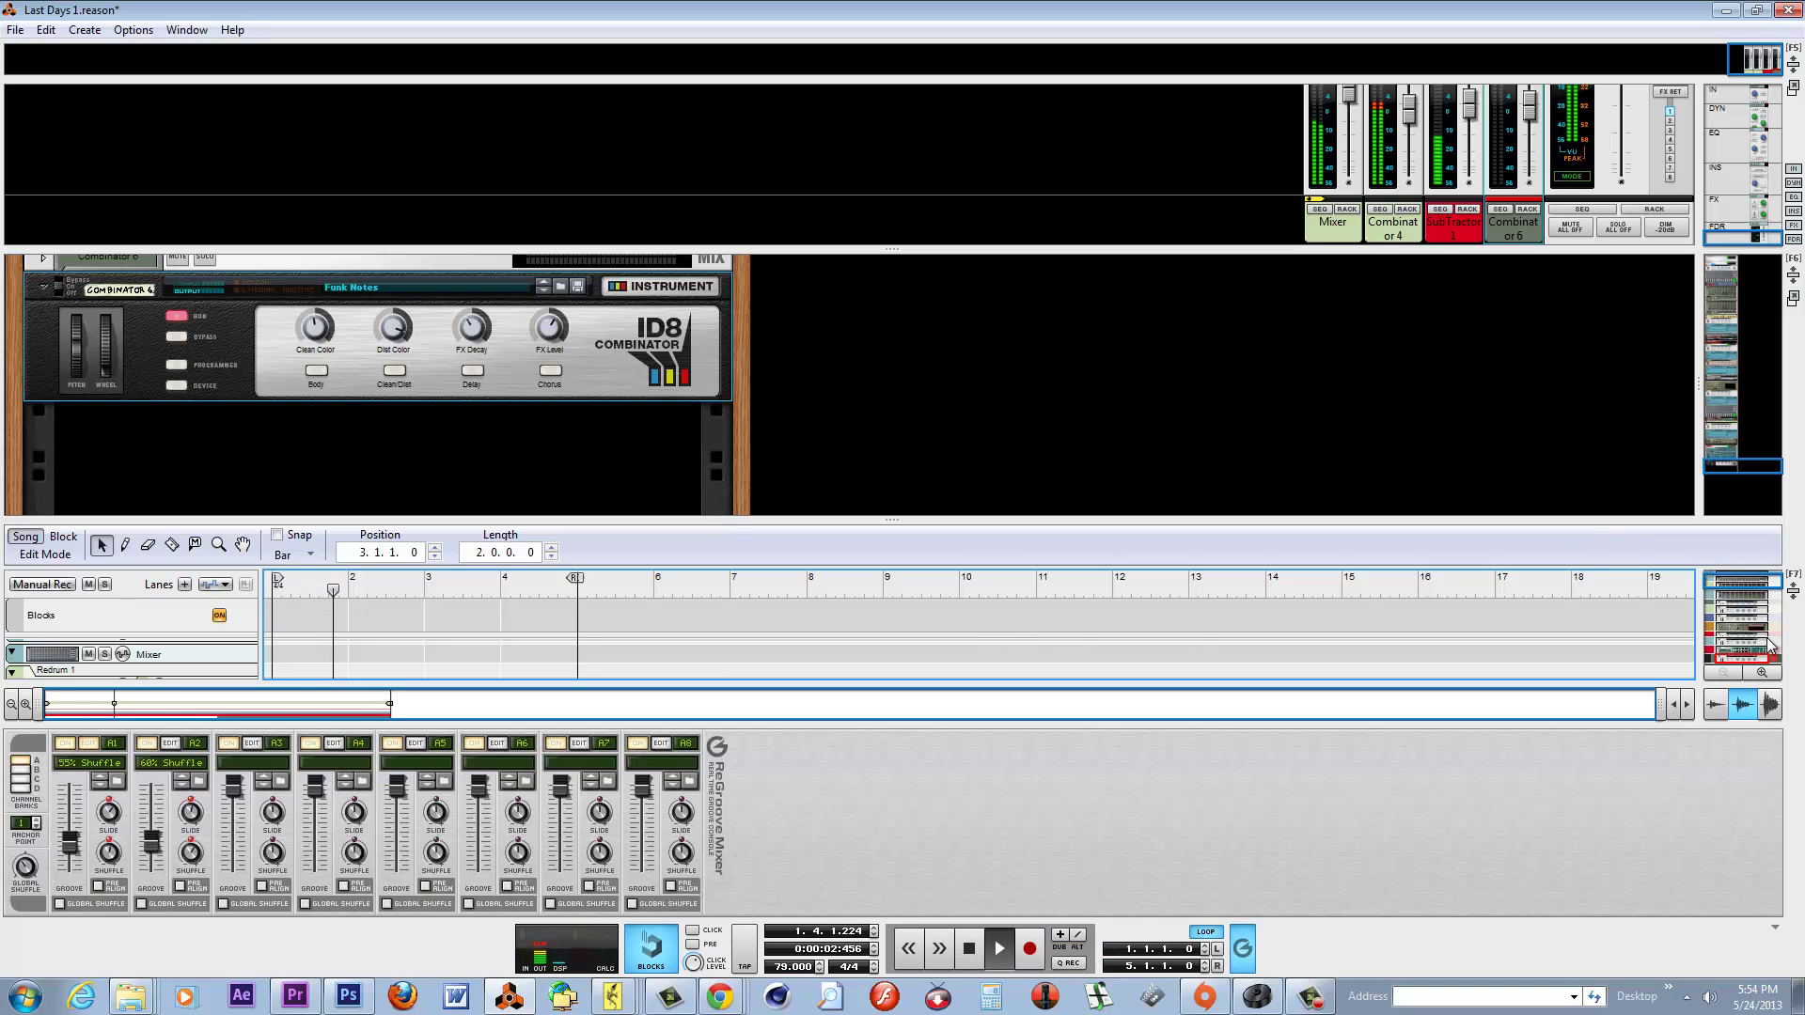
# With Snap set to Bar and enabled, trim the new Combinator 6 clip to one bar at bar 4 and copy it to bar 2.
pyautogui.moveTo(1739, 585); pyautogui.dragTo(1732, 678)
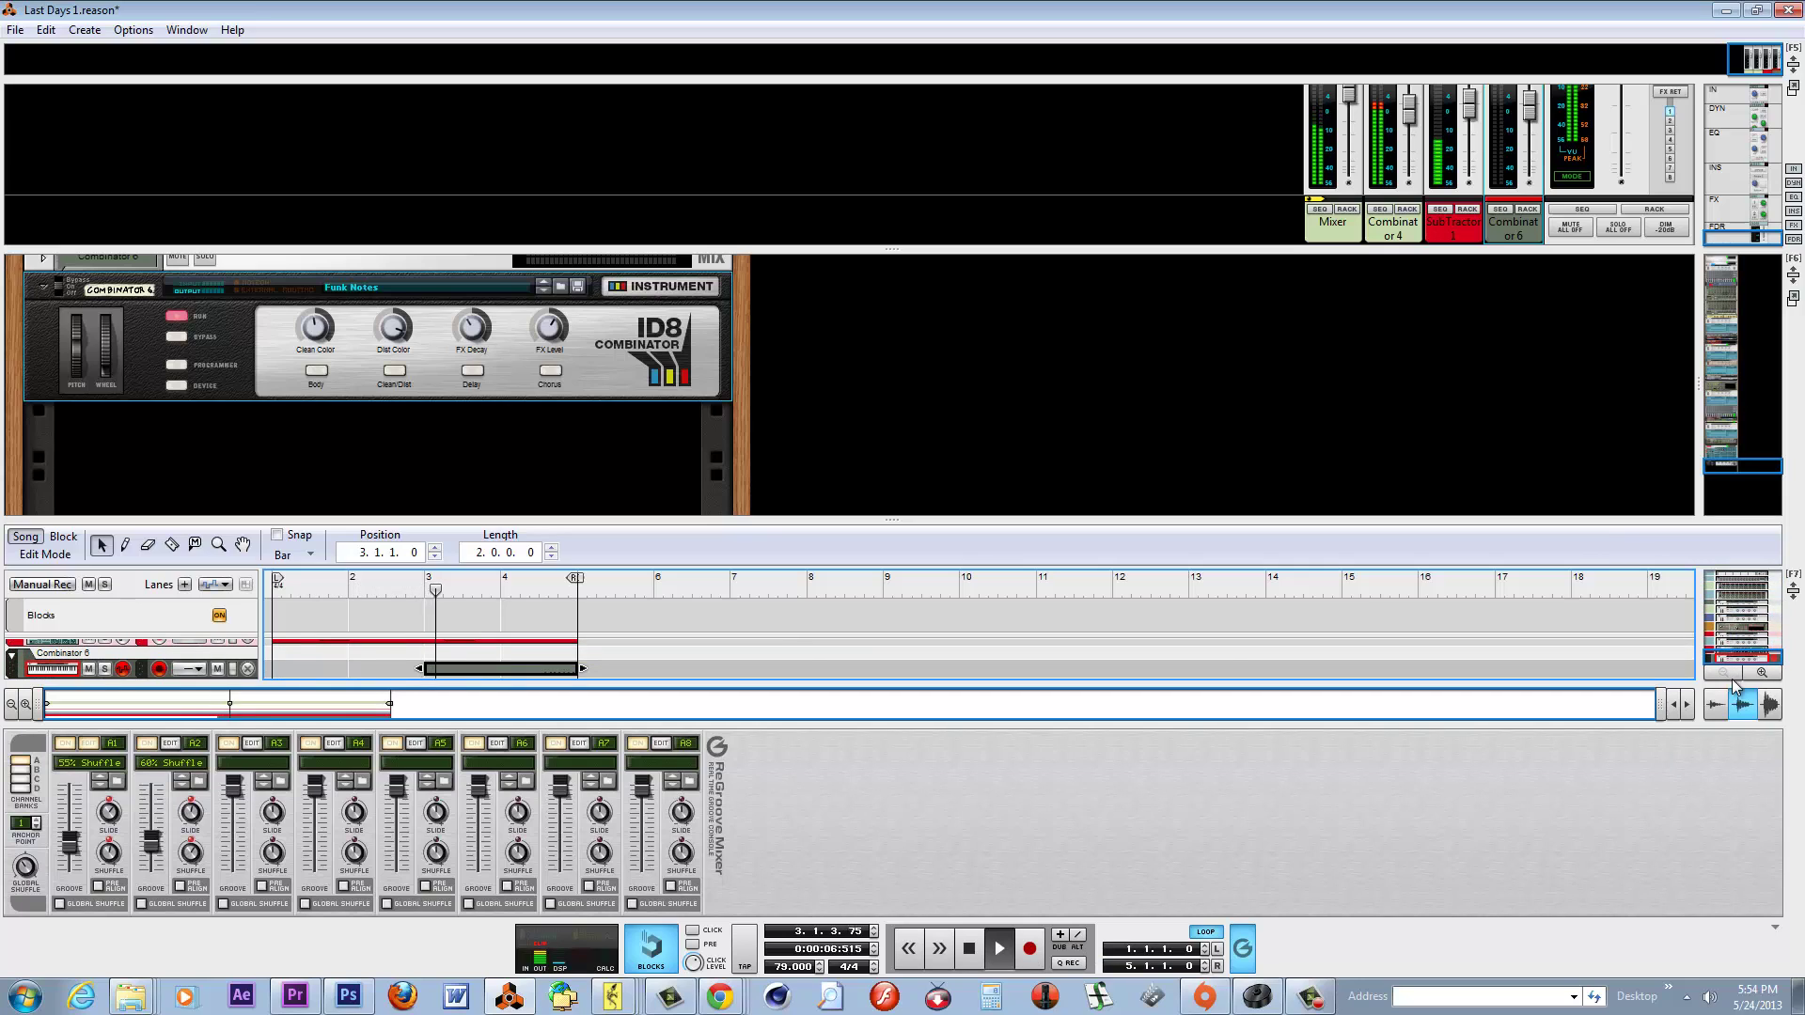
pyautogui.moveTo(623, 522); pyautogui.dragTo(622, 252)
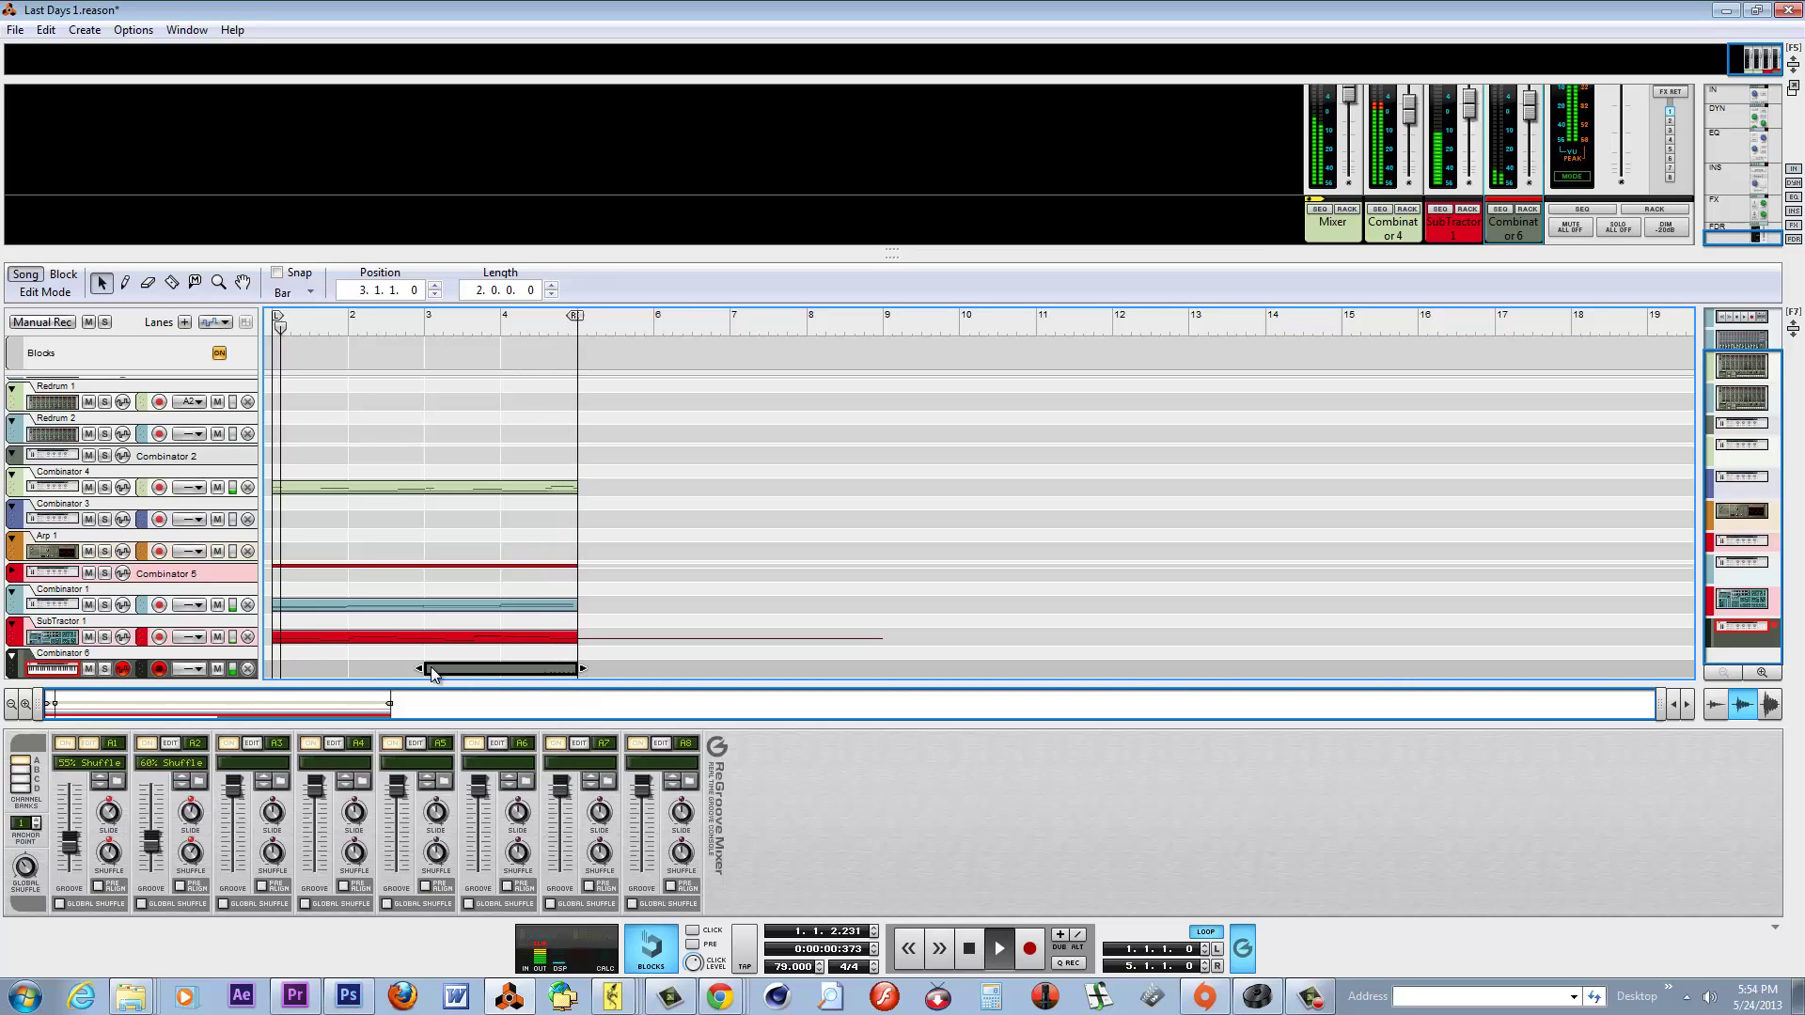
pyautogui.press('s')
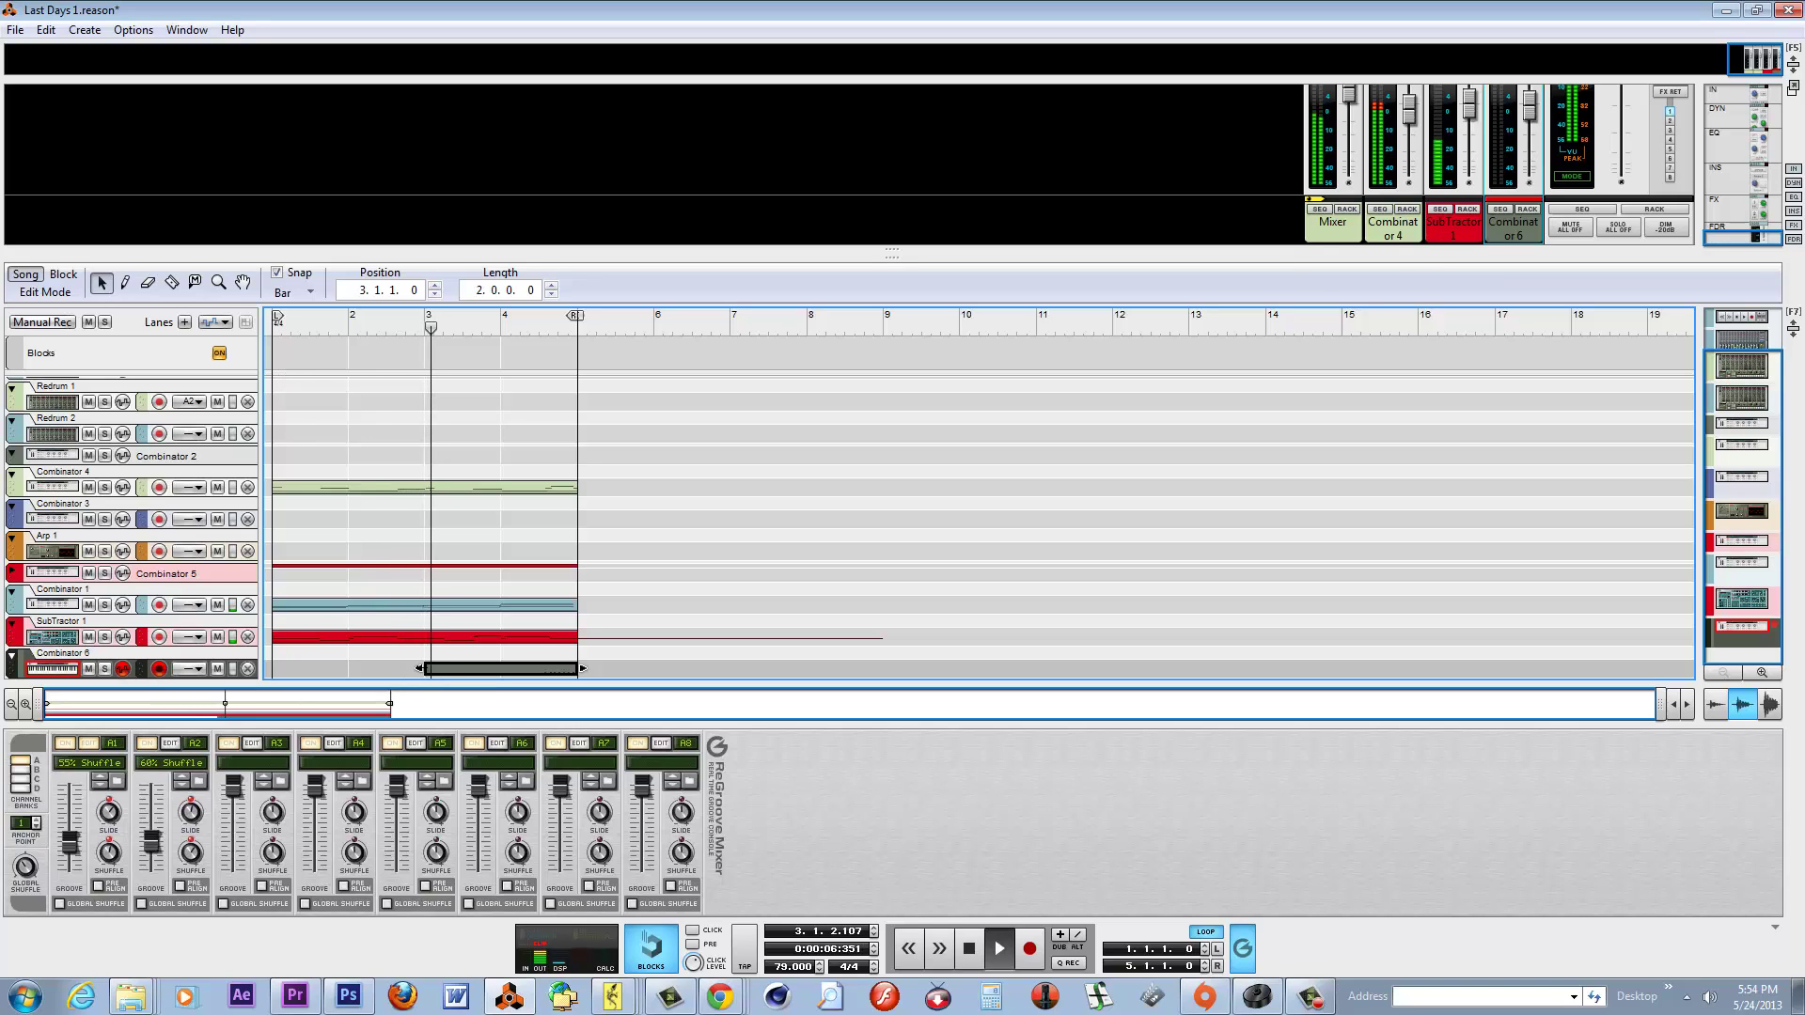
pyautogui.moveTo(469, 668); pyautogui.dragTo(532, 668)
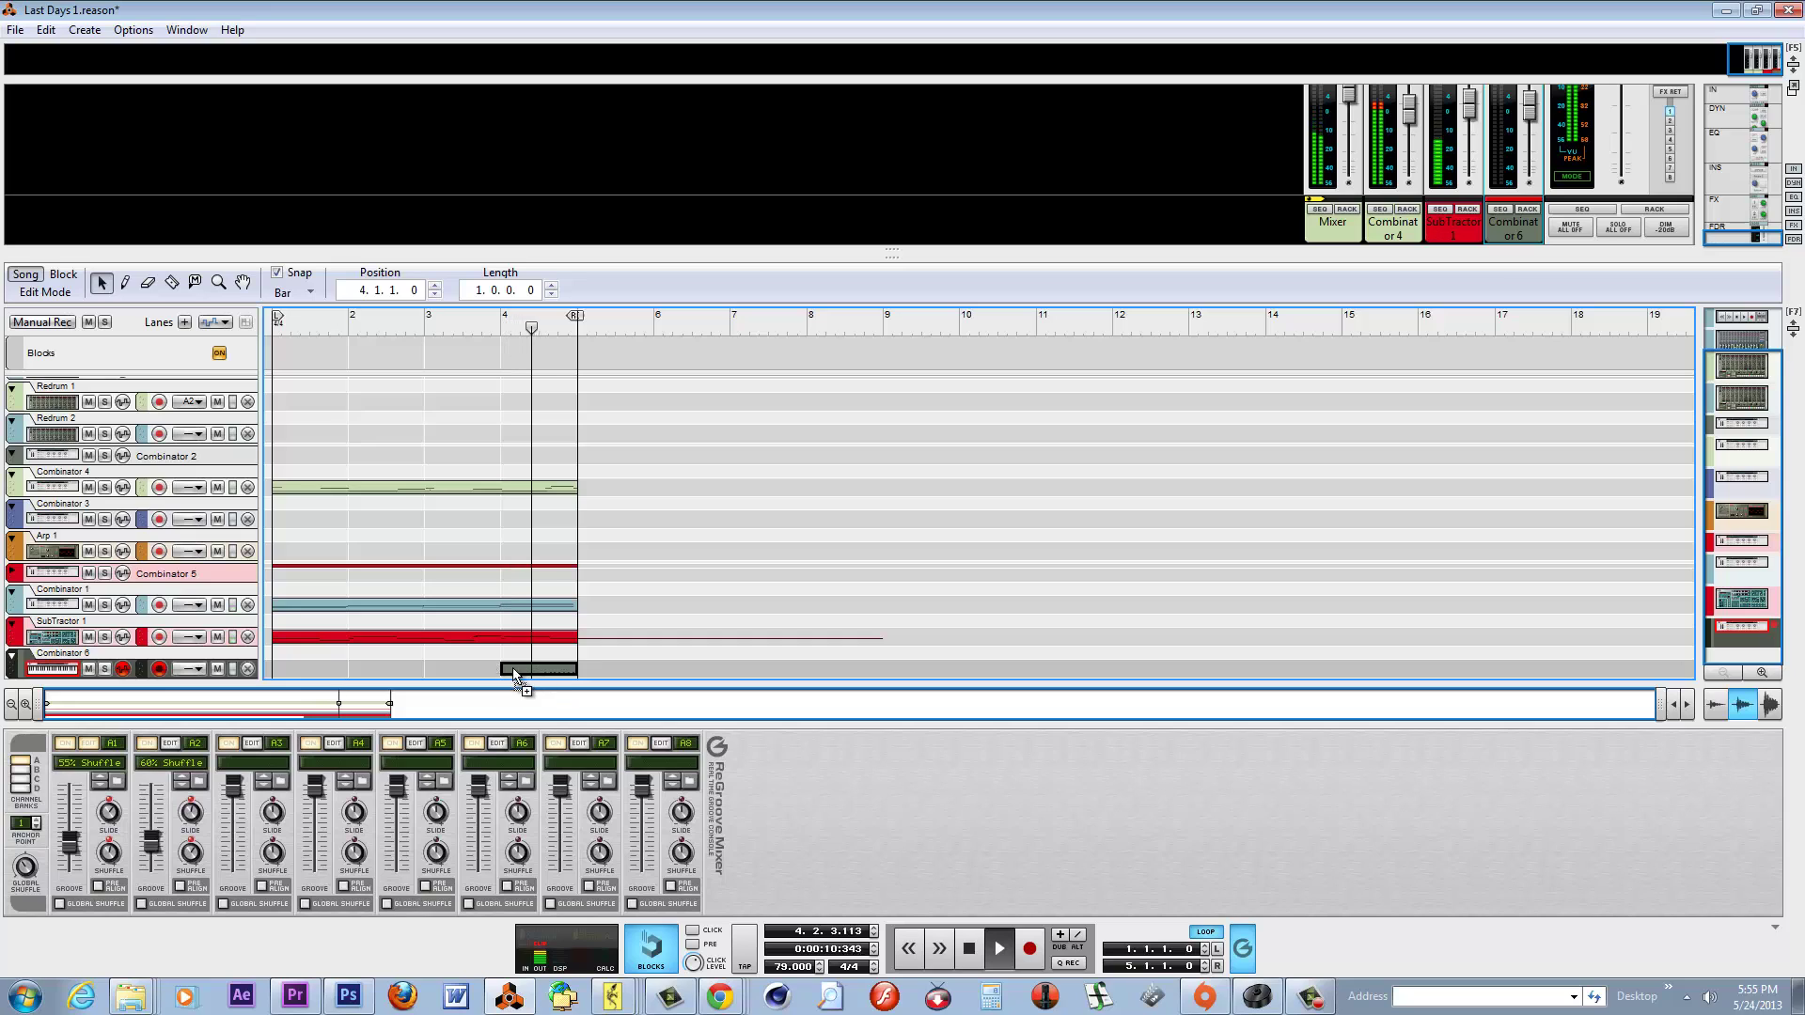
pyautogui.moveTo(532, 668); pyautogui.dragTo(406, 674)
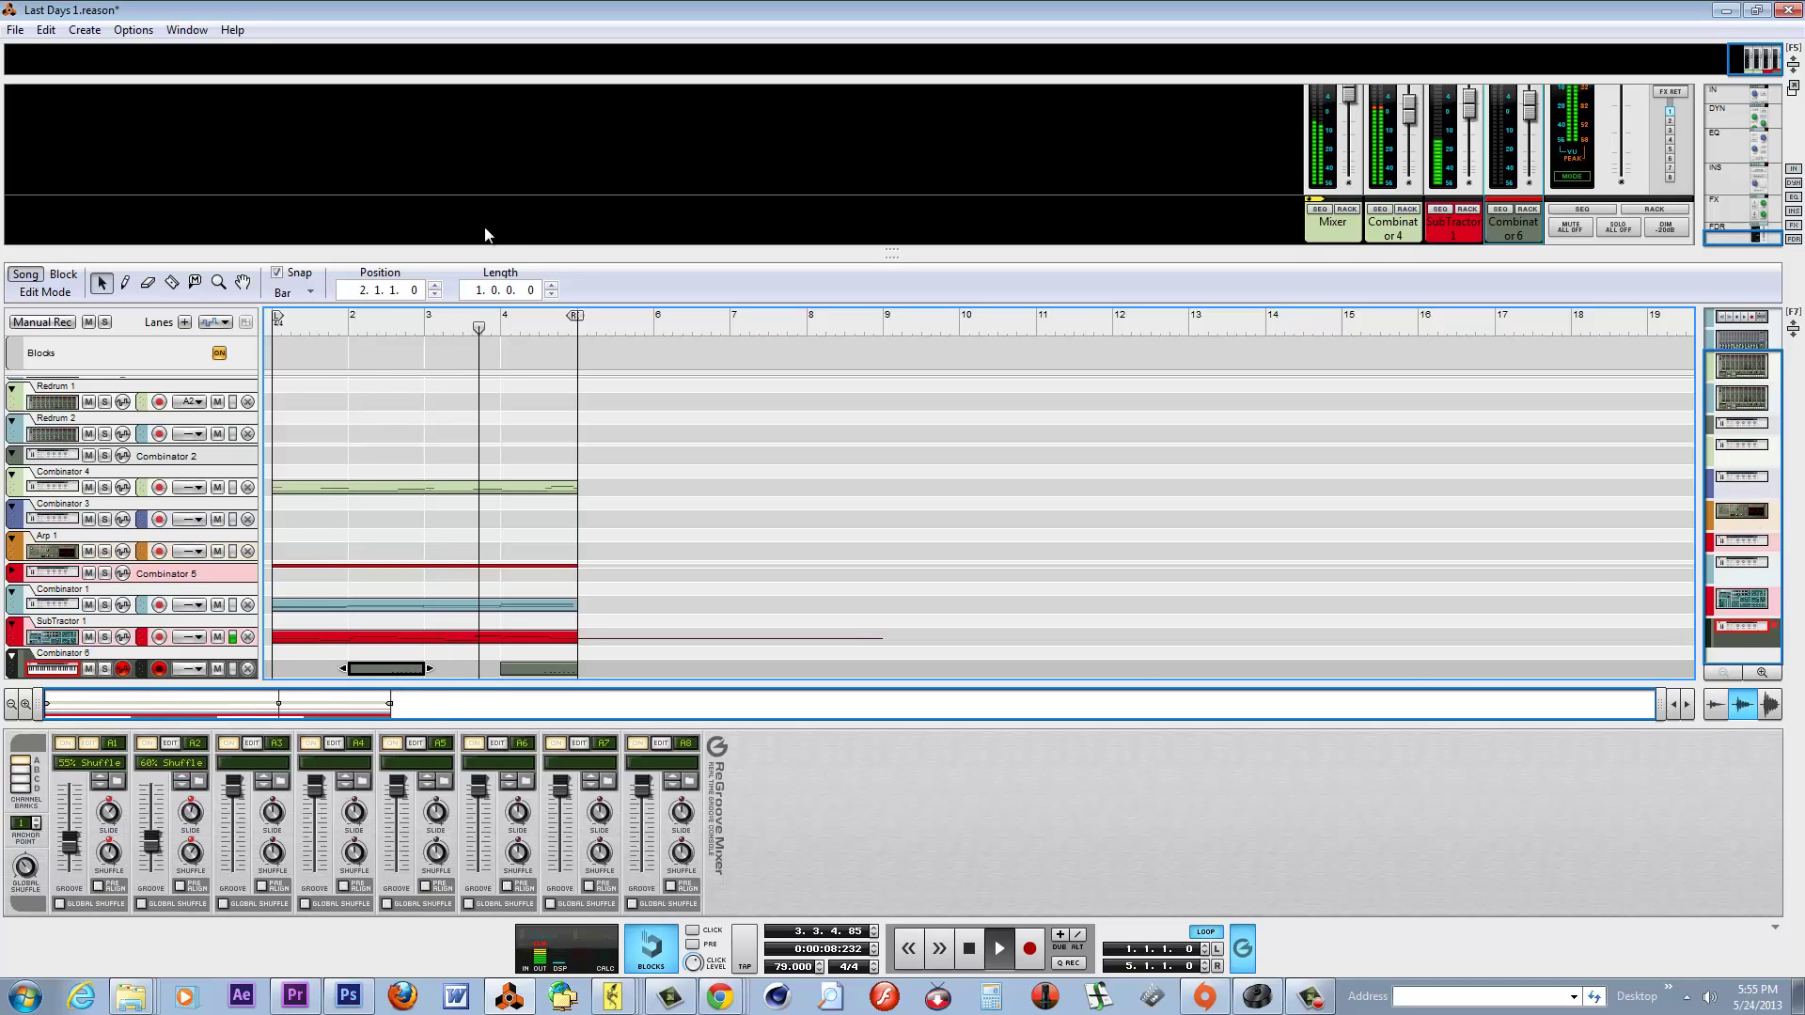
pyautogui.moveTo(492, 256); pyautogui.dragTo(499, 194)
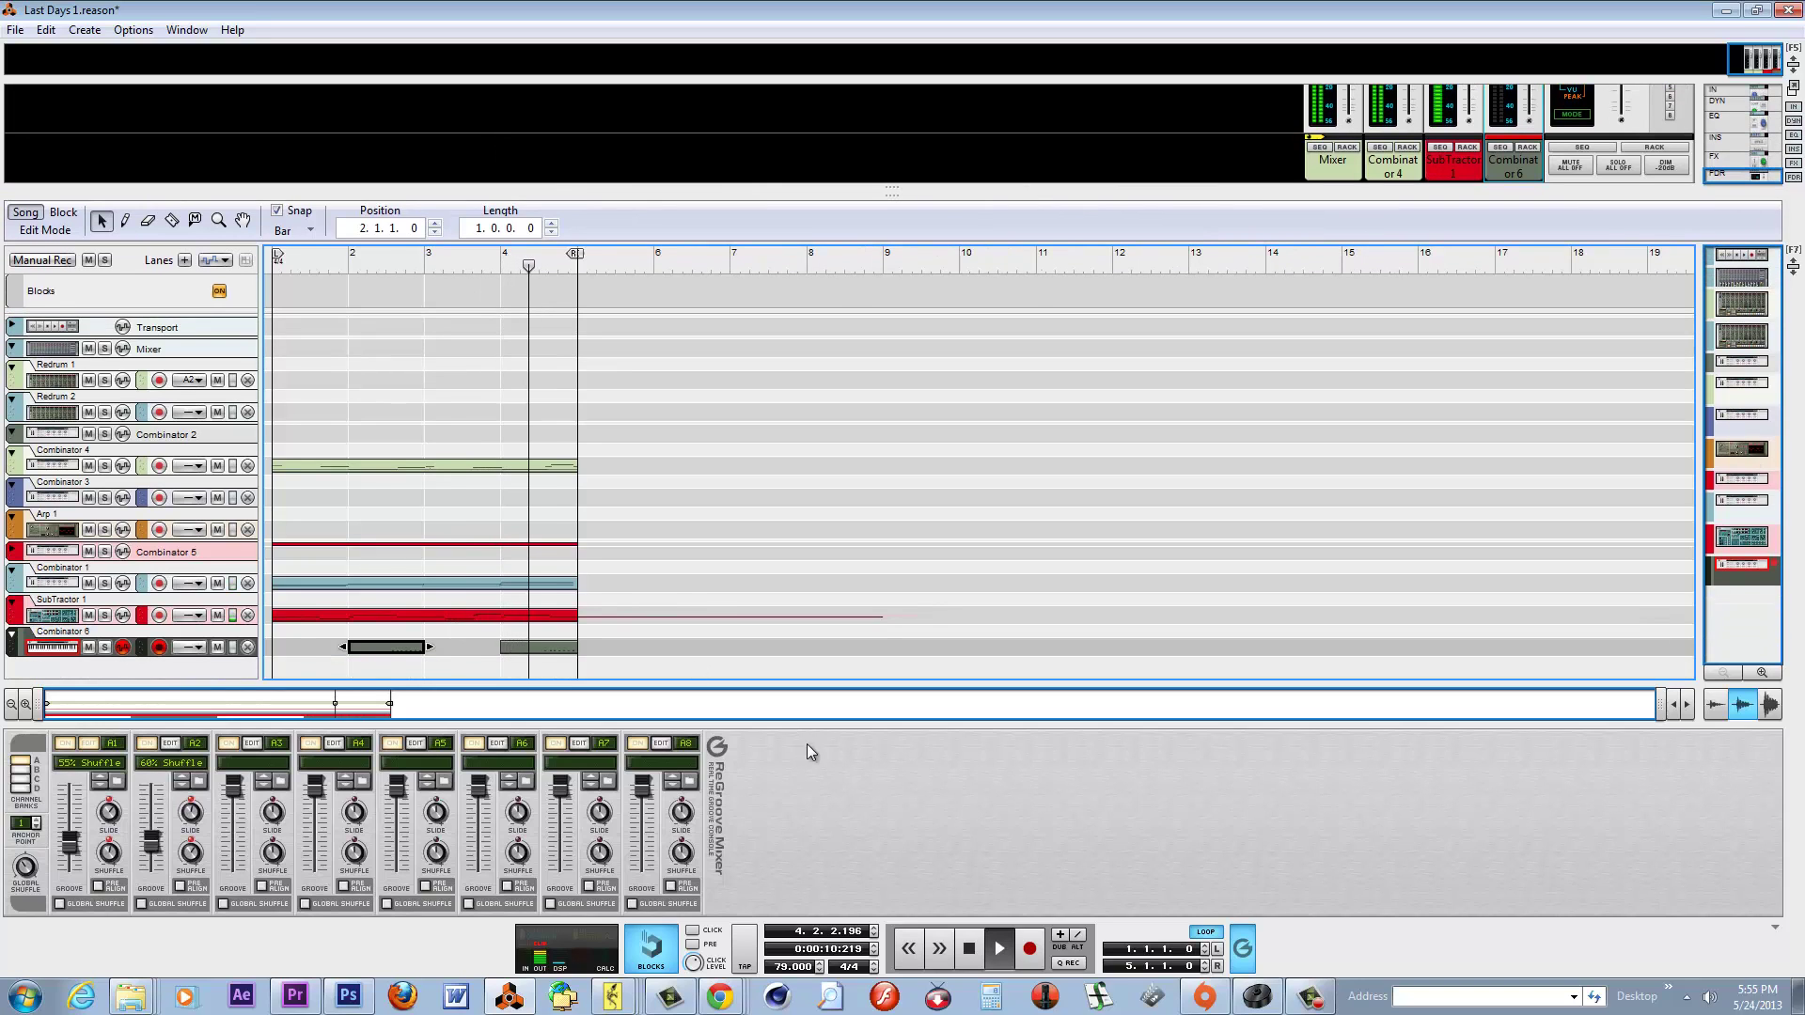